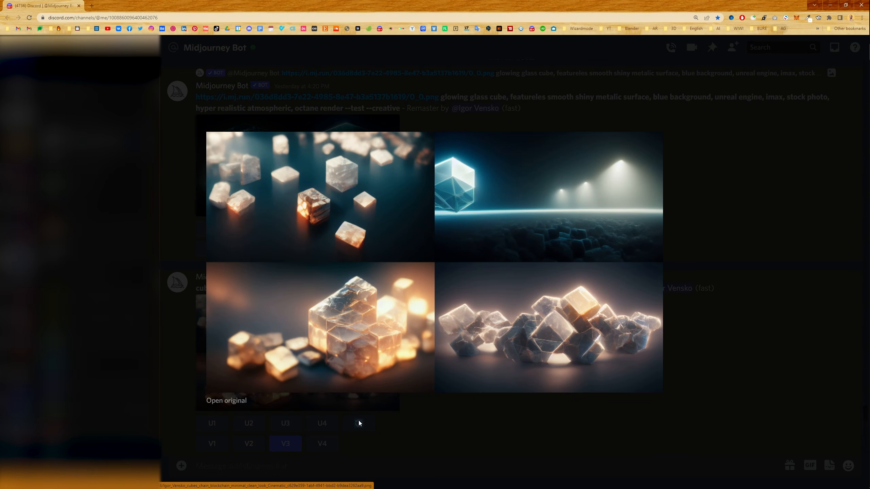
Inspect the enlarged variations grid generated from the third image of the cubes and blockchain prompt.
{"action": "left_click", "coordinate": [426, 423]}
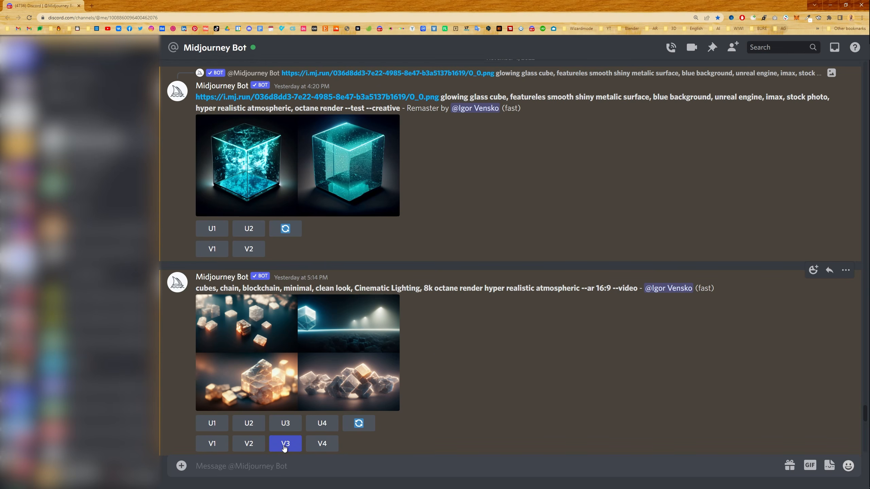
{"action": "scroll", "coordinate": [436, 237], "scroll_direction": "down", "scroll_amount": 8}
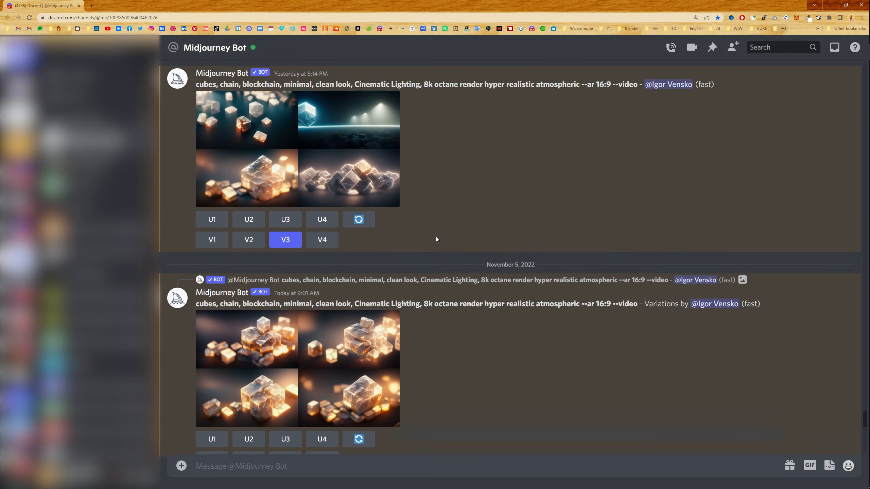
{"action": "left_click", "coordinate": [328, 307]}
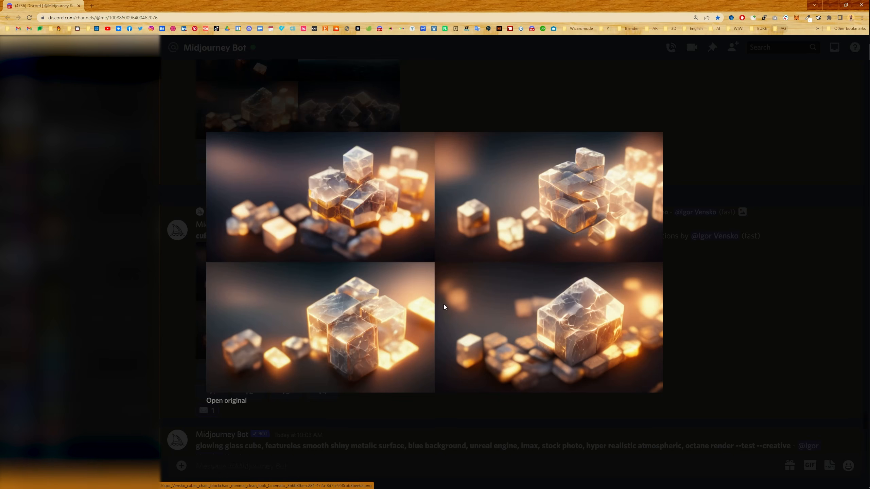
{"action": "left_click", "coordinate": [771, 308]}
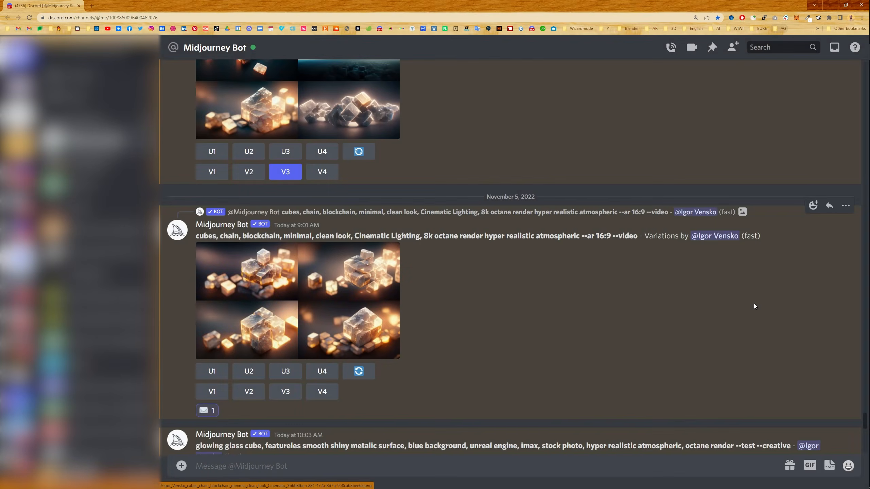
Highlight the --video parameter in the variations prompt and look at the envelope reaction for that message.
{"action": "left_click_drag", "start_coordinate": [612, 236], "coordinate": [632, 241]}
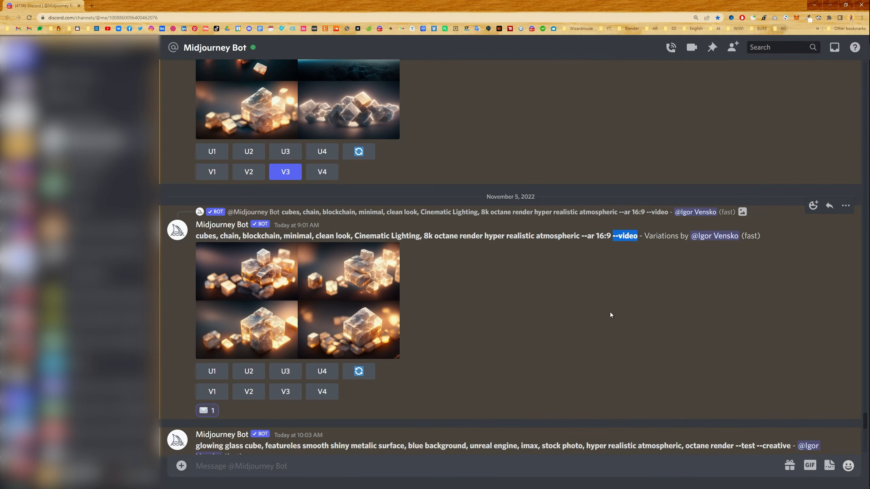
{"action": "left_click", "coordinate": [661, 293]}
{"action": "left_click", "coordinate": [813, 206]}
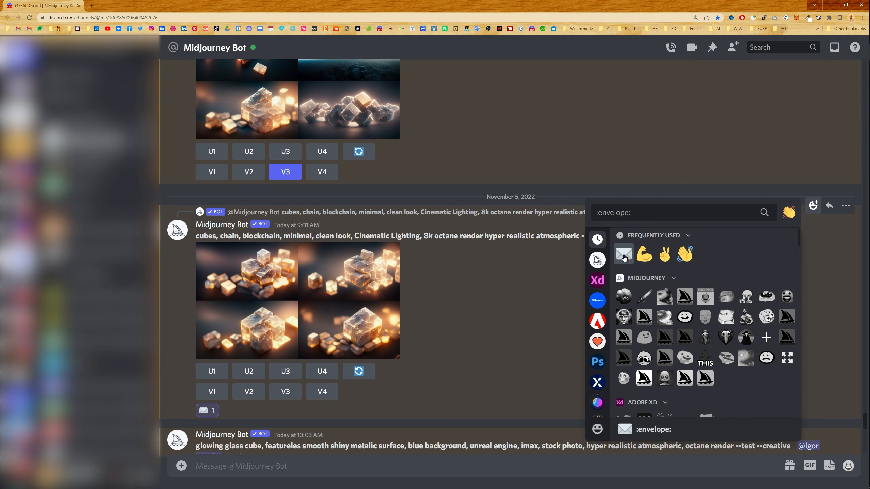
{"action": "left_click", "coordinate": [473, 293]}
Open the video link in the bot's reply for the cubes variations and download the video.
{"action": "scroll", "coordinate": [480, 201], "scroll_direction": "down", "scroll_amount": 10}
{"action": "scroll", "coordinate": [475, 197], "scroll_direction": "down", "scroll_amount": 7}
{"action": "scroll", "coordinate": [462, 195], "scroll_direction": "up", "scroll_amount": 1}
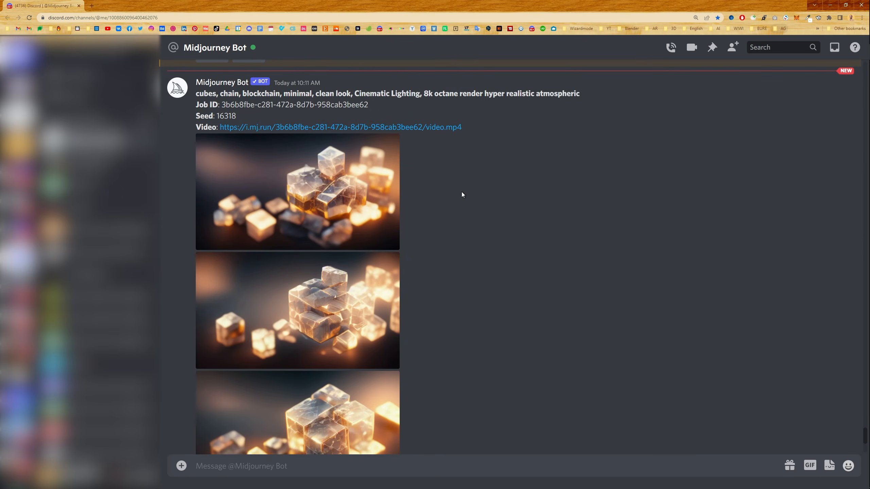
{"action": "left_click", "coordinate": [366, 128]}
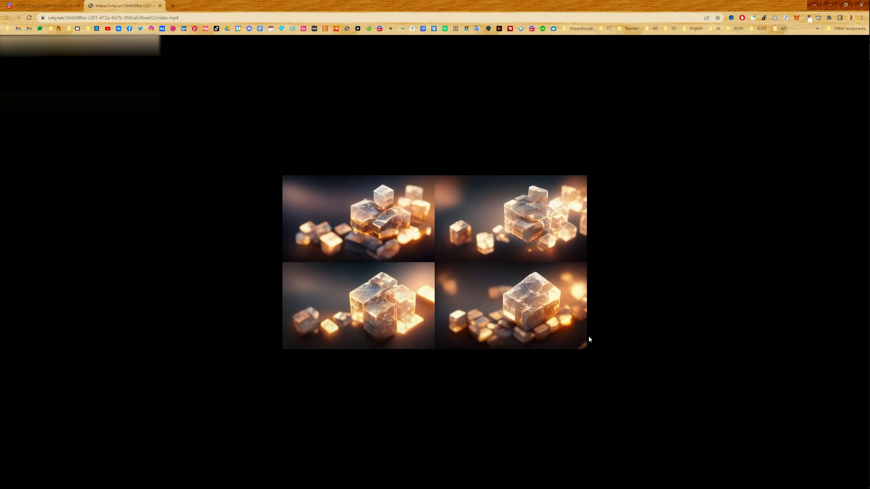
{"action": "left_click", "coordinate": [579, 332]}
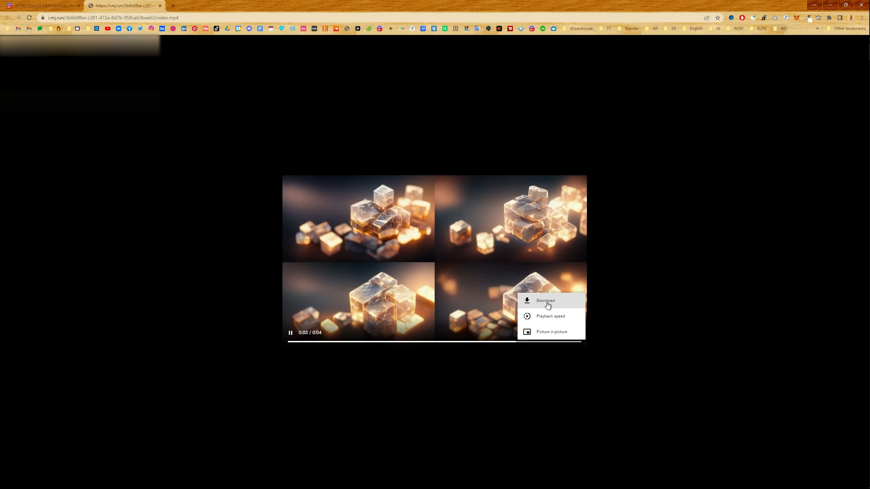
{"action": "left_click", "coordinate": [548, 302]}
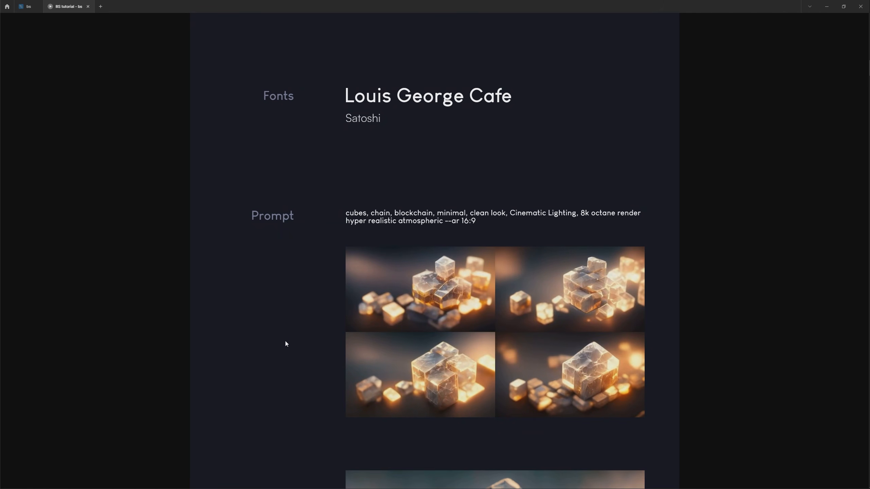
Examine the fonts, prompts and generated Background, Main stone, Box and Cube images on the assets board.
{"action": "scroll", "coordinate": [270, 416], "scroll_direction": "down", "scroll_amount": 3}
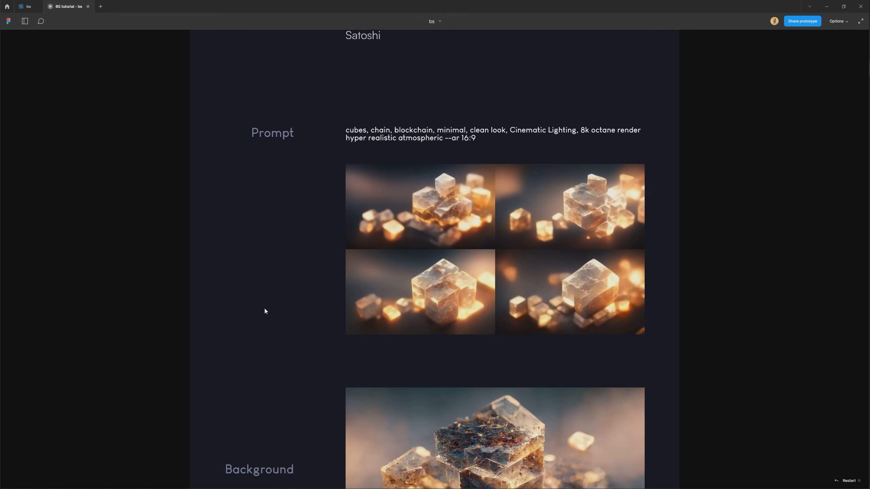
{"action": "scroll", "coordinate": [300, 376], "scroll_direction": "down", "scroll_amount": 5}
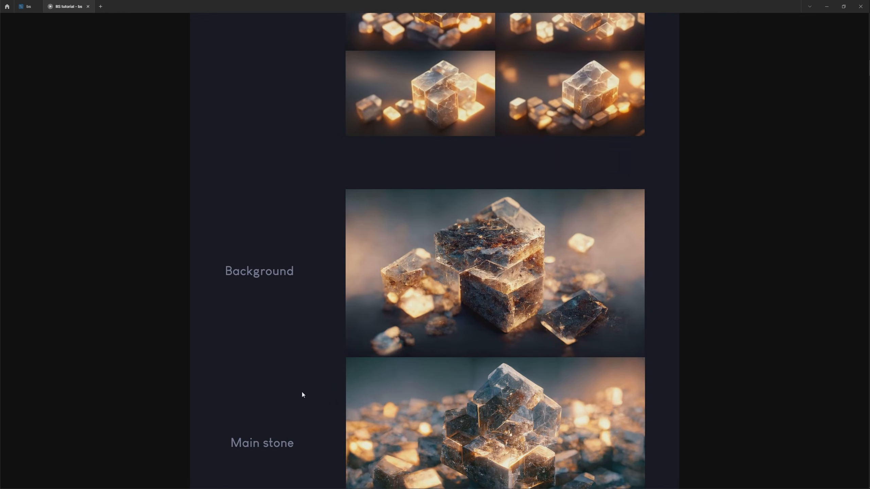
{"action": "scroll", "coordinate": [297, 385], "scroll_direction": "down", "scroll_amount": 3}
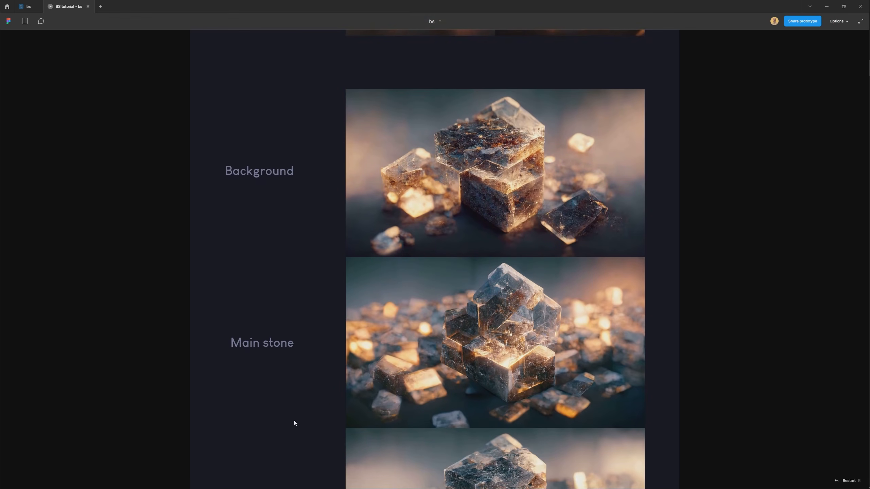
{"action": "scroll", "coordinate": [294, 422], "scroll_direction": "down", "scroll_amount": 4}
{"action": "scroll", "coordinate": [318, 416], "scroll_direction": "down", "scroll_amount": 14}
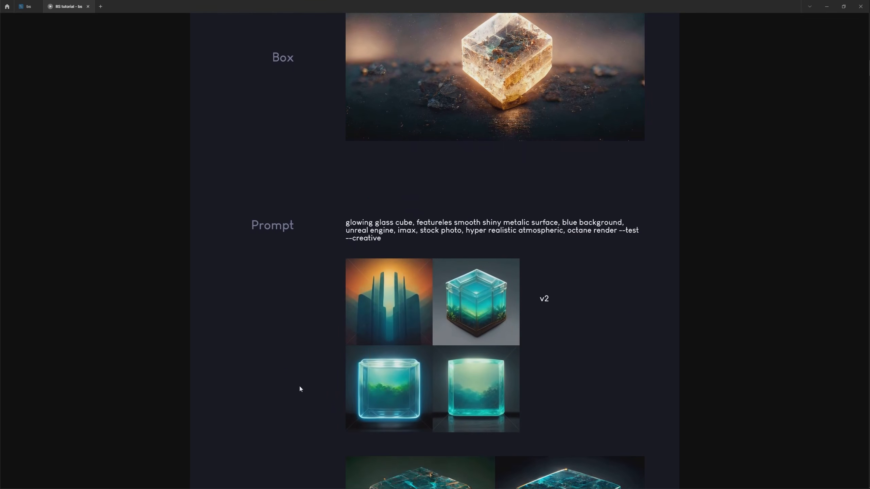
{"action": "scroll", "coordinate": [291, 411], "scroll_direction": "down", "scroll_amount": 3}
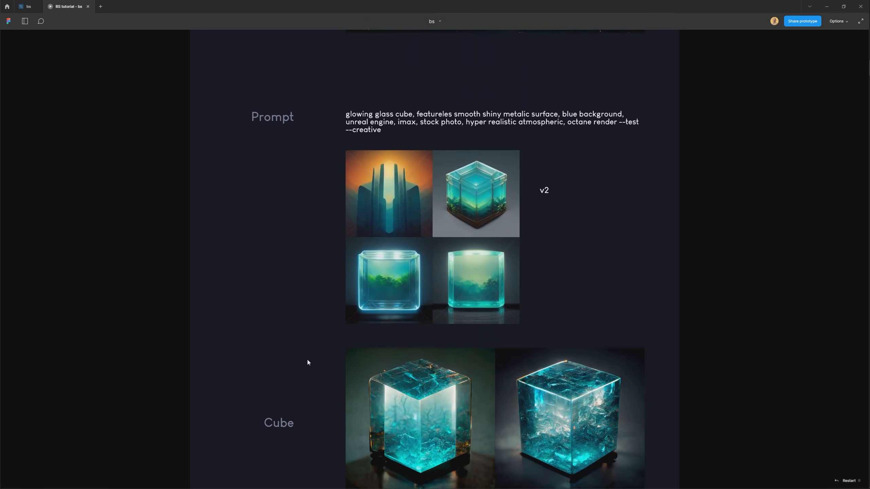
{"action": "scroll", "coordinate": [307, 342], "scroll_direction": "down", "scroll_amount": 1}
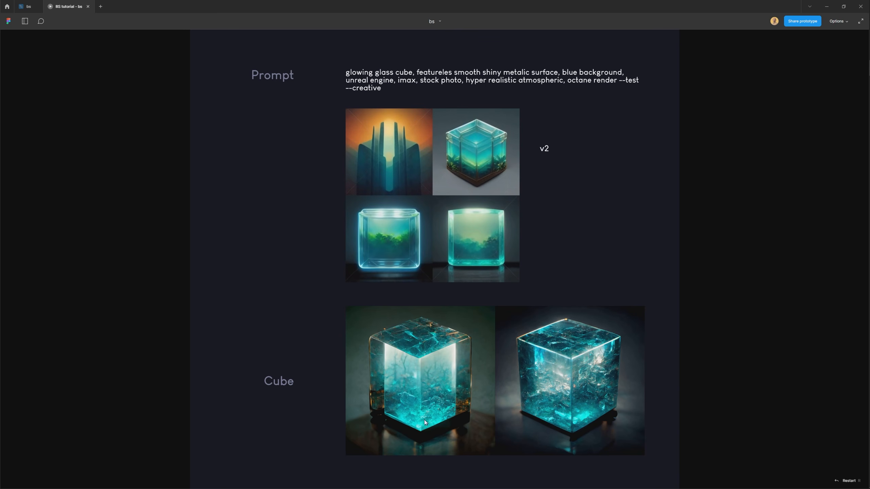
{"action": "scroll", "coordinate": [267, 249], "scroll_direction": "up", "scroll_amount": 3}
{"action": "scroll", "coordinate": [264, 240], "scroll_direction": "up", "scroll_amount": 10}
{"action": "scroll", "coordinate": [267, 308], "scroll_direction": "up", "scroll_amount": 12}
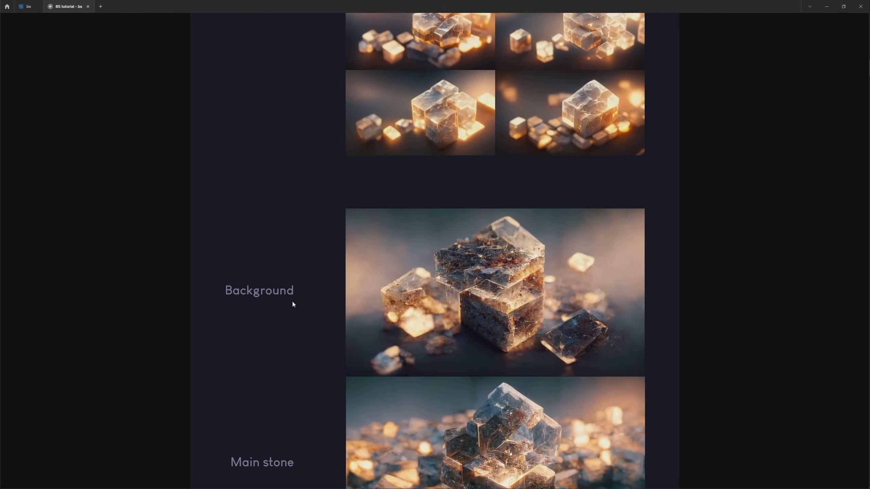
{"action": "scroll", "coordinate": [295, 240], "scroll_direction": "up", "scroll_amount": 5}
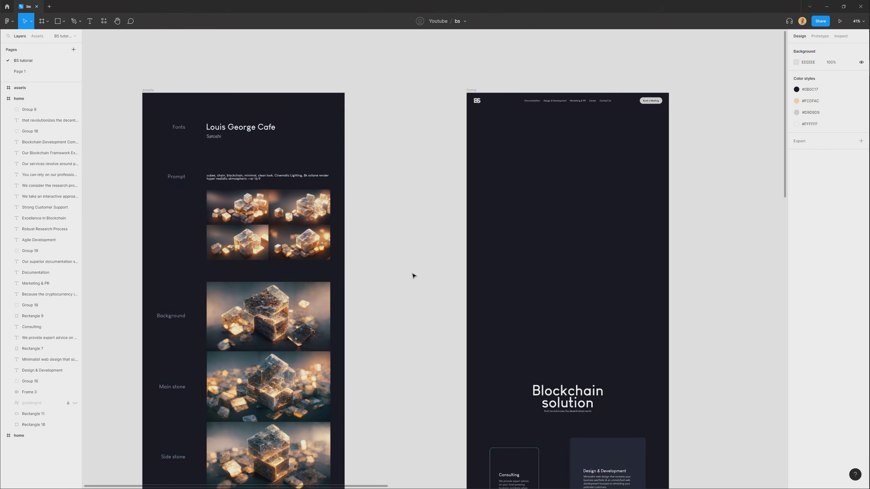
Examine the home frame's layout, from the navigation bar through the Blockchain solution heading to the service cards.
{"action": "left_click_drag", "start_coordinate": [489, 252], "coordinate": [346, 297]}
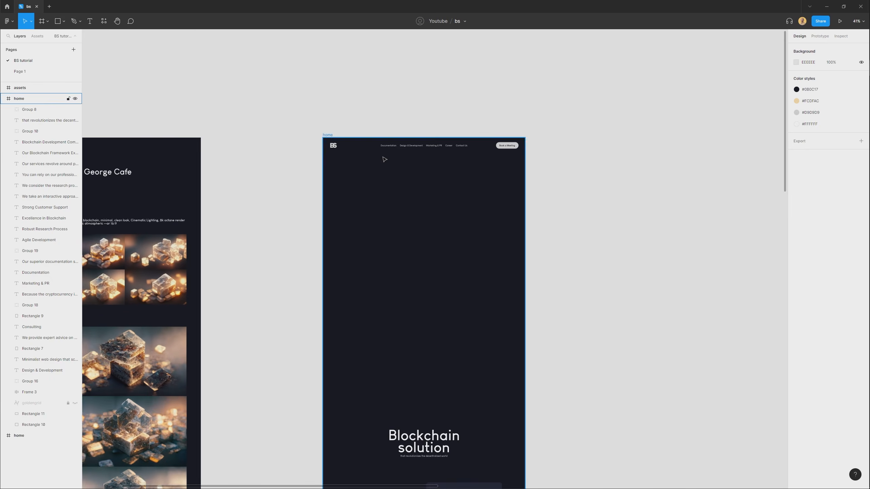
{"action": "scroll", "coordinate": [385, 159], "scroll_direction": "up", "scroll_amount": 10}
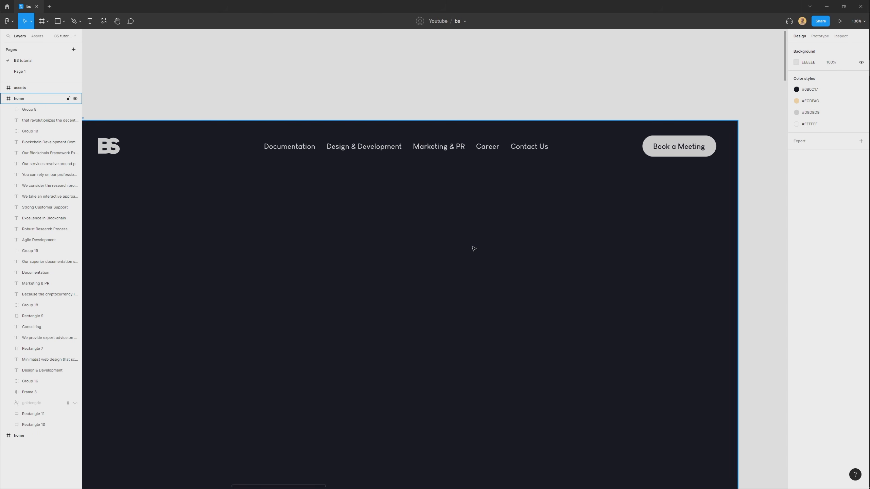
{"action": "key", "text": "shift+0"}
{"action": "left_click", "coordinate": [450, 180]}
{"action": "left_click_drag", "start_coordinate": [434, 389], "coordinate": [435, 114]}
{"action": "left_click_drag", "start_coordinate": [428, 455], "coordinate": [420, 95]}
{"action": "scroll", "coordinate": [425, 206], "scroll_direction": "down", "scroll_amount": 3}
{"action": "left_click_drag", "start_coordinate": [436, 235], "coordinate": [431, 169]}
{"action": "left_click", "coordinate": [432, 149]}
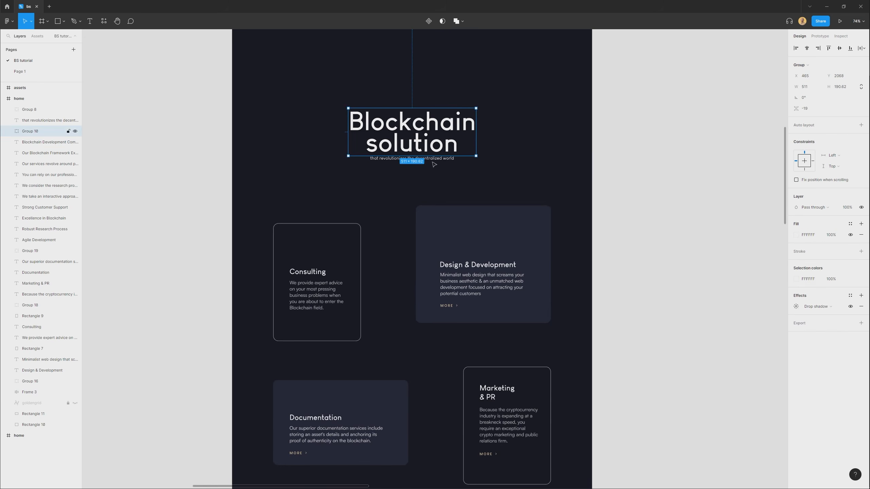
{"action": "scroll", "coordinate": [411, 192], "scroll_direction": "down", "scroll_amount": 3}
{"action": "left_click", "coordinate": [403, 254]}
{"action": "scroll", "coordinate": [414, 342], "scroll_direction": "down", "scroll_amount": 5}
{"action": "scroll", "coordinate": [397, 240], "scroll_direction": "down", "scroll_amount": 3}
{"action": "scroll", "coordinate": [414, 301], "scroll_direction": "up", "scroll_amount": 9}
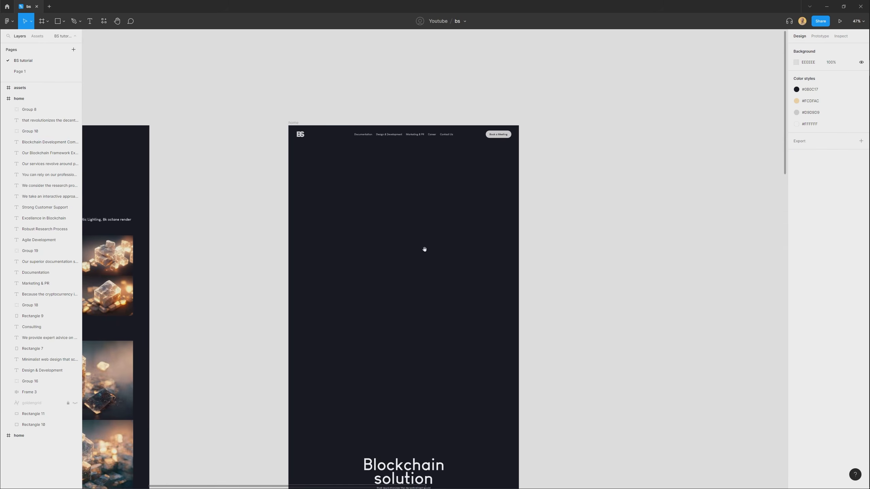
{"action": "scroll", "coordinate": [408, 159], "scroll_direction": "up", "scroll_amount": 8}
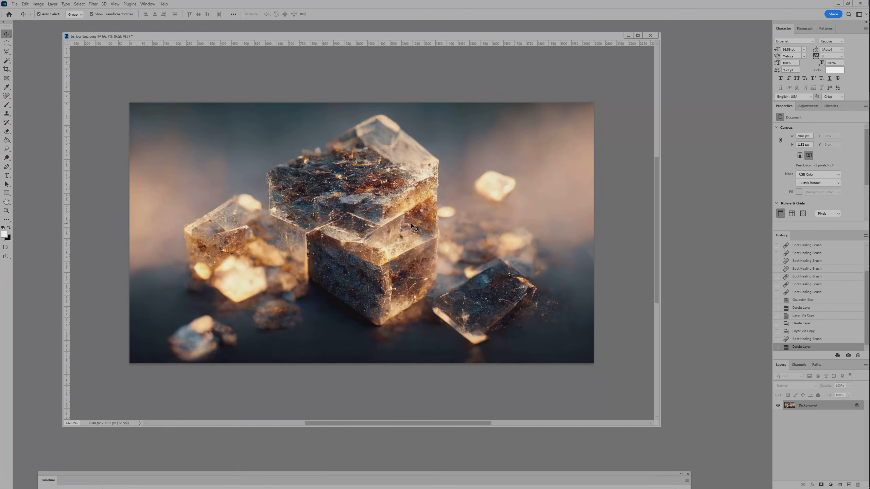
Duplicate the background image layer and remove the stones from the copy with the Spot Healing Brush.
{"action": "key", "text": "ctrl+j"}
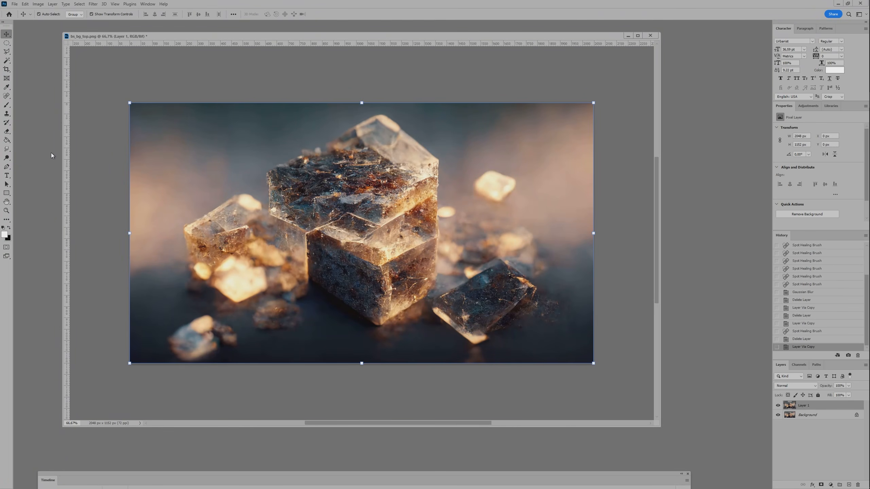
{"action": "left_click", "coordinate": [6, 95]}
{"action": "mouse_move", "coordinate": [223, 210]}
{"action": "left_mouse_down"}
{"action": "mouse_move", "coordinate": [198, 236]}
{"action": "mouse_move", "coordinate": [213, 310]}
{"action": "mouse_move", "coordinate": [195, 334]}
{"action": "mouse_move", "coordinate": [261, 295]}
{"action": "mouse_move", "coordinate": [480, 337]}
{"action": "mouse_move", "coordinate": [521, 296]}
{"action": "mouse_move", "coordinate": [435, 261]}
{"action": "mouse_move", "coordinate": [427, 172]}
{"action": "mouse_move", "coordinate": [402, 134]}
{"action": "mouse_move", "coordinate": [347, 145]}
{"action": "mouse_move", "coordinate": [263, 188]}
{"action": "mouse_move", "coordinate": [246, 247]}
{"action": "mouse_move", "coordinate": [177, 338]}
{"action": "mouse_move", "coordinate": [410, 310]}
{"action": "mouse_move", "coordinate": [366, 283]}
{"action": "mouse_move", "coordinate": [223, 241]}
{"action": "mouse_move", "coordinate": [280, 226]}
{"action": "mouse_move", "coordinate": [384, 164]}
{"action": "mouse_move", "coordinate": [372, 249]}
{"action": "mouse_move", "coordinate": [400, 246]}
{"action": "mouse_move", "coordinate": [312, 227]}
{"action": "mouse_move", "coordinate": [288, 260]}
{"action": "mouse_move", "coordinate": [267, 329]}
{"action": "mouse_move", "coordinate": [227, 323]}
{"action": "mouse_move", "coordinate": [431, 238]}
{"action": "mouse_move", "coordinate": [448, 216]}
{"action": "mouse_move", "coordinate": [456, 281]}
{"action": "mouse_move", "coordinate": [331, 233]}
{"action": "left_mouse_up"}
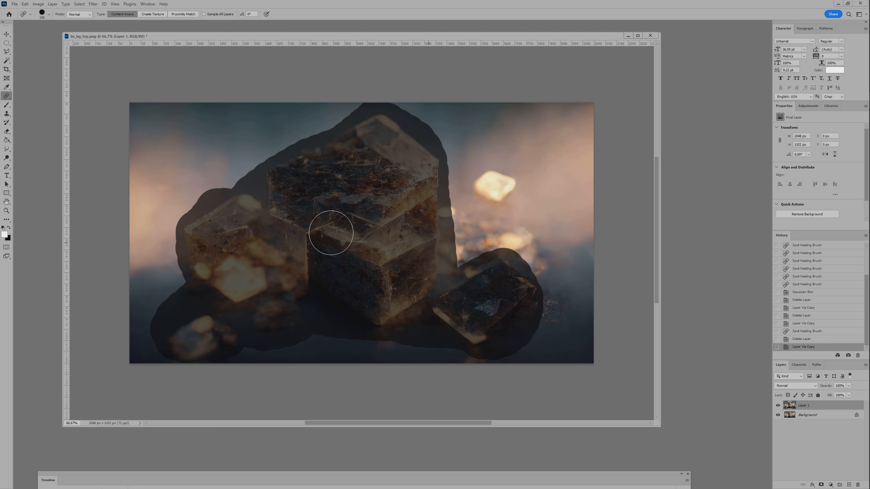
{"action": "left_click_drag", "start_coordinate": [456, 277], "coordinate": [449, 211]}
{"action": "left_click_drag", "start_coordinate": [499, 180], "coordinate": [491, 197]}
{"action": "mouse_move", "coordinate": [468, 233]}
{"action": "left_mouse_down"}
{"action": "mouse_move", "coordinate": [247, 319]}
{"action": "mouse_move", "coordinate": [223, 313]}
{"action": "left_mouse_up"}
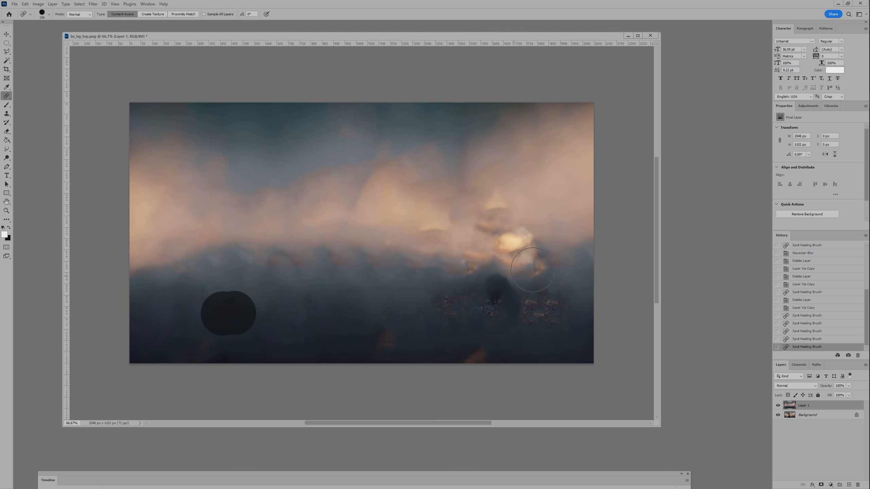
{"action": "left_click_drag", "start_coordinate": [494, 289], "coordinate": [439, 300]}
{"action": "mouse_move", "coordinate": [516, 220]}
{"action": "left_mouse_down"}
{"action": "mouse_move", "coordinate": [486, 257]}
{"action": "mouse_move", "coordinate": [464, 236]}
{"action": "left_mouse_up"}
{"action": "key", "text": "v"}
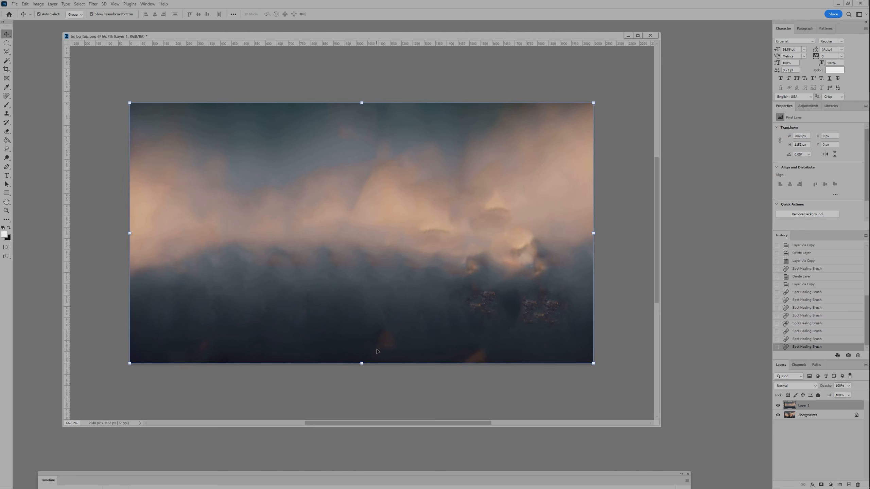
Apply a strong Gaussian Blur to the healed layer to turn it into a smooth backdrop, keeping its original position.
{"action": "key", "text": "ctrl+alt+f"}
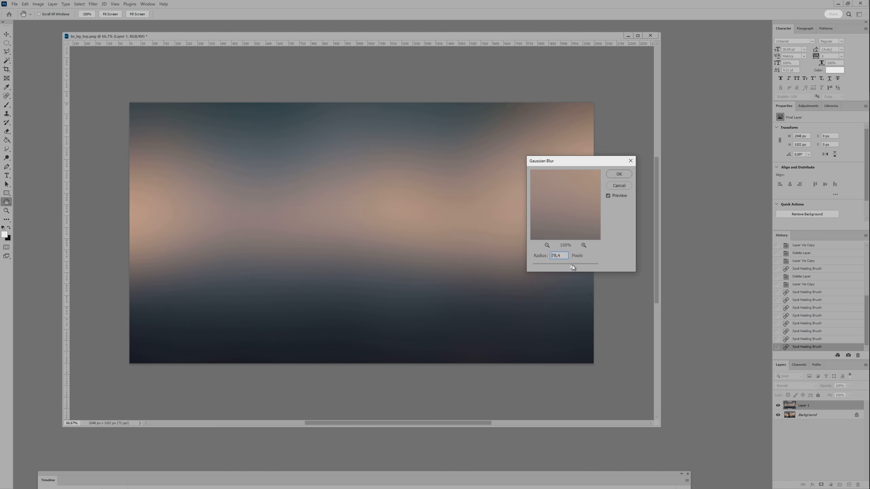
{"action": "left_click_drag", "start_coordinate": [572, 265], "coordinate": [573, 263]}
{"action": "left_click", "coordinate": [614, 174]}
{"action": "left_click_drag", "start_coordinate": [409, 221], "coordinate": [397, 246]}
{"action": "key", "text": "ctrl+z"}
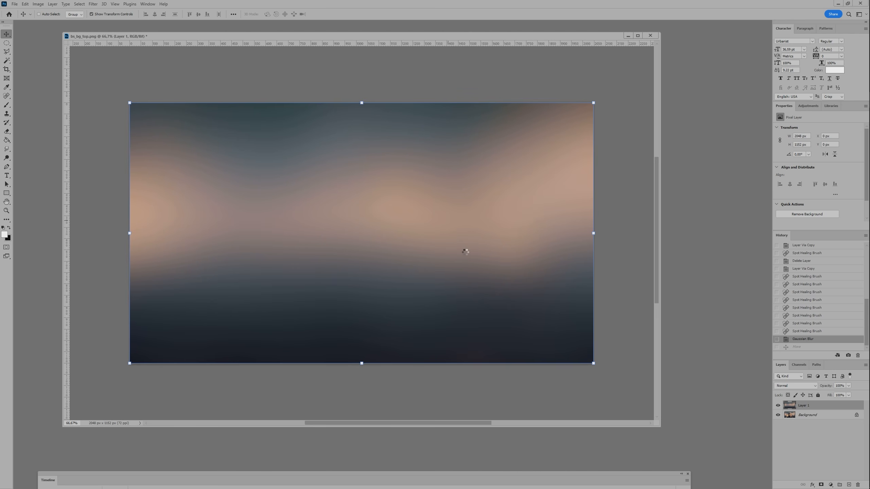
Switch to Figma, paste the blurred image into the home frame and scale it to about 1504 × 846 against the frame's left edge.
{"action": "key", "text": "alt+Tab"}
{"action": "key", "text": "ctrl+v"}
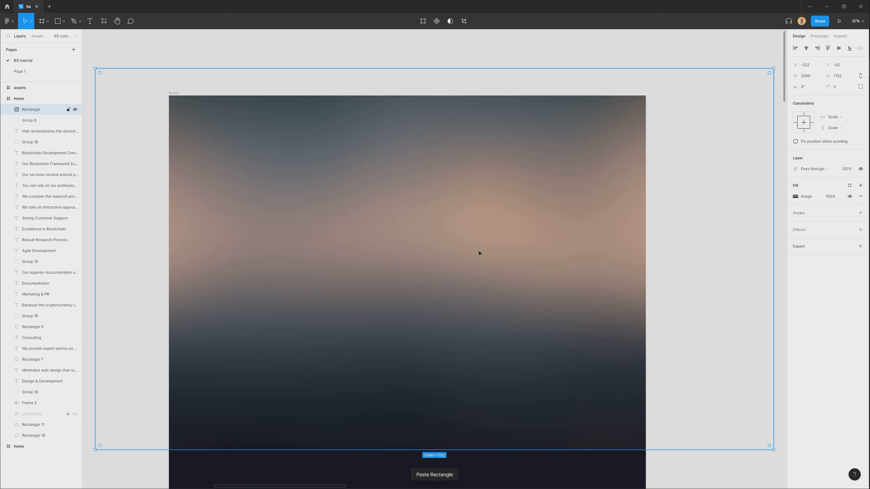
{"action": "scroll", "coordinate": [480, 252], "scroll_direction": "down", "scroll_amount": 1}
{"action": "left_click_drag", "start_coordinate": [735, 90], "coordinate": [657, 136]}
{"action": "left_click_drag", "start_coordinate": [430, 272], "coordinate": [411, 267]}
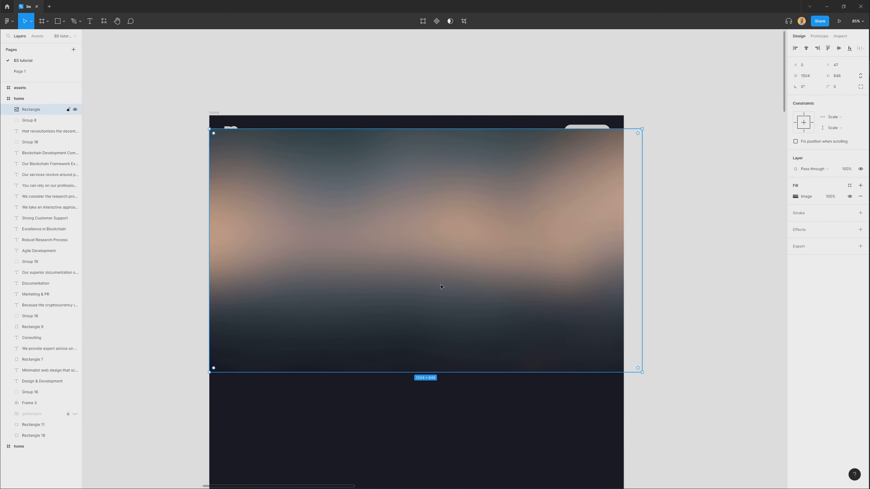
Send the blurred image behind the home frame's content and fit it to the frame's width at its upper edge.
{"action": "key", "text": "ctrl+shift+bracketleft"}
{"action": "left_click_drag", "start_coordinate": [643, 373], "coordinate": [623, 362]}
{"action": "left_click_drag", "start_coordinate": [503, 243], "coordinate": [507, 230]}
{"action": "left_click_drag", "start_coordinate": [531, 427], "coordinate": [528, 374]}
{"action": "left_click", "coordinate": [528, 375]}
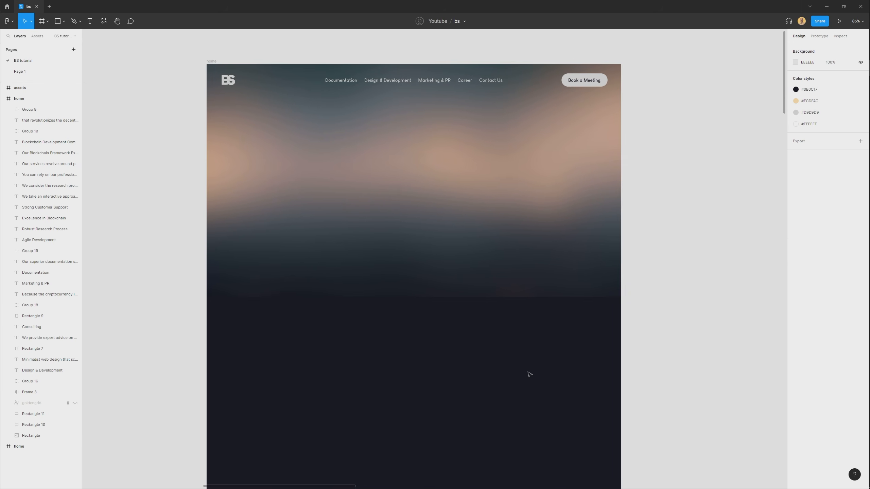
Draw a full-width rectangle about 1440 × 499 over the blurred image's lower edge and give it a linear gradient fill.
{"action": "scroll", "coordinate": [533, 317], "scroll_direction": "up", "scroll_amount": 3}
{"action": "scroll", "coordinate": [489, 323], "scroll_direction": "up", "scroll_amount": 4}
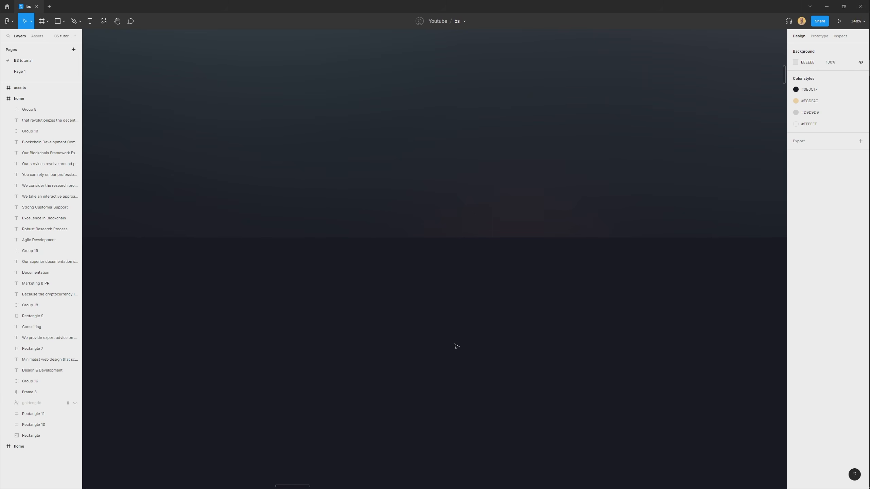
{"action": "scroll", "coordinate": [458, 346], "scroll_direction": "down", "scroll_amount": 6}
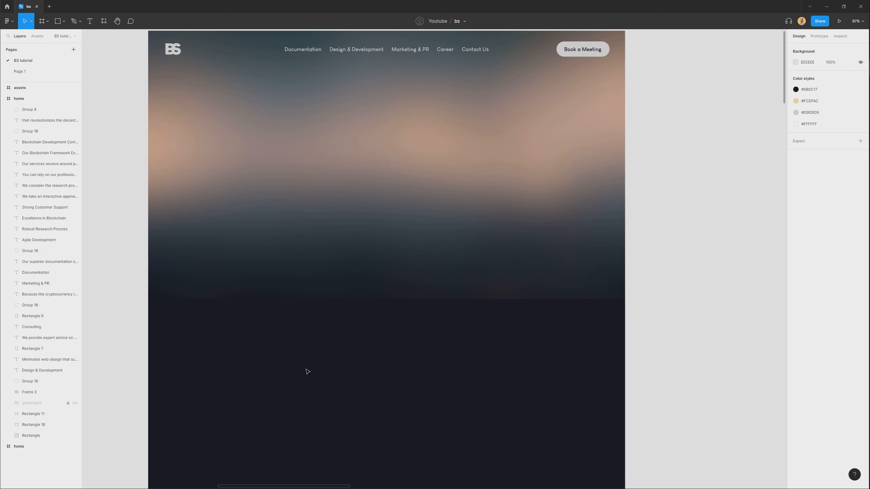
{"action": "key", "text": "r"}
{"action": "left_click_drag", "start_coordinate": [149, 329], "coordinate": [625, 165]}
{"action": "left_click", "coordinate": [796, 197]}
{"action": "left_click", "coordinate": [715, 198]}
{"action": "left_click", "coordinate": [732, 209]}
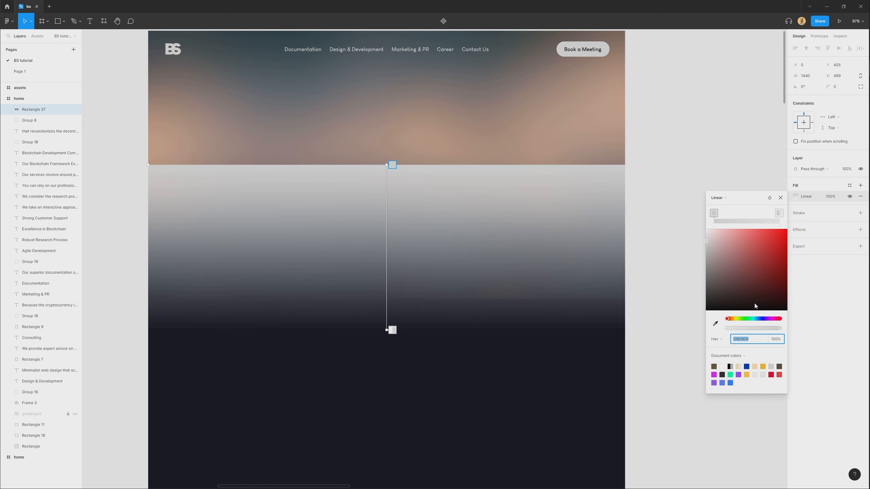
Set both gradient stops to dark page tones, using 0B0C17 at 0% opacity for the upper stop so the rectangle fades into the page.
{"action": "left_click", "coordinate": [715, 323]}
{"action": "left_click", "coordinate": [495, 397]}
{"action": "left_click", "coordinate": [779, 213]}
{"action": "left_click", "coordinate": [715, 324]}
{"action": "left_click", "coordinate": [521, 412]}
{"action": "left_click", "coordinate": [392, 166]}
{"action": "left_click_drag", "start_coordinate": [769, 329], "coordinate": [719, 332]}
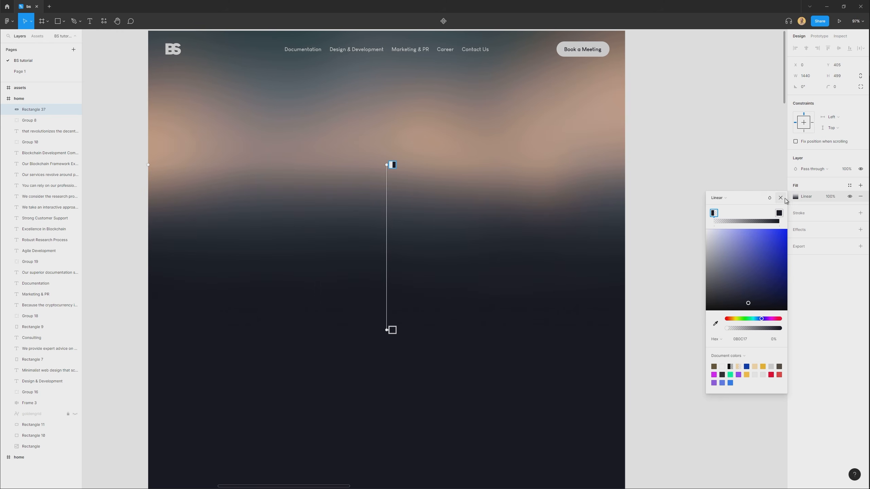
Move the gradient rectangle up to align with the blurred image's lower edge and shorten it to a thin strip there.
{"action": "left_click", "coordinate": [411, 318]}
{"action": "left_click_drag", "start_coordinate": [411, 318], "coordinate": [405, 290]}
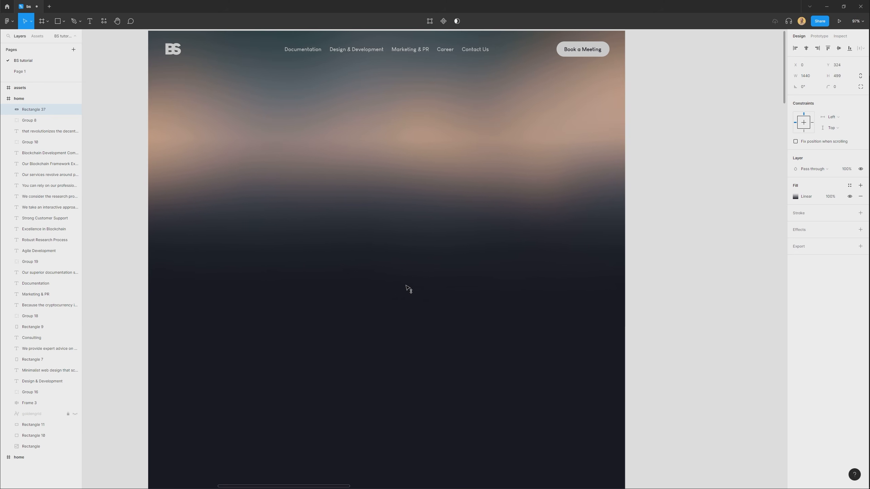
{"action": "left_click_drag", "start_coordinate": [408, 285], "coordinate": [408, 283]}
{"action": "left_click_drag", "start_coordinate": [410, 134], "coordinate": [410, 271]}
{"action": "left_click", "coordinate": [380, 361]}
{"action": "scroll", "coordinate": [435, 280], "scroll_direction": "up", "scroll_amount": 5}
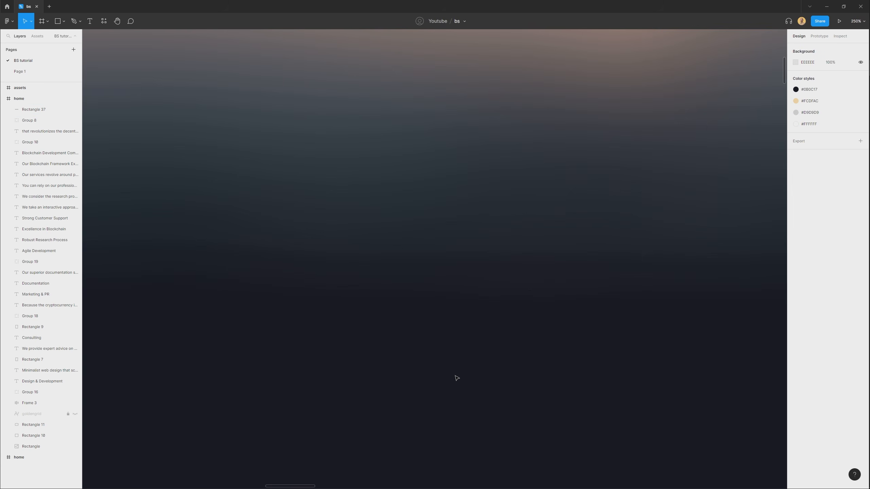
{"action": "scroll", "coordinate": [457, 378], "scroll_direction": "down", "scroll_amount": 5}
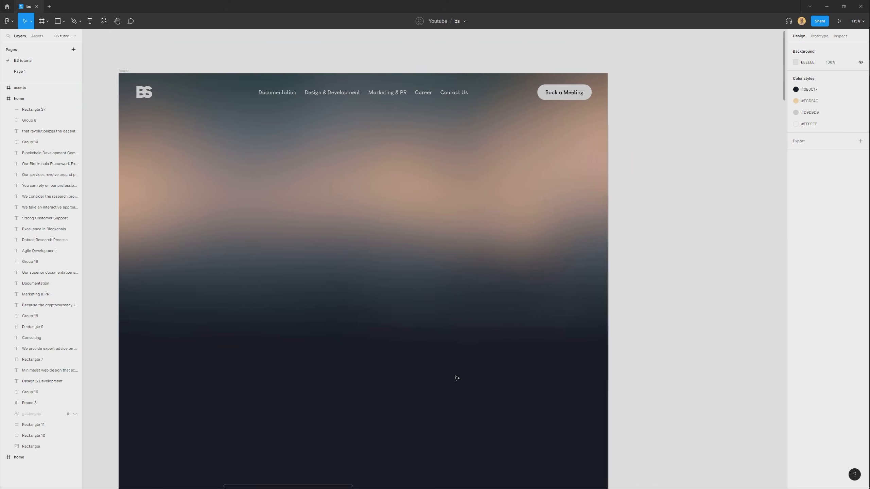
Group the gradient rectangle with the blurred image, name the group bg and send it behind the home frame's content.
{"action": "left_click_drag", "start_coordinate": [456, 376], "coordinate": [511, 348]}
{"action": "left_click_drag", "start_coordinate": [317, 382], "coordinate": [486, 229]}
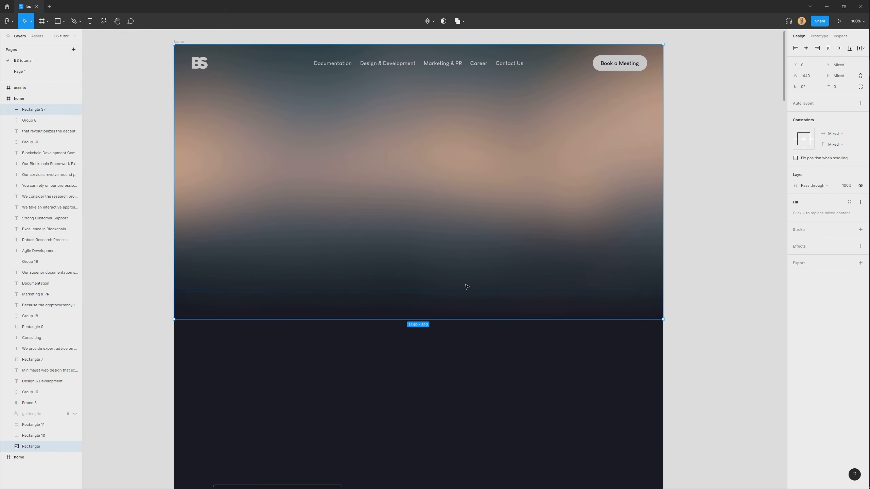
{"action": "key", "text": "ctrl+g"}
{"action": "double_click", "coordinate": [31, 109]}
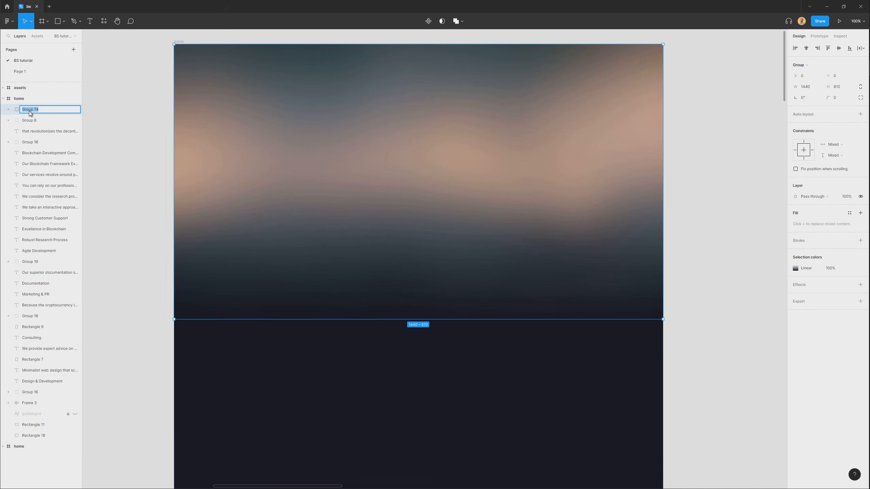
{"action": "type", "text": "bg"}
{"action": "key", "text": "Return"}
{"action": "key", "text": "["}
Place a copy of the Main stone image on the empty canvas beside the assets frame.
{"action": "left_click", "coordinate": [381, 393]}
{"action": "left_click_drag", "start_coordinate": [399, 363], "coordinate": [393, 406]}
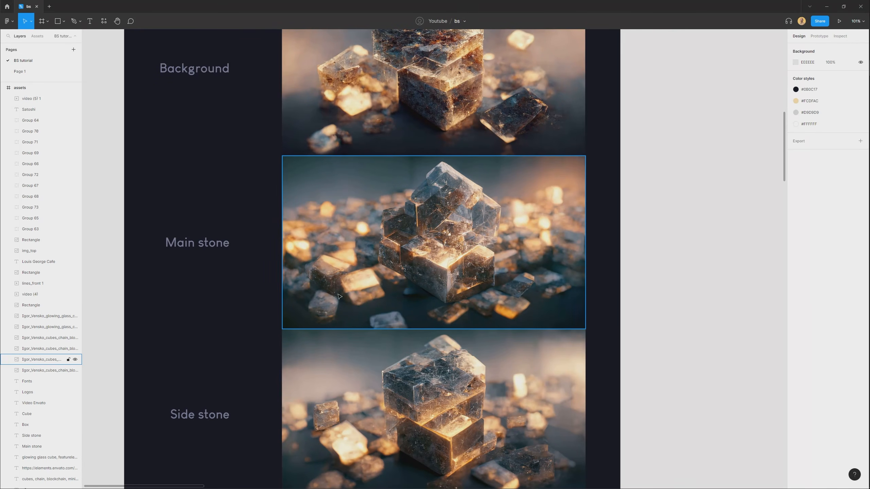
{"action": "left_click_drag", "start_coordinate": [299, 302], "coordinate": [687, 302]}
{"action": "key", "text": "shift+2"}
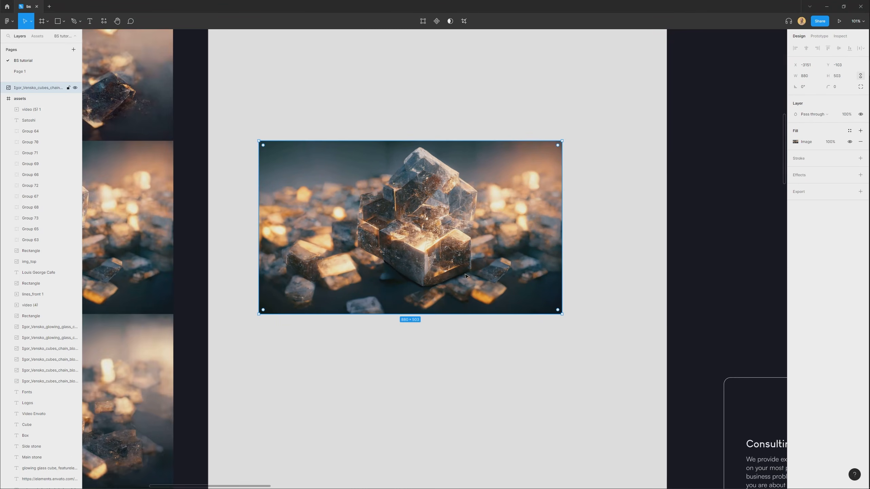
Trace the crystal stack in the copied image with the Pen tool, following its outer edges all the way around.
{"action": "key", "text": "p"}
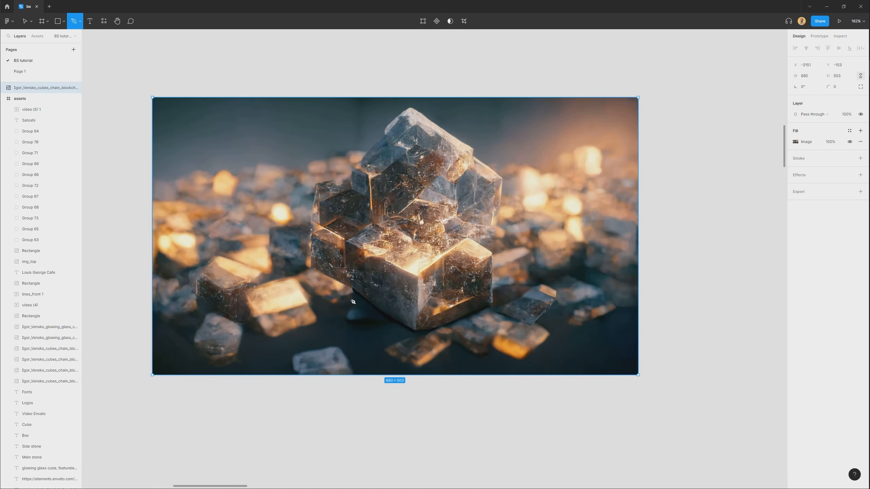
{"action": "scroll", "coordinate": [372, 312], "scroll_direction": "up", "scroll_amount": 2}
{"action": "left_click", "coordinate": [422, 332]}
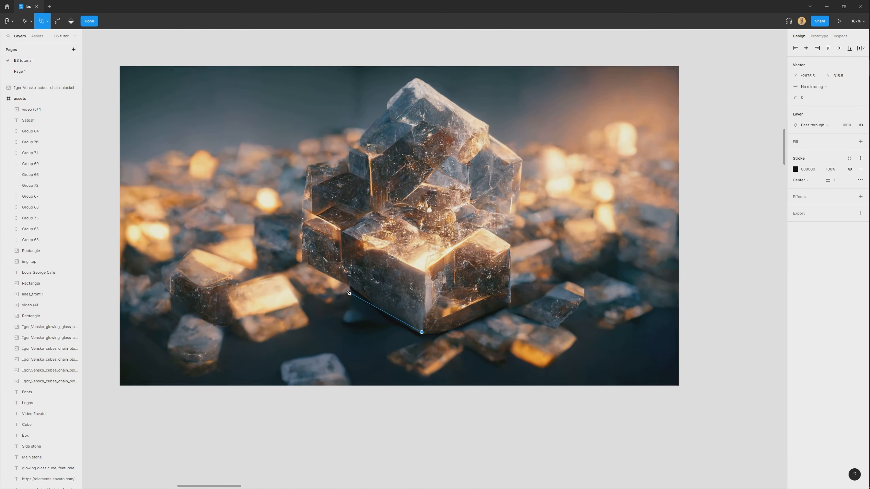
{"action": "left_click", "coordinate": [349, 285]}
{"action": "left_click", "coordinate": [303, 261]}
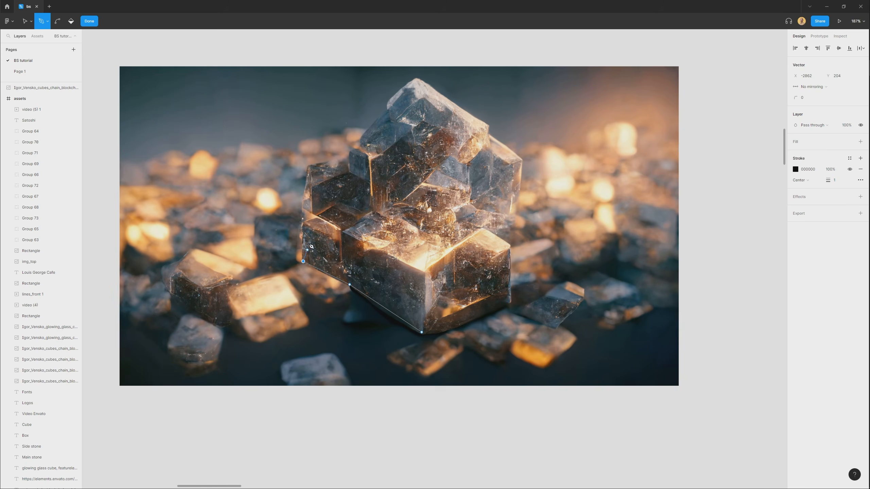
{"action": "left_click_drag", "start_coordinate": [319, 216], "coordinate": [320, 189]}
{"action": "left_click", "coordinate": [343, 174]}
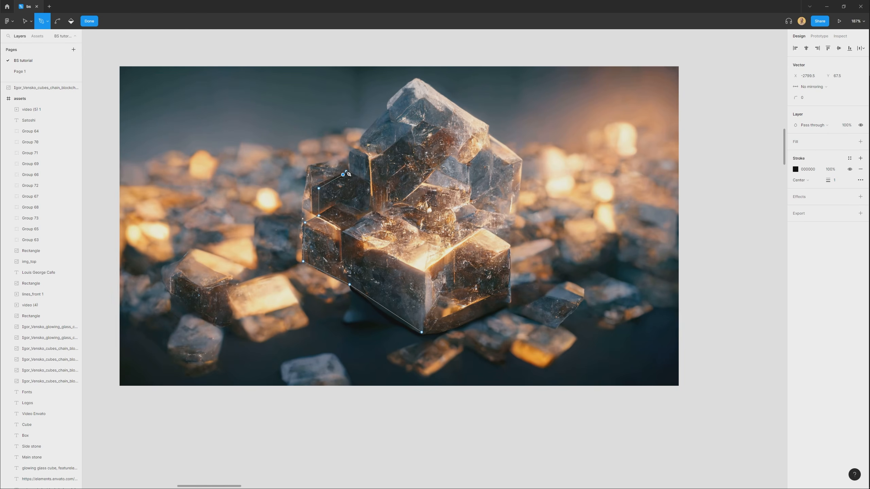
{"action": "left_click", "coordinate": [349, 153]}
{"action": "left_click", "coordinate": [362, 145]}
{"action": "left_click", "coordinate": [364, 135]}
{"action": "left_click", "coordinate": [407, 90]}
{"action": "left_click", "coordinate": [418, 82]}
{"action": "left_click", "coordinate": [427, 85]}
{"action": "left_click", "coordinate": [441, 95]}
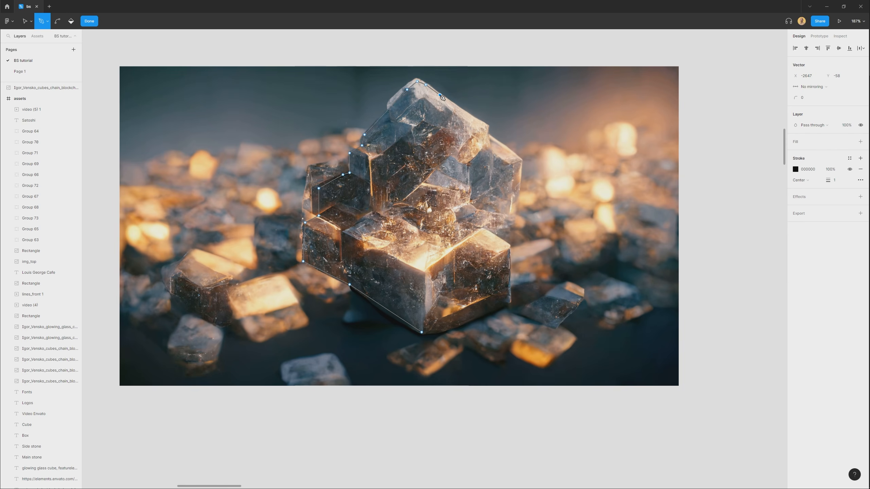
{"action": "left_click", "coordinate": [487, 135]}
{"action": "left_click", "coordinate": [513, 153]}
{"action": "left_click", "coordinate": [520, 161]}
{"action": "left_click", "coordinate": [517, 196]}
{"action": "left_click", "coordinate": [509, 210]}
{"action": "left_click", "coordinate": [505, 221]}
{"action": "left_click", "coordinate": [487, 232]}
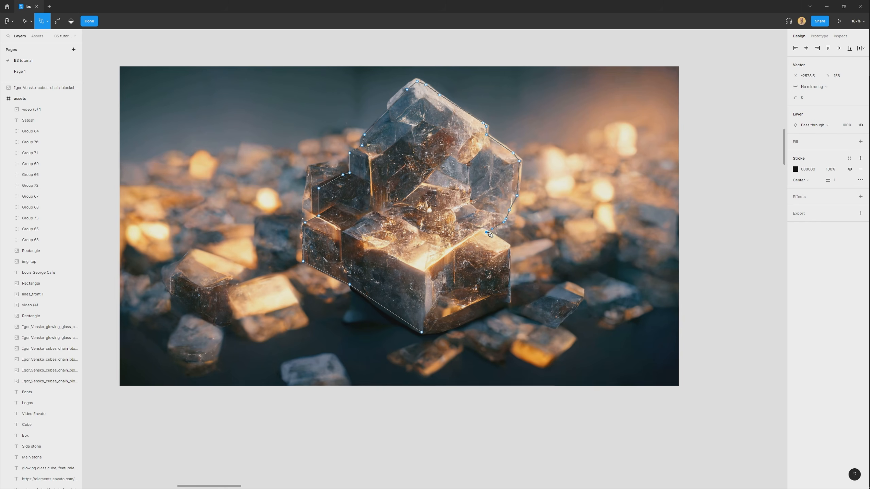
{"action": "left_click", "coordinate": [510, 288]}
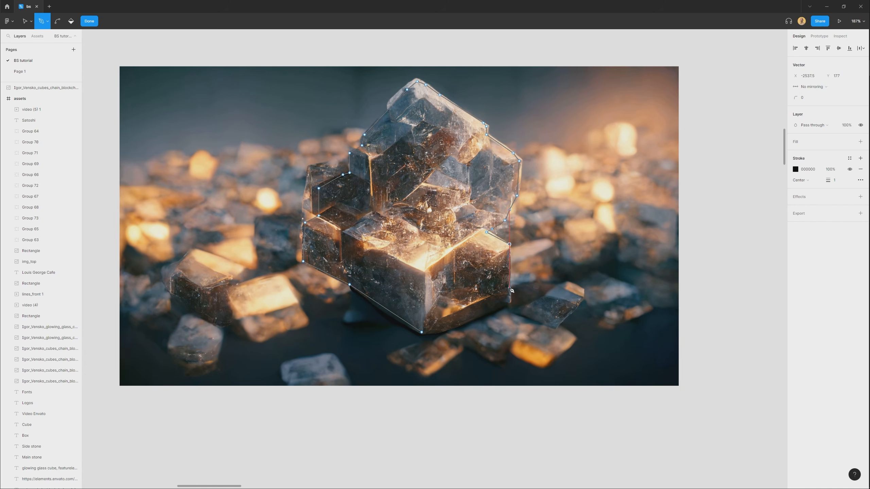
{"action": "left_click", "coordinate": [506, 306]}
{"action": "left_click", "coordinate": [465, 322]}
{"action": "left_click", "coordinate": [434, 332]}
{"action": "key", "text": "Escape"}
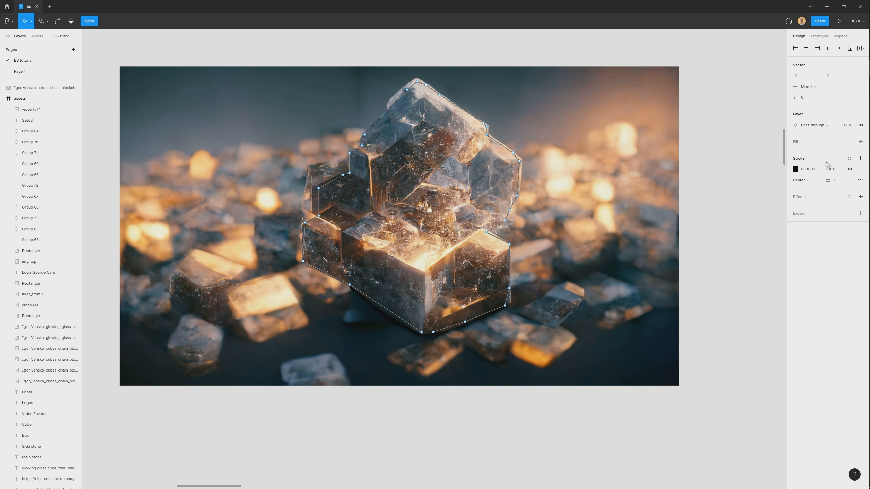
Remove the traced outline's stroke and give the shape a solid D9D9D9 fill.
{"action": "left_click", "coordinate": [860, 168]}
{"action": "left_click", "coordinate": [861, 141]}
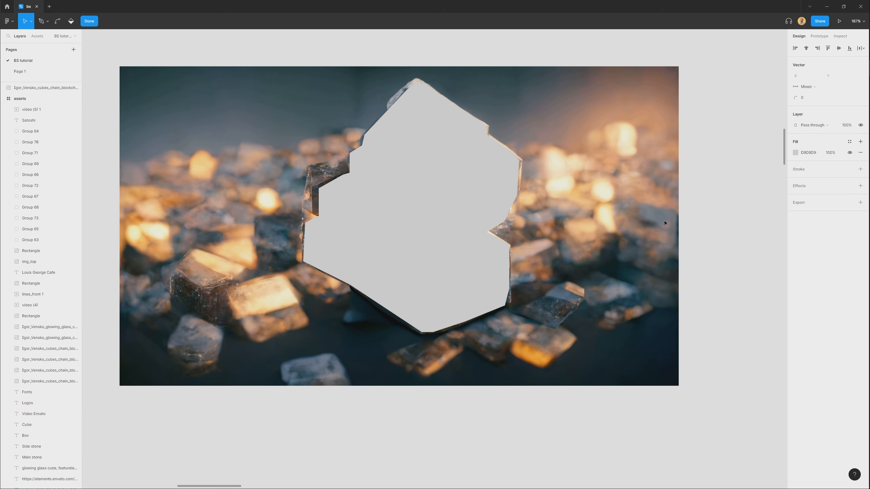
{"action": "key", "text": "Escape"}
{"action": "left_click", "coordinate": [750, 238]}
Send the traced shape behind the stone image and use it as a mask to cut out the crystal stack.
{"action": "left_click", "coordinate": [426, 216]}
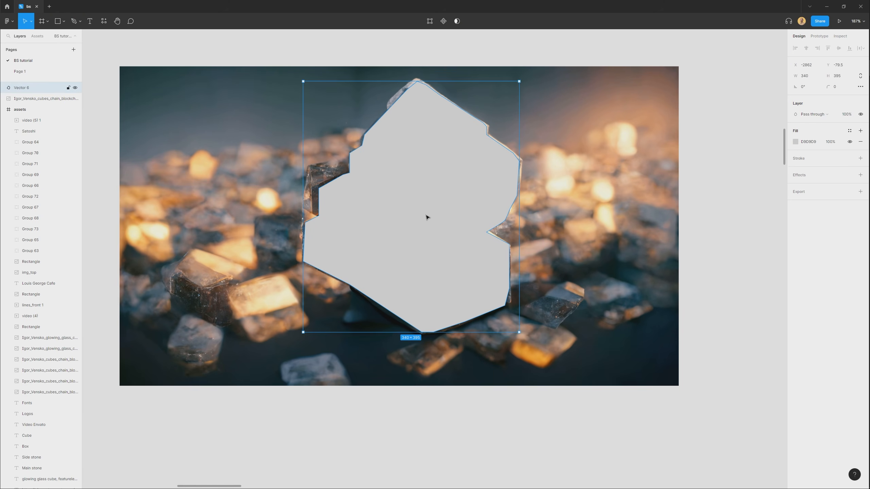
{"action": "key", "text": "["}
{"action": "mouse_move", "coordinate": [396, 448]}
{"action": "left_mouse_down"}
{"action": "mouse_move", "coordinate": [421, 382]}
{"action": "mouse_move", "coordinate": [421, 293]}
{"action": "left_mouse_up"}
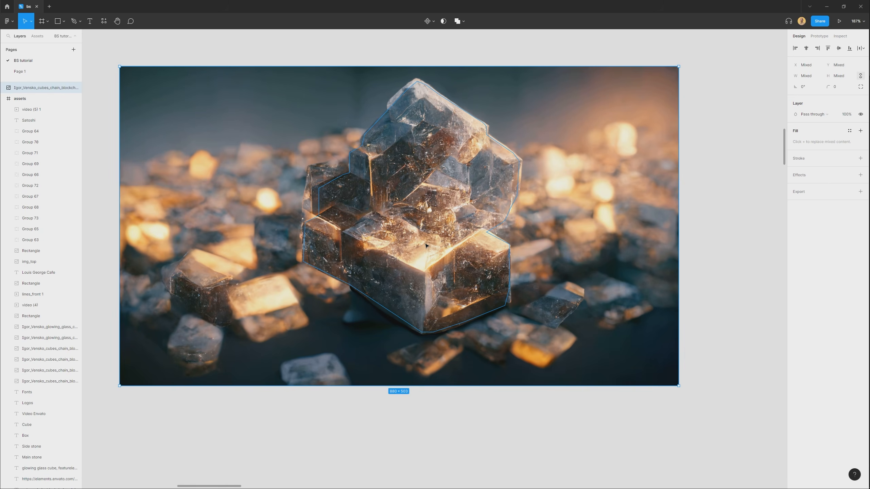
{"action": "right_click", "coordinate": [393, 201]}
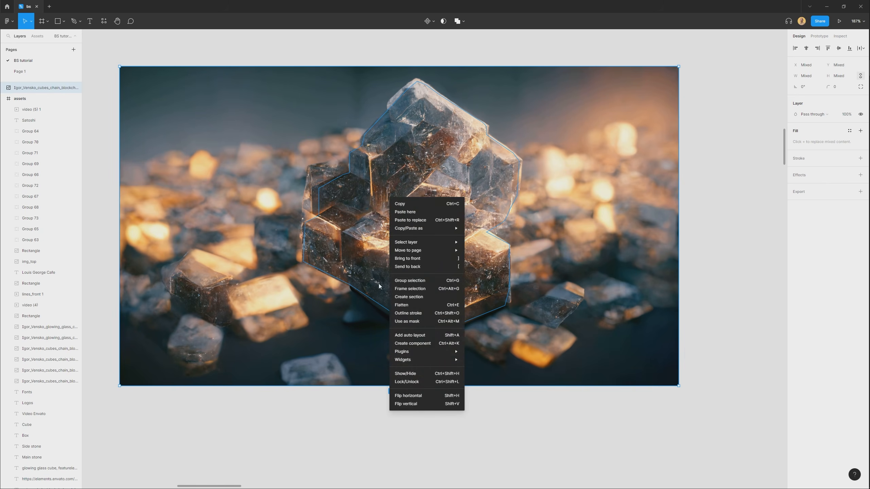
{"action": "left_click", "coordinate": [426, 322]}
{"action": "left_click", "coordinate": [418, 407]}
{"action": "left_click", "coordinate": [432, 275]}
{"action": "left_click", "coordinate": [531, 465]}
Add a 1x PNG export setting to the masked stone group.
{"action": "scroll", "coordinate": [444, 346], "scroll_direction": "down", "scroll_amount": 3}
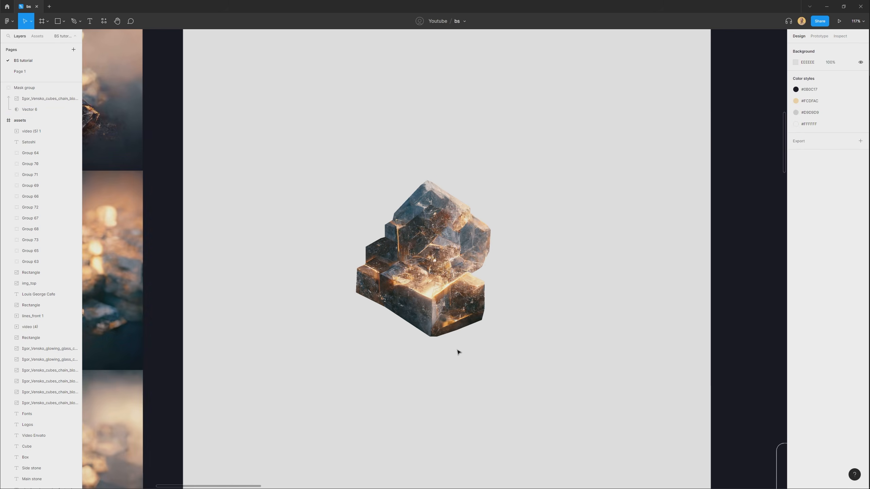
{"action": "scroll", "coordinate": [459, 353], "scroll_direction": "up", "scroll_amount": 3}
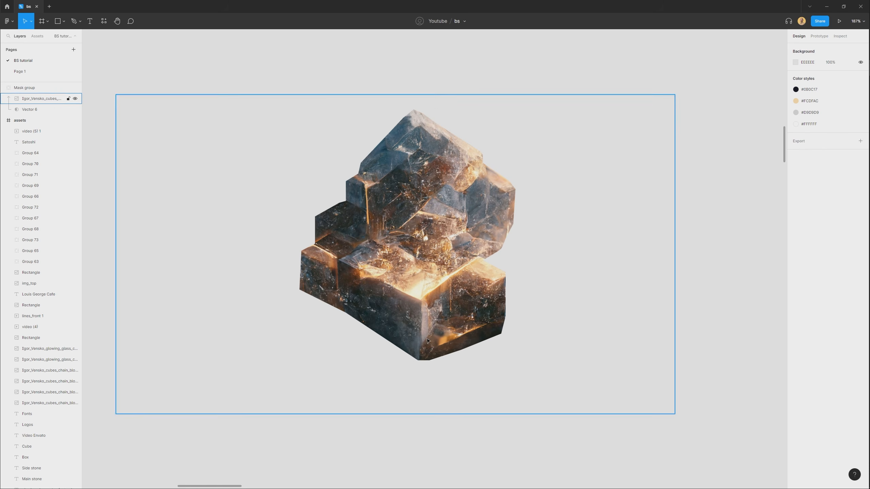
{"action": "scroll", "coordinate": [428, 341], "scroll_direction": "down", "scroll_amount": 1}
{"action": "left_click", "coordinate": [417, 257]}
{"action": "left_click", "coordinate": [799, 220]}
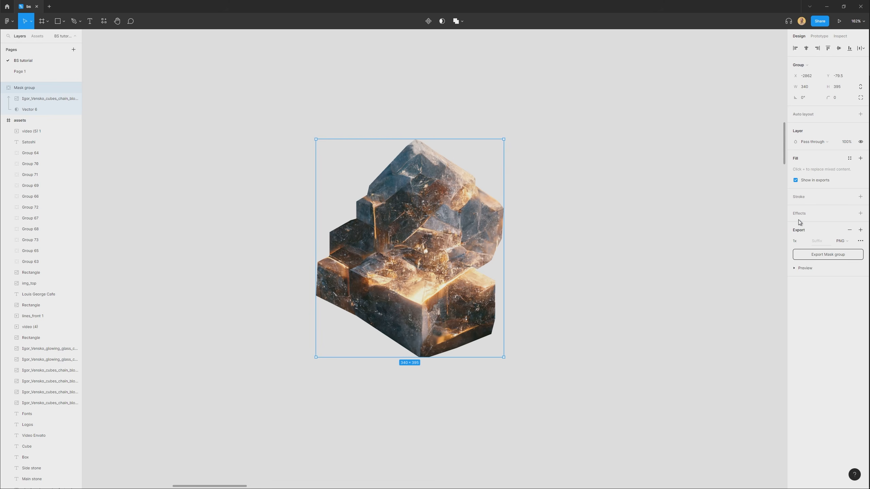
{"action": "left_click", "coordinate": [535, 420]}
Place a copy of the finished img_top stone cutout from the assets frame on the empty canvas above the mask group.
{"action": "scroll", "coordinate": [534, 417], "scroll_direction": "down", "scroll_amount": 5}
{"action": "scroll", "coordinate": [292, 329], "scroll_direction": "left", "scroll_amount": 3}
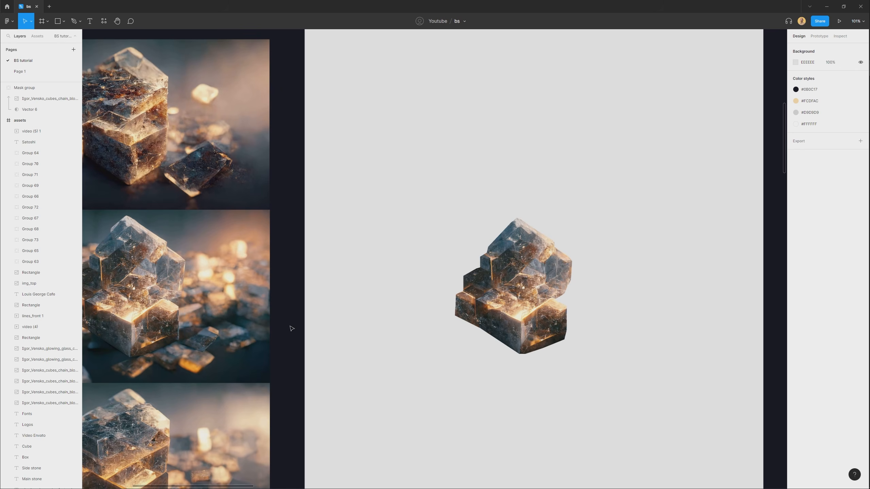
{"action": "left_click_drag", "start_coordinate": [132, 311], "coordinate": [529, 136]}
{"action": "left_click_drag", "start_coordinate": [527, 138], "coordinate": [434, 202]}
{"action": "scroll", "coordinate": [370, 267], "scroll_direction": "up", "scroll_amount": 5}
{"action": "left_click_drag", "start_coordinate": [434, 202], "coordinate": [424, 264]}
{"action": "scroll", "coordinate": [423, 295], "scroll_direction": "up", "scroll_amount": 1}
{"action": "left_click", "coordinate": [419, 403]}
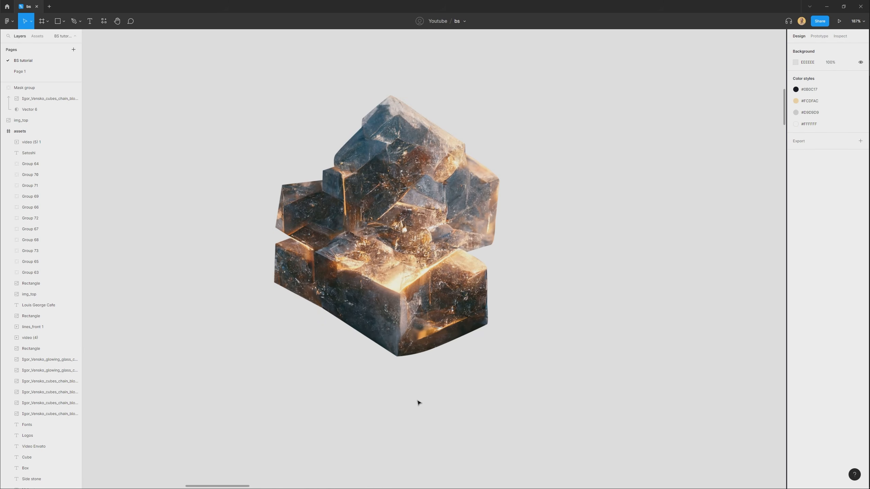
Place the 355 × 411 img_top cutout in the home frame's hero, horizontally centred at X 542, Y 187.
{"action": "scroll", "coordinate": [419, 403], "scroll_direction": "down", "scroll_amount": 3}
{"action": "scroll", "coordinate": [384, 404], "scroll_direction": "right", "scroll_amount": 3}
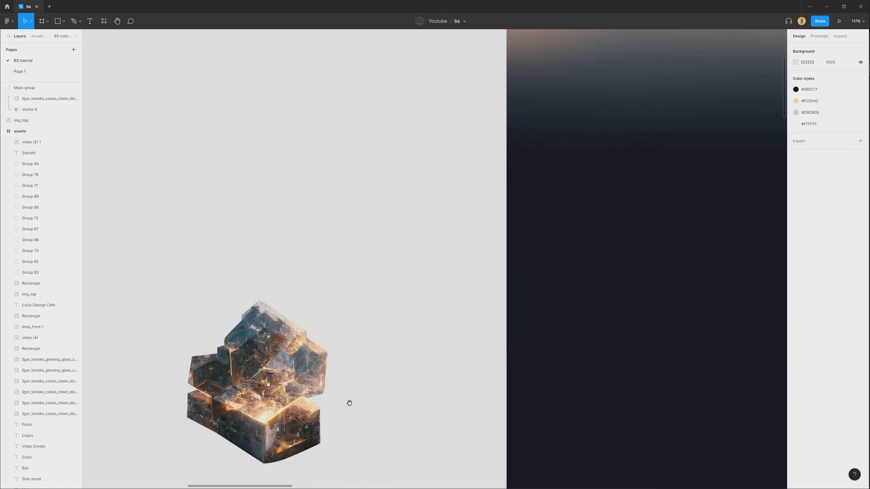
{"action": "scroll", "coordinate": [349, 404], "scroll_direction": "down", "scroll_amount": 4}
{"action": "left_click_drag", "start_coordinate": [310, 387], "coordinate": [562, 199]}
{"action": "left_click_drag", "start_coordinate": [562, 199], "coordinate": [387, 261]}
{"action": "scroll", "coordinate": [349, 275], "scroll_direction": "up", "scroll_amount": 4}
{"action": "left_click_drag", "start_coordinate": [364, 374], "coordinate": [410, 345]}
{"action": "left_click_drag", "start_coordinate": [437, 215], "coordinate": [424, 194]}
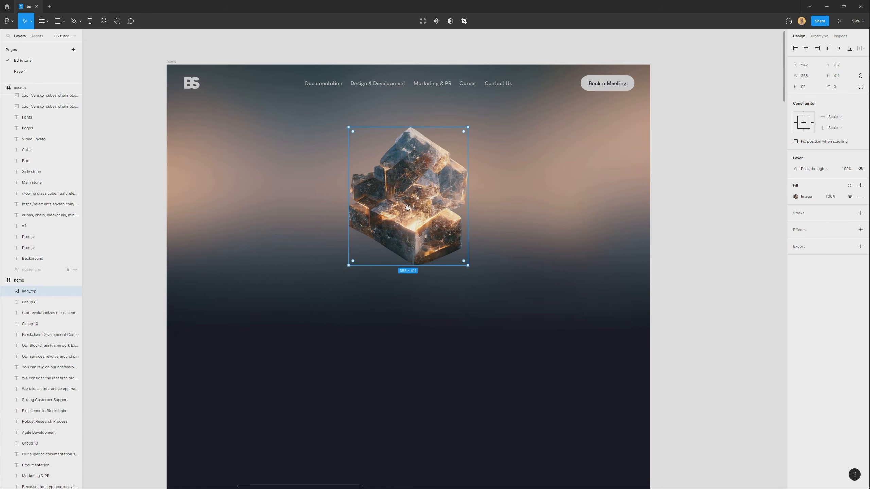
{"action": "scroll", "coordinate": [409, 215], "scroll_direction": "up", "scroll_amount": 1}
{"action": "left_click", "coordinate": [701, 288]}
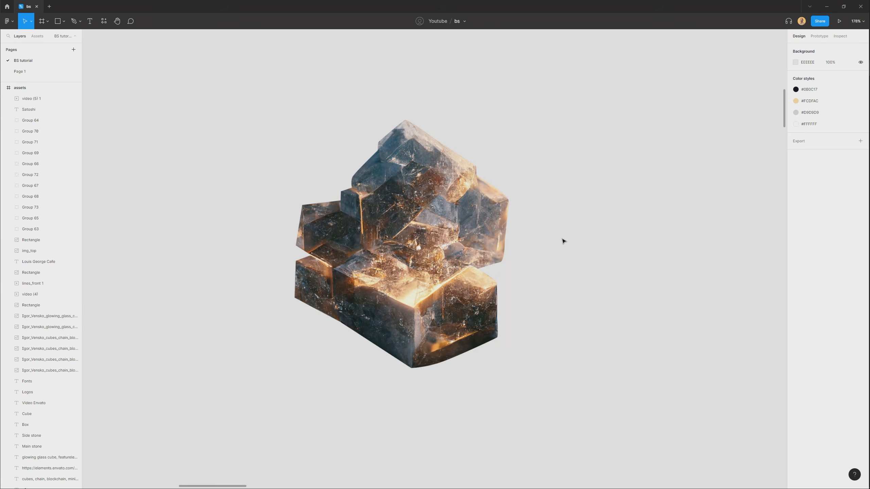
Bring the side stone cutout and the glowing cube cutout out of the assets frame onto the canvas below the main stone.
{"action": "scroll", "coordinate": [563, 241], "scroll_direction": "down", "scroll_amount": 3}
{"action": "left_click_drag", "start_coordinate": [408, 382], "coordinate": [496, 95]}
{"action": "left_click_drag", "start_coordinate": [347, 375], "coordinate": [458, 161]}
{"action": "scroll", "coordinate": [364, 287], "scroll_direction": "down", "scroll_amount": 1}
{"action": "left_click_drag", "start_coordinate": [235, 200], "coordinate": [572, 208]}
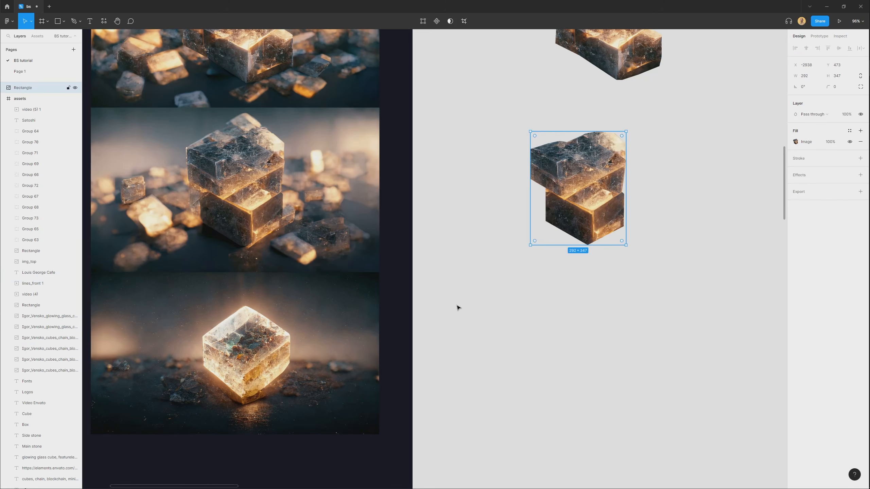
{"action": "left_click_drag", "start_coordinate": [561, 332], "coordinate": [577, 334]}
{"action": "left_click_drag", "start_coordinate": [676, 272], "coordinate": [442, 369]}
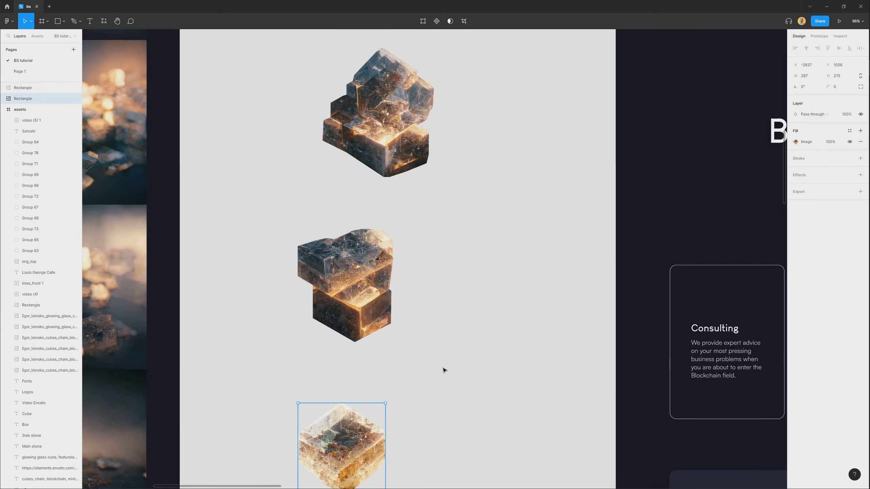
{"action": "left_click", "coordinate": [443, 369]}
Copy the img_top main stone and the side stone cutout together from the canvas into the home frame.
{"action": "scroll", "coordinate": [440, 360], "scroll_direction": "down", "scroll_amount": 3}
{"action": "left_click_drag", "start_coordinate": [432, 251], "coordinate": [305, 379]}
{"action": "left_click", "coordinate": [277, 206]}
{"action": "left_click", "coordinate": [258, 439], "text": "shift"}
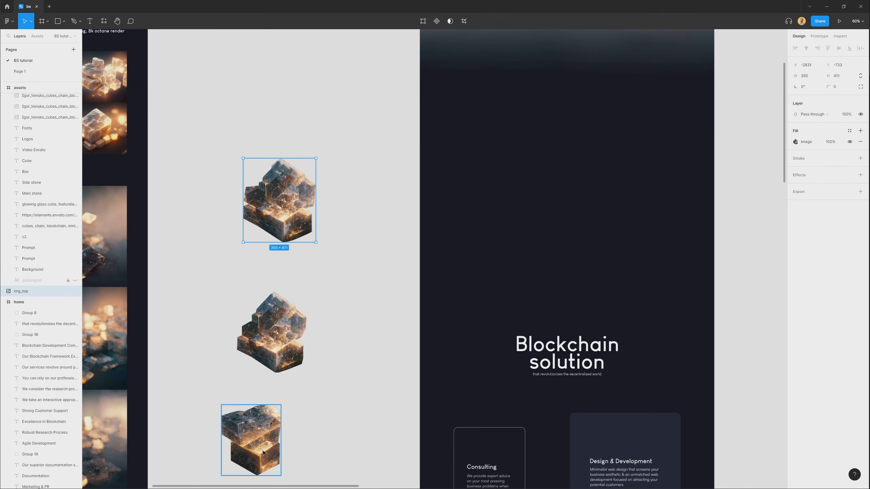
{"action": "left_click_drag", "start_coordinate": [259, 440], "coordinate": [604, 203]}
{"action": "left_click_drag", "start_coordinate": [731, 139], "coordinate": [570, 309]}
{"action": "left_click", "coordinate": [571, 309]}
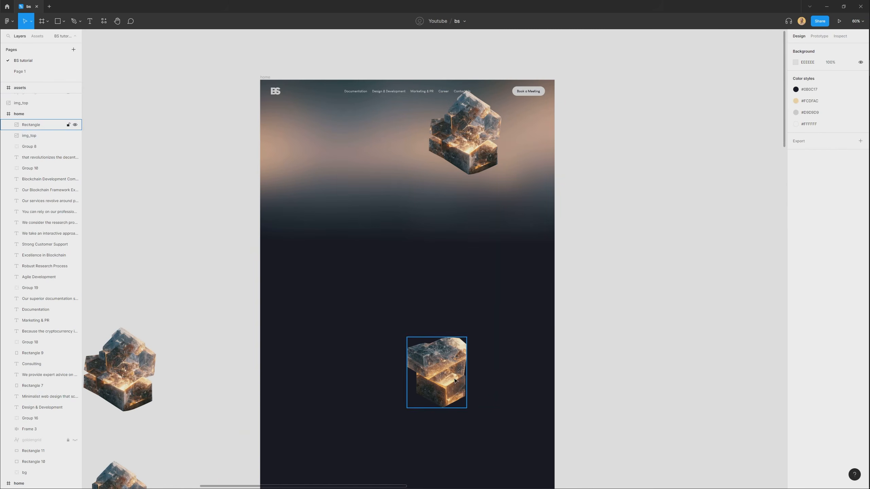
{"action": "left_click_drag", "start_coordinate": [438, 373], "coordinate": [355, 259]}
Centre the main stone horizontally in the hero, enlarge it and position it just beneath the navigation links.
{"action": "scroll", "coordinate": [400, 181], "scroll_direction": "up", "scroll_amount": 2}
{"action": "left_click_drag", "start_coordinate": [509, 126], "coordinate": [419, 166]}
{"action": "scroll", "coordinate": [420, 166], "scroll_direction": "up", "scroll_amount": 3}
{"action": "scroll", "coordinate": [420, 166], "scroll_direction": "up", "scroll_amount": 1}
{"action": "scroll", "coordinate": [410, 262], "scroll_direction": "down", "scroll_amount": 2}
{"action": "left_click_drag", "start_coordinate": [411, 262], "coordinate": [424, 256]}
{"action": "left_click_drag", "start_coordinate": [466, 150], "coordinate": [482, 132]}
{"action": "left_click_drag", "start_coordinate": [434, 205], "coordinate": [433, 189]}
Place an enlarged side stone cropped by the home frame's right edge and a smaller 218 × 259 one cropped by its left edge.
{"action": "left_click_drag", "start_coordinate": [305, 405], "coordinate": [602, 216]}
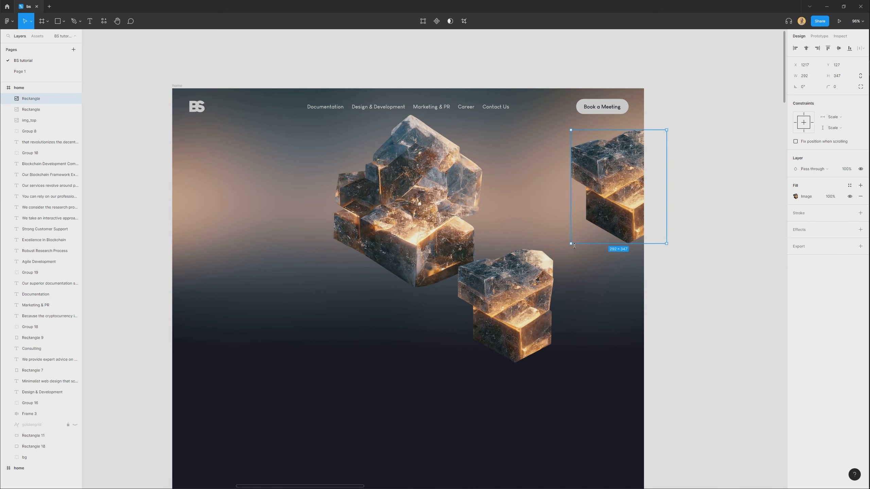
{"action": "left_click_drag", "start_coordinate": [571, 243], "coordinate": [553, 263]}
{"action": "left_click_drag", "start_coordinate": [583, 156], "coordinate": [614, 157]}
{"action": "left_click_drag", "start_coordinate": [583, 274], "coordinate": [609, 232], "text": "shift"}
{"action": "left_click", "coordinate": [534, 269]}
{"action": "left_click_drag", "start_coordinate": [534, 270], "coordinate": [203, 241]}
Duplicate the main stone and both side stones in place, with the copies layered behind the originals.
{"action": "left_click", "coordinate": [407, 206], "text": "shift"}
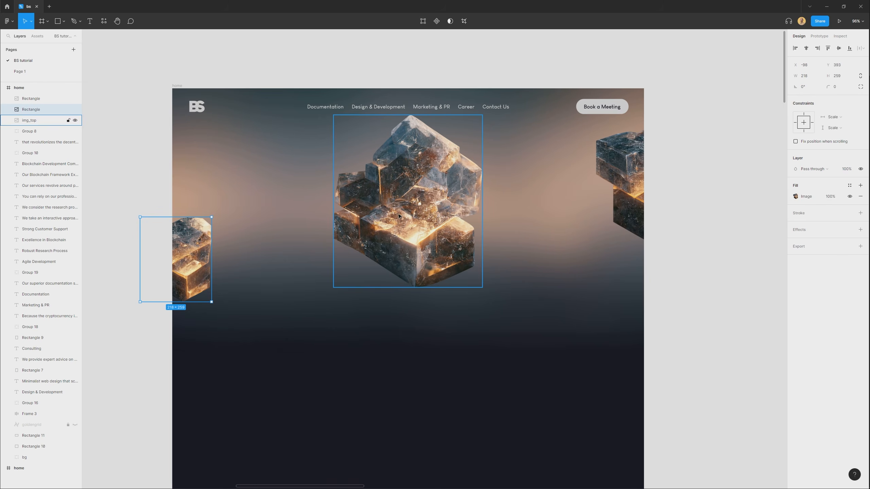
{"action": "left_click", "coordinate": [620, 185], "text": "shift"}
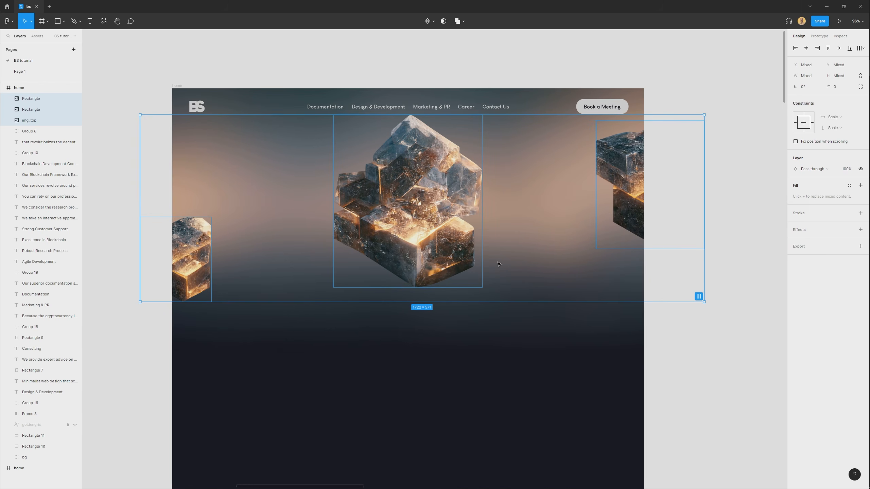
{"action": "key", "text": "ctrl+v"}
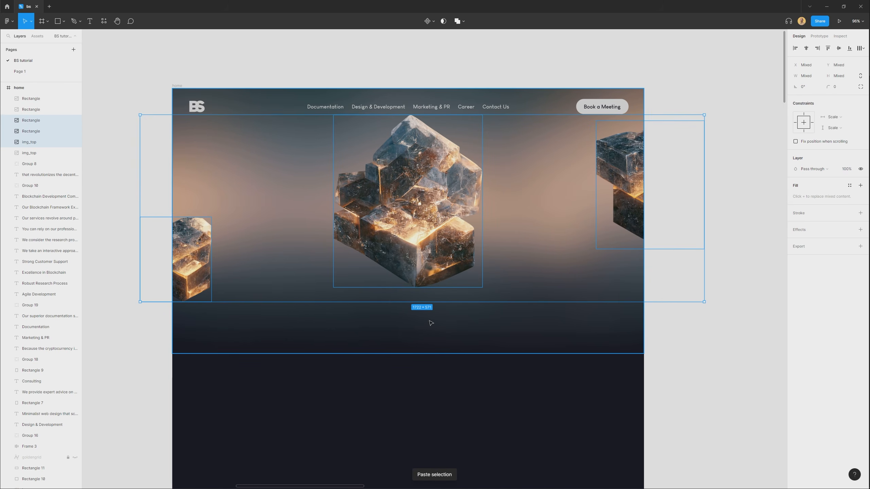
{"action": "mouse_move", "coordinate": [435, 200]}
{"action": "left_mouse_down"}
{"action": "mouse_move", "coordinate": [435, 218]}
{"action": "mouse_move", "coordinate": [434, 210]}
{"action": "left_mouse_up"}
Apply a Layer blur to the three rear stone copies and raise its amount to create a soft glow around the stones.
{"action": "left_click", "coordinate": [803, 230]}
{"action": "left_click", "coordinate": [823, 240]}
{"action": "left_click", "coordinate": [822, 249]}
{"action": "left_click", "coordinate": [795, 240]}
{"action": "left_click_drag", "start_coordinate": [711, 257], "coordinate": [210, 276]}
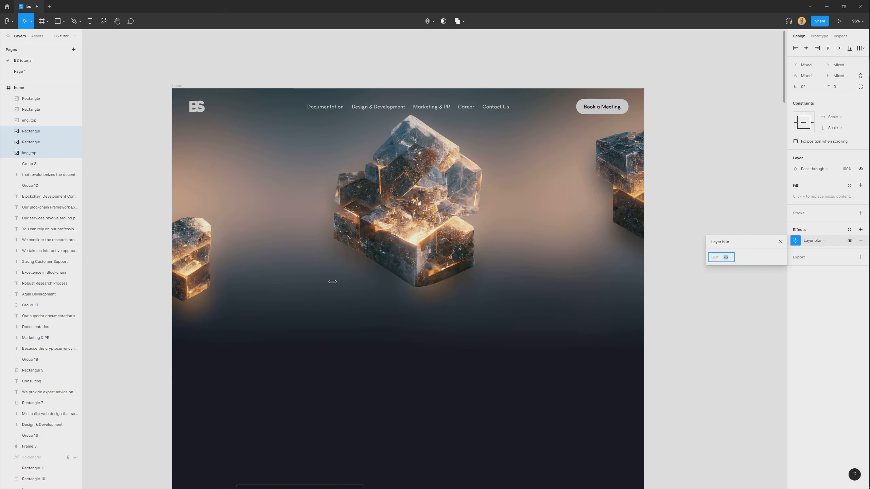
Set the Layer blur on the three rear stone copies to 70.
{"action": "left_click_drag", "start_coordinate": [292, 285], "coordinate": [291, 285]}
{"action": "left_click_drag", "start_coordinate": [437, 218], "coordinate": [435, 227]}
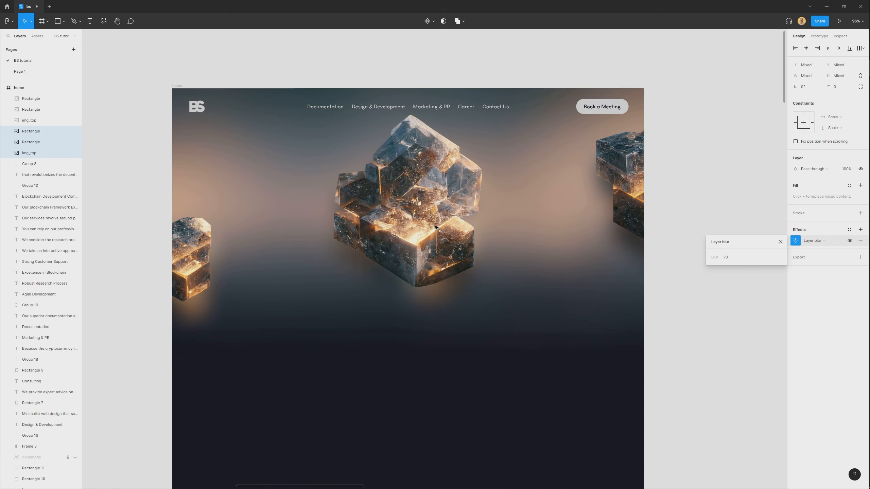
{"action": "left_click", "coordinate": [729, 334]}
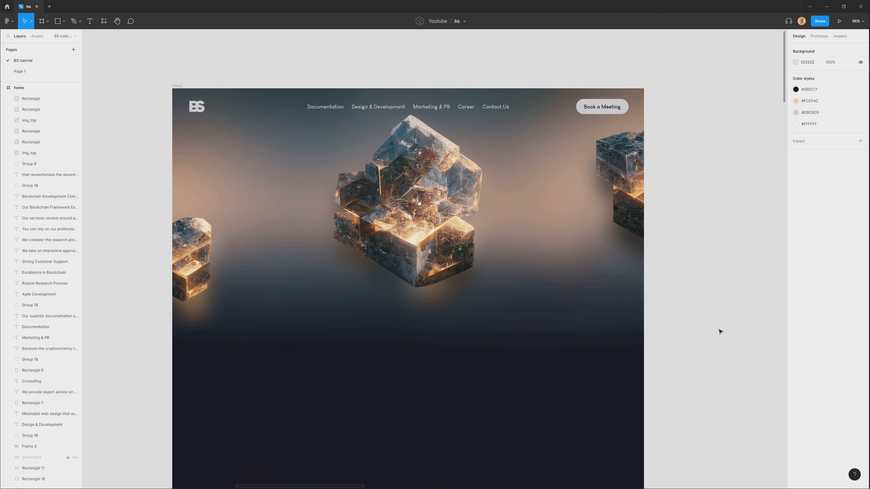
Lower the opacity of the hero's bg group to about 50% to darken the background behind the stones.
{"action": "left_click", "coordinate": [271, 216]}
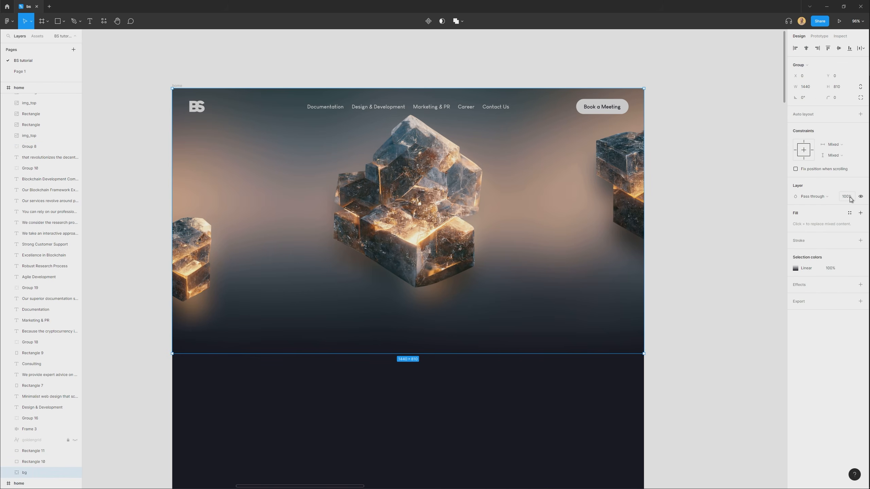
{"action": "left_click_drag", "start_coordinate": [847, 197], "coordinate": [809, 211]}
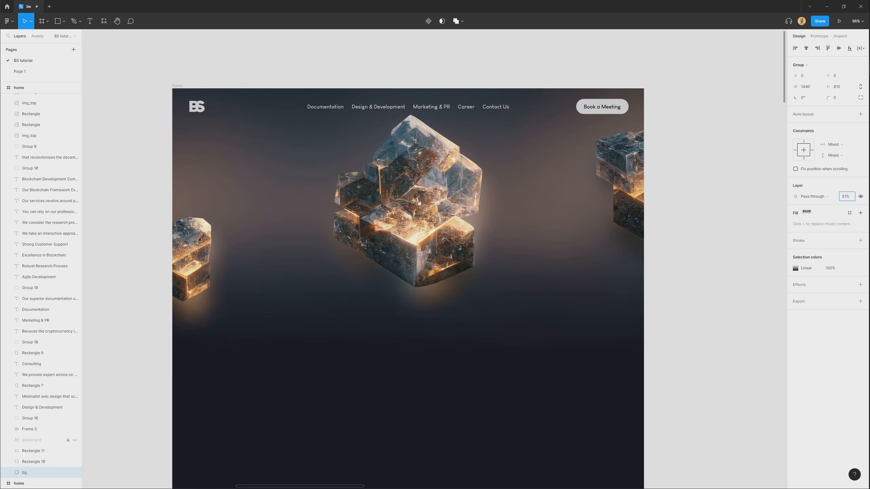
{"action": "left_click", "coordinate": [719, 373]}
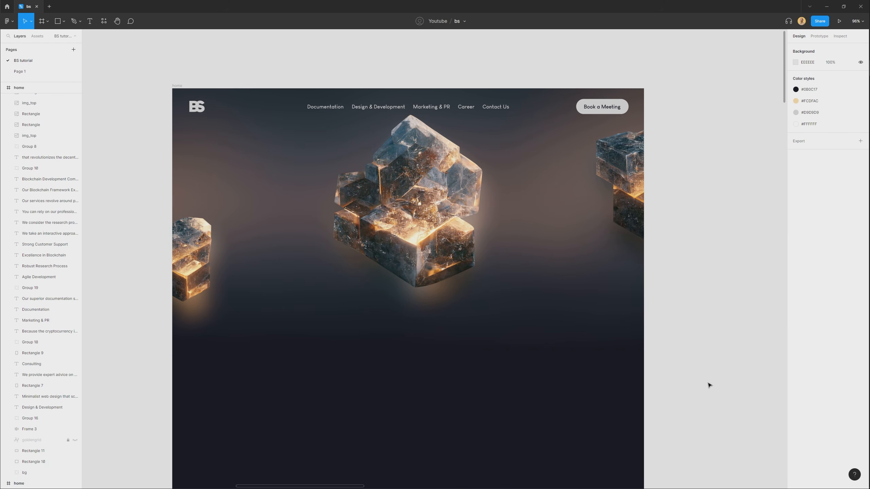
{"action": "left_click_drag", "start_coordinate": [461, 396], "coordinate": [463, 404]}
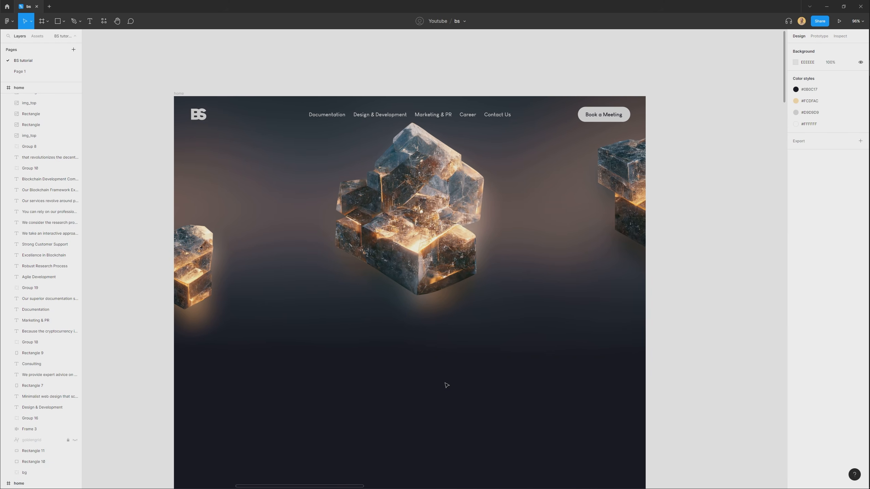
Group each of the three hero stones with its own blurred glow copy.
{"action": "left_click", "coordinate": [212, 326]}
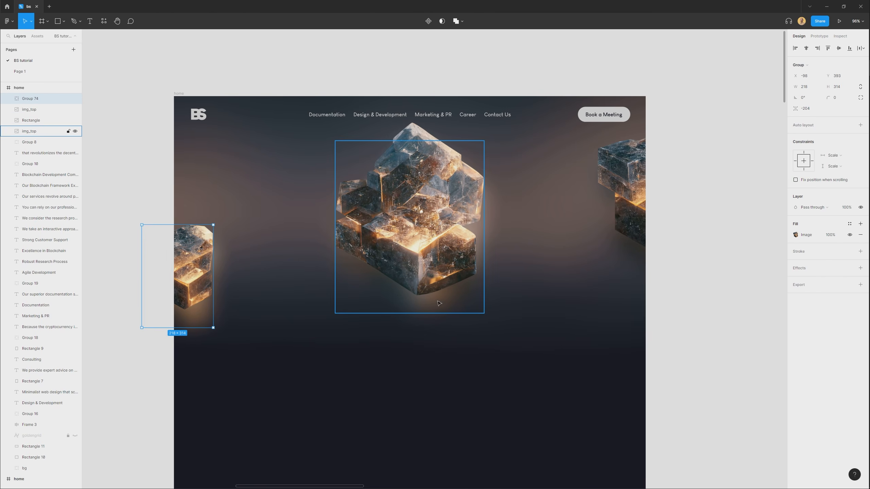
{"action": "left_click", "coordinate": [427, 235]}
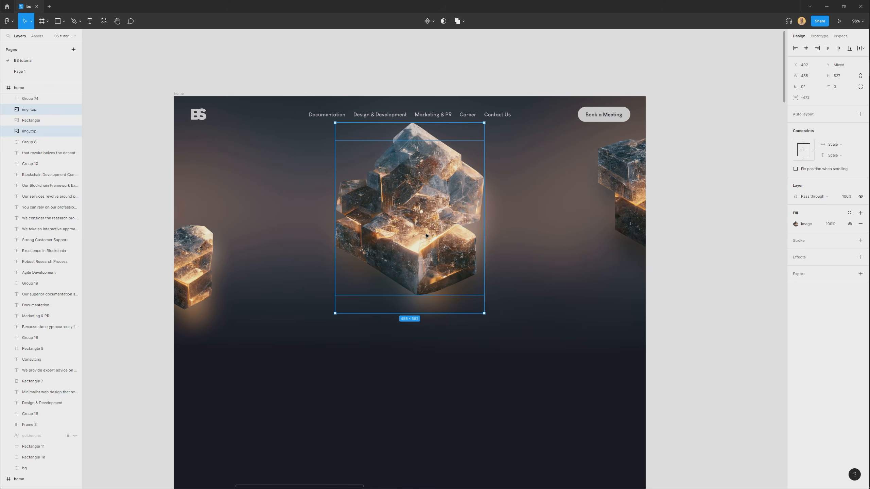
{"action": "key", "text": "ctrl+g"}
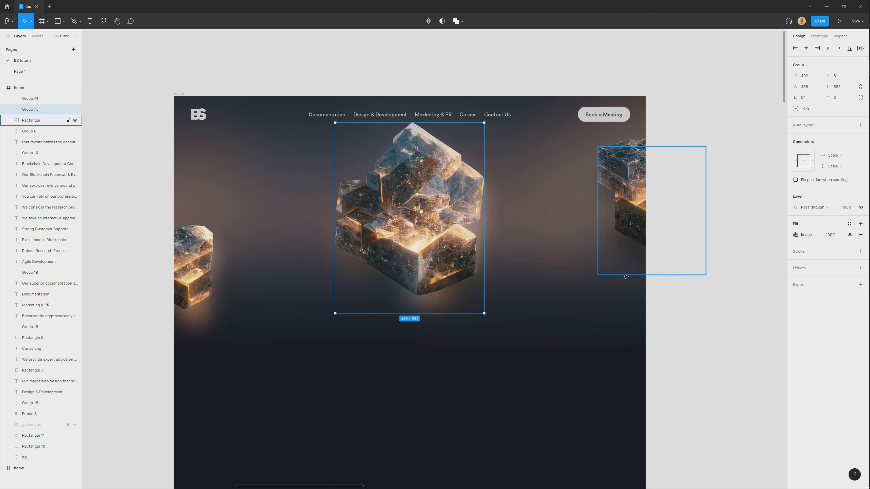
{"action": "left_click", "coordinate": [629, 237]}
{"action": "left_click", "coordinate": [629, 220], "text": "shift"}
{"action": "key", "text": "ctrl+g"}
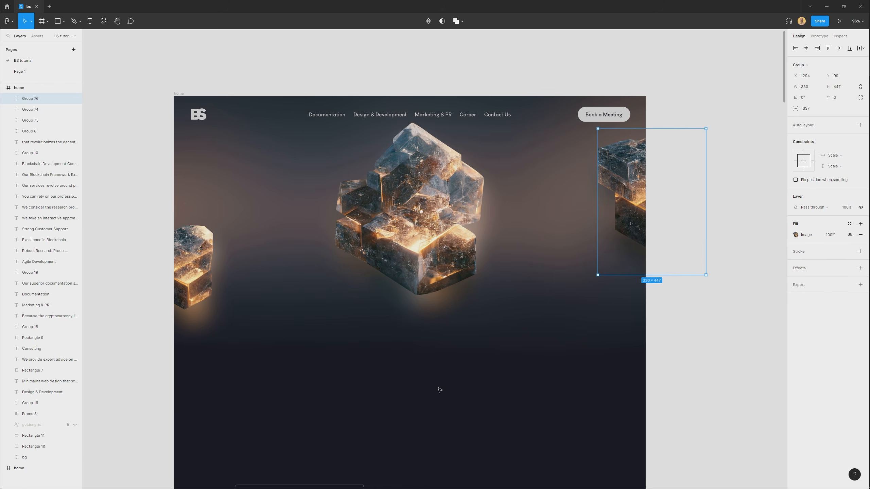
{"action": "left_click", "coordinate": [438, 390]}
Move the "Blockchain solution" heading and its tagline over the main stone's lower part, layered in front of the stones.
{"action": "scroll", "coordinate": [431, 394], "scroll_direction": "down", "scroll_amount": 5}
{"action": "left_click_drag", "start_coordinate": [430, 404], "coordinate": [405, 199]}
{"action": "left_click_drag", "start_coordinate": [361, 383], "coordinate": [410, 142]}
{"action": "scroll", "coordinate": [405, 103], "scroll_direction": "up", "scroll_amount": 3}
{"action": "key", "text": "]"}
{"action": "left_click_drag", "start_coordinate": [406, 181], "coordinate": [420, 287]}
{"action": "scroll", "coordinate": [417, 240], "scroll_direction": "up", "scroll_amount": 3}
{"action": "left_click_drag", "start_coordinate": [426, 290], "coordinate": [440, 242]}
{"action": "scroll", "coordinate": [428, 226], "scroll_direction": "down", "scroll_amount": 1}
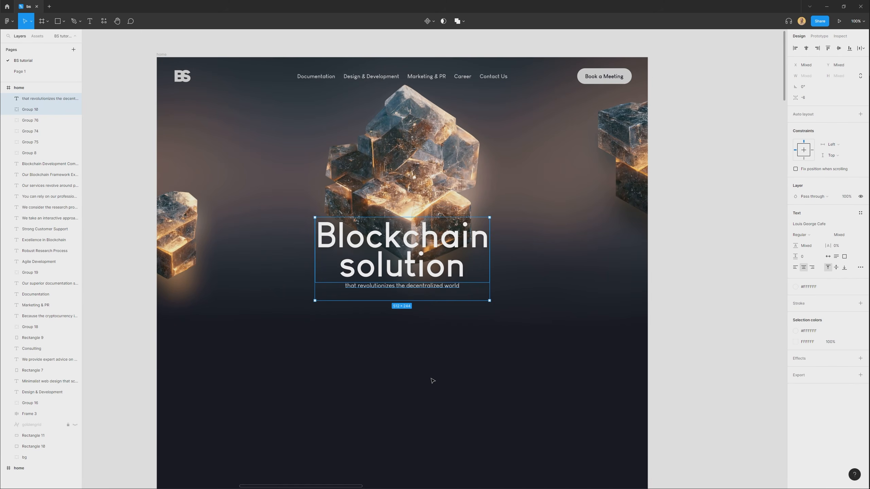
{"action": "left_click", "coordinate": [434, 379]}
{"action": "left_click_drag", "start_coordinate": [441, 354], "coordinate": [436, 375]}
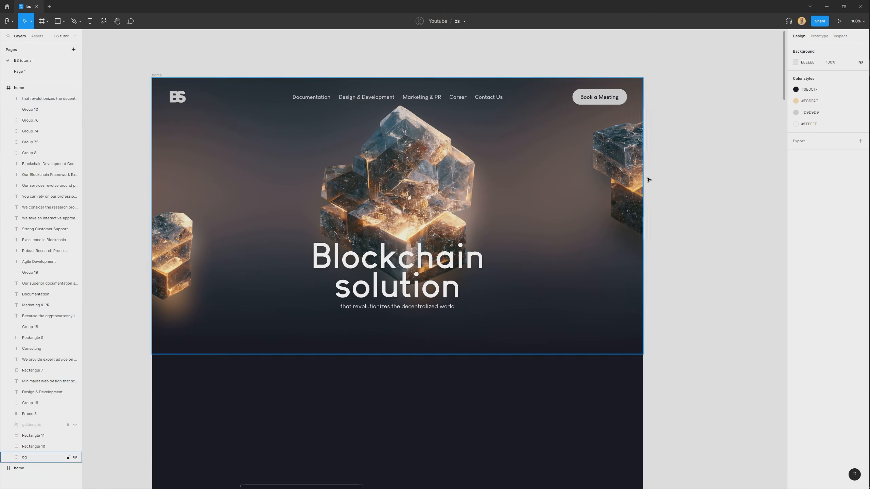
Set the prototype device to a custom size of 1440 × 750.
{"action": "left_click", "coordinate": [820, 36]}
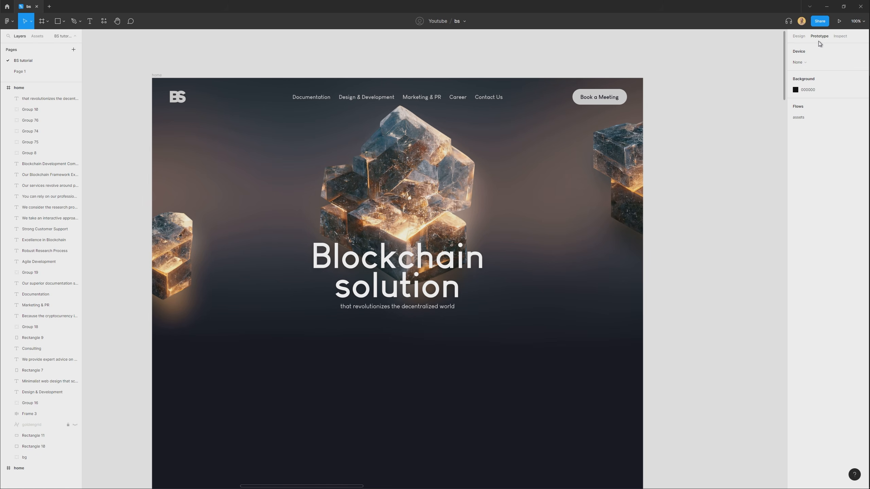
{"action": "left_click", "coordinate": [832, 64]}
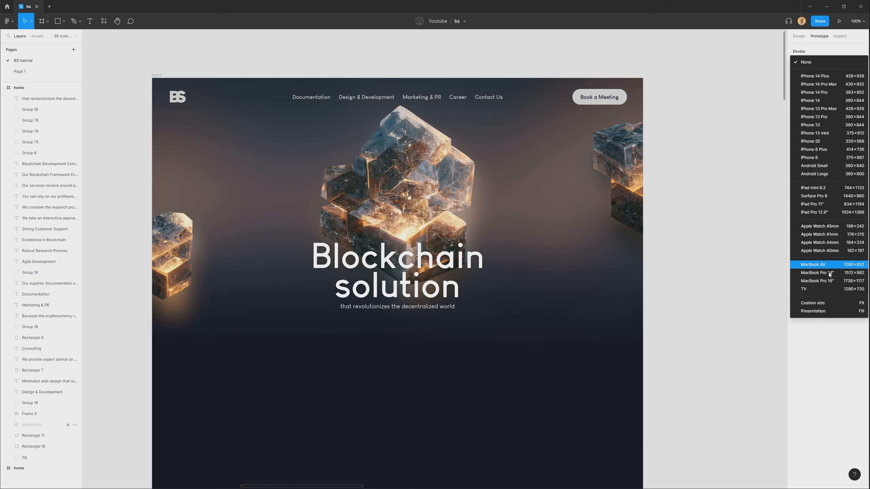
{"action": "left_click", "coordinate": [814, 304]}
{"action": "left_click", "coordinate": [813, 76]}
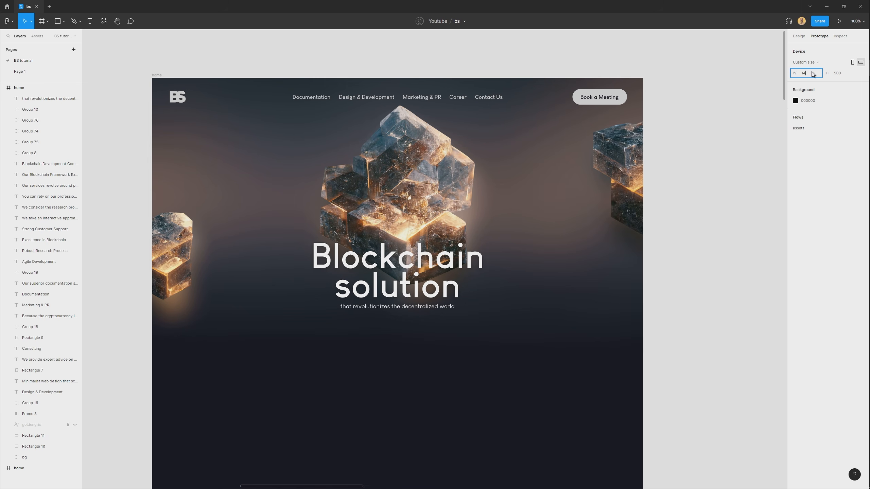
{"action": "left_click", "coordinate": [846, 74]}
{"action": "type", "text": "75"}
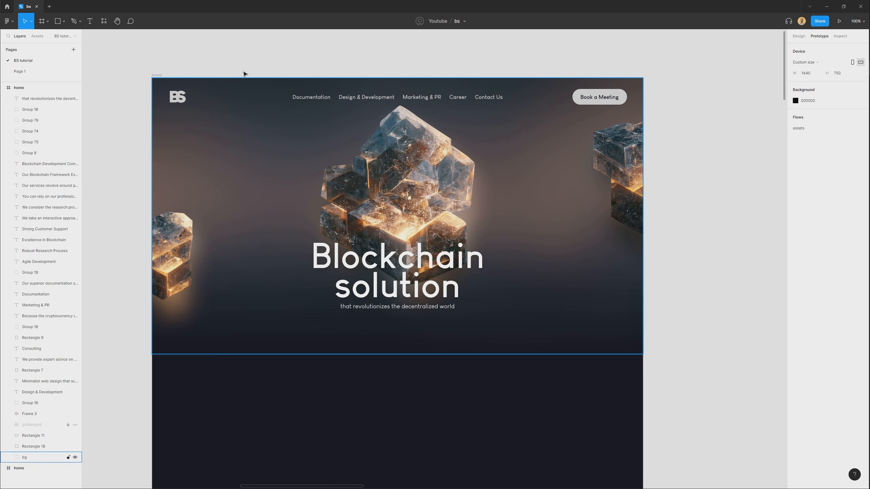
Add a flow starting point named home to the home frame, preview the prototype and return to the design file.
{"action": "left_click", "coordinate": [158, 75]}
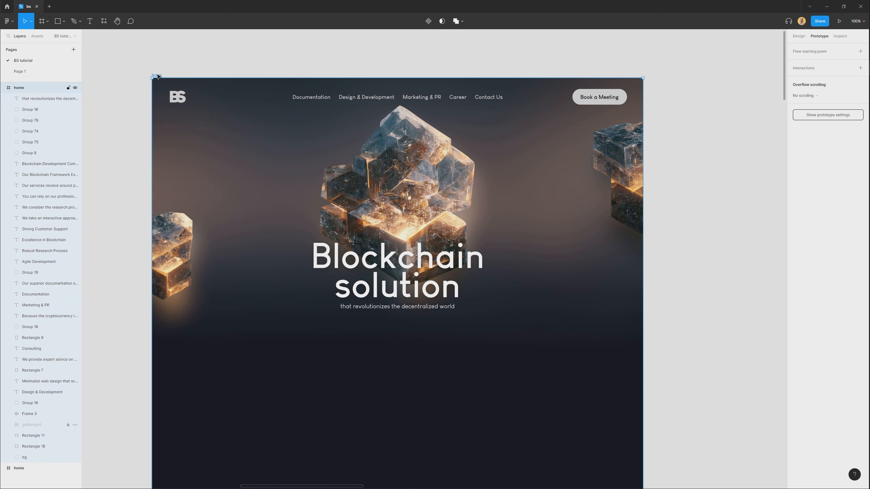
{"action": "left_click", "coordinate": [807, 52]}
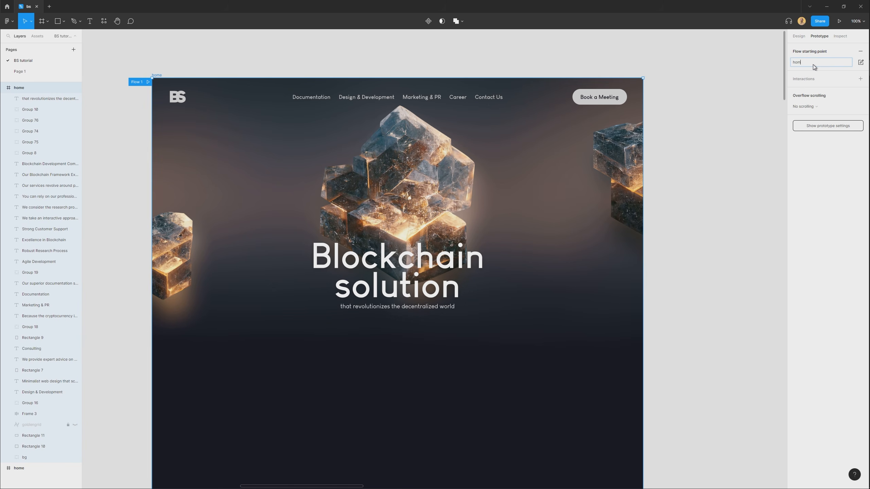
{"action": "left_click", "coordinate": [150, 83]}
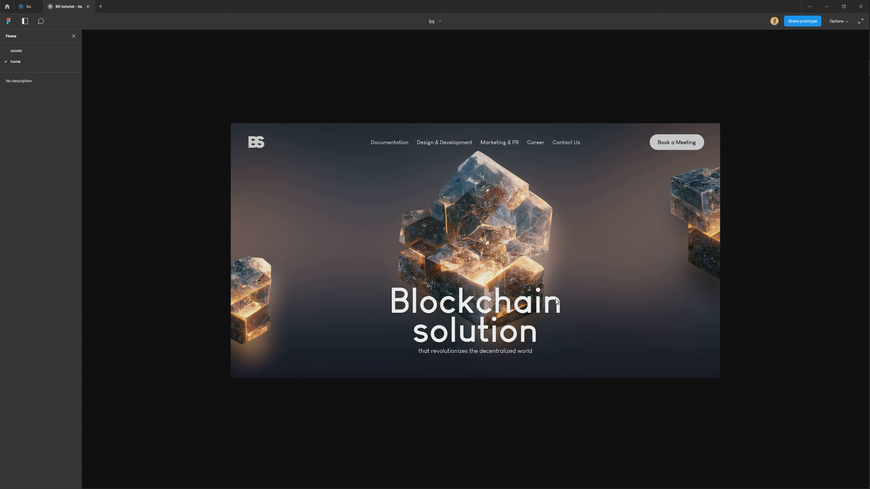
{"action": "left_click", "coordinate": [28, 6]}
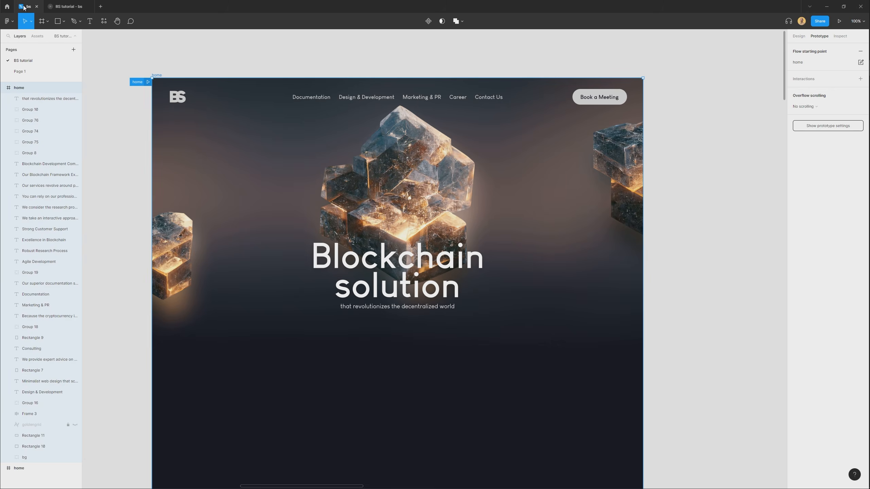
Draw a straight horizontal line across the hero and stretch it past both frame edges to about 3086 px long.
{"action": "left_click", "coordinate": [63, 22]}
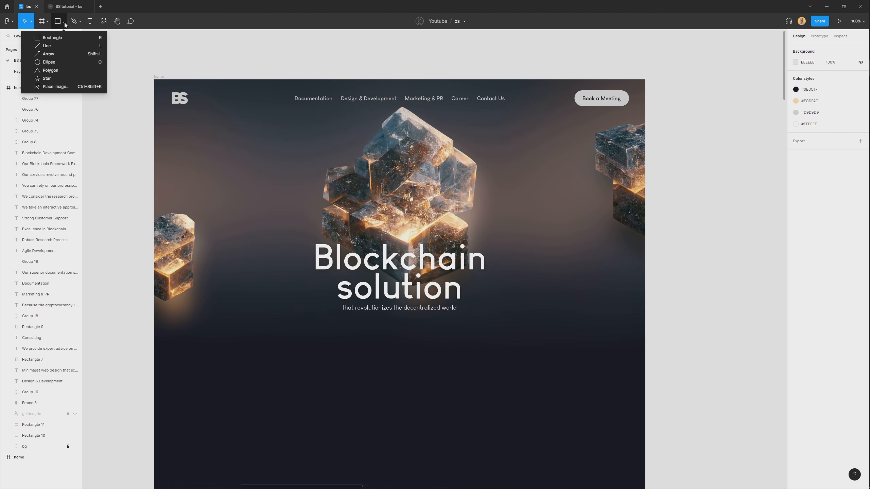
{"action": "left_click", "coordinate": [51, 46]}
{"action": "left_click_drag", "start_coordinate": [191, 202], "coordinate": [597, 199]}
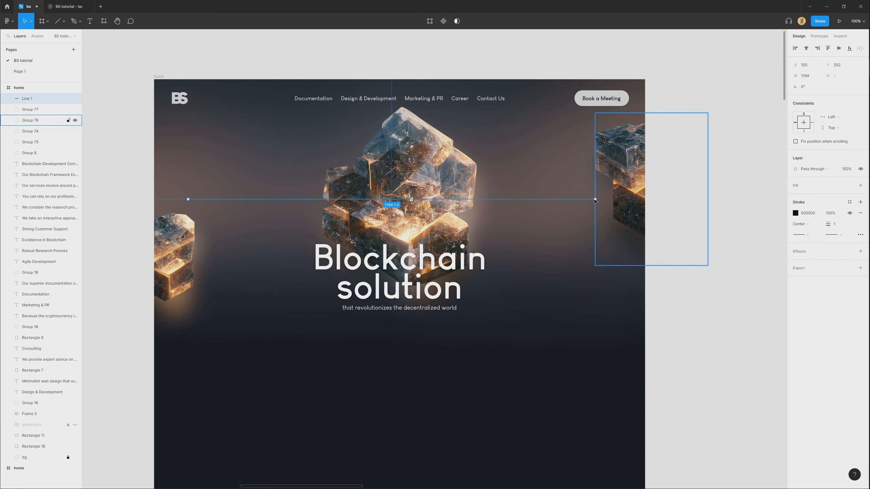
{"action": "scroll", "coordinate": [554, 227], "scroll_direction": "down", "scroll_amount": 3}
{"action": "left_click_drag", "start_coordinate": [556, 226], "coordinate": [757, 223]}
{"action": "scroll", "coordinate": [536, 251], "scroll_direction": "up", "scroll_amount": 2}
{"action": "scroll", "coordinate": [536, 251], "scroll_direction": "down", "scroll_amount": 3}
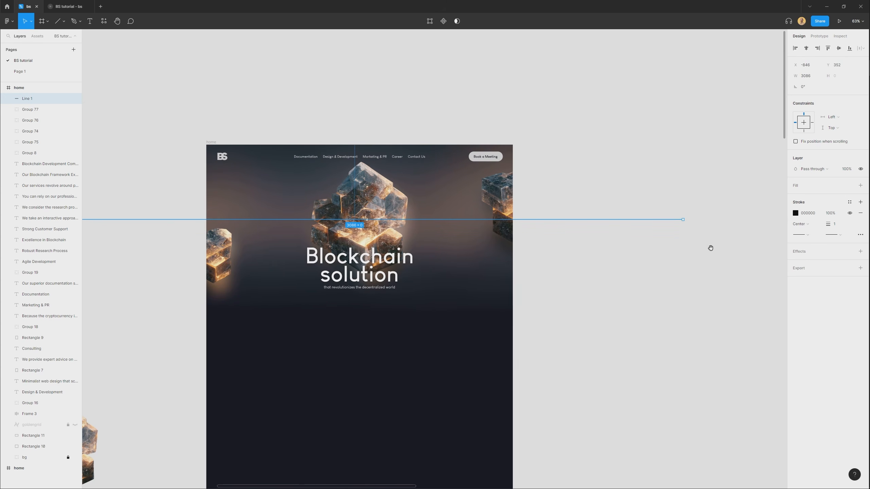
Rotate the line to -30° so it crosses the hero diagonally and apply the #FCDFAC colour style to its stroke.
{"action": "left_click_drag", "start_coordinate": [687, 223], "coordinate": [581, 397]}
{"action": "key", "text": "Return"}
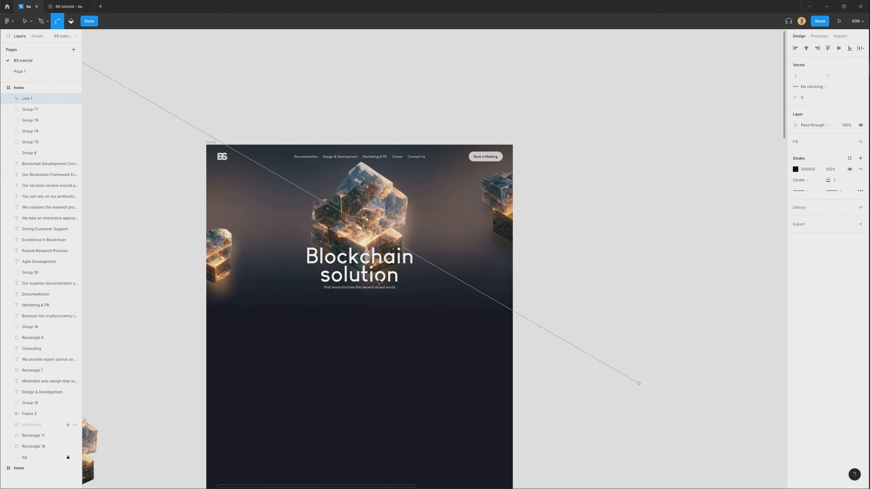
{"action": "key", "text": "shift+0"}
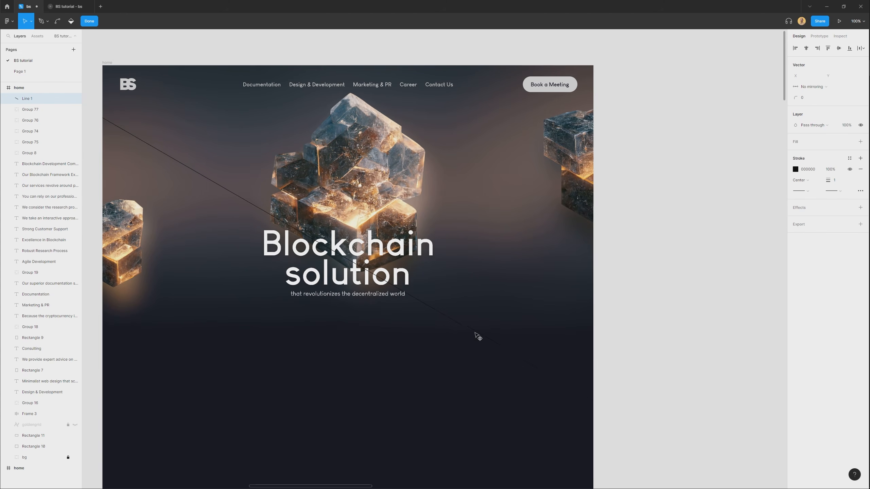
{"action": "key", "text": "i"}
{"action": "left_click", "coordinate": [352, 222]}
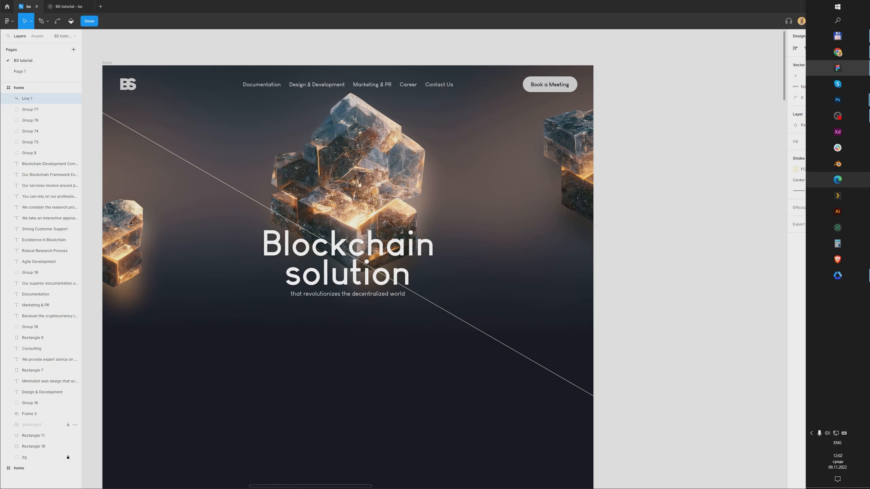
{"action": "left_click", "coordinate": [849, 158]}
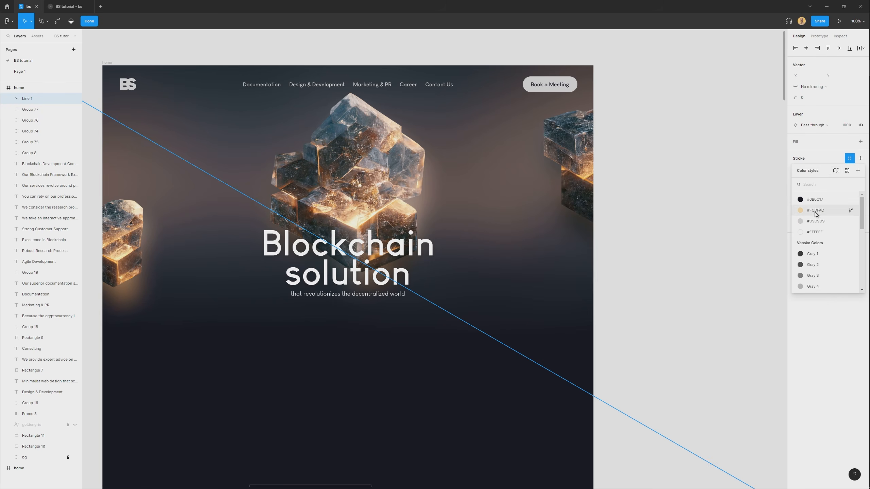
{"action": "left_click", "coordinate": [815, 210]}
{"action": "key", "text": "Escape"}
{"action": "key", "text": "Escape"}
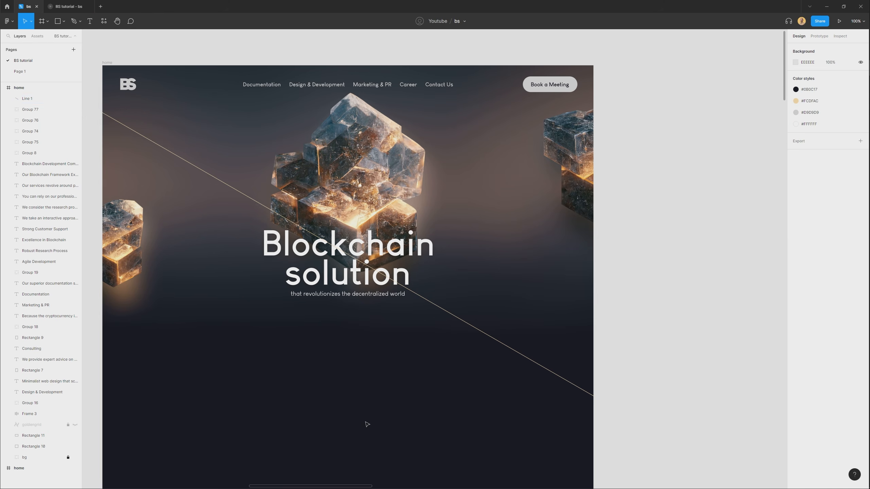
Place a parallel duplicate of the diagonal line above the original and colour its stroke 55626B, sampled from the main stone.
{"action": "left_click", "coordinate": [449, 314]}
{"action": "left_click_drag", "start_coordinate": [456, 318], "coordinate": [500, 294]}
{"action": "left_click_drag", "start_coordinate": [499, 293], "coordinate": [498, 293]}
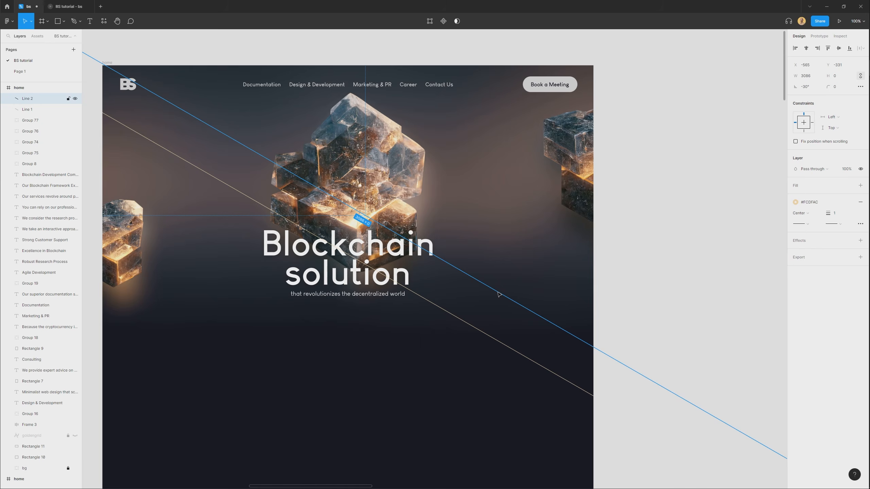
{"action": "key", "text": "i"}
{"action": "left_click_drag", "start_coordinate": [397, 158], "coordinate": [393, 158]}
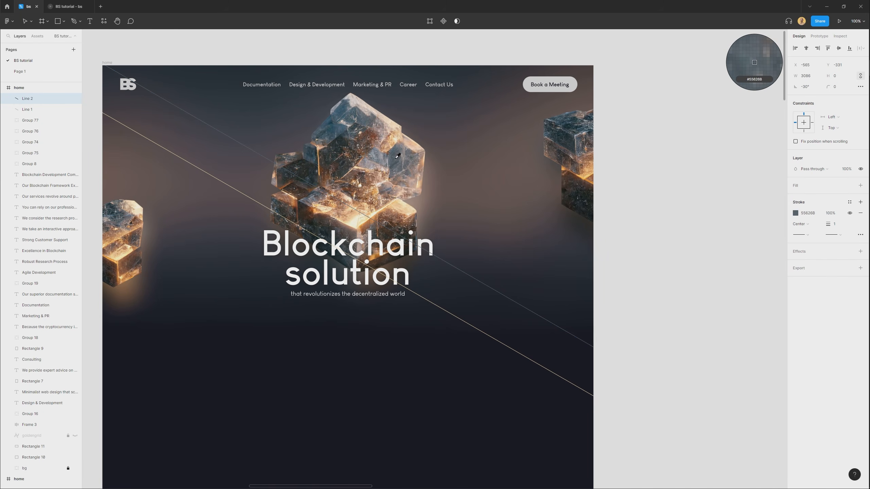
{"action": "left_click", "coordinate": [397, 156]}
Group the two diagonal lines and name the group lines.
{"action": "left_click", "coordinate": [486, 335], "text": "shift"}
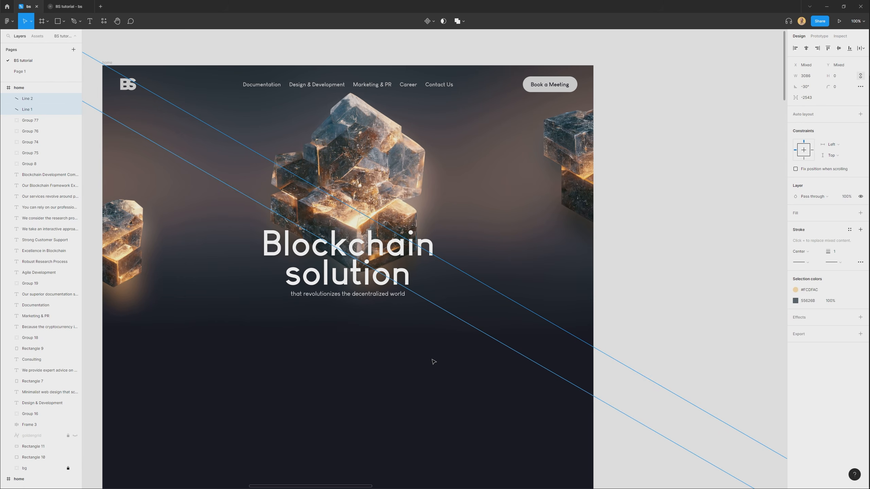
{"action": "key", "text": "ctrl+g"}
{"action": "double_click", "coordinate": [25, 99]}
{"action": "type", "text": "lines"}
{"action": "key", "text": "Return"}
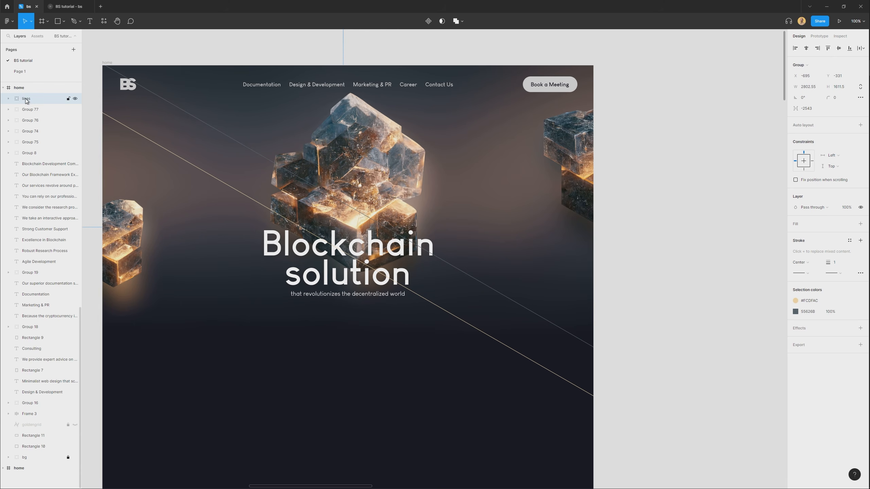
{"action": "left_click", "coordinate": [488, 335]}
Paste a copy of the lines group in place and flip it horizontally so the diagonals cross over the hero.
{"action": "scroll", "coordinate": [488, 334], "scroll_direction": "down", "scroll_amount": 2}
{"action": "left_click", "coordinate": [34, 99]}
{"action": "key", "text": "ctrl+c"}
{"action": "key", "text": "ctrl+v"}
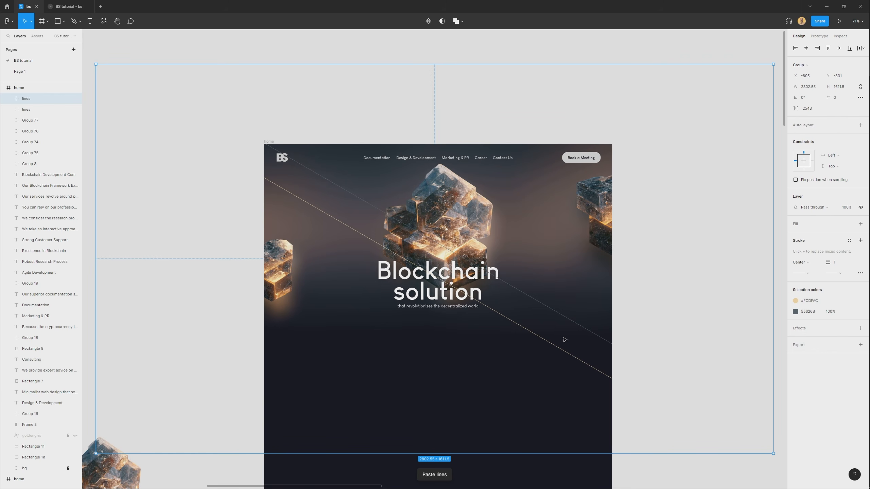
{"action": "key", "text": "shift+h"}
{"action": "scroll", "coordinate": [531, 225], "scroll_direction": "up", "scroll_amount": 3}
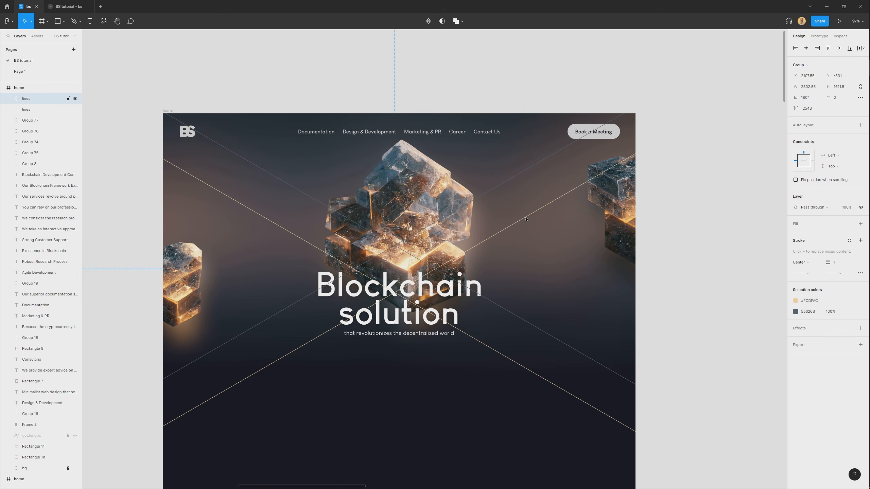
{"action": "left_click", "coordinate": [565, 391]}
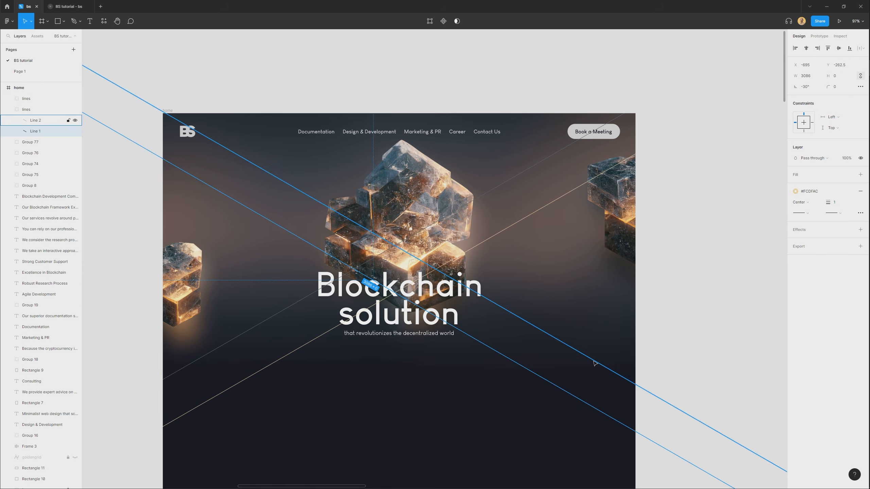
Reposition the diagonals inside both lines groups, shifting the gold line of each group slightly upward across the hero.
{"action": "mouse_move", "coordinate": [568, 394]}
{"action": "left_mouse_down"}
{"action": "mouse_move", "coordinate": [544, 408]}
{"action": "mouse_move", "coordinate": [627, 336]}
{"action": "mouse_move", "coordinate": [613, 334]}
{"action": "mouse_move", "coordinate": [489, 449]}
{"action": "mouse_move", "coordinate": [506, 432]}
{"action": "left_mouse_up"}
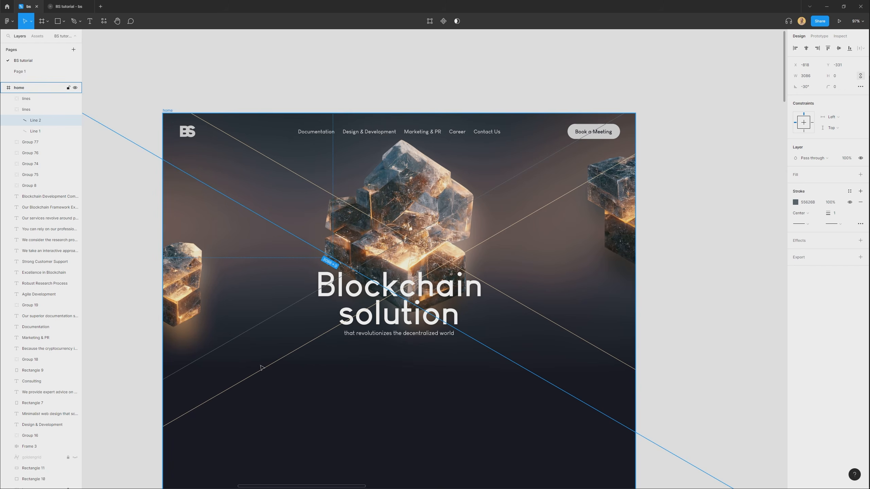
{"action": "left_click", "coordinate": [273, 364]}
{"action": "left_click_drag", "start_coordinate": [274, 368], "coordinate": [260, 354]}
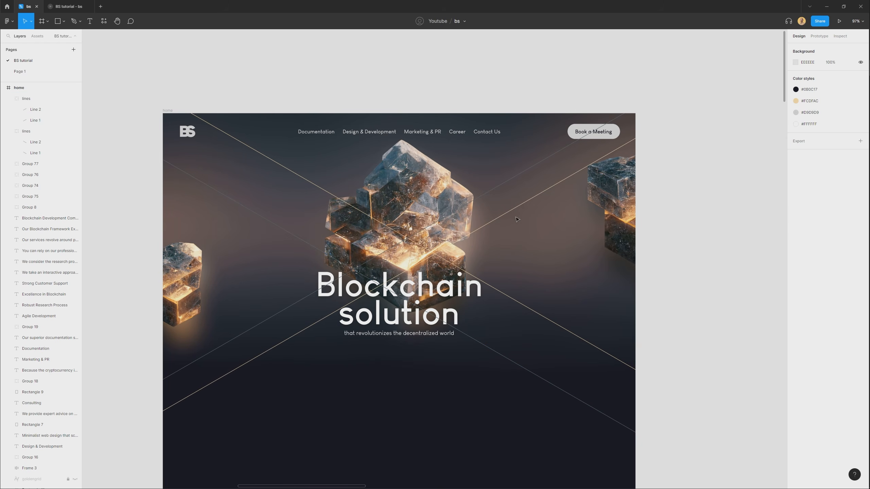
Move both lines groups behind the stones and heading, directly above the bg group in the layer order.
{"action": "left_click", "coordinate": [27, 98]}
{"action": "left_click", "coordinate": [27, 131], "text": "shift"}
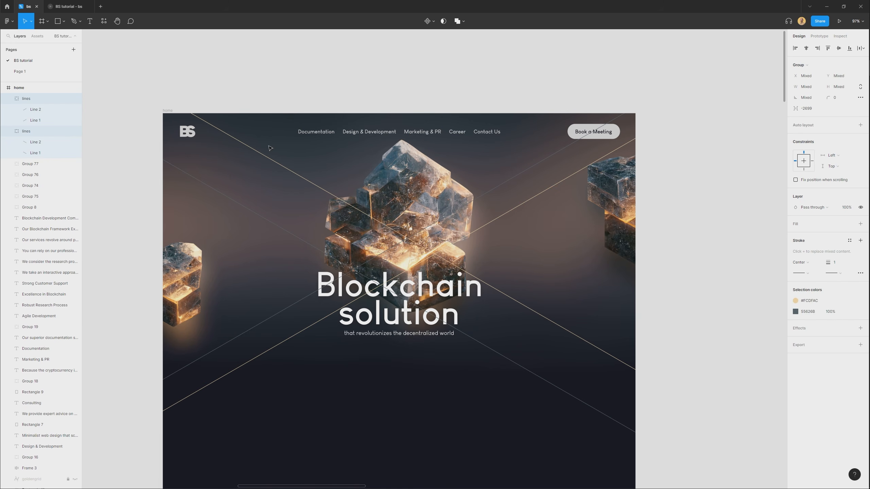
{"action": "key", "text": "ctrl+shift+bracketleft"}
{"action": "key", "text": "ctrl+bracketright"}
{"action": "left_click", "coordinate": [411, 453]}
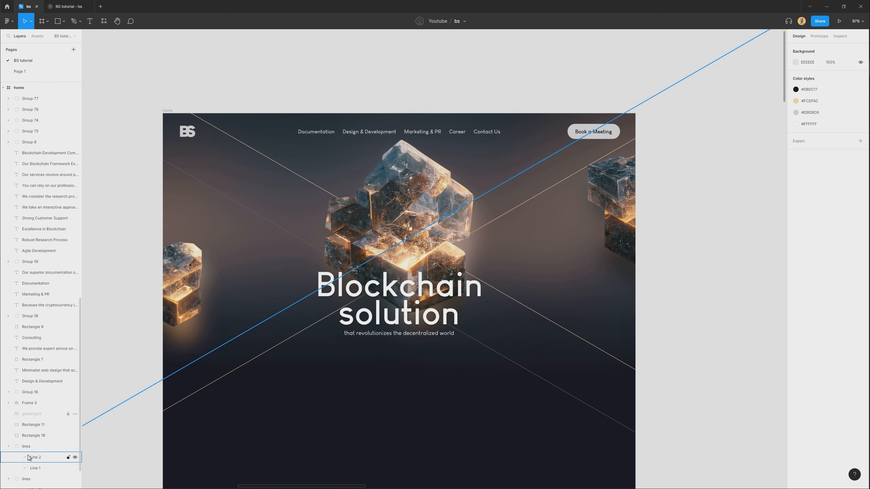
Lock the bg group at the bottom of the home frame's layers.
{"action": "scroll", "coordinate": [34, 472], "scroll_direction": "down", "scroll_amount": 2}
{"action": "left_click", "coordinate": [34, 476]}
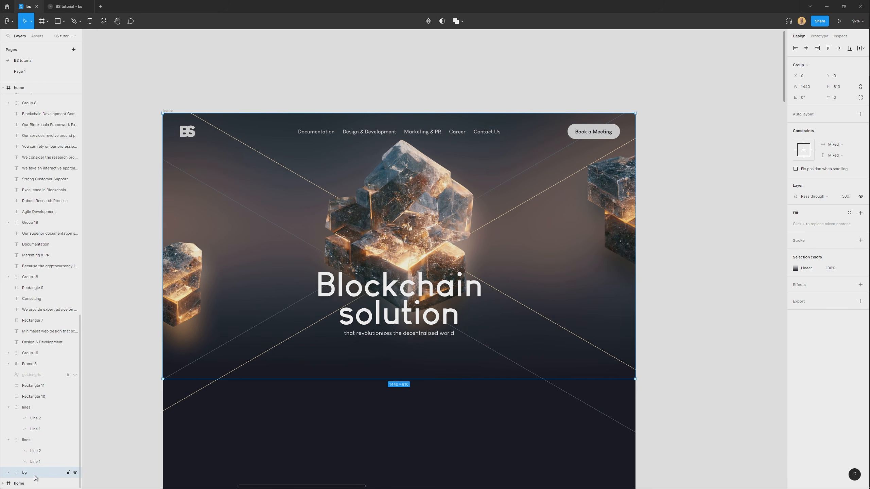
{"action": "left_click", "coordinate": [439, 450]}
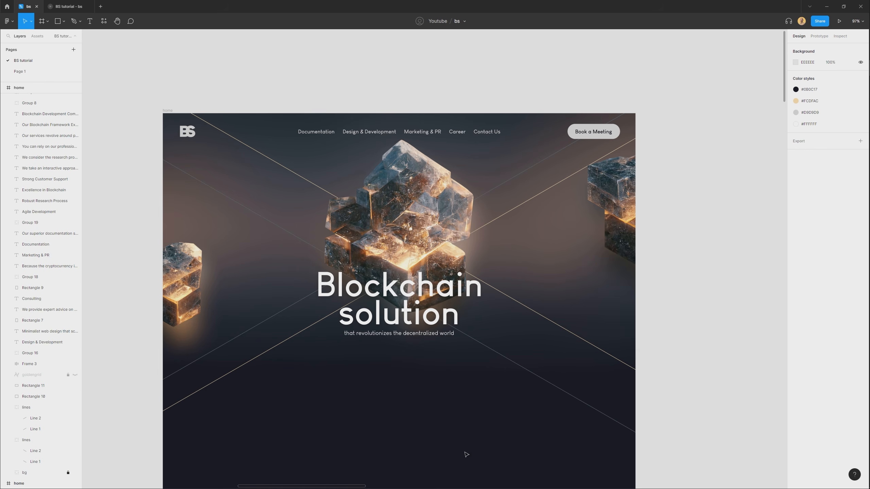
Paste a copy of the gold diagonal line in front of the stones and slide it down-right along the diagonal to start at the main stone's glow.
{"action": "scroll", "coordinate": [463, 398], "scroll_direction": "down", "scroll_amount": 2}
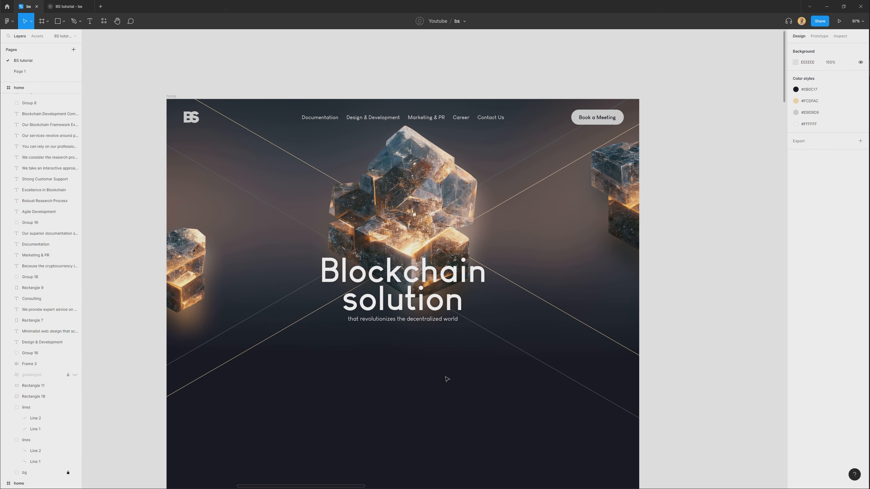
{"action": "scroll", "coordinate": [527, 331], "scroll_direction": "up", "scroll_amount": 1}
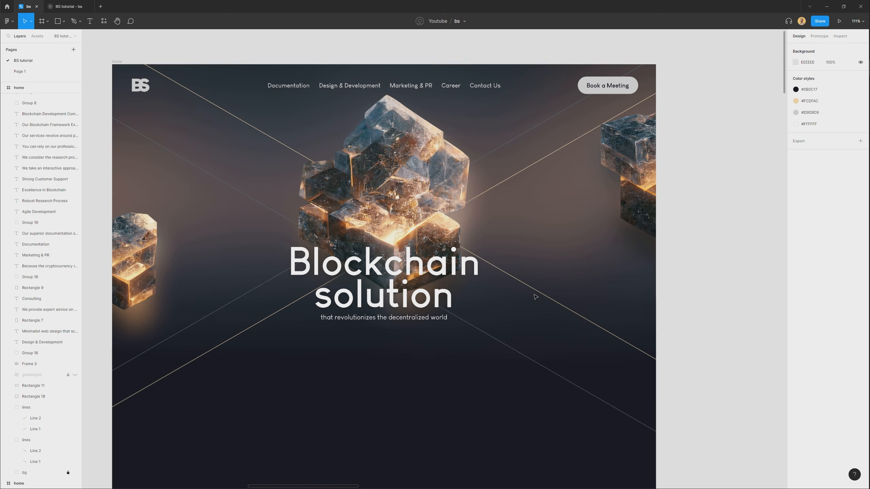
{"action": "left_click", "coordinate": [532, 289], "text": "ctrl"}
{"action": "key", "text": "ctrl+c"}
{"action": "left_click", "coordinate": [416, 415]}
{"action": "key", "text": "ctrl+v"}
{"action": "left_click_drag", "start_coordinate": [437, 429], "coordinate": [311, 322]}
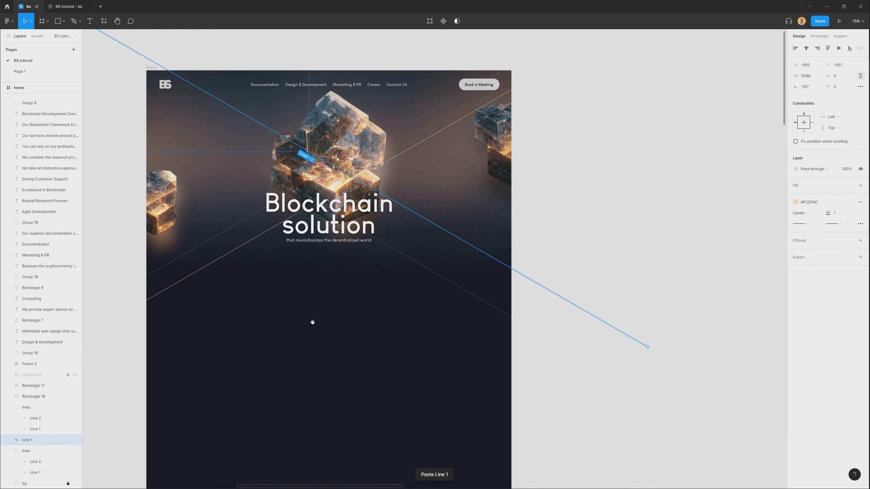
{"action": "left_click_drag", "start_coordinate": [126, 47], "coordinate": [505, 245]}
{"action": "scroll", "coordinate": [496, 228], "scroll_direction": "up", "scroll_amount": 3}
{"action": "left_click_drag", "start_coordinate": [470, 217], "coordinate": [435, 267]}
{"action": "scroll", "coordinate": [434, 267], "scroll_direction": "down", "scroll_amount": 4}
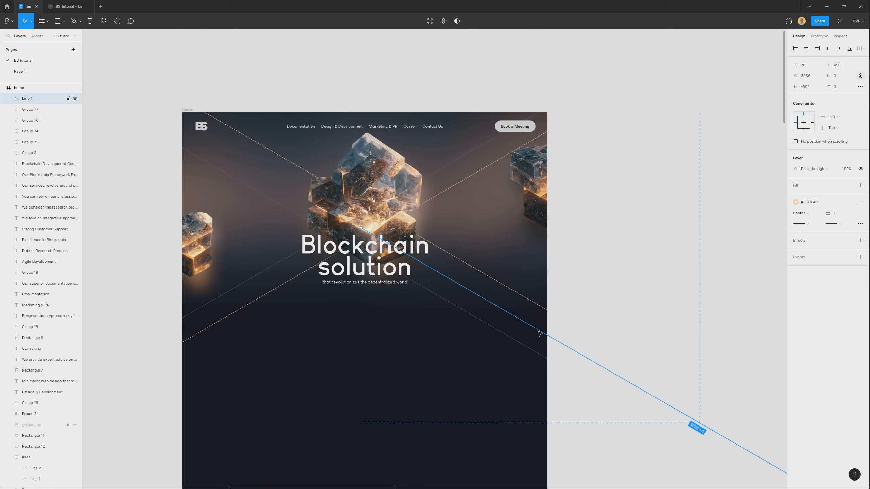
Duplicate the front gold line and slide the copy up-left along the diagonal so that it ends at the main stone's left edge.
{"action": "left_click_drag", "start_coordinate": [537, 331], "coordinate": [339, 186]}
{"action": "scroll", "coordinate": [340, 186], "scroll_direction": "up", "scroll_amount": 5}
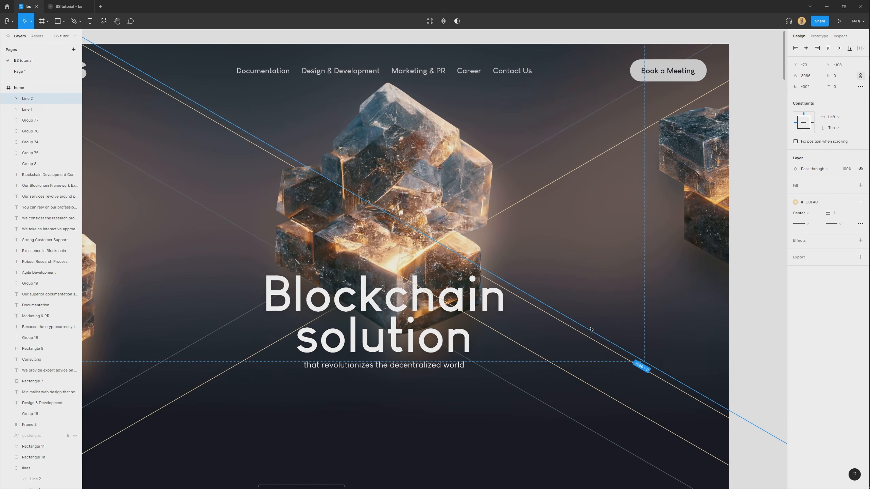
{"action": "left_click_drag", "start_coordinate": [566, 316], "coordinate": [123, 108]}
{"action": "scroll", "coordinate": [597, 342], "scroll_direction": "down", "scroll_amount": 5}
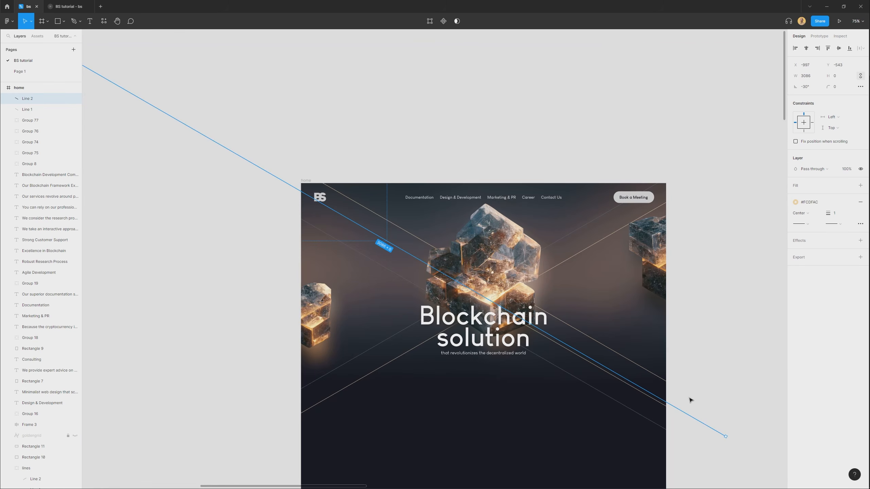
{"action": "left_click_drag", "start_coordinate": [657, 394], "coordinate": [413, 262]}
{"action": "left_click", "coordinate": [585, 456]}
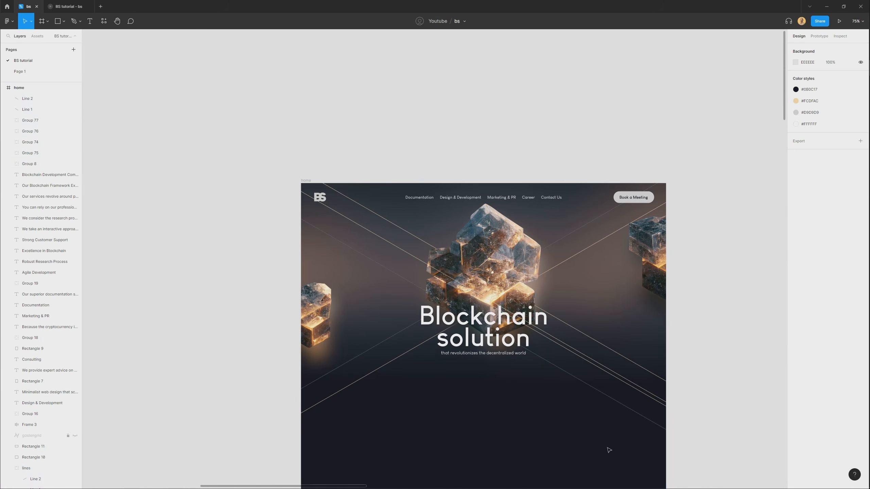
{"action": "left_click", "coordinate": [655, 398]}
{"action": "mouse_move", "coordinate": [725, 437]}
{"action": "left_mouse_down"}
{"action": "mouse_move", "coordinate": [407, 253]}
{"action": "mouse_move", "coordinate": [445, 273]}
{"action": "mouse_move", "coordinate": [384, 247]}
{"action": "left_mouse_up"}
{"action": "scroll", "coordinate": [426, 271], "scroll_direction": "up", "scroll_amount": 5}
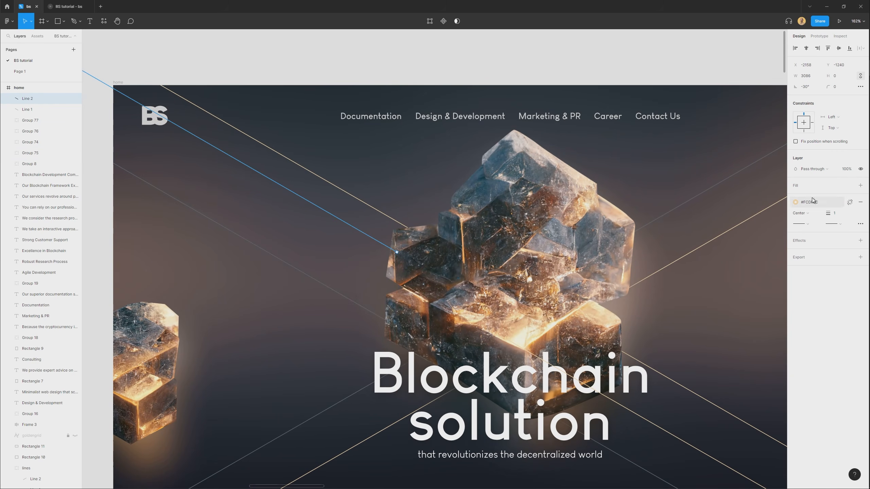
Colour the duplicated line's stroke 3D596C, sampled from the main stone, and move the line slightly up.
{"action": "left_click", "coordinate": [795, 213]}
{"action": "left_click", "coordinate": [715, 316]}
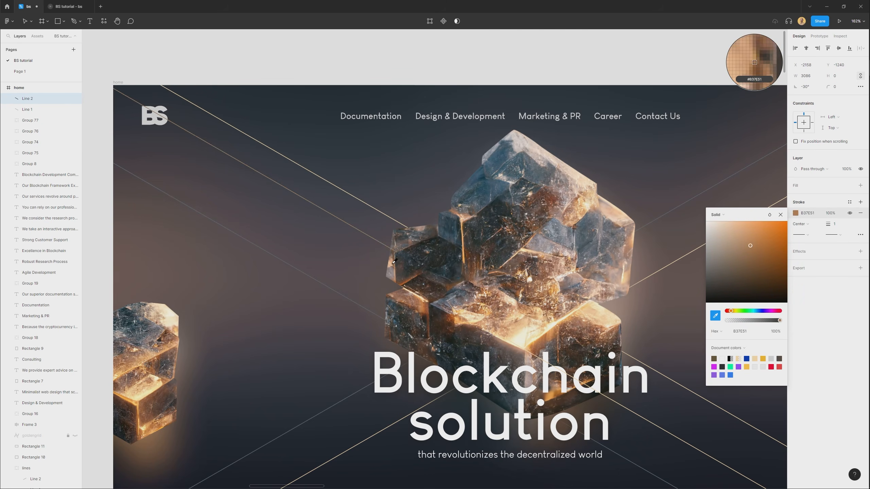
{"action": "left_click", "coordinate": [500, 191]}
{"action": "key", "text": "Return"}
{"action": "left_click", "coordinate": [780, 214]}
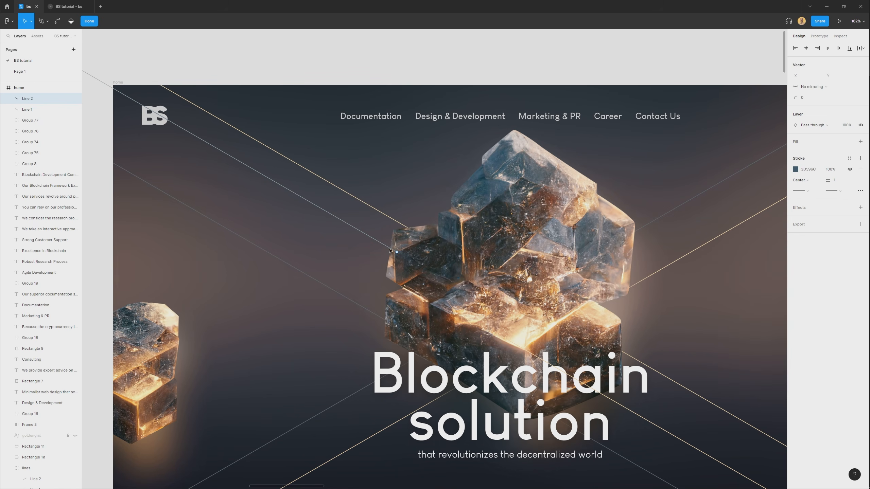
{"action": "key", "text": "Escape"}
{"action": "left_click_drag", "start_coordinate": [345, 223], "coordinate": [345, 216]}
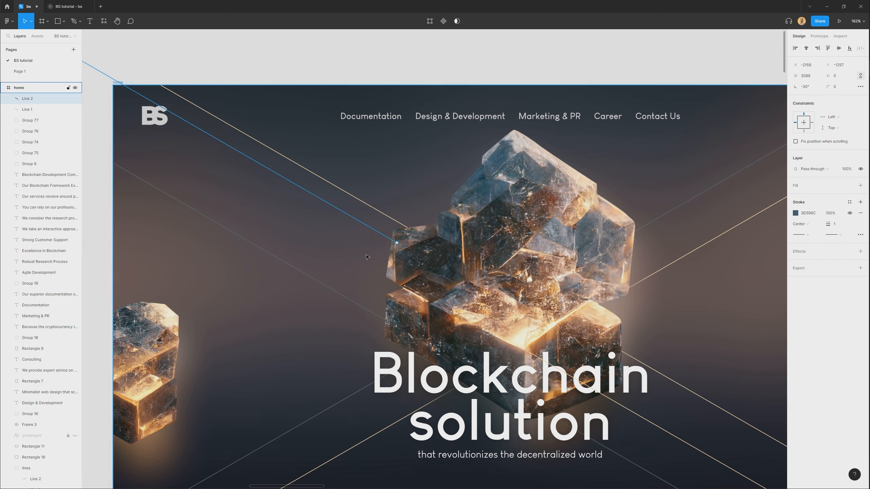
Move the right floating stone slightly up and to the left within the hero.
{"action": "scroll", "coordinate": [284, 136], "scroll_direction": "down", "scroll_amount": 3}
{"action": "left_click", "coordinate": [576, 471]}
{"action": "left_click", "coordinate": [550, 334]}
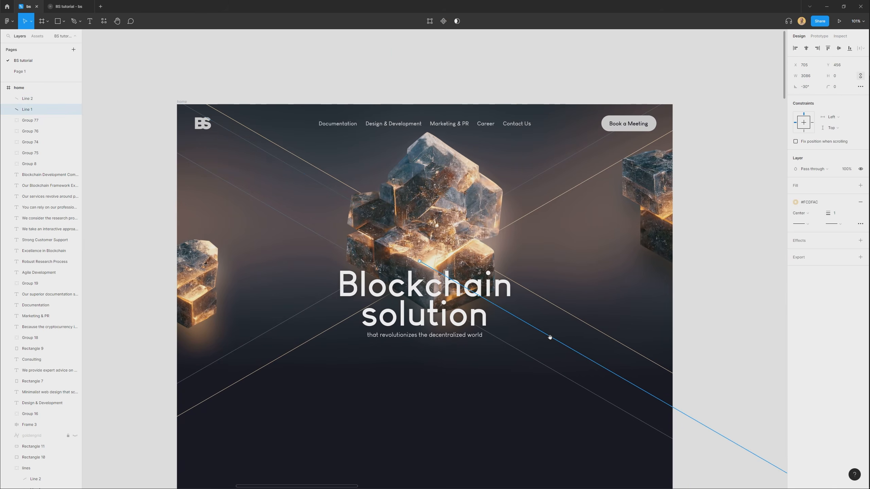
{"action": "scroll", "coordinate": [719, 282], "scroll_direction": "right", "scroll_amount": 1}
{"action": "scroll", "coordinate": [718, 281], "scroll_direction": "down", "scroll_amount": 1}
{"action": "left_click", "coordinate": [719, 281]}
{"action": "left_click_drag", "start_coordinate": [652, 204], "coordinate": [644, 197]}
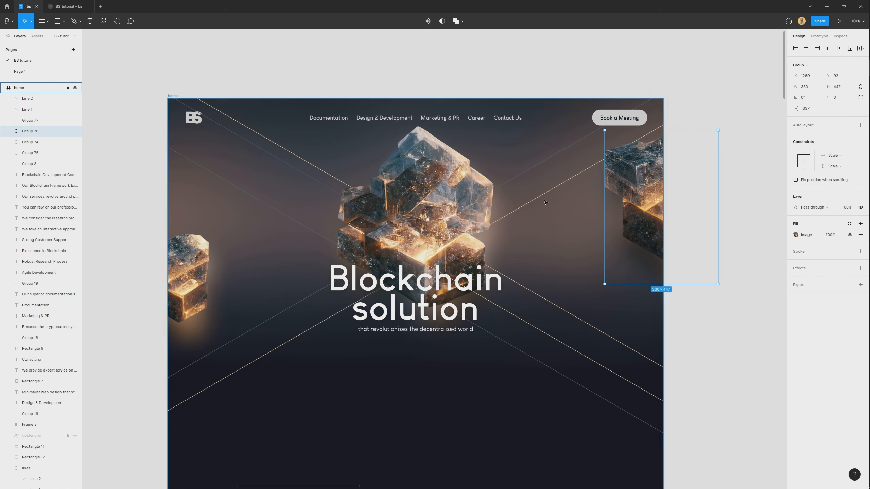
Widen the gap in the flipped lines group by moving its gold line down and its grey line up.
{"action": "left_click", "coordinate": [535, 212]}
{"action": "mouse_move", "coordinate": [533, 212]}
{"action": "left_mouse_down"}
{"action": "mouse_move", "coordinate": [527, 221]}
{"action": "mouse_move", "coordinate": [523, 173]}
{"action": "left_mouse_up"}
{"action": "left_click", "coordinate": [503, 191]}
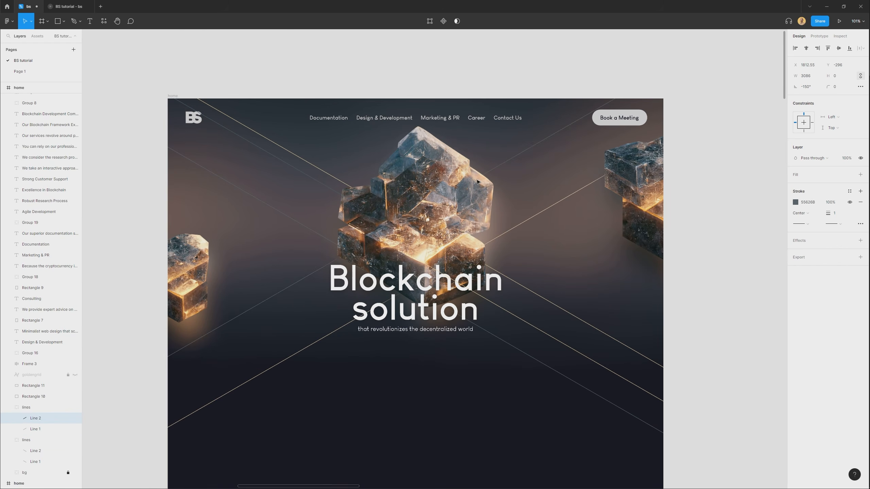
{"action": "left_click", "coordinate": [480, 453]}
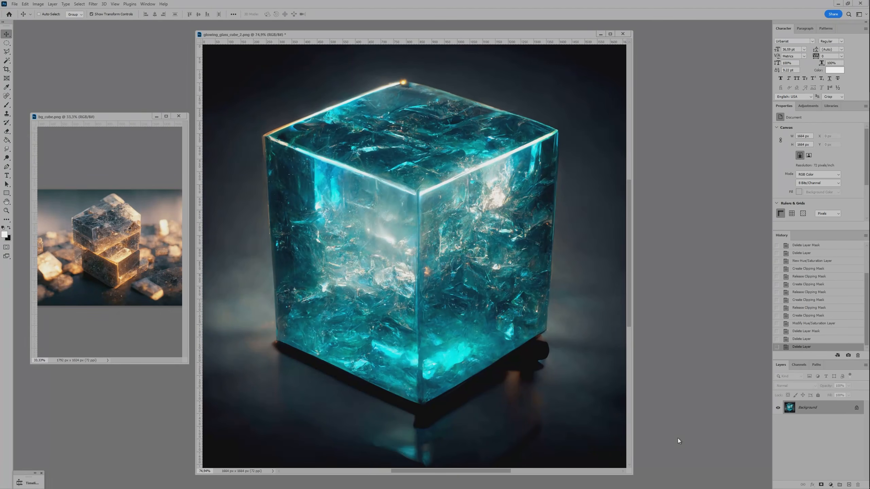
Switch to Photoshop and duplicate the Background layer of the glowing glass cube image.
{"action": "key", "text": "ctrl+j"}
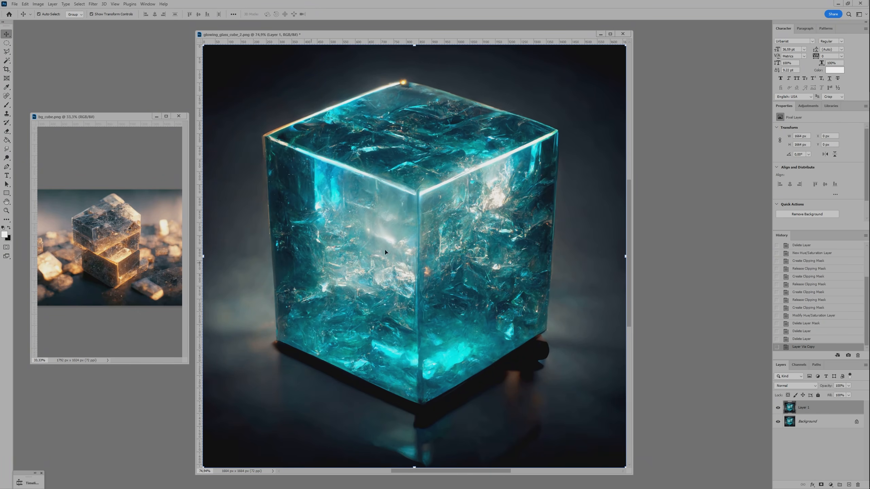
{"action": "left_click", "coordinate": [96, 251]}
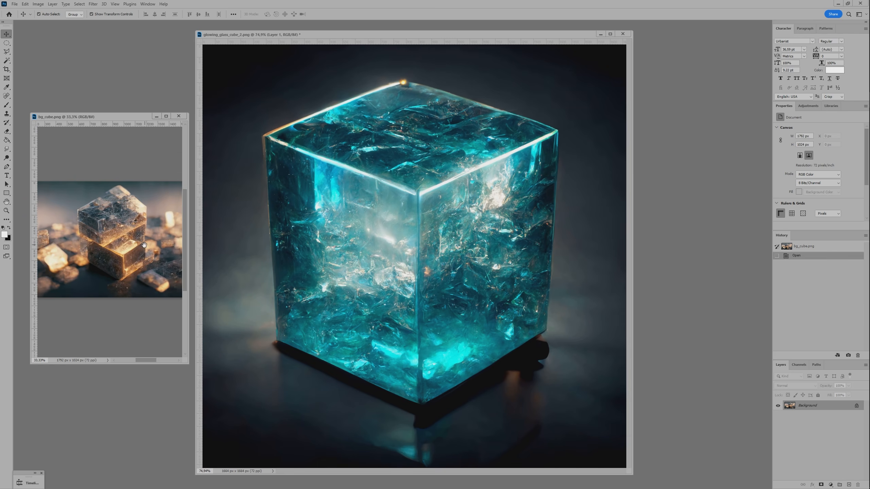
{"action": "left_click", "coordinate": [440, 295]}
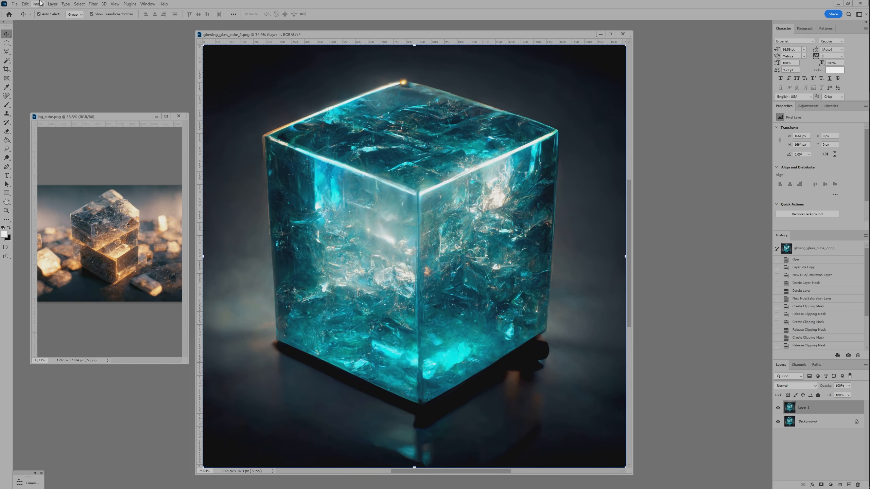
Outline the teal cube with the Polygonal Lasso along its outer corners and copy the selection to a new layer.
{"action": "left_click", "coordinate": [8, 52]}
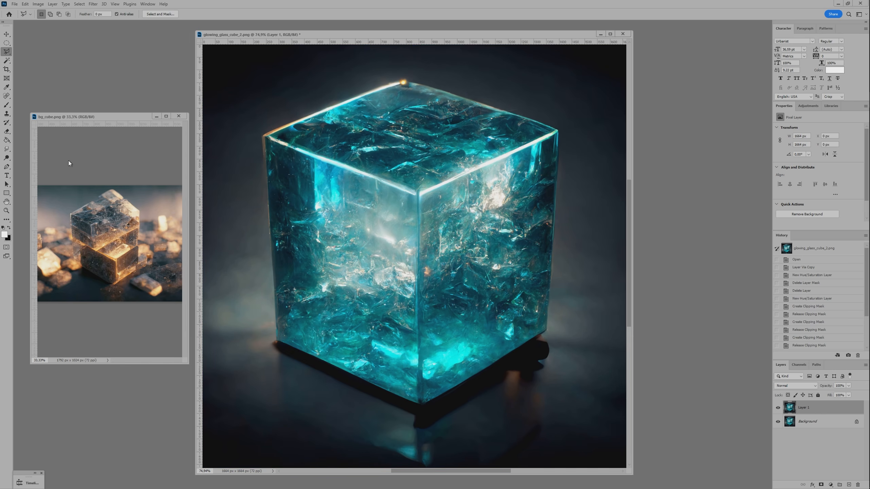
{"action": "left_click", "coordinate": [278, 342]}
{"action": "left_click", "coordinate": [266, 136]}
{"action": "left_click", "coordinate": [407, 83]}
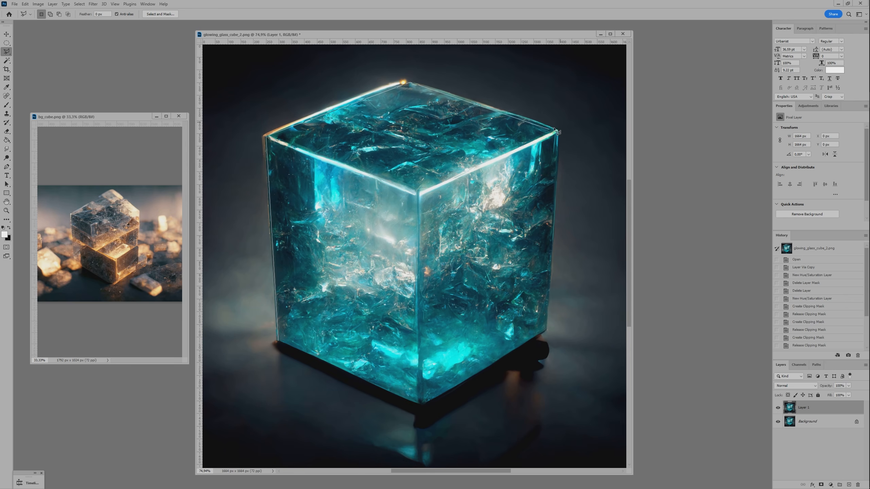
{"action": "left_click", "coordinate": [558, 130]}
{"action": "left_click", "coordinate": [546, 330]}
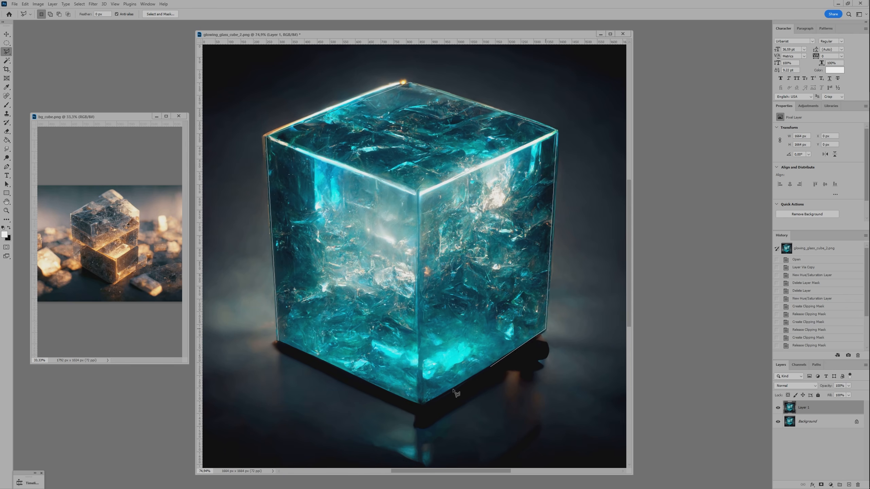
{"action": "double_click", "coordinate": [419, 406]}
{"action": "right_click", "coordinate": [401, 264]}
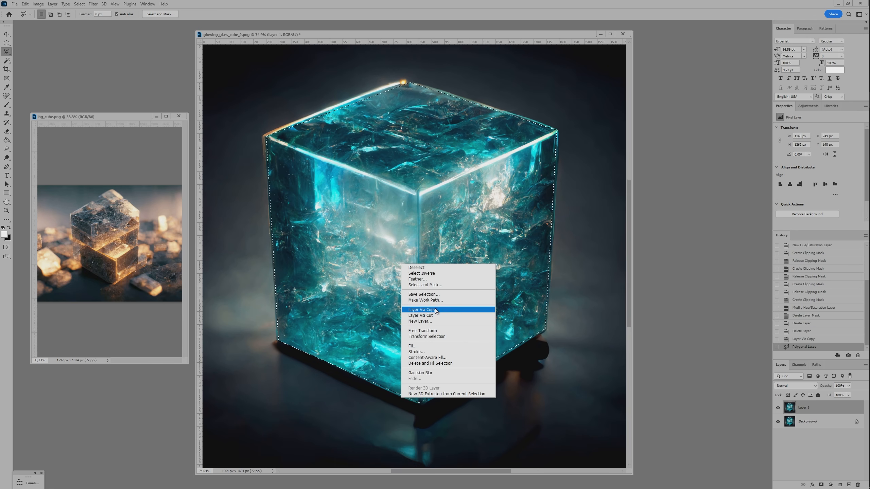
{"action": "left_click", "coordinate": [434, 310]}
{"action": "key", "text": "v"}
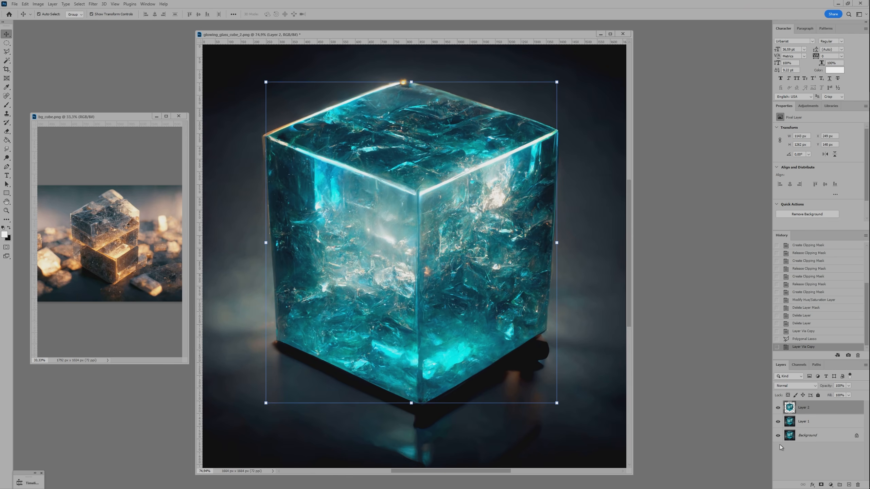
Hide the Background layer, keeping Layer 1 and the cut-out cube layer visible.
{"action": "left_click", "coordinate": [819, 427]}
{"action": "left_click", "coordinate": [800, 411]}
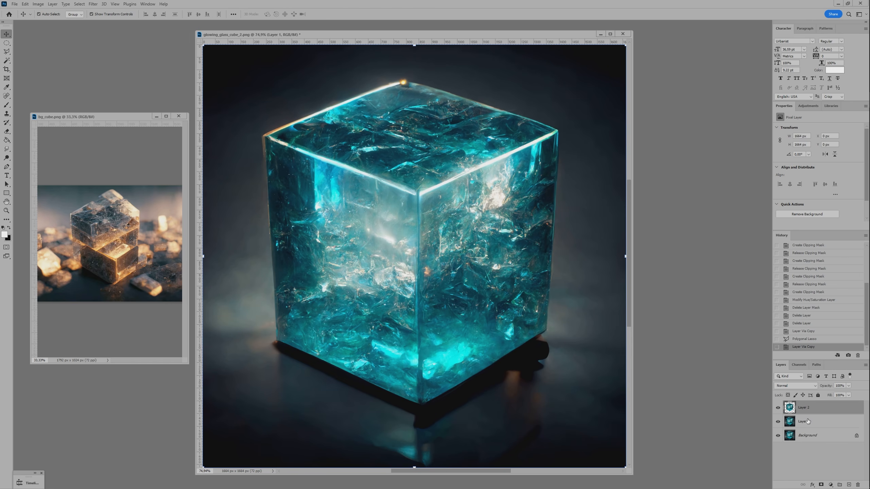
{"action": "left_click_drag", "start_coordinate": [778, 422], "coordinate": [778, 435]}
{"action": "left_click", "coordinate": [777, 423]}
Add a Hue/Saturation adjustment above Layer 1, clip it to that layer and enable Colorize.
{"action": "left_click", "coordinate": [811, 425]}
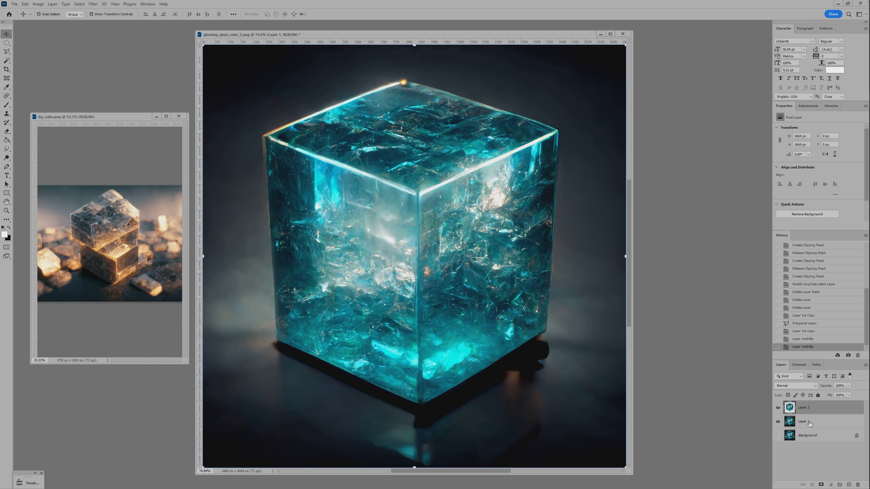
{"action": "left_click", "coordinate": [832, 484]}
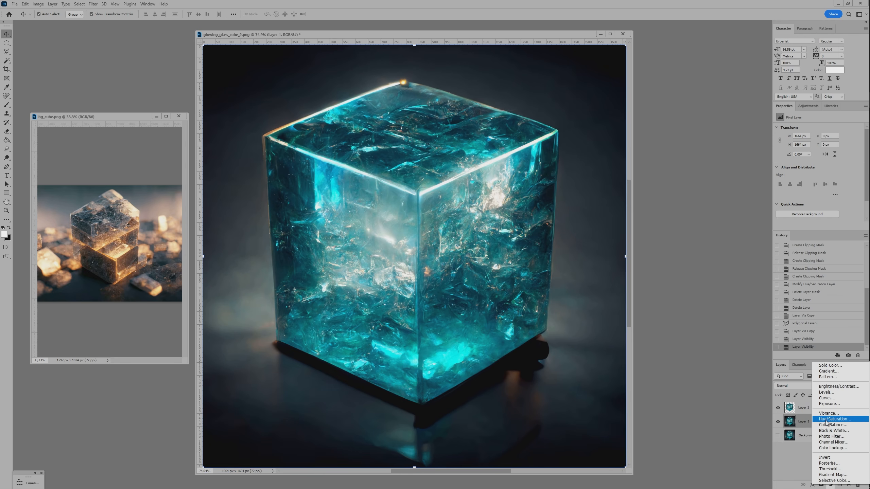
{"action": "left_click", "coordinate": [826, 420]}
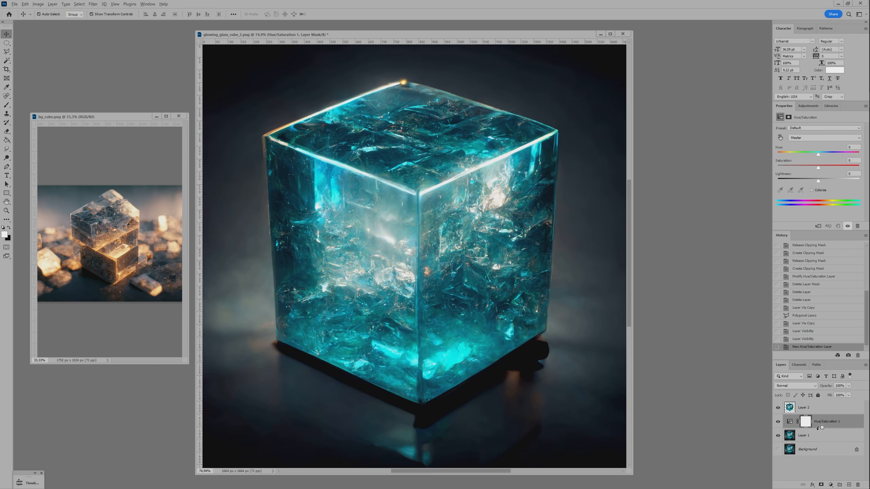
{"action": "left_click", "coordinate": [818, 429], "text": "alt"}
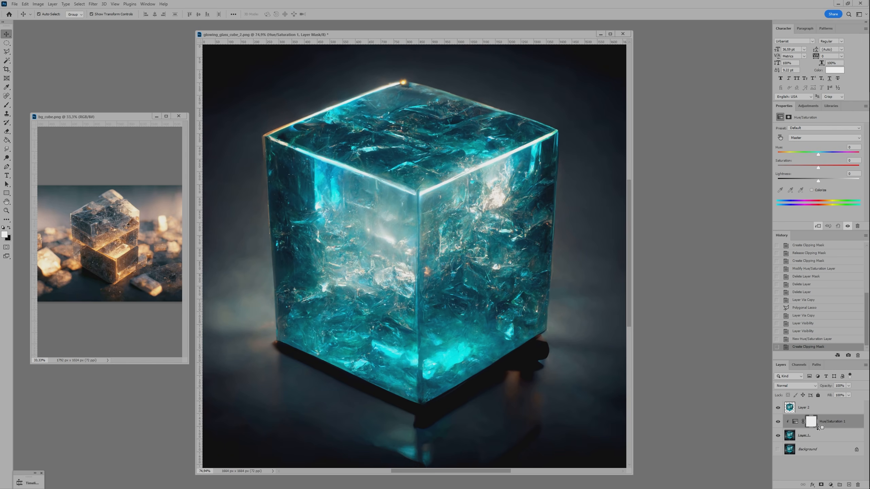
{"action": "left_click", "coordinate": [811, 190]}
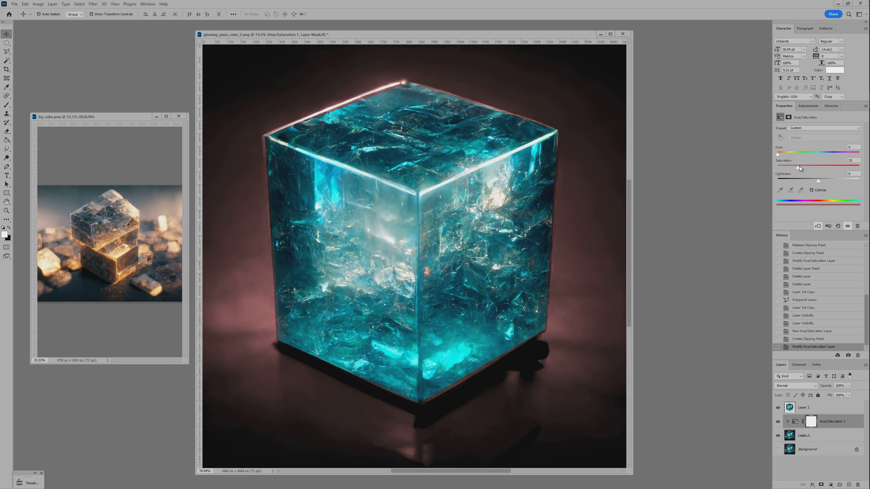
Tint the background warm orange with saturation 44 and duplicate the Hue/Saturation adjustment above Layer 2, clipped to it.
{"action": "left_click_drag", "start_coordinate": [778, 156], "coordinate": [788, 160]}
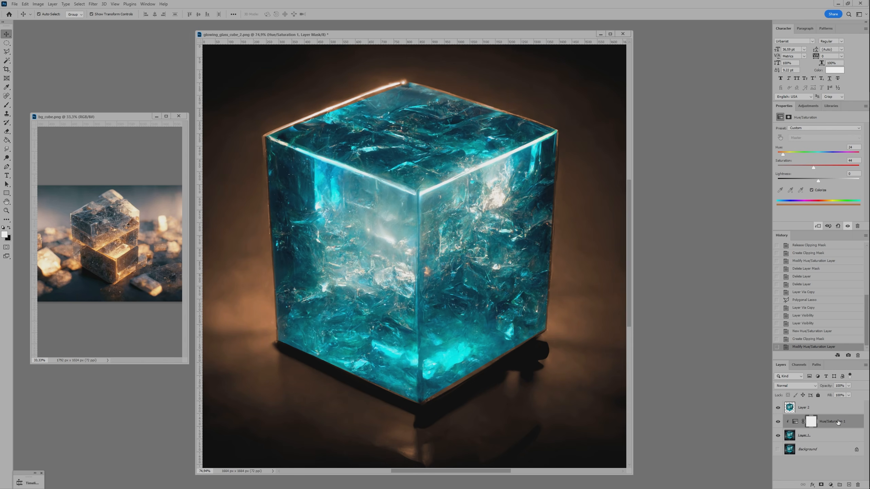
{"action": "left_click_drag", "start_coordinate": [835, 422], "coordinate": [832, 402]}
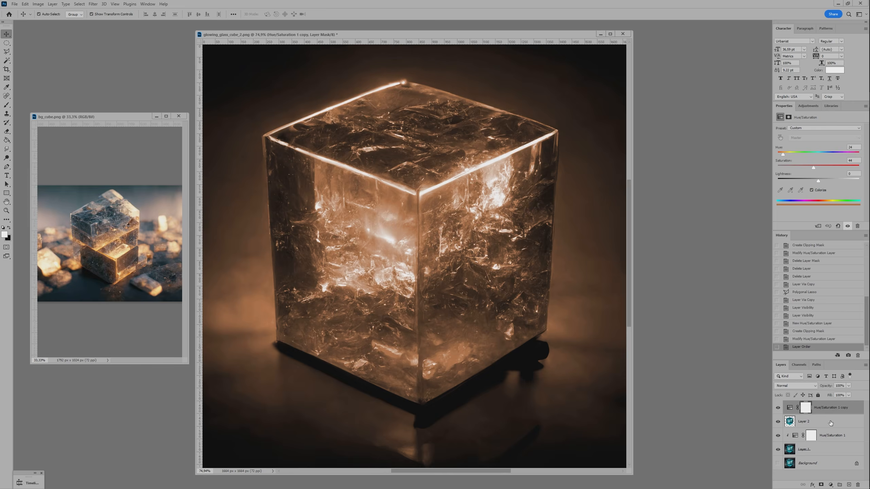
{"action": "left_click", "coordinate": [819, 413], "text": "alt"}
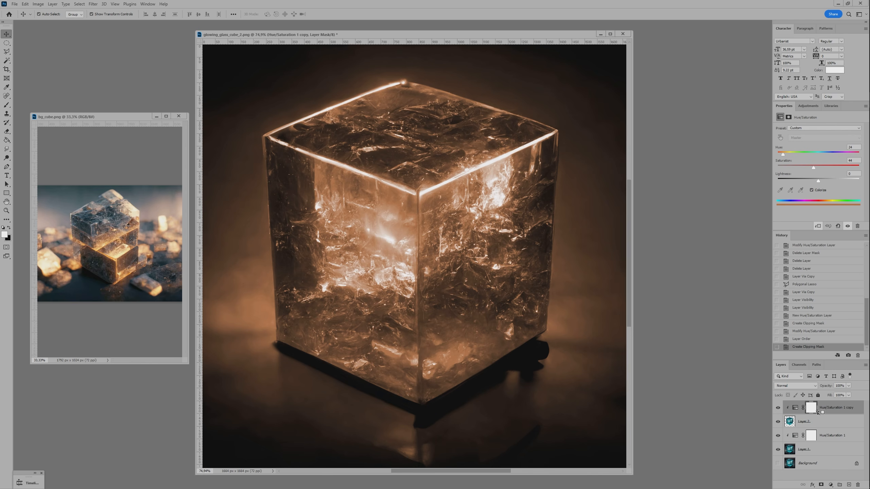
{"action": "left_click", "coordinate": [818, 422]}
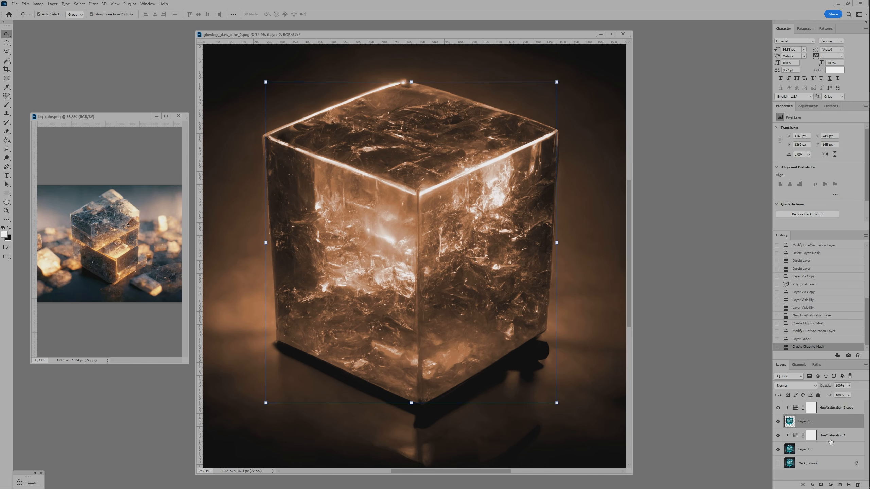
{"action": "left_click", "coordinate": [833, 439]}
Copy the bg_cube.png image into the glowing cube document as the topmost layer and clip it to the Layer 2 cube cut-out.
{"action": "left_click", "coordinate": [152, 238]}
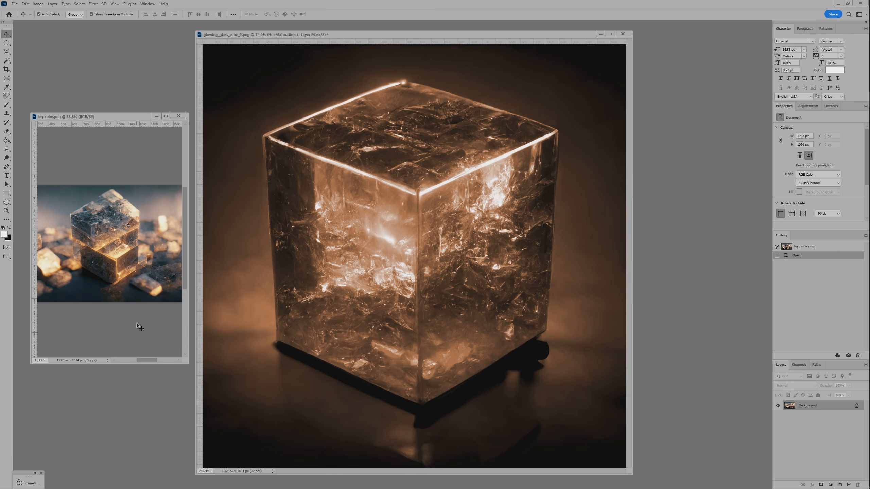
{"action": "left_click", "coordinate": [248, 322]}
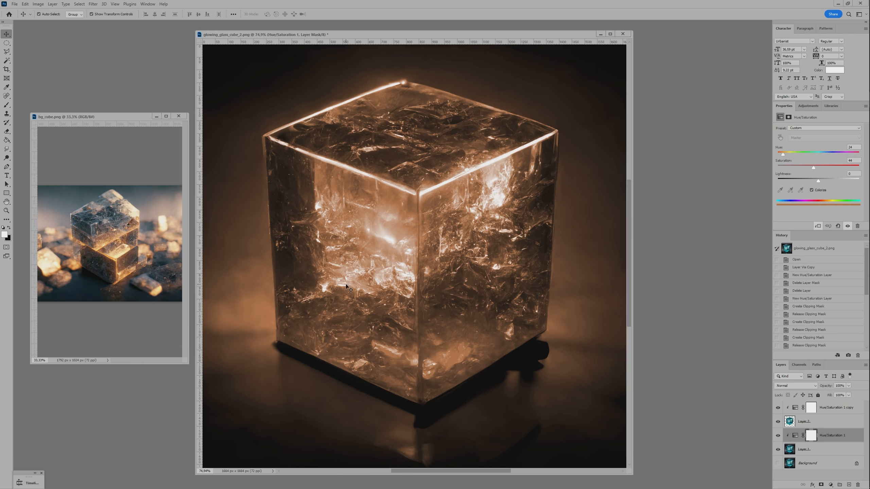
{"action": "key", "text": "ctrl+minus"}
{"action": "left_click", "coordinate": [149, 249]}
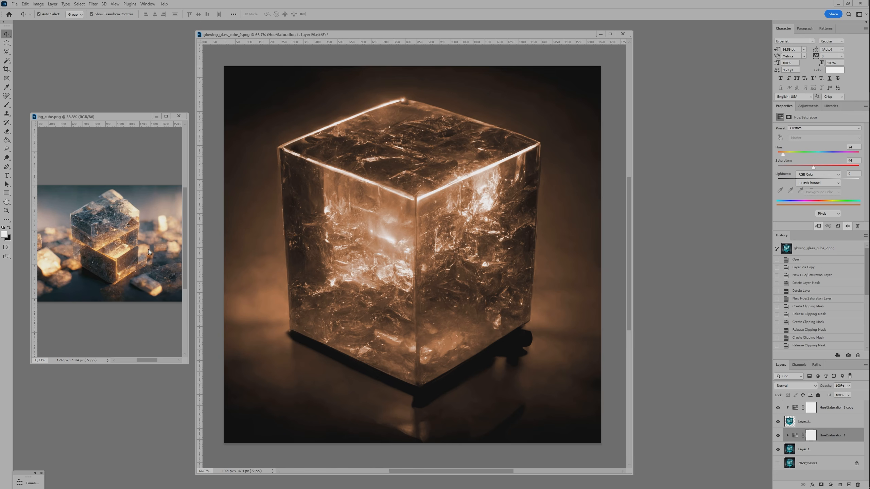
{"action": "left_click_drag", "start_coordinate": [135, 258], "coordinate": [421, 234]}
{"action": "key", "text": "ctrl+shift+bracketright"}
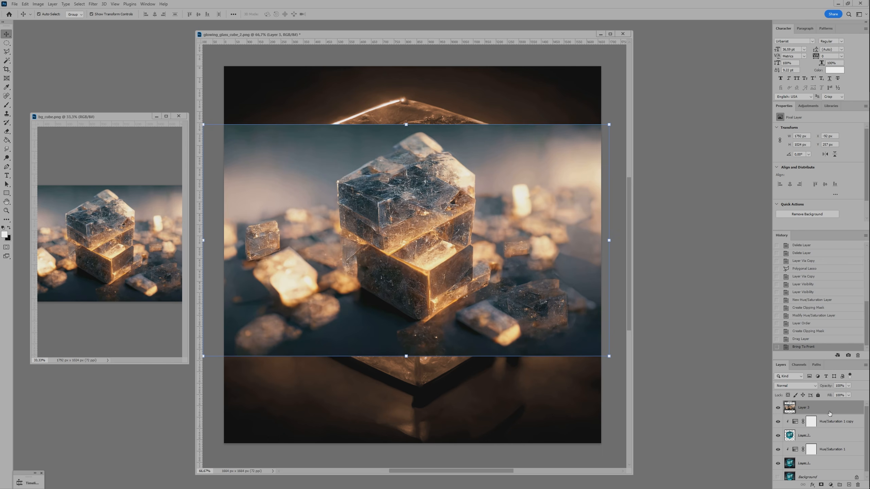
{"action": "left_click_drag", "start_coordinate": [820, 424], "coordinate": [822, 412]}
{"action": "left_click", "coordinate": [823, 412], "text": "alt"}
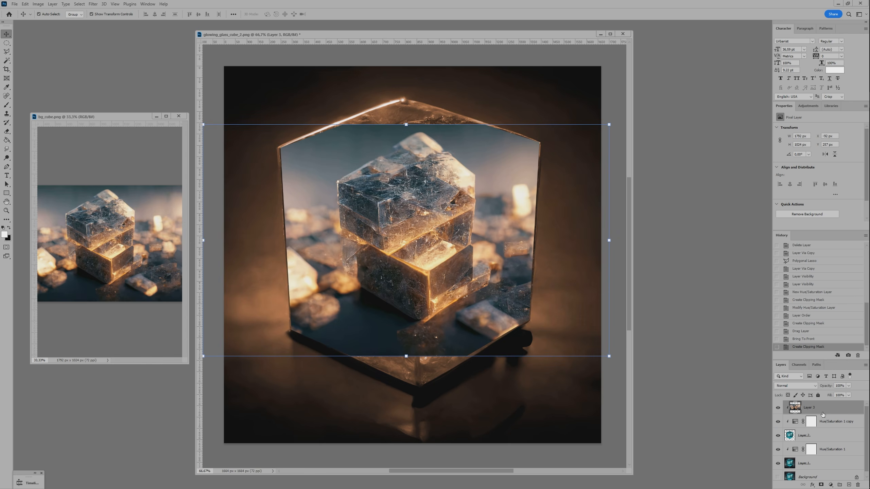
Hide Layer 1 and its Hue/Saturation adjustment, and scale Layer 3 to about 210% so its stacked cubes fill the cube outline.
{"action": "left_click", "coordinate": [804, 439]}
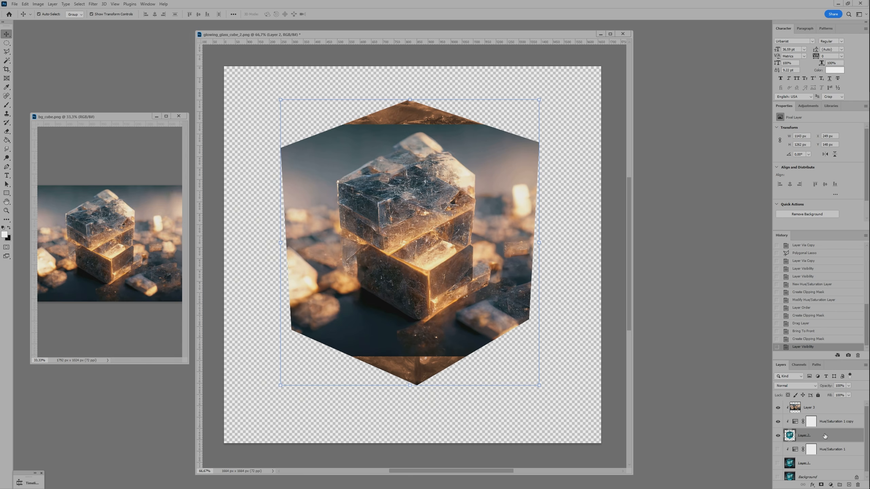
{"action": "scroll", "coordinate": [473, 219], "scroll_direction": "down", "scroll_amount": 2}
{"action": "left_click", "coordinate": [422, 234]}
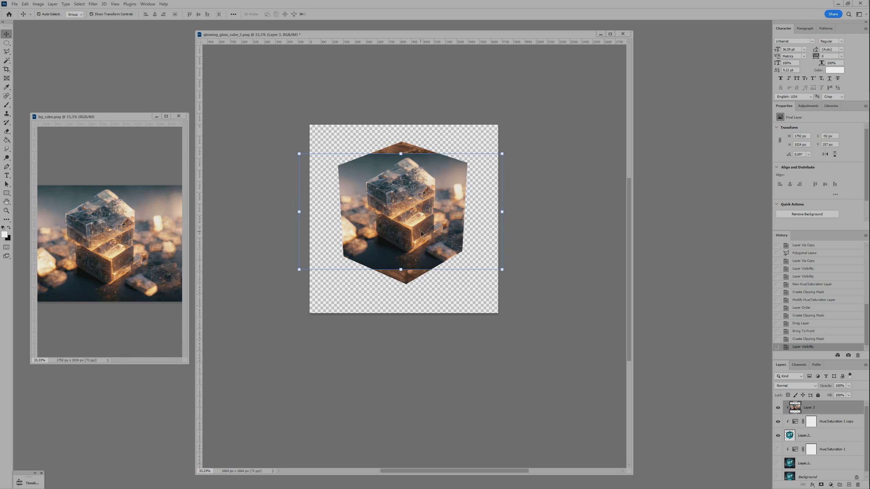
{"action": "left_click", "coordinate": [822, 432]}
{"action": "left_click", "coordinate": [819, 408]}
{"action": "left_click_drag", "start_coordinate": [502, 271], "coordinate": [366, 294]}
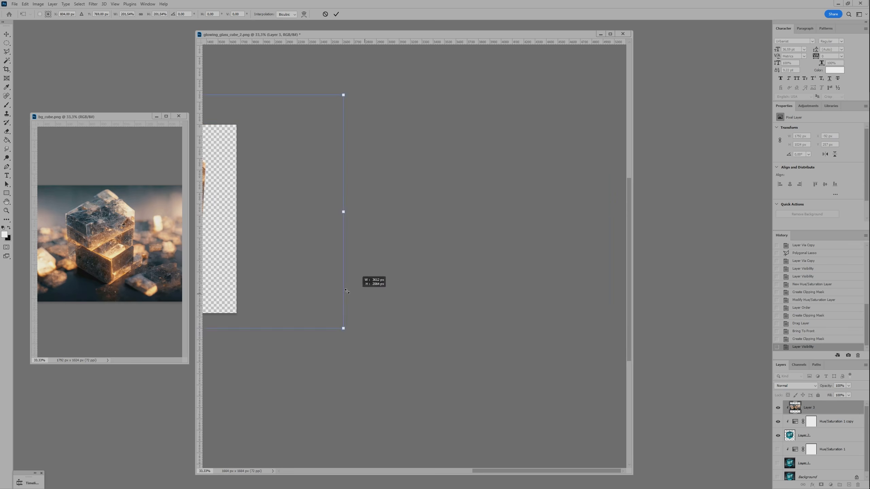
{"action": "left_click_drag", "start_coordinate": [228, 248], "coordinate": [416, 249]}
{"action": "left_click_drag", "start_coordinate": [482, 301], "coordinate": [533, 340]}
{"action": "left_click_drag", "start_coordinate": [298, 214], "coordinate": [352, 235]}
{"action": "scroll", "coordinate": [352, 234], "scroll_direction": "up", "scroll_amount": 1}
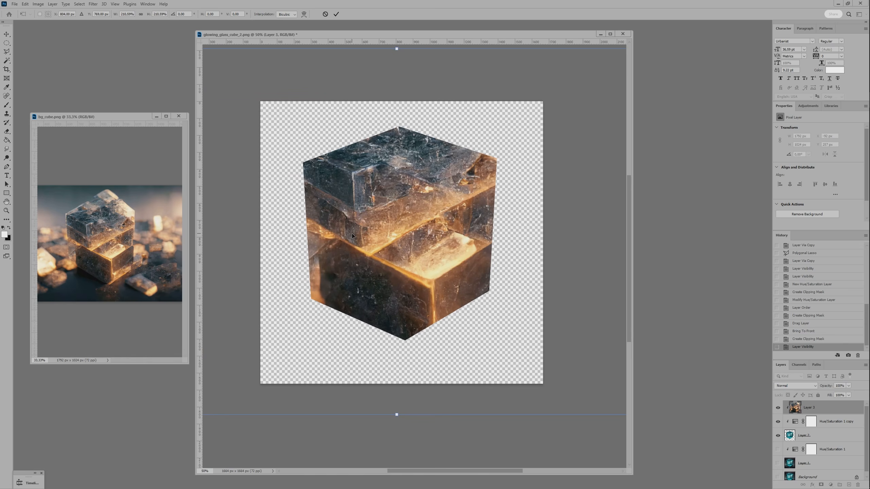
{"action": "key", "text": "Return"}
Set Layer 3's blend mode to Lighten, scale it to about 95% and reposition it to align with the glass cube.
{"action": "left_click", "coordinate": [810, 386]}
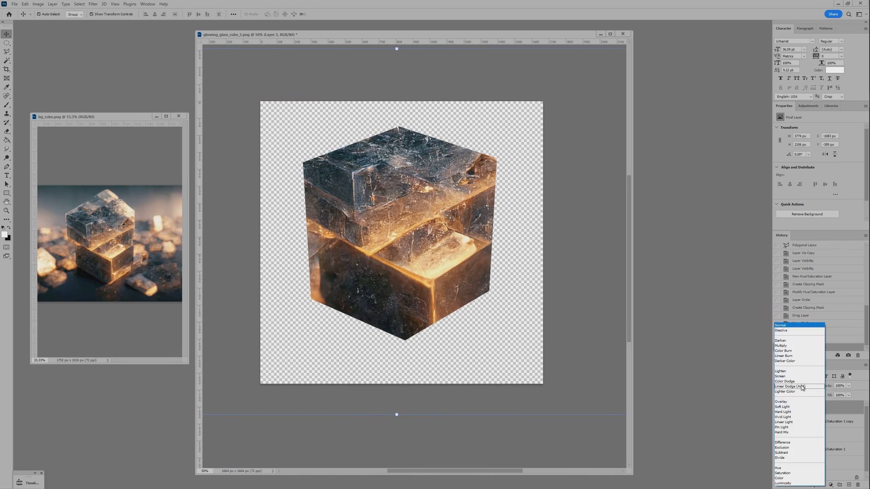
{"action": "left_click", "coordinate": [784, 372]}
{"action": "left_click_drag", "start_coordinate": [384, 240], "coordinate": [448, 245]}
{"action": "scroll", "coordinate": [444, 243], "scroll_direction": "down", "scroll_amount": 2}
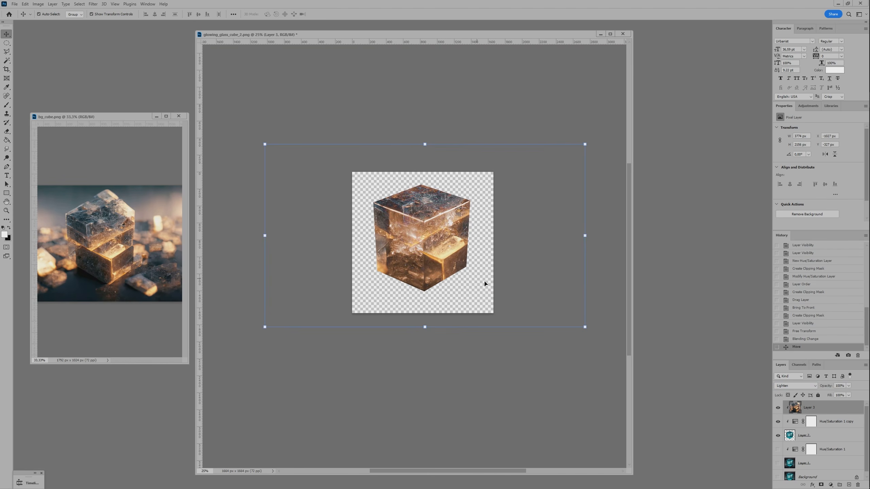
{"action": "mouse_move", "coordinate": [585, 327]}
{"action": "left_mouse_down"}
{"action": "mouse_move", "coordinate": [553, 304]}
{"action": "mouse_move", "coordinate": [573, 319]}
{"action": "left_mouse_up"}
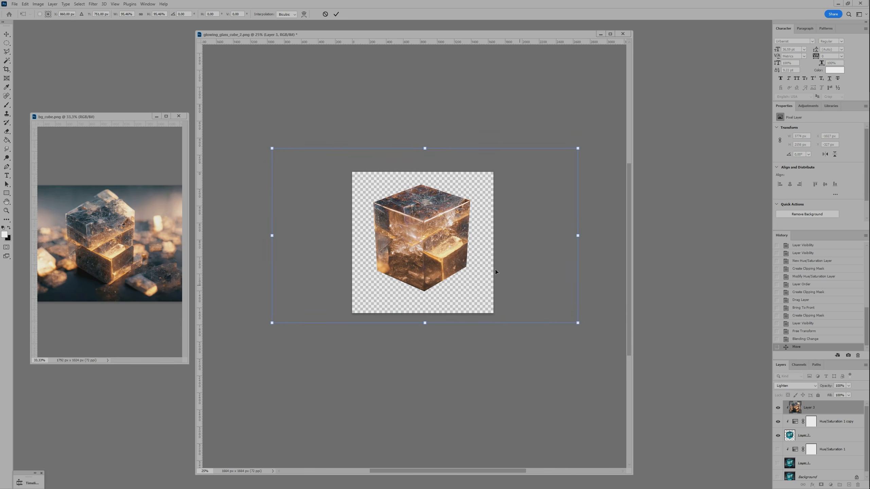
{"action": "scroll", "coordinate": [518, 286], "scroll_direction": "left", "scroll_amount": 1}
{"action": "scroll", "coordinate": [493, 265], "scroll_direction": "up", "scroll_amount": 2}
{"action": "mouse_move", "coordinate": [441, 218]}
{"action": "left_mouse_down"}
{"action": "mouse_move", "coordinate": [425, 234]}
{"action": "mouse_move", "coordinate": [429, 224]}
{"action": "left_mouse_up"}
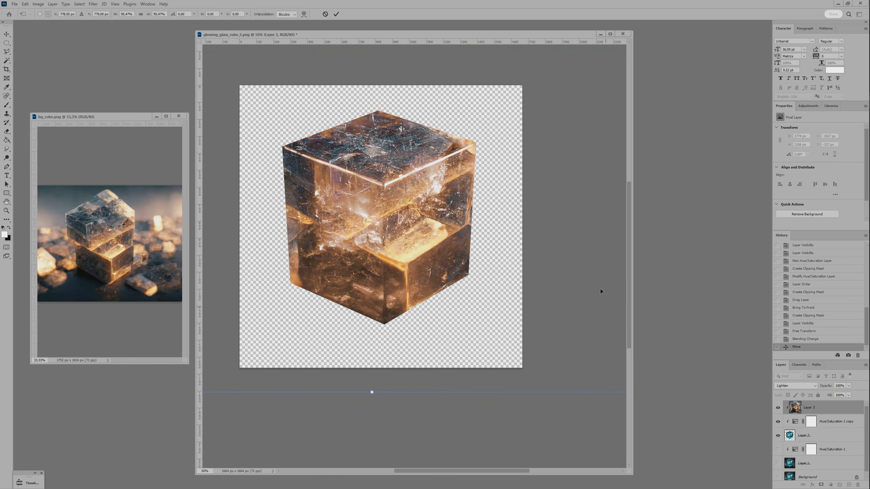
{"action": "key", "text": "Return"}
Show Layer 1 and its Hue/Saturation adjustment again behind the blended cube.
{"action": "left_click", "coordinate": [778, 464]}
{"action": "left_click", "coordinate": [778, 449]}
{"action": "left_click", "coordinate": [490, 275]}
{"action": "left_click_drag", "start_coordinate": [490, 275], "coordinate": [500, 276]}
{"action": "left_click", "coordinate": [355, 233]}
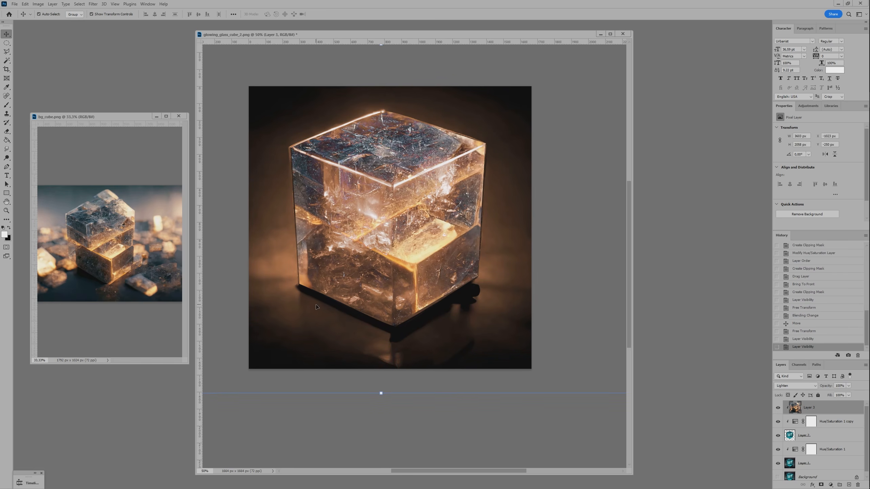
Examine the bg_cube.png source up close and inspect the composited cube's edges and inner texture.
{"action": "left_click", "coordinate": [101, 267]}
{"action": "scroll", "coordinate": [101, 268], "scroll_direction": "up", "scroll_amount": 3}
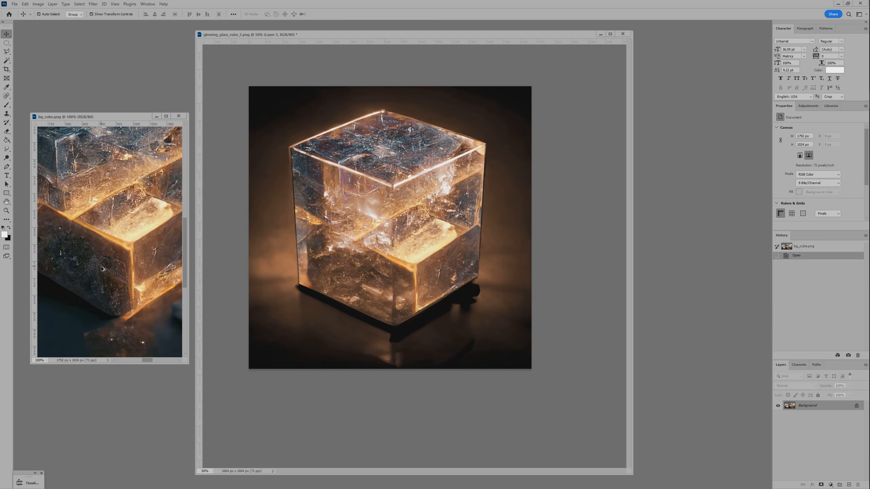
{"action": "scroll", "coordinate": [132, 243], "scroll_direction": "down", "scroll_amount": 3}
{"action": "left_click", "coordinate": [546, 283]}
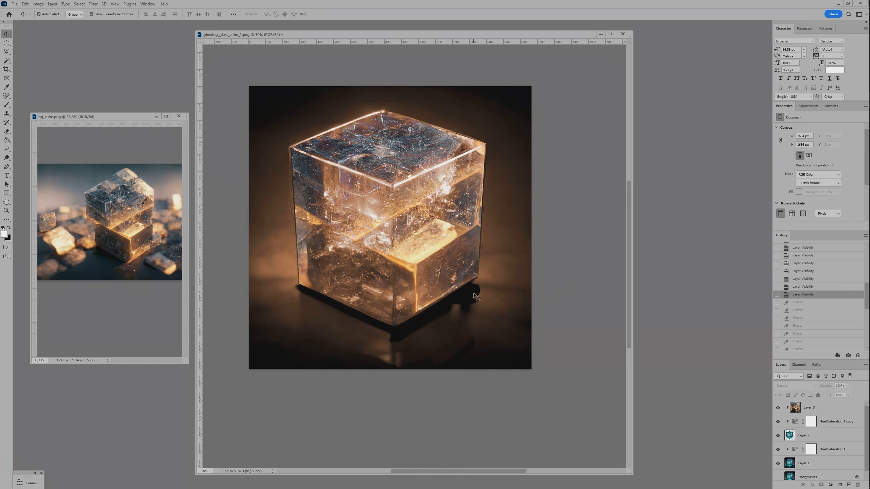
{"action": "scroll", "coordinate": [289, 193], "scroll_direction": "up", "scroll_amount": 5}
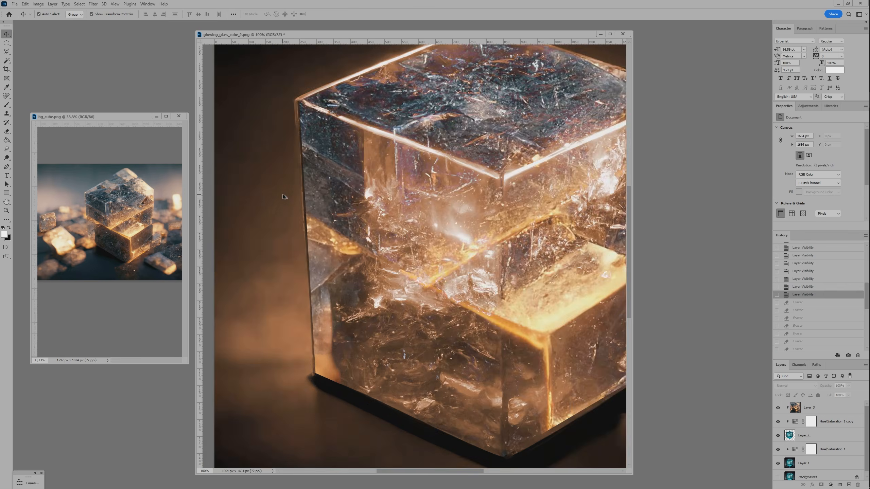
{"action": "scroll", "coordinate": [353, 207], "scroll_direction": "down", "scroll_amount": 5}
{"action": "left_click_drag", "start_coordinate": [496, 213], "coordinate": [438, 208]}
{"action": "scroll", "coordinate": [438, 208], "scroll_direction": "down", "scroll_amount": 2}
{"action": "scroll", "coordinate": [471, 199], "scroll_direction": "up", "scroll_amount": 2}
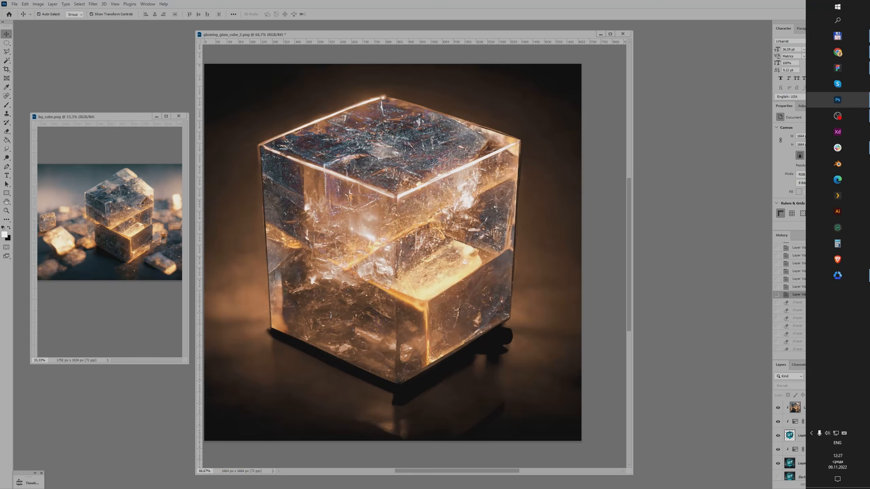
Erase Layer 3 with a soft Eraser along the cube's side and top edges to blend it into the glass.
{"action": "left_click", "coordinate": [818, 410]}
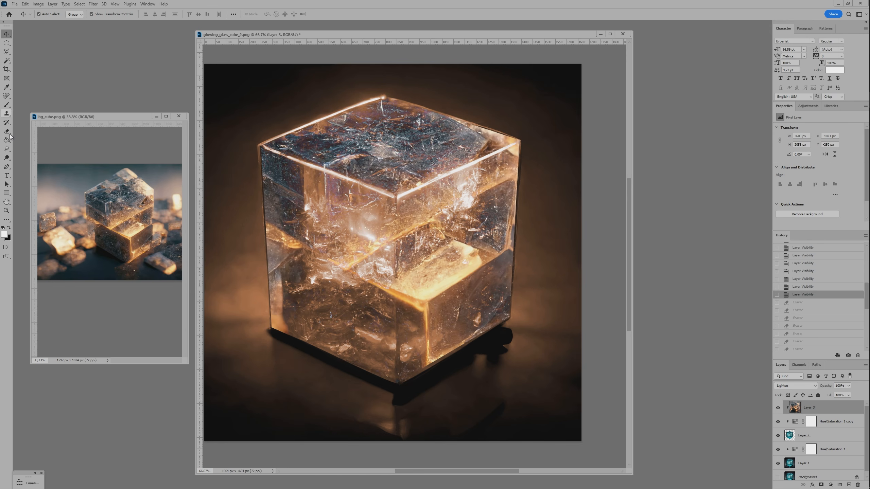
{"action": "key", "text": "e"}
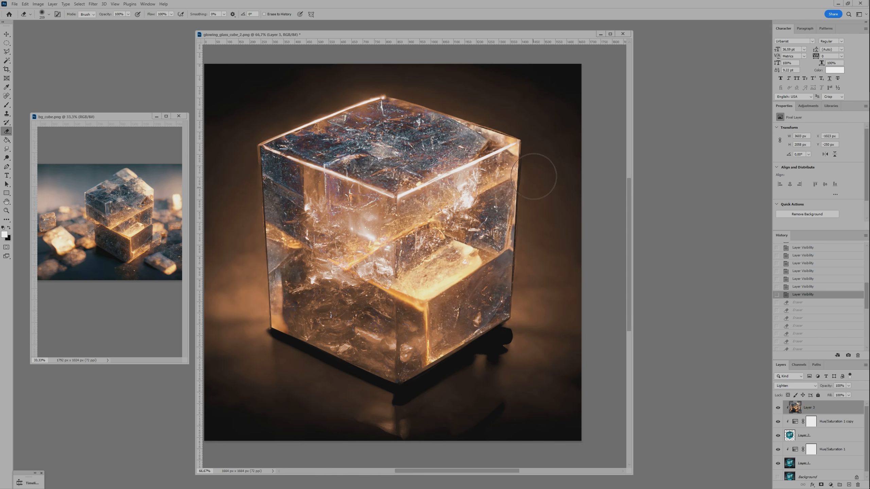
{"action": "left_click_drag", "start_coordinate": [533, 150], "coordinate": [529, 260]}
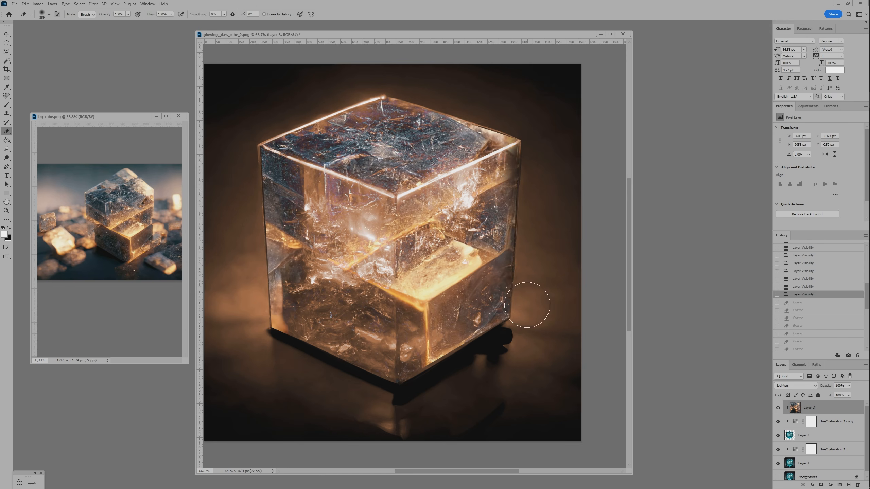
{"action": "left_click_drag", "start_coordinate": [528, 305], "coordinate": [526, 324]}
{"action": "left_click_drag", "start_coordinate": [522, 137], "coordinate": [479, 97]}
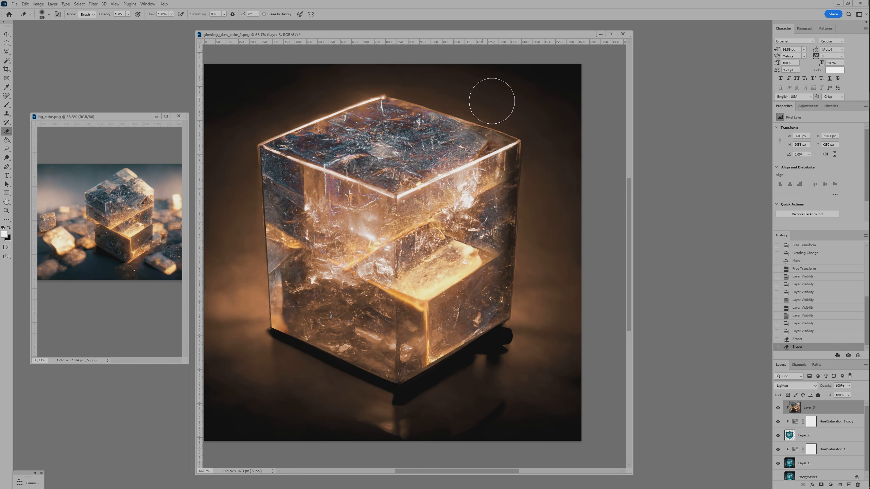
{"action": "left_click_drag", "start_coordinate": [248, 208], "coordinate": [249, 314]}
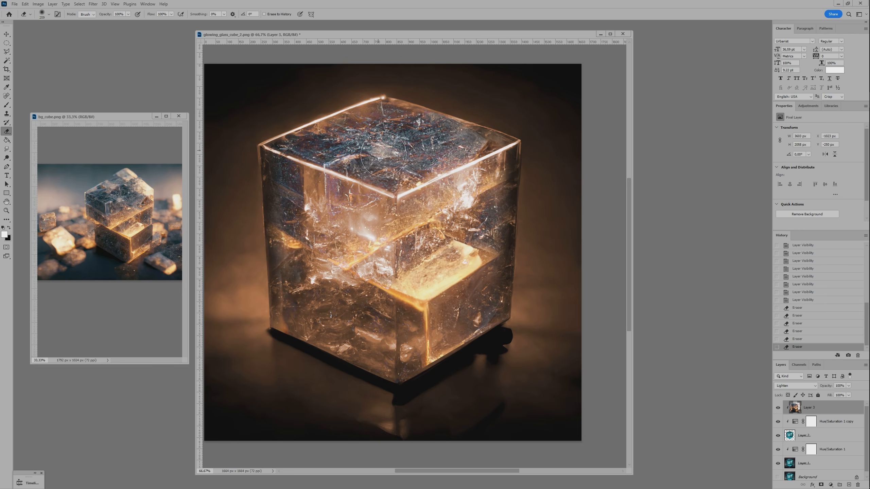
{"action": "scroll", "coordinate": [382, 153], "scroll_direction": "down", "scroll_amount": 1}
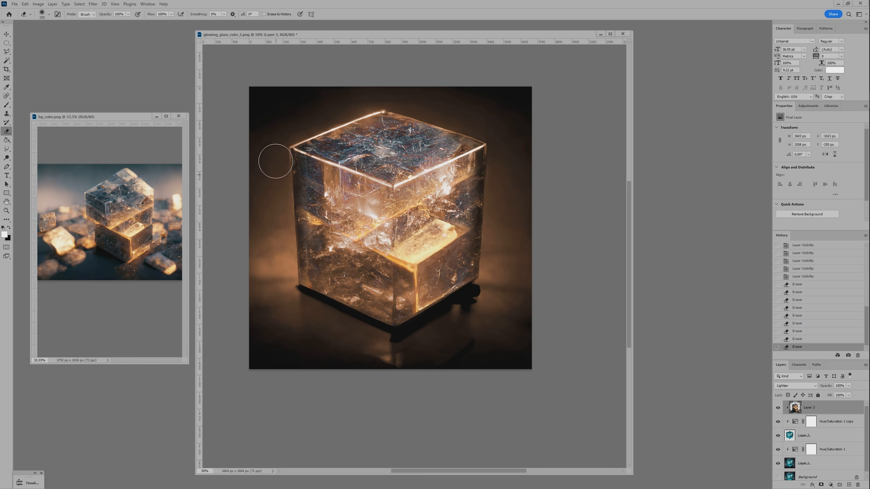
Group the cube cut-out with its clipped layers, and group Layer 1 with its Hue/Saturation adjustment separately.
{"action": "key", "text": "v"}
{"action": "left_click", "coordinate": [576, 274]}
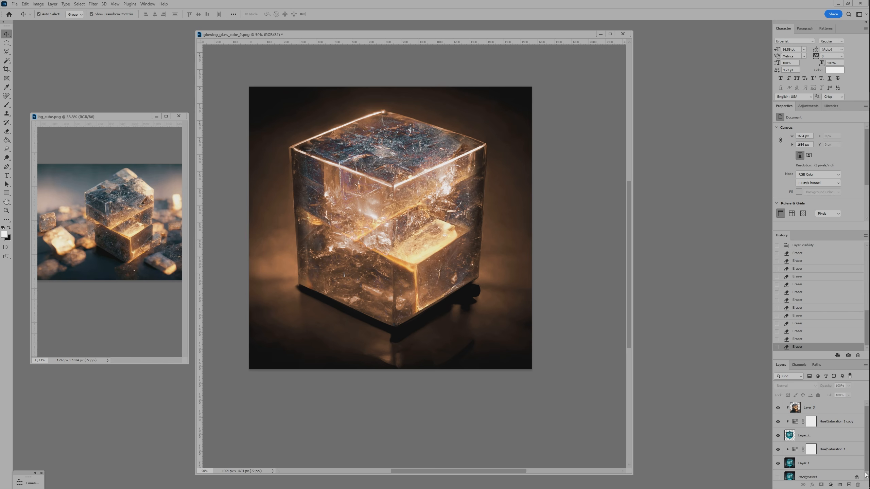
{"action": "left_click", "coordinate": [813, 438]}
{"action": "left_click", "coordinate": [809, 407], "text": "shift"}
{"action": "key", "text": "ctrl+g"}
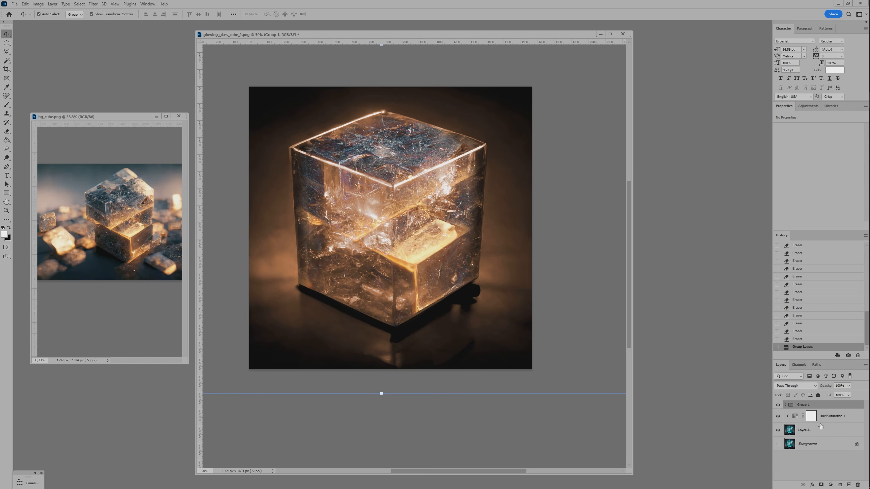
{"action": "left_click", "coordinate": [827, 417]}
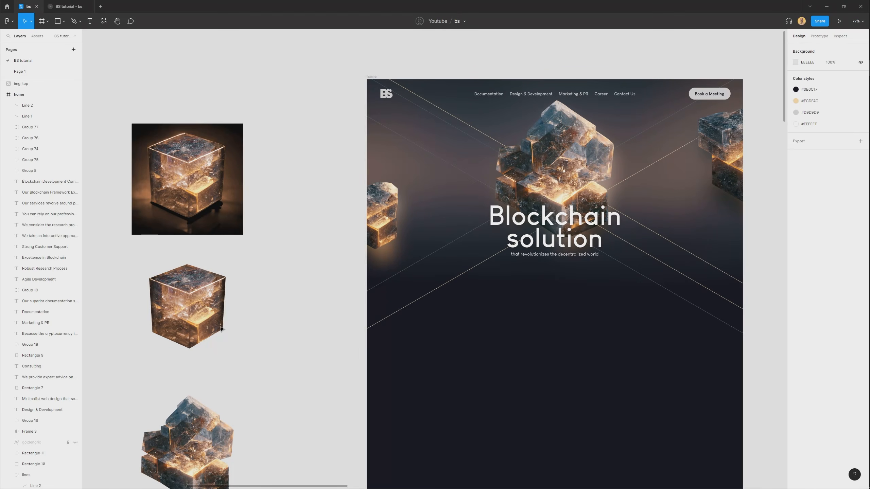
Switch to Figma, move the four service cards up beneath the hero subtitle and bring them in front of the crossing lines.
{"action": "left_click", "coordinate": [221, 329]}
{"action": "left_click", "coordinate": [211, 214], "text": "shift"}
{"action": "left_click_drag", "start_coordinate": [212, 214], "coordinate": [298, 211]}
{"action": "left_click", "coordinate": [511, 362]}
{"action": "scroll", "coordinate": [511, 361], "scroll_direction": "down", "scroll_amount": 15}
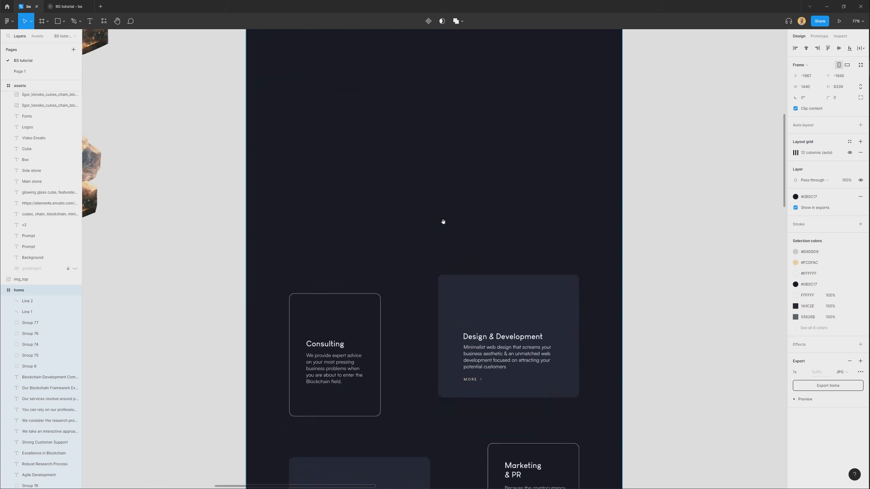
{"action": "mouse_move", "coordinate": [394, 381]}
{"action": "left_mouse_down"}
{"action": "mouse_move", "coordinate": [441, 360]}
{"action": "mouse_move", "coordinate": [435, 301]}
{"action": "mouse_move", "coordinate": [465, 310]}
{"action": "mouse_move", "coordinate": [383, 391]}
{"action": "left_mouse_up"}
{"action": "left_click_drag", "start_coordinate": [306, 468], "coordinate": [596, 173]}
{"action": "scroll", "coordinate": [544, 269], "scroll_direction": "down", "scroll_amount": 3}
{"action": "left_click_drag", "start_coordinate": [544, 268], "coordinate": [472, 444]}
{"action": "left_click_drag", "start_coordinate": [456, 231], "coordinate": [445, 159]}
{"action": "left_click_drag", "start_coordinate": [445, 158], "coordinate": [541, 213]}
{"action": "key", "text": "]"}
{"action": "scroll", "coordinate": [462, 208], "scroll_direction": "up", "scroll_amount": 4}
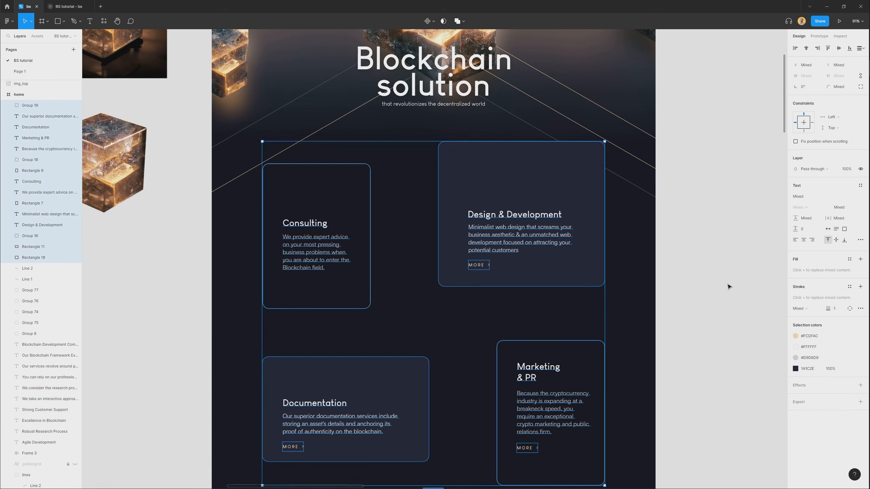
{"action": "left_click", "coordinate": [724, 286]}
{"action": "left_click_drag", "start_coordinate": [469, 234], "coordinate": [493, 282]}
{"action": "left_click_drag", "start_coordinate": [431, 292], "coordinate": [455, 286]}
{"action": "left_click_drag", "start_coordinate": [460, 242], "coordinate": [487, 253]}
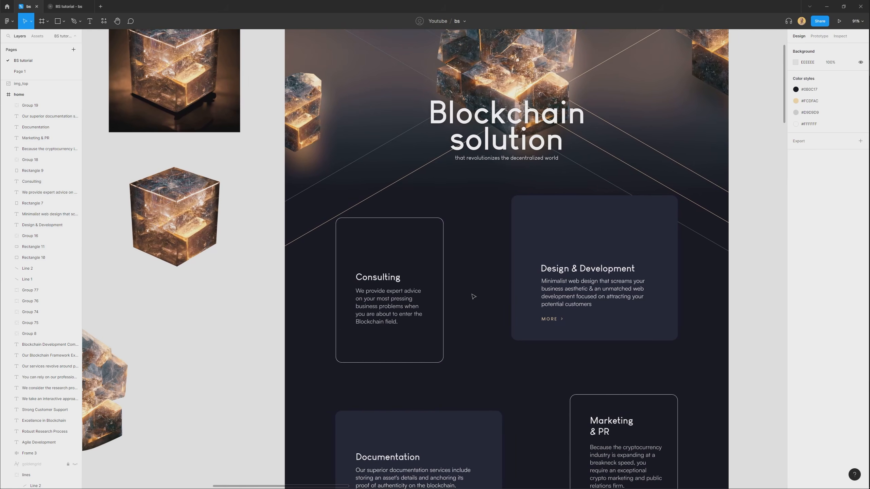
{"action": "left_click_drag", "start_coordinate": [480, 283], "coordinate": [492, 278]}
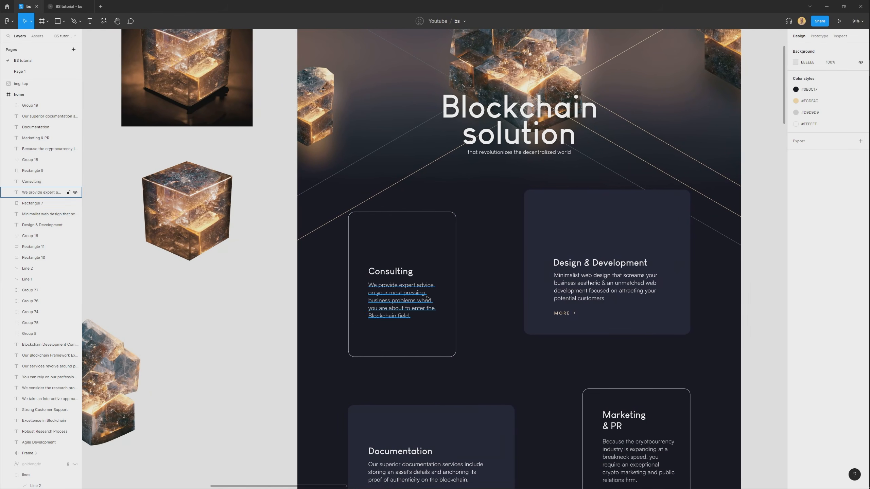
Draw a circle about 362 × 362 px and place it between the Consulting and Design & Development cards.
{"action": "scroll", "coordinate": [479, 271], "scroll_direction": "up", "scroll_amount": 3}
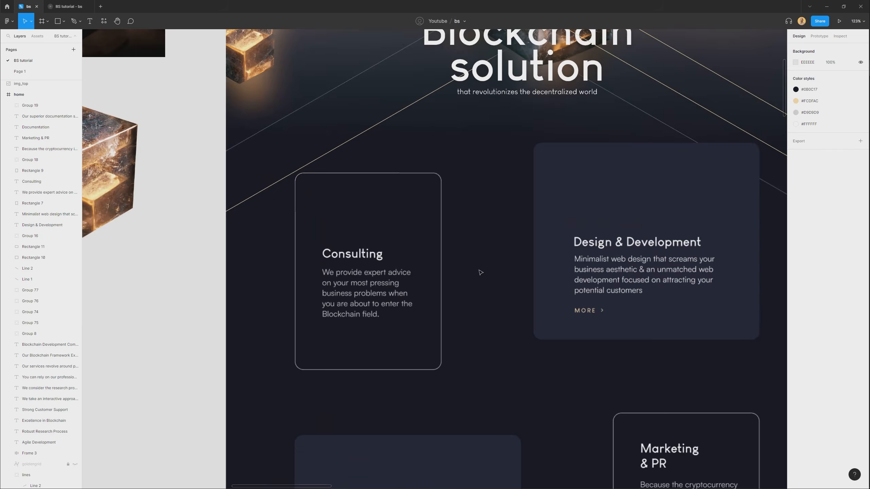
{"action": "left_click", "coordinate": [64, 21]}
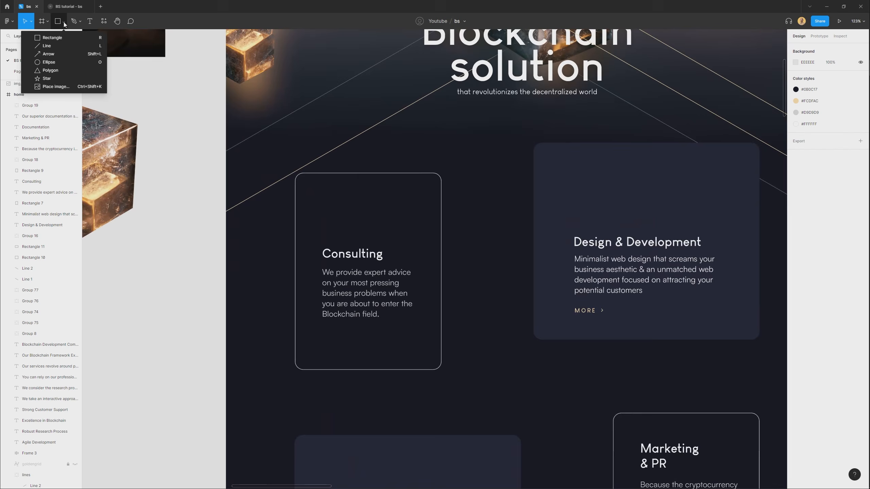
{"action": "left_click", "coordinate": [59, 63]}
{"action": "left_click_drag", "start_coordinate": [461, 230], "coordinate": [613, 103]}
{"action": "left_click_drag", "start_coordinate": [535, 159], "coordinate": [472, 212]}
{"action": "mouse_move", "coordinate": [471, 212]}
{"action": "left_mouse_down"}
{"action": "mouse_move", "coordinate": [418, 248]}
{"action": "mouse_move", "coordinate": [387, 253]}
{"action": "left_mouse_up"}
Duplicate the circle in place and fill the copy with light pink.
{"action": "scroll", "coordinate": [404, 254], "scroll_direction": "down", "scroll_amount": 1}
{"action": "scroll", "coordinate": [404, 253], "scroll_direction": "left", "scroll_amount": 1}
{"action": "key", "text": "ctrl+v"}
{"action": "left_click", "coordinate": [795, 197]}
{"action": "left_click_drag", "start_coordinate": [780, 217], "coordinate": [733, 207]}
{"action": "left_click", "coordinate": [463, 253]}
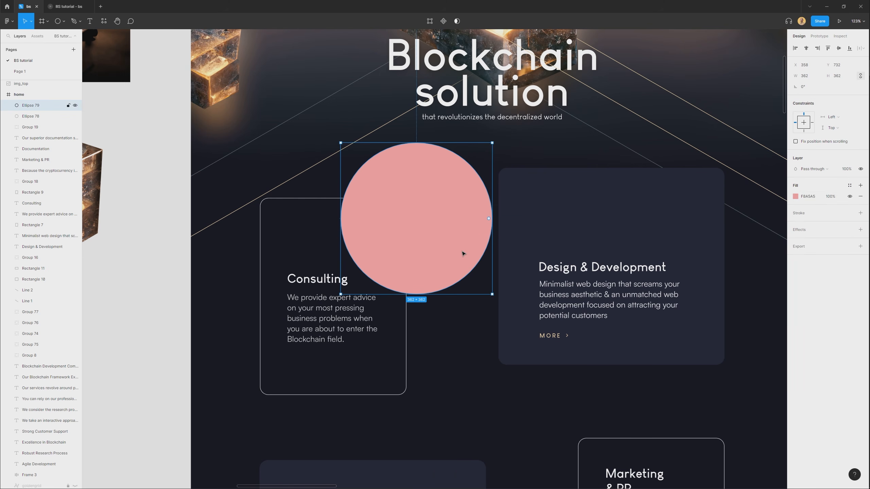
Shrink the pink circle around its centre, subtract it from the grey circle, and move the resulting ring over the Consulting card.
{"action": "left_click_drag", "start_coordinate": [492, 292], "coordinate": [449, 249]}
{"action": "left_click", "coordinate": [471, 218], "text": "shift"}
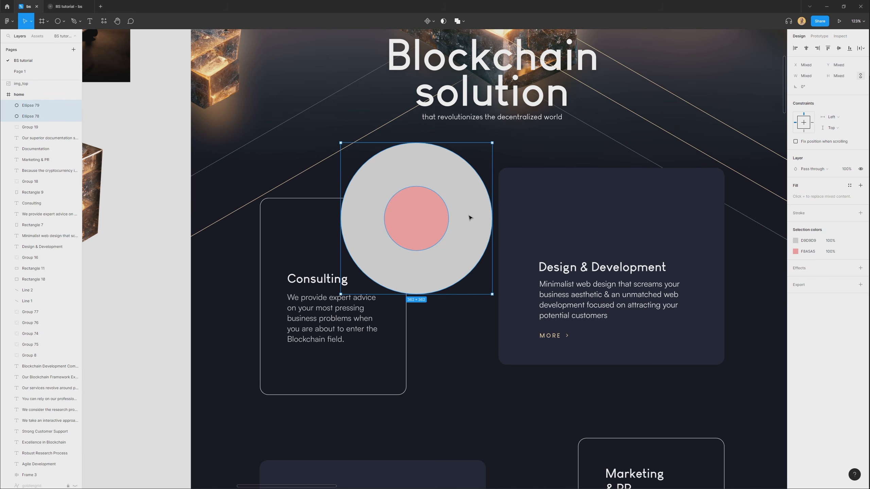
{"action": "left_click", "coordinate": [464, 21]}
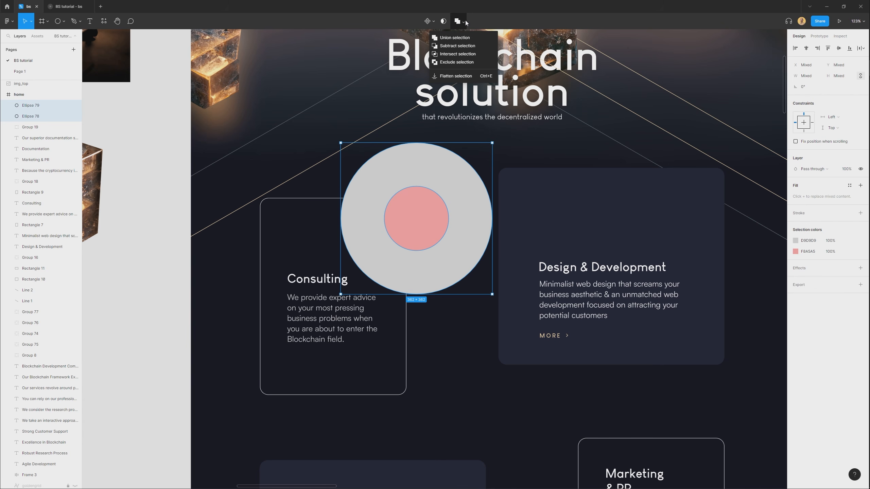
{"action": "left_click", "coordinate": [465, 47]}
{"action": "left_click_drag", "start_coordinate": [442, 267], "coordinate": [405, 230]}
{"action": "left_click_drag", "start_coordinate": [360, 219], "coordinate": [372, 230]}
{"action": "left_click_drag", "start_coordinate": [215, 145], "coordinate": [337, 231]}
Place a copy of the cube_with_bg image over the ring near the Consulting card.
{"action": "scroll", "coordinate": [337, 230], "scroll_direction": "down", "scroll_amount": 1}
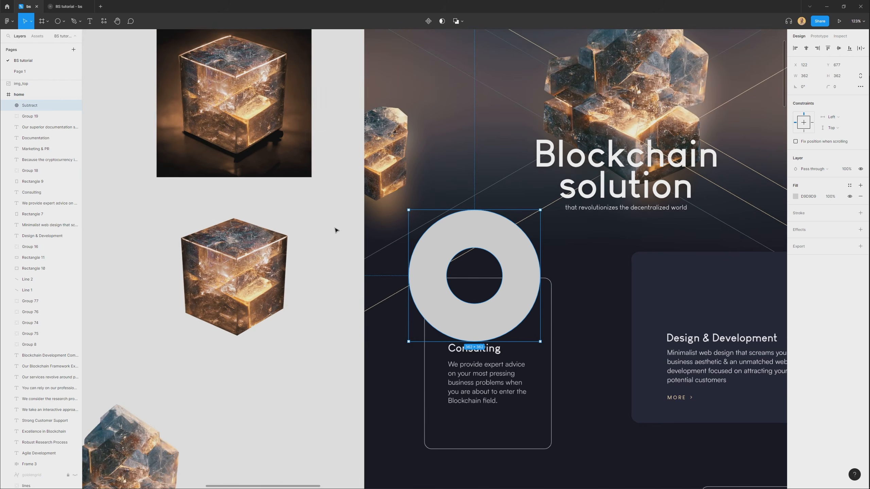
{"action": "left_click", "coordinate": [248, 135]}
{"action": "scroll", "coordinate": [241, 150], "scroll_direction": "right", "scroll_amount": 2}
{"action": "left_click_drag", "start_coordinate": [226, 89], "coordinate": [498, 226]}
{"action": "scroll", "coordinate": [479, 295], "scroll_direction": "up", "scroll_amount": 2}
{"action": "left_click_drag", "start_coordinate": [472, 268], "coordinate": [409, 184]}
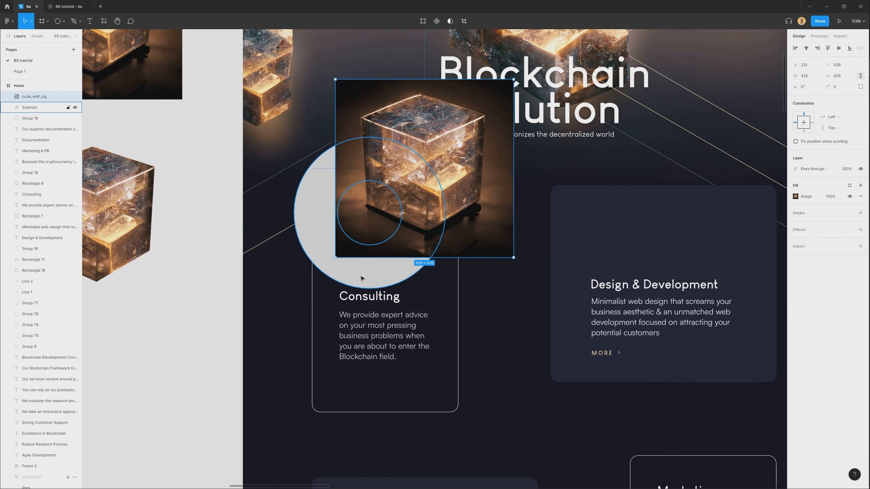
Mask the copied cube image with the ring shape.
{"action": "left_click", "coordinate": [361, 279], "text": "shift"}
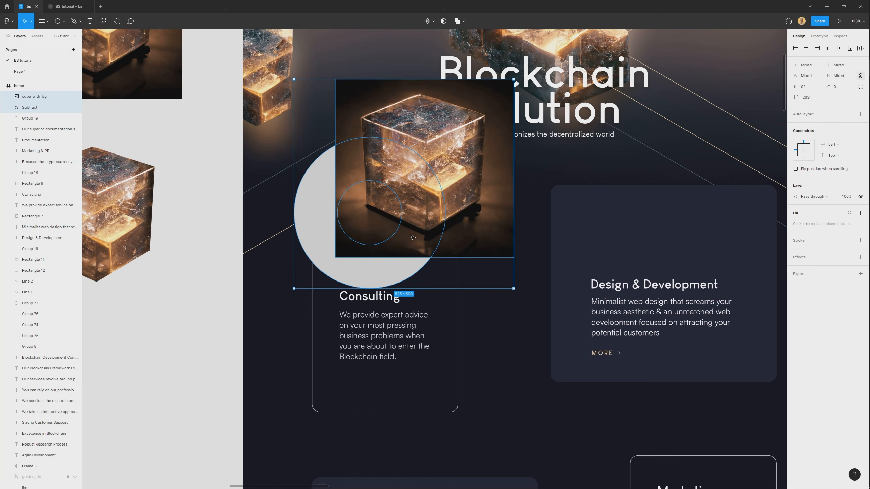
{"action": "right_click", "coordinate": [411, 236]}
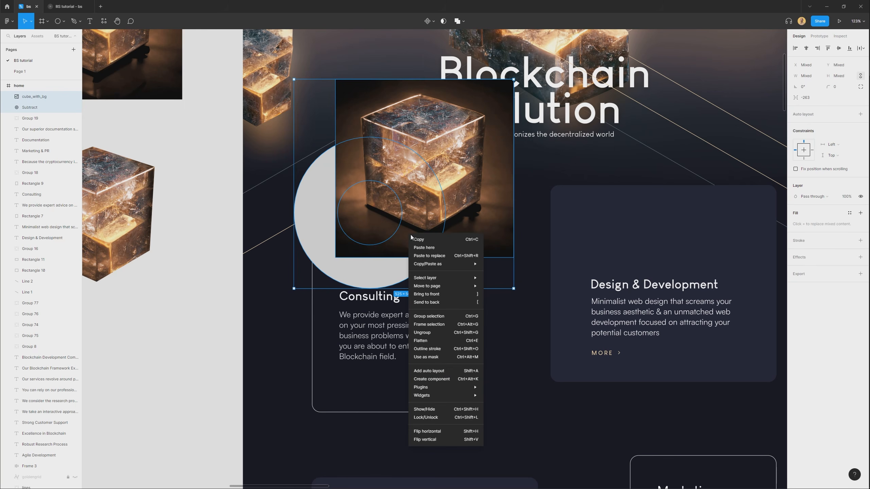
{"action": "left_click", "coordinate": [438, 358]}
{"action": "left_click", "coordinate": [502, 286]}
Reposition the cube image inside the ring mask, enlarge it to 588 × 588 and rotate it to about -57°.
{"action": "mouse_move", "coordinate": [427, 187]}
{"action": "left_mouse_down"}
{"action": "mouse_move", "coordinate": [388, 220]}
{"action": "mouse_move", "coordinate": [418, 218]}
{"action": "mouse_move", "coordinate": [424, 202]}
{"action": "left_mouse_up"}
{"action": "scroll", "coordinate": [400, 212], "scroll_direction": "down", "scroll_amount": 1}
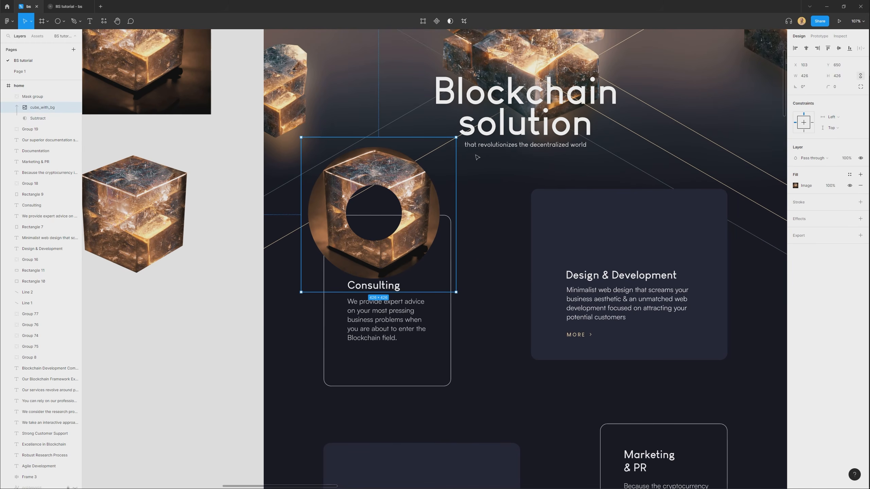
{"action": "left_click_drag", "start_coordinate": [456, 137], "coordinate": [432, 226]}
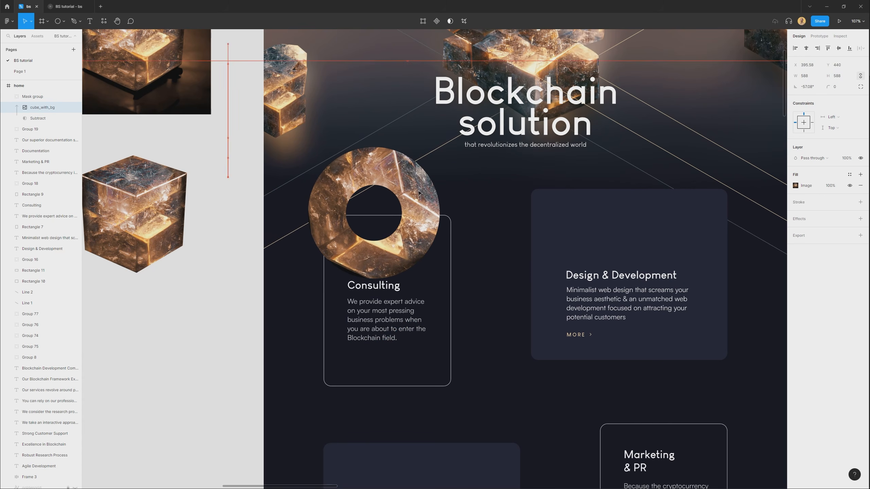
{"action": "left_click", "coordinate": [428, 233]}
Shrink the masked ring and place it over the top edge of the Consulting card, above its heading.
{"action": "left_click_drag", "start_coordinate": [441, 147], "coordinate": [407, 180]}
{"action": "left_click_drag", "start_coordinate": [396, 230], "coordinate": [426, 249]}
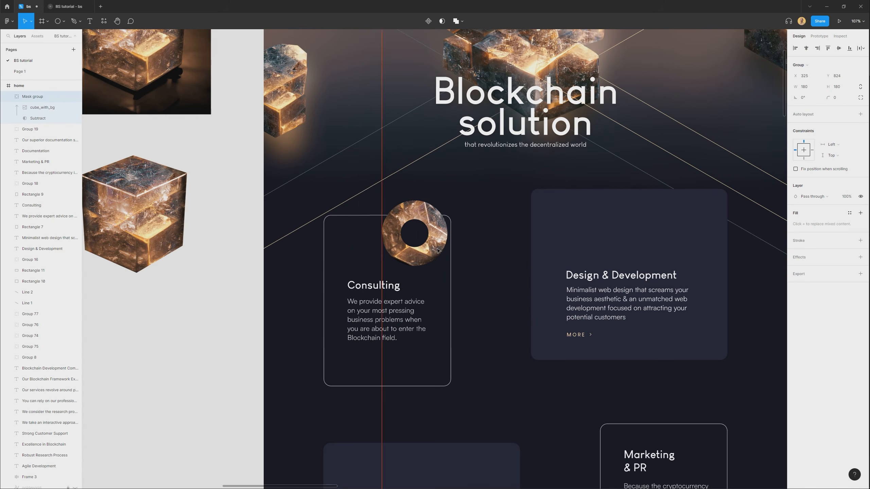
{"action": "left_click_drag", "start_coordinate": [425, 247], "coordinate": [407, 239]}
{"action": "left_click", "coordinate": [485, 278]}
{"action": "scroll", "coordinate": [487, 281], "scroll_direction": "down", "scroll_amount": 1}
{"action": "left_click_drag", "start_coordinate": [493, 291], "coordinate": [464, 236]}
{"action": "left_click_drag", "start_coordinate": [441, 271], "coordinate": [465, 194]}
Place a copy of the cube_with_bg image over the Documentation card.
{"action": "left_click", "coordinate": [437, 321]}
{"action": "scroll", "coordinate": [410, 260], "scroll_direction": "down", "scroll_amount": 1}
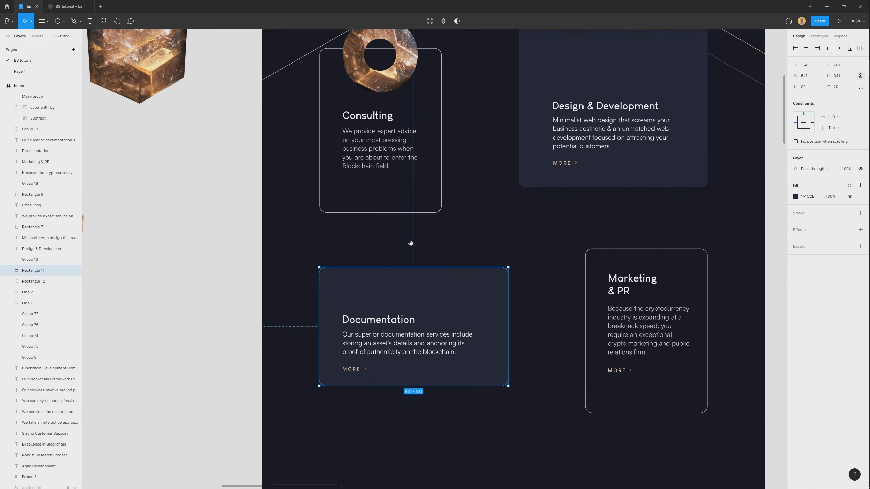
{"action": "scroll", "coordinate": [408, 240], "scroll_direction": "down", "scroll_amount": 5}
{"action": "scroll", "coordinate": [255, 80], "scroll_direction": "up", "scroll_amount": 1}
{"action": "left_click_drag", "start_coordinate": [256, 76], "coordinate": [421, 399]}
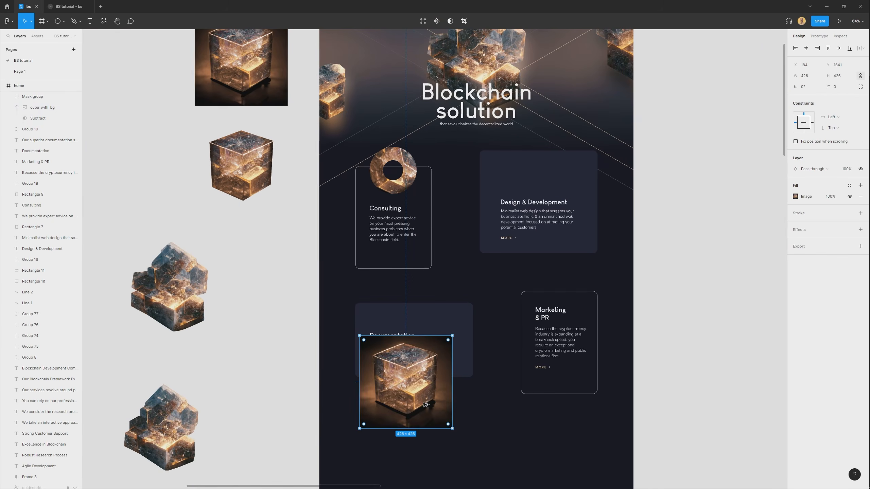
{"action": "scroll", "coordinate": [429, 425], "scroll_direction": "up", "scroll_amount": 1}
{"action": "scroll", "coordinate": [431, 434], "scroll_direction": "up", "scroll_amount": 5}
{"action": "left_click_drag", "start_coordinate": [426, 434], "coordinate": [488, 265]}
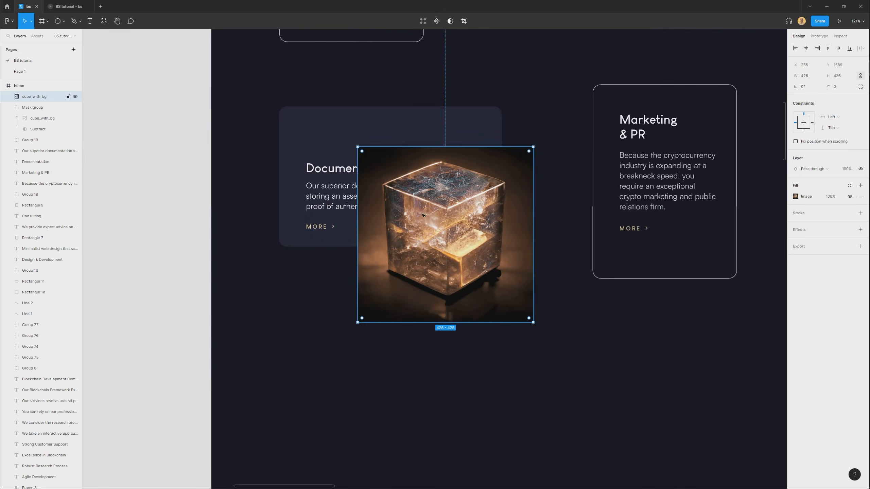
Send the cube image and the Documentation rectangle behind the card text, keeping the image above the rectangle.
{"action": "left_click", "coordinate": [396, 129]}
{"action": "left_click_drag", "start_coordinate": [396, 129], "coordinate": [378, 156]}
{"action": "key", "text": "Escape"}
{"action": "left_click", "coordinate": [436, 182]}
{"action": "left_click", "coordinate": [429, 161], "text": "shift"}
{"action": "key", "text": "["}
{"action": "left_click", "coordinate": [464, 424]}
{"action": "left_click_drag", "start_coordinate": [442, 290], "coordinate": [443, 250]}
Mask the cube image with the rounded rectangle of the Documentation card.
{"action": "left_click", "coordinate": [305, 230], "text": "shift"}
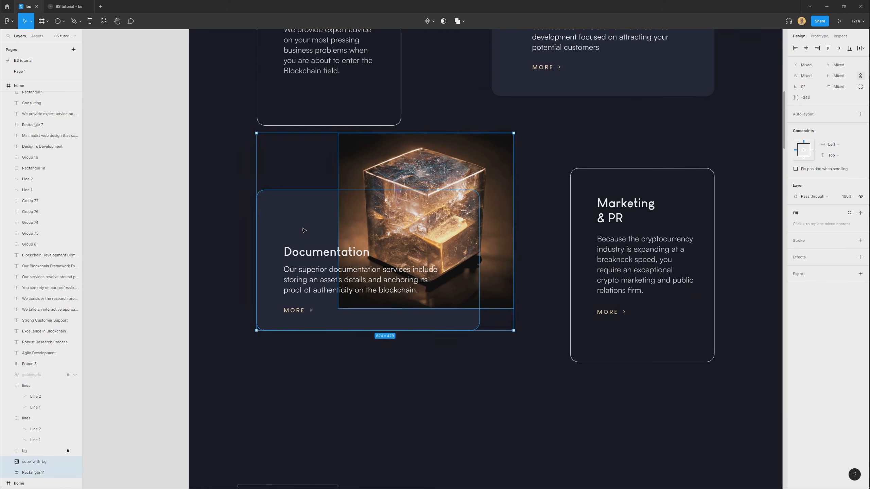
{"action": "left_click", "coordinate": [289, 219]}
{"action": "left_click", "coordinate": [372, 217], "text": "shift"}
{"action": "right_click", "coordinate": [392, 213]}
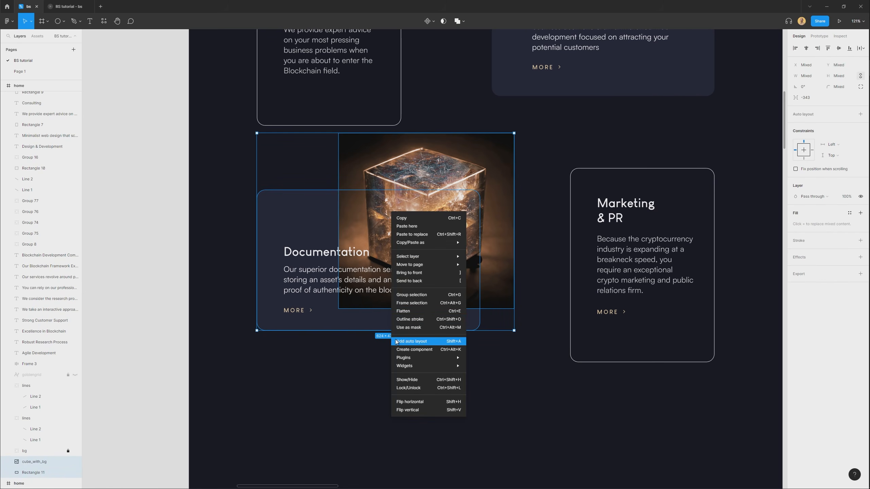
{"action": "left_click", "coordinate": [423, 330]}
{"action": "left_click", "coordinate": [432, 395]}
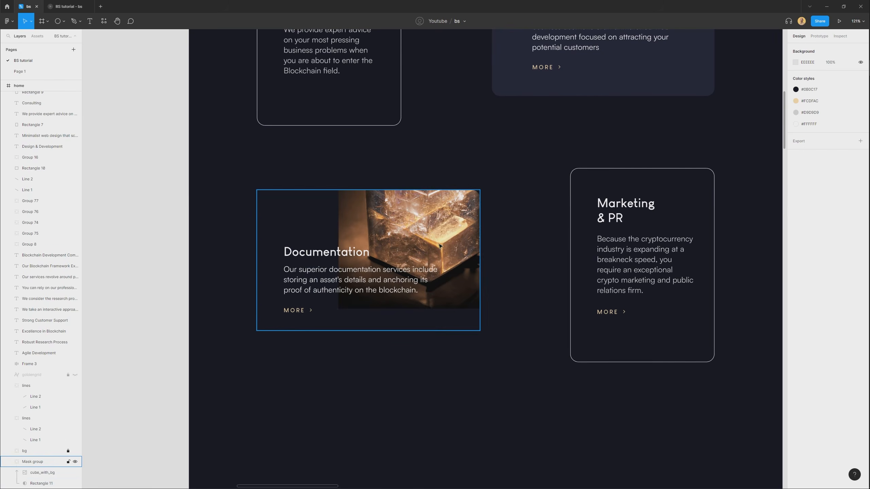
Enlarge the cube image inside the Documentation mask to 1308 × 1308 and position its lower edge diagonally across the card.
{"action": "left_click", "coordinate": [443, 212], "text": "ctrl"}
{"action": "scroll", "coordinate": [444, 212], "scroll_direction": "down", "scroll_amount": 2}
{"action": "scroll", "coordinate": [444, 214], "scroll_direction": "down", "scroll_amount": 2}
{"action": "left_click_drag", "start_coordinate": [487, 272], "coordinate": [640, 425]}
{"action": "left_click_drag", "start_coordinate": [401, 309], "coordinate": [471, 253]}
{"action": "scroll", "coordinate": [472, 264], "scroll_direction": "up", "scroll_amount": 2}
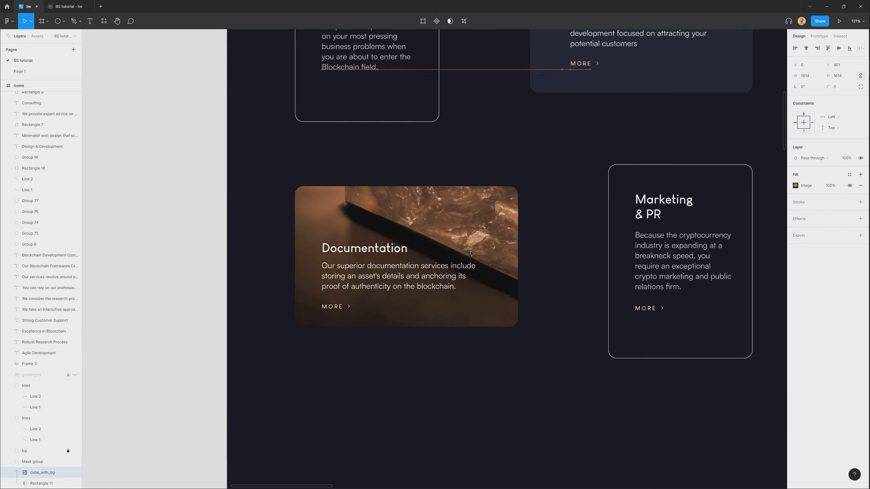
{"action": "scroll", "coordinate": [232, 397], "scroll_direction": "down", "scroll_amount": 1}
{"action": "left_click_drag", "start_coordinate": [265, 380], "coordinate": [315, 329]}
{"action": "left_click_drag", "start_coordinate": [460, 248], "coordinate": [457, 251]}
{"action": "left_click_drag", "start_coordinate": [466, 256], "coordinate": [454, 248]}
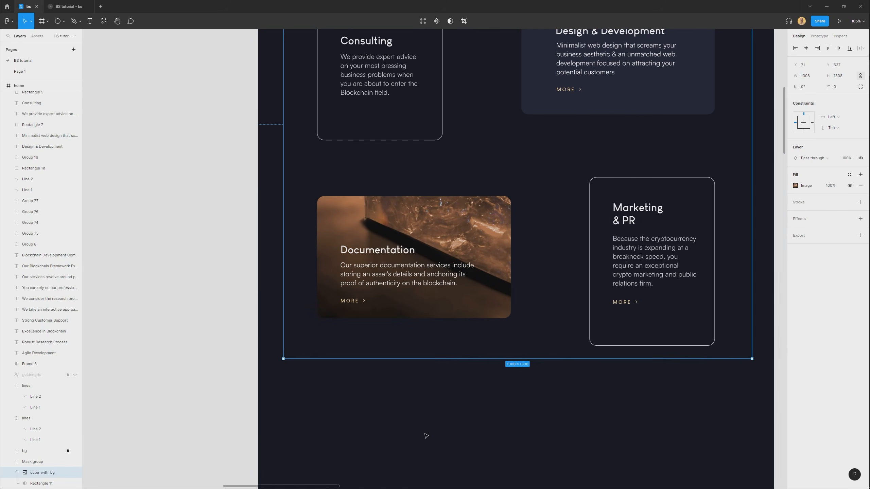
{"action": "left_click", "coordinate": [414, 417]}
Draw a star about 386 × 386 px below the Documentation and Marketing & PR cards.
{"action": "left_click_drag", "start_coordinate": [472, 340], "coordinate": [402, 452]}
{"action": "left_click_drag", "start_coordinate": [475, 259], "coordinate": [409, 295]}
{"action": "scroll", "coordinate": [410, 296], "scroll_direction": "down", "scroll_amount": 1}
{"action": "left_click_drag", "start_coordinate": [429, 385], "coordinate": [371, 175]}
{"action": "left_click", "coordinate": [63, 22]}
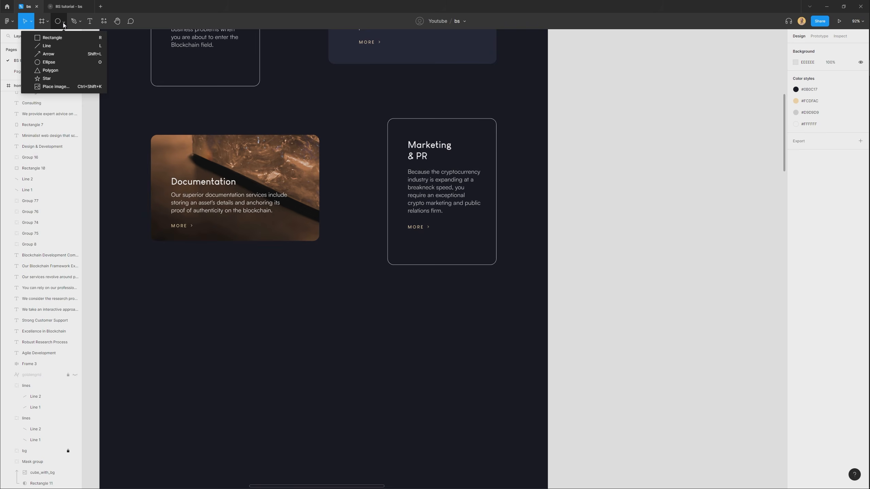
{"action": "left_click", "coordinate": [52, 78]}
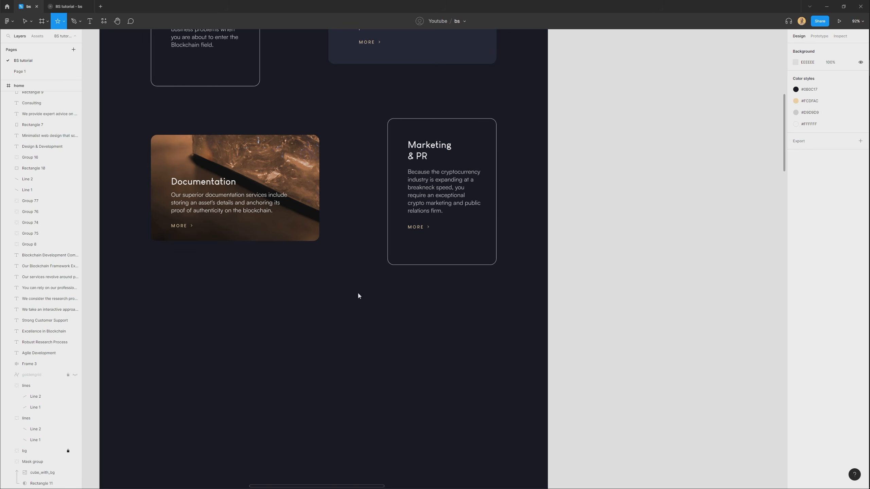
{"action": "left_click_drag", "start_coordinate": [364, 316], "coordinate": [401, 258]}
{"action": "scroll", "coordinate": [347, 374], "scroll_direction": "up", "scroll_amount": 3}
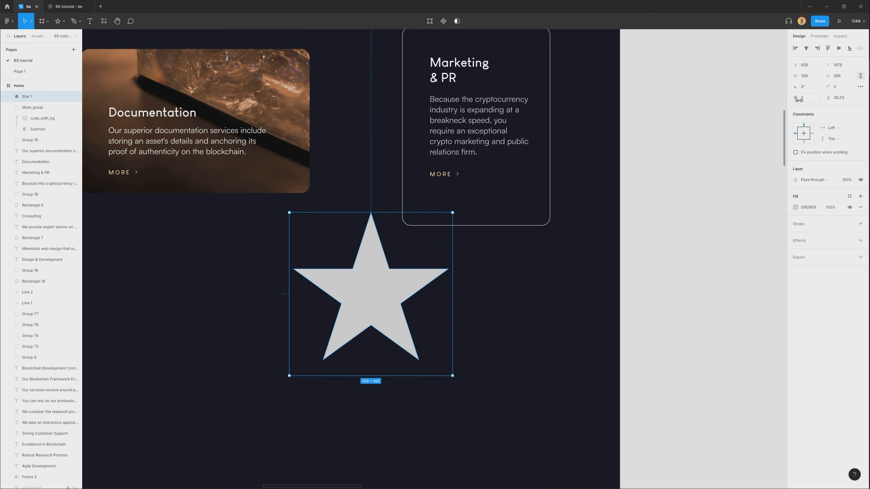
Try the star with 10 points and a 63.4% ratio, and undo the last property change.
{"action": "left_click_drag", "start_coordinate": [798, 99], "coordinate": [835, 101]}
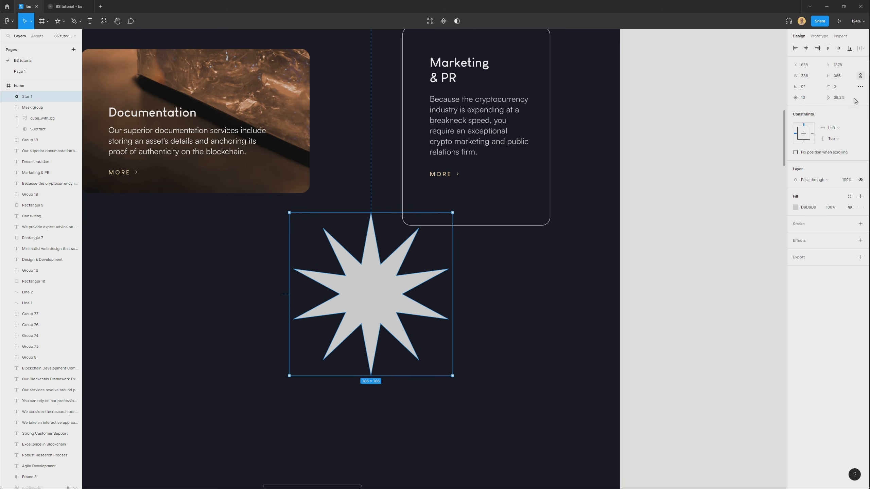
{"action": "left_click_drag", "start_coordinate": [827, 98], "coordinate": [47, 109]}
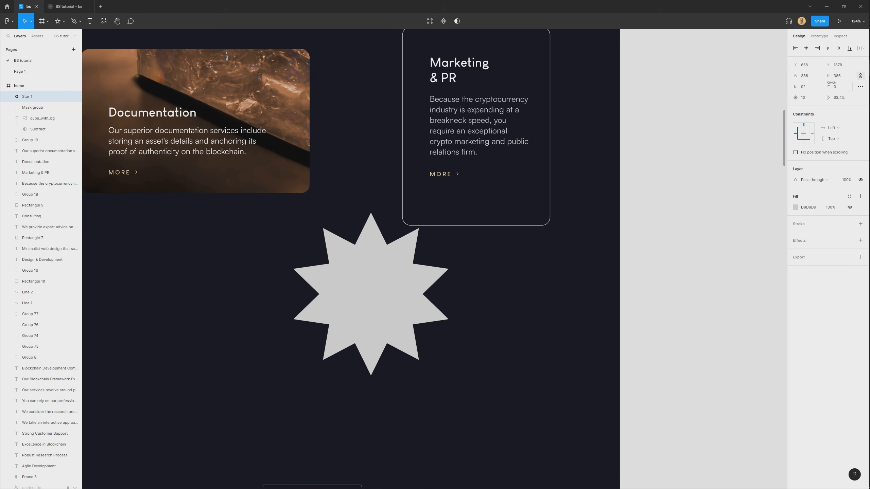
{"action": "left_click_drag", "start_coordinate": [796, 89], "coordinate": [95, 83]}
{"action": "key", "text": "ctrl+z"}
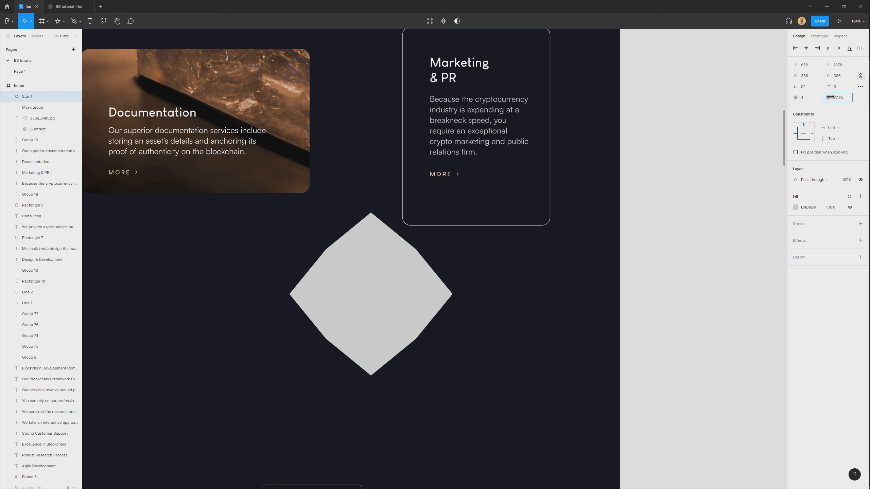
Set the star to 7 points with a ratio of 85.8%.
{"action": "mouse_move", "coordinate": [851, 97]}
{"action": "left_mouse_down"}
{"action": "mouse_move", "coordinate": [785, 104]}
{"action": "mouse_move", "coordinate": [740, 127]}
{"action": "mouse_move", "coordinate": [865, 107]}
{"action": "left_mouse_up"}
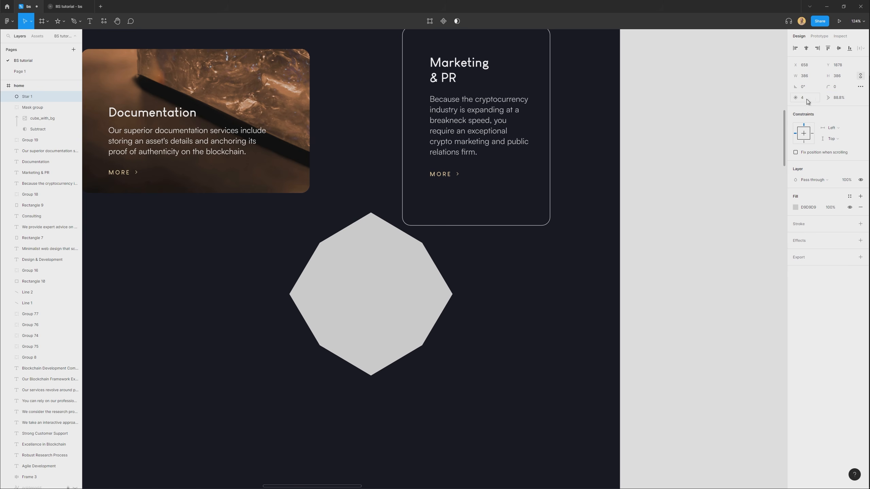
{"action": "left_click_drag", "start_coordinate": [799, 97], "coordinate": [819, 100]}
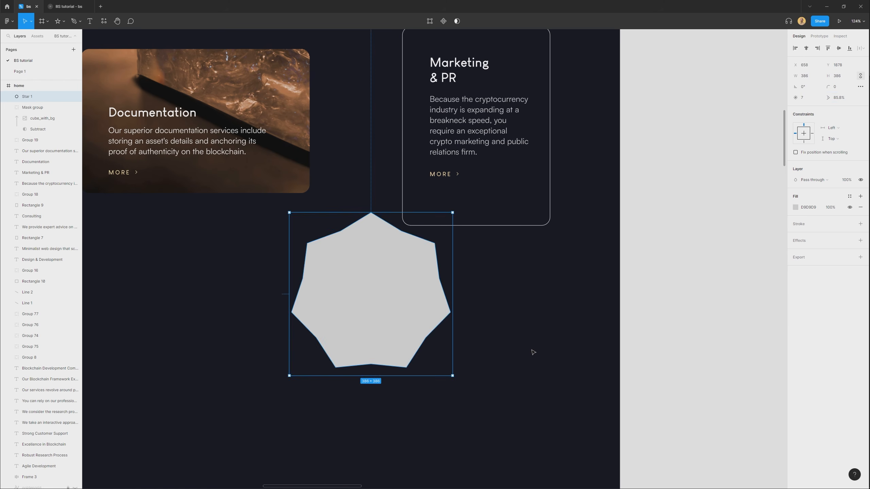
{"action": "left_click", "coordinate": [532, 352]}
Place a copy of the cut-out cube image over the seven-pointed star.
{"action": "scroll", "coordinate": [526, 348], "scroll_direction": "down", "scroll_amount": 1}
{"action": "left_click", "coordinate": [403, 349]}
{"action": "scroll", "coordinate": [402, 349], "scroll_direction": "down", "scroll_amount": 3}
{"action": "left_click_drag", "start_coordinate": [262, 327], "coordinate": [300, 338]}
{"action": "left_click", "coordinate": [223, 253]}
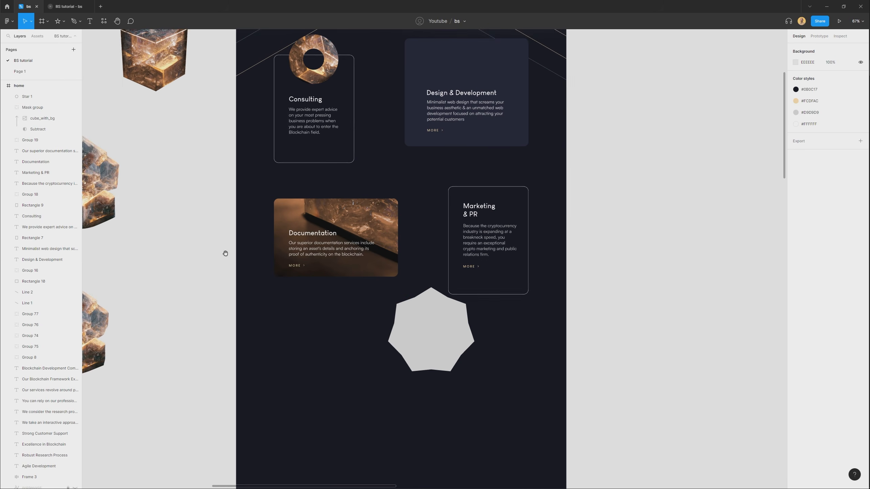
{"action": "left_click_drag", "start_coordinate": [224, 253], "coordinate": [213, 291]}
{"action": "left_click", "coordinate": [149, 106]}
{"action": "left_click_drag", "start_coordinate": [146, 71], "coordinate": [425, 359]}
{"action": "scroll", "coordinate": [452, 408], "scroll_direction": "up", "scroll_amount": 3}
{"action": "left_click_drag", "start_coordinate": [452, 408], "coordinate": [449, 298]}
Mask the cut-out cube with the star, then enlarge the cube to 443 px wide so it fills the shape.
{"action": "left_click", "coordinate": [465, 247], "text": "shift"}
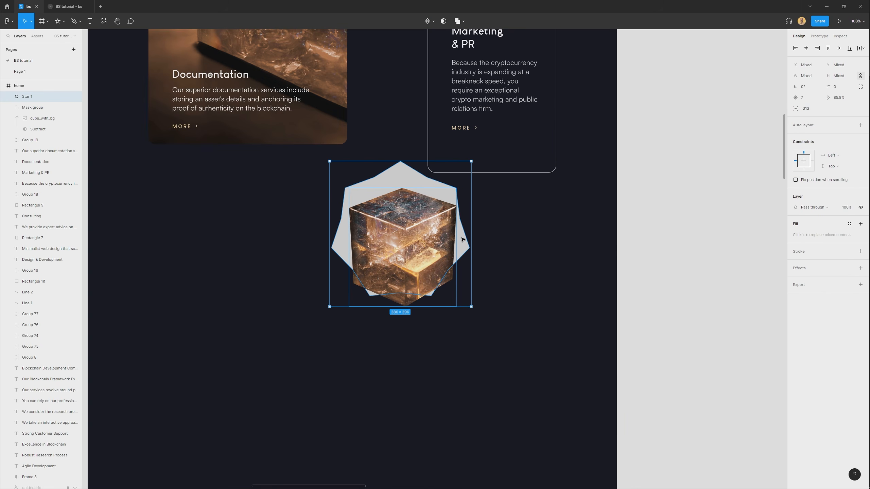
{"action": "right_click", "coordinate": [461, 237]}
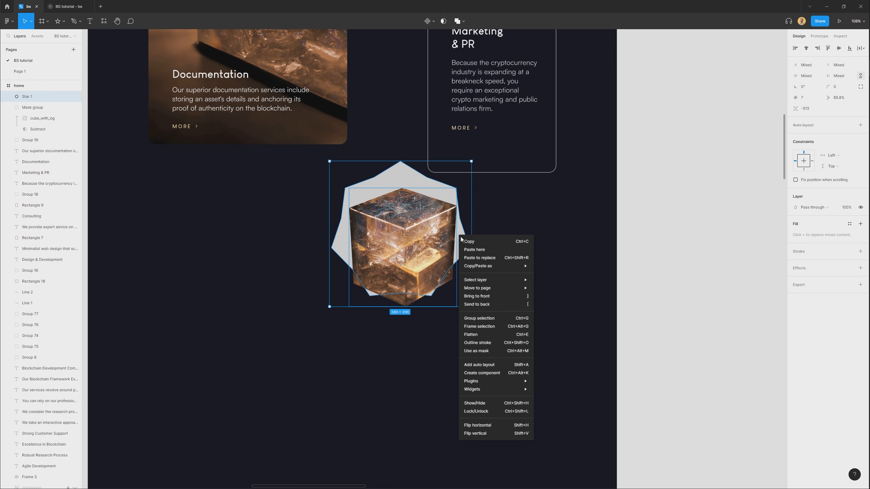
{"action": "left_click", "coordinate": [492, 351]}
{"action": "double_click", "coordinate": [434, 257]}
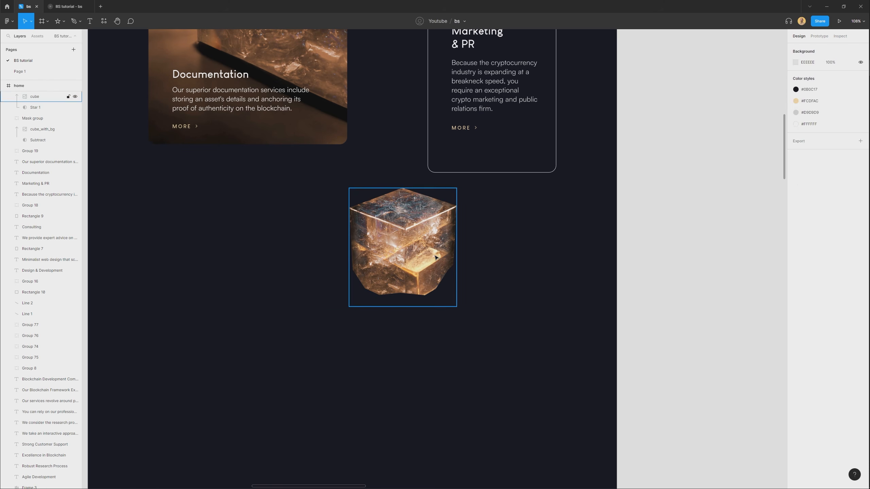
{"action": "left_click_drag", "start_coordinate": [457, 188], "coordinate": [484, 163]}
{"action": "mouse_move", "coordinate": [432, 241]}
{"action": "left_mouse_down"}
{"action": "mouse_move", "coordinate": [430, 215]}
{"action": "mouse_move", "coordinate": [432, 250]}
{"action": "left_mouse_up"}
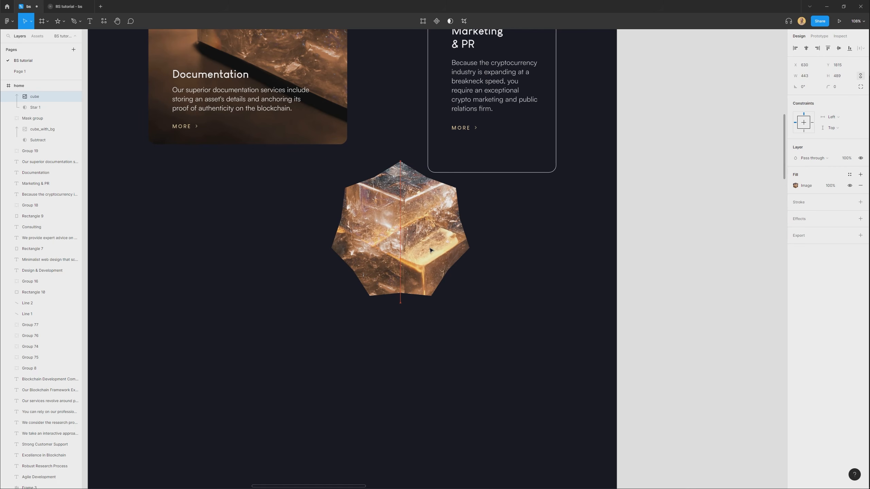
Turn the seven-pointed mask star into a sunburst with 49 points and a 12.4% ratio.
{"action": "left_click", "coordinate": [34, 107]}
{"action": "scroll", "coordinate": [493, 177], "scroll_direction": "up", "scroll_amount": 2}
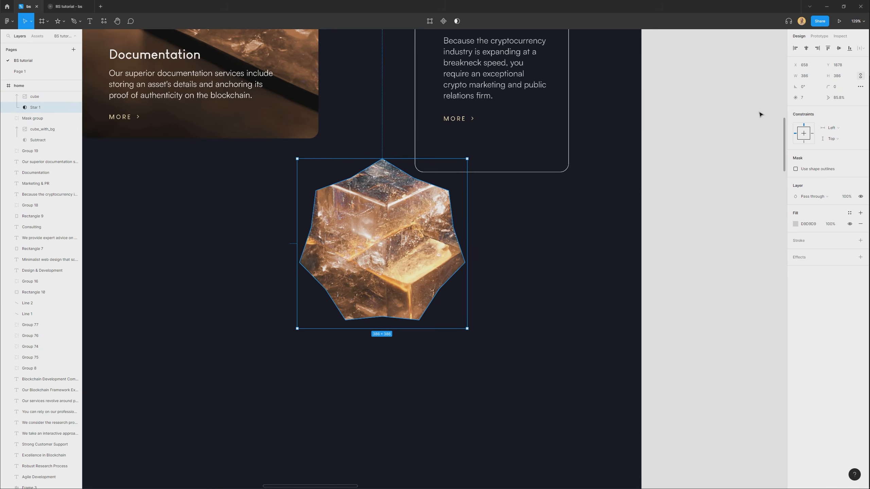
{"action": "left_click_drag", "start_coordinate": [799, 97], "coordinate": [767, 114]}
{"action": "left_click_drag", "start_coordinate": [634, 130], "coordinate": [767, 123]}
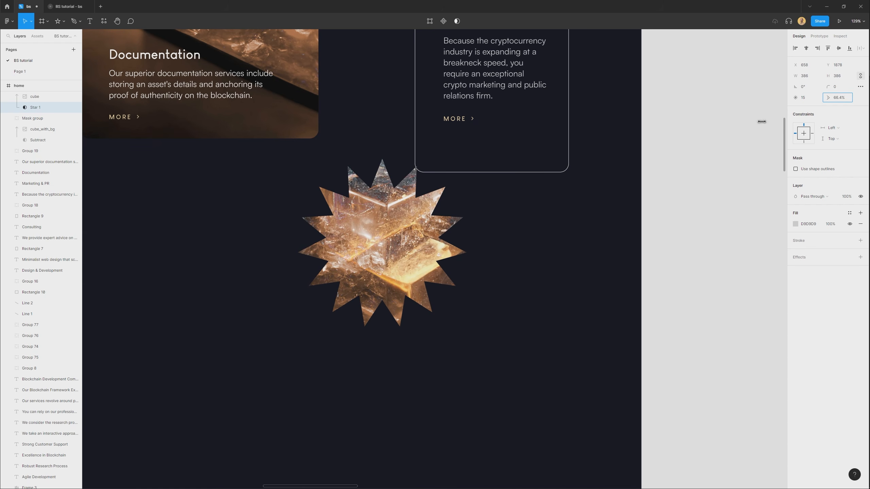
{"action": "left_click_drag", "start_coordinate": [795, 99], "coordinate": [461, 78]}
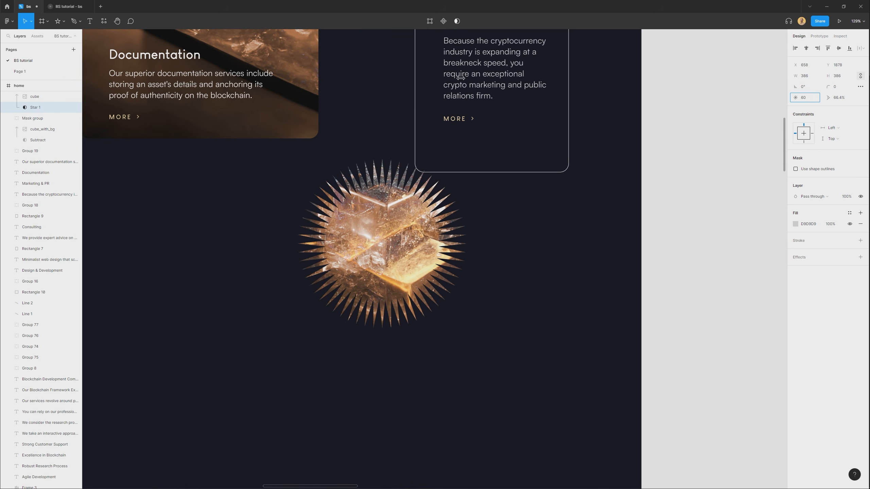
{"action": "left_click_drag", "start_coordinate": [340, 95], "coordinate": [150, 113]}
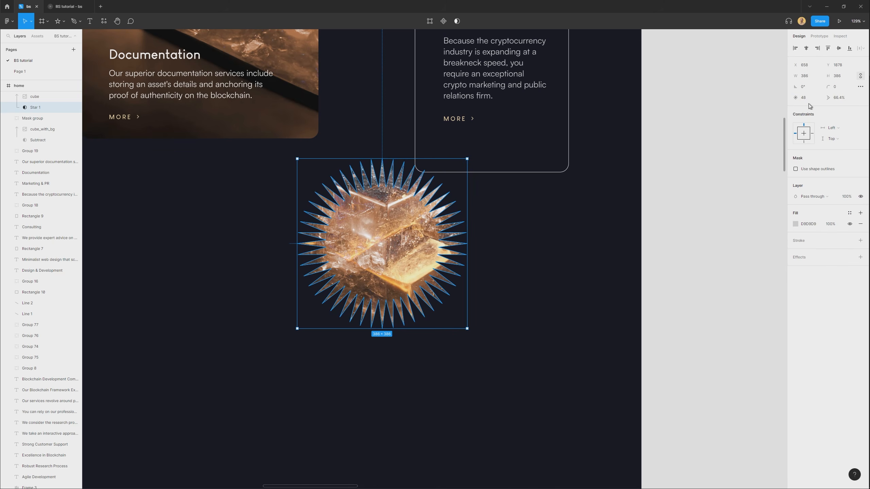
{"action": "left_click_drag", "start_coordinate": [835, 100], "coordinate": [646, 130]}
{"action": "left_click", "coordinate": [499, 388]}
Shrink the sunburst mask group and move it onto the lower corner of the Marketing & PR card.
{"action": "scroll", "coordinate": [436, 361], "scroll_direction": "down", "scroll_amount": 2}
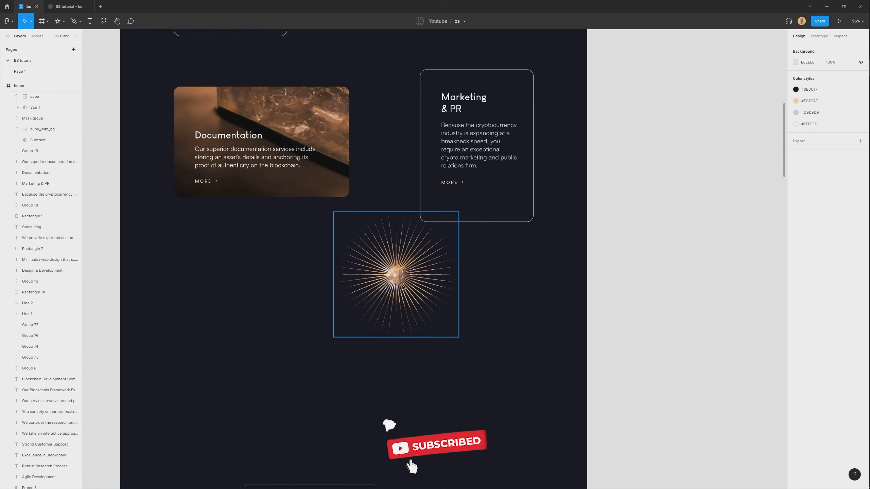
{"action": "left_click", "coordinate": [457, 252]}
{"action": "left_click_drag", "start_coordinate": [459, 253], "coordinate": [565, 198]}
{"action": "left_click_drag", "start_coordinate": [564, 282], "coordinate": [545, 264]}
{"action": "left_click_drag", "start_coordinate": [518, 219], "coordinate": [479, 310]}
{"action": "left_click_drag", "start_coordinate": [480, 311], "coordinate": [463, 295]}
{"action": "scroll", "coordinate": [473, 312], "scroll_direction": "up", "scroll_amount": 2}
{"action": "scroll", "coordinate": [463, 295], "scroll_direction": "down", "scroll_amount": 3}
{"action": "left_click", "coordinate": [358, 327]}
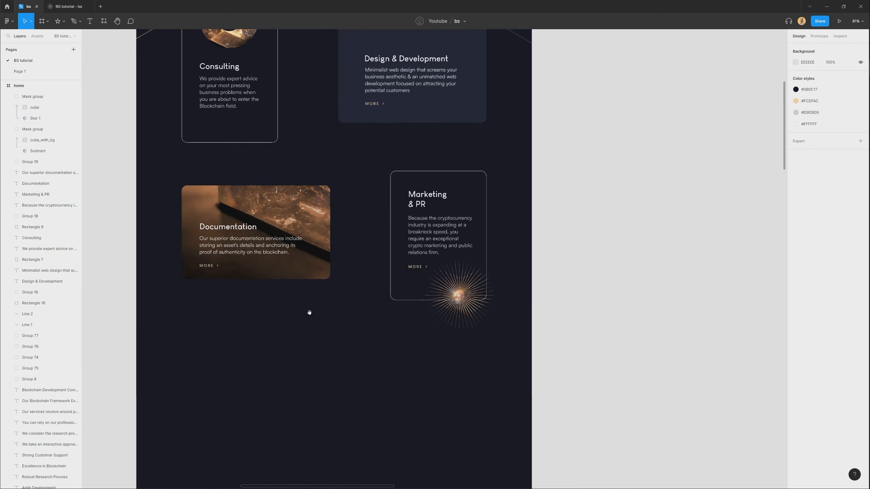
Place three copies of the cut-out cube, scaled to 15 × 17 px, around the sunburst's centre.
{"action": "left_click_drag", "start_coordinate": [249, 231], "coordinate": [300, 290]}
{"action": "scroll", "coordinate": [300, 291], "scroll_direction": "down", "scroll_amount": 2}
{"action": "left_click_drag", "start_coordinate": [143, 130], "coordinate": [397, 316]}
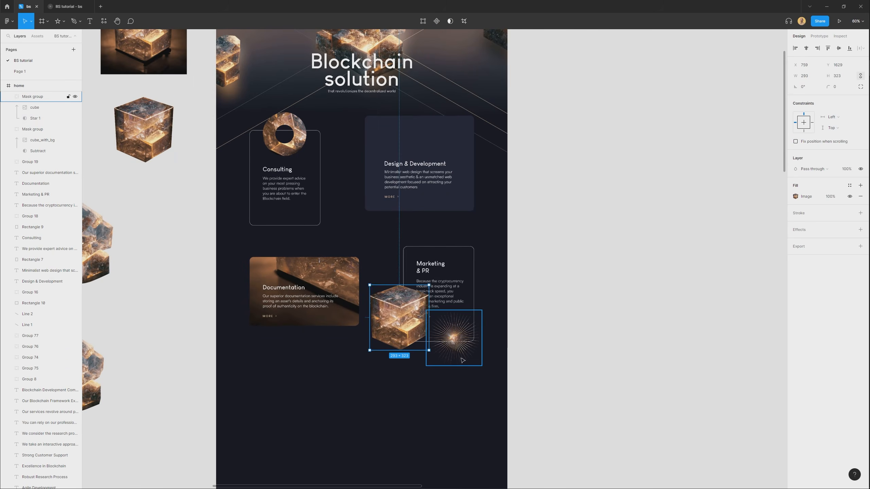
{"action": "scroll", "coordinate": [392, 307], "scroll_direction": "up", "scroll_amount": 3}
{"action": "left_click_drag", "start_coordinate": [362, 124], "coordinate": [391, 298]}
{"action": "scroll", "coordinate": [493, 288], "scroll_direction": "up", "scroll_amount": 10}
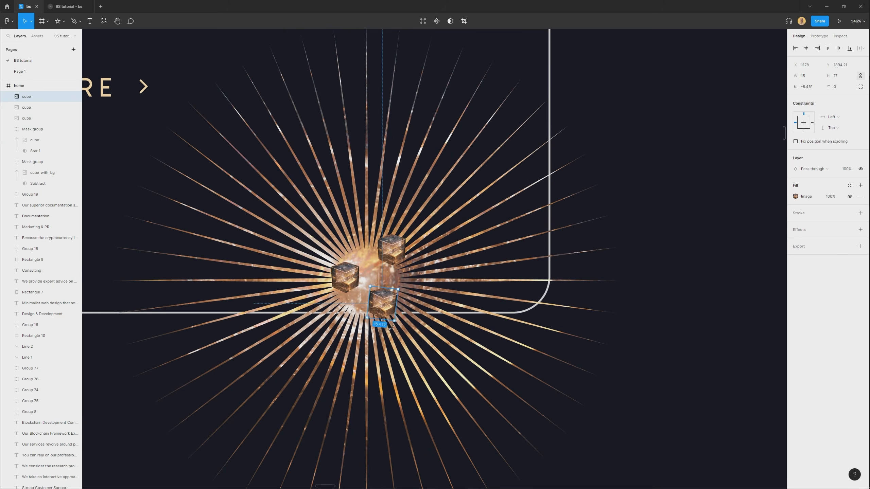
Tilt the small cubes at different angles and group all three with the sunburst.
{"action": "left_click", "coordinate": [351, 286]}
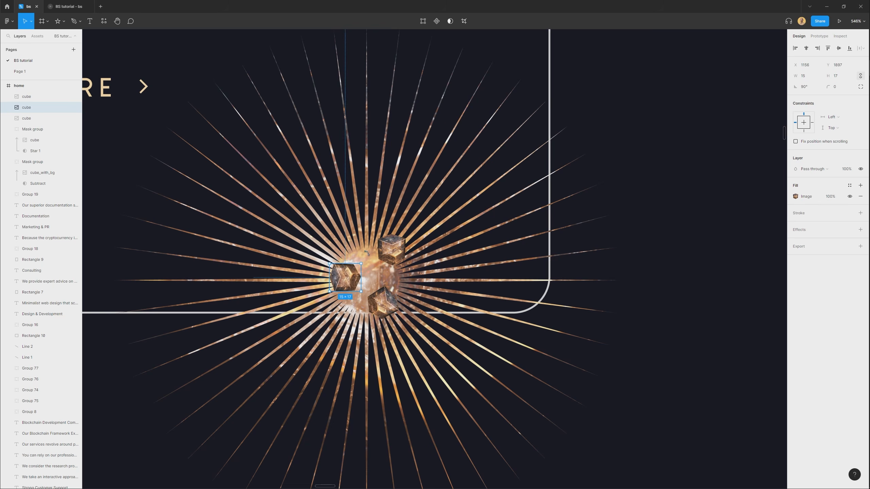
{"action": "left_click_drag", "start_coordinate": [350, 279], "coordinate": [346, 268]}
{"action": "left_click", "coordinate": [401, 263]}
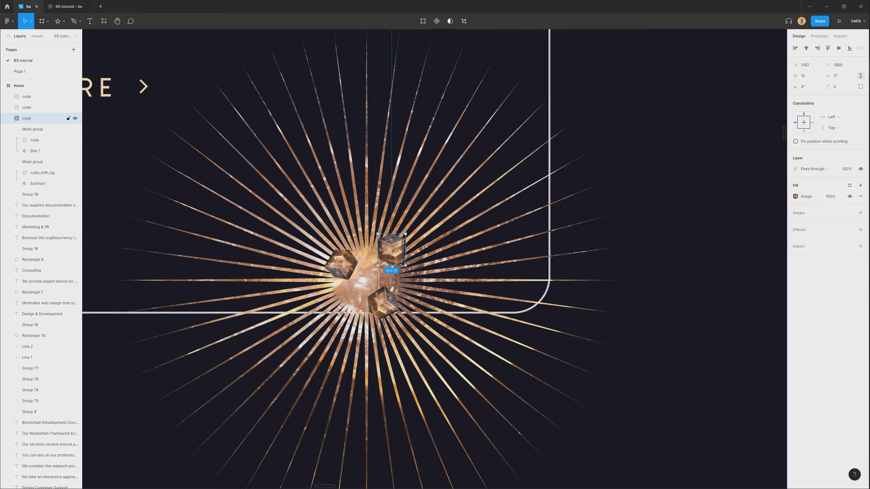
{"action": "left_click", "coordinate": [383, 304], "text": "shift"}
{"action": "left_click", "coordinate": [343, 267], "text": "shift"}
{"action": "left_click", "coordinate": [461, 277], "text": "shift"}
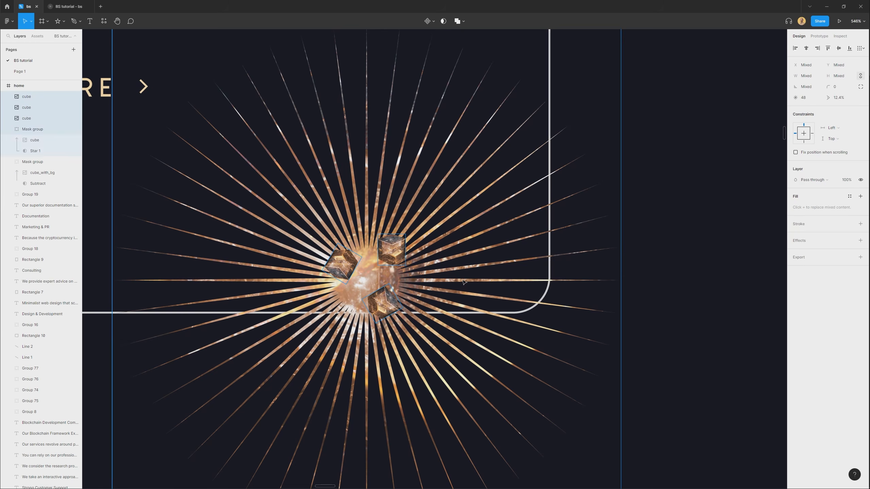
{"action": "key", "text": "ctrl+g"}
{"action": "scroll", "coordinate": [460, 277], "scroll_direction": "down", "scroll_amount": 2}
{"action": "scroll", "coordinate": [461, 277], "scroll_direction": "down", "scroll_amount": 5}
{"action": "left_click", "coordinate": [468, 414]}
Copy the Box cube render together with its cut-out version from the assets frame.
{"action": "left_click_drag", "start_coordinate": [297, 264], "coordinate": [338, 328]}
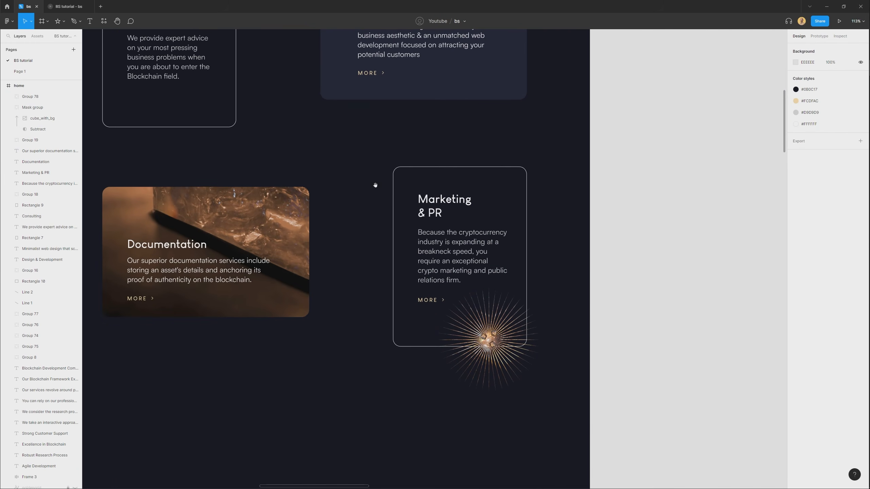
{"action": "left_click_drag", "start_coordinate": [339, 135], "coordinate": [363, 273]}
{"action": "scroll", "coordinate": [363, 274], "scroll_direction": "down", "scroll_amount": 1}
{"action": "left_click_drag", "start_coordinate": [314, 260], "coordinate": [337, 317]}
{"action": "left_click", "coordinate": [399, 227]}
{"action": "left_click_drag", "start_coordinate": [234, 385], "coordinate": [402, 179]}
{"action": "left_click_drag", "start_coordinate": [155, 465], "coordinate": [487, 127]}
{"action": "scroll", "coordinate": [329, 268], "scroll_direction": "down", "scroll_amount": 1}
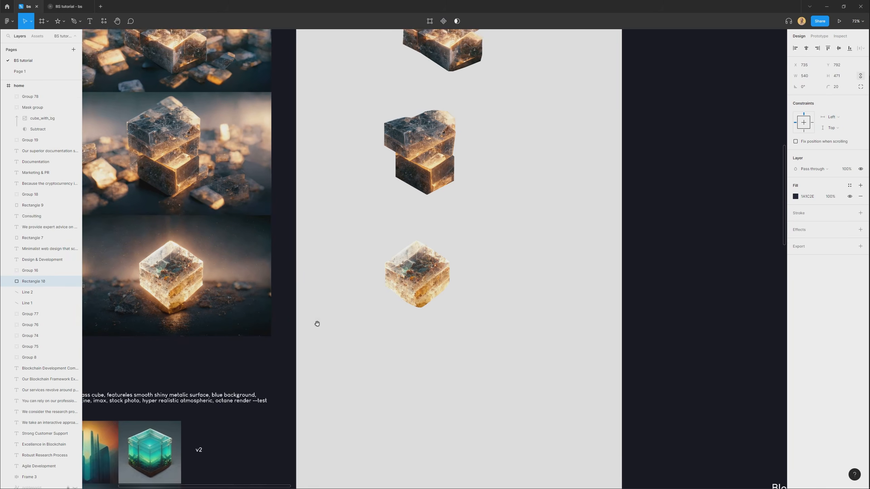
{"action": "left_click_drag", "start_coordinate": [312, 327], "coordinate": [374, 353]}
{"action": "left_click", "coordinate": [222, 304]}
{"action": "left_click_drag", "start_coordinate": [223, 303], "coordinate": [254, 314]}
{"action": "key", "text": "ctrl+z"}
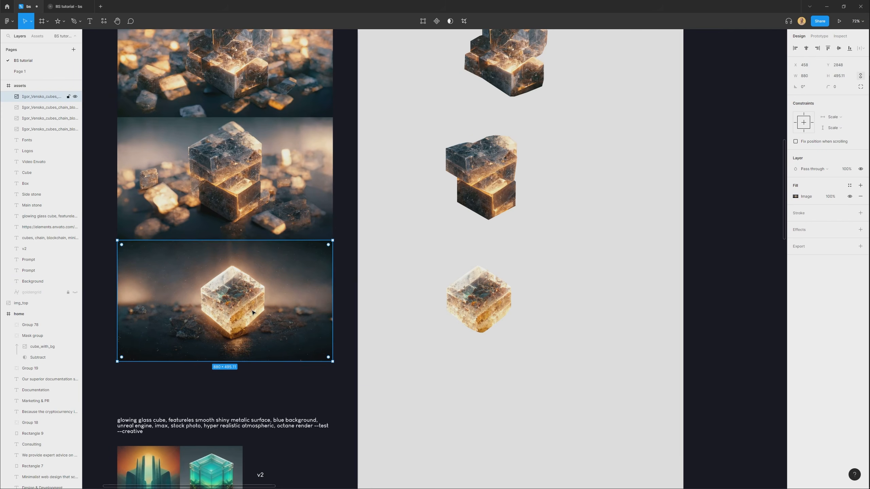
{"action": "left_click", "coordinate": [491, 310], "text": "shift"}
{"action": "scroll", "coordinate": [383, 356], "scroll_direction": "down", "scroll_amount": 2}
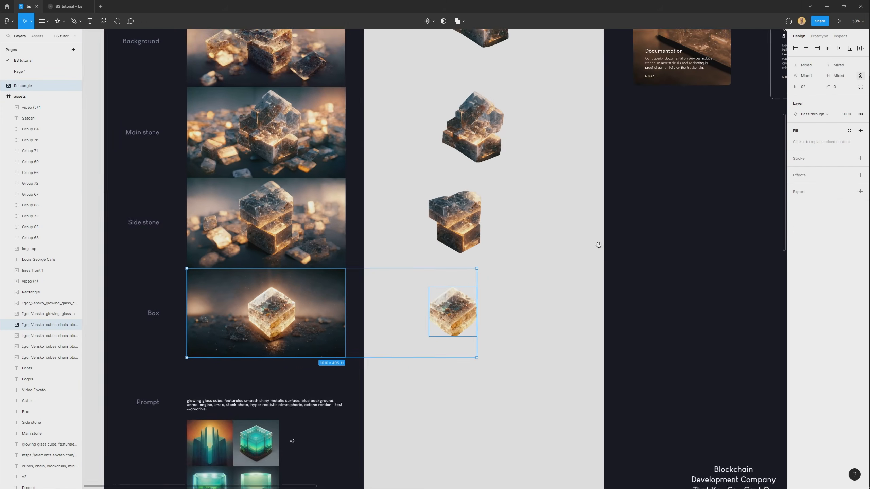
Paste the render and cut-out above the Design & Development card's rectangle and align their horizontal centres.
{"action": "left_click_drag", "start_coordinate": [603, 247], "coordinate": [492, 287]}
{"action": "left_click_drag", "start_coordinate": [646, 181], "coordinate": [429, 354]}
{"action": "scroll", "coordinate": [475, 137], "scroll_direction": "up", "scroll_amount": 4}
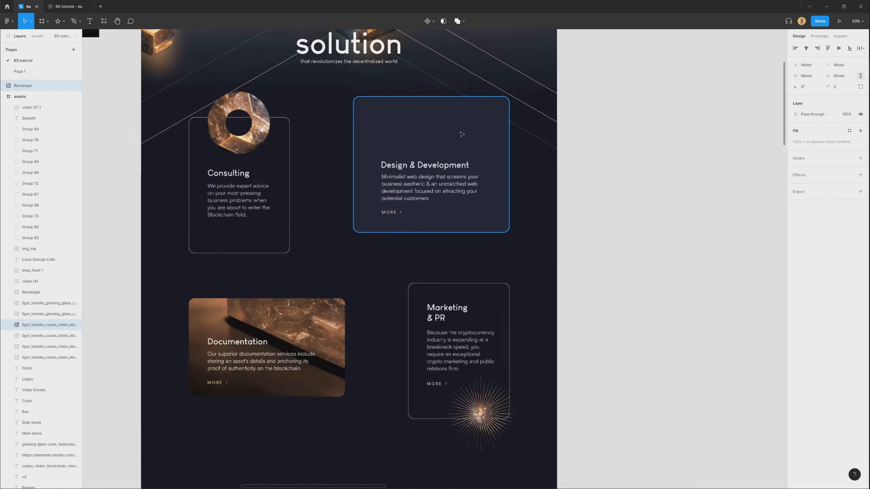
{"action": "left_click", "coordinate": [478, 136]}
{"action": "key", "text": "ctrl+v"}
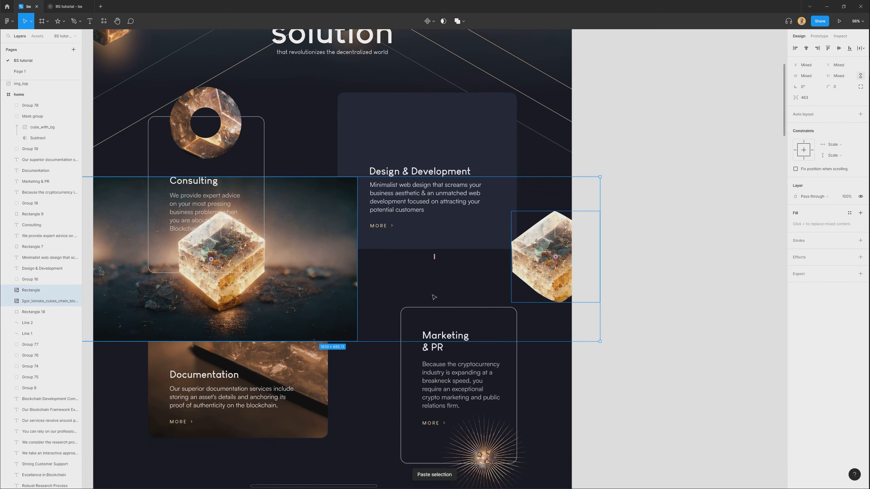
{"action": "key", "text": "alt+h"}
{"action": "scroll", "coordinate": [503, 322], "scroll_direction": "up", "scroll_amount": 2}
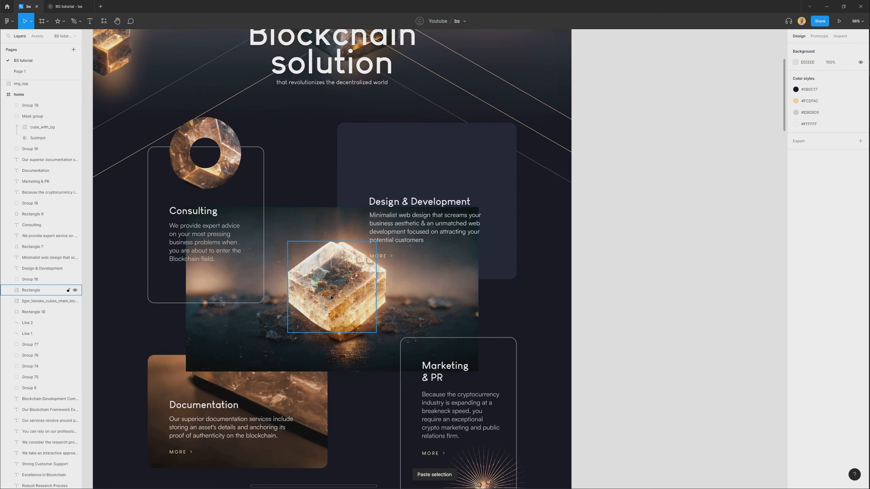
Move both images over the Design & Development card and line up the cut-out exactly with the cube in the render.
{"action": "left_click_drag", "start_coordinate": [428, 295], "coordinate": [506, 156]}
{"action": "scroll", "coordinate": [507, 156], "scroll_direction": "up", "scroll_amount": 5}
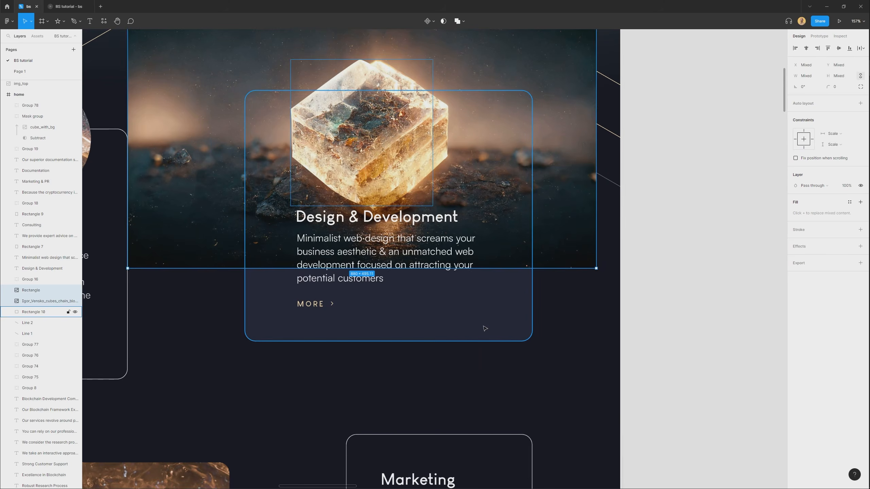
{"action": "left_click", "coordinate": [477, 306]}
{"action": "left_click_drag", "start_coordinate": [477, 307], "coordinate": [474, 321]}
{"action": "left_click_drag", "start_coordinate": [483, 269], "coordinate": [483, 298]}
{"action": "left_click_drag", "start_coordinate": [361, 192], "coordinate": [377, 192]}
{"action": "left_click", "coordinate": [526, 238], "text": "shift"}
{"action": "left_click_drag", "start_coordinate": [531, 236], "coordinate": [518, 210]}
{"action": "left_click", "coordinate": [415, 211]}
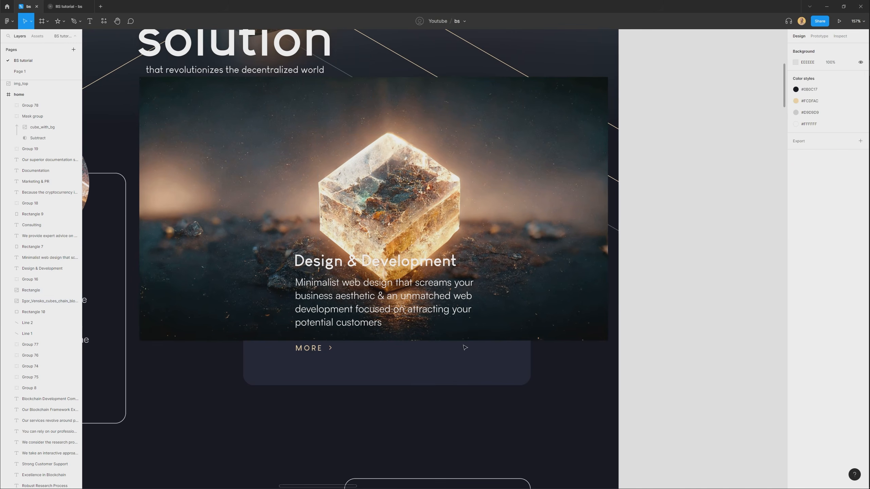
Mask the cube render with the Design & Development card's rounded rectangle.
{"action": "left_click", "coordinate": [518, 327]}
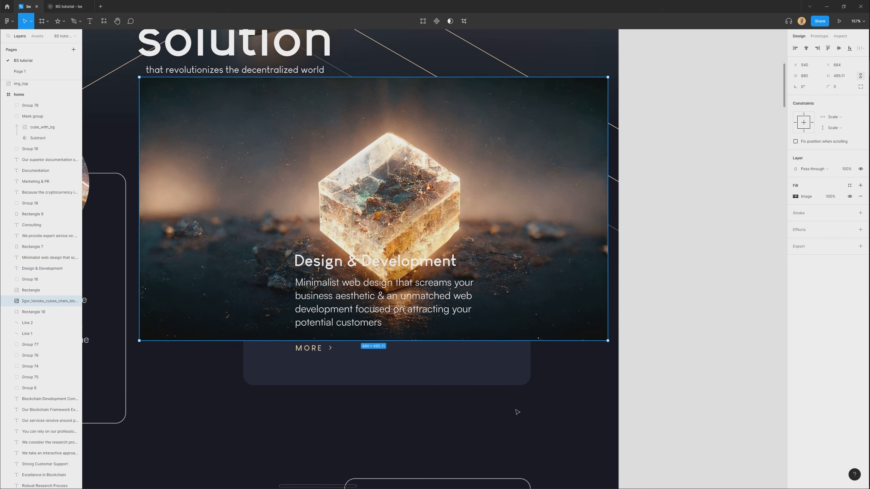
{"action": "left_click", "coordinate": [511, 355]}
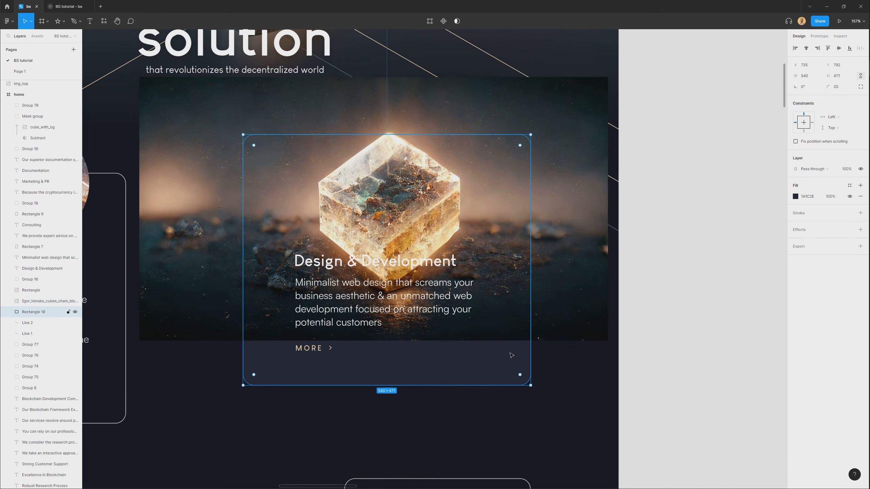
{"action": "left_click", "coordinate": [556, 338], "text": "shift"}
{"action": "right_click", "coordinate": [548, 338]}
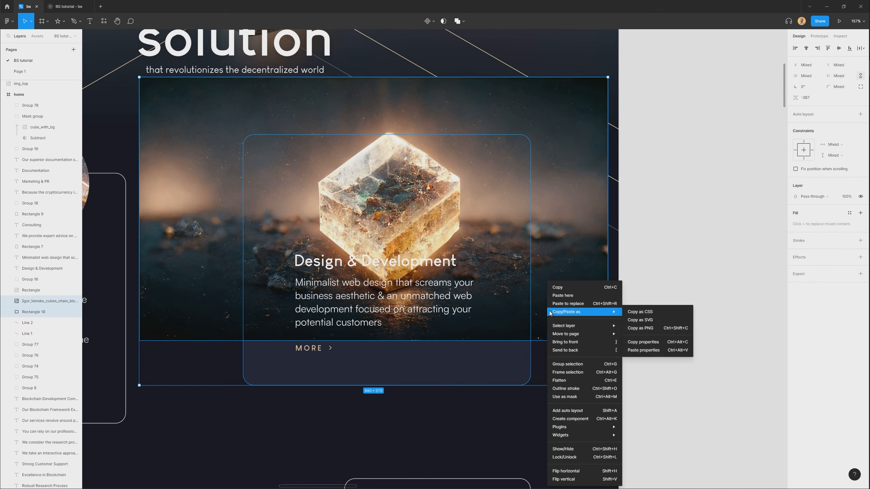
{"action": "left_click", "coordinate": [565, 397]}
{"action": "left_click", "coordinate": [563, 356]}
Scale the masked render and cut-out down together and raise them so the cube protrudes above the card's top edge.
{"action": "left_click", "coordinate": [433, 209]}
{"action": "double_click", "coordinate": [503, 245]}
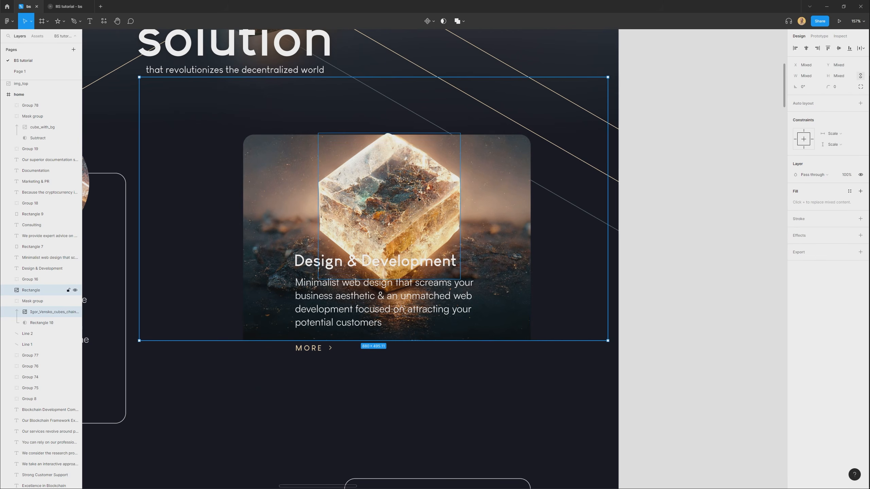
{"action": "left_click", "coordinate": [418, 199], "text": "shift"}
{"action": "left_click_drag", "start_coordinate": [477, 191], "coordinate": [424, 212]}
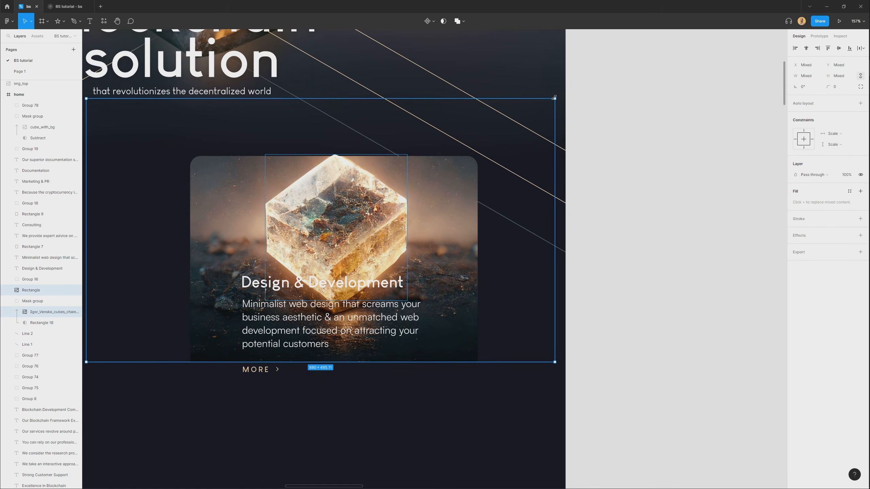
{"action": "left_click_drag", "start_coordinate": [554, 98], "coordinate": [595, 75]}
{"action": "left_click_drag", "start_coordinate": [368, 235], "coordinate": [368, 197]}
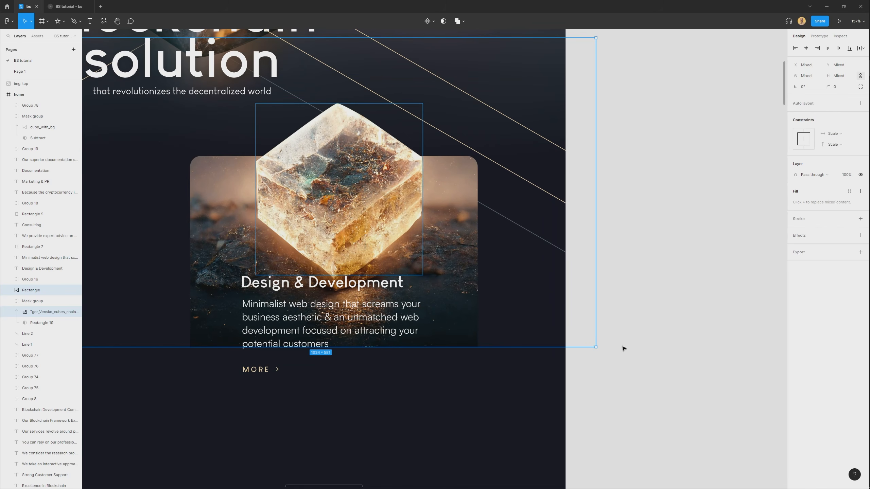
{"action": "left_click_drag", "start_coordinate": [596, 346], "coordinate": [501, 272]}
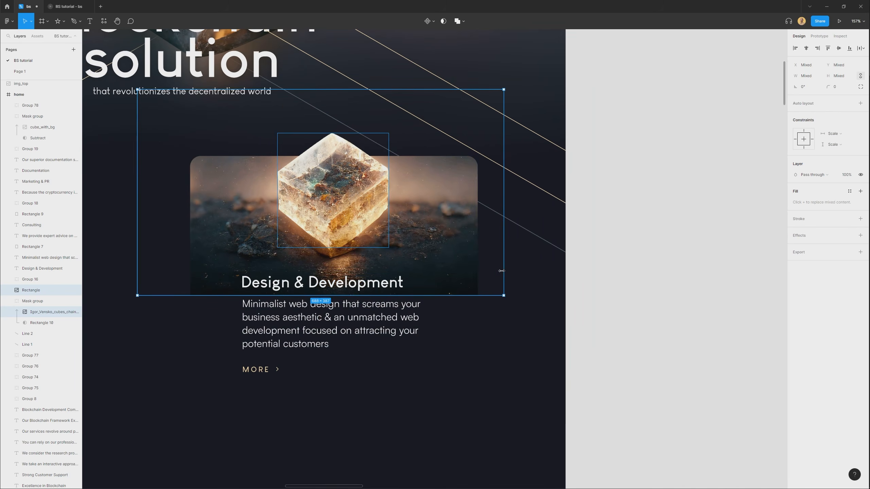
{"action": "scroll", "coordinate": [500, 273], "scroll_direction": "down", "scroll_amount": 2}
{"action": "left_click_drag", "start_coordinate": [426, 253], "coordinate": [456, 247]}
{"action": "left_click_drag", "start_coordinate": [502, 150], "coordinate": [518, 153]}
{"action": "left_click_drag", "start_coordinate": [474, 223], "coordinate": [451, 209]}
{"action": "left_click", "coordinate": [502, 367]}
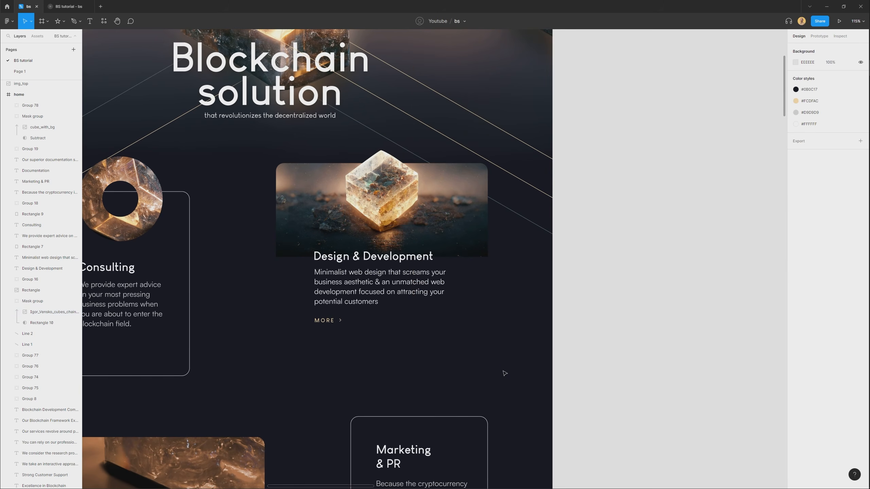
Draw a 616 × 347 px rectangle over the text area of the Design & Development card.
{"action": "left_click_drag", "start_coordinate": [503, 367], "coordinate": [544, 314]}
{"action": "double_click", "coordinate": [514, 278]}
{"action": "left_click_drag", "start_coordinate": [506, 263], "coordinate": [499, 289]}
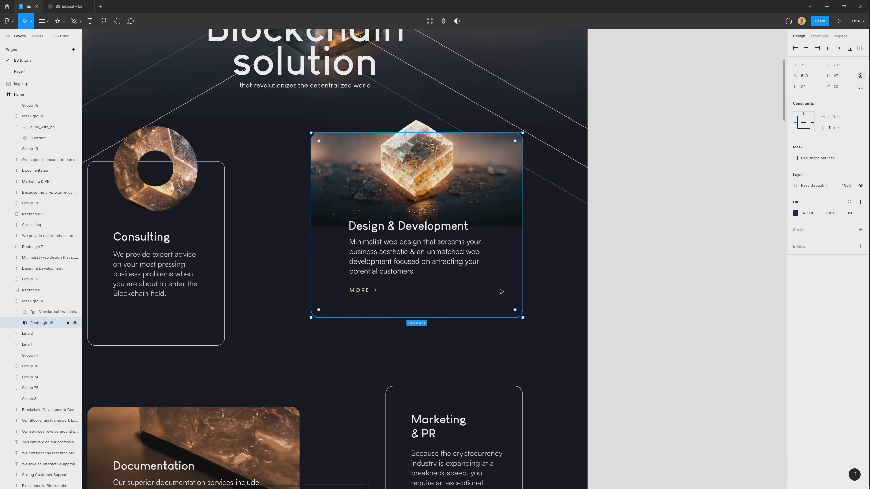
{"action": "scroll", "coordinate": [501, 288], "scroll_direction": "up", "scroll_amount": 3}
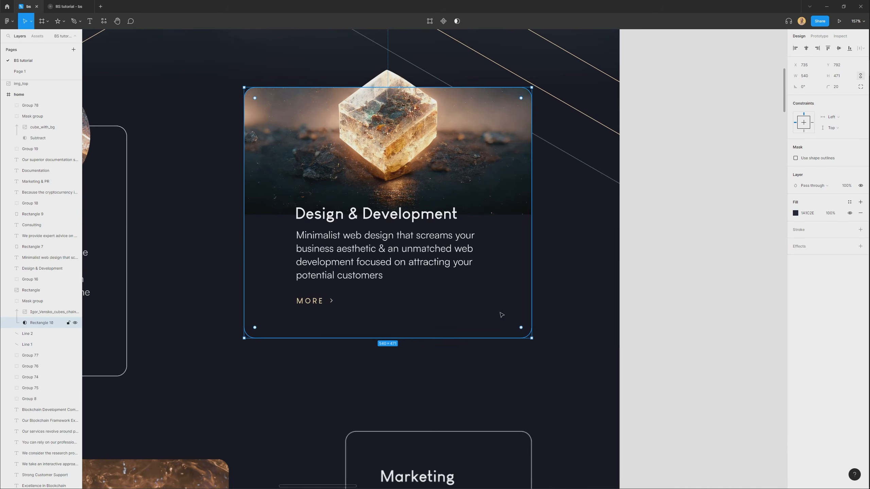
{"action": "left_click", "coordinate": [495, 382]}
{"action": "key", "text": "r"}
{"action": "left_click_drag", "start_coordinate": [214, 365], "coordinate": [541, 180]}
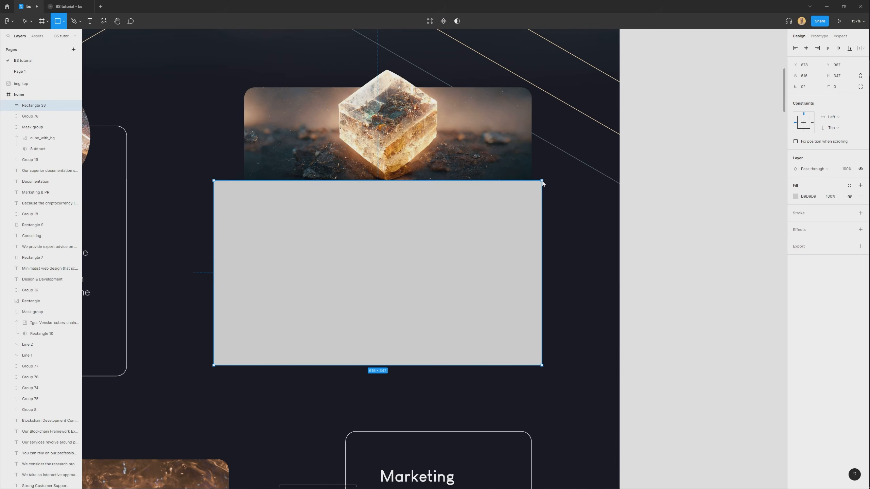
Move the new rectangle into the card's mask group and place it behind the cube render.
{"action": "key", "text": "ctrl+x"}
{"action": "left_click", "coordinate": [497, 188], "text": "ctrl"}
{"action": "key", "text": "ctrl+v"}
{"action": "left_click_drag", "start_coordinate": [346, 170], "coordinate": [337, 219]}
{"action": "key", "text": "ctrl+["}
Fill the rectangle with the dark colour 000403 sampled from the render's lower edge.
{"action": "scroll", "coordinate": [224, 267], "scroll_direction": "up", "scroll_amount": 5}
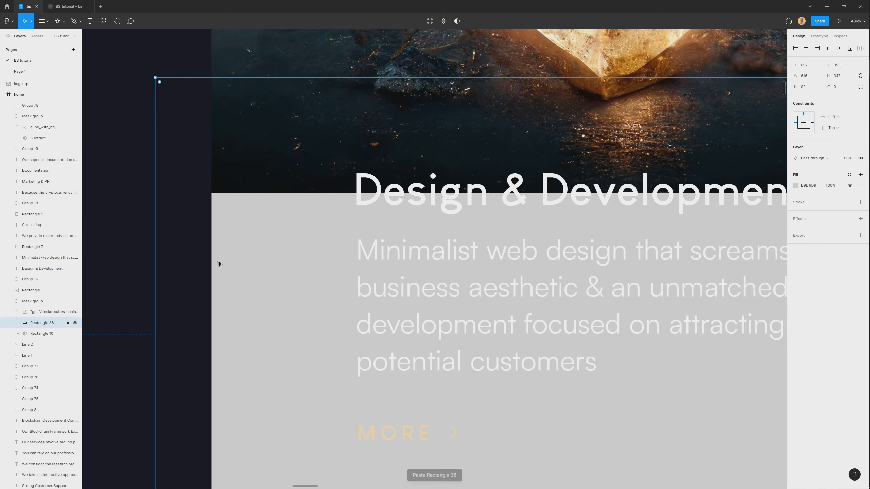
{"action": "key", "text": "i"}
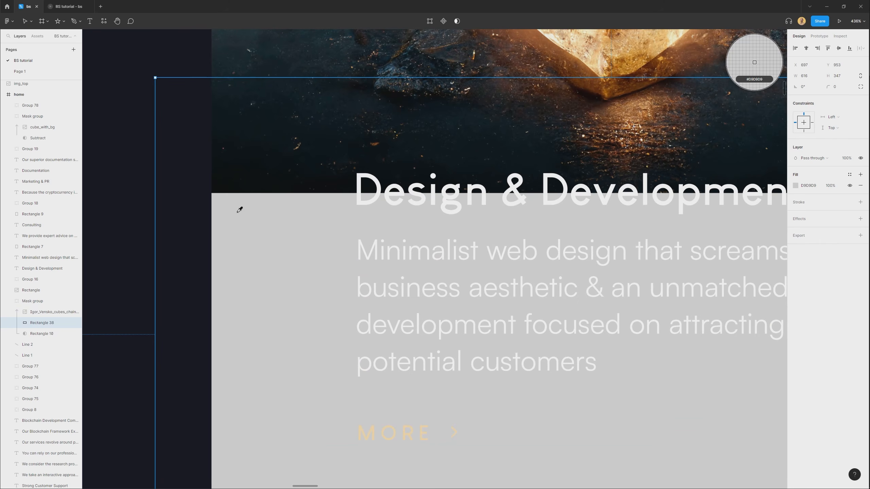
{"action": "left_click", "coordinate": [247, 191]}
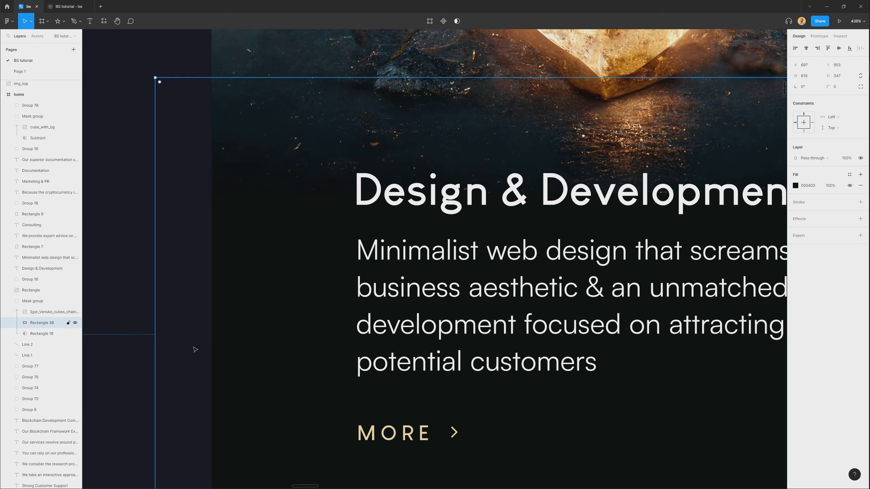
{"action": "scroll", "coordinate": [192, 314], "scroll_direction": "down", "scroll_amount": 6}
{"action": "left_click", "coordinate": [485, 406]}
{"action": "left_click_drag", "start_coordinate": [434, 386], "coordinate": [545, 285]}
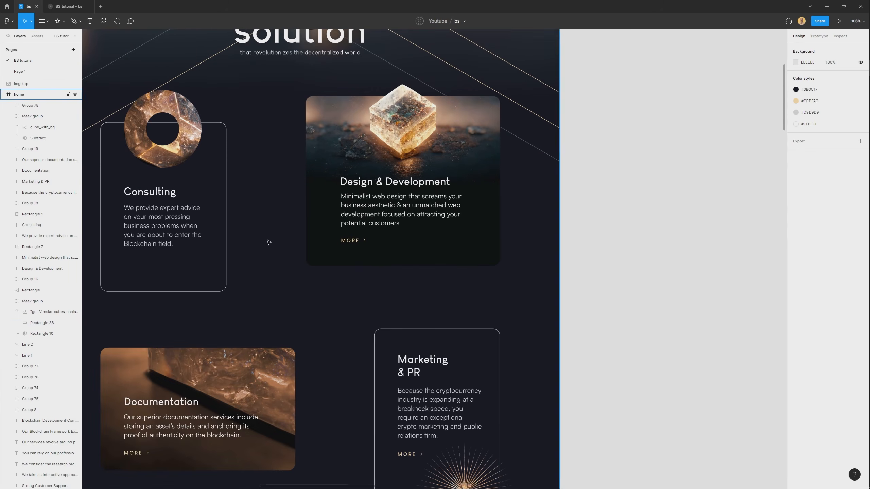
Try shifting the masked background and cube cut-out of the Design & Development card vertically against its text.
{"action": "scroll", "coordinate": [268, 246], "scroll_direction": "up", "scroll_amount": 2}
{"action": "left_click_drag", "start_coordinate": [280, 293], "coordinate": [307, 308]}
{"action": "left_click_drag", "start_coordinate": [577, 322], "coordinate": [522, 357]}
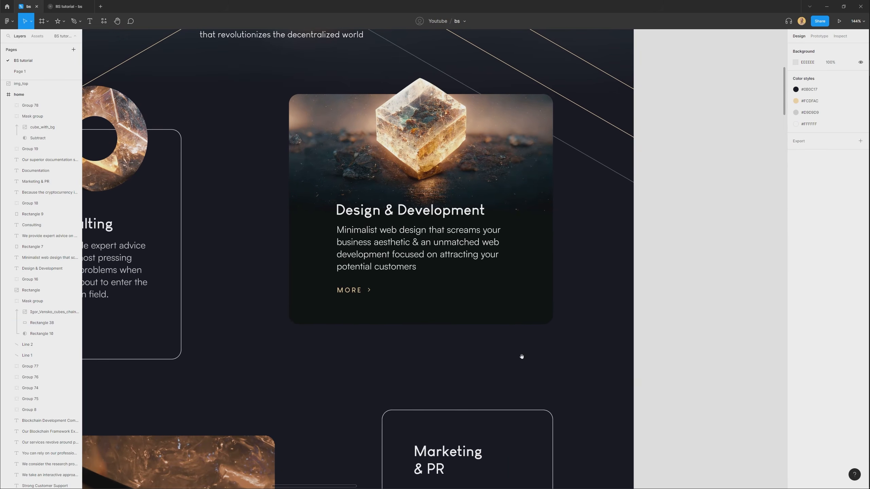
{"action": "scroll", "coordinate": [377, 373], "scroll_direction": "down", "scroll_amount": 3}
{"action": "left_click_drag", "start_coordinate": [352, 381], "coordinate": [373, 365]}
{"action": "scroll", "coordinate": [550, 219], "scroll_direction": "up", "scroll_amount": 1}
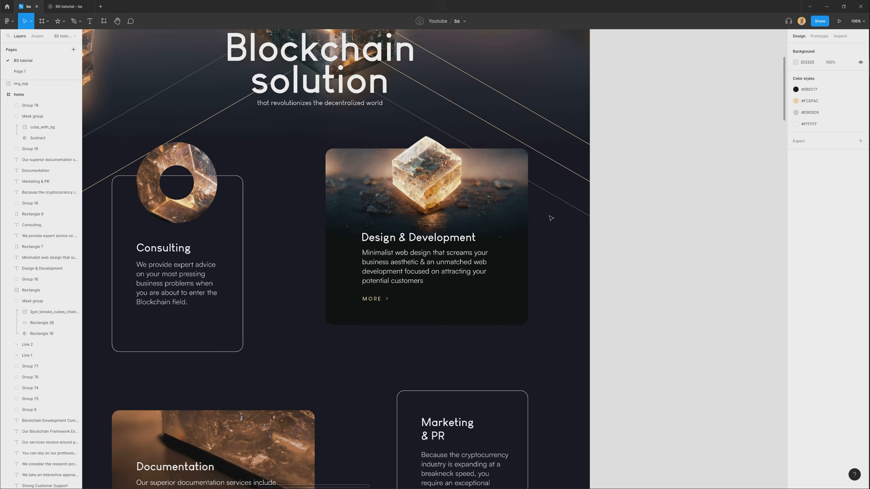
{"action": "left_click", "coordinate": [446, 180]}
{"action": "left_click", "coordinate": [504, 222], "text": "shift"}
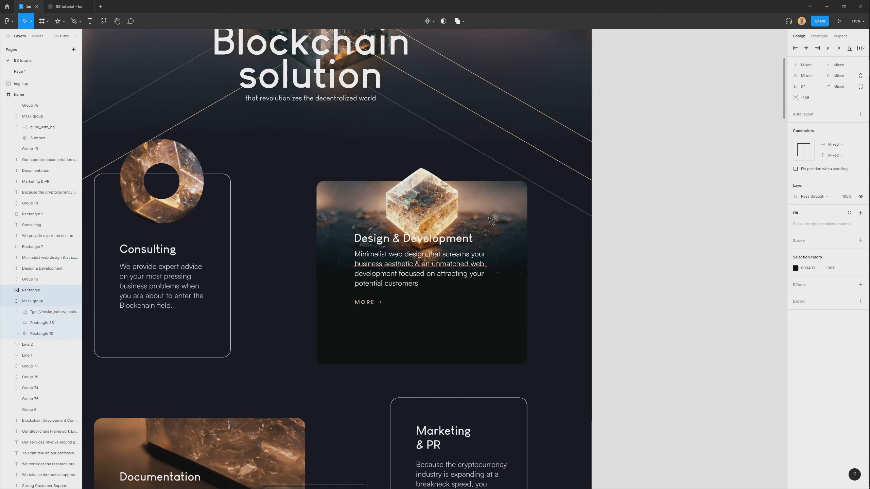
{"action": "double_click", "coordinate": [497, 192]}
{"action": "left_click", "coordinate": [432, 176], "text": "shift"}
{"action": "mouse_move", "coordinate": [507, 178]}
{"action": "left_mouse_down"}
{"action": "mouse_move", "coordinate": [507, 205]}
{"action": "mouse_move", "coordinate": [508, 151]}
{"action": "mouse_move", "coordinate": [508, 161]}
{"action": "left_mouse_up"}
Move the Design & Development heading, paragraph and MORE link up together, closer to the cube.
{"action": "left_click", "coordinate": [416, 264]}
{"action": "left_click", "coordinate": [394, 239], "text": "shift"}
{"action": "left_click", "coordinate": [367, 302], "text": "shift"}
{"action": "left_click_drag", "start_coordinate": [367, 301], "coordinate": [386, 246]}
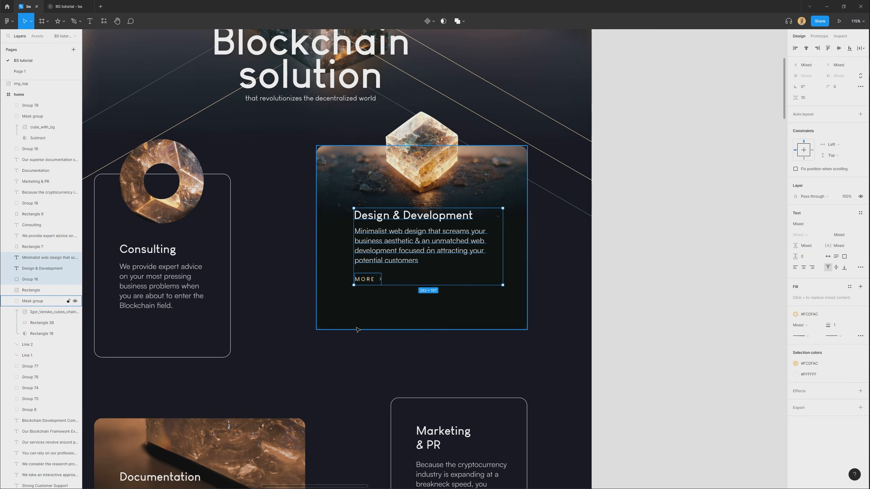
Shorten the mask rectangle of the Design & Development card from below to 540 × 409 px.
{"action": "left_click", "coordinate": [344, 319]}
{"action": "left_click", "coordinate": [41, 334]}
{"action": "left_click_drag", "start_coordinate": [436, 330], "coordinate": [435, 299]}
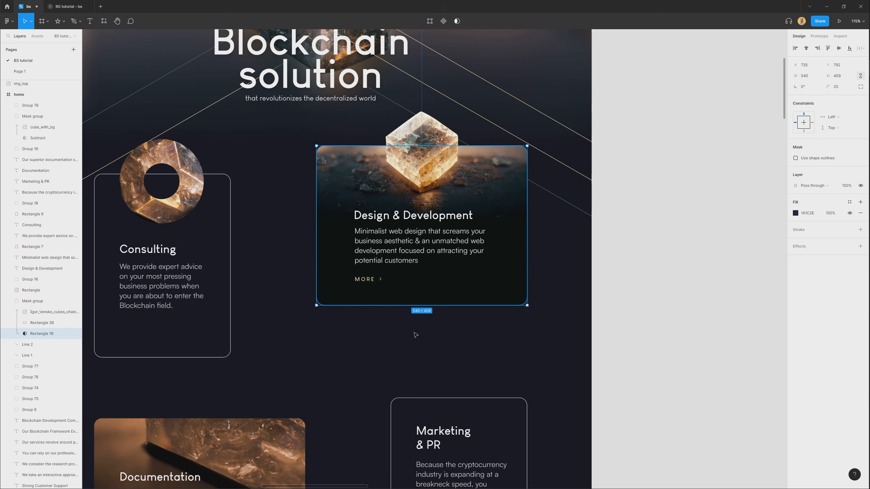
Move the whole Design & Development card with its cube and text down slightly and group its elements.
{"action": "left_click", "coordinate": [421, 254]}
{"action": "left_click_drag", "start_coordinate": [416, 323], "coordinate": [433, 198]}
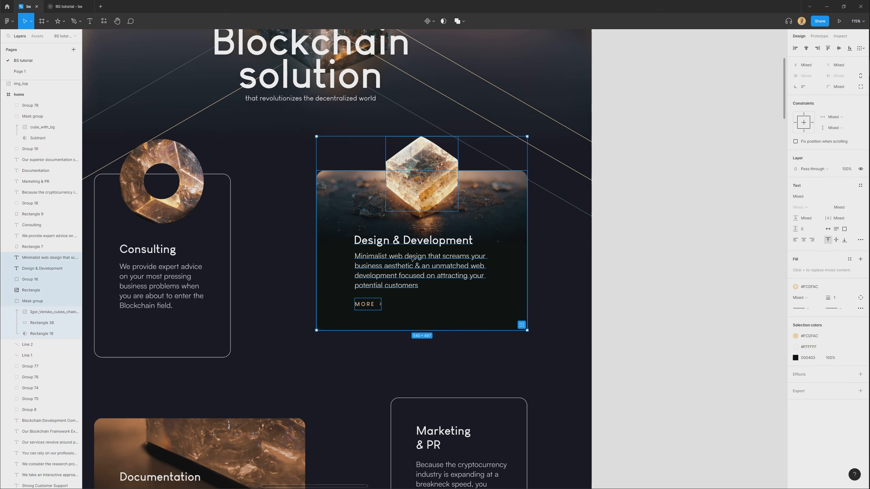
{"action": "key", "text": "ctrl+g"}
{"action": "left_click", "coordinate": [612, 319]}
Copy the diagonal lines group from the hero and paste it into the home frame below the service cards.
{"action": "scroll", "coordinate": [499, 337], "scroll_direction": "down", "scroll_amount": 3}
{"action": "left_click_drag", "start_coordinate": [498, 338], "coordinate": [509, 300]}
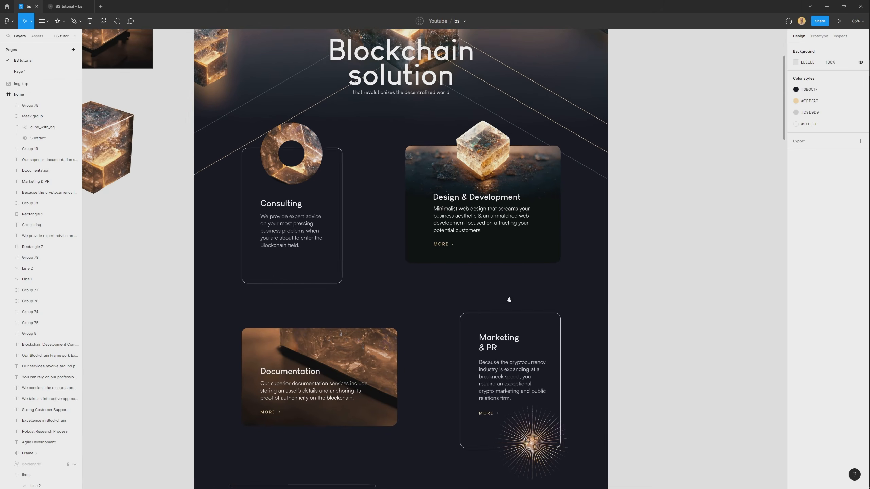
{"action": "mouse_move", "coordinate": [405, 319]}
{"action": "left_mouse_down"}
{"action": "mouse_move", "coordinate": [406, 291]}
{"action": "mouse_move", "coordinate": [413, 305]}
{"action": "left_mouse_up"}
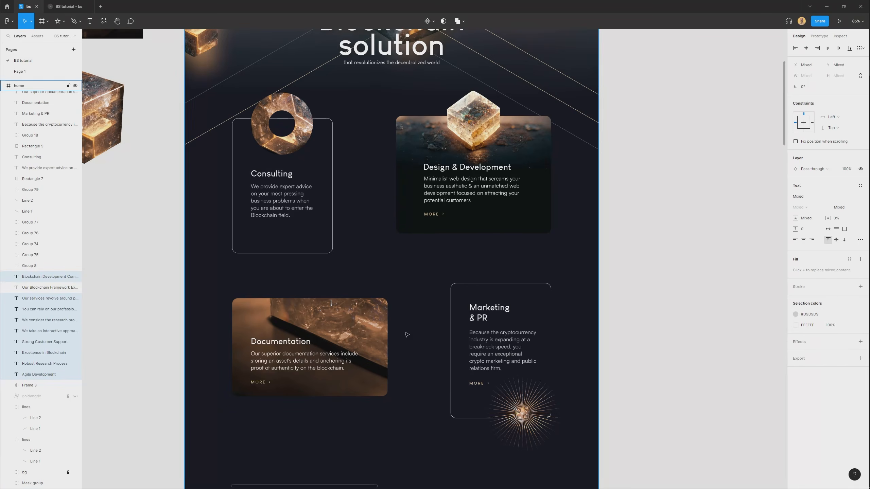
{"action": "scroll", "coordinate": [406, 334], "scroll_direction": "down", "scroll_amount": 1}
{"action": "left_click_drag", "start_coordinate": [390, 404], "coordinate": [390, 278]}
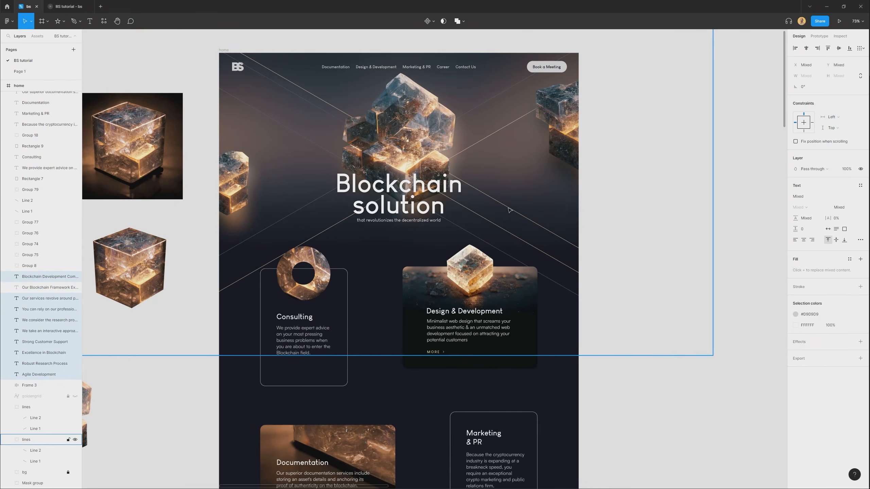
{"action": "left_click", "coordinate": [509, 210]}
{"action": "scroll", "coordinate": [445, 245], "scroll_direction": "down", "scroll_amount": 2}
{"action": "left_click_drag", "start_coordinate": [445, 245], "coordinate": [442, 60]}
{"action": "left_click_drag", "start_coordinate": [391, 445], "coordinate": [432, 266]}
{"action": "left_click", "coordinate": [444, 360]}
{"action": "scroll", "coordinate": [444, 360], "scroll_direction": "up", "scroll_amount": 2}
{"action": "key", "text": "ctrl+v"}
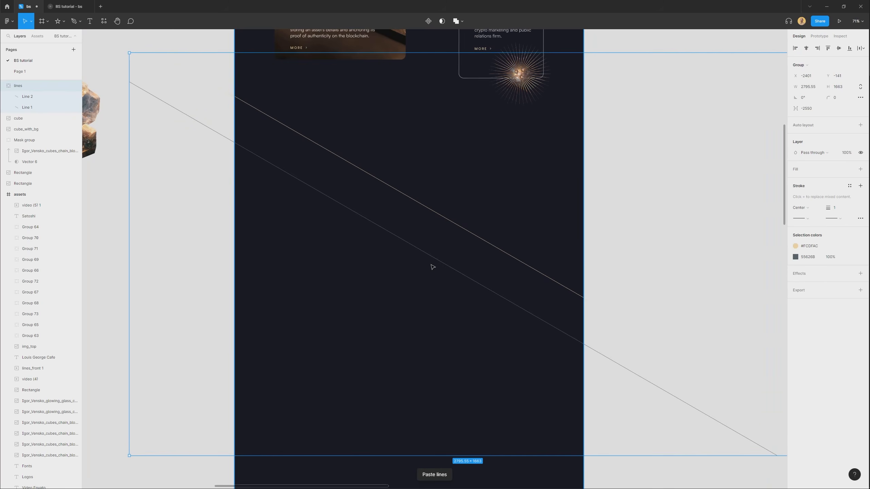
{"action": "key", "text": "Delete"}
{"action": "key", "text": "ctrl+z"}
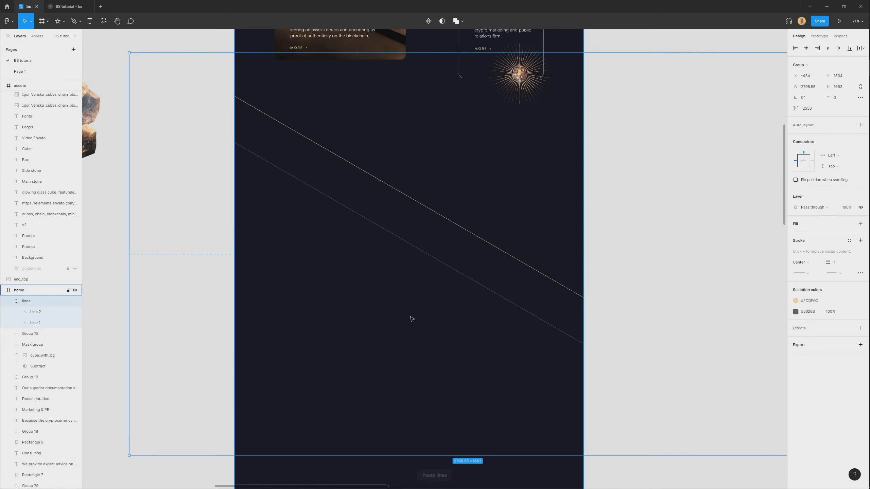
Reposition the pasted lines group so it crosses the empty area just below the Documentation and Marketing & PR cards.
{"action": "left_click_drag", "start_coordinate": [460, 243], "coordinate": [444, 230]}
{"action": "left_click_drag", "start_coordinate": [446, 230], "coordinate": [438, 259]}
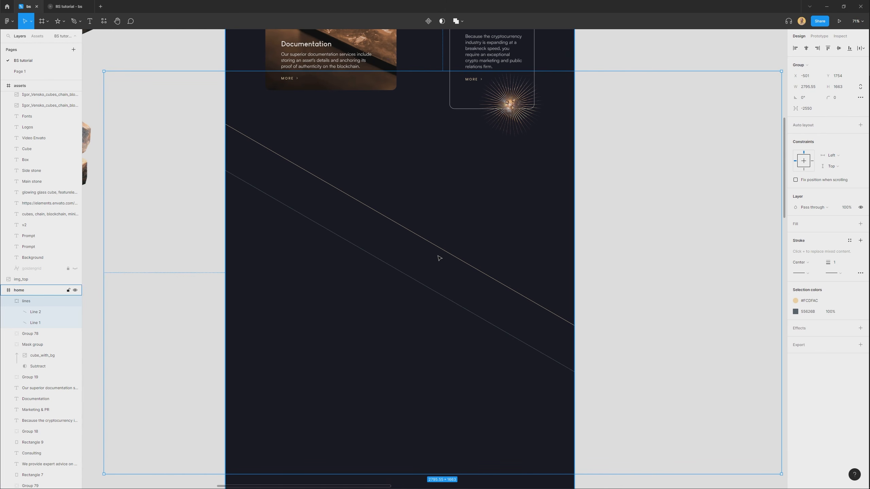
{"action": "left_click_drag", "start_coordinate": [440, 258], "coordinate": [456, 200]}
Move the Blockchain Development Company heading and its four feature text blocks up onto the pasted diagonal lines.
{"action": "scroll", "coordinate": [456, 200], "scroll_direction": "down", "scroll_amount": 3}
{"action": "left_click_drag", "start_coordinate": [437, 328], "coordinate": [430, 279]}
{"action": "left_click", "coordinate": [435, 331]}
{"action": "left_click_drag", "start_coordinate": [439, 366], "coordinate": [432, 304]}
{"action": "left_click_drag", "start_coordinate": [337, 270], "coordinate": [478, 408]}
{"action": "left_click_drag", "start_coordinate": [431, 347], "coordinate": [431, 74]}
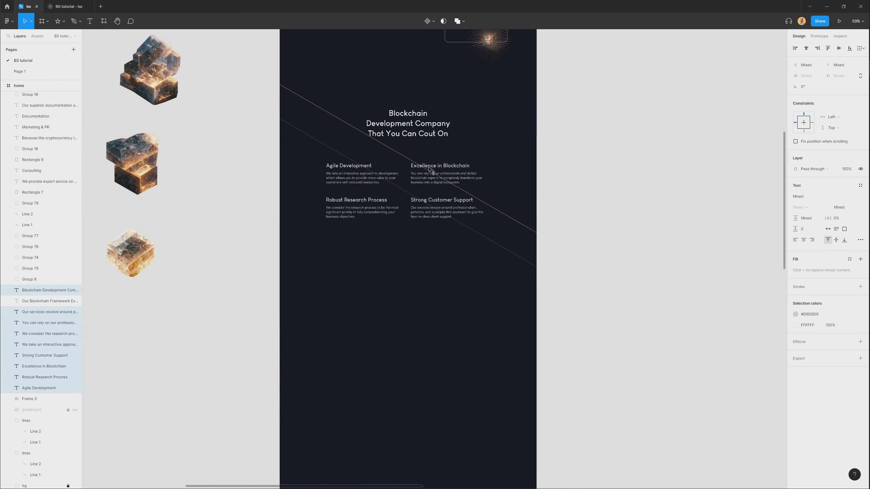
{"action": "scroll", "coordinate": [432, 271], "scroll_direction": "up", "scroll_amount": 3}
{"action": "left_click_drag", "start_coordinate": [431, 329], "coordinate": [433, 305]}
{"action": "scroll", "coordinate": [433, 309], "scroll_direction": "up", "scroll_amount": 3}
{"action": "left_click", "coordinate": [566, 265]}
With the layout grid shown, draw a 1110 × 790 px rectangle across all columns over the feature texts, with corner radius 20.
{"action": "key", "text": "ctrl+shift+4"}
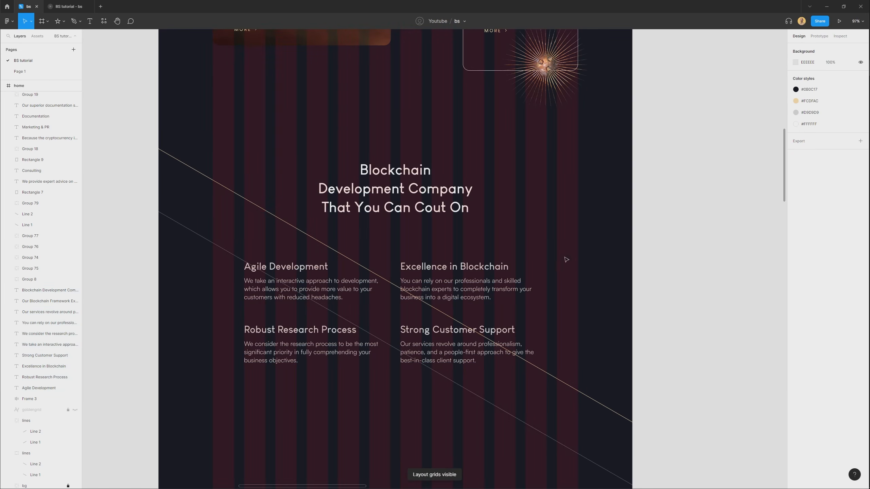
{"action": "key", "text": "r"}
{"action": "mouse_move", "coordinate": [212, 137]}
{"action": "left_mouse_down"}
{"action": "mouse_move", "coordinate": [557, 425]}
{"action": "mouse_move", "coordinate": [576, 397]}
{"action": "left_mouse_up"}
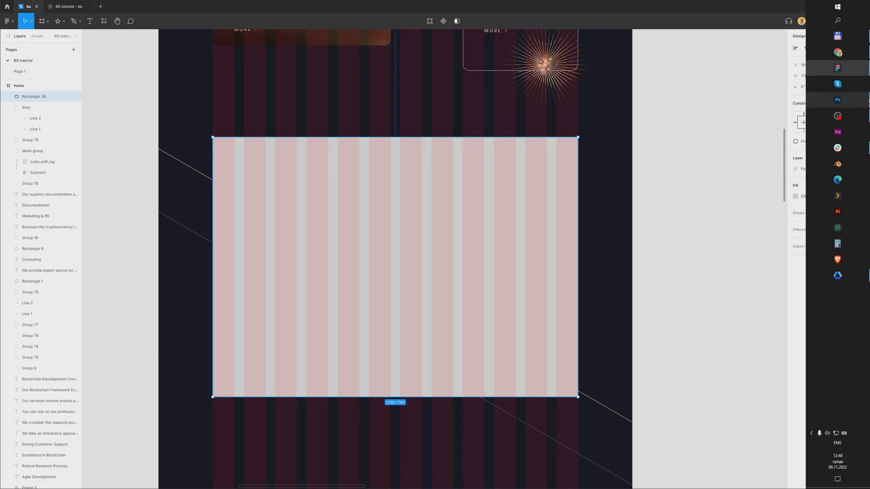
{"action": "left_click", "coordinate": [837, 87]}
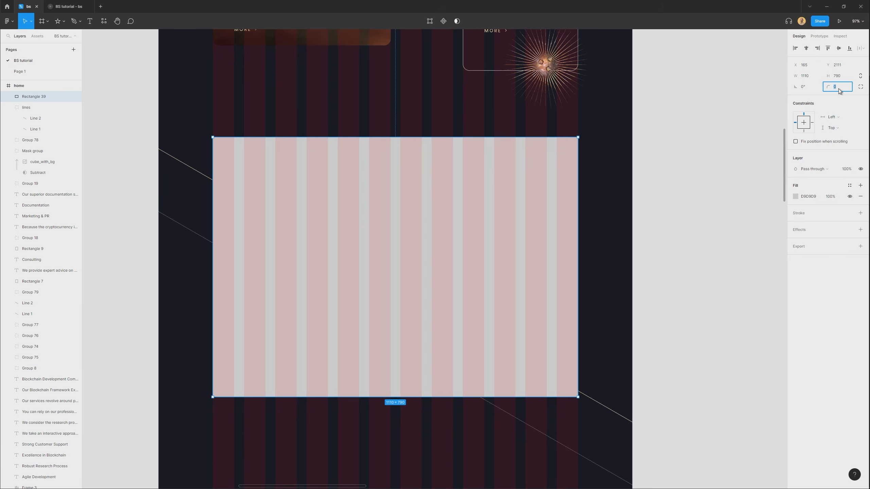
{"action": "key", "text": "Return"}
Place the rectangle behind the texts, directly above the bg layer, and hide the layout grid.
{"action": "key", "text": "ctrl+shift+bracketleft"}
{"action": "key", "text": "ctrl+bracketright"}
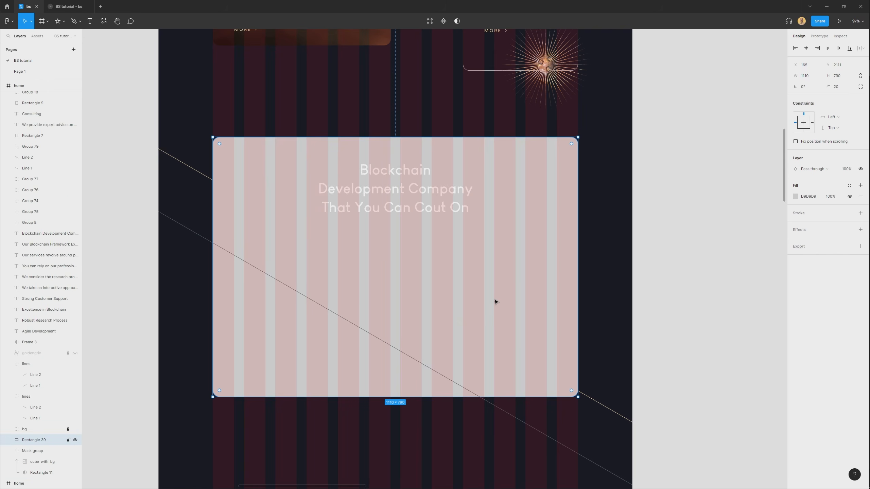
{"action": "key", "text": "ctrl+shift+4"}
{"action": "key", "text": "ctrl+bracketright"}
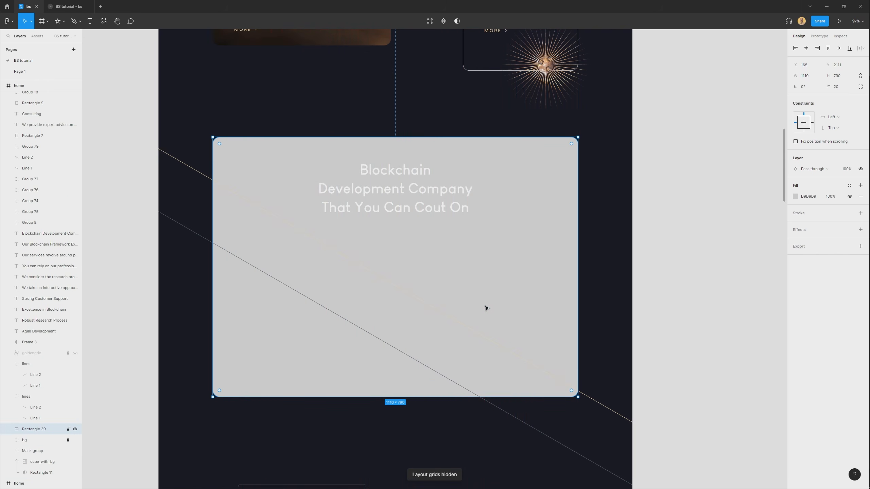
{"action": "scroll", "coordinate": [432, 258], "scroll_direction": "down", "scroll_amount": 3}
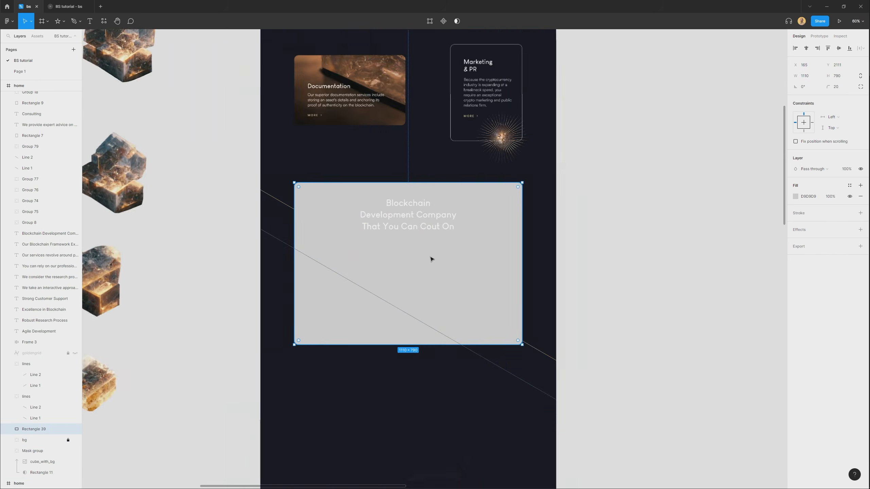
{"action": "left_click", "coordinate": [452, 286]}
{"action": "scroll", "coordinate": [432, 271], "scroll_direction": "up", "scroll_amount": 3}
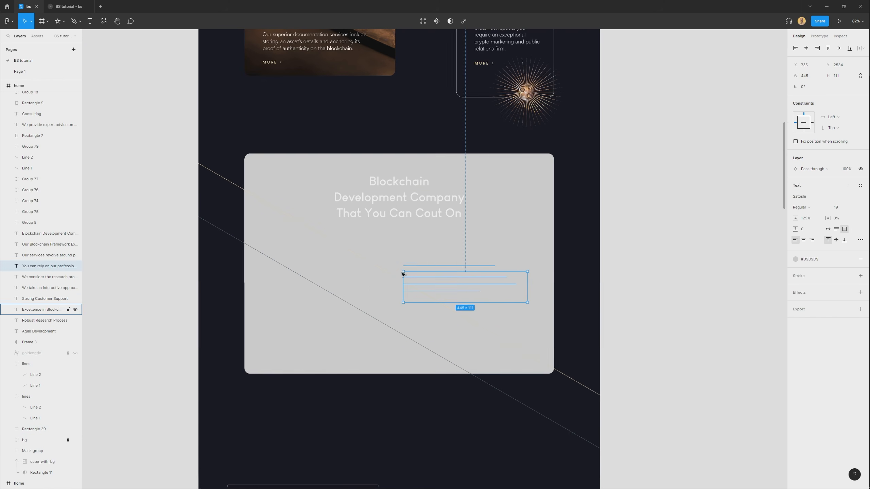
{"action": "left_click", "coordinate": [341, 287], "text": "shift"}
{"action": "left_click", "coordinate": [435, 363]}
{"action": "left_click_drag", "start_coordinate": [490, 154], "coordinate": [495, 372]}
{"action": "key", "text": "ctrl+z"}
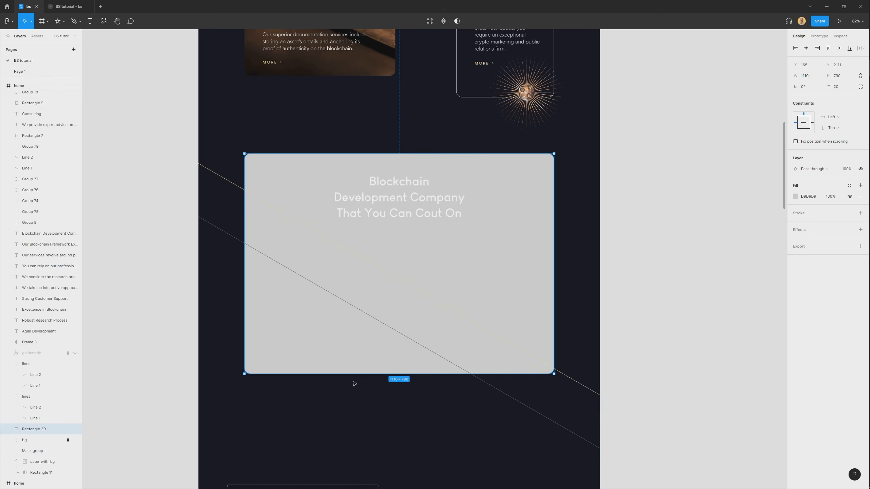
Lock the large grey rectangle and the diagonal lines group crossing it.
{"action": "key", "text": "ctrl+shift+l"}
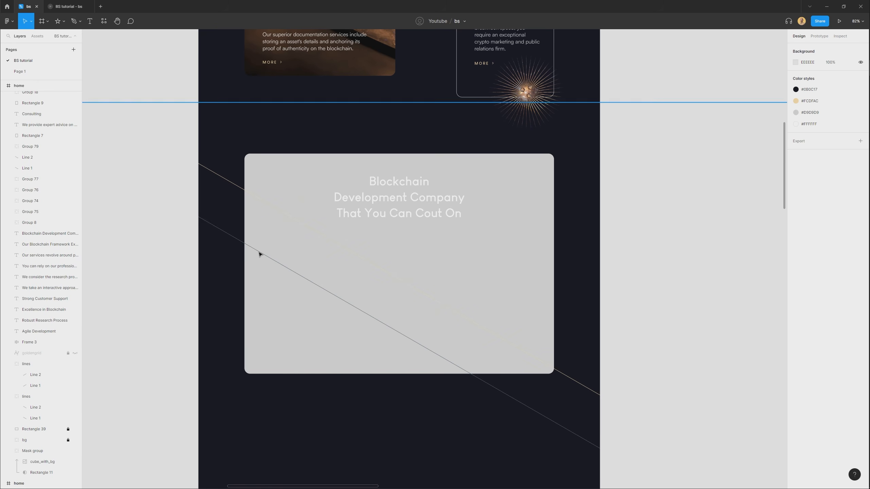
{"action": "left_click", "coordinate": [259, 254]}
{"action": "key", "text": "ctrl+shift+l"}
Apply the dark #0B0C17 colour style to the four feature titles and their paragraphs.
{"action": "left_click_drag", "start_coordinate": [278, 399], "coordinate": [536, 243]}
{"action": "key", "text": "ctrl+z"}
{"action": "left_click", "coordinate": [850, 259]}
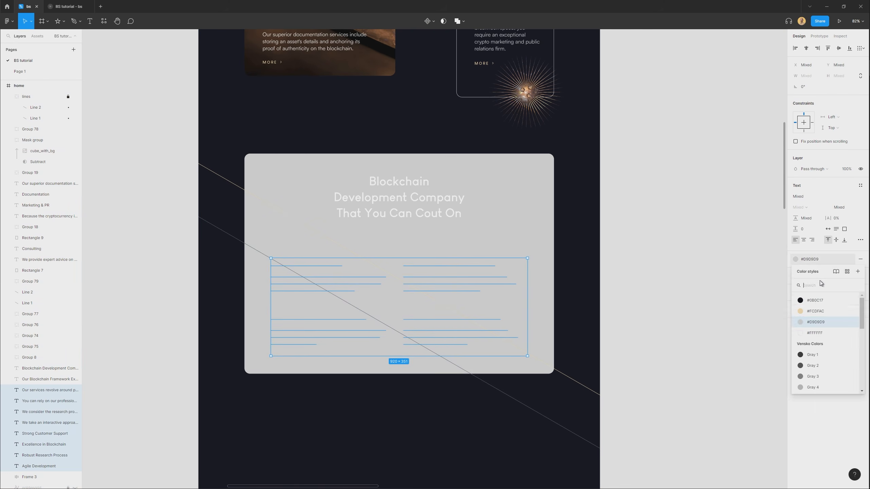
{"action": "left_click", "coordinate": [815, 301]}
{"action": "left_click", "coordinate": [407, 219]}
{"action": "left_click", "coordinate": [542, 239]}
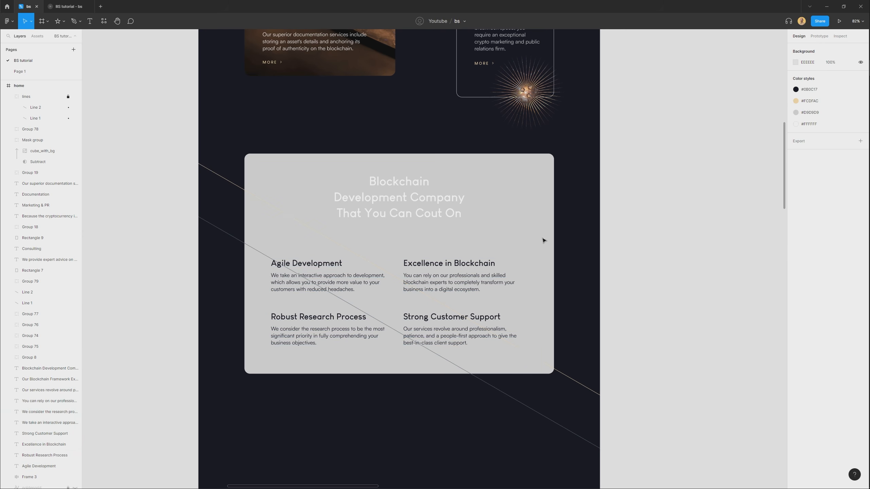
Duplicate the large grey rectangle in place and shorten the copy to 297 px high behind the section heading.
{"action": "right_click", "coordinate": [521, 215], "text": "ctrl"}
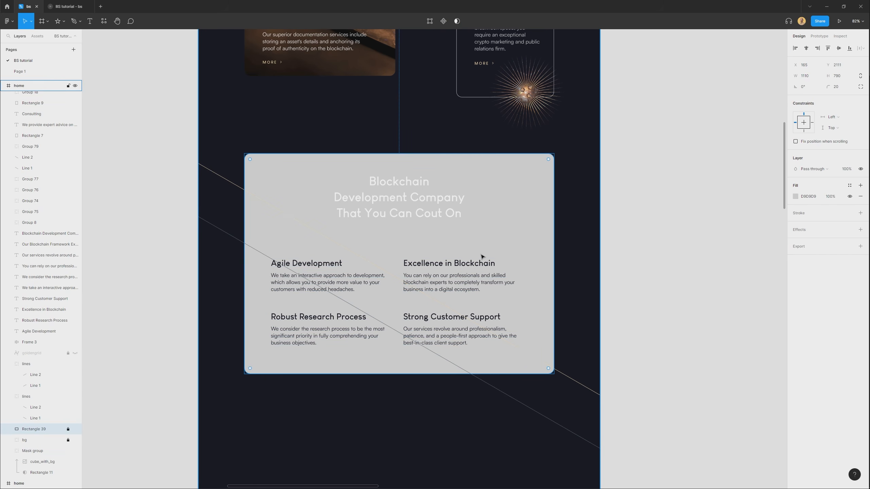
{"action": "key", "text": "ctrl+v"}
{"action": "scroll", "coordinate": [390, 231], "scroll_direction": "up", "scroll_amount": 2}
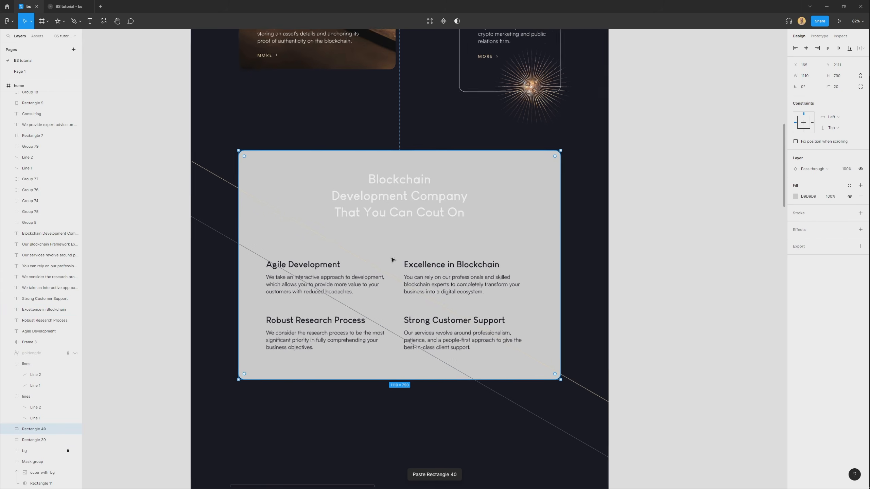
{"action": "left_click_drag", "start_coordinate": [408, 395], "coordinate": [409, 237]}
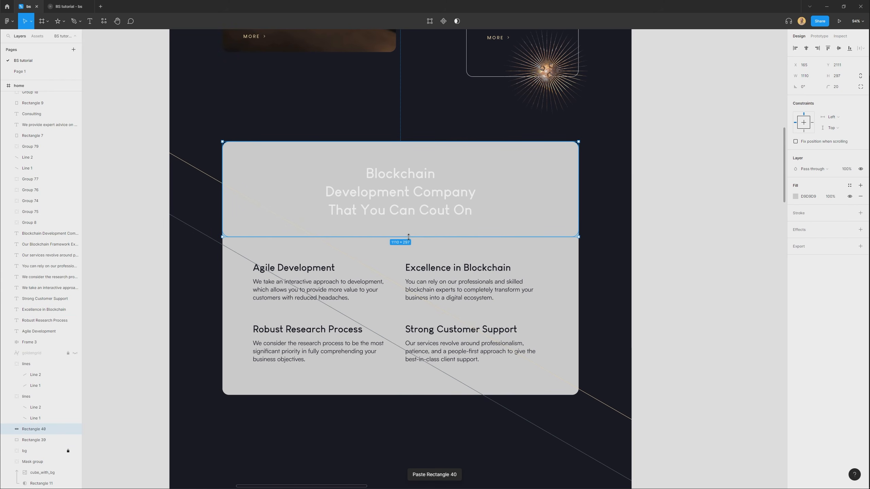
Fill the shortened rectangle with pink FEB2B2 and extend its lower edge to a height of 312 px.
{"action": "left_click", "coordinate": [796, 196]}
{"action": "left_click_drag", "start_coordinate": [771, 208], "coordinate": [730, 208]}
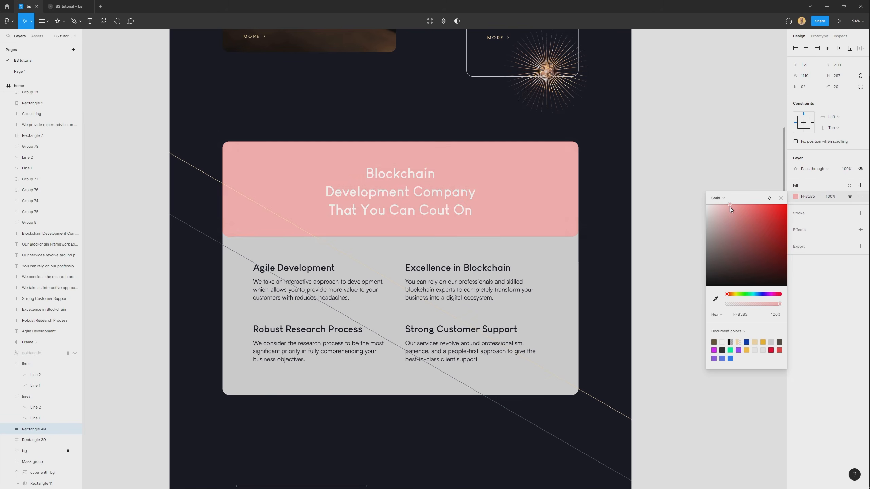
{"action": "left_click", "coordinate": [708, 172]}
{"action": "scroll", "coordinate": [565, 239], "scroll_direction": "up", "scroll_amount": 3}
{"action": "left_click", "coordinate": [397, 256]}
{"action": "mouse_move", "coordinate": [397, 259]}
{"action": "left_mouse_down"}
{"action": "mouse_move", "coordinate": [398, 273]}
{"action": "mouse_move", "coordinate": [398, 265]}
{"action": "left_mouse_up"}
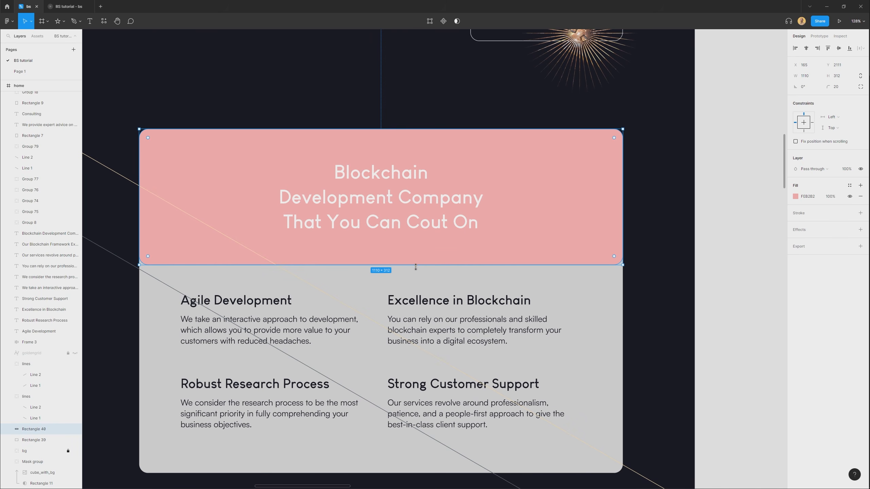
Set the pink rectangle's bottom-right corner radius to 0.
{"action": "scroll", "coordinate": [629, 262], "scroll_direction": "up", "scroll_amount": 4}
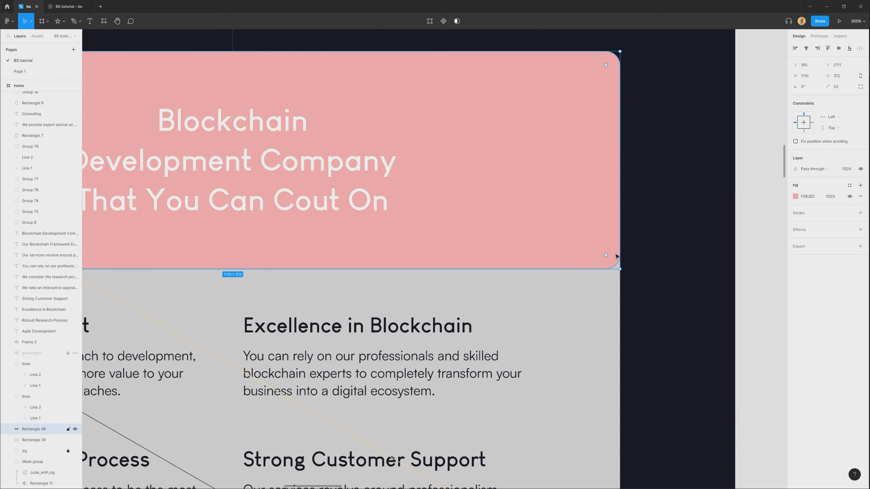
{"action": "left_click_drag", "start_coordinate": [607, 258], "coordinate": [648, 298]}
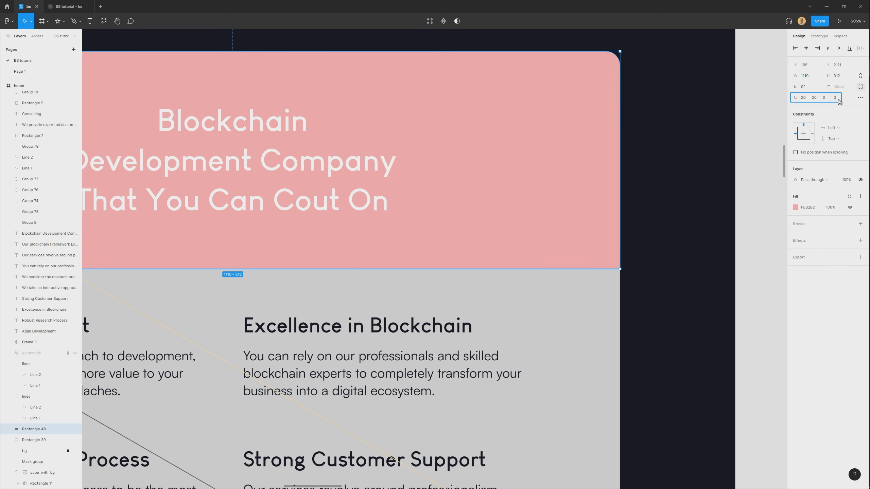
Copy the first stone cubes image from the assets frame and paste it on the landing page just above the pink header rectangle.
{"action": "scroll", "coordinate": [769, 254], "scroll_direction": "down", "scroll_amount": 10}
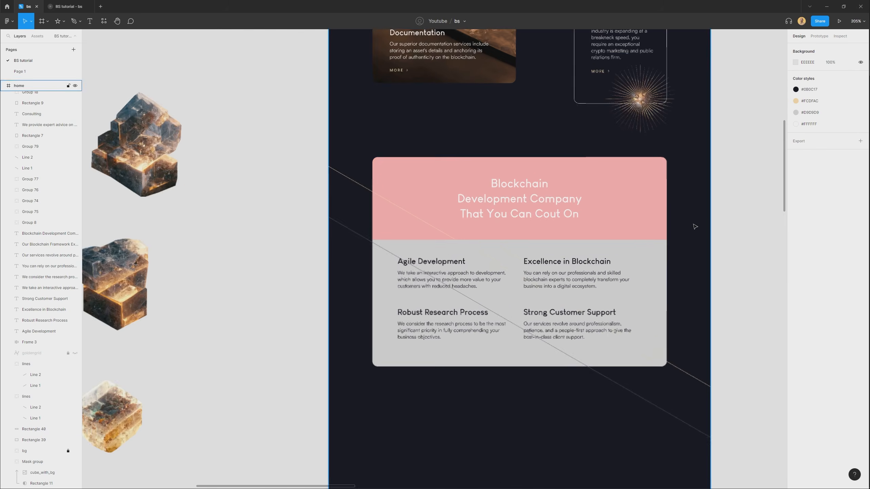
{"action": "scroll", "coordinate": [402, 222], "scroll_direction": "left", "scroll_amount": 5}
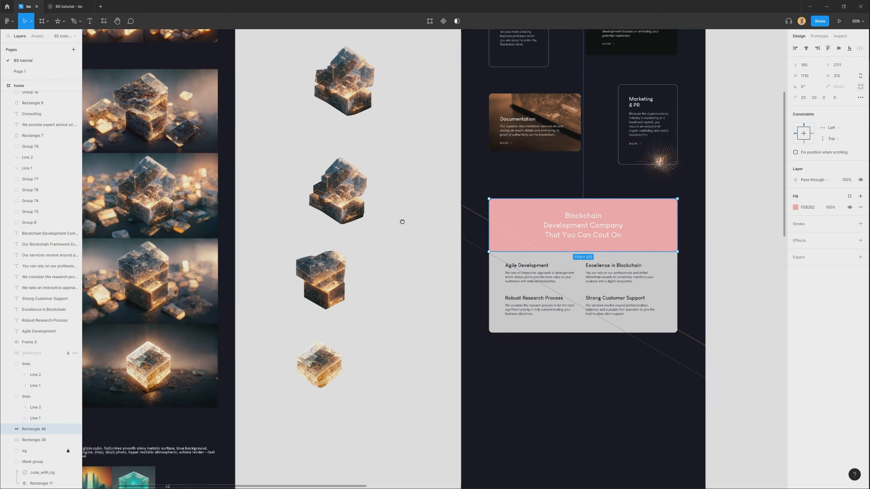
{"action": "left_click", "coordinate": [192, 127]}
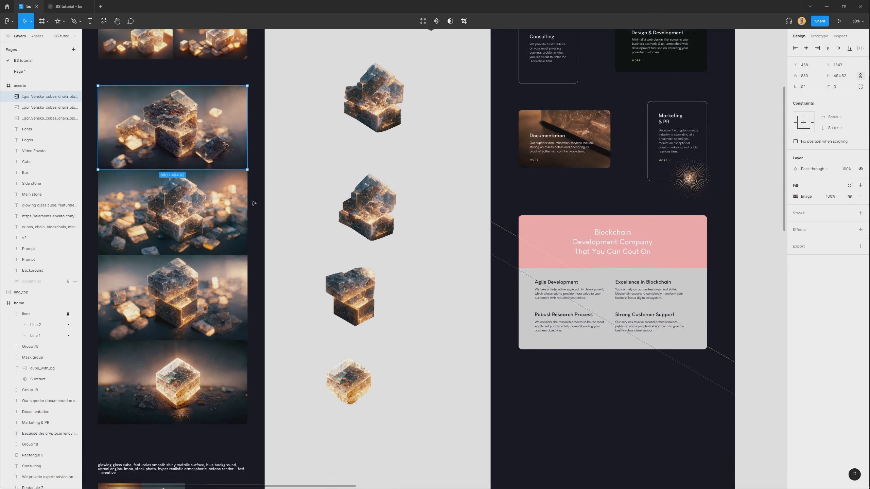
{"action": "scroll", "coordinate": [194, 131], "scroll_direction": "up", "scroll_amount": 4}
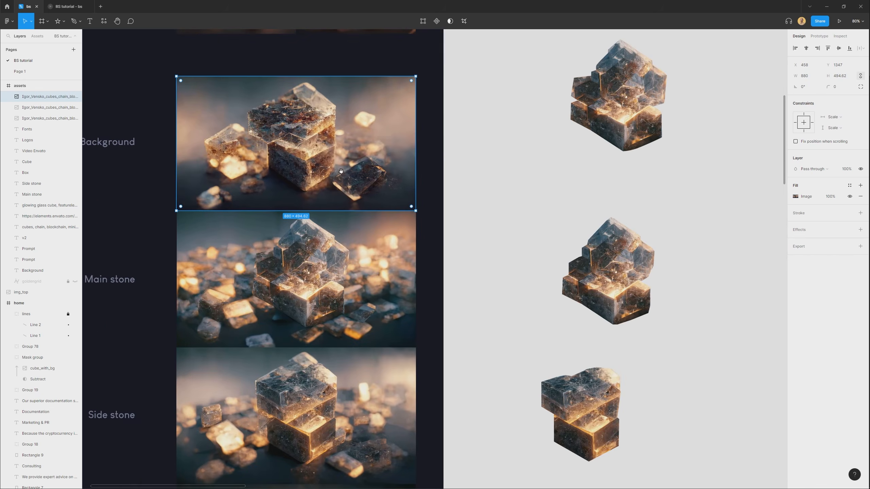
{"action": "scroll", "coordinate": [342, 173], "scroll_direction": "down", "scroll_amount": 1}
{"action": "scroll", "coordinate": [344, 225], "scroll_direction": "right", "scroll_amount": 10}
{"action": "scroll", "coordinate": [445, 225], "scroll_direction": "down", "scroll_amount": 2}
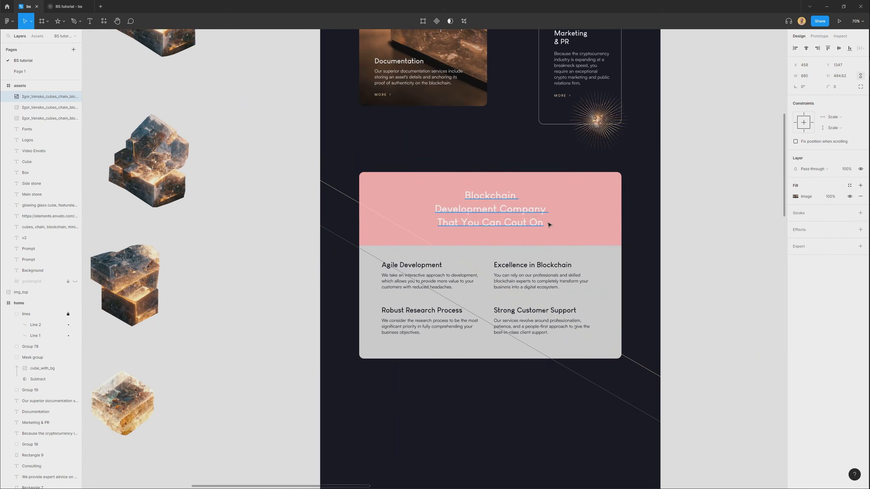
{"action": "left_click", "coordinate": [550, 225]}
{"action": "key", "text": "ctrl+v"}
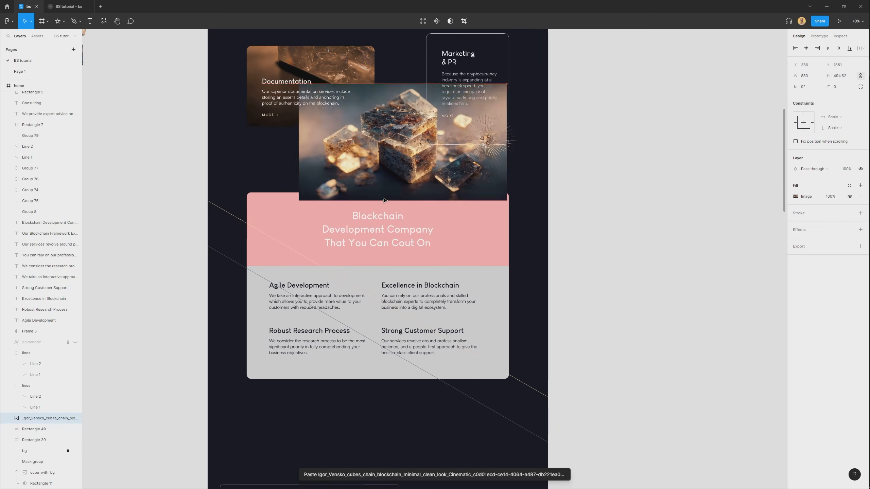
Mask the pasted stone image with the pink header rectangle.
{"action": "left_click", "coordinate": [481, 233], "text": "shift"}
{"action": "right_click", "coordinate": [480, 229]}
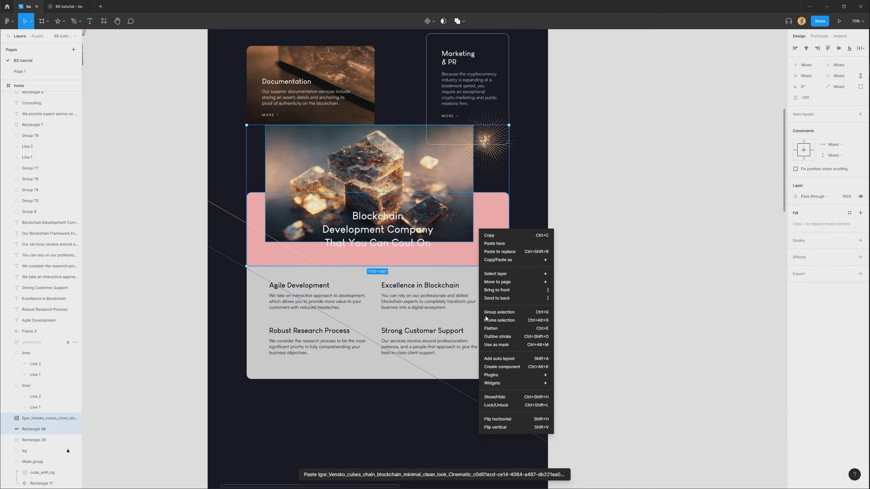
{"action": "left_click", "coordinate": [497, 346]}
Enlarge the masked stone image to 1736 × 975 px and shift it so the scattered stones fill the header behind the title.
{"action": "left_click_drag", "start_coordinate": [454, 223], "coordinate": [561, 332]}
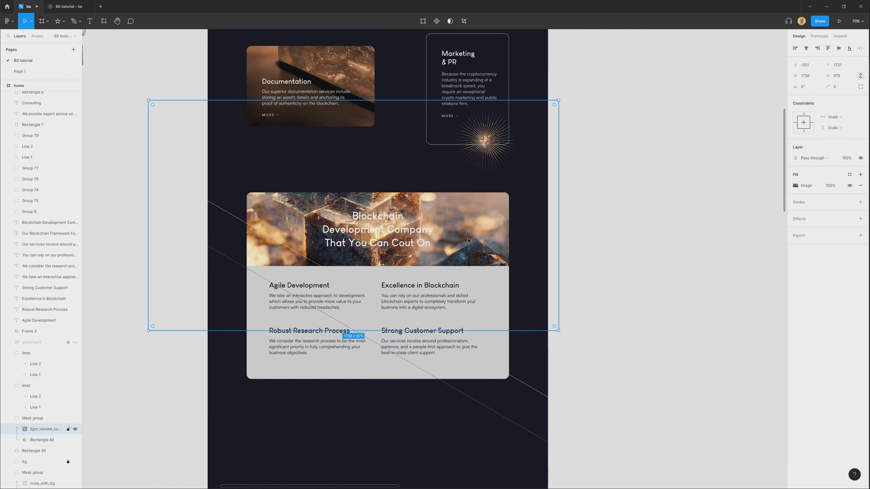
{"action": "scroll", "coordinate": [466, 236], "scroll_direction": "up", "scroll_amount": 3}
{"action": "left_click_drag", "start_coordinate": [478, 154], "coordinate": [455, 233]}
{"action": "left_click_drag", "start_coordinate": [215, 229], "coordinate": [247, 228]}
{"action": "left_click_drag", "start_coordinate": [247, 229], "coordinate": [262, 195]}
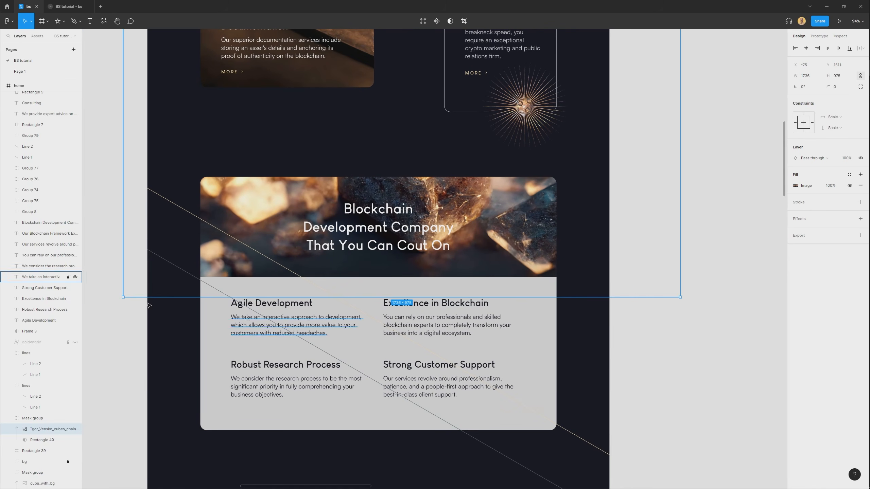
{"action": "left_click", "coordinate": [681, 361]}
{"action": "scroll", "coordinate": [479, 322], "scroll_direction": "down", "scroll_amount": 2}
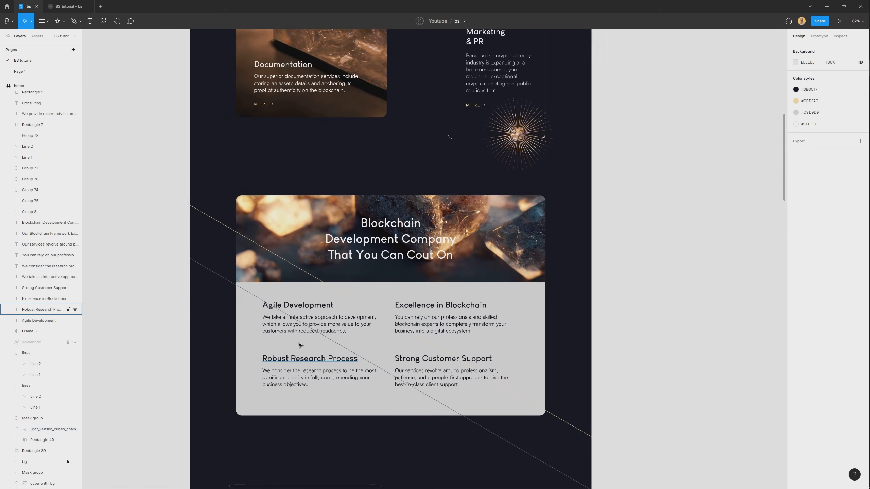
Unlock the diagonal lines group crossing the feature panel and send it to the back.
{"action": "scroll", "coordinate": [637, 387], "scroll_direction": "down", "scroll_amount": 2}
{"action": "right_click", "coordinate": [576, 386], "text": "ctrl"}
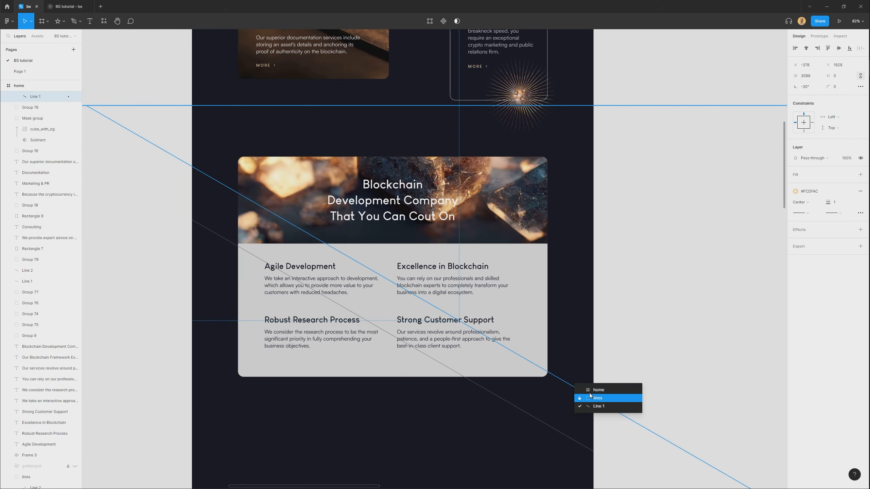
{"action": "left_click", "coordinate": [596, 398]}
{"action": "key", "text": "ctrl+shift+l"}
{"action": "key", "text": "["}
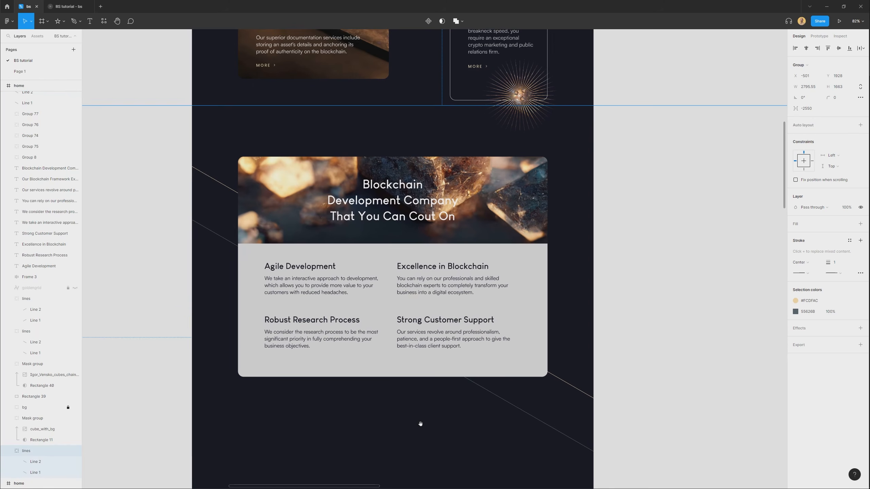
Duplicate the lines group, flip it horizontally, shrink it to about 1982 × 1179 px and position it crossing behind the feature panel.
{"action": "scroll", "coordinate": [542, 371], "scroll_direction": "down", "scroll_amount": 2}
{"action": "key", "text": "ctrl+v"}
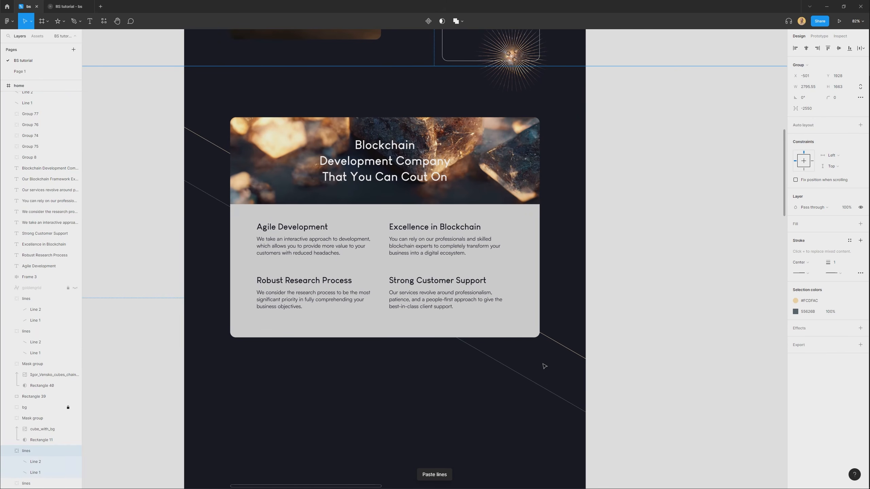
{"action": "scroll", "coordinate": [555, 355], "scroll_direction": "down", "scroll_amount": 4}
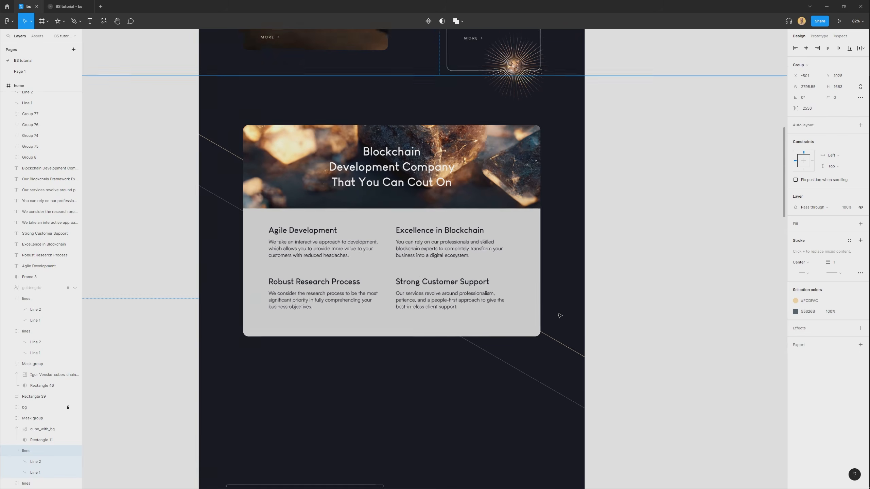
{"action": "left_click_drag", "start_coordinate": [569, 331], "coordinate": [547, 273]}
{"action": "left_click_drag", "start_coordinate": [701, 389], "coordinate": [625, 332]}
{"action": "scroll", "coordinate": [545, 235], "scroll_direction": "up", "scroll_amount": 2}
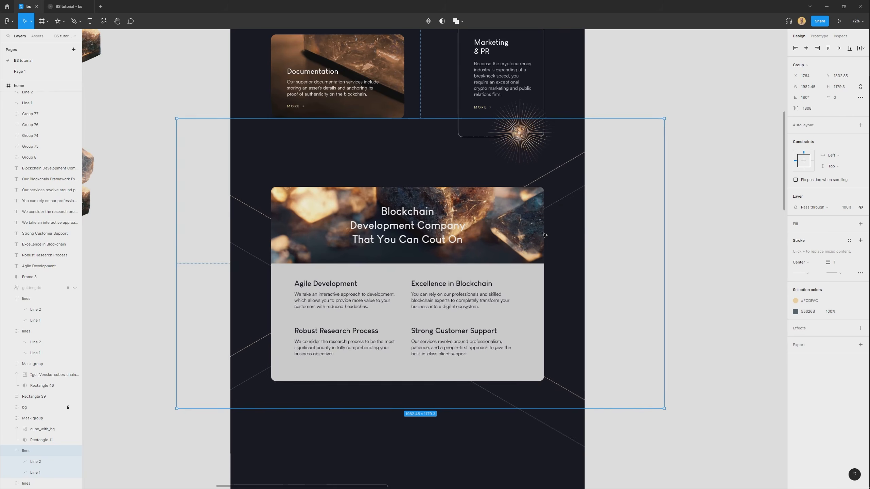
{"action": "left_click_drag", "start_coordinate": [543, 233], "coordinate": [556, 204]}
{"action": "mouse_move", "coordinate": [575, 161]}
{"action": "left_mouse_down"}
{"action": "mouse_move", "coordinate": [575, 221]}
{"action": "mouse_move", "coordinate": [565, 130]}
{"action": "mouse_move", "coordinate": [566, 159]}
{"action": "left_mouse_up"}
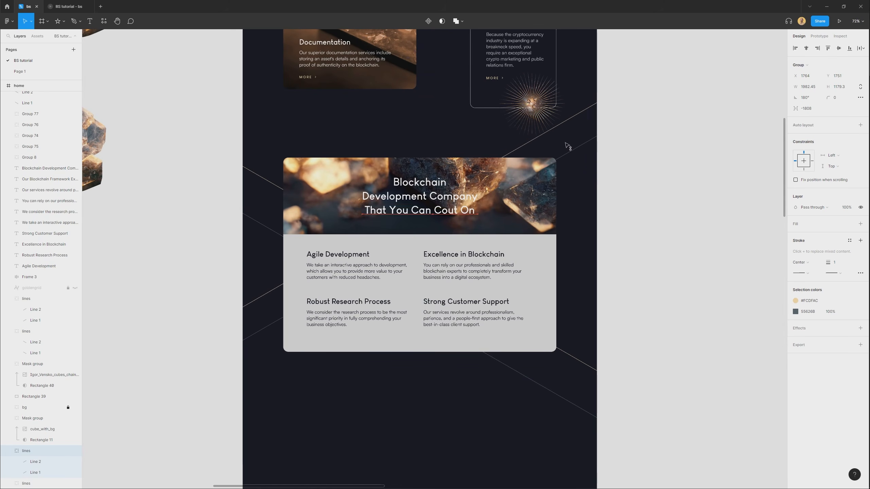
{"action": "left_click_drag", "start_coordinate": [572, 230], "coordinate": [572, 245]}
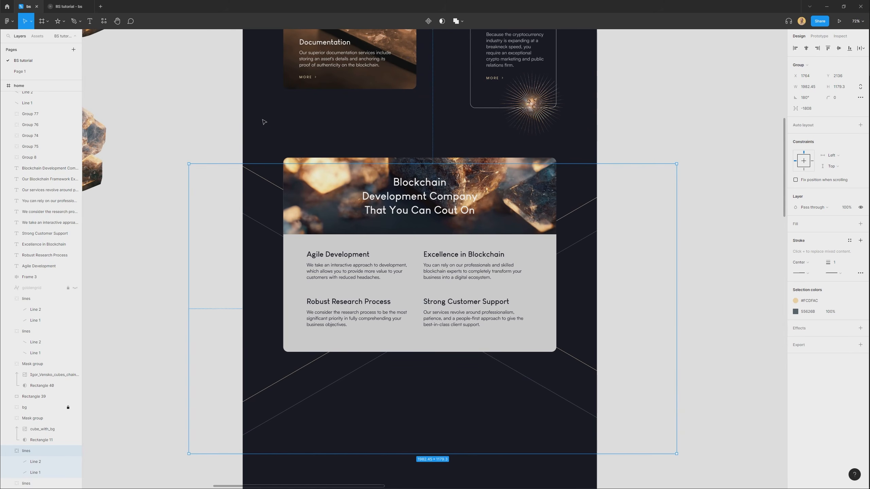
Move the original diagonal lines group up so its upper line meets the page edge above the feature panel.
{"action": "left_click", "coordinate": [32, 484]}
{"action": "left_click_drag", "start_coordinate": [333, 277], "coordinate": [329, 226]}
{"action": "left_click", "coordinate": [638, 248]}
{"action": "left_click_drag", "start_coordinate": [638, 248], "coordinate": [667, 318]}
Place a copy of the glowing cube image, 141 × 155 px, over the feature panel's right edge beside the Excellence in Blockchain text.
{"action": "scroll", "coordinate": [486, 251], "scroll_direction": "down", "scroll_amount": 1}
{"action": "left_click_drag", "start_coordinate": [372, 197], "coordinate": [377, 219]}
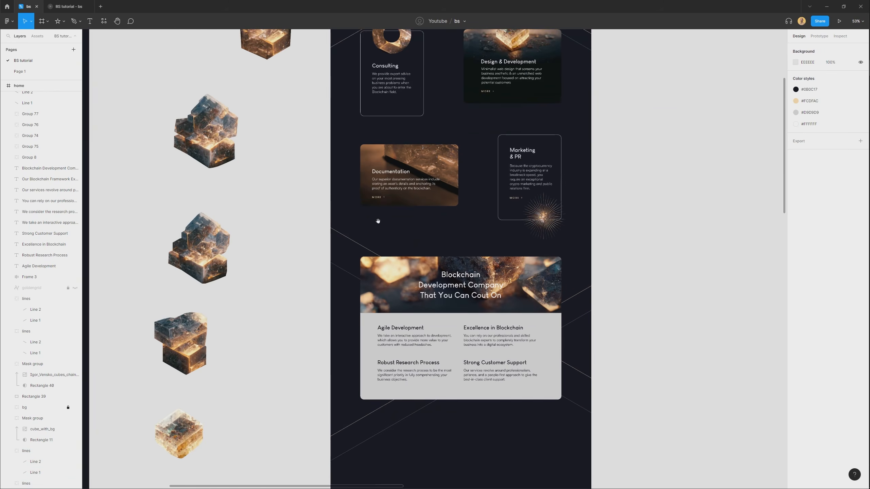
{"action": "left_click_drag", "start_coordinate": [305, 165], "coordinate": [274, 278]}
{"action": "left_click_drag", "start_coordinate": [239, 138], "coordinate": [307, 212]}
{"action": "scroll", "coordinate": [374, 429], "scroll_direction": "up", "scroll_amount": 3}
{"action": "left_click_drag", "start_coordinate": [263, 169], "coordinate": [560, 255]}
{"action": "scroll", "coordinate": [334, 174], "scroll_direction": "down", "scroll_amount": 3}
{"action": "scroll", "coordinate": [587, 298], "scroll_direction": "up", "scroll_amount": 1}
{"action": "scroll", "coordinate": [587, 297], "scroll_direction": "up", "scroll_amount": 2}
{"action": "left_click_drag", "start_coordinate": [532, 214], "coordinate": [544, 259]}
{"action": "scroll", "coordinate": [553, 317], "scroll_direction": "down", "scroll_amount": 2}
{"action": "left_click_drag", "start_coordinate": [553, 317], "coordinate": [491, 261]}
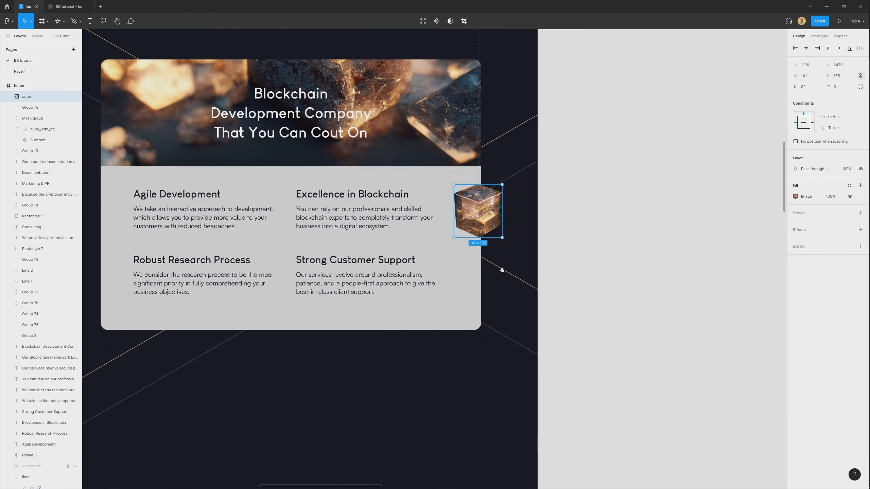
Paste a separate copy of the yellow diagonal line and shorten it to about 1100 px, starting near the panel's right edge.
{"action": "left_click", "coordinate": [503, 271]}
{"action": "scroll", "coordinate": [500, 291], "scroll_direction": "down", "scroll_amount": 4}
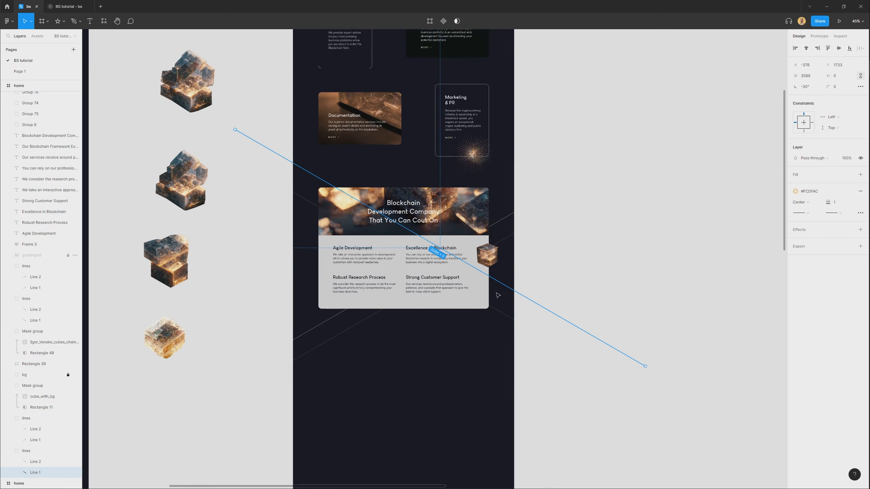
{"action": "key", "text": "Escape"}
{"action": "key", "text": "ctrl+v"}
{"action": "scroll", "coordinate": [471, 231], "scroll_direction": "up", "scroll_amount": 2}
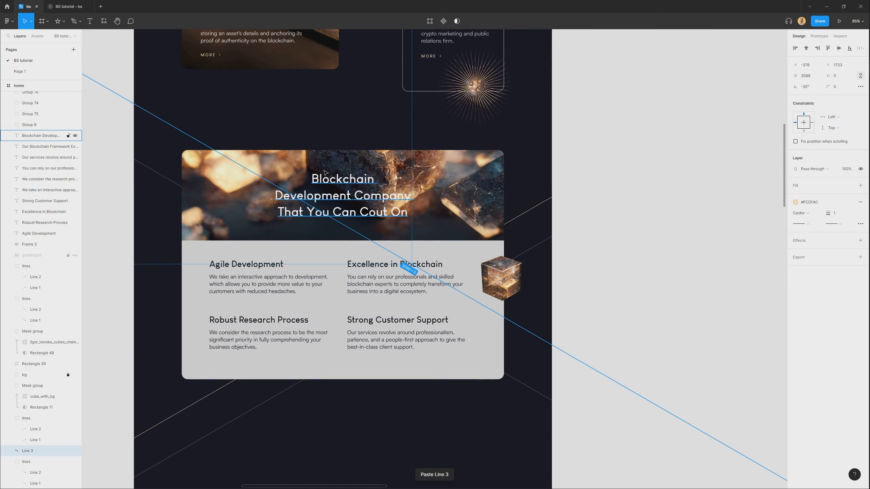
{"action": "scroll", "coordinate": [325, 166], "scroll_direction": "down", "scroll_amount": 1}
{"action": "left_click_drag", "start_coordinate": [104, 74], "coordinate": [470, 286]}
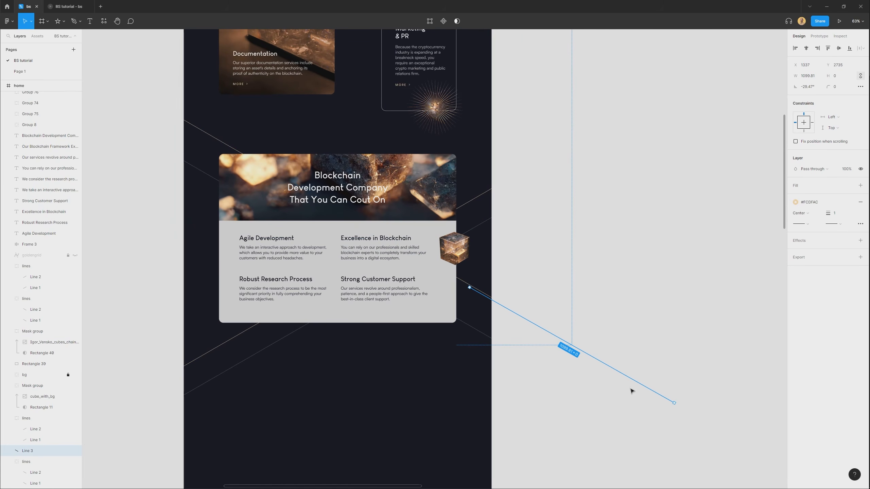
Move the shortened line so it starts inside the cube's glowing centre, and bring it in front of the cube.
{"action": "scroll", "coordinate": [520, 319], "scroll_direction": "up", "scroll_amount": 4}
{"action": "key", "text": "Return"}
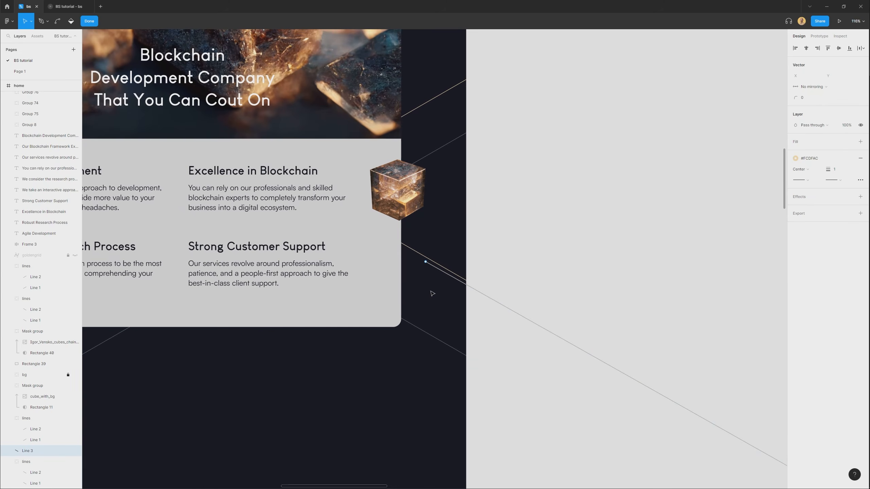
{"action": "left_click", "coordinate": [435, 290]}
{"action": "left_click_drag", "start_coordinate": [435, 269], "coordinate": [415, 198]}
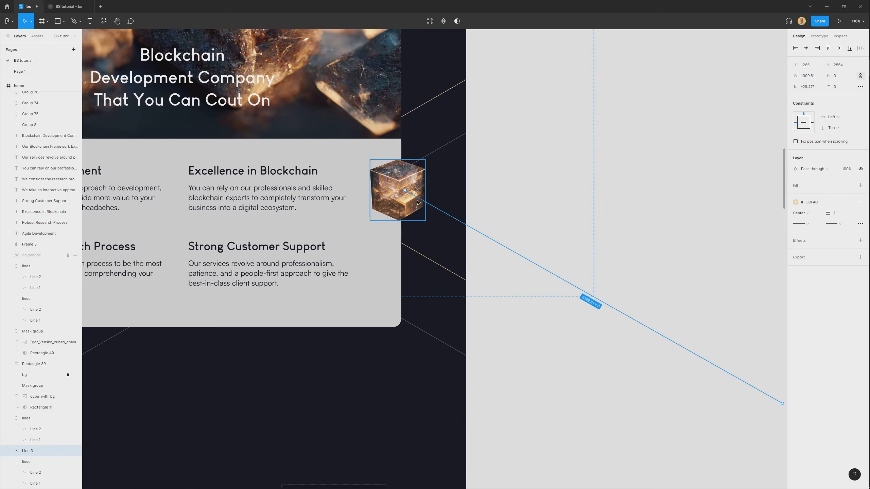
{"action": "key", "text": "]"}
{"action": "scroll", "coordinate": [429, 197], "scroll_direction": "up", "scroll_amount": 4}
{"action": "scroll", "coordinate": [424, 188], "scroll_direction": "up", "scroll_amount": 3}
{"action": "mouse_move", "coordinate": [446, 223]}
{"action": "left_mouse_down"}
{"action": "mouse_move", "coordinate": [453, 238]}
{"action": "mouse_move", "coordinate": [455, 228]}
{"action": "left_mouse_up"}
{"action": "left_click_drag", "start_coordinate": [463, 238], "coordinate": [453, 225]}
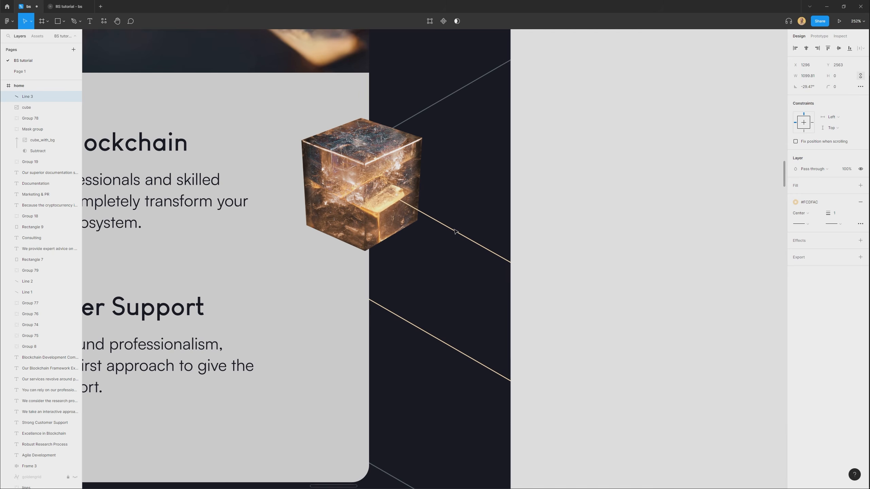
{"action": "left_click_drag", "start_coordinate": [460, 235], "coordinate": [459, 234]}
Group the line with the cube, duplicate the group and flip the copy horizontally.
{"action": "left_click", "coordinate": [373, 178], "text": "shift"}
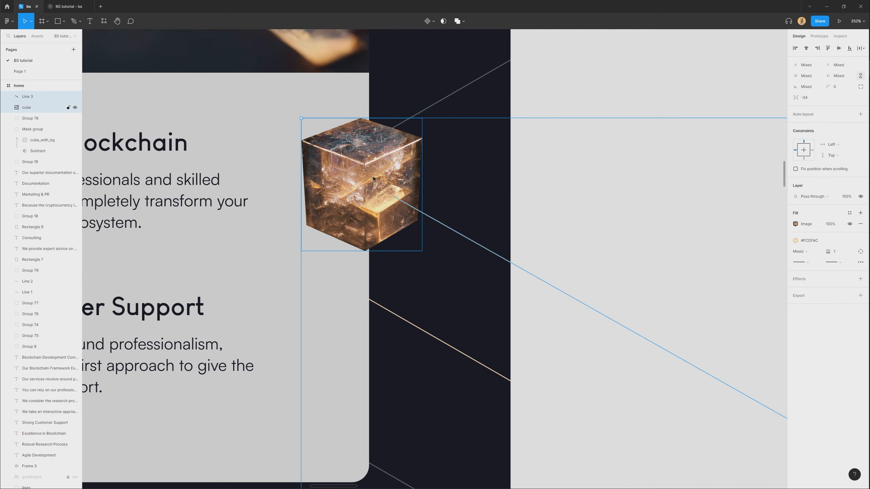
{"action": "key", "text": "ctrl+g"}
{"action": "scroll", "coordinate": [371, 304], "scroll_direction": "down", "scroll_amount": 10}
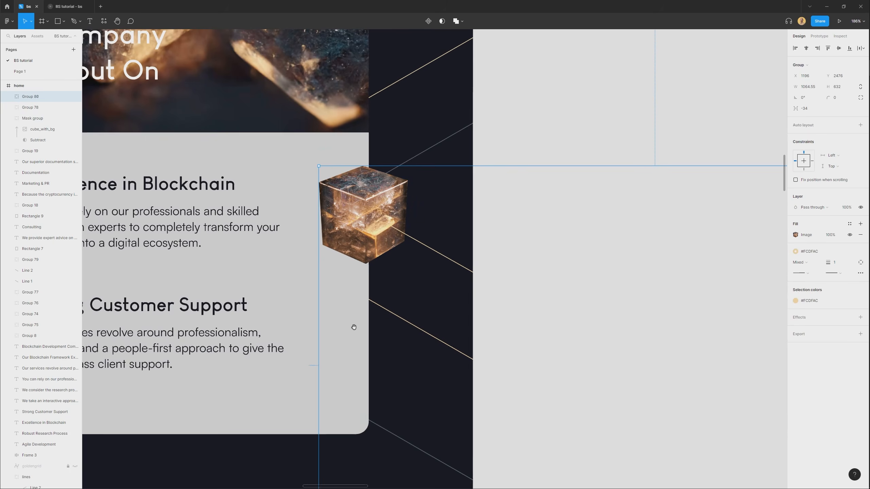
{"action": "left_click_drag", "start_coordinate": [494, 294], "coordinate": [269, 227]}
{"action": "key", "text": "shift+h"}
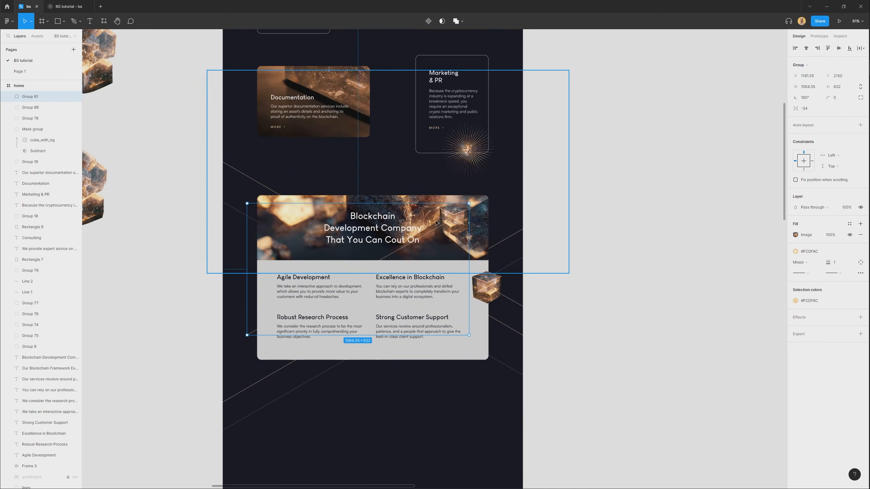
Place the flipped cube group on the header image's upper-left edge and scale it down below the original cube's size.
{"action": "scroll", "coordinate": [434, 220], "scroll_direction": "up", "scroll_amount": 2}
{"action": "left_click_drag", "start_coordinate": [469, 225], "coordinate": [258, 198]}
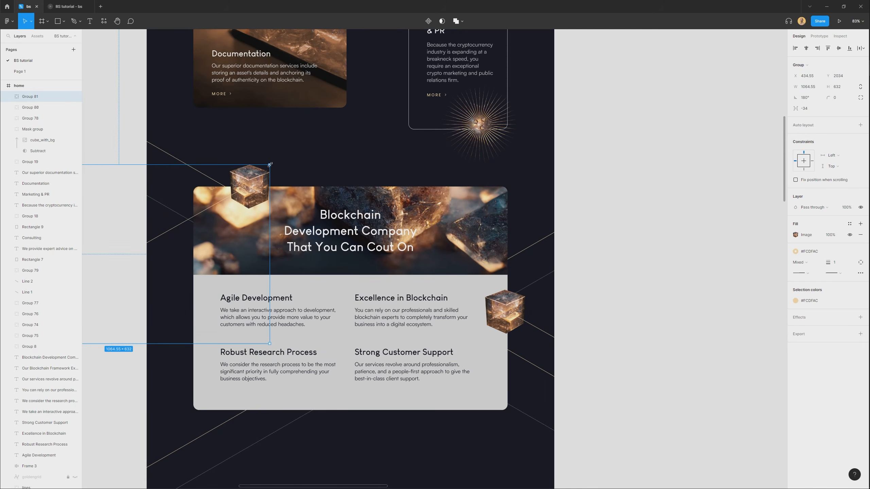
{"action": "left_click_drag", "start_coordinate": [268, 166], "coordinate": [234, 186]}
{"action": "left_click_drag", "start_coordinate": [216, 218], "coordinate": [234, 203]}
{"action": "left_click", "coordinate": [330, 168]}
{"action": "left_click_drag", "start_coordinate": [332, 170], "coordinate": [349, 144]}
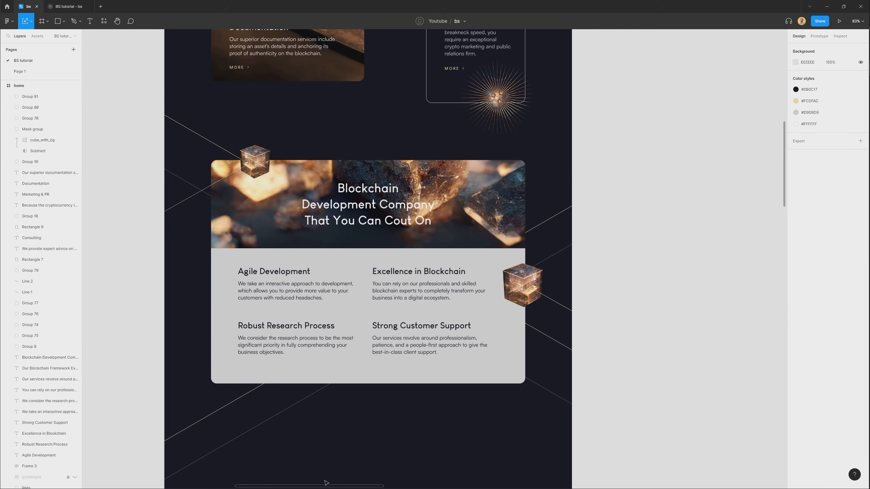
{"action": "scroll", "coordinate": [346, 421], "scroll_direction": "down", "scroll_amount": 3}
{"action": "left_click", "coordinate": [326, 348]}
{"action": "scroll", "coordinate": [342, 356], "scroll_direction": "up", "scroll_amount": 3}
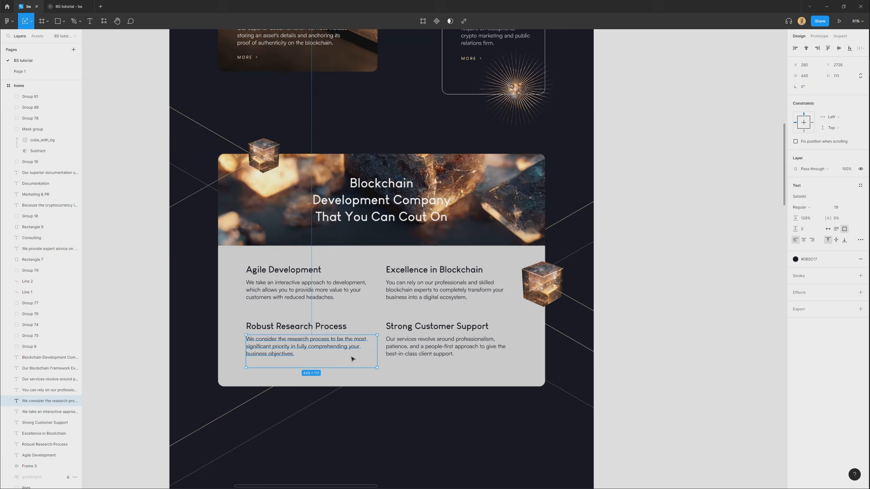
{"action": "left_click", "coordinate": [379, 434]}
{"action": "left_click_drag", "start_coordinate": [379, 429], "coordinate": [383, 382]}
{"action": "scroll", "coordinate": [383, 383], "scroll_direction": "down", "scroll_amount": 2}
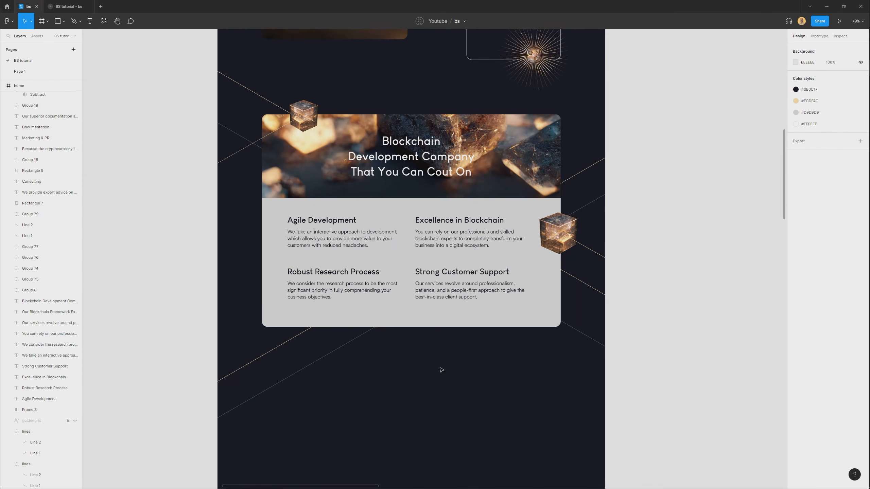
Select the blockchain framework heading together with the button group below the feature panel and reposition both.
{"action": "left_click_drag", "start_coordinate": [428, 400], "coordinate": [445, 181]}
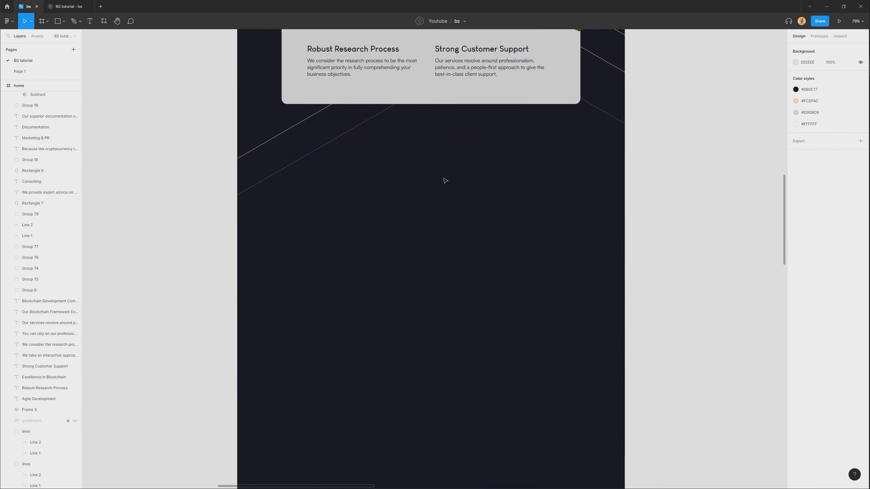
{"action": "scroll", "coordinate": [445, 181], "scroll_direction": "down", "scroll_amount": 3}
{"action": "left_click_drag", "start_coordinate": [417, 342], "coordinate": [418, 117]}
{"action": "left_click_drag", "start_coordinate": [376, 219], "coordinate": [487, 299]}
{"action": "left_click_drag", "start_coordinate": [495, 260], "coordinate": [471, 384]}
Select and copy the eleven blockchain logos from the Logos section of the assets frame.
{"action": "left_click_drag", "start_coordinate": [411, 394], "coordinate": [412, 112]}
{"action": "left_click_drag", "start_coordinate": [201, 353], "coordinate": [250, 380]}
{"action": "scroll", "coordinate": [249, 380], "scroll_direction": "left", "scroll_amount": 5}
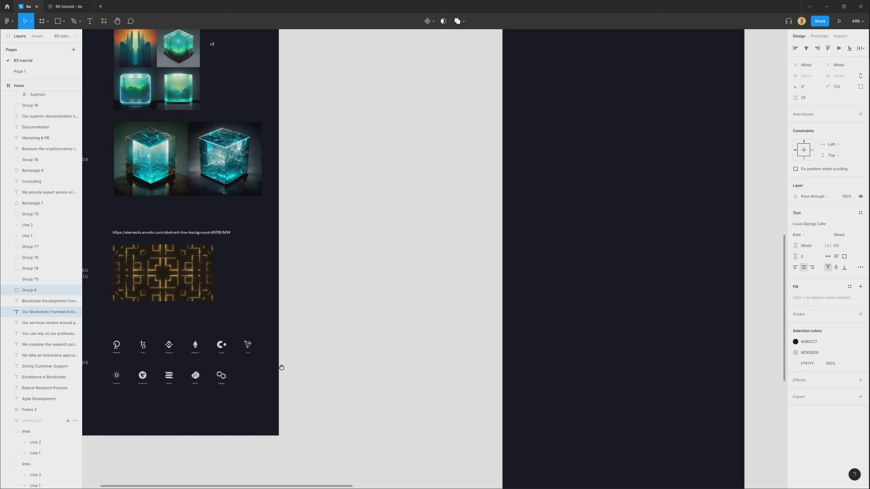
{"action": "scroll", "coordinate": [274, 370], "scroll_direction": "down", "scroll_amount": 3}
{"action": "scroll", "coordinate": [272, 372], "scroll_direction": "up", "scroll_amount": 3}
{"action": "key", "text": "Escape"}
{"action": "left_click_drag", "start_coordinate": [492, 253], "coordinate": [565, 216]}
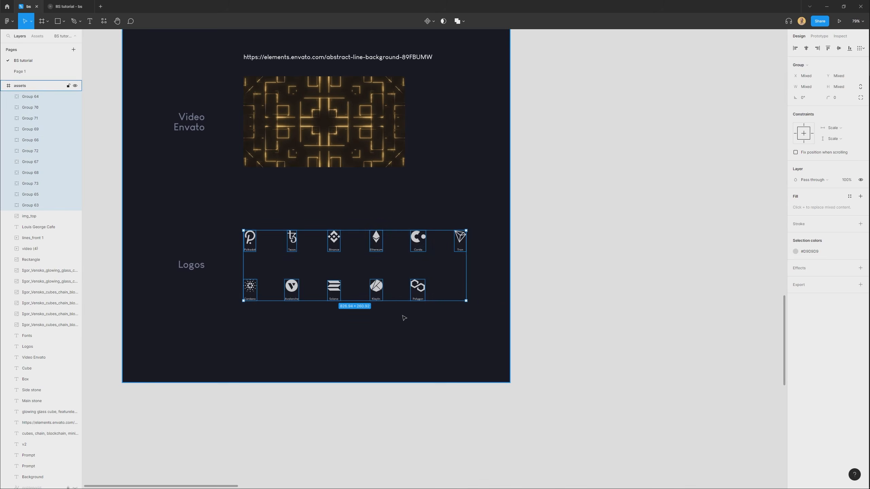
Paste the copied logos into the home frame, below the Book a Meeting button of the blockchain framework section.
{"action": "scroll", "coordinate": [402, 315], "scroll_direction": "down", "scroll_amount": 3}
{"action": "scroll", "coordinate": [275, 390], "scroll_direction": "right", "scroll_amount": 5}
{"action": "scroll", "coordinate": [492, 92], "scroll_direction": "up", "scroll_amount": 4}
{"action": "left_click", "coordinate": [480, 275]}
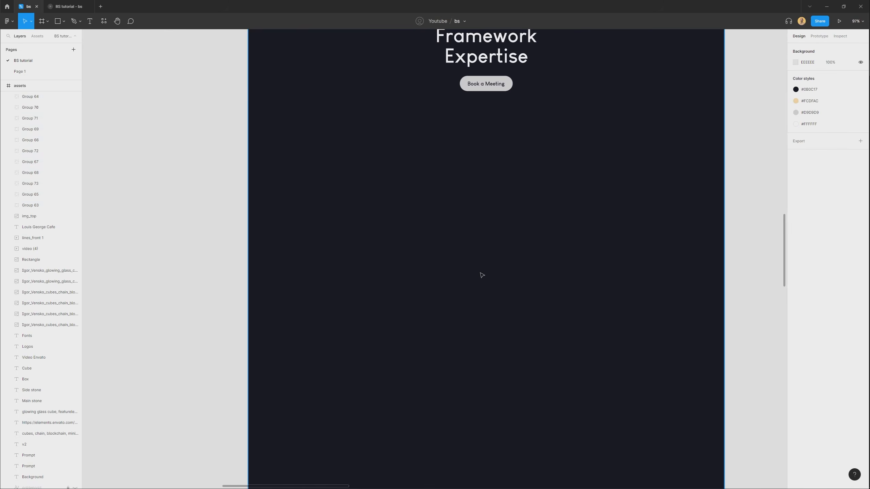
{"action": "key", "text": "ctrl+v"}
{"action": "scroll", "coordinate": [470, 249], "scroll_direction": "right", "scroll_amount": 3}
{"action": "scroll", "coordinate": [381, 307], "scroll_direction": "up", "scroll_amount": 3}
{"action": "scroll", "coordinate": [410, 240], "scroll_direction": "up", "scroll_amount": 3}
{"action": "left_click", "coordinate": [396, 179]}
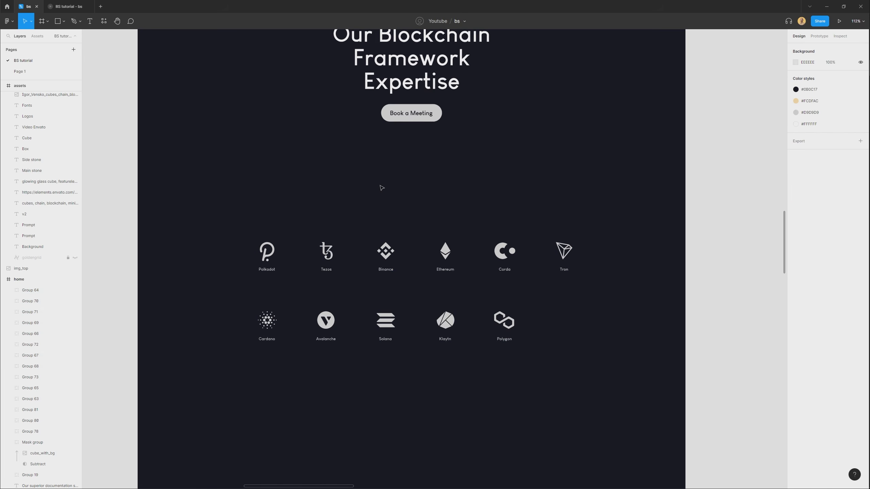
Draw a square above the logos, set its size to 180 by 180, and round its corners to 20.
{"action": "scroll", "coordinate": [395, 180], "scroll_direction": "down", "scroll_amount": 2}
{"action": "left_click_drag", "start_coordinate": [288, 354], "coordinate": [602, 185]}
{"action": "scroll", "coordinate": [466, 213], "scroll_direction": "up", "scroll_amount": 2}
{"action": "left_click", "coordinate": [391, 221]}
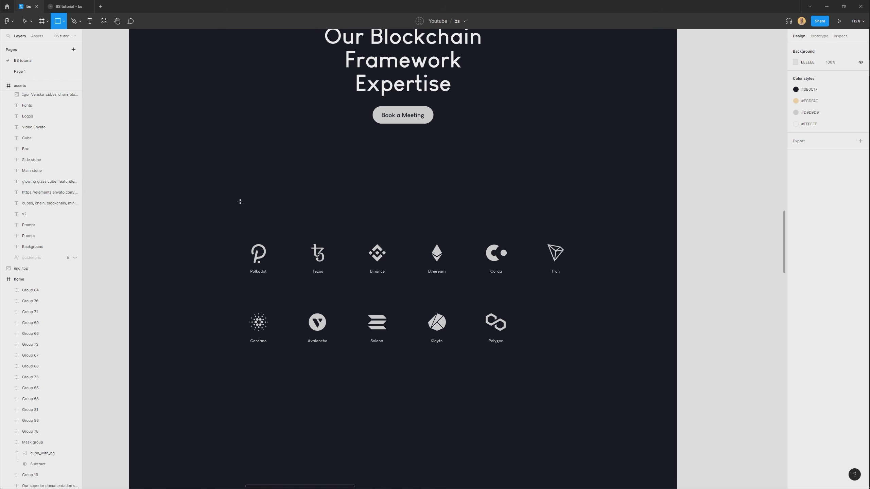
{"action": "left_click_drag", "start_coordinate": [232, 215], "coordinate": [323, 124]}
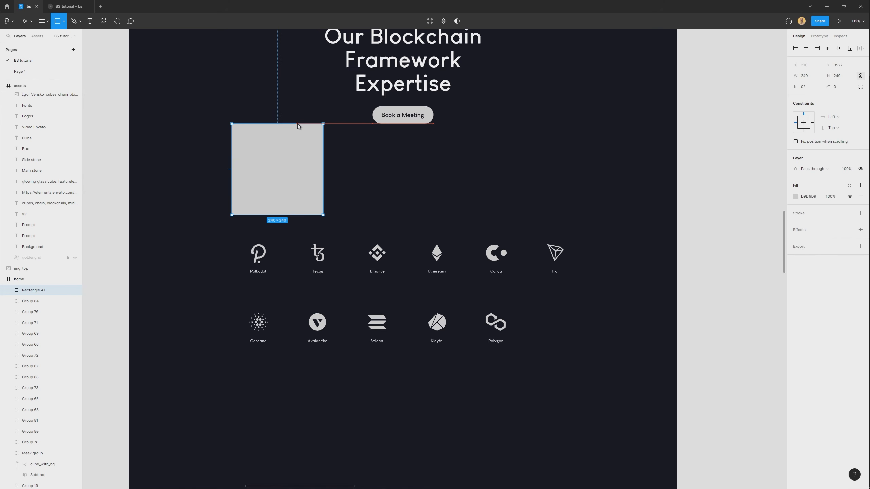
{"action": "left_click", "coordinate": [812, 76]}
{"action": "type", "text": "180"}
{"action": "key", "text": "Return"}
{"action": "left_click_drag", "start_coordinate": [262, 176], "coordinate": [275, 177]}
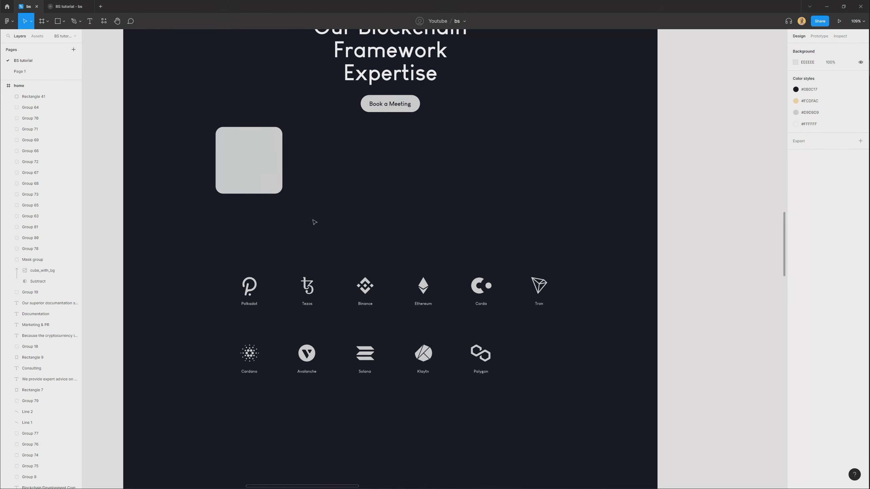
Duplicate the rounded square twice, side by side, and delete both copies.
{"action": "left_click", "coordinate": [252, 175]}
{"action": "left_click_drag", "start_coordinate": [264, 162], "coordinate": [398, 196]}
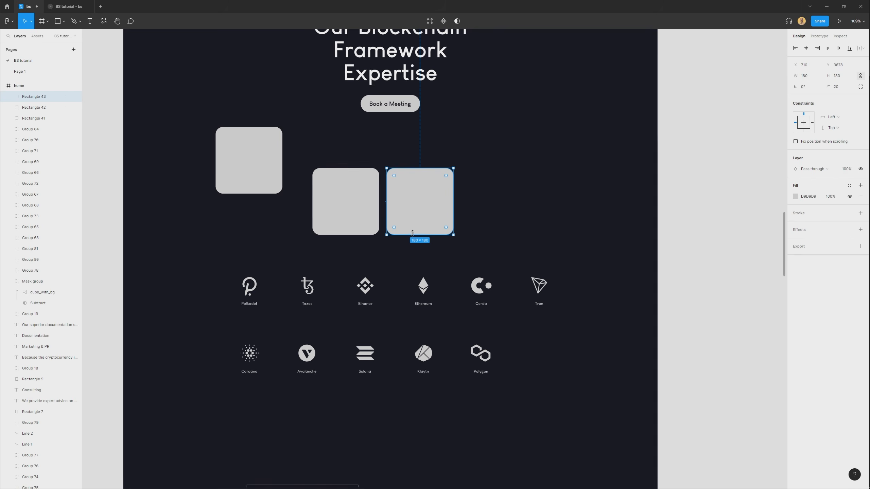
{"action": "key", "text": "Delete"}
{"action": "left_click", "coordinate": [332, 189]}
{"action": "key", "text": "Delete"}
Turn the rounded square into a component and place two instances of it side by side above the logos.
{"action": "left_click", "coordinate": [248, 170]}
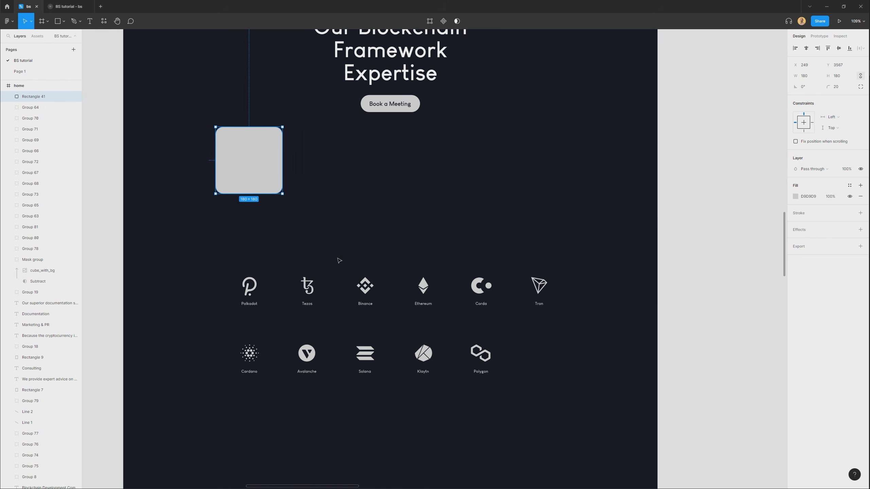
{"action": "key", "text": "ctrl+alt+k"}
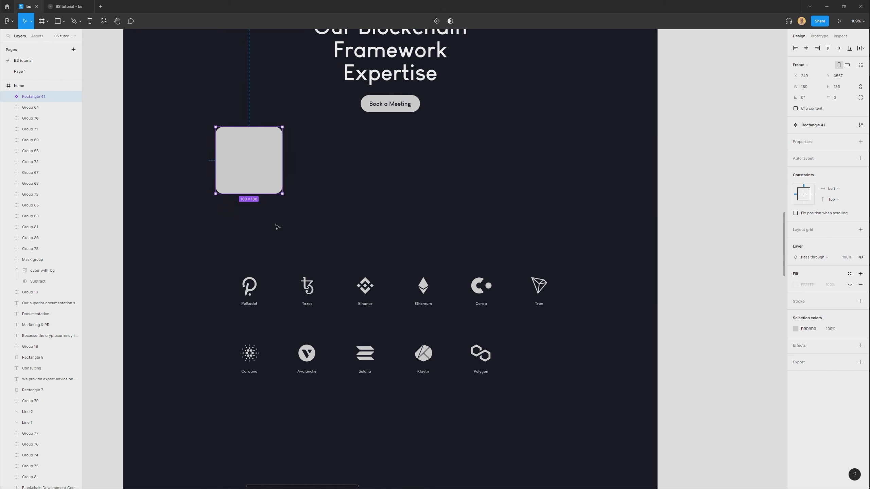
{"action": "left_click_drag", "start_coordinate": [229, 178], "coordinate": [233, 158]}
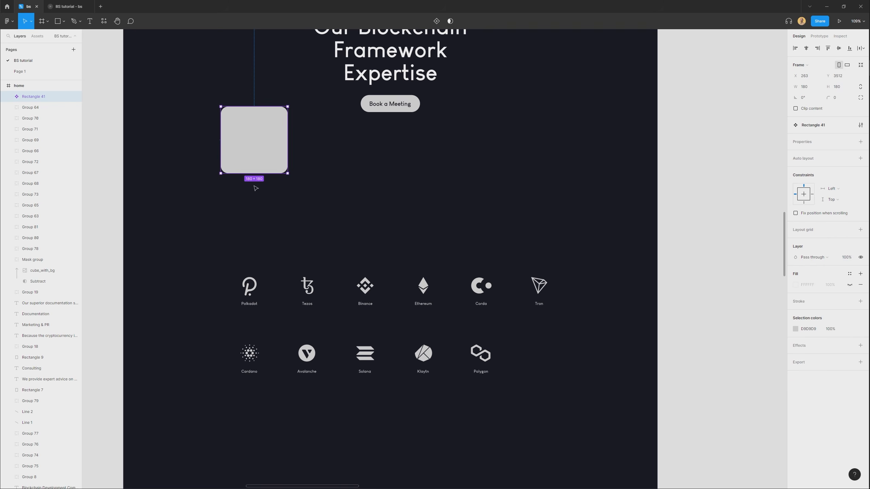
{"action": "left_click_drag", "start_coordinate": [320, 178], "coordinate": [351, 190]}
{"action": "left_click_drag", "start_coordinate": [351, 191], "coordinate": [428, 195]}
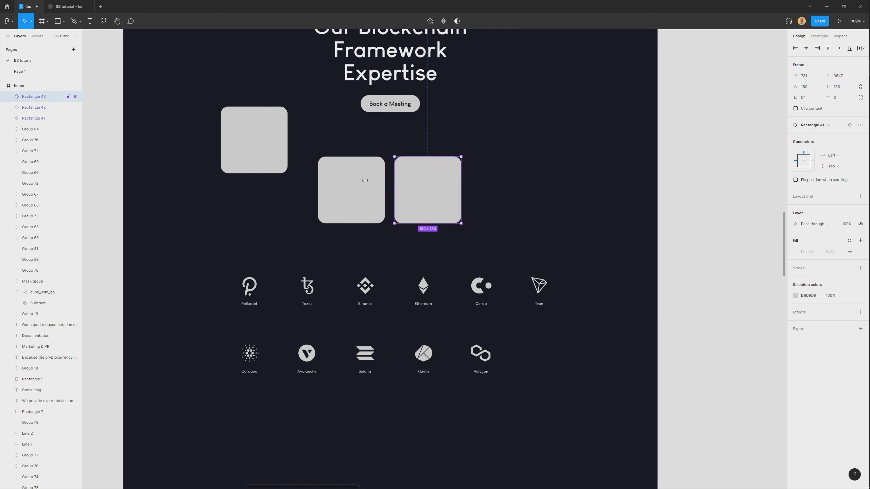
Recolour the main square component to the red C76565 so its instances follow.
{"action": "left_click", "coordinate": [269, 151]}
{"action": "left_click", "coordinate": [795, 329]}
{"action": "left_click_drag", "start_coordinate": [727, 358], "coordinate": [746, 337]}
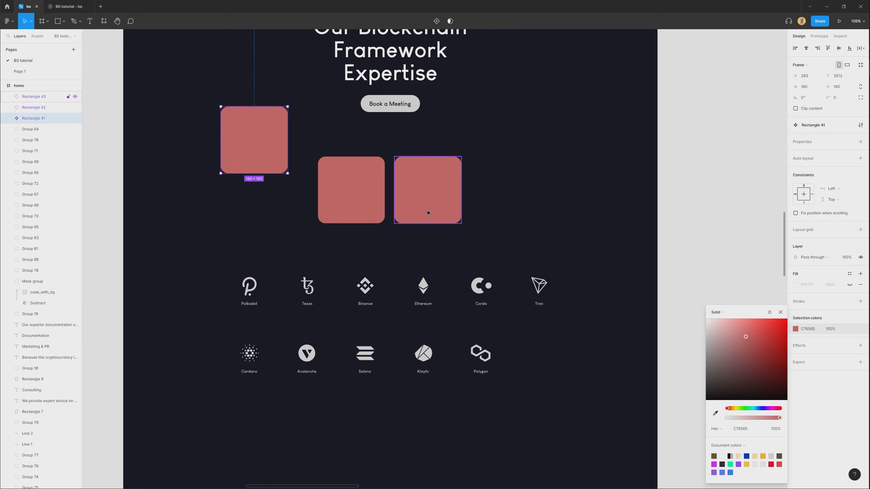
{"action": "left_click", "coordinate": [781, 313]}
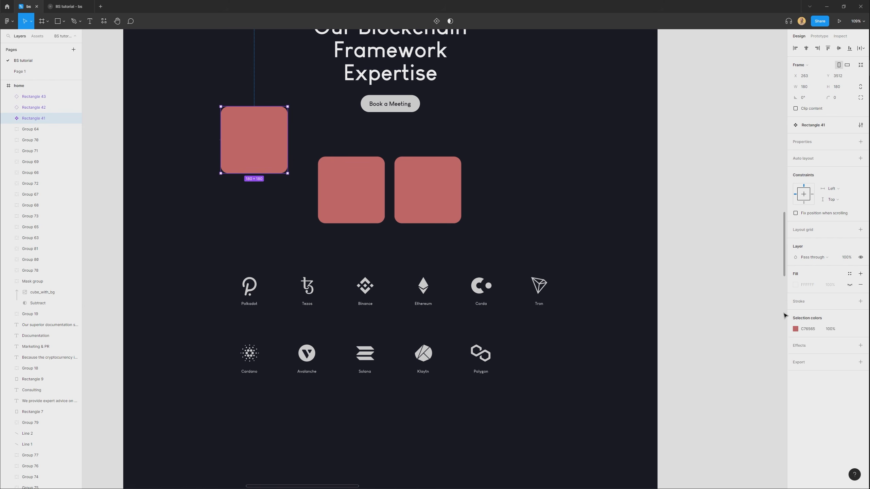
{"action": "left_click", "coordinate": [328, 263]}
Select the whole set of logos and shift it left beneath the squares.
{"action": "left_click_drag", "start_coordinate": [339, 248], "coordinate": [455, 148]}
{"action": "left_click", "coordinate": [371, 236]}
{"action": "left_click_drag", "start_coordinate": [249, 231], "coordinate": [268, 169]}
{"action": "left_click_drag", "start_coordinate": [233, 347], "coordinate": [612, 173]}
{"action": "left_click_drag", "start_coordinate": [497, 292], "coordinate": [449, 293]}
{"action": "left_click", "coordinate": [434, 388]}
{"action": "left_click_drag", "start_coordinate": [268, 171], "coordinate": [280, 233]}
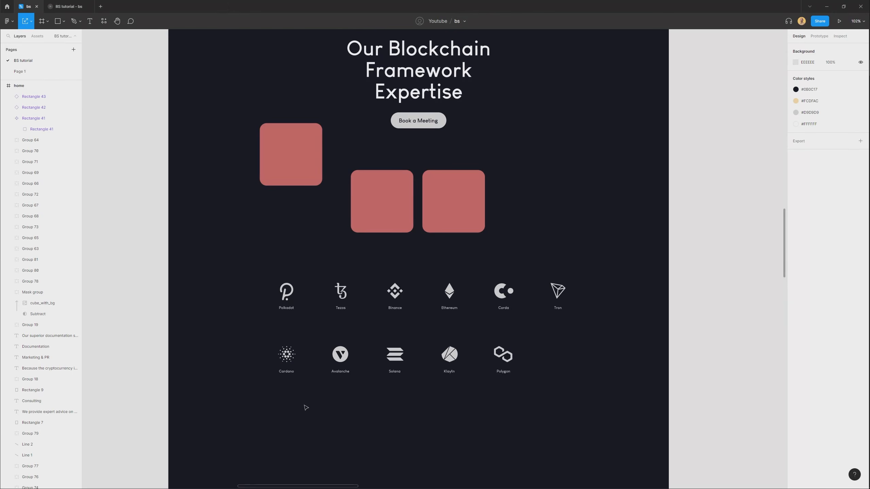
Scale all eleven logos up proportionally with the Scale tool to about 1220 by 384 and centre them under the squares.
{"action": "left_click_drag", "start_coordinate": [243, 404], "coordinate": [654, 266]}
{"action": "key", "text": "k"}
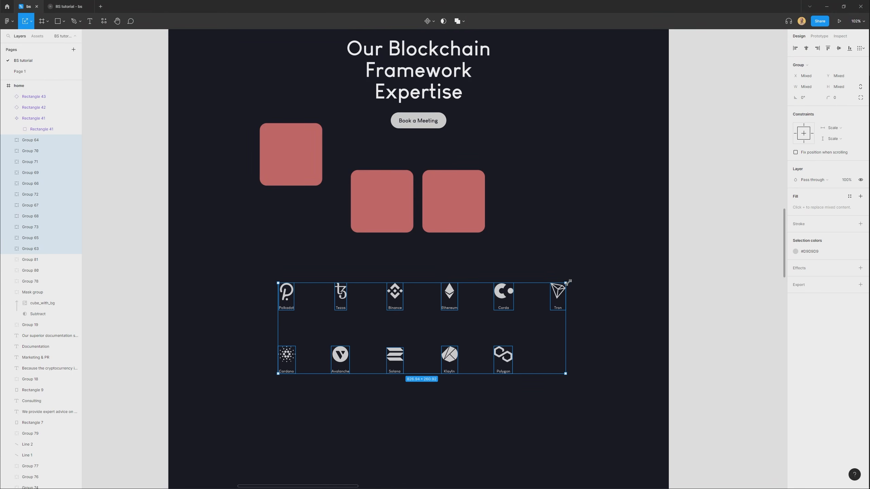
{"action": "left_click", "coordinate": [32, 21]}
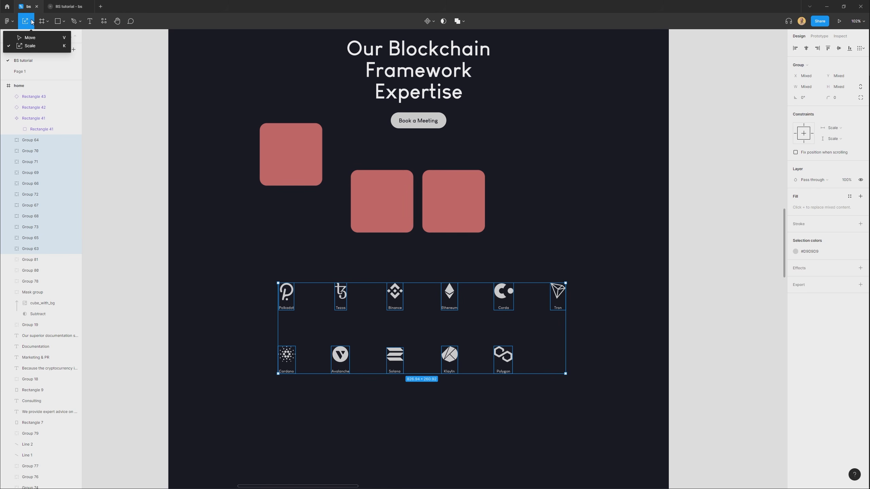
{"action": "left_click", "coordinate": [31, 45]}
{"action": "left_click_drag", "start_coordinate": [567, 281], "coordinate": [635, 259]}
{"action": "mouse_move", "coordinate": [464, 290]}
{"action": "left_mouse_down"}
{"action": "mouse_move", "coordinate": [452, 215]}
{"action": "mouse_move", "coordinate": [464, 336]}
{"action": "mouse_move", "coordinate": [465, 307]}
{"action": "left_mouse_up"}
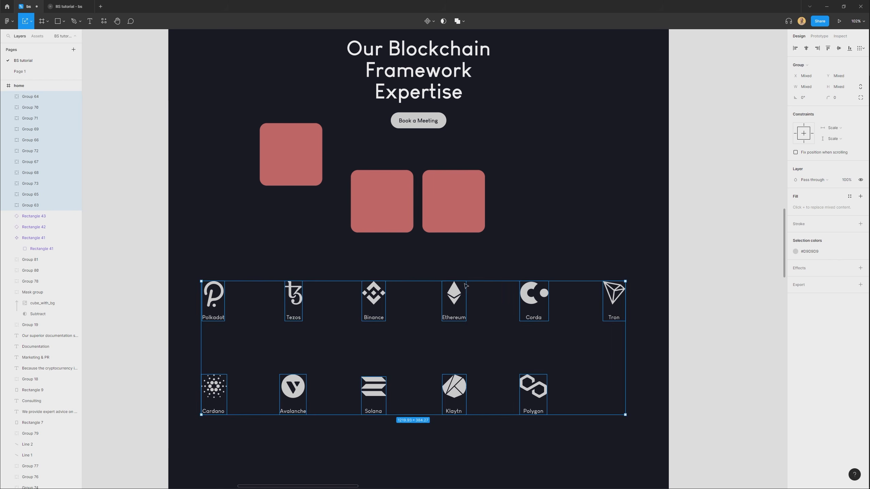
Place square instances behind the logos and duplicate them across both rows so all eleven logos have a tile.
{"action": "left_click_drag", "start_coordinate": [390, 196], "coordinate": [313, 290]}
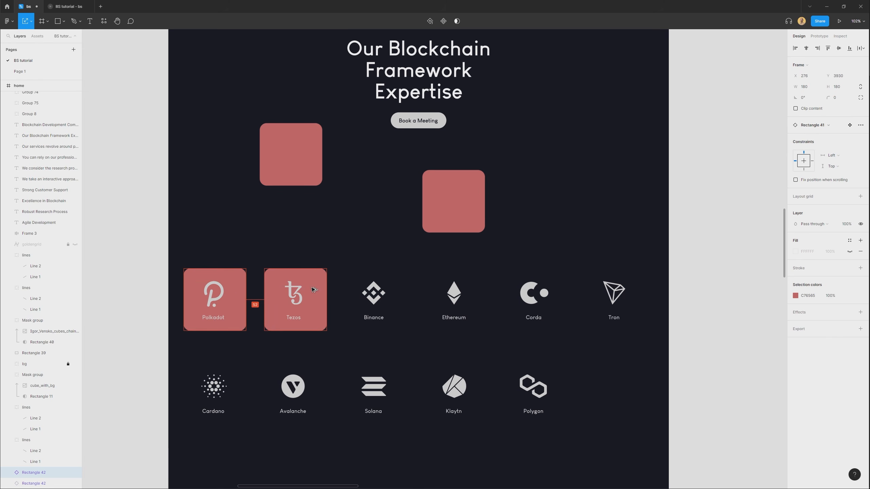
{"action": "key", "text": "ctrl+d"}
{"action": "key", "text": "ctrl+d"}
{"action": "key", "text": "ctrl+d"}
{"action": "key", "text": "ctrl+d"}
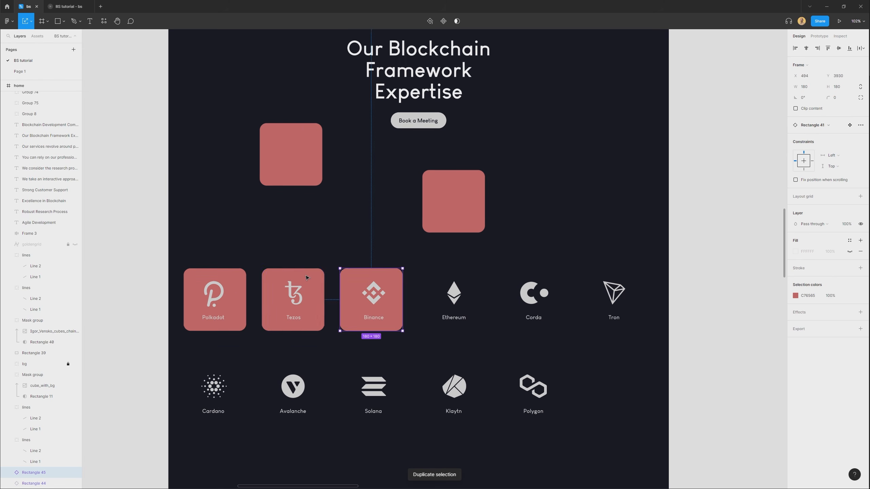
{"action": "left_click_drag", "start_coordinate": [190, 248], "coordinate": [501, 366]}
Centre each first-row logo, from Polkadot to Tron, horizontally and vertically on its square tile.
{"action": "left_click_drag", "start_coordinate": [175, 241], "coordinate": [242, 336]}
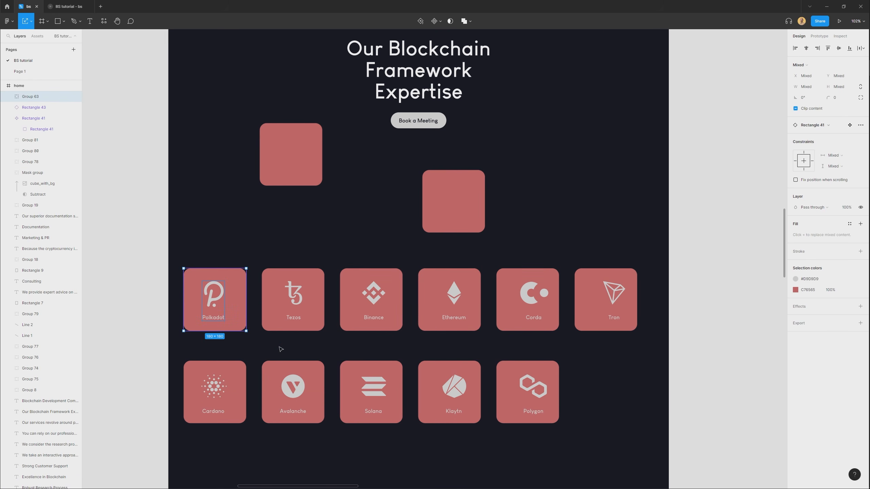
{"action": "left_click_drag", "start_coordinate": [276, 239], "coordinate": [307, 304]}
{"action": "key", "text": "alt+h"}
{"action": "key", "text": "alt+v"}
{"action": "left_click_drag", "start_coordinate": [344, 239], "coordinate": [401, 302]}
{"action": "key", "text": "alt+h"}
{"action": "key", "text": "alt+v"}
{"action": "left_click_drag", "start_coordinate": [428, 240], "coordinate": [465, 309]}
{"action": "key", "text": "alt+h"}
{"action": "key", "text": "alt+v"}
{"action": "left_click_drag", "start_coordinate": [528, 249], "coordinate": [548, 305]}
{"action": "key", "text": "alt+h"}
{"action": "key", "text": "alt+v"}
{"action": "left_click_drag", "start_coordinate": [598, 245], "coordinate": [626, 312]}
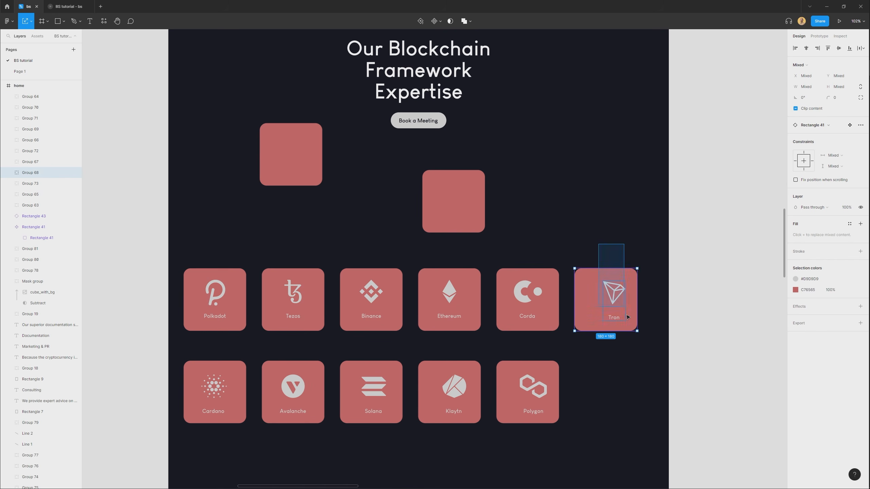
Centre each second-row logo, from Cardano to Polygon, horizontally and vertically on its square tile.
{"action": "left_click_drag", "start_coordinate": [548, 469], "coordinate": [505, 415]}
{"action": "left_click_drag", "start_coordinate": [438, 436], "coordinate": [428, 415]}
{"action": "key", "text": "alt+h"}
{"action": "key", "text": "alt+v"}
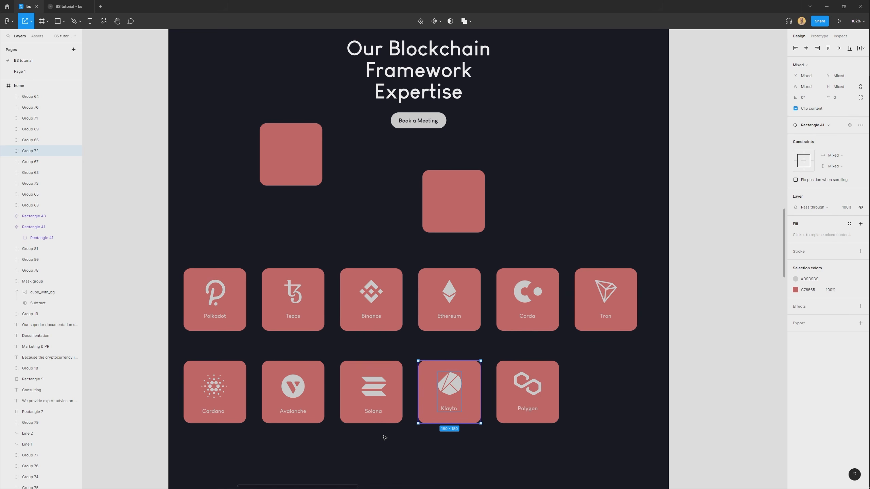
{"action": "left_click_drag", "start_coordinate": [346, 442], "coordinate": [369, 412]}
{"action": "left_click_drag", "start_coordinate": [280, 447], "coordinate": [307, 400]}
{"action": "key", "text": "alt+h"}
{"action": "key", "text": "alt+v"}
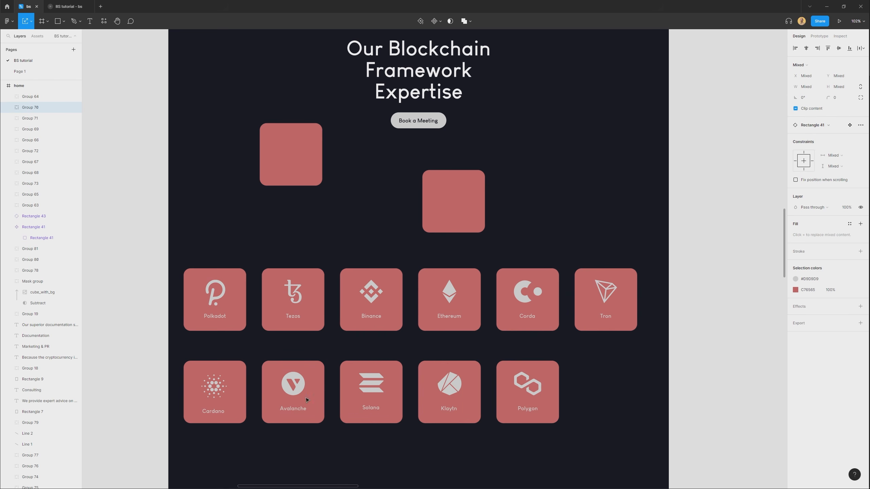
{"action": "left_click_drag", "start_coordinate": [181, 456], "coordinate": [222, 406]}
{"action": "key", "text": "alt+h"}
{"action": "key", "text": "alt+v"}
{"action": "left_click_drag", "start_coordinate": [511, 454], "coordinate": [534, 404]}
Delete the leftover square instance above the logo tiles and move the main square component down and to the left.
{"action": "left_click", "coordinate": [601, 447]}
{"action": "left_click", "coordinate": [467, 200]}
{"action": "key", "text": "Delete"}
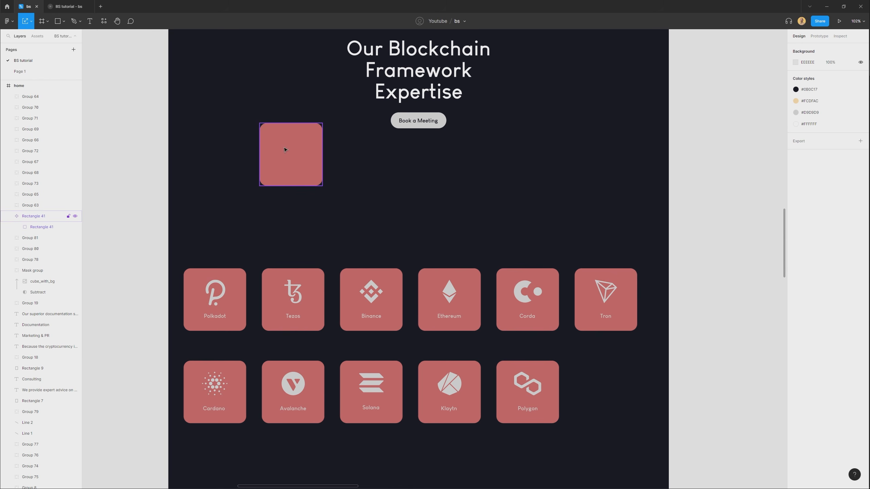
{"action": "left_click_drag", "start_coordinate": [287, 147], "coordinate": [242, 185]}
{"action": "scroll", "coordinate": [247, 407], "scroll_direction": "down", "scroll_amount": 1}
{"action": "left_click", "coordinate": [236, 410]}
Bring the cut-out glowing cube image from beside the page onto the Our Blockchain Framework Expertise heading.
{"action": "left_click_drag", "start_coordinate": [430, 166], "coordinate": [408, 311]}
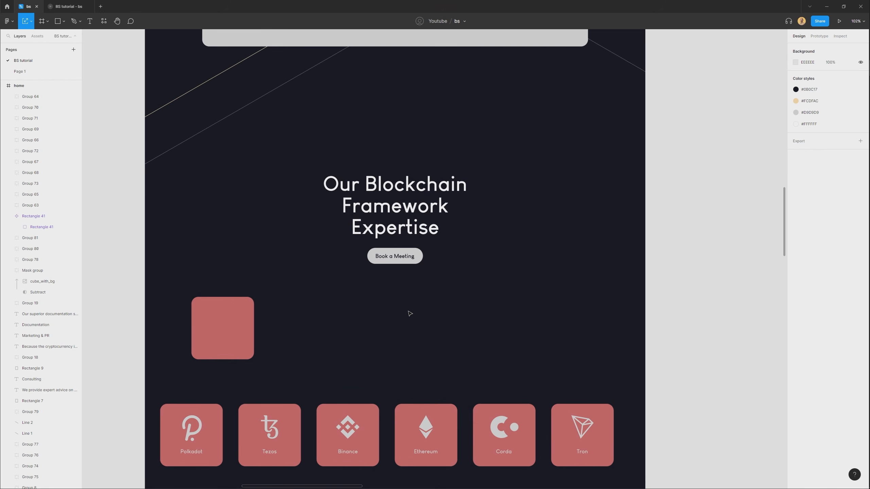
{"action": "scroll", "coordinate": [437, 324], "scroll_direction": "down", "scroll_amount": 4}
{"action": "left_click_drag", "start_coordinate": [317, 219], "coordinate": [344, 364]}
{"action": "left_click_drag", "start_coordinate": [264, 107], "coordinate": [254, 157]}
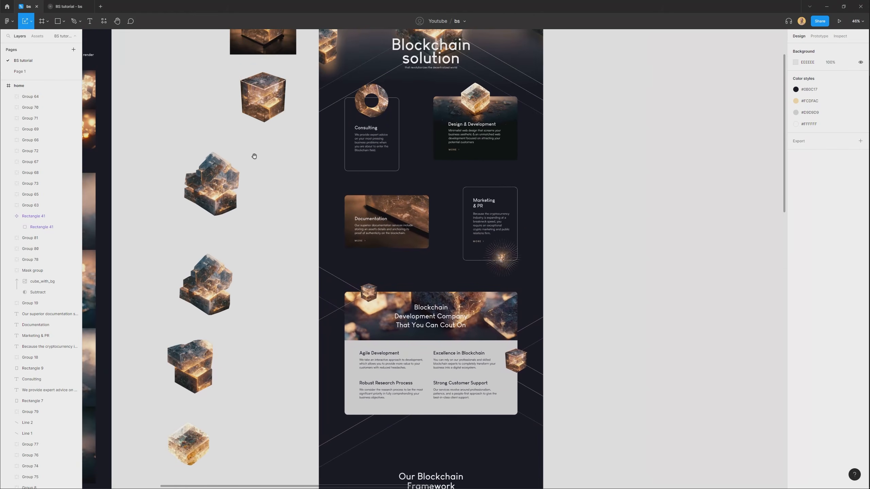
{"action": "left_click_drag", "start_coordinate": [269, 99], "coordinate": [400, 205]}
{"action": "scroll", "coordinate": [384, 164], "scroll_direction": "up", "scroll_amount": 2}
{"action": "scroll", "coordinate": [400, 206], "scroll_direction": "up", "scroll_amount": 3}
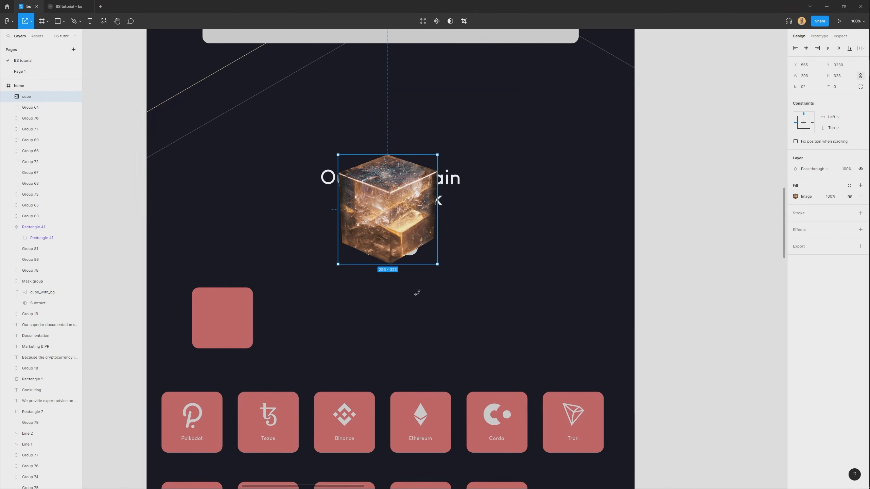
Rotate the cube image to -60°, stretch it to about 293 by 601, and send it behind the heading.
{"action": "left_click_drag", "start_coordinate": [417, 292], "coordinate": [464, 179]}
{"action": "key", "text": "ctrl+z"}
{"action": "key", "text": "ctrl+z"}
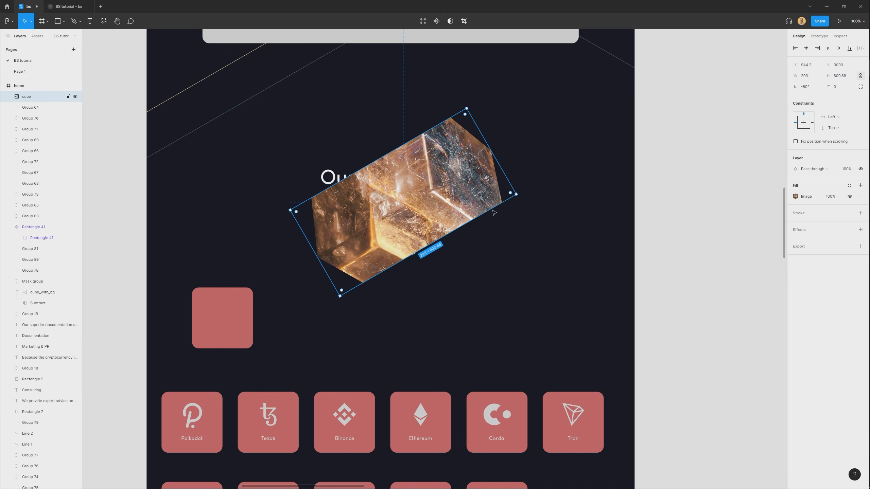
{"action": "key", "text": "["}
Add a layer blur of 238 to the stretched cube image to form a soft glow behind the heading.
{"action": "left_click", "coordinate": [814, 235]}
{"action": "left_click", "coordinate": [821, 242]}
{"action": "left_click", "coordinate": [825, 248]}
{"action": "left_click", "coordinate": [795, 241]}
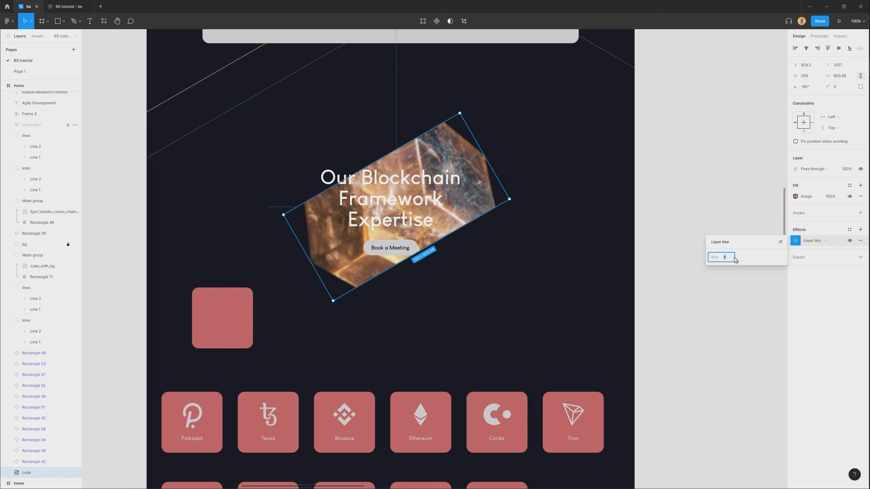
{"action": "left_click_drag", "start_coordinate": [724, 258], "coordinate": [425, 226]}
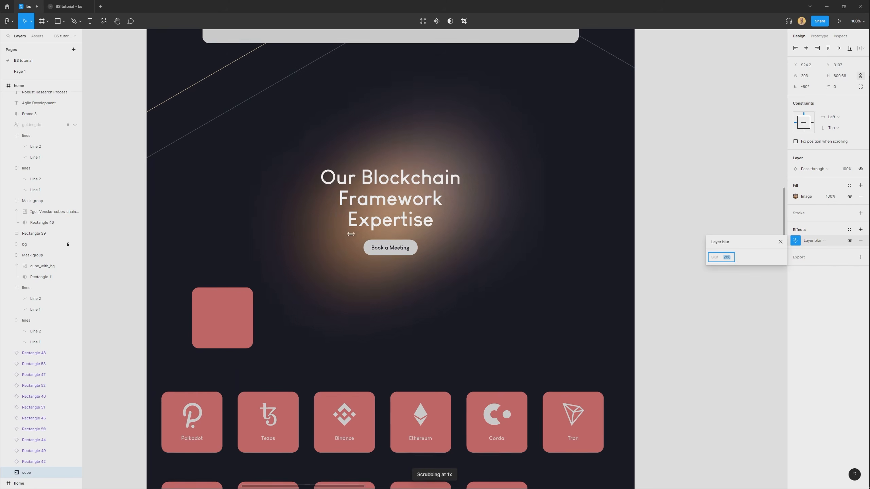
{"action": "left_click_drag", "start_coordinate": [692, 201], "coordinate": [556, 222]}
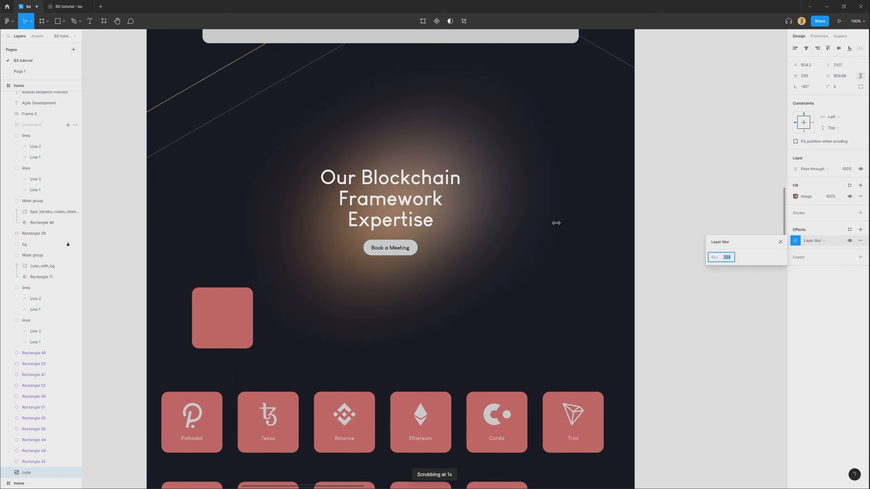
Lower the blurred cube layer's opacity to 55% and enlarge it to about 346 by 838.
{"action": "left_click_drag", "start_coordinate": [842, 168], "coordinate": [815, 178]}
{"action": "left_click_drag", "start_coordinate": [486, 161], "coordinate": [521, 139]}
{"action": "left_click_drag", "start_coordinate": [483, 233], "coordinate": [481, 225]}
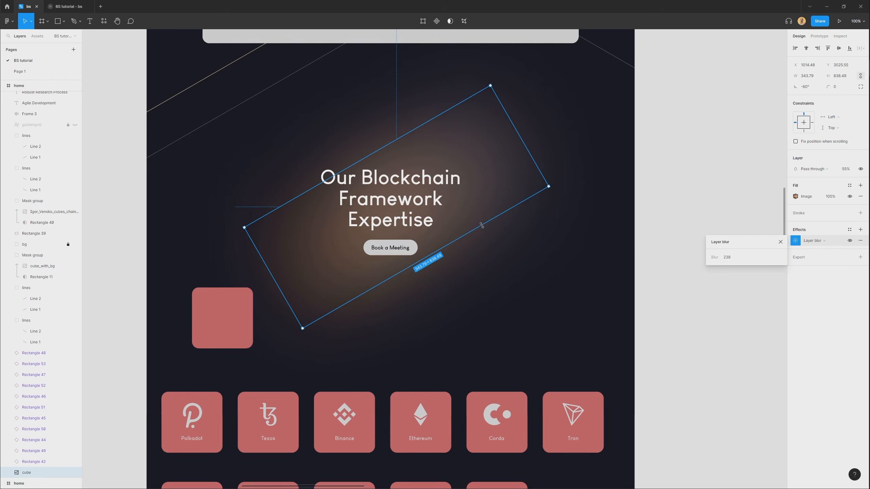
Set the glow's layer blur to 207 and its layer opacity to 37%.
{"action": "left_click_drag", "start_coordinate": [715, 253], "coordinate": [690, 262]}
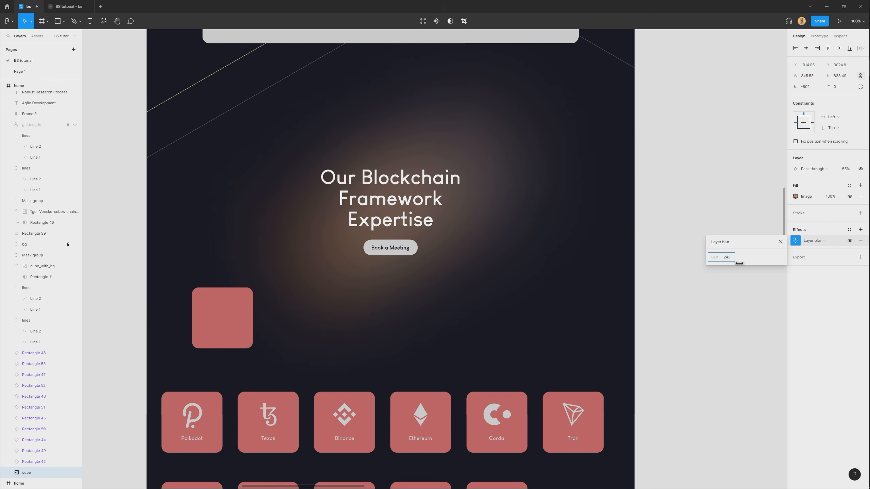
{"action": "left_click_drag", "start_coordinate": [733, 237], "coordinate": [245, 283]}
{"action": "left_click_drag", "start_coordinate": [845, 169], "coordinate": [833, 172]}
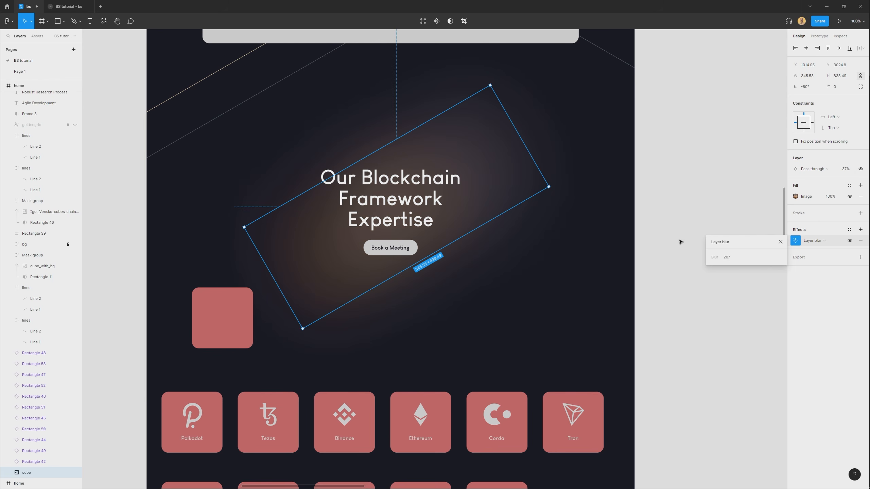
Duplicate the diagonal lines group from the card section down into the framework expertise section and flip the copy horizontally.
{"action": "left_click", "coordinate": [743, 213]}
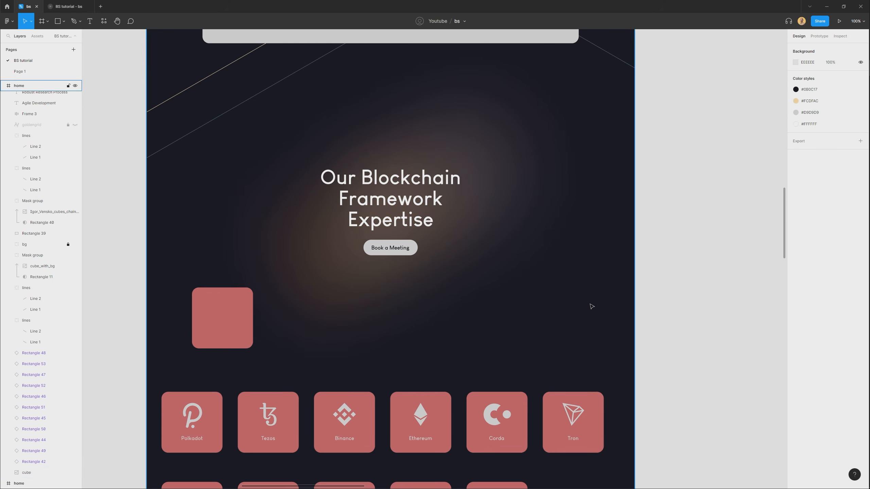
{"action": "scroll", "coordinate": [590, 305], "scroll_direction": "down", "scroll_amount": 4}
{"action": "left_click", "coordinate": [507, 102]}
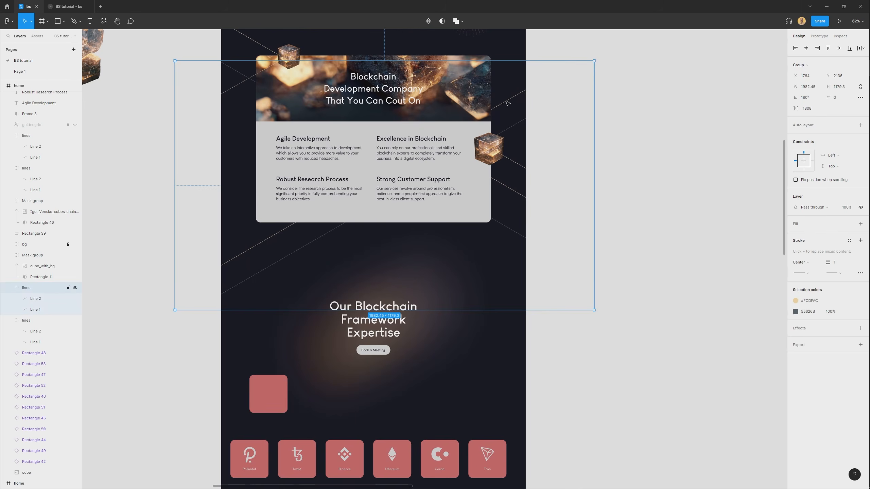
{"action": "left_click_drag", "start_coordinate": [507, 102], "coordinate": [511, 334]}
{"action": "key", "text": "shift+0"}
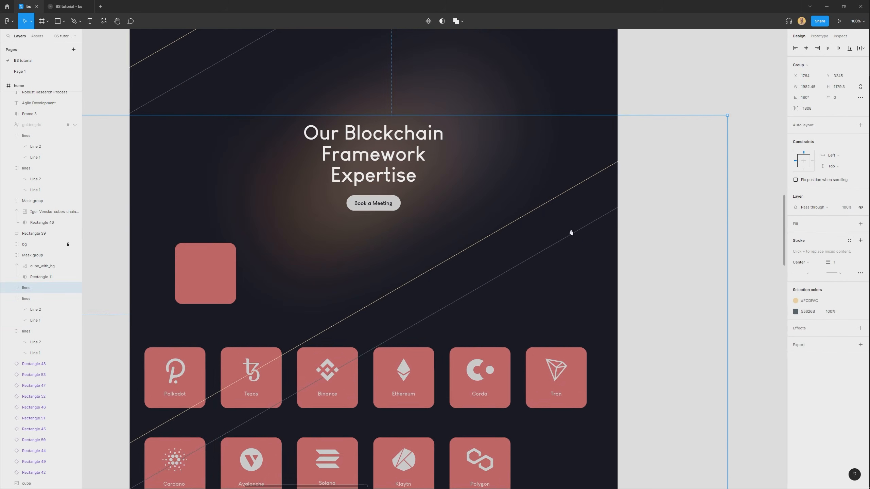
{"action": "left_click_drag", "start_coordinate": [533, 257], "coordinate": [531, 188]}
{"action": "key", "text": "shift+h"}
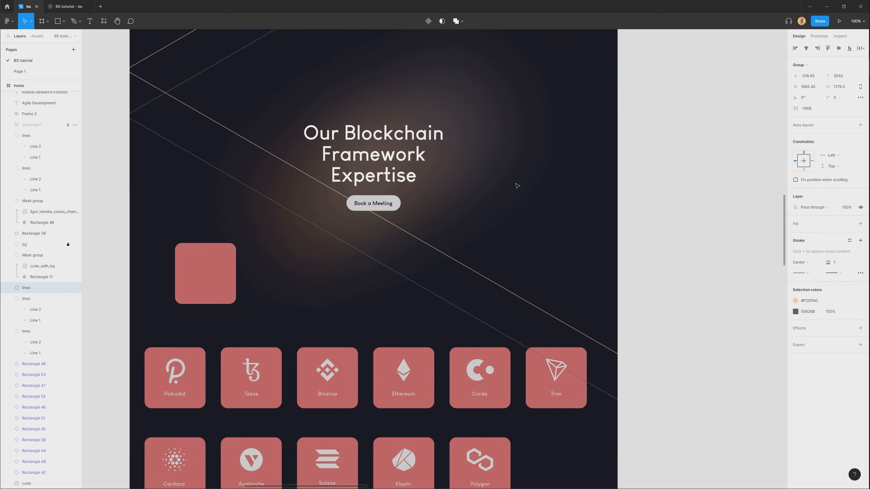
Lower the flipped lines group's opacity to 25% and move it to about X -148, Y 2975.
{"action": "left_click_drag", "start_coordinate": [848, 212], "coordinate": [803, 208]}
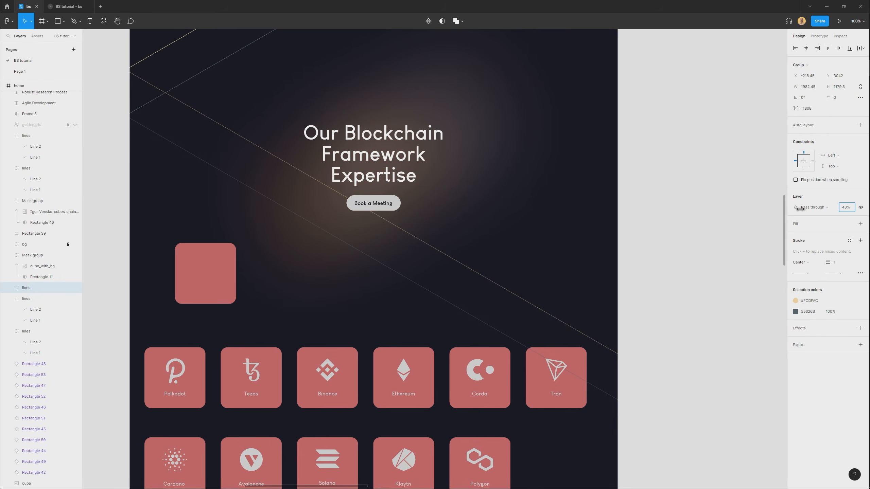
{"action": "left_click_drag", "start_coordinate": [453, 281], "coordinate": [473, 246]}
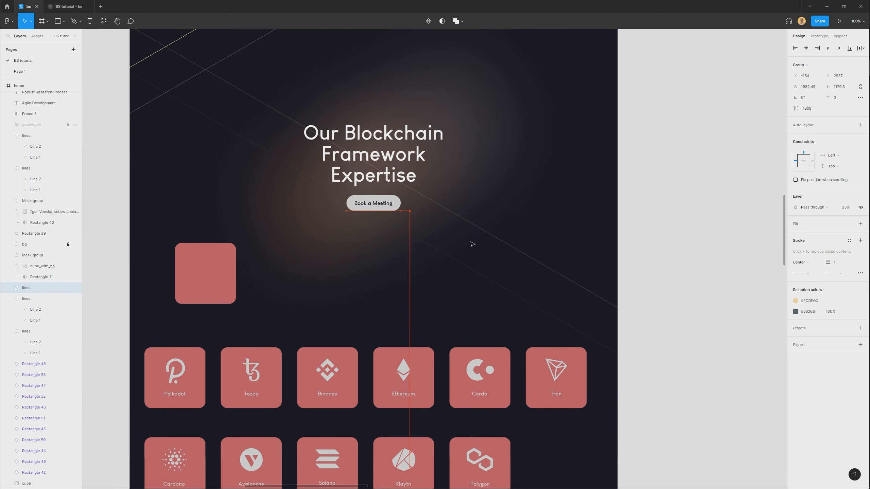
{"action": "scroll", "coordinate": [476, 259], "scroll_direction": "up", "scroll_amount": 1}
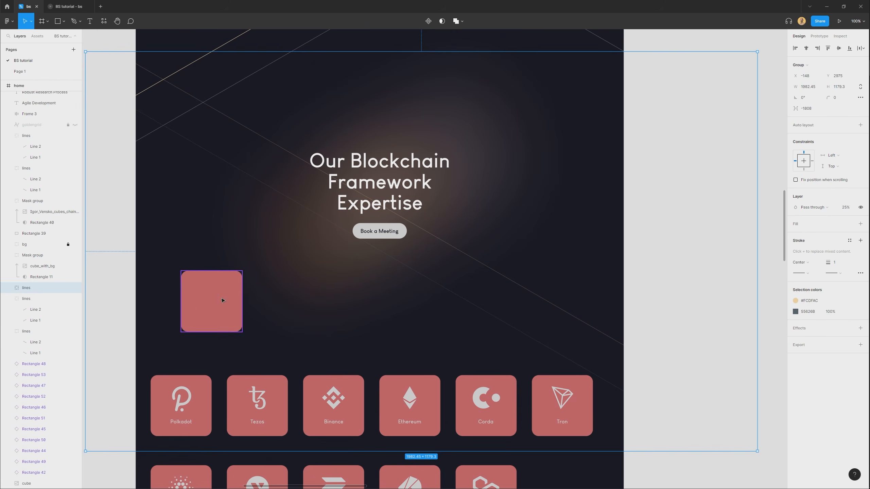
Move the blank red master tile component out of the page onto the empty canvas beside it.
{"action": "left_click", "coordinate": [218, 274]}
{"action": "scroll", "coordinate": [293, 301], "scroll_direction": "left", "scroll_amount": 2}
{"action": "left_click_drag", "start_coordinate": [293, 301], "coordinate": [145, 200]}
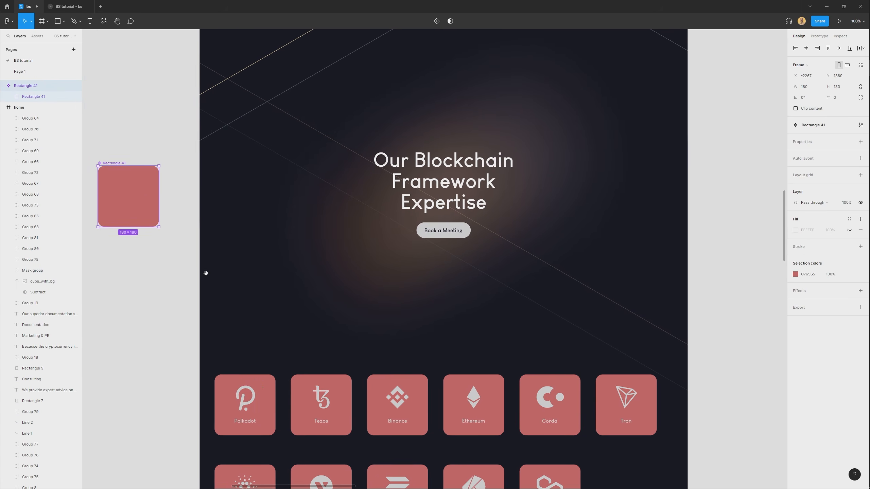
Move both rows of logo tiles up closer to the heading and centre them across the page.
{"action": "scroll", "coordinate": [206, 275], "scroll_direction": "down", "scroll_amount": 2}
{"action": "left_click_drag", "start_coordinate": [225, 480], "coordinate": [674, 340]}
{"action": "left_click", "coordinate": [236, 296]}
{"action": "left_click_drag", "start_coordinate": [233, 303], "coordinate": [255, 352]}
{"action": "left_click", "coordinate": [287, 335]}
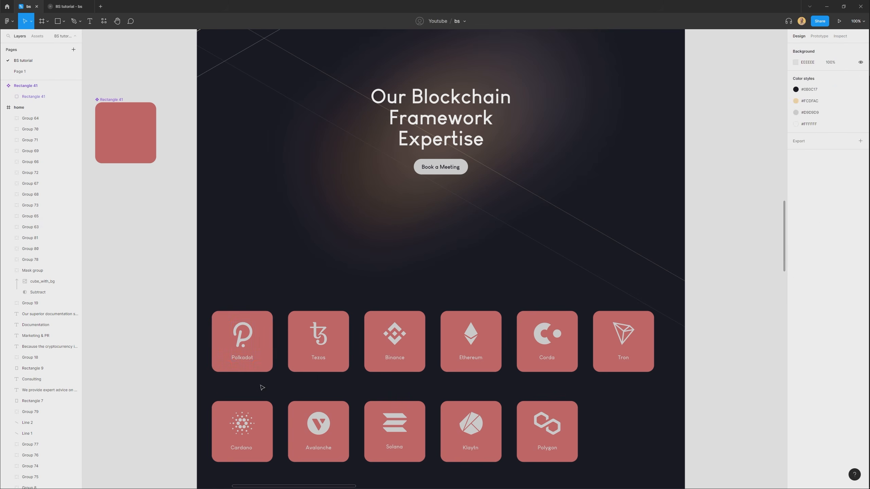
{"action": "left_click_drag", "start_coordinate": [244, 473], "coordinate": [558, 275]}
{"action": "left_click_drag", "start_coordinate": [482, 264], "coordinate": [507, 167]}
{"action": "left_click", "coordinate": [532, 270]}
{"action": "key", "text": "ctrl+z"}
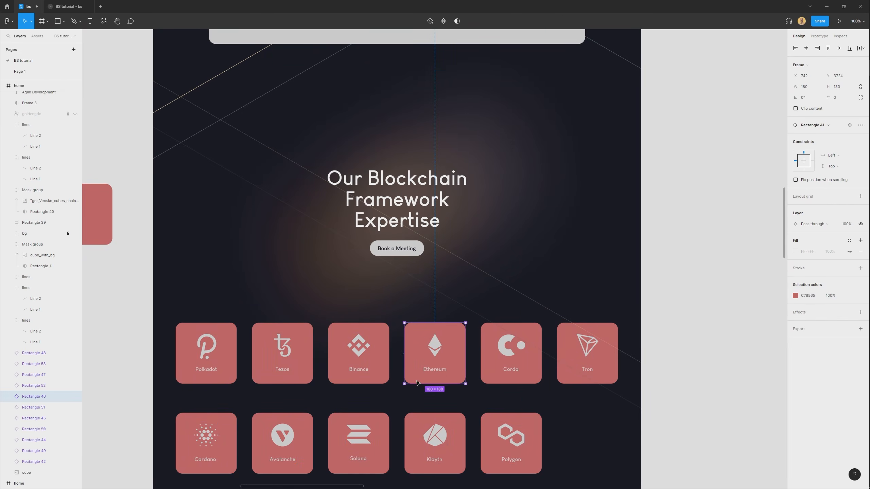
Lock the blurred glow and the diagonal lines behind the logo tiles.
{"action": "left_click", "coordinate": [384, 281]}
{"action": "left_click", "coordinate": [510, 287]}
{"action": "key", "text": "ctrl+shift+l"}
Group the Ethereum, Binance, Tezos, Polkadot and Cardano logos and labels each with its own tile.
{"action": "left_click_drag", "start_coordinate": [401, 301], "coordinate": [464, 373]}
{"action": "key", "text": "ctrl+g"}
{"action": "left_click_drag", "start_coordinate": [350, 289], "coordinate": [383, 368]}
{"action": "key", "text": "ctrl+g"}
{"action": "left_click_drag", "start_coordinate": [265, 290], "coordinate": [295, 368]}
{"action": "key", "text": "ctrl+g"}
{"action": "left_click_drag", "start_coordinate": [202, 287], "coordinate": [233, 460]}
{"action": "key", "text": "ctrl+g"}
Group the remaining Avalanche, Solana, Klaytn, Polygon, Corda and Tron logos and labels each with its own tile.
{"action": "key", "text": "ctrl+g"}
{"action": "left_click_drag", "start_coordinate": [270, 381], "coordinate": [295, 461]}
{"action": "key", "text": "ctrl+g"}
{"action": "left_click_drag", "start_coordinate": [350, 473], "coordinate": [371, 408]}
{"action": "key", "text": "ctrl+g"}
{"action": "left_click_drag", "start_coordinate": [426, 473], "coordinate": [447, 408]}
{"action": "key", "text": "ctrl+g"}
{"action": "left_click", "coordinate": [514, 307]}
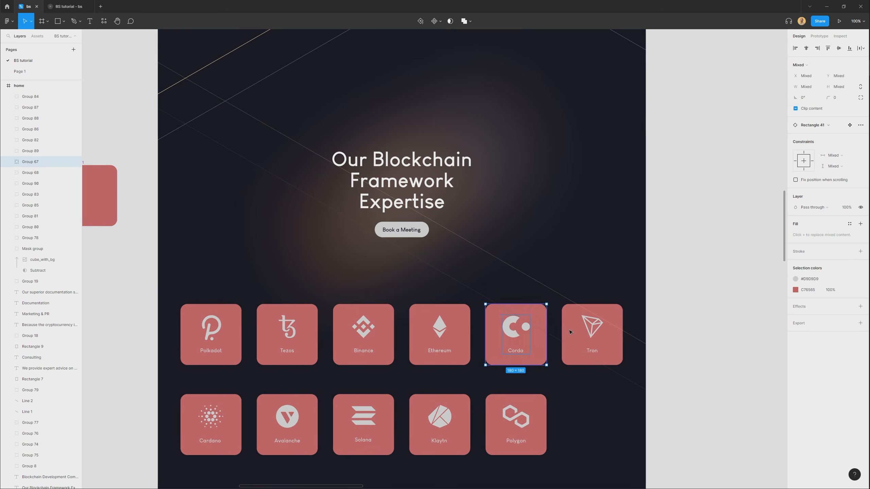
{"action": "key", "text": "ctrl+g"}
{"action": "left_click", "coordinate": [591, 329]}
{"action": "key", "text": "ctrl+g"}
{"action": "left_click", "coordinate": [516, 255]}
Place the Ethereum tile above the heading's right end, Solana left of the button, and Polygon below and right of the button.
{"action": "left_click", "coordinate": [440, 334]}
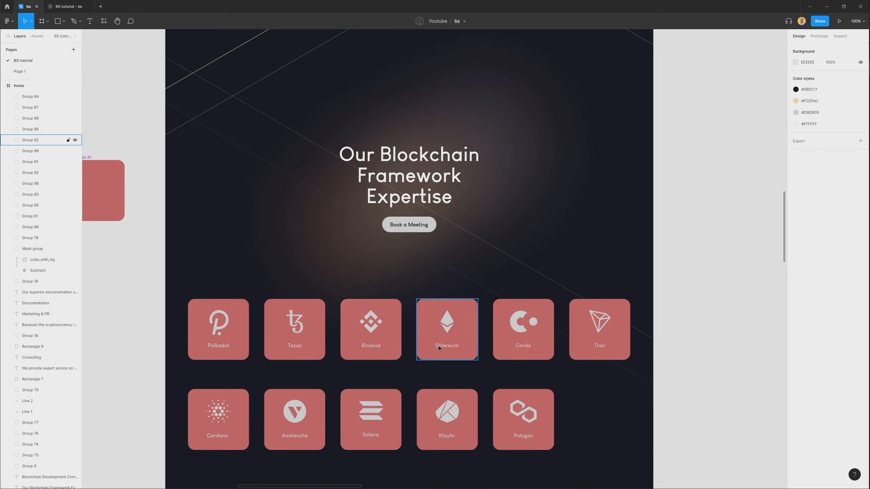
{"action": "scroll", "coordinate": [439, 334], "scroll_direction": "up", "scroll_amount": 2}
{"action": "left_click_drag", "start_coordinate": [439, 360], "coordinate": [497, 135]}
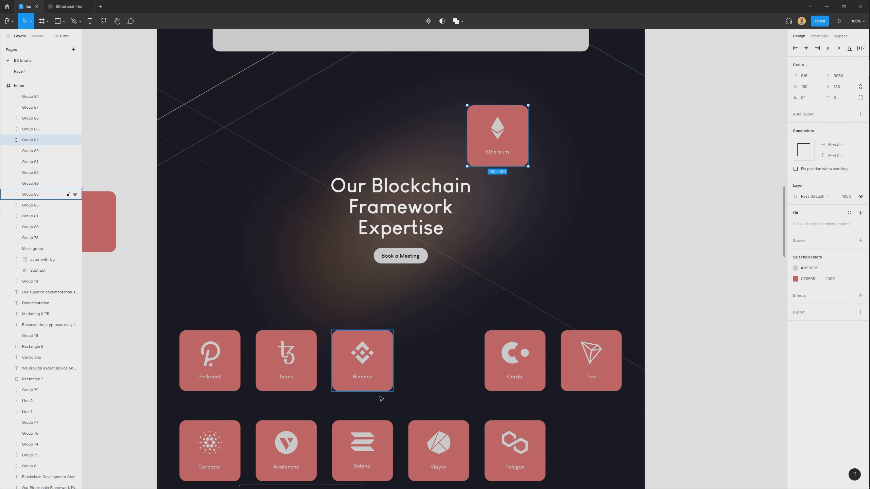
{"action": "left_click", "coordinate": [369, 466]}
{"action": "left_click_drag", "start_coordinate": [369, 467], "coordinate": [292, 271]}
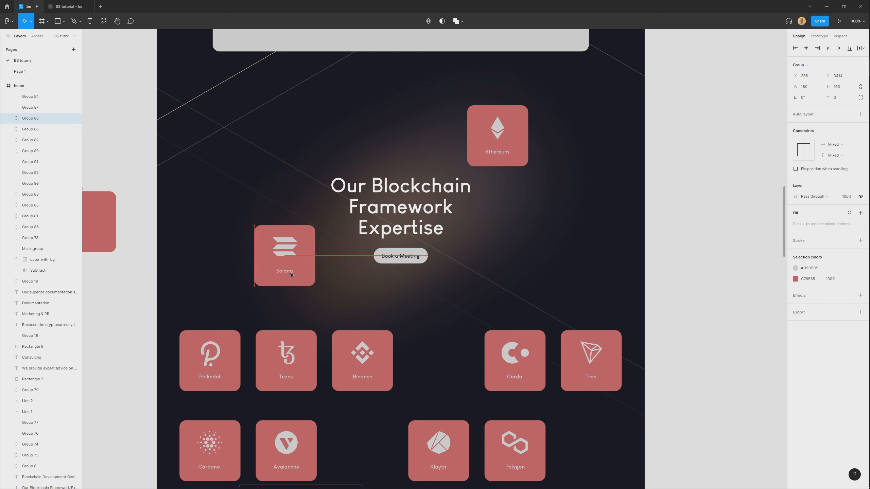
{"action": "left_click_drag", "start_coordinate": [519, 466], "coordinate": [518, 308]}
{"action": "left_click_drag", "start_coordinate": [487, 370], "coordinate": [483, 315]}
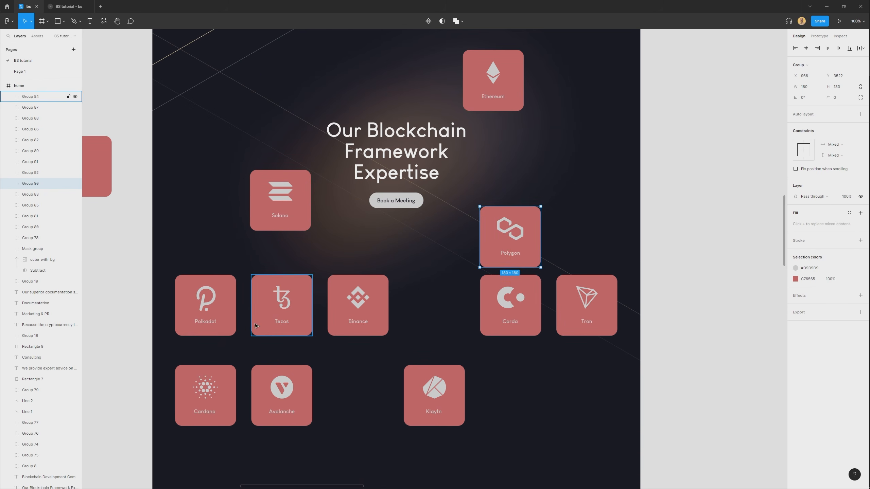
Scale the Polkadot, Tezos, Binance, Corda and Tron tiles down together to 116 by 116 each.
{"action": "left_click_drag", "start_coordinate": [207, 317], "coordinate": [569, 302]}
{"action": "key", "text": "ctrl+z"}
{"action": "left_click_drag", "start_coordinate": [236, 350], "coordinate": [606, 330]}
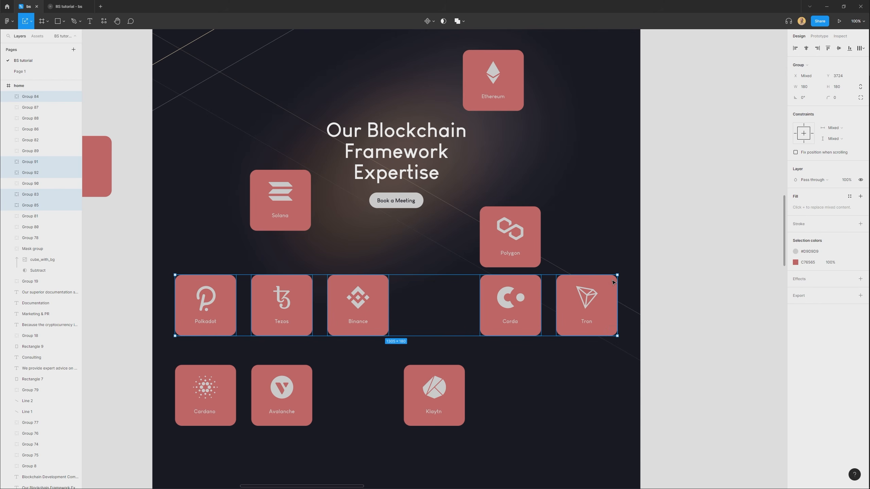
{"action": "left_click_drag", "start_coordinate": [616, 274], "coordinate": [528, 286]}
{"action": "left_click", "coordinate": [517, 373]}
Scatter the five 116 px tiles around the heading, with Tezos and Tron cut off by the page's side edges, and shift Solana slightly.
{"action": "left_click_drag", "start_coordinate": [472, 309], "coordinate": [561, 160]}
{"action": "left_click_drag", "start_coordinate": [358, 316], "coordinate": [204, 227]}
{"action": "left_click_drag", "start_coordinate": [551, 302], "coordinate": [584, 308]}
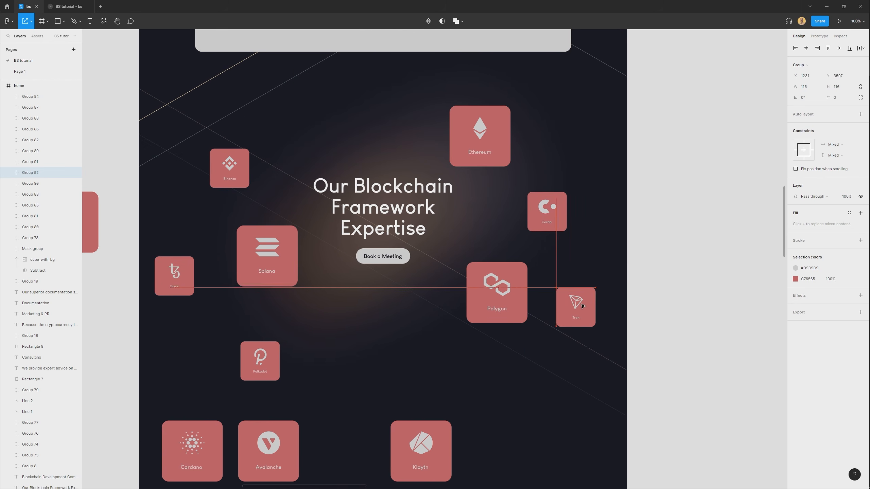
{"action": "left_click_drag", "start_coordinate": [260, 359], "coordinate": [312, 112]}
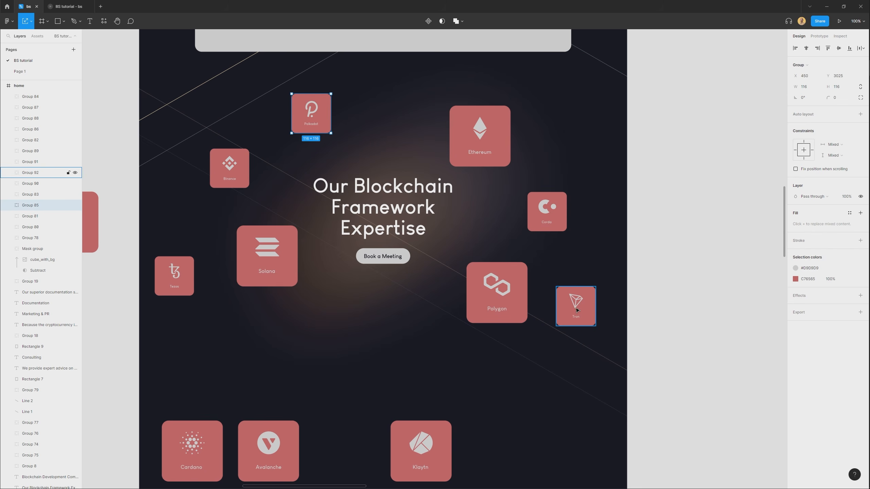
{"action": "left_click_drag", "start_coordinate": [577, 310], "coordinate": [612, 293]}
{"action": "left_click_drag", "start_coordinate": [266, 257], "coordinate": [271, 272]}
{"action": "left_click_drag", "start_coordinate": [194, 273], "coordinate": [169, 261]}
Scale the Cardano, Avalanche and Klaytn tiles down together to 70 by 70 each.
{"action": "left_click_drag", "start_coordinate": [159, 405], "coordinate": [521, 483]}
{"action": "left_click_drag", "start_coordinate": [412, 460], "coordinate": [455, 399]}
{"action": "left_click_drag", "start_coordinate": [494, 360], "coordinate": [406, 378]}
{"action": "key", "text": "Escape"}
{"action": "scroll", "coordinate": [363, 479], "scroll_direction": "up", "scroll_amount": 1}
{"action": "scroll", "coordinate": [363, 480], "scroll_direction": "up", "scroll_amount": 2}
Place the Klaytn tile right of Ethereum, Avalanche left of Polkadot, and Cardano between Tezos and Solana.
{"action": "left_click_drag", "start_coordinate": [393, 436], "coordinate": [573, 181]}
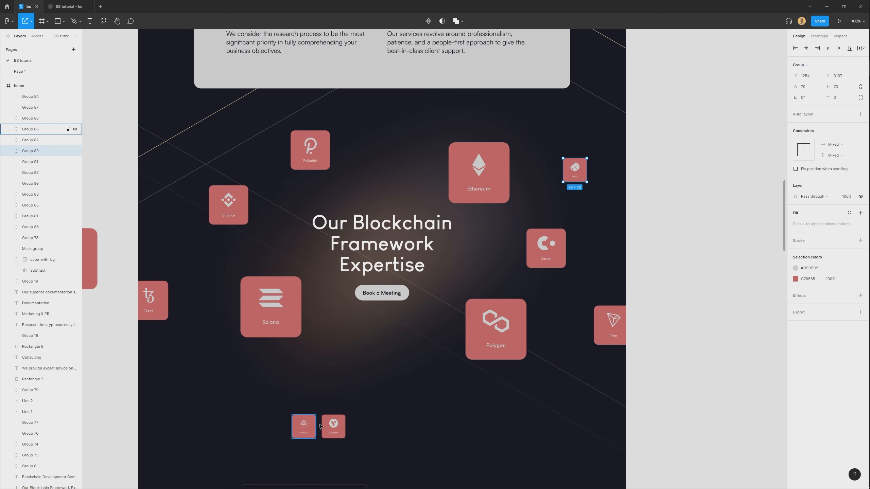
{"action": "left_click_drag", "start_coordinate": [339, 429], "coordinate": [193, 149]}
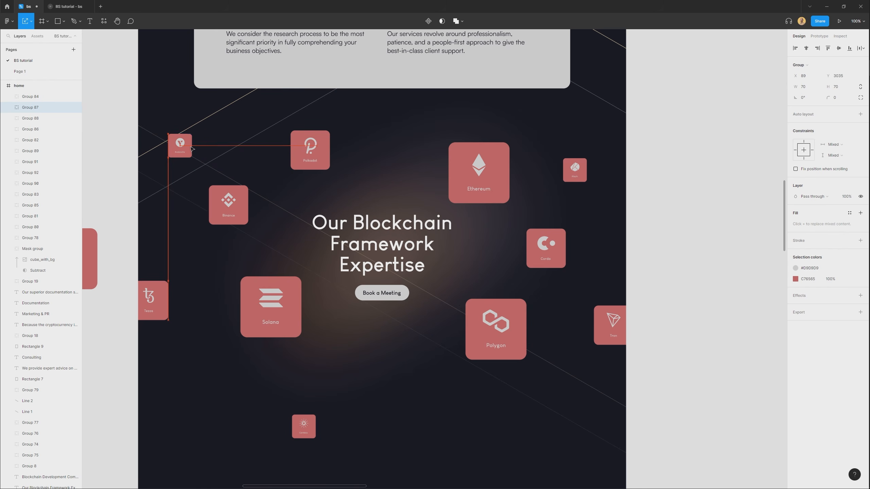
{"action": "left_click_drag", "start_coordinate": [303, 425], "coordinate": [201, 270]}
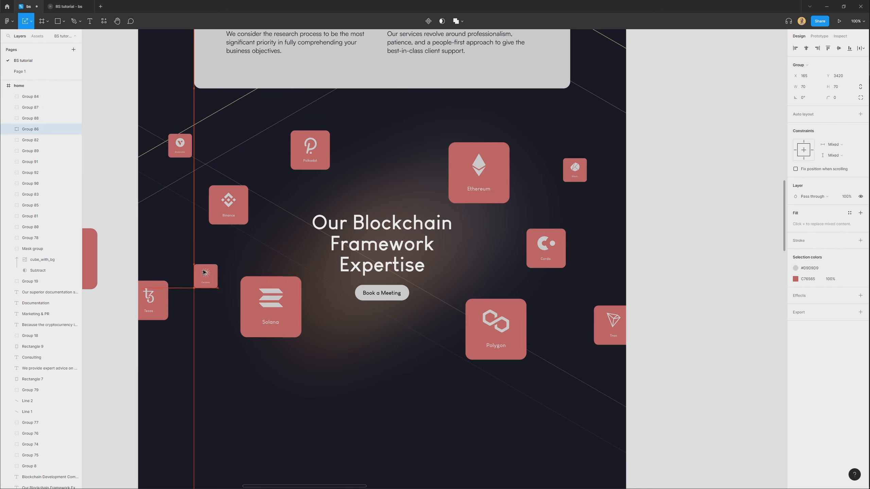
Nudge the scattered tiles into a balanced layout around the heading, with Tezos at X -15, Y 3471, and move the master tile slightly up.
{"action": "mouse_move", "coordinate": [287, 310]}
{"action": "left_mouse_down"}
{"action": "mouse_move", "coordinate": [298, 319]}
{"action": "mouse_move", "coordinate": [289, 311]}
{"action": "left_mouse_up"}
{"action": "left_click_drag", "start_coordinate": [500, 329], "coordinate": [497, 331]}
{"action": "left_click_drag", "start_coordinate": [497, 157], "coordinate": [487, 153]}
{"action": "left_click_drag", "start_coordinate": [314, 143], "coordinate": [328, 140]}
{"action": "left_click_drag", "start_coordinate": [229, 200], "coordinate": [242, 197]}
{"action": "left_click_drag", "start_coordinate": [202, 274], "coordinate": [161, 239]}
{"action": "left_click_drag", "start_coordinate": [151, 302], "coordinate": [161, 302]}
{"action": "left_click_drag", "start_coordinate": [219, 342], "coordinate": [260, 354]}
{"action": "left_click", "coordinate": [260, 354]}
{"action": "left_click_drag", "start_coordinate": [205, 320], "coordinate": [200, 321]}
{"action": "left_click_drag", "start_coordinate": [83, 264], "coordinate": [103, 272]}
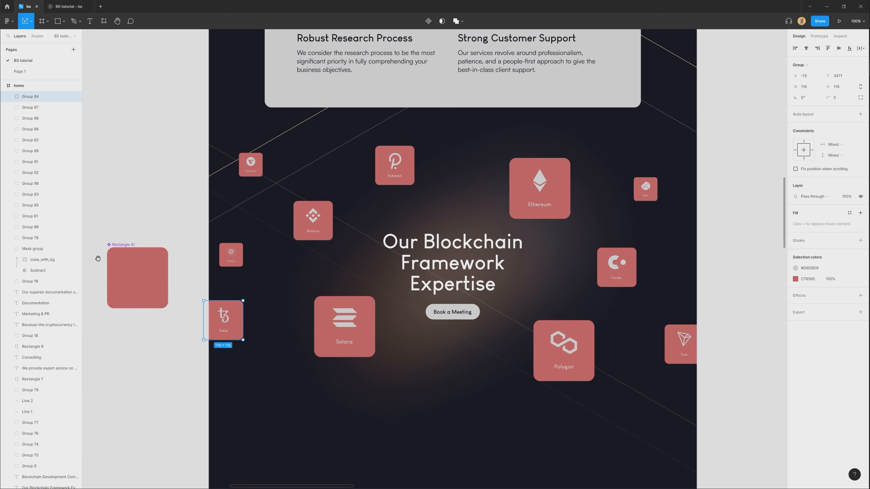
{"action": "left_click_drag", "start_coordinate": [125, 241], "coordinate": [136, 214]}
{"action": "left_click", "coordinate": [148, 353]}
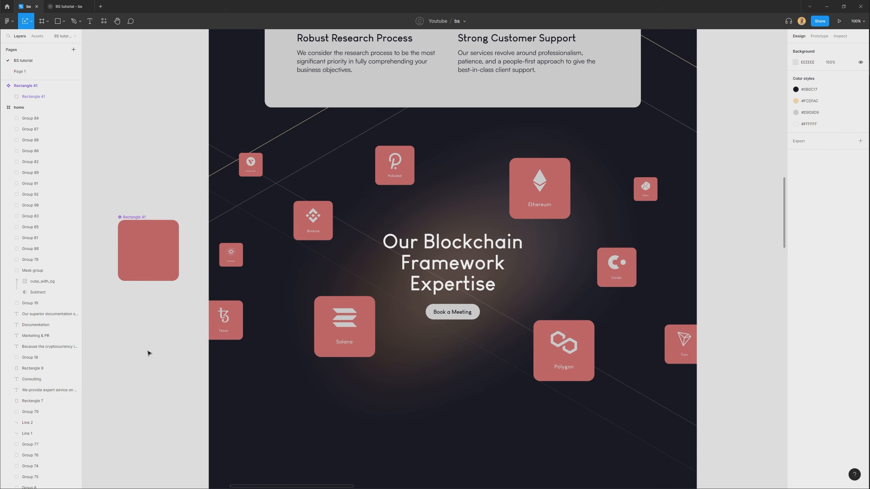
{"action": "left_click", "coordinate": [339, 344]}
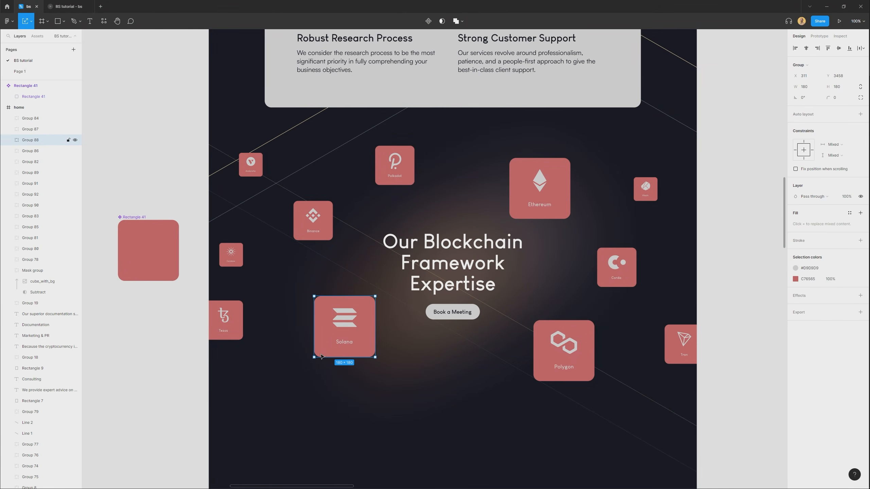
{"action": "left_click_drag", "start_coordinate": [213, 392], "coordinate": [384, 148]}
{"action": "left_click", "coordinate": [318, 153]}
{"action": "left_click", "coordinate": [257, 158]}
{"action": "left_click", "coordinate": [30, 259]}
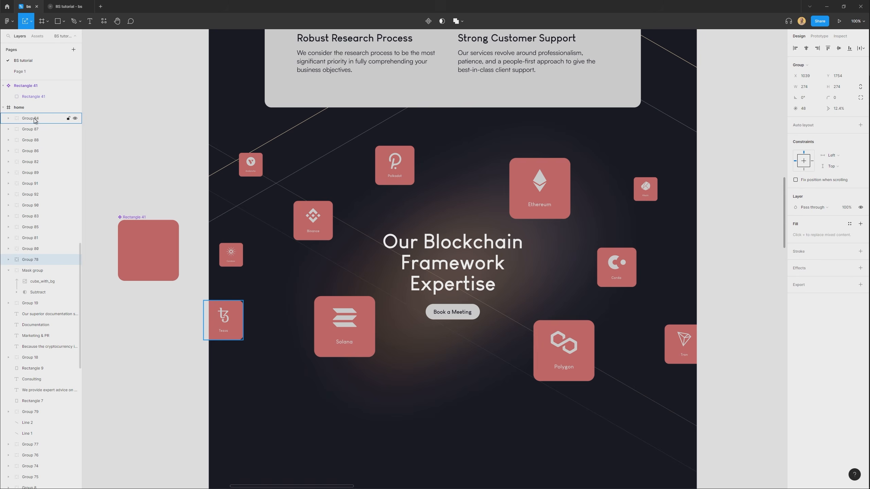
{"action": "left_click", "coordinate": [31, 119], "text": "shift"}
{"action": "left_click_drag", "start_coordinate": [553, 202], "coordinate": [548, 232]}
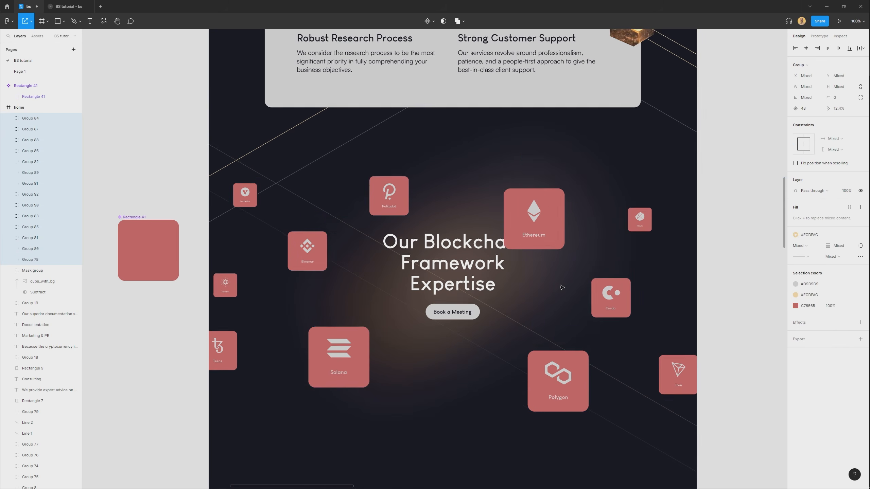
{"action": "key", "text": "ctrl+z"}
Select all eleven logo tiles around the heading and combine them into one group.
{"action": "left_click_drag", "start_coordinate": [549, 427], "coordinate": [668, 195]}
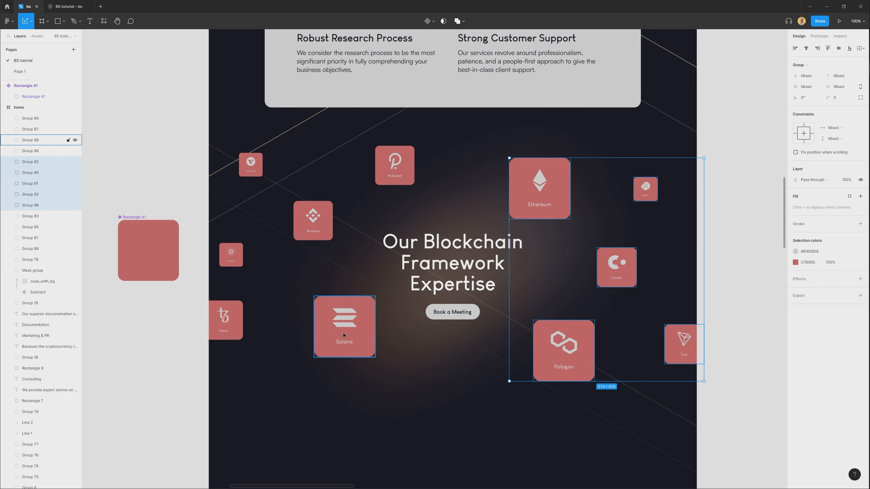
{"action": "left_click", "coordinate": [345, 329], "text": "shift"}
{"action": "left_click", "coordinate": [395, 164], "text": "shift"}
{"action": "left_click", "coordinate": [313, 220], "text": "shift"}
{"action": "left_click", "coordinate": [251, 165], "text": "shift"}
{"action": "left_click", "coordinate": [232, 254], "text": "shift"}
{"action": "left_click", "coordinate": [228, 319], "text": "shift"}
{"action": "key", "text": "ctrl+g"}
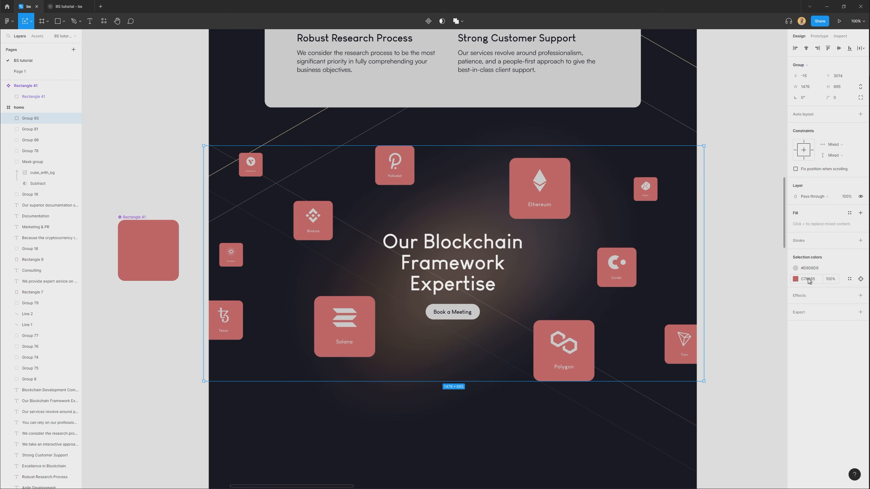
Recolor all logos and labels in the tile group with the #FCDFAC color style.
{"action": "left_click", "coordinate": [819, 270]}
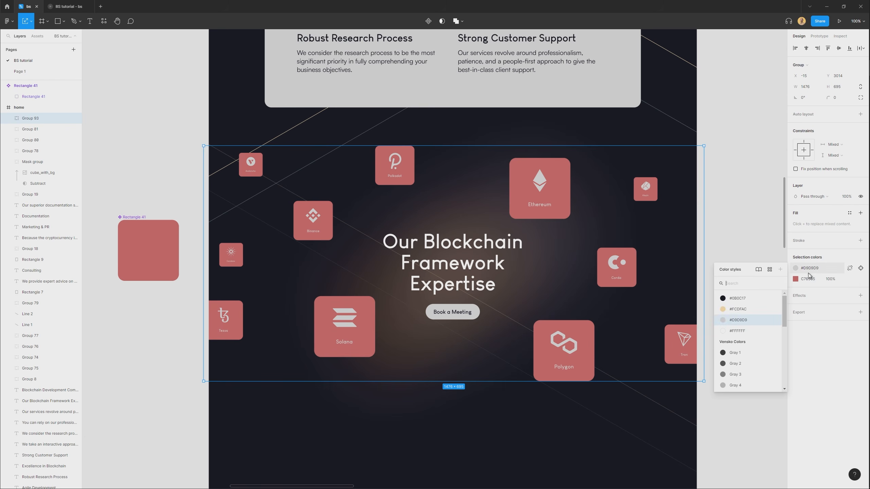
{"action": "left_click", "coordinate": [744, 311]}
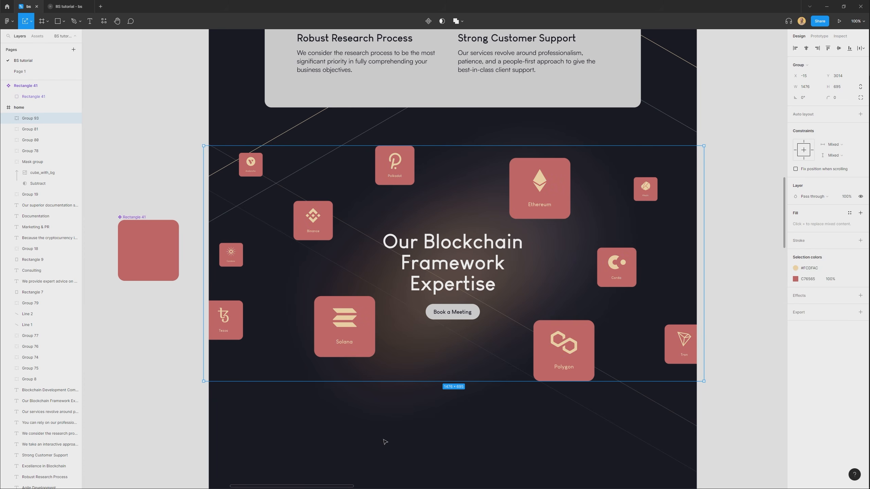
{"action": "left_click", "coordinate": [165, 283]}
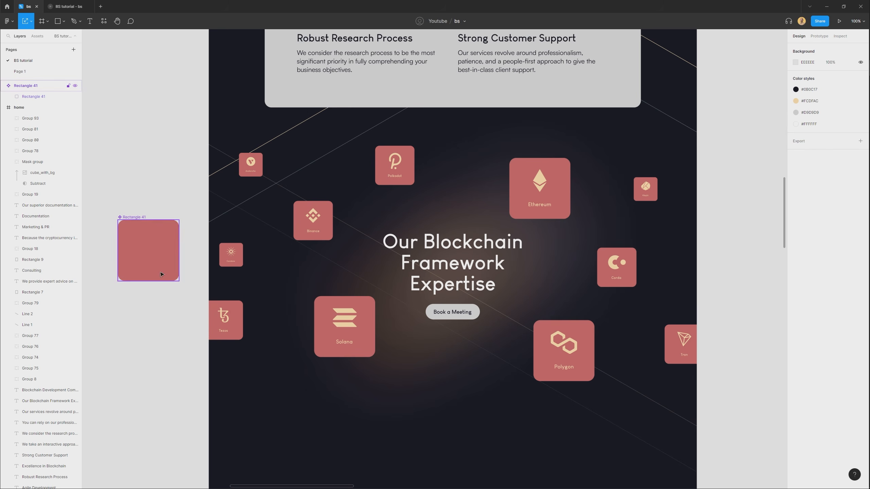
Move the master tile component slightly up and fill its inner rectangle with the #FCDFAC color style.
{"action": "left_click", "coordinate": [153, 245]}
{"action": "mouse_move", "coordinate": [145, 215]}
{"action": "left_mouse_down"}
{"action": "mouse_move", "coordinate": [156, 192]}
{"action": "mouse_move", "coordinate": [152, 203]}
{"action": "left_mouse_up"}
{"action": "double_click", "coordinate": [156, 247]}
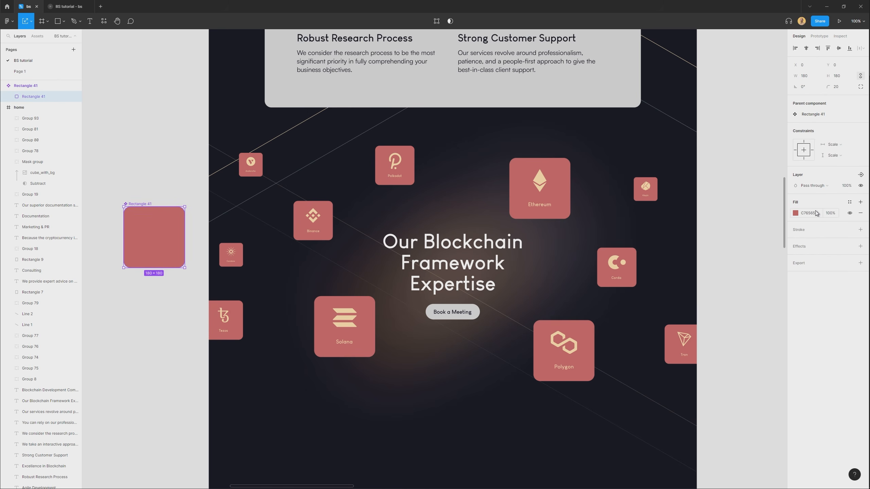
{"action": "left_click", "coordinate": [850, 203]}
{"action": "left_click", "coordinate": [817, 256]}
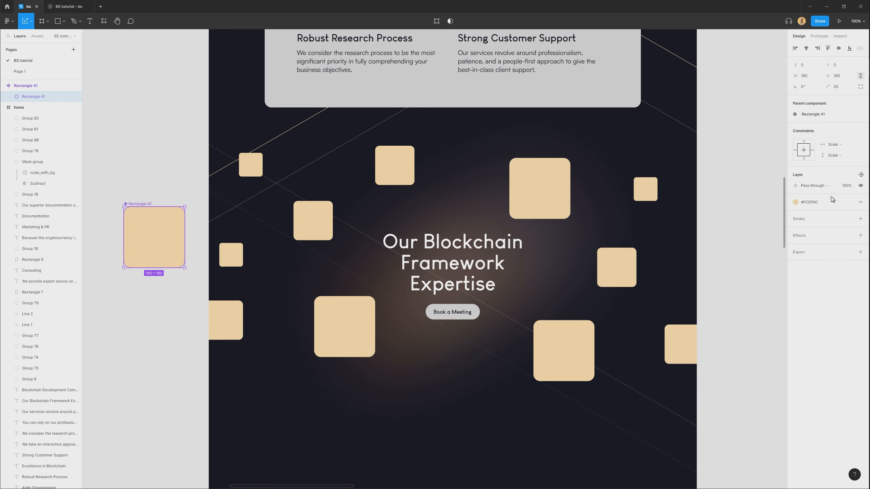
Add a background blur effect to the master tile's rectangle.
{"action": "left_click", "coordinate": [802, 237]}
{"action": "left_click", "coordinate": [821, 246]}
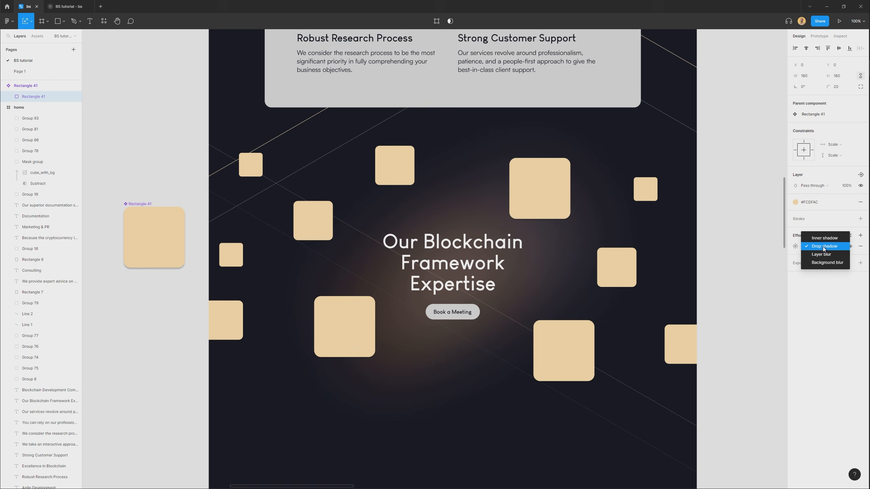
{"action": "left_click", "coordinate": [819, 263]}
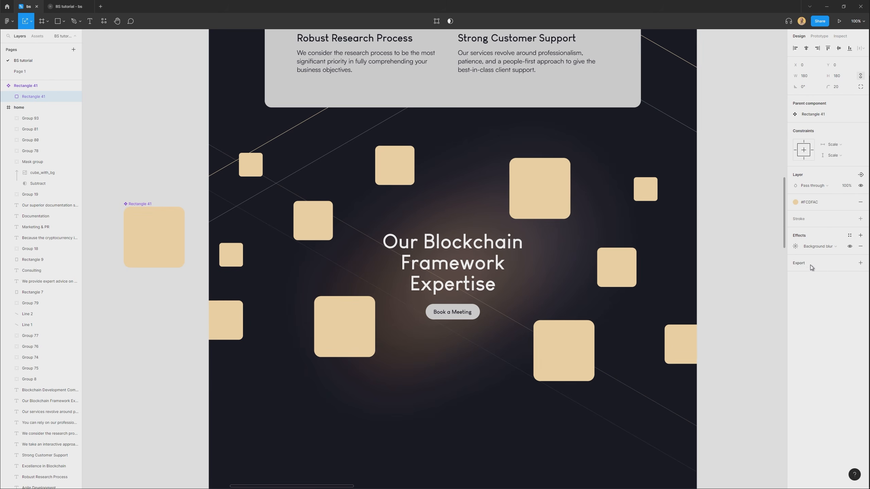
Detach the master tile's fill from its color style, set FCDFAC to 8% opacity and adjust the background blur amount.
{"action": "left_click", "coordinate": [796, 247]}
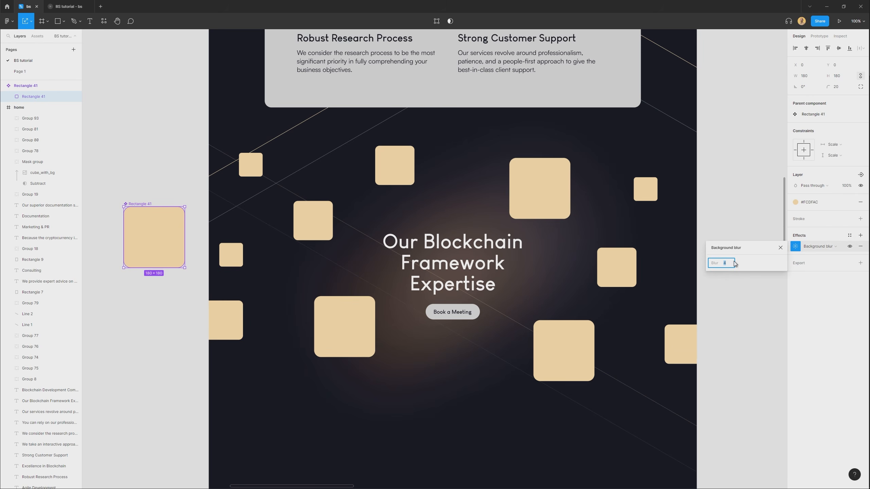
{"action": "left_click", "coordinate": [830, 207]}
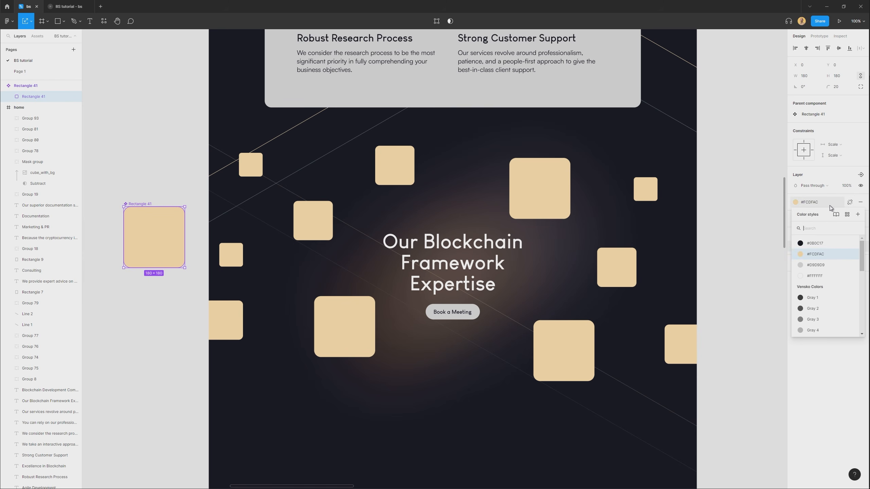
{"action": "left_click", "coordinate": [850, 203]}
{"action": "left_click_drag", "start_coordinate": [831, 213], "coordinate": [754, 226]}
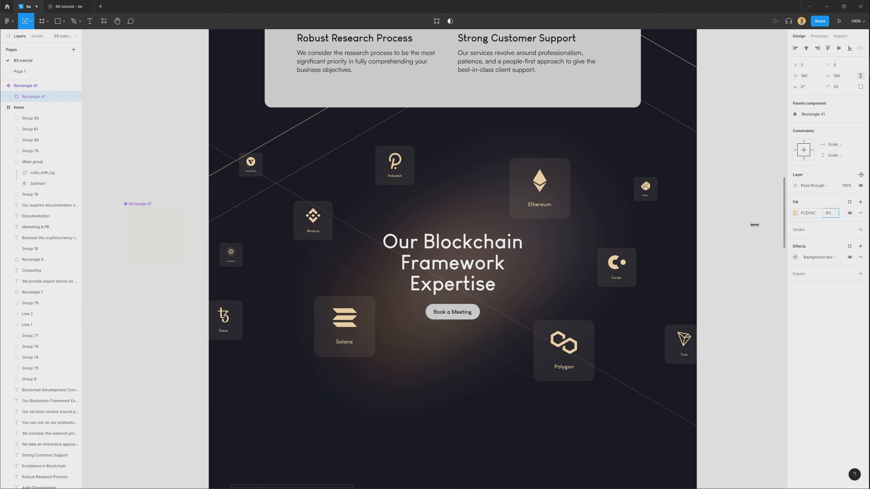
{"action": "left_click", "coordinate": [796, 259]}
{"action": "left_click_drag", "start_coordinate": [713, 276], "coordinate": [719, 275]}
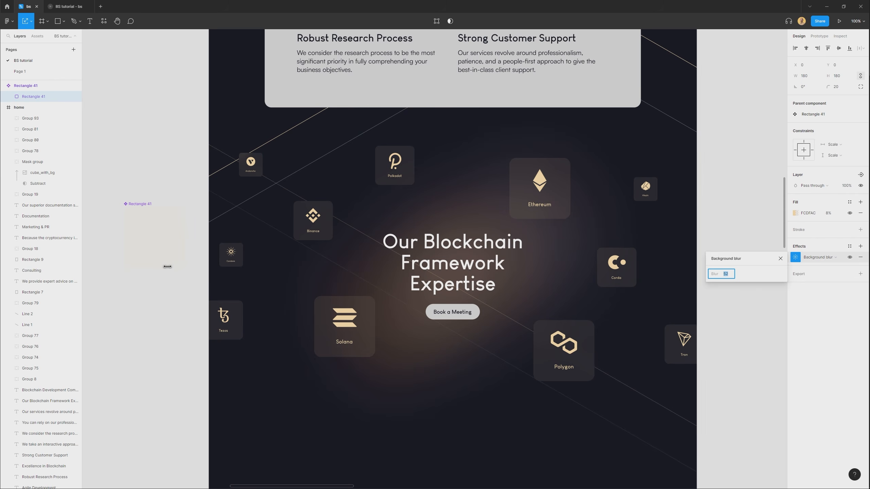
{"action": "left_click_drag", "start_coordinate": [164, 266], "coordinate": [165, 267]}
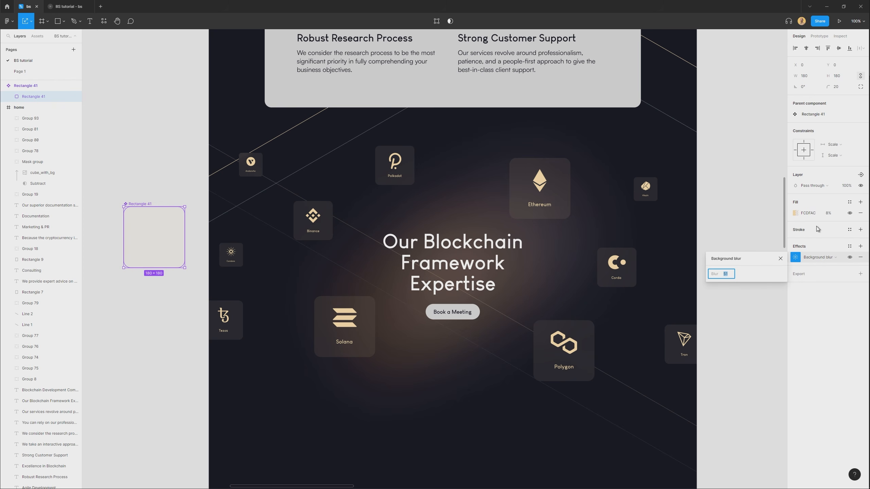
Add a 1 px inside stroke to the master tile, sampling its color from the design and darkening it to 524640.
{"action": "left_click", "coordinate": [802, 233]}
{"action": "left_click", "coordinate": [802, 233]}
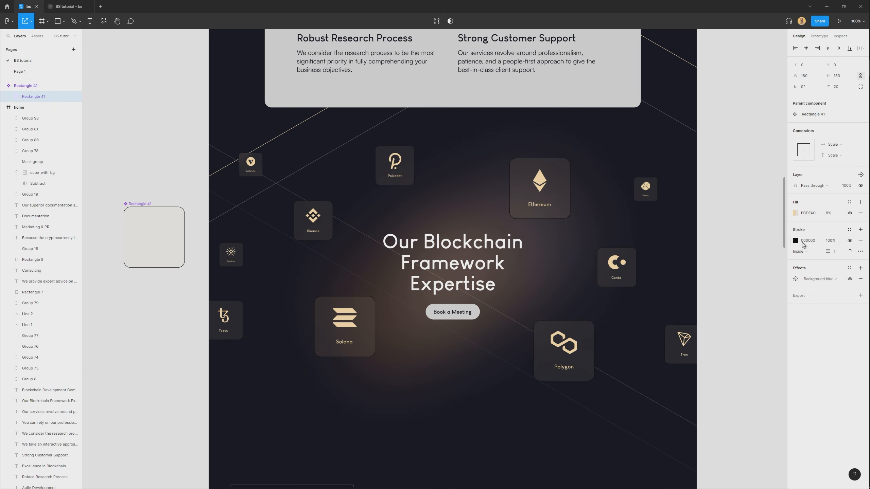
{"action": "left_click", "coordinate": [795, 240]}
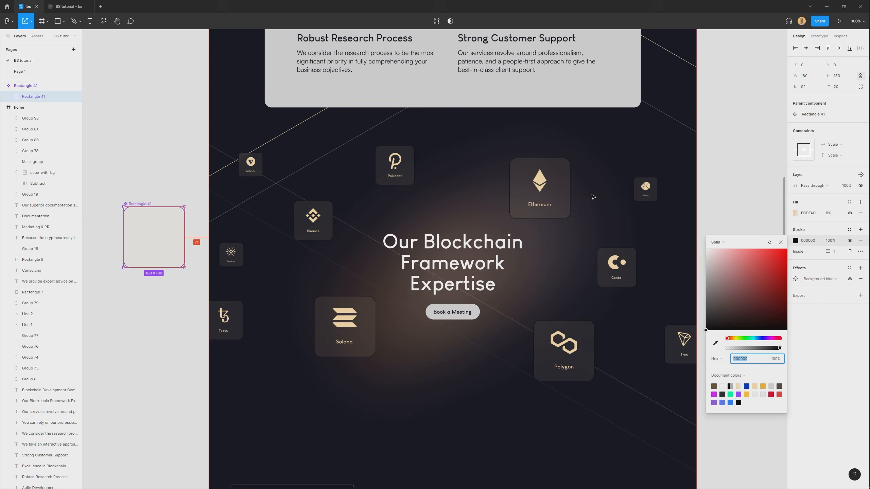
{"action": "scroll", "coordinate": [598, 206], "scroll_direction": "left", "scroll_amount": 1}
{"action": "scroll", "coordinate": [596, 199], "scroll_direction": "up", "scroll_amount": 5}
{"action": "left_click", "coordinate": [715, 343]}
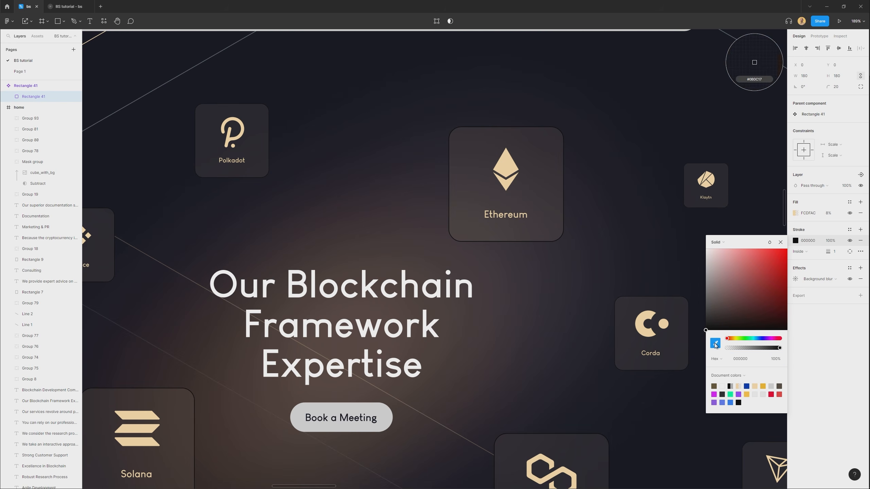
{"action": "left_click", "coordinate": [339, 385]}
{"action": "left_click_drag", "start_coordinate": [730, 305], "coordinate": [730, 290]}
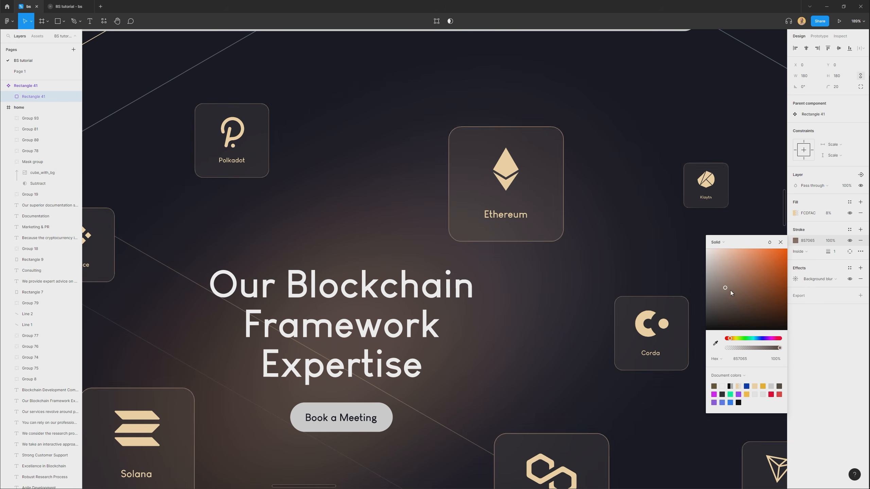
{"action": "mouse_move", "coordinate": [745, 282]}
{"action": "left_mouse_down"}
{"action": "mouse_move", "coordinate": [717, 288]}
{"action": "mouse_move", "coordinate": [718, 300]}
{"action": "left_mouse_up"}
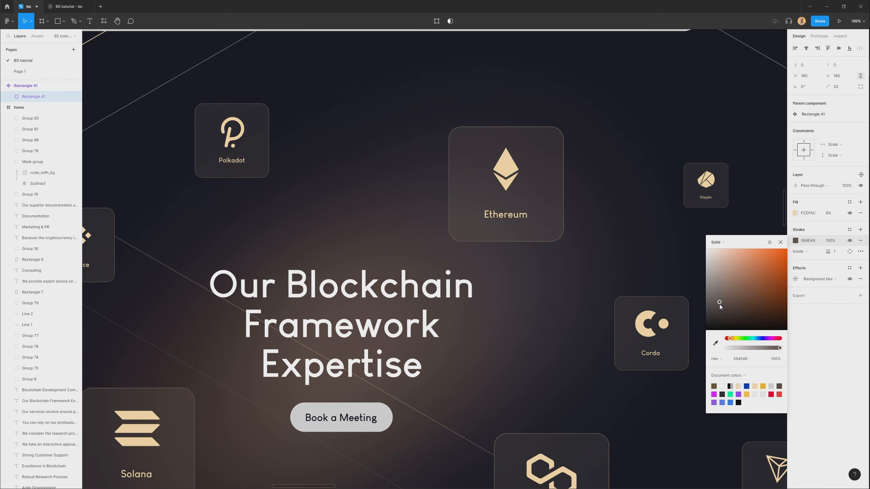
{"action": "left_click", "coordinate": [723, 305]}
Move the Ethereum tile over the end of the heading's first line to test the glass blur.
{"action": "left_click", "coordinate": [317, 188]}
{"action": "left_click", "coordinate": [316, 188]}
{"action": "scroll", "coordinate": [345, 164], "scroll_direction": "down", "scroll_amount": 3}
{"action": "left_click", "coordinate": [444, 177]}
{"action": "left_click_drag", "start_coordinate": [490, 177], "coordinate": [461, 219]}
{"action": "scroll", "coordinate": [461, 218], "scroll_direction": "down", "scroll_amount": 1}
{"action": "left_click_drag", "start_coordinate": [461, 219], "coordinate": [621, 211]}
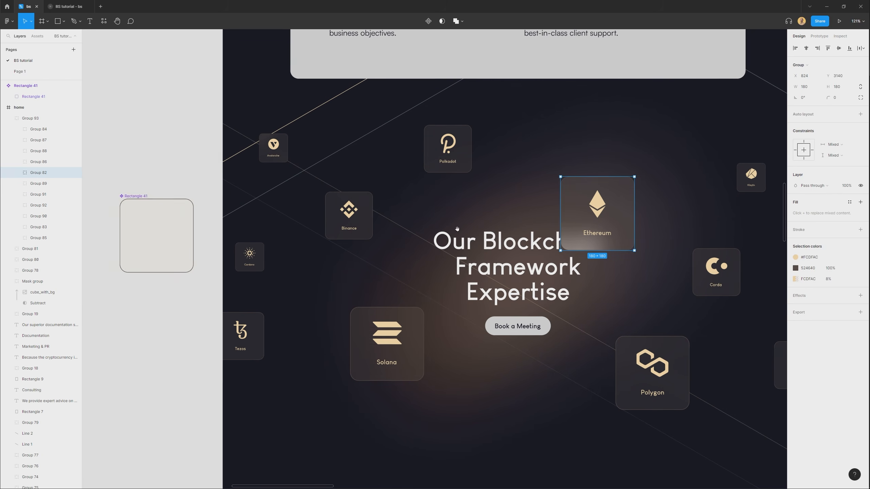
Fine-tune the master tile's background blur amount while the Ethereum tile overlaps the heading.
{"action": "left_click", "coordinate": [188, 230]}
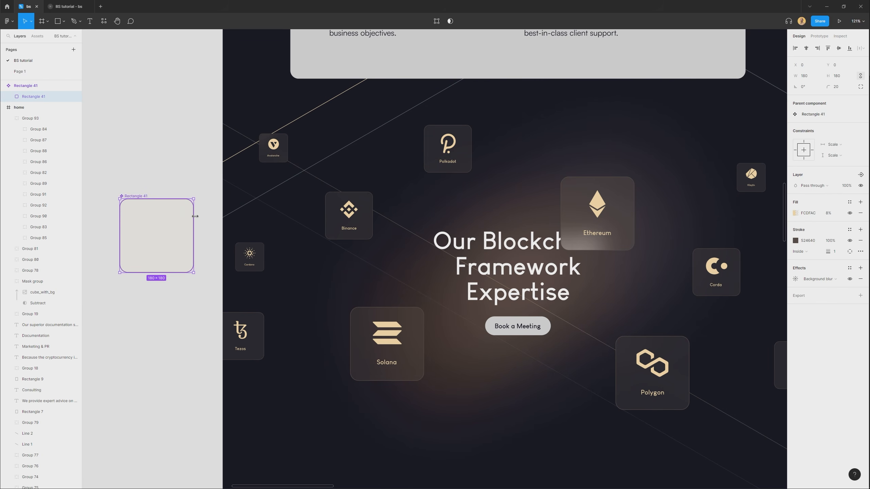
{"action": "left_click", "coordinate": [795, 279]}
{"action": "left_click_drag", "start_coordinate": [714, 296], "coordinate": [710, 297]}
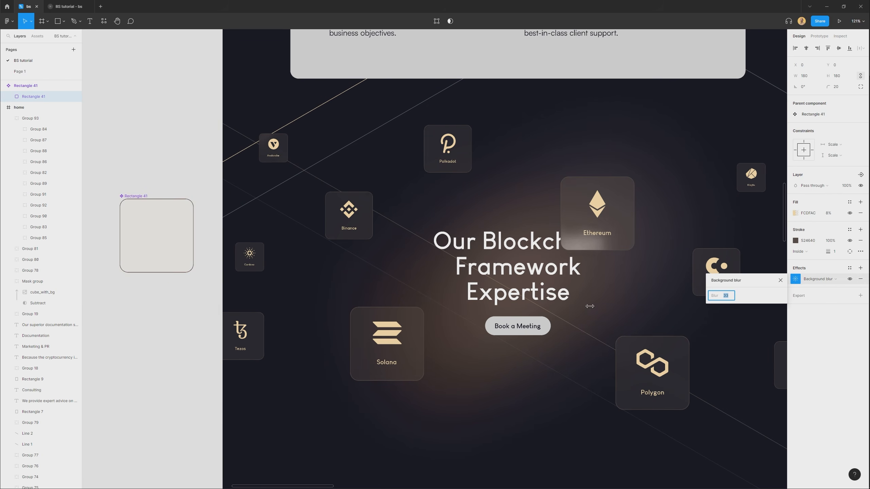
{"action": "left_click_drag", "start_coordinate": [464, 317], "coordinate": [503, 314]}
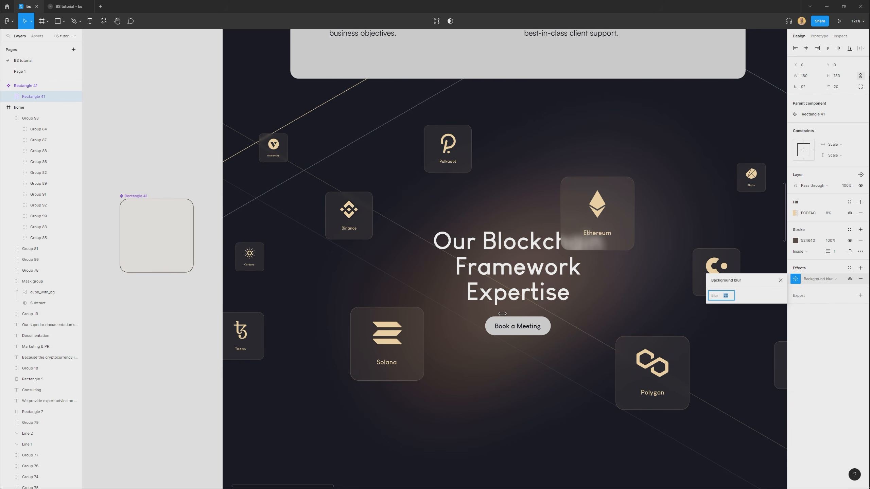
{"action": "left_click_drag", "start_coordinate": [716, 296], "coordinate": [758, 292]}
Move the Ethereum tile up and to the right, clear of the heading.
{"action": "left_click", "coordinate": [553, 421]}
{"action": "left_click", "coordinate": [620, 237]}
{"action": "left_click_drag", "start_coordinate": [621, 237], "coordinate": [576, 205]}
{"action": "double_click", "coordinate": [562, 233]}
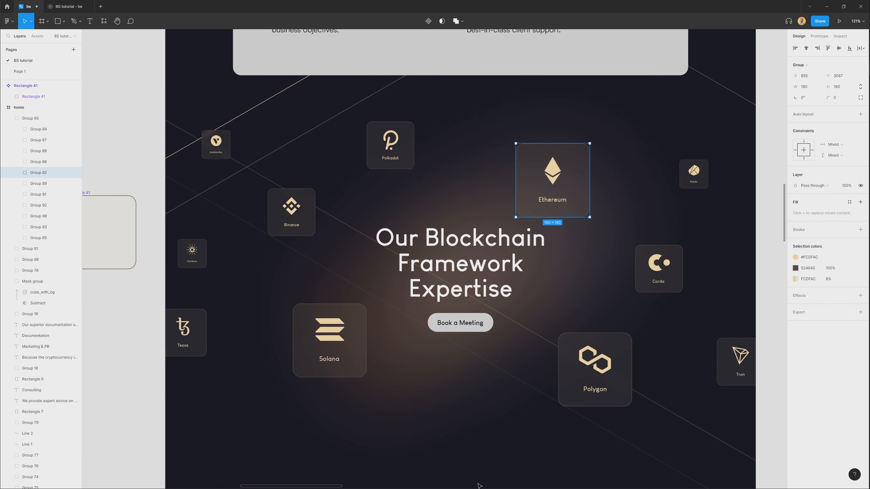
Move the whole group of logo tiles slightly down around the expertise heading, to Y 3031.
{"action": "left_click", "coordinate": [590, 386]}
{"action": "left_click", "coordinate": [38, 129]}
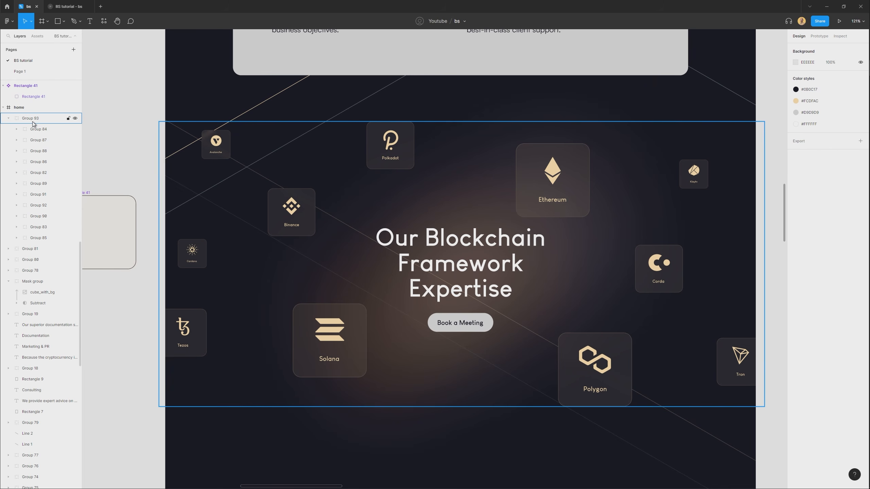
{"action": "left_click", "coordinate": [30, 118]}
{"action": "left_click_drag", "start_coordinate": [549, 194], "coordinate": [541, 170]}
{"action": "scroll", "coordinate": [527, 232], "scroll_direction": "down", "scroll_amount": 2}
{"action": "scroll", "coordinate": [528, 232], "scroll_direction": "right", "scroll_amount": 1}
{"action": "mouse_move", "coordinate": [521, 217]}
{"action": "left_mouse_down"}
{"action": "mouse_move", "coordinate": [535, 189]}
{"action": "mouse_move", "coordinate": [549, 209]}
{"action": "mouse_move", "coordinate": [529, 219]}
{"action": "mouse_move", "coordinate": [567, 201]}
{"action": "mouse_move", "coordinate": [516, 229]}
{"action": "mouse_move", "coordinate": [510, 252]}
{"action": "mouse_move", "coordinate": [578, 197]}
{"action": "mouse_move", "coordinate": [519, 250]}
{"action": "mouse_move", "coordinate": [548, 220]}
{"action": "mouse_move", "coordinate": [498, 253]}
{"action": "mouse_move", "coordinate": [579, 190]}
{"action": "mouse_move", "coordinate": [499, 254]}
{"action": "mouse_move", "coordinate": [559, 202]}
{"action": "mouse_move", "coordinate": [515, 213]}
{"action": "mouse_move", "coordinate": [557, 198]}
{"action": "mouse_move", "coordinate": [524, 215]}
{"action": "mouse_move", "coordinate": [518, 204]}
{"action": "mouse_move", "coordinate": [525, 230]}
{"action": "left_mouse_up"}
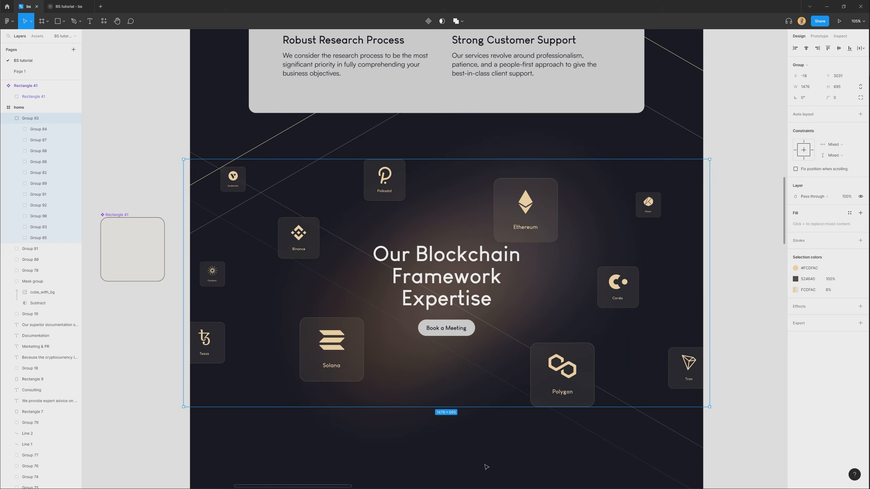
{"action": "left_click", "coordinate": [486, 465]}
{"action": "left_click_drag", "start_coordinate": [480, 455], "coordinate": [466, 429]}
{"action": "scroll", "coordinate": [456, 412], "scroll_direction": "down", "scroll_amount": 5}
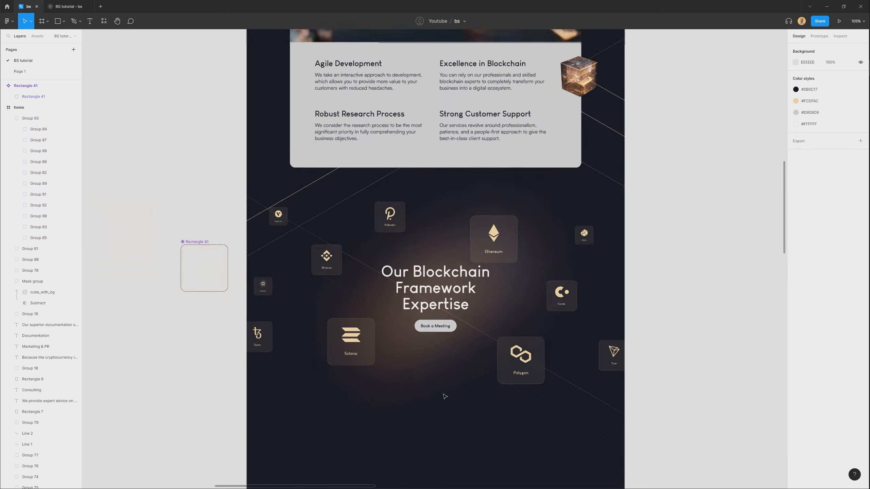
{"action": "scroll", "coordinate": [446, 308], "scroll_direction": "up", "scroll_amount": 10}
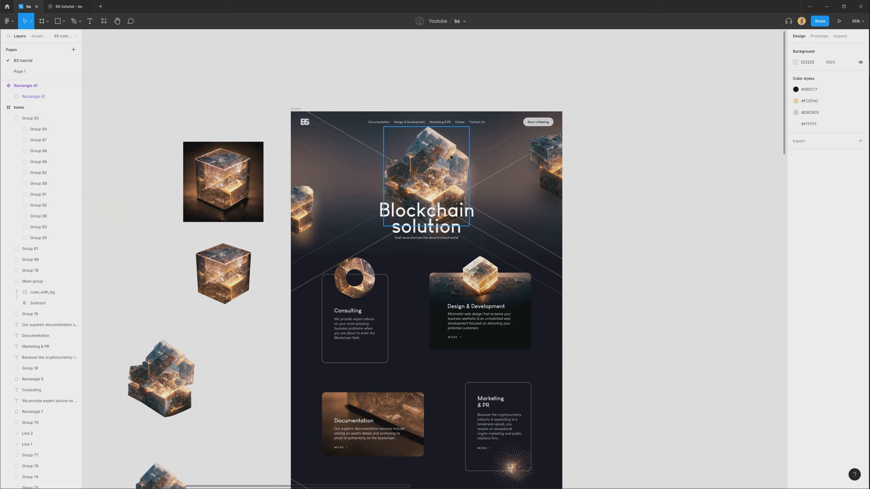
{"action": "scroll", "coordinate": [445, 308], "scroll_direction": "up", "scroll_amount": 3}
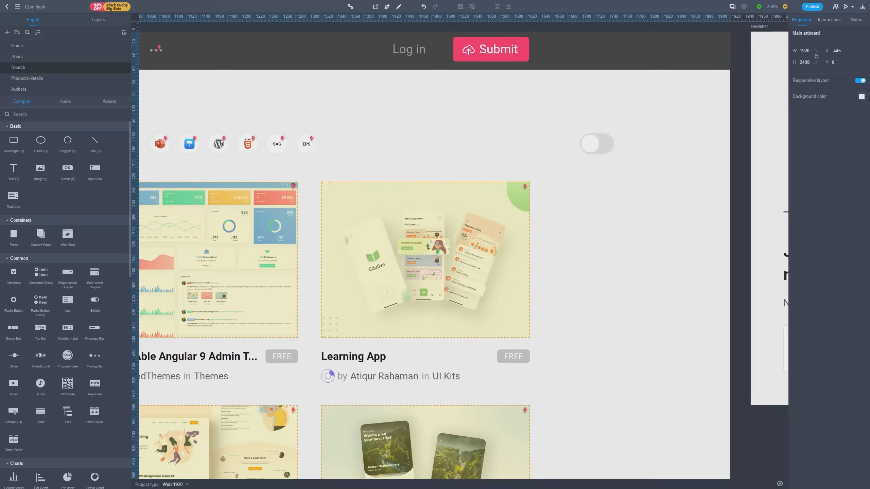
Switch to Mockplus and browse its component library and icon library.
{"action": "scroll", "coordinate": [64, 305], "scroll_direction": "down", "scroll_amount": 10}
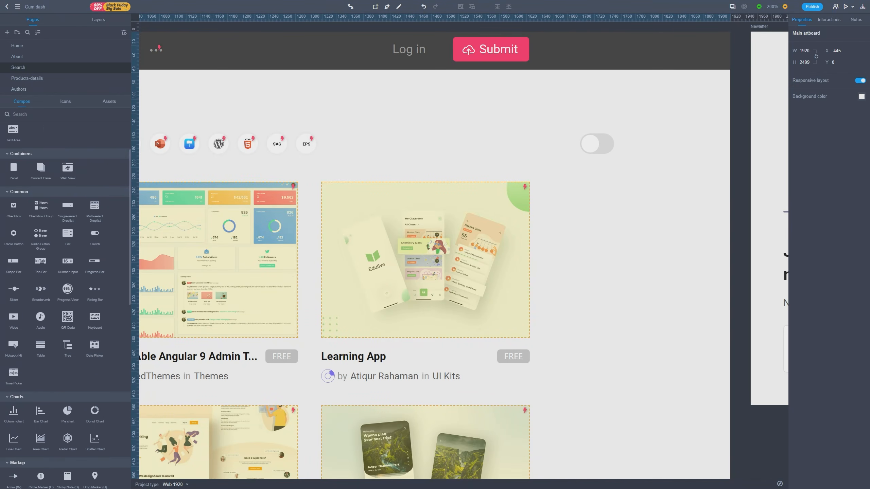
{"action": "scroll", "coordinate": [65, 304], "scroll_direction": "up", "scroll_amount": 12}
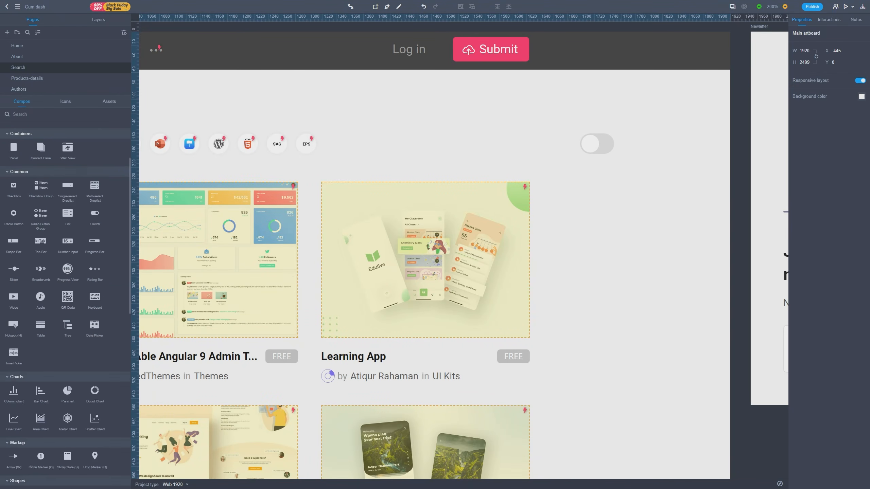
{"action": "left_click", "coordinate": [66, 102]}
{"action": "scroll", "coordinate": [64, 305], "scroll_direction": "down", "scroll_amount": 10}
{"action": "scroll", "coordinate": [119, 168], "scroll_direction": "down", "scroll_amount": 15}
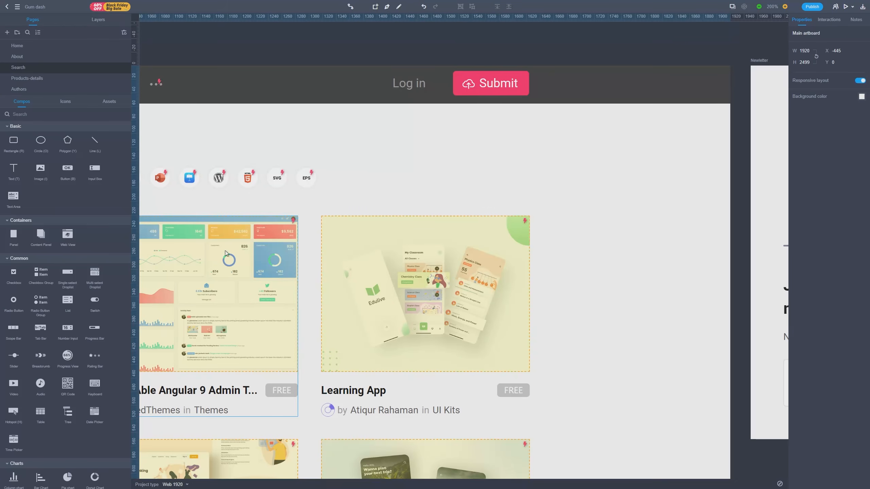
Place a switch component above the cards, beyond the EPS icon, and inspect its Selected and Normal states.
{"action": "left_click_drag", "start_coordinate": [95, 300], "coordinate": [606, 176]}
{"action": "left_click", "coordinate": [691, 37]}
{"action": "left_click", "coordinate": [659, 38]}
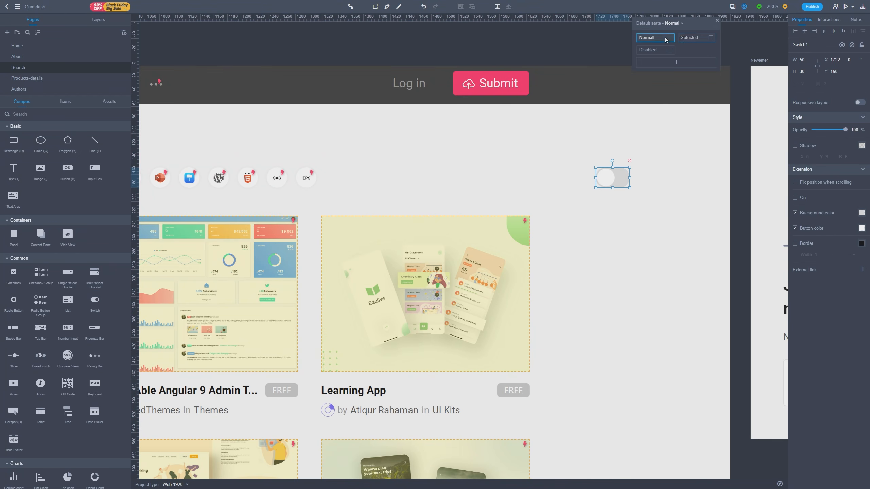
{"action": "left_click", "coordinate": [694, 37]}
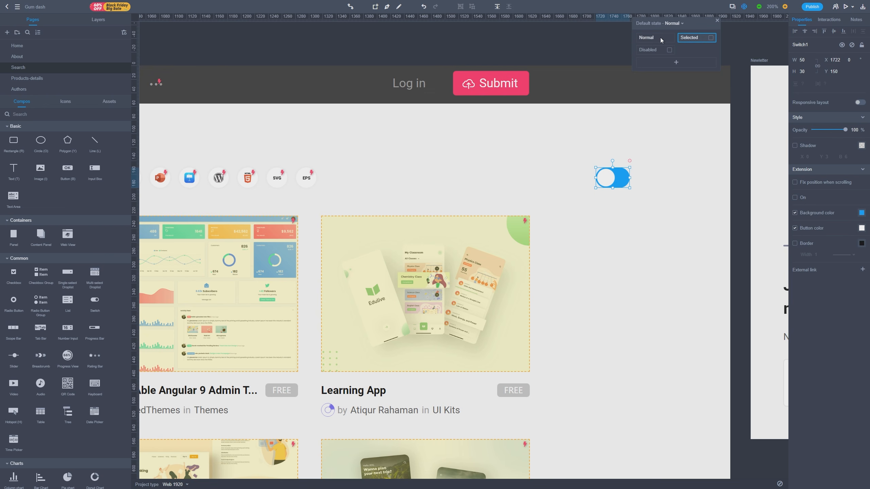
{"action": "left_click", "coordinate": [661, 38]}
{"action": "left_click", "coordinate": [652, 217]}
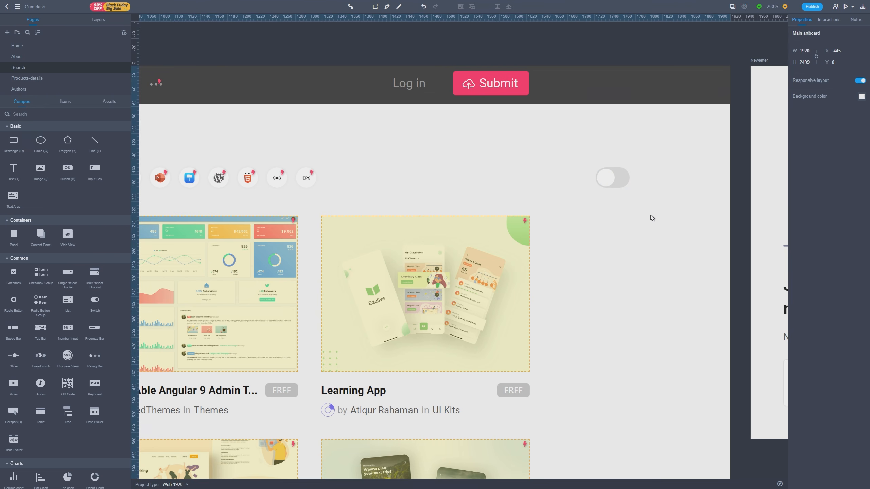
Collapse all component categories, from Basic to Shapes.
{"action": "left_click", "coordinate": [7, 127]}
{"action": "left_click", "coordinate": [7, 137]}
{"action": "left_click", "coordinate": [7, 147]}
{"action": "left_click", "coordinate": [7, 157]}
{"action": "left_click", "coordinate": [7, 168]}
{"action": "left_click", "coordinate": [7, 178]}
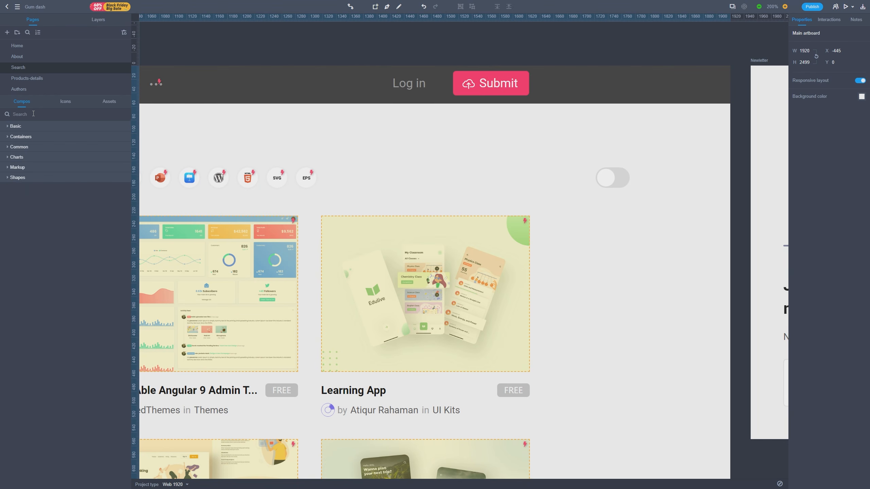
Search the components for "drop" and place a single-select droplist above the Learning App card, in line with the format icons.
{"action": "type", "text": "drop"}
{"action": "left_click", "coordinate": [20, 153]}
{"action": "left_click_drag", "start_coordinate": [19, 153], "coordinate": [468, 178]}
{"action": "left_click", "coordinate": [617, 176]}
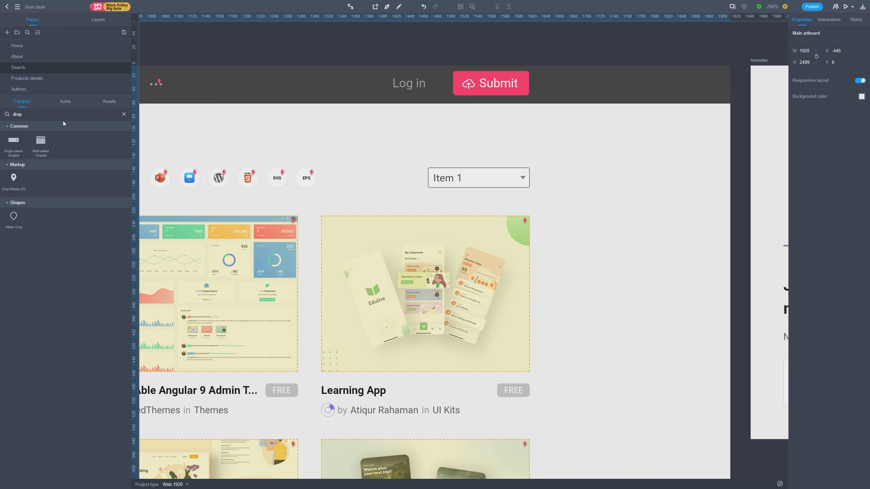
Replace the default droplist with the Droplist_2 component from the asset library, aligned with the row of format icons.
{"action": "left_click", "coordinate": [110, 101]}
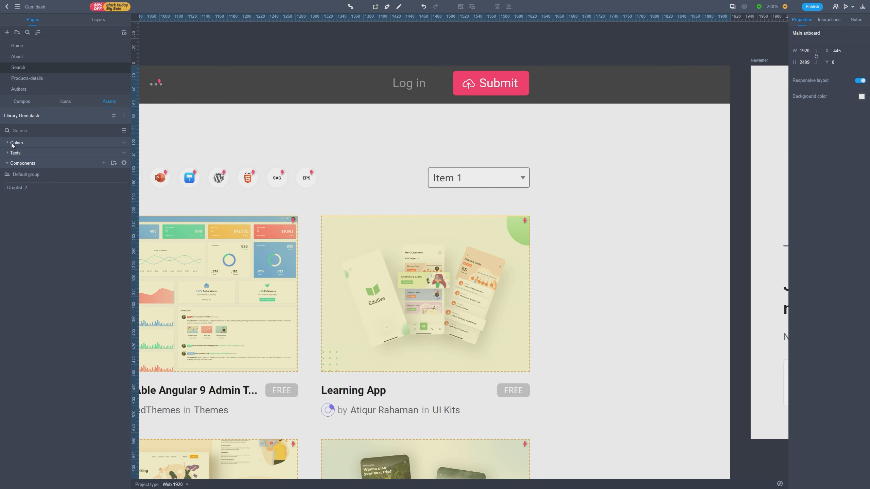
{"action": "left_click_drag", "start_coordinate": [17, 188], "coordinate": [442, 147]}
{"action": "left_click", "coordinate": [454, 179]}
{"action": "key", "text": "Delete"}
{"action": "left_click_drag", "start_coordinate": [511, 149], "coordinate": [506, 177]}
{"action": "left_click", "coordinate": [569, 207]}
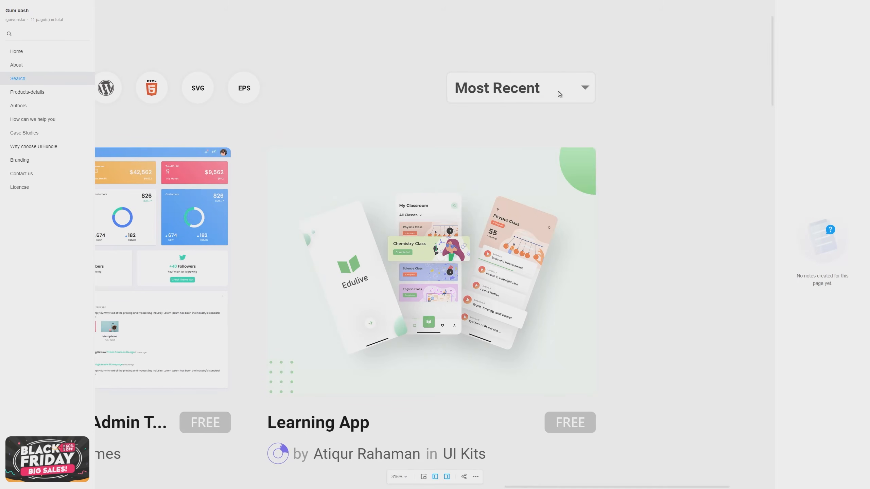
Test the sorting droplist's options in the prototype preview of the Search page and open the Products-details page.
{"action": "left_click", "coordinate": [559, 91]}
{"action": "left_click", "coordinate": [558, 163]}
{"action": "left_click", "coordinate": [559, 92]}
{"action": "left_click", "coordinate": [559, 130]}
{"action": "scroll", "coordinate": [626, 141], "scroll_direction": "down", "scroll_amount": 5}
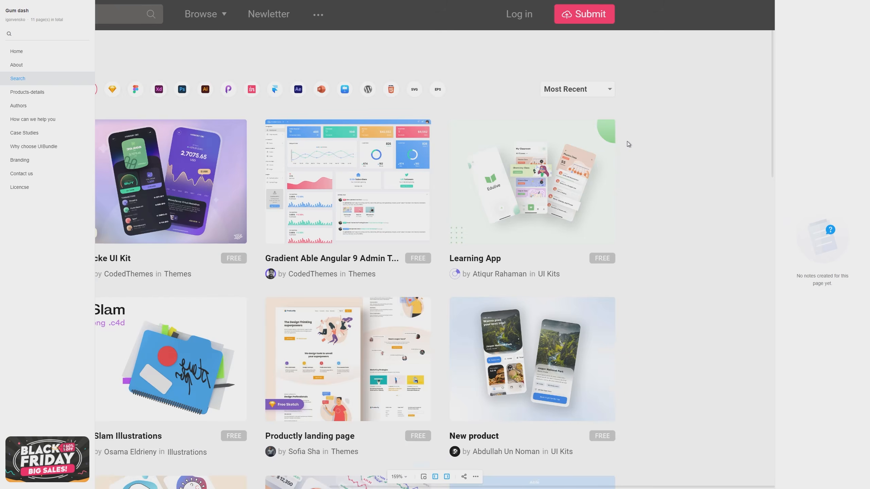
{"action": "left_click", "coordinate": [30, 91]}
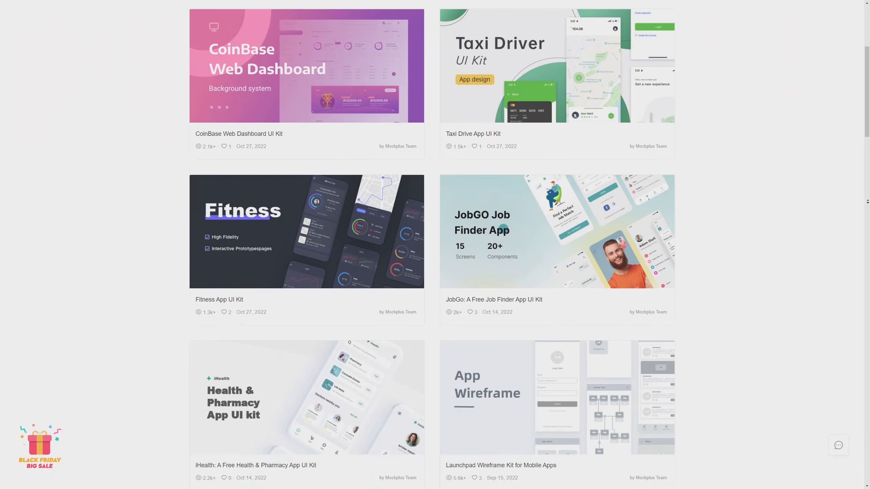
Browse the gallery of UI kit templates on the Mockplus website.
{"action": "scroll", "coordinate": [868, 196], "scroll_direction": "down", "scroll_amount": 10}
{"action": "scroll", "coordinate": [869, 196], "scroll_direction": "down", "scroll_amount": 20}
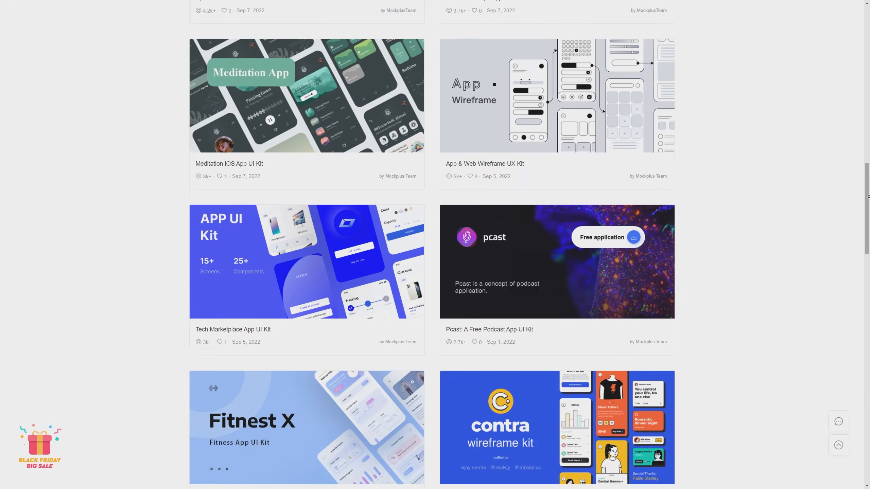
{"action": "scroll", "coordinate": [869, 196], "scroll_direction": "down", "scroll_amount": 10}
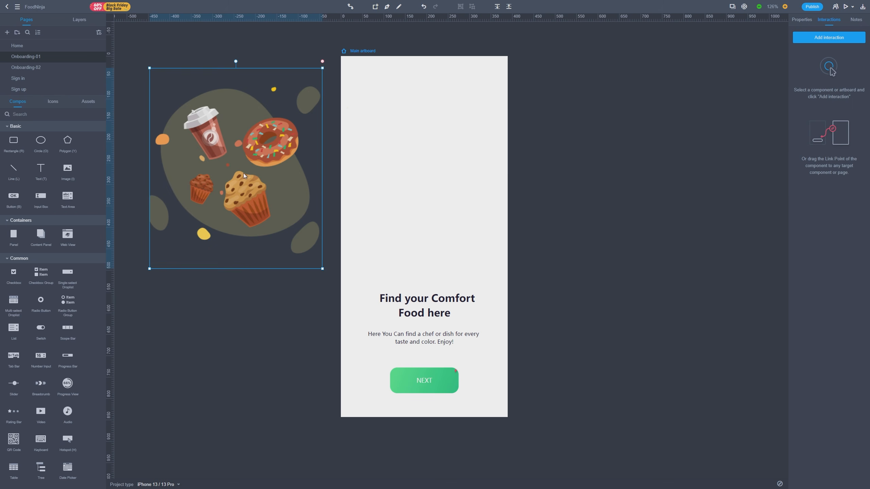
Preview the FoodNinja prototype and go through its onboarding screens.
{"action": "left_click_drag", "start_coordinate": [245, 175], "coordinate": [434, 174]}
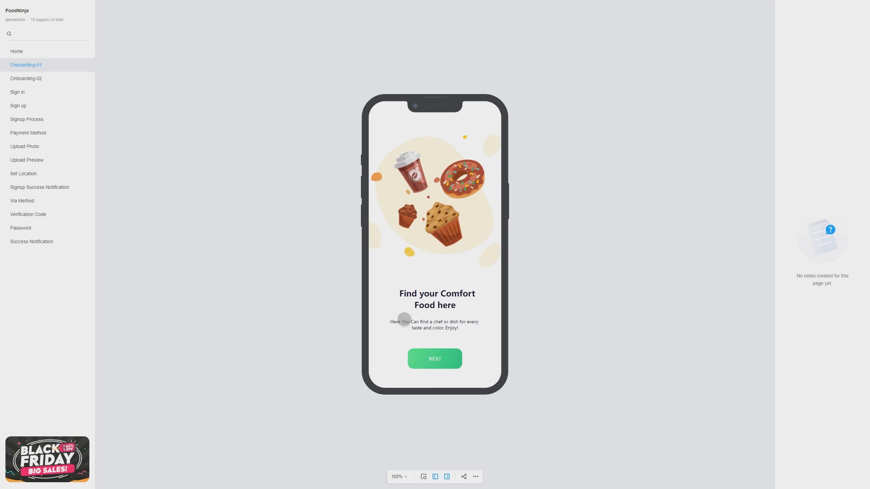
{"action": "left_click", "coordinate": [442, 356]}
{"action": "left_click", "coordinate": [450, 361]}
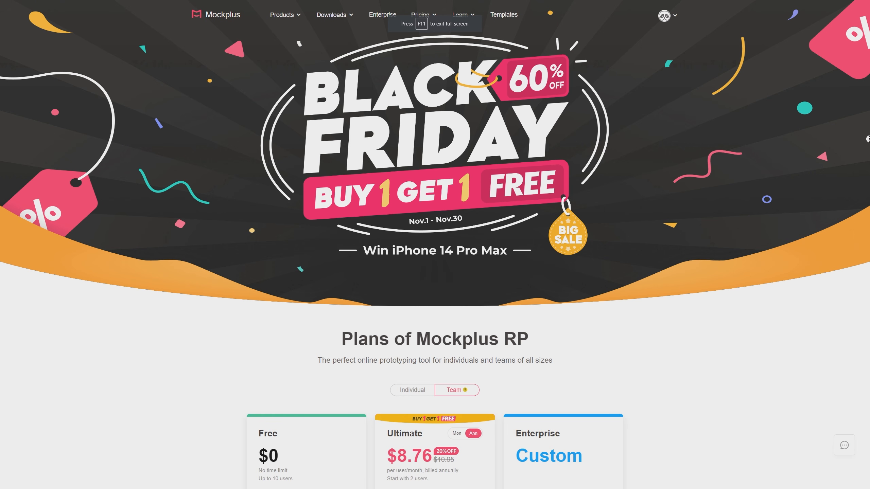
Review the Black Friday offer and the Mockplus RP plans on the pricing page.
{"action": "scroll", "coordinate": [868, 139], "scroll_direction": "down", "scroll_amount": 3}
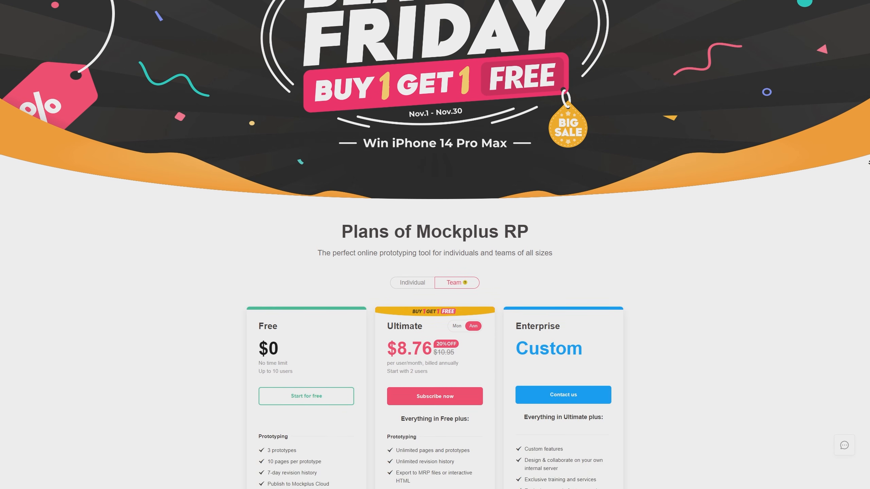
{"action": "scroll", "coordinate": [869, 162], "scroll_direction": "down", "scroll_amount": 5}
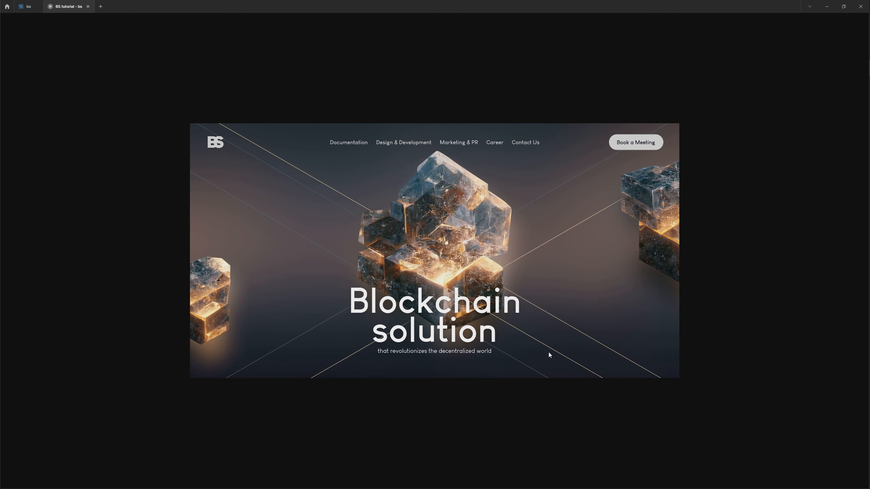
Preview the blockchain landing page prototype from the hero section down to the Blockchain Framework Expertise section.
{"action": "scroll", "coordinate": [549, 355], "scroll_direction": "down", "scroll_amount": 5}
{"action": "scroll", "coordinate": [547, 343], "scroll_direction": "down", "scroll_amount": 1}
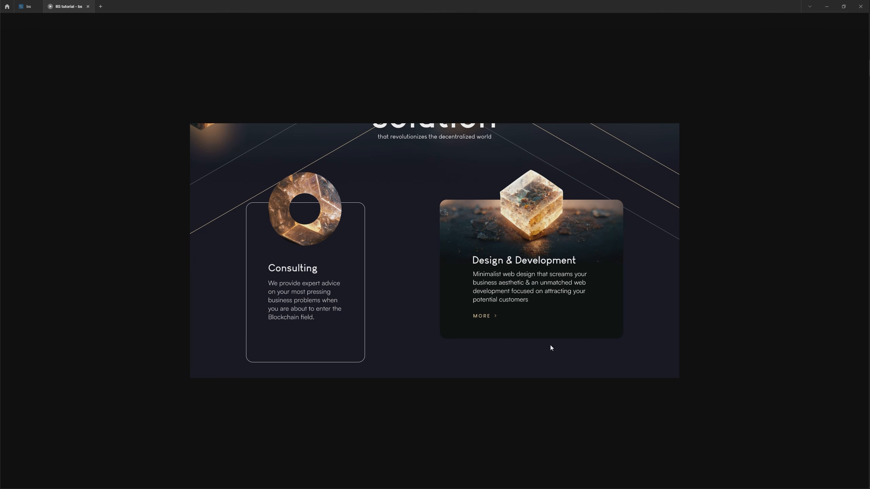
{"action": "scroll", "coordinate": [546, 348], "scroll_direction": "down", "scroll_amount": 4}
{"action": "scroll", "coordinate": [575, 267], "scroll_direction": "down", "scroll_amount": 5}
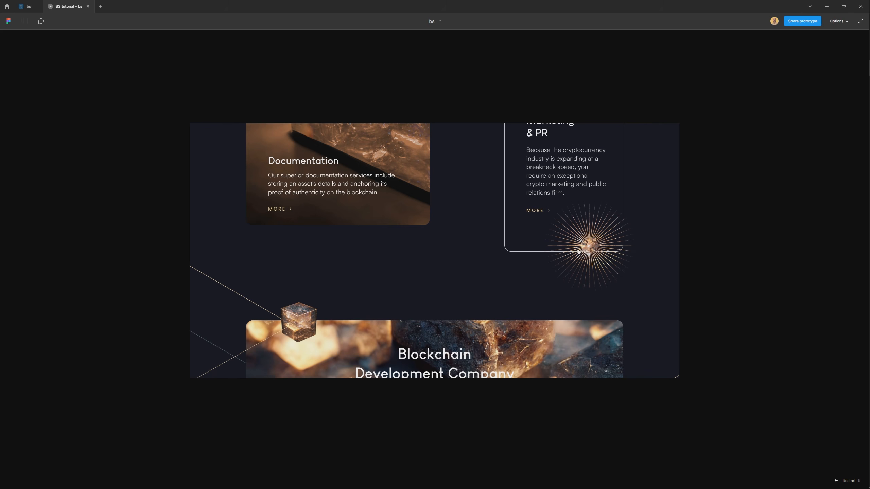
{"action": "scroll", "coordinate": [575, 298], "scroll_direction": "down", "scroll_amount": 3}
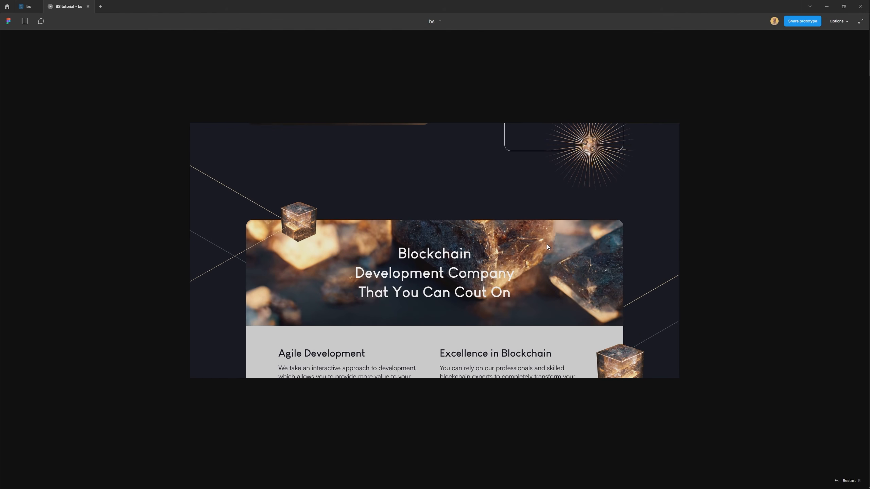
{"action": "scroll", "coordinate": [544, 317], "scroll_direction": "down", "scroll_amount": 2}
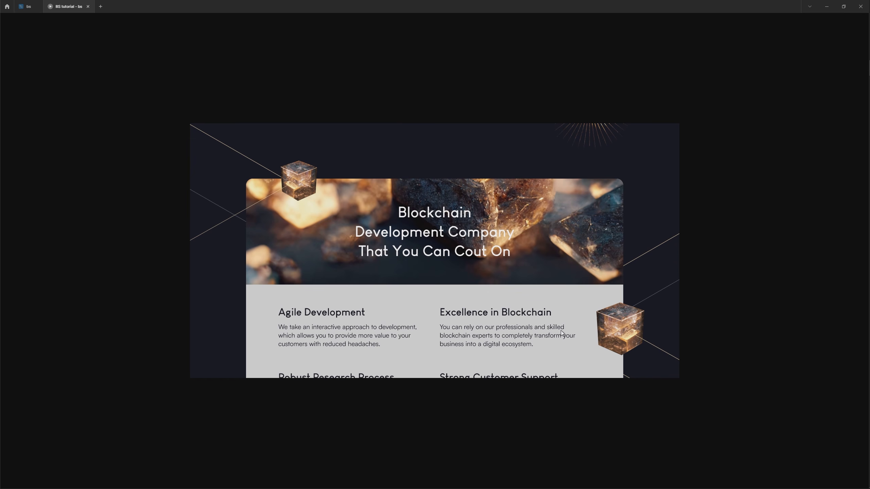
{"action": "scroll", "coordinate": [548, 322], "scroll_direction": "down", "scroll_amount": 10}
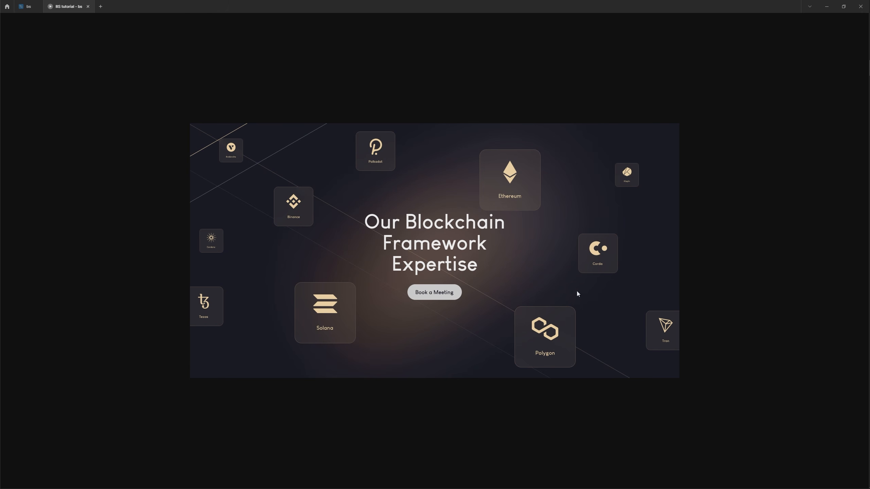
{"action": "scroll", "coordinate": [577, 292], "scroll_direction": "up", "scroll_amount": 15}
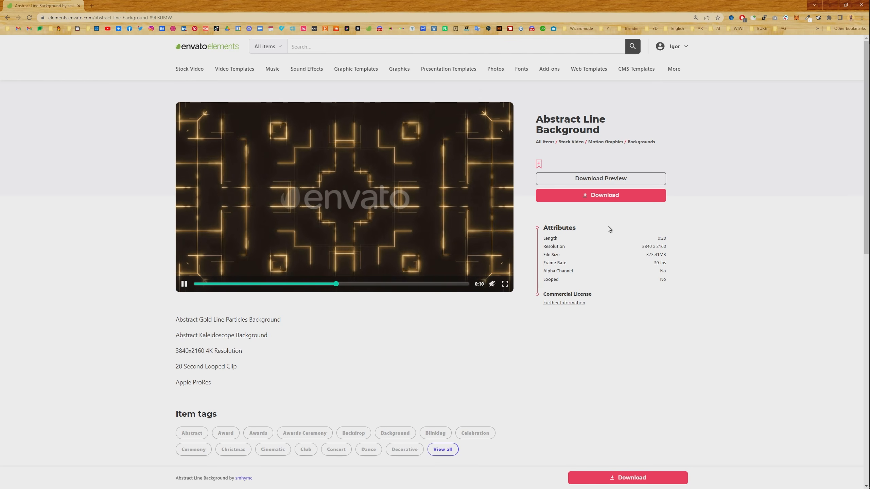
Switch to Photoshop and ungroup Video Group 1 of the abstract line background clip.
{"action": "key", "text": "alt+Tab"}
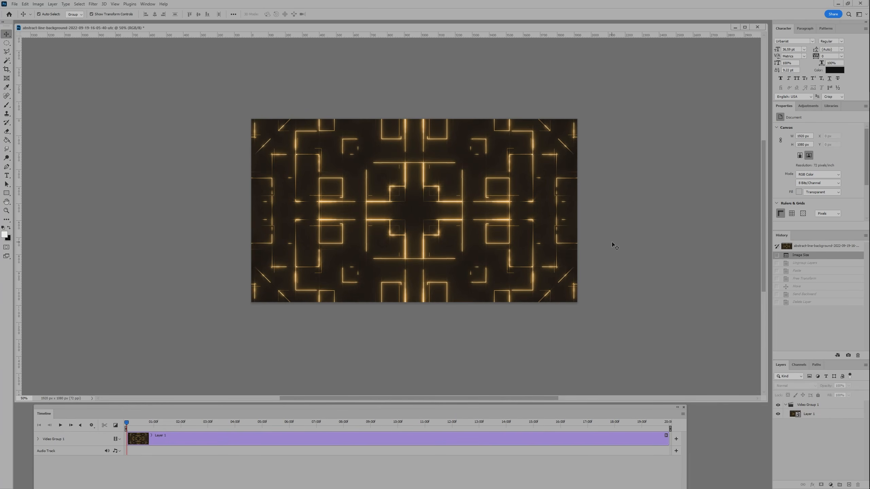
{"action": "left_click", "coordinate": [148, 4]}
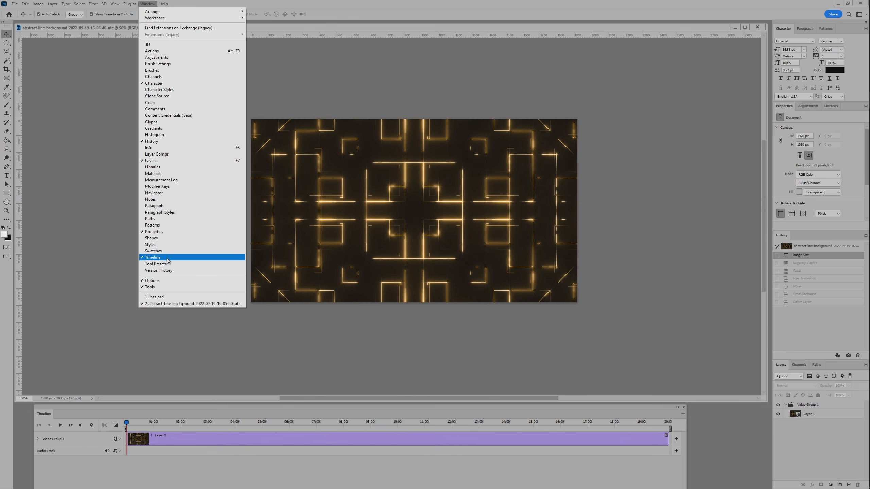
{"action": "left_click", "coordinate": [541, 337]}
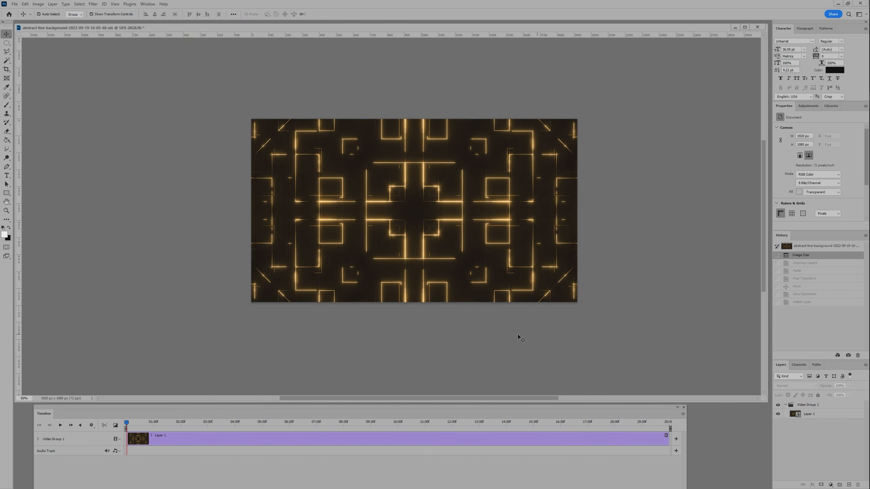
{"action": "left_click", "coordinate": [836, 406]}
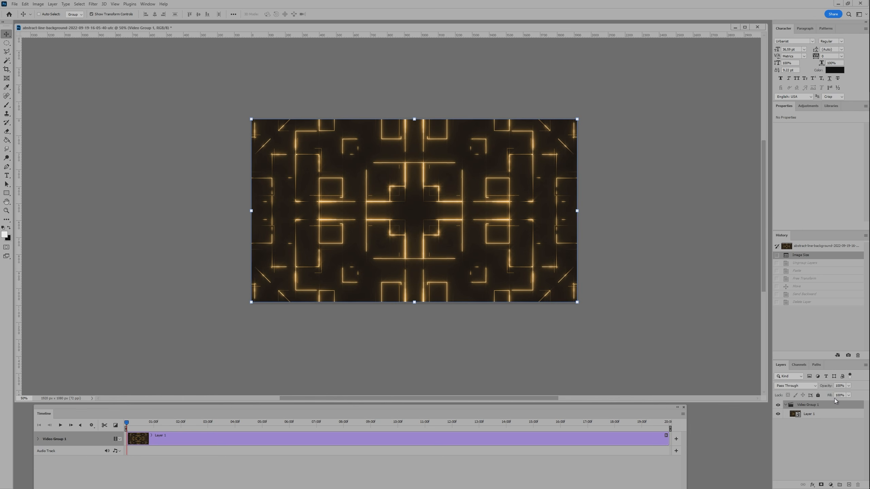
{"action": "key", "text": "ctrl+shift+g"}
{"action": "left_click", "coordinate": [604, 323]}
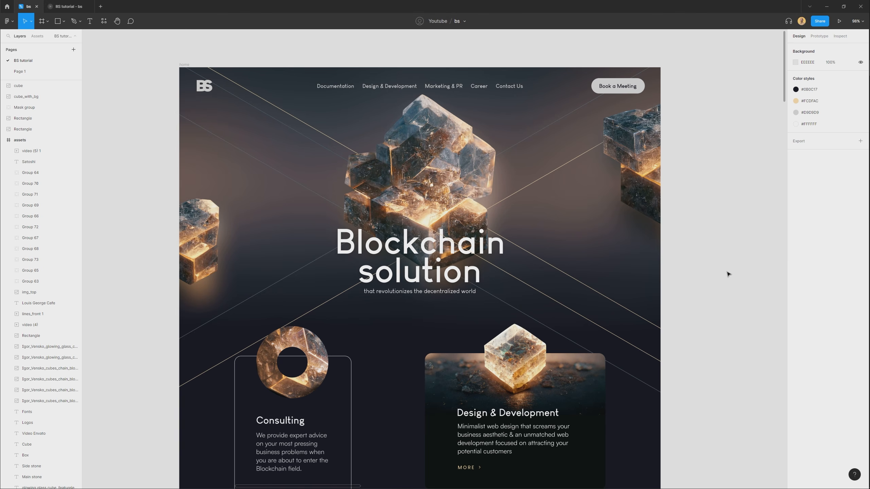
Capture the landing page's hero section in Figma as a screenshot and paste it above the video layer in Photoshop.
{"action": "key", "text": "ctrl+Print"}
{"action": "left_click_drag", "start_coordinate": [179, 68], "coordinate": [660, 364]}
{"action": "key", "text": "ctrl+c"}
{"action": "key", "text": "alt+Tab"}
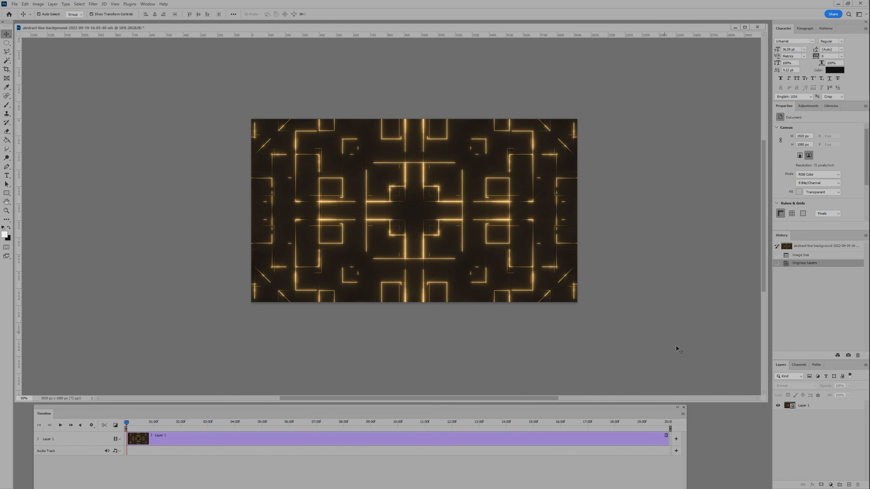
{"action": "left_click", "coordinate": [811, 407]}
{"action": "key", "text": "ctrl+v"}
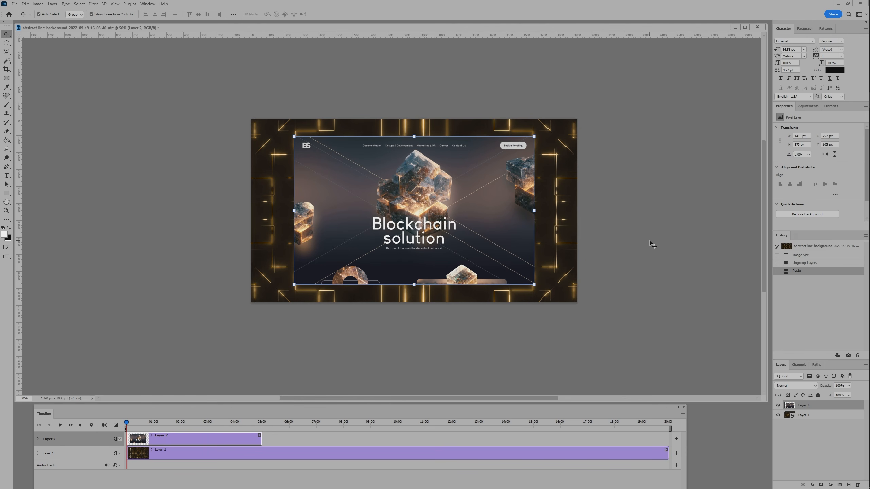
Enlarge the pasted screenshot to span the canvas width, align it with the upper edge and send it behind the video layer.
{"action": "left_click_drag", "start_coordinate": [533, 284], "coordinate": [578, 311]}
{"action": "left_click_drag", "start_coordinate": [501, 152], "coordinate": [500, 161]}
{"action": "key", "text": "Return"}
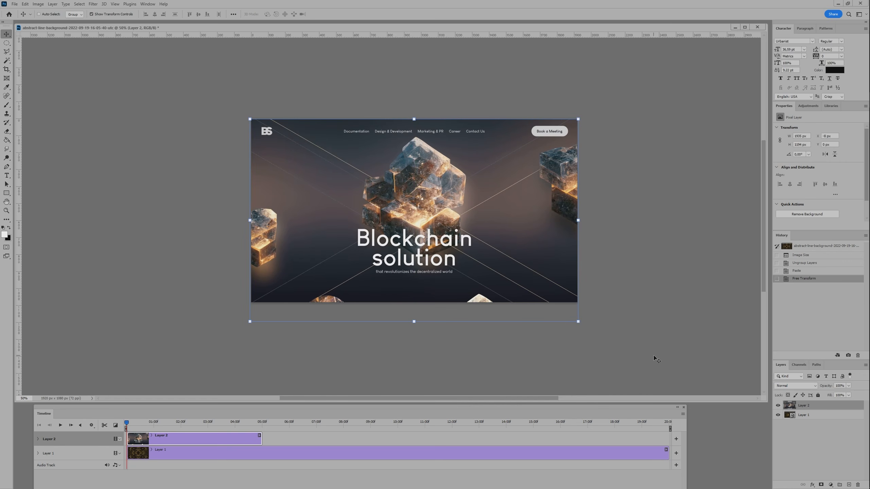
{"action": "key", "text": "ctrl+shift+bracketleft"}
Set the video layer's opacity to 34% and rotate it to -30°.
{"action": "left_click", "coordinate": [807, 407]}
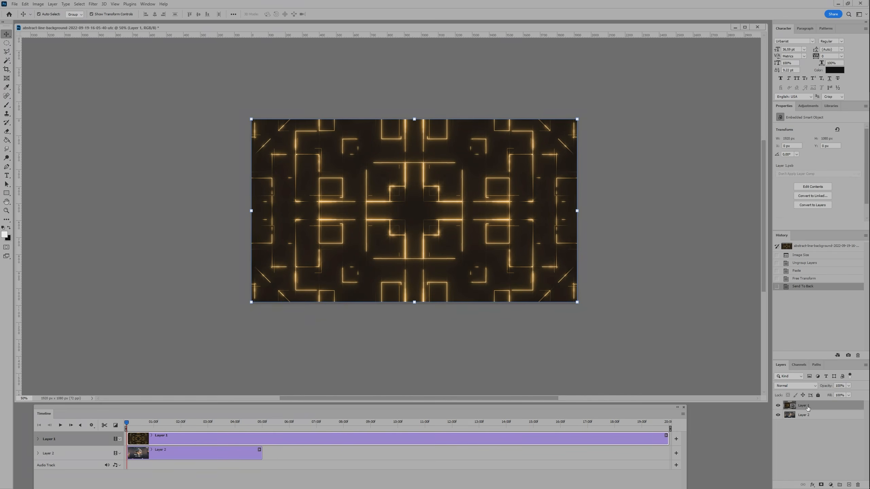
{"action": "left_click_drag", "start_coordinate": [830, 393], "coordinate": [828, 393]}
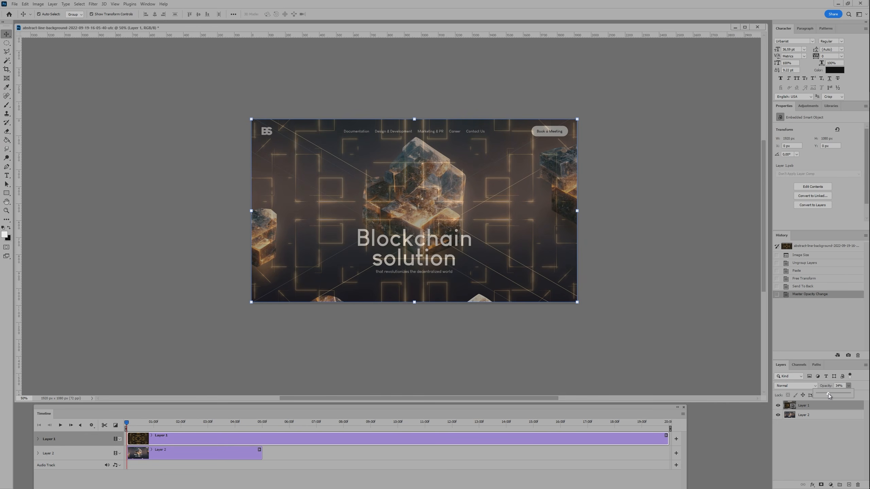
{"action": "left_click", "coordinate": [511, 260]}
{"action": "left_click", "coordinate": [787, 154]}
{"action": "key", "text": "Return"}
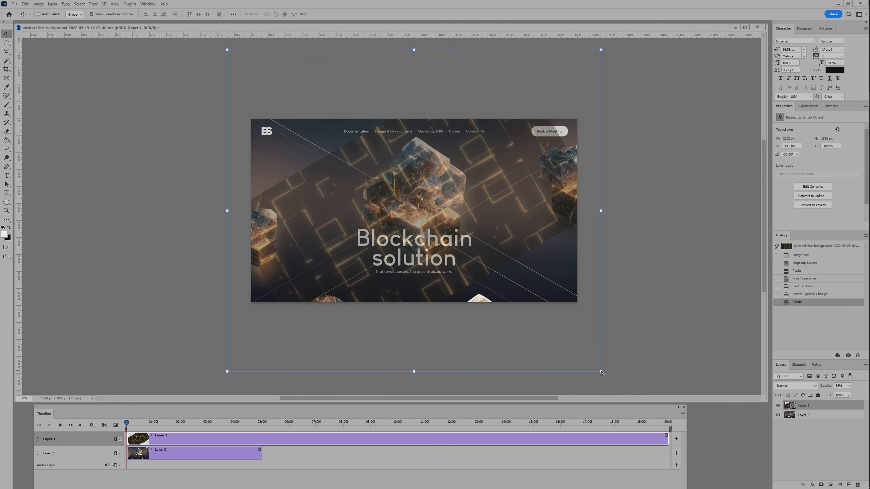
Skew and stretch the rotated video layer with Free Transform into an isometric shape following the hero's diagonal lines.
{"action": "key", "text": "ctrl+t"}
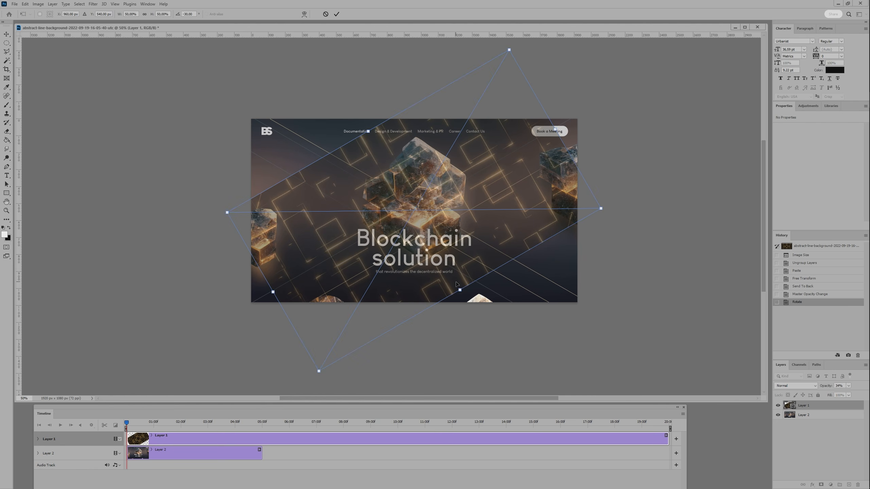
{"action": "left_click_drag", "start_coordinate": [460, 291], "coordinate": [552, 297]}
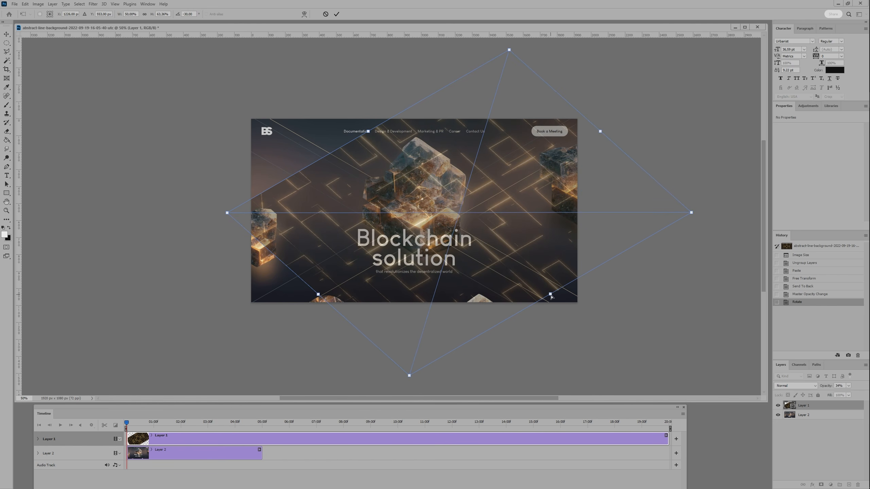
{"action": "left_click_drag", "start_coordinate": [368, 133], "coordinate": [321, 159]}
{"action": "left_click_drag", "start_coordinate": [551, 295], "coordinate": [528, 280]}
{"action": "left_click_drag", "start_coordinate": [321, 159], "coordinate": [325, 157]}
{"action": "left_click_drag", "start_coordinate": [517, 199], "coordinate": [516, 198]}
{"action": "left_click_drag", "start_coordinate": [288, 300], "coordinate": [291, 301]}
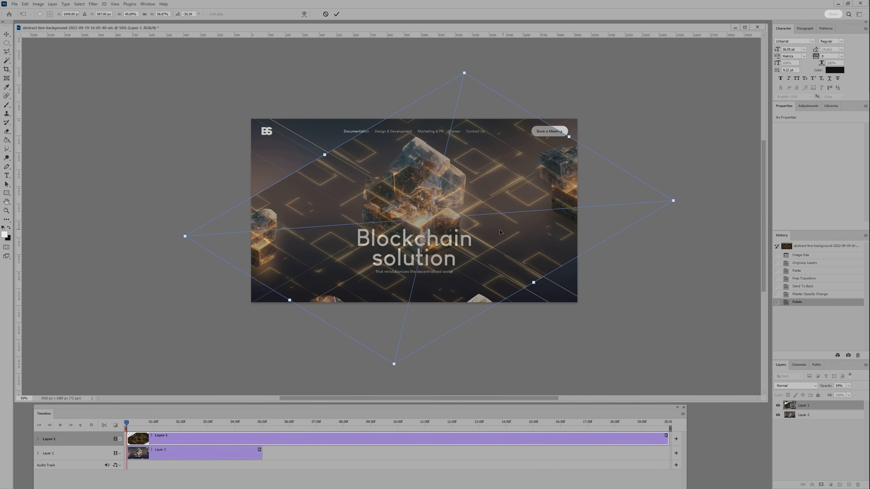
Fine-tune the skew, nudge the video layer slightly left and up, and apply the transform.
{"action": "left_click_drag", "start_coordinate": [536, 284], "coordinate": [539, 281]}
{"action": "key", "text": "Left"}
{"action": "key", "text": "Left"}
{"action": "key", "text": "Left"}
{"action": "key", "text": "Left"}
{"action": "key", "text": "Up"}
{"action": "key", "text": "Up"}
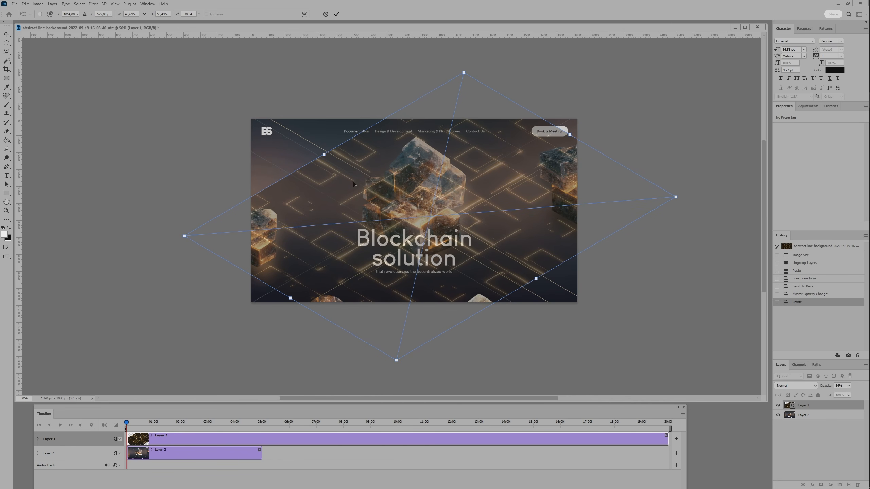
{"action": "left_click_drag", "start_coordinate": [325, 155], "coordinate": [325, 156]}
{"action": "key", "text": "Return"}
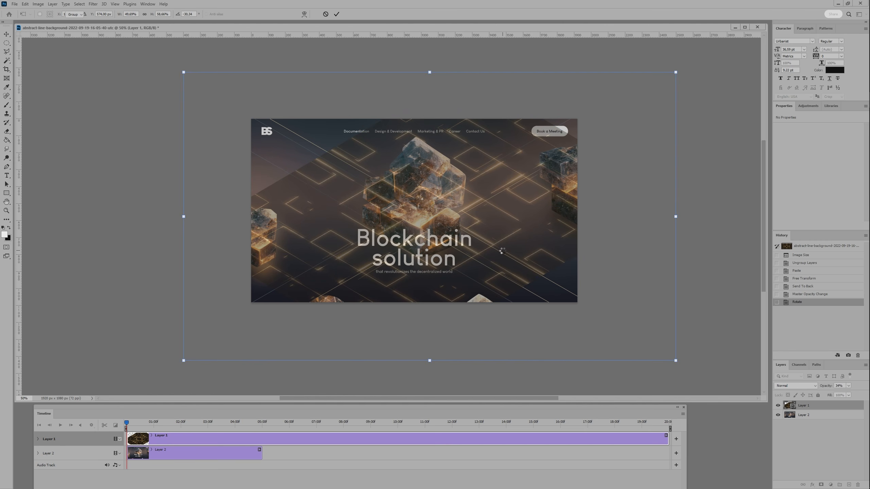
Hide the landing page screenshot layer and set the video layer's opacity to 100%.
{"action": "left_click", "coordinate": [778, 415]}
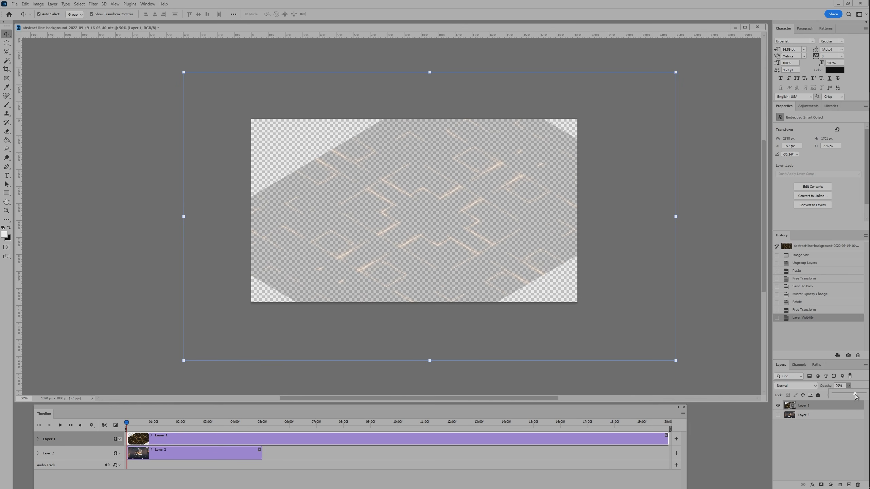
{"action": "left_click_drag", "start_coordinate": [866, 397], "coordinate": [867, 396]}
{"action": "left_click", "coordinate": [367, 318]}
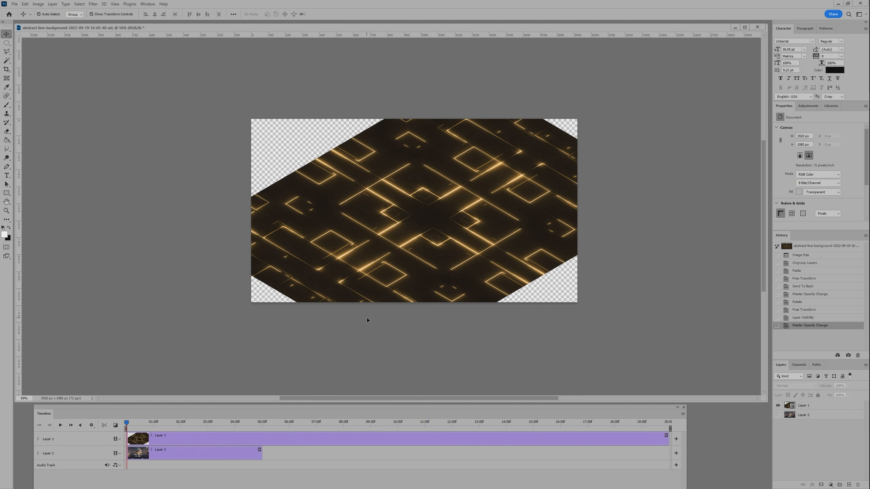
Draw a rectangle of about 2045 × 1162 px covering the whole canvas and send it behind all layers.
{"action": "key", "text": "r"}
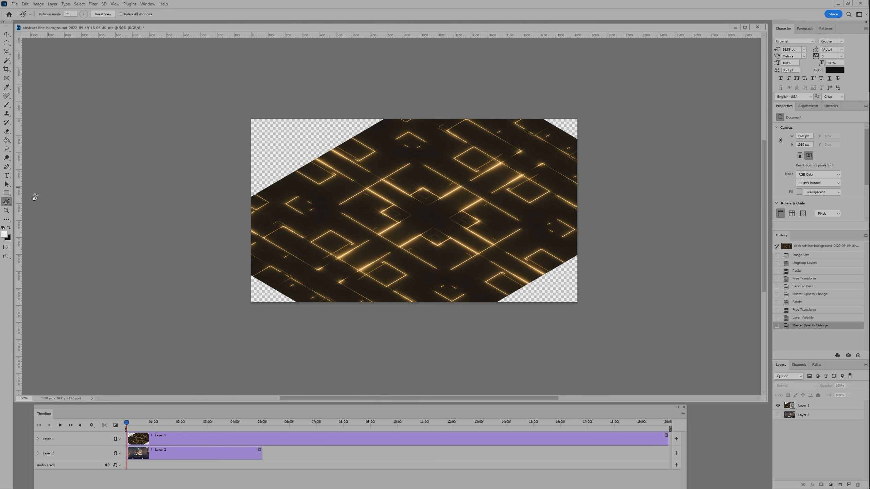
{"action": "left_click", "coordinate": [6, 193]}
{"action": "left_click_drag", "start_coordinate": [510, 227], "coordinate": [587, 307]}
{"action": "key", "text": "ctrl+shift+bracketleft"}
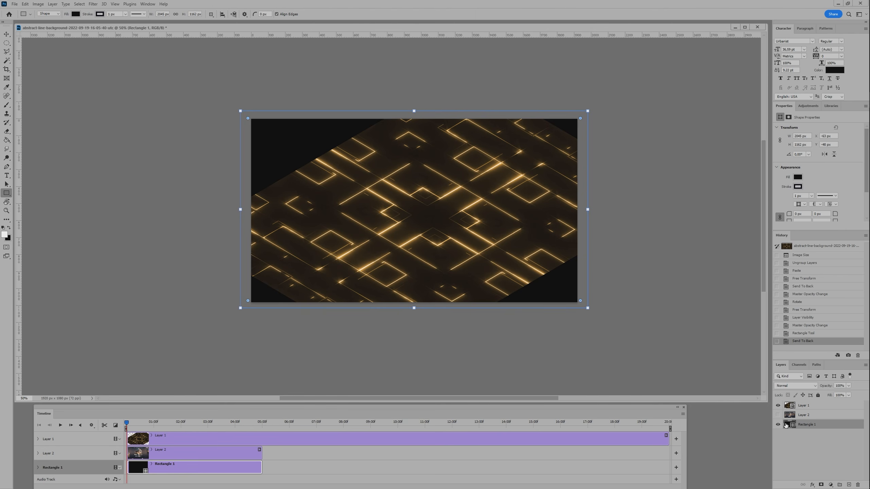
Fill the background rectangle with the dark brown #130d06 sampled from the video.
{"action": "double_click", "coordinate": [785, 425]}
{"action": "left_click", "coordinate": [288, 181]}
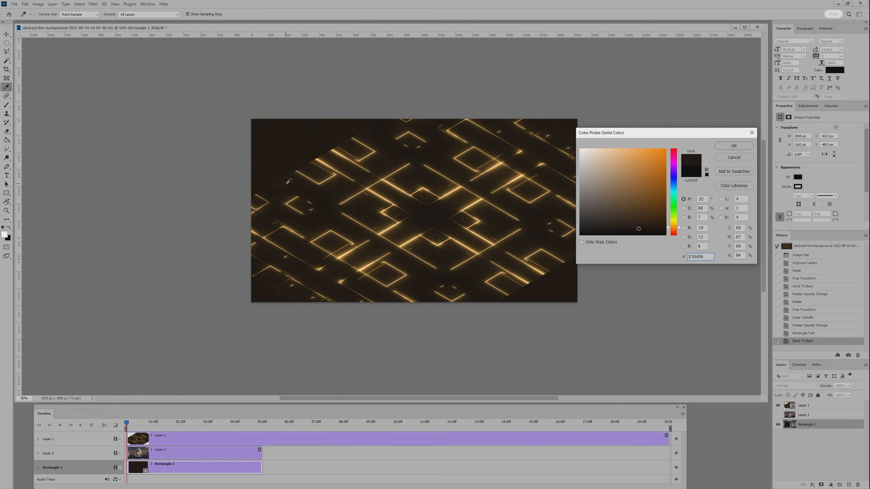
{"action": "key", "text": "Return"}
{"action": "left_click", "coordinate": [462, 214]}
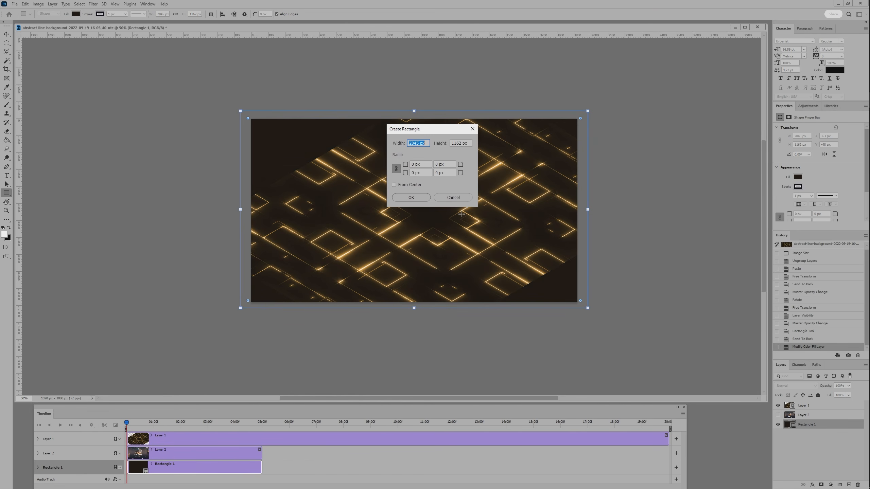
{"action": "left_click", "coordinate": [452, 198]}
Add a layer mask to the video layer.
{"action": "key", "text": "v"}
{"action": "left_click", "coordinate": [797, 405]}
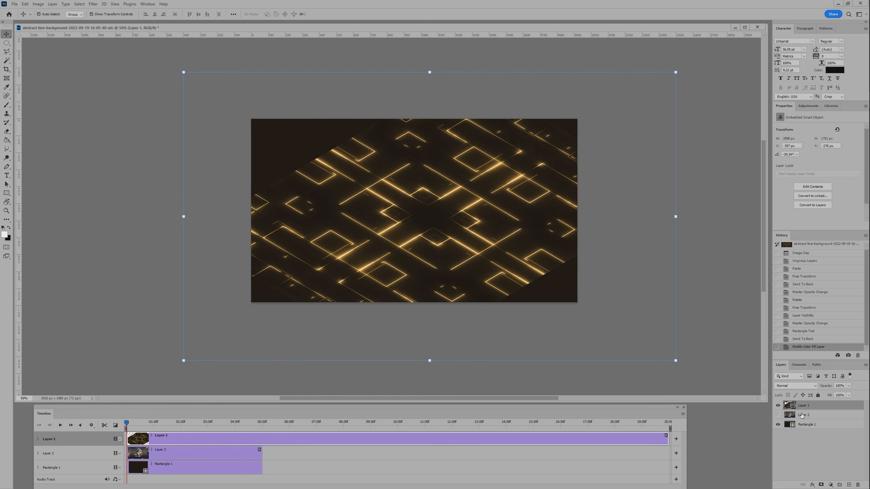
{"action": "left_click", "coordinate": [822, 485]}
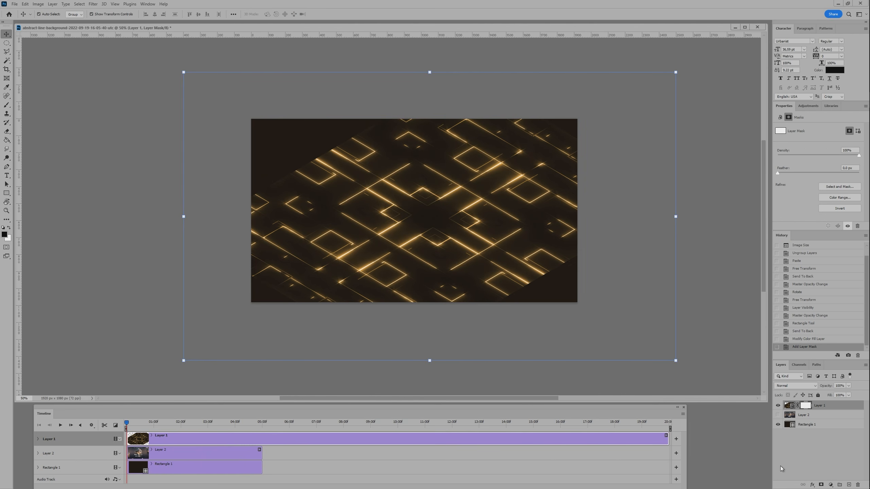
Paint the mask in black with a soft brush at 53% opacity to fade the video's upper-left edge into the background.
{"action": "key", "text": "b"}
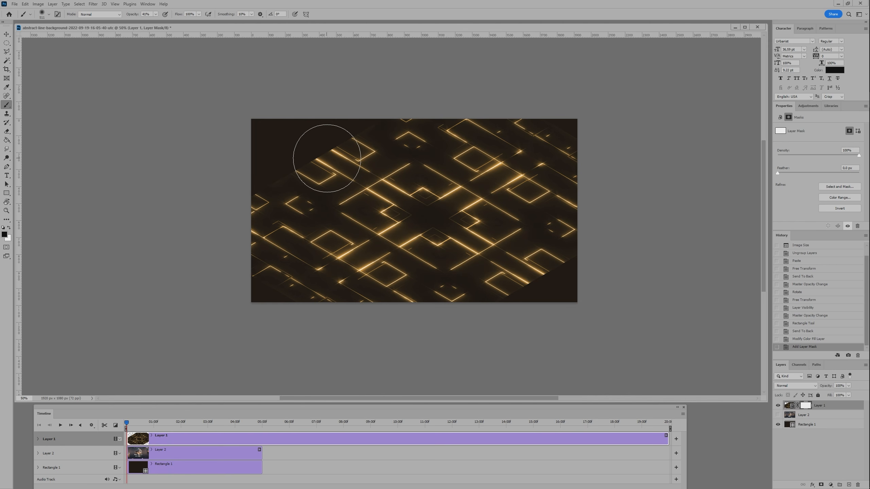
{"action": "left_click", "coordinate": [156, 15]}
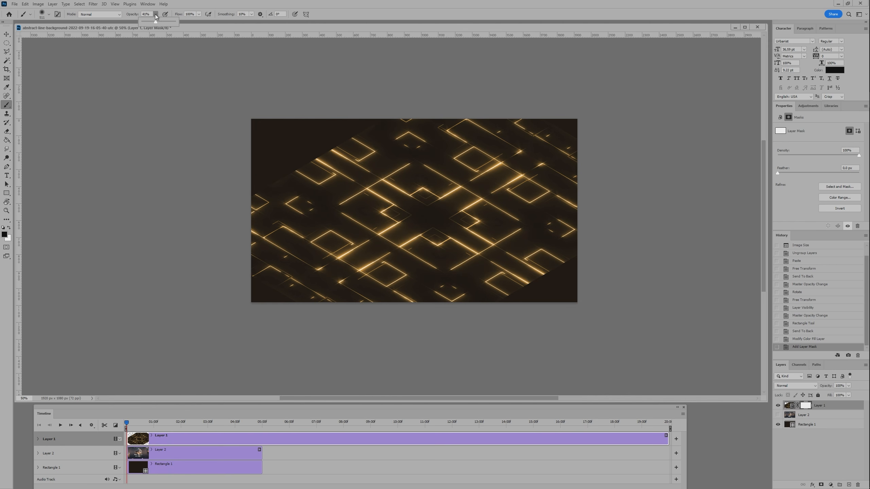
{"action": "left_click", "coordinate": [317, 168]}
{"action": "left_click", "coordinate": [318, 168]}
{"action": "left_click", "coordinate": [270, 199]}
{"action": "left_click", "coordinate": [258, 211]}
{"action": "left_click", "coordinate": [257, 211]}
{"action": "left_click", "coordinate": [273, 189]}
{"action": "left_click", "coordinate": [310, 164]}
{"action": "left_click", "coordinate": [336, 144]}
{"action": "left_click", "coordinate": [356, 137]}
{"action": "left_click", "coordinate": [374, 126]}
{"action": "left_click", "coordinate": [395, 122]}
{"action": "left_click", "coordinate": [365, 126]}
{"action": "left_click", "coordinate": [313, 164]}
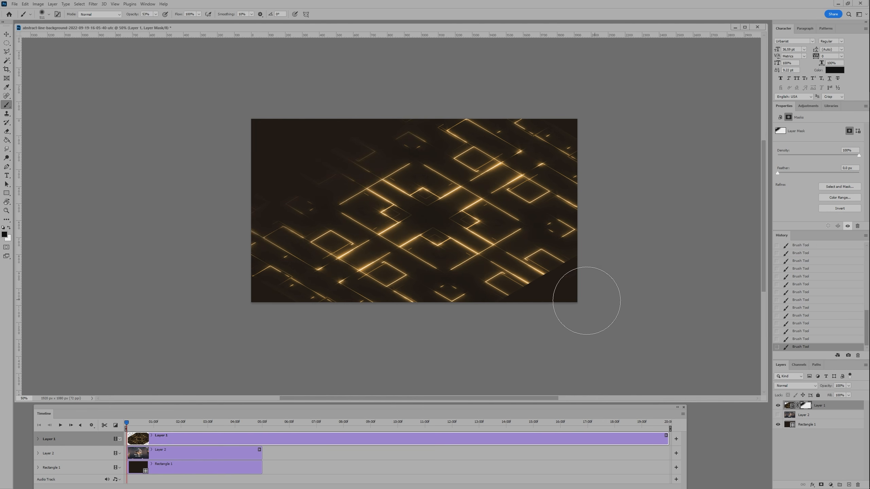
Paint the video layer's mask in black at 53% opacity to fade the lower-right part of the lines into the background.
{"action": "left_click", "coordinate": [563, 295]}
{"action": "left_click", "coordinate": [511, 302]}
{"action": "left_click", "coordinate": [518, 294]}
{"action": "left_click", "coordinate": [490, 301]}
{"action": "left_click", "coordinate": [483, 301]}
{"action": "left_click", "coordinate": [545, 270]}
{"action": "left_click", "coordinate": [576, 249]}
{"action": "left_click", "coordinate": [566, 236]}
{"action": "left_click", "coordinate": [534, 272]}
{"action": "left_click", "coordinate": [462, 317]}
{"action": "left_click", "coordinate": [581, 243]}
{"action": "left_click", "coordinate": [592, 211]}
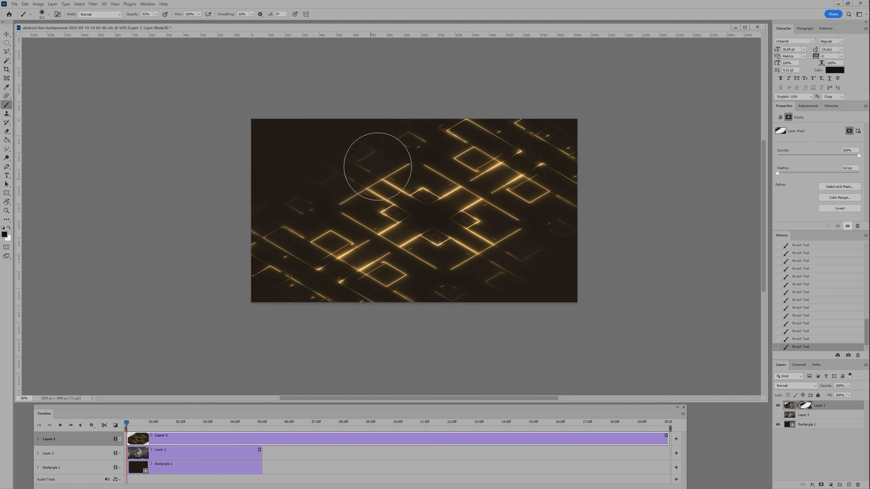
Touch up the mask with a few more soft black strokes over the faint lines at the video's upper left, and deselect the layer.
{"action": "left_click", "coordinate": [371, 118]}
{"action": "left_click", "coordinate": [262, 211]}
{"action": "left_click", "coordinate": [321, 148]}
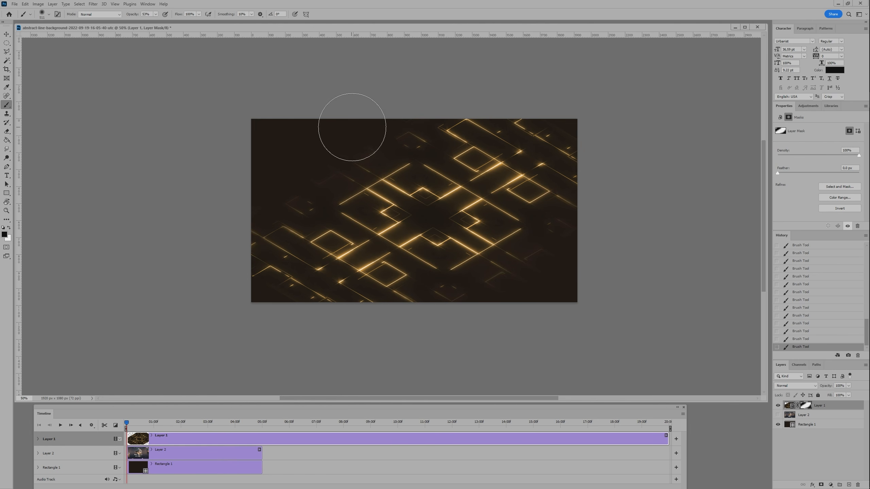
{"action": "key", "text": "v"}
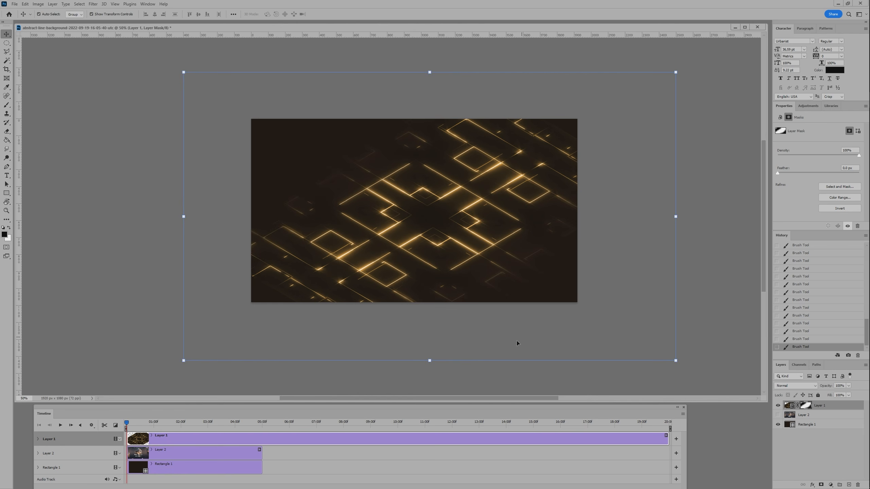
{"action": "left_click", "coordinate": [573, 341]}
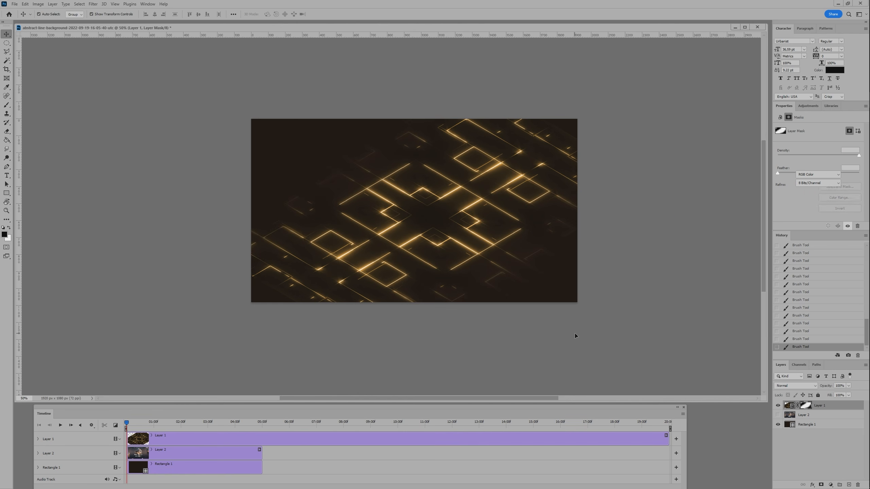
Extend the Rectangle 1 clip on the timeline to end together with the Layer 1 video clip.
{"action": "left_click", "coordinate": [215, 470]}
{"action": "left_click_drag", "start_coordinate": [262, 469], "coordinate": [667, 480]}
{"action": "left_click", "coordinate": [166, 151]}
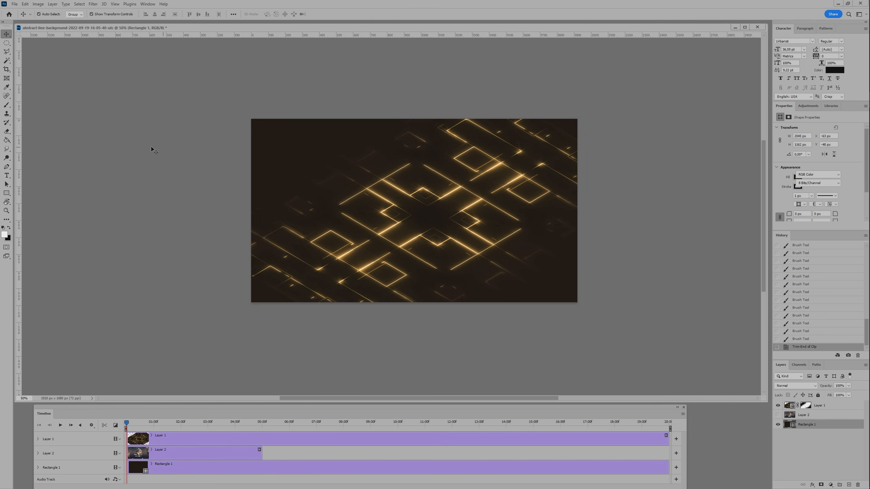
{"action": "left_click", "coordinate": [13, 4]}
{"action": "mouse_move", "coordinate": [68, 122]}
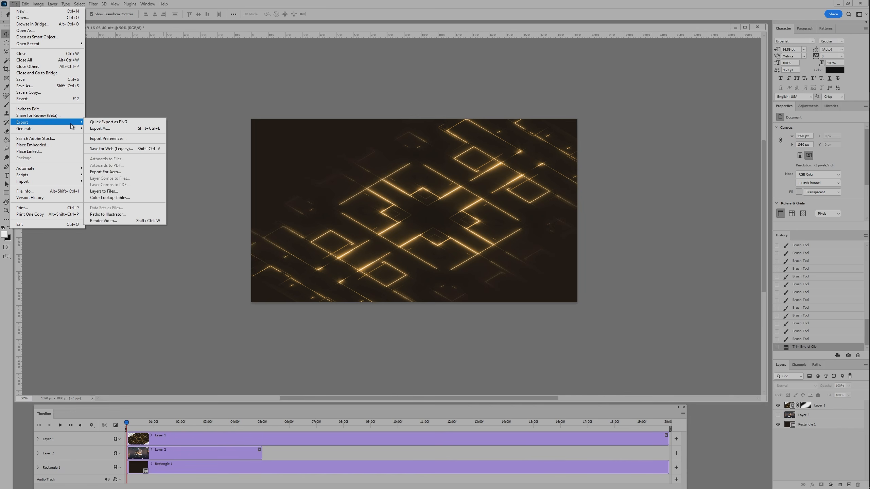
{"action": "left_click", "coordinate": [132, 220]}
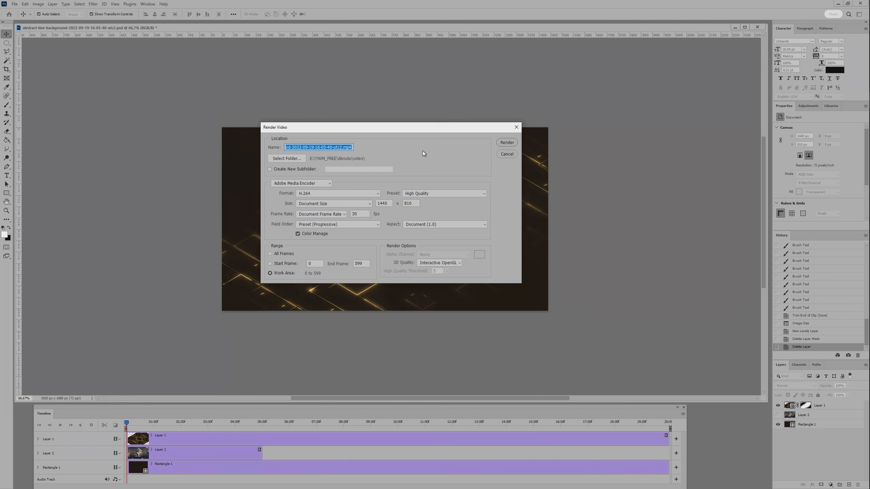
{"action": "left_click", "coordinate": [507, 154]}
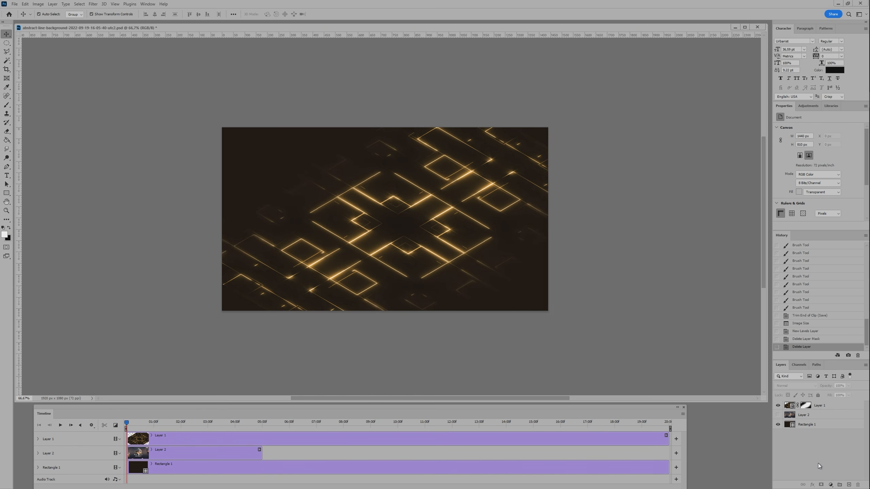
Add a Levels adjustment layer above the video and darken the midtones to about 0.57.
{"action": "left_click", "coordinate": [830, 485]}
{"action": "left_click", "coordinate": [826, 393]}
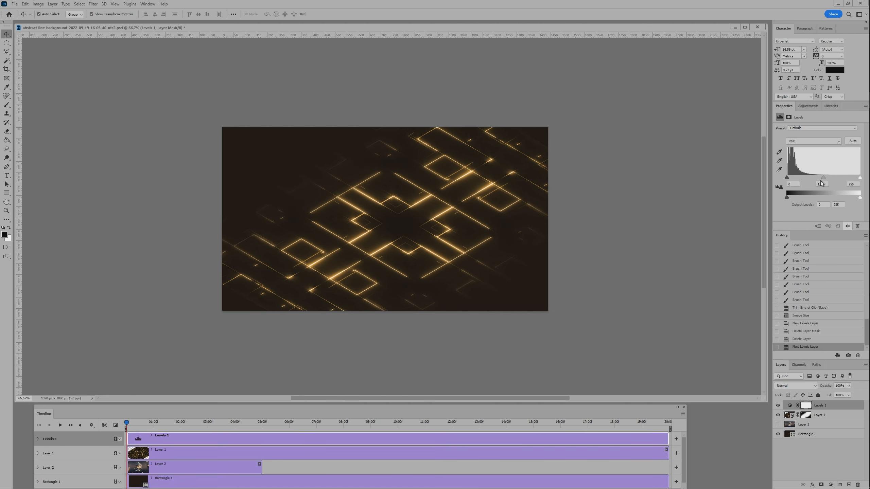
{"action": "left_click_drag", "start_coordinate": [823, 177], "coordinate": [831, 177]}
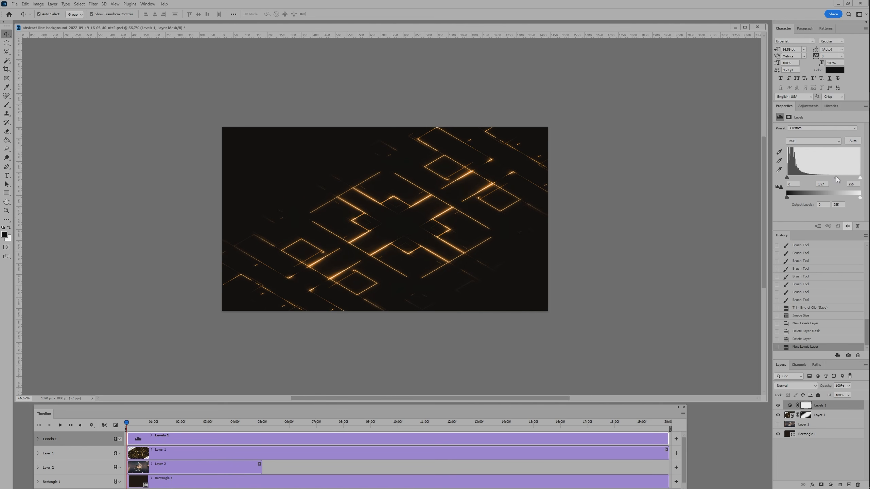
{"action": "left_click", "coordinate": [624, 289]}
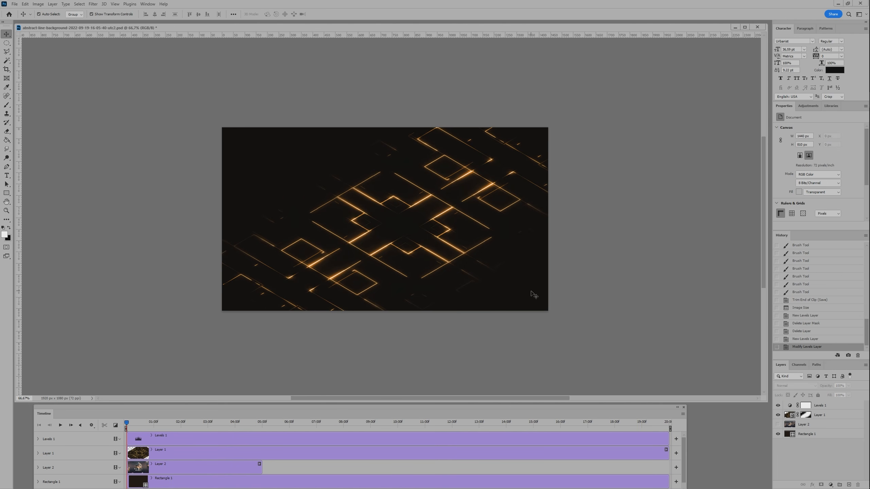
Render the work area as an H.264 High Quality video at 1440 × 810 and 30 fps.
{"action": "key", "text": "ctrl+alt+shift+r"}
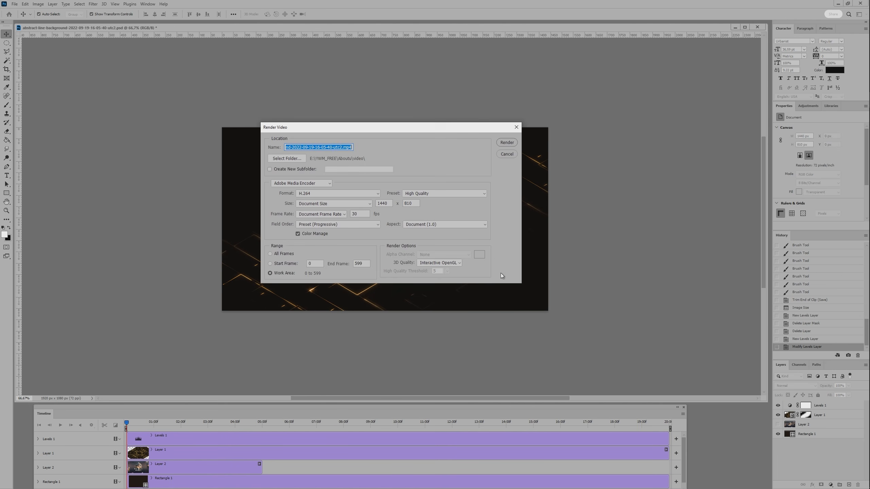
{"action": "left_click", "coordinate": [507, 142]}
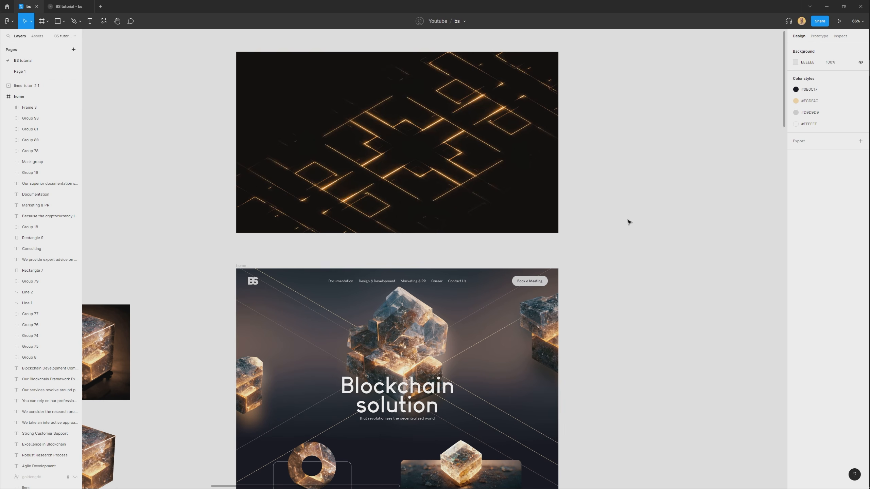
In Figma, align the 1440 × 810 line video with the top of the home frame and place it behind all the frame's layers.
{"action": "left_click", "coordinate": [557, 232]}
{"action": "scroll", "coordinate": [423, 111], "scroll_direction": "down", "scroll_amount": 3}
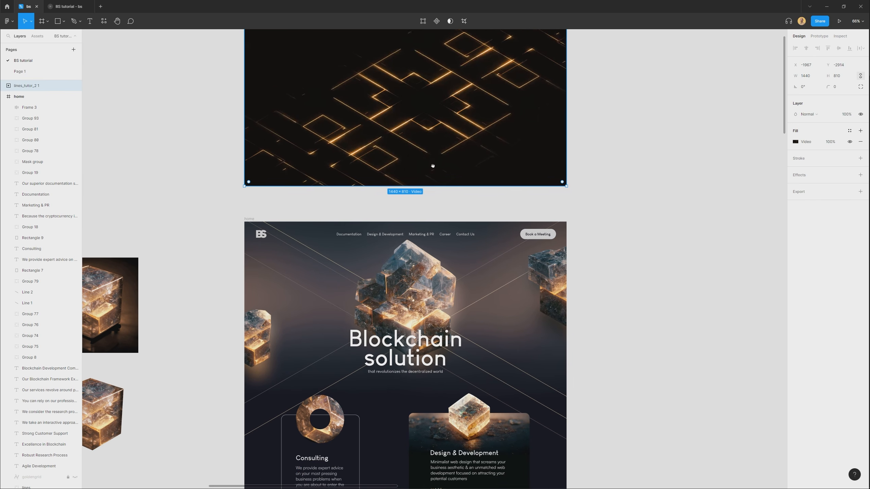
{"action": "left_click_drag", "start_coordinate": [421, 68], "coordinate": [471, 210]}
{"action": "scroll", "coordinate": [446, 256], "scroll_direction": "up", "scroll_amount": 5}
{"action": "key", "text": "["}
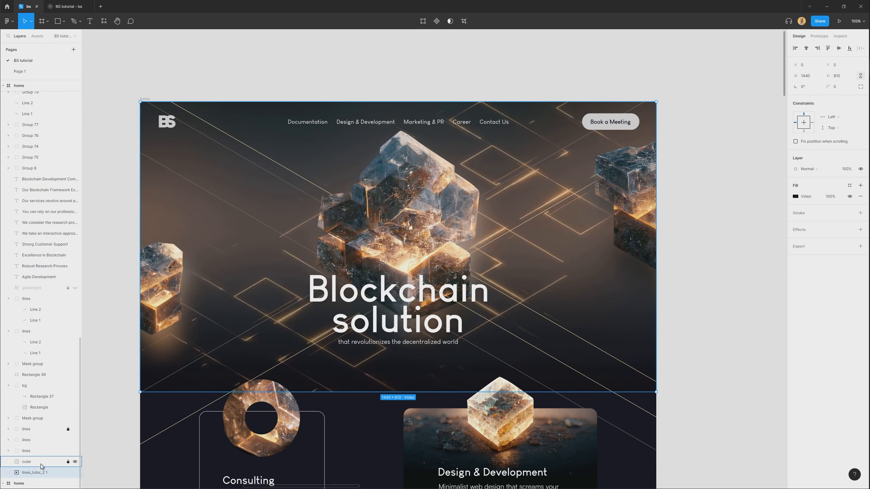
Lower the opacity of the bg group and set the line video layer's blend mode to Lighten.
{"action": "left_click", "coordinate": [31, 390]}
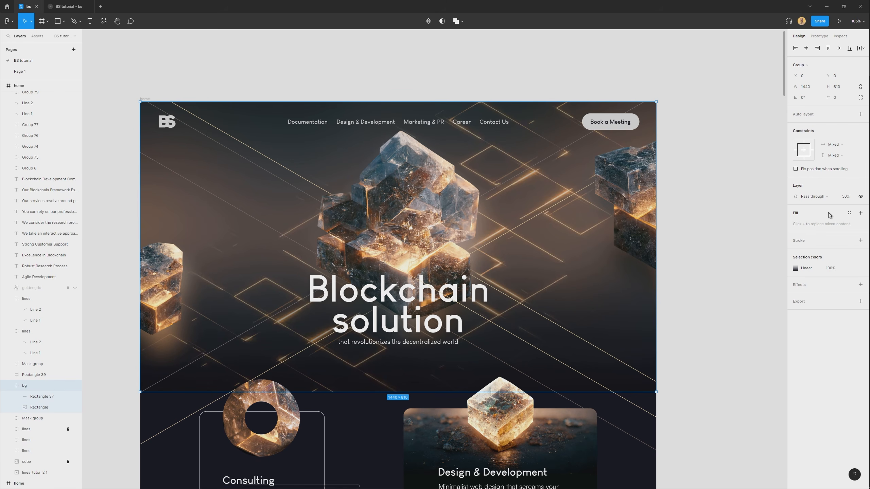
{"action": "left_click_drag", "start_coordinate": [846, 197], "coordinate": [825, 205]}
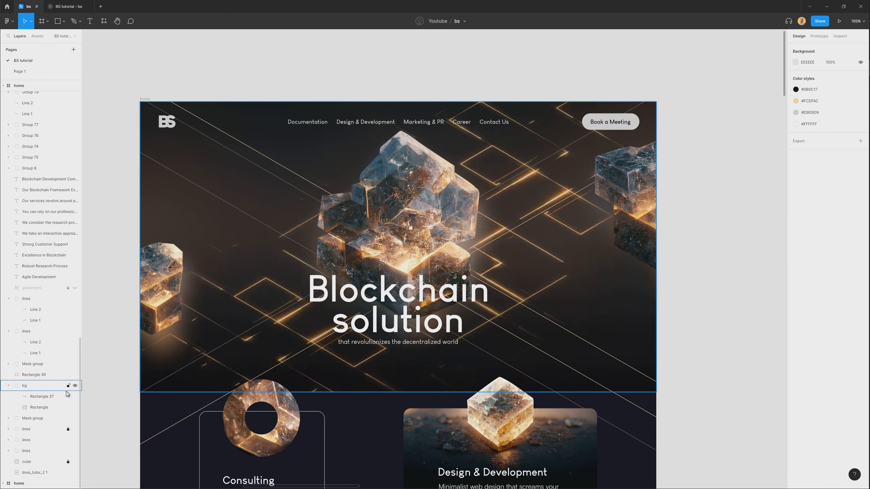
{"action": "left_click", "coordinate": [37, 473]}
{"action": "left_click", "coordinate": [828, 171]}
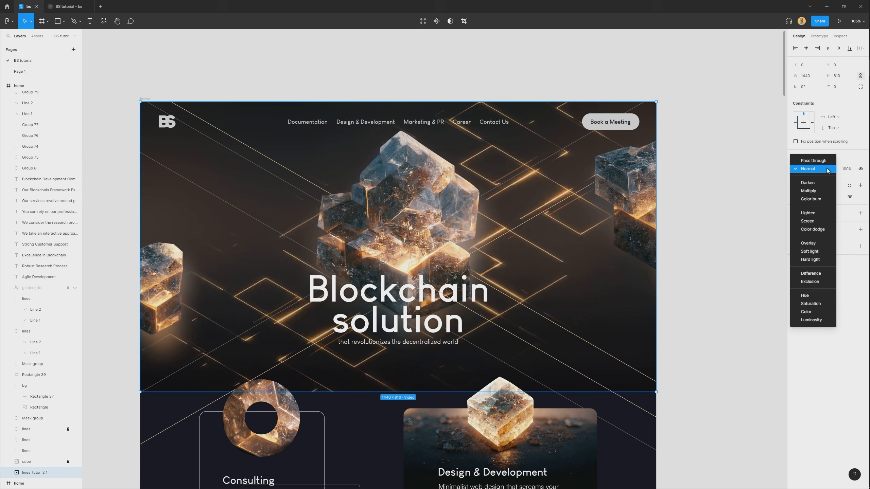
{"action": "left_click", "coordinate": [819, 216]}
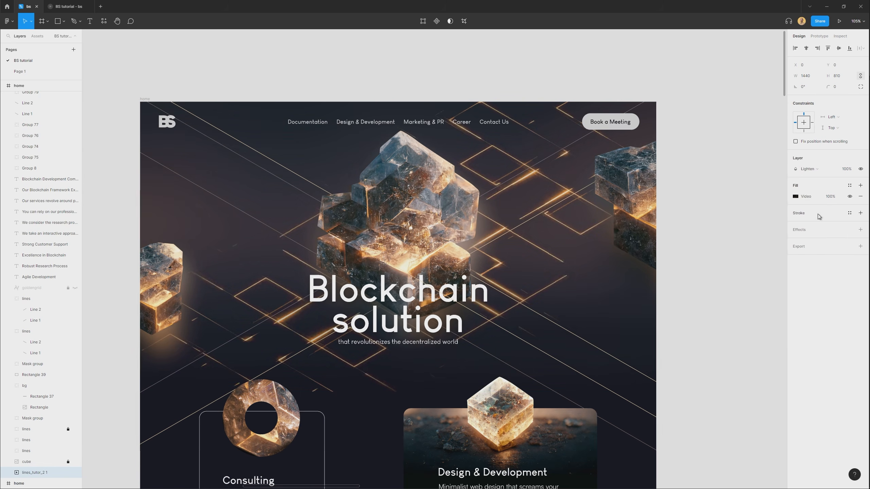
{"action": "left_click", "coordinate": [724, 231]}
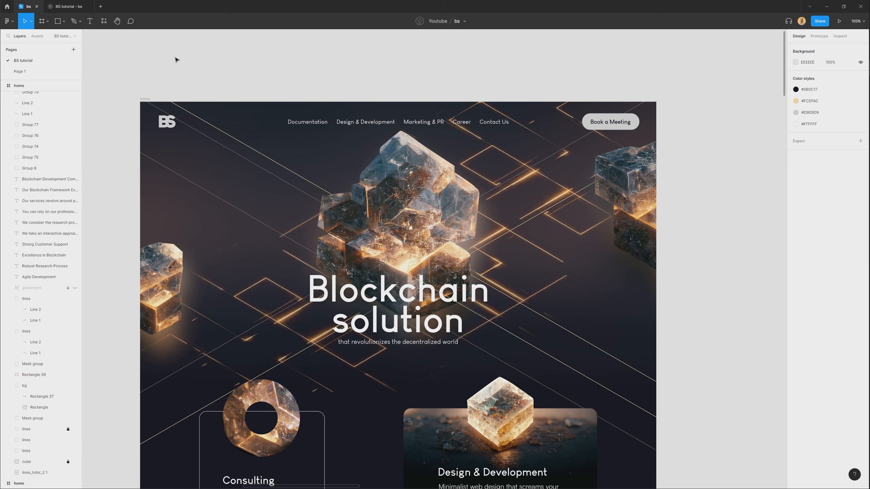
Preview the BS tutorial prototype and check the animated line background in the hero section and the sections below.
{"action": "left_click", "coordinate": [67, 7]}
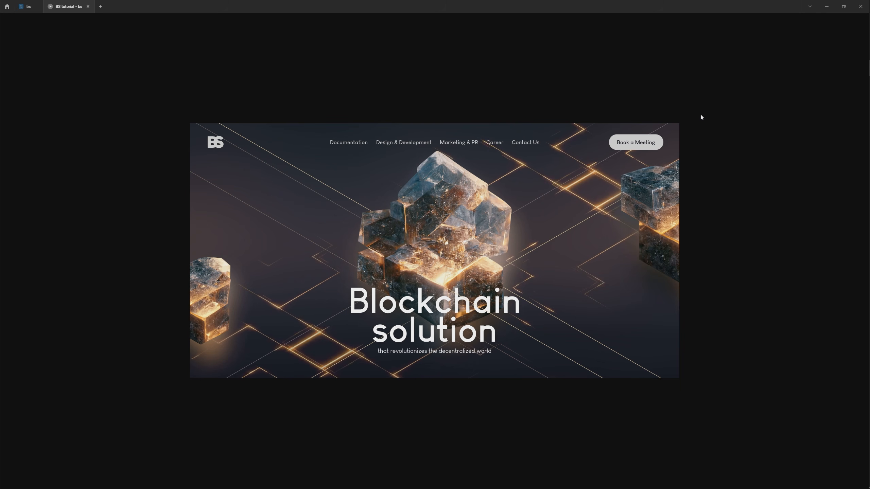
{"action": "scroll", "coordinate": [603, 353], "scroll_direction": "down", "scroll_amount": 6}
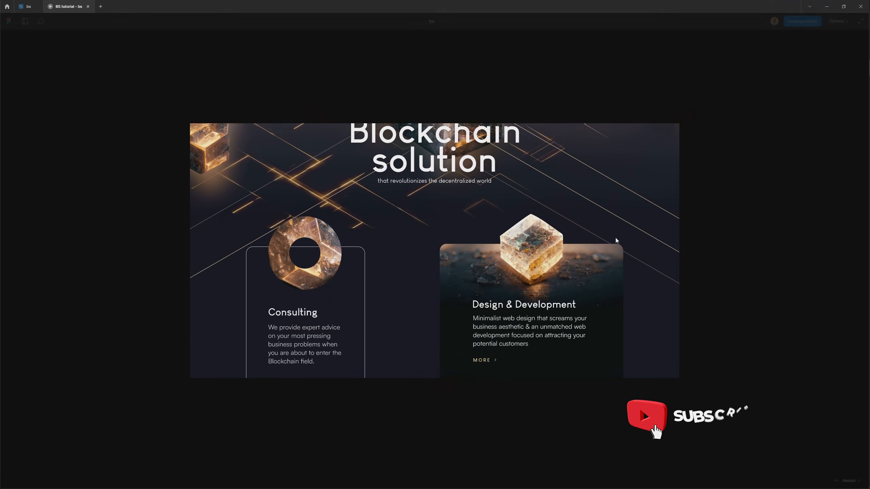
{"action": "scroll", "coordinate": [613, 346], "scroll_direction": "up", "scroll_amount": 6}
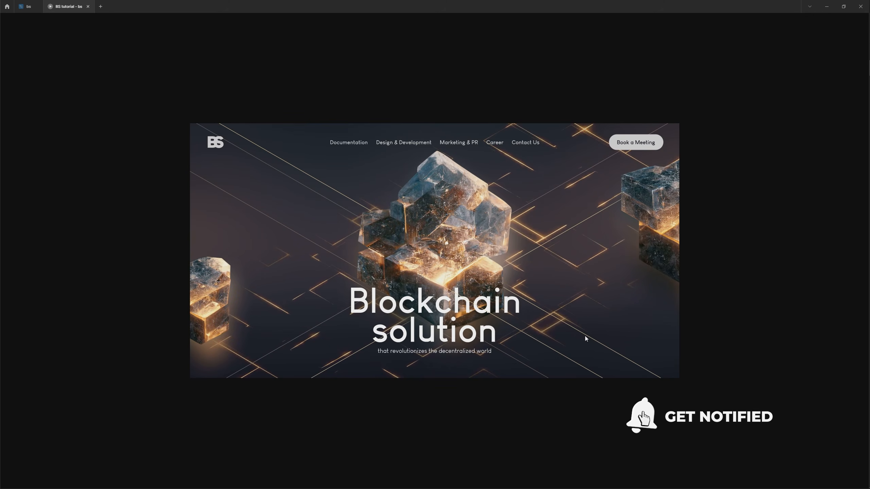
{"action": "scroll", "coordinate": [585, 329], "scroll_direction": "down", "scroll_amount": 4}
{"action": "scroll", "coordinate": [586, 263], "scroll_direction": "down", "scroll_amount": 1}
{"action": "scroll", "coordinate": [596, 302], "scroll_direction": "up", "scroll_amount": 5}
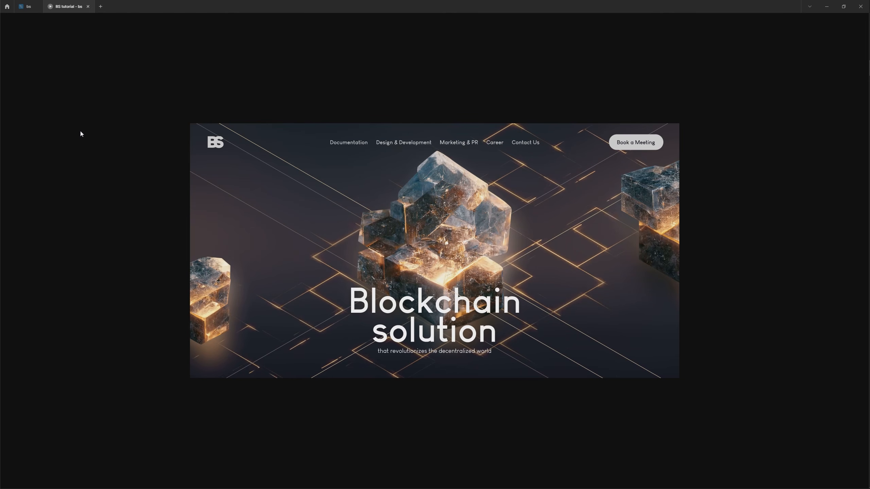
Return to the bs design file and duplicate the home frame beside the original.
{"action": "left_click", "coordinate": [25, 7]}
{"action": "scroll", "coordinate": [653, 285], "scroll_direction": "down", "scroll_amount": 3}
{"action": "left_click_drag", "start_coordinate": [652, 285], "coordinate": [527, 234]}
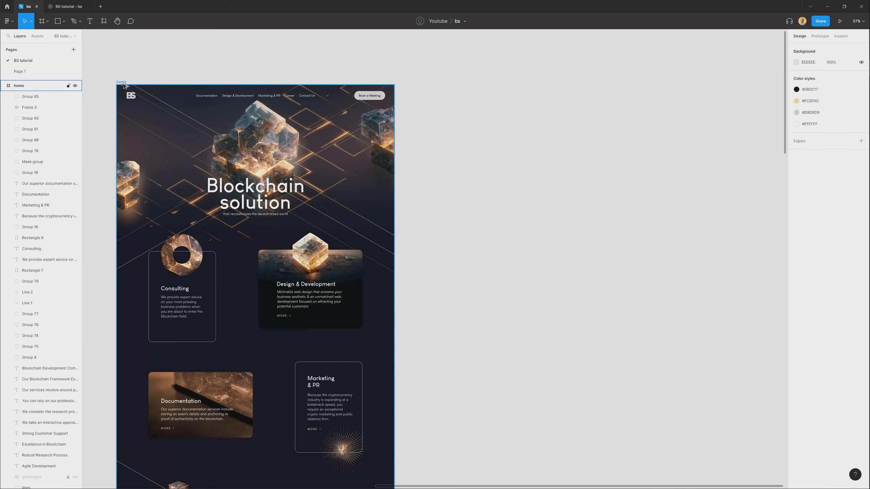
{"action": "left_click_drag", "start_coordinate": [122, 82], "coordinate": [479, 83]}
{"action": "scroll", "coordinate": [483, 126], "scroll_direction": "down", "scroll_amount": 1}
{"action": "scroll", "coordinate": [483, 125], "scroll_direction": "down", "scroll_amount": 1}
{"action": "scroll", "coordinate": [443, 132], "scroll_direction": "right", "scroll_amount": 2}
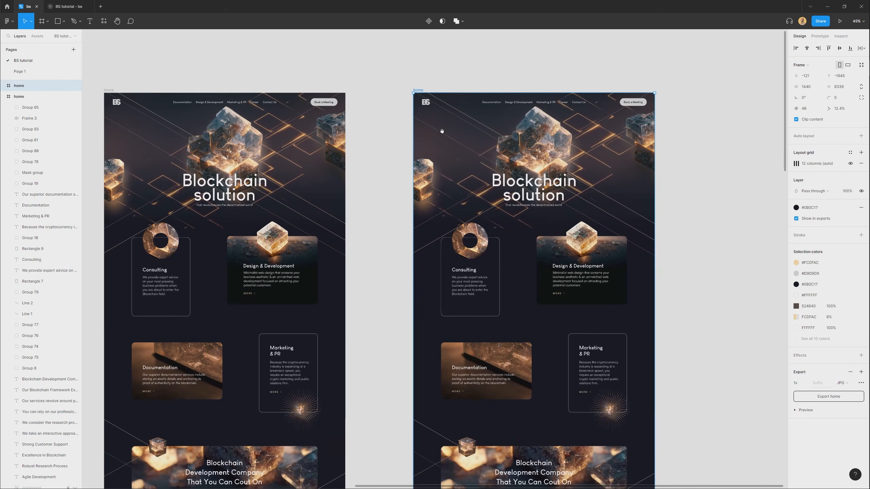
Duplicate the copied home frame once more on its right and space the two copies apart.
{"action": "left_click", "coordinate": [109, 90]}
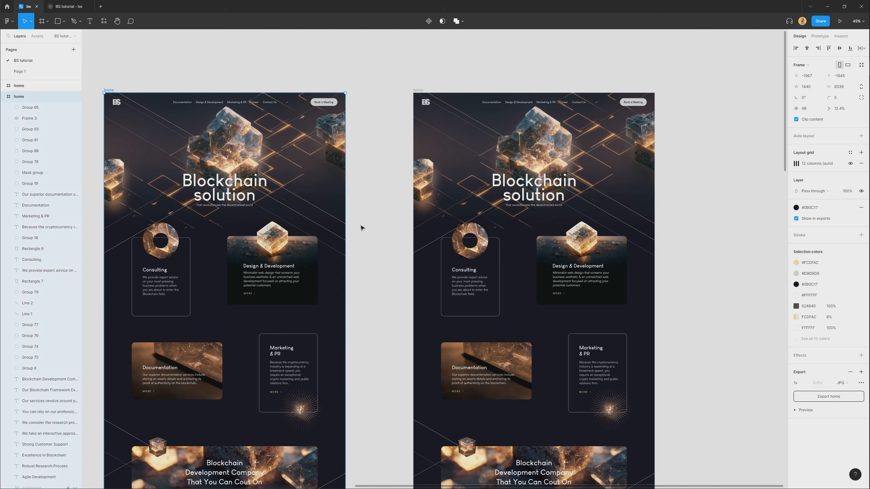
{"action": "scroll", "coordinate": [393, 227], "scroll_direction": "right", "scroll_amount": 3}
{"action": "left_click", "coordinate": [290, 84]}
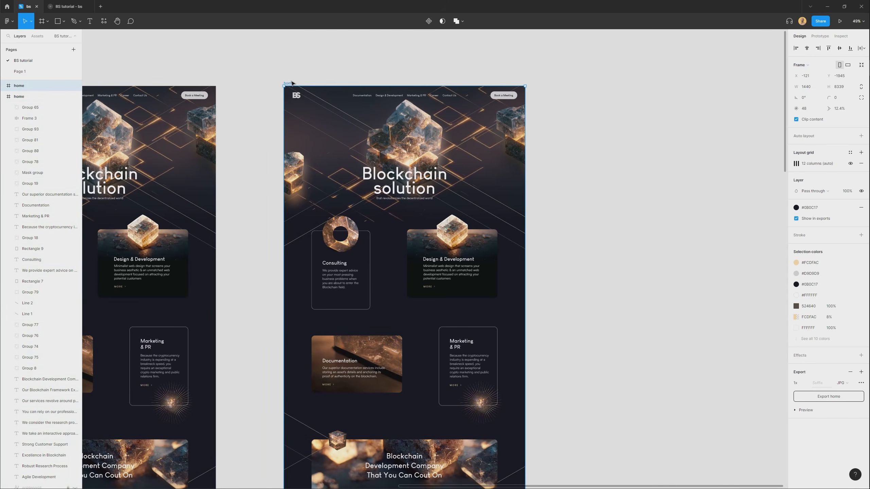
{"action": "left_click_drag", "start_coordinate": [291, 83], "coordinate": [504, 108]}
{"action": "scroll", "coordinate": [340, 83], "scroll_direction": "down", "scroll_amount": 1}
{"action": "left_click", "coordinate": [290, 91]}
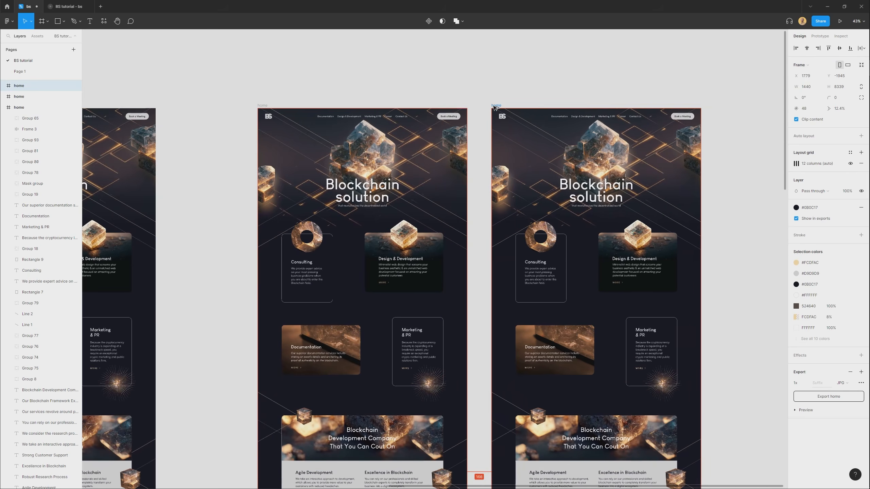
{"action": "left_click", "coordinate": [262, 106]}
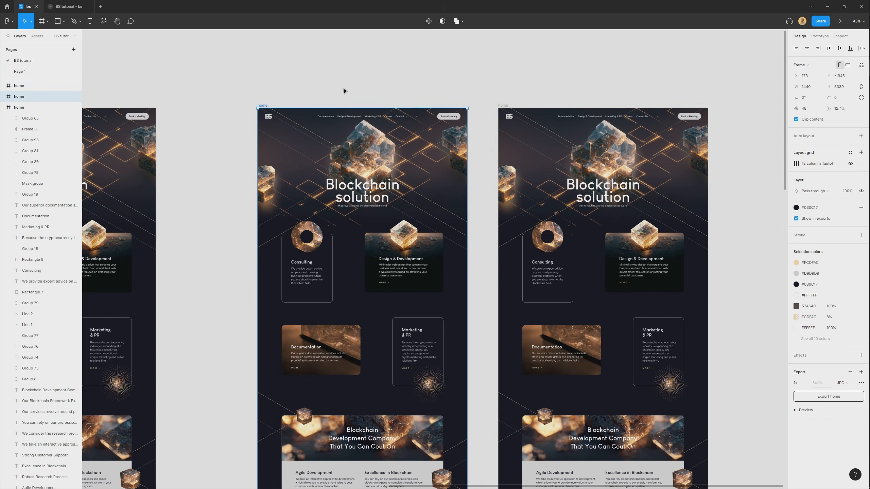
Connect the first home copy to the second with an on-click navigation using Smart animate over 2000 ms.
{"action": "scroll", "coordinate": [354, 83], "scroll_direction": "right", "scroll_amount": 2}
{"action": "scroll", "coordinate": [354, 84], "scroll_direction": "down", "scroll_amount": 1}
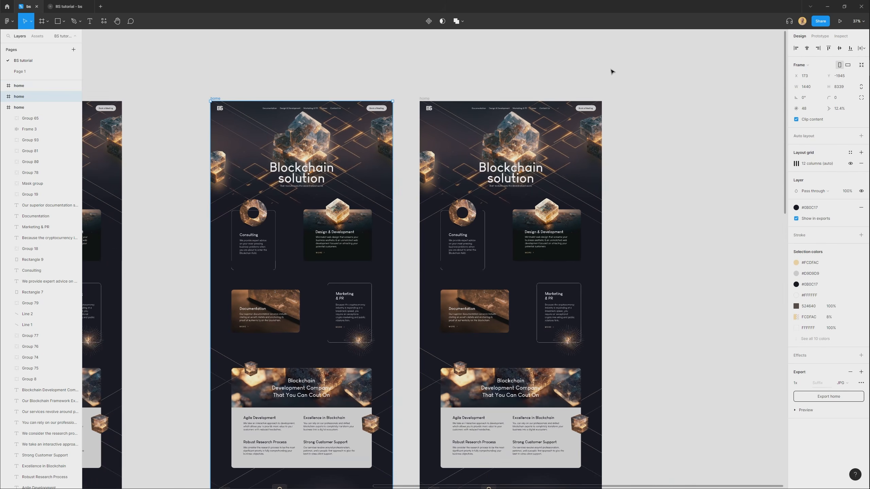
{"action": "left_click", "coordinate": [820, 36]}
{"action": "scroll", "coordinate": [395, 384], "scroll_direction": "down", "scroll_amount": 3}
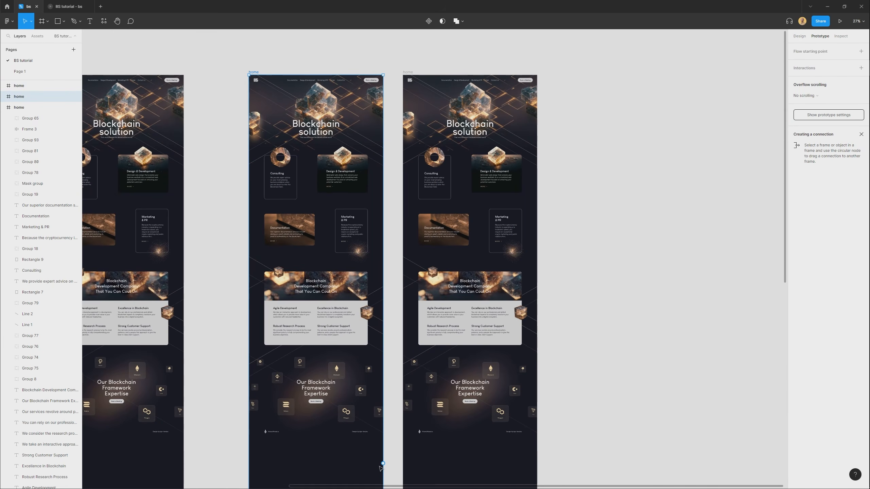
{"action": "left_click_drag", "start_coordinate": [383, 464], "coordinate": [432, 439]}
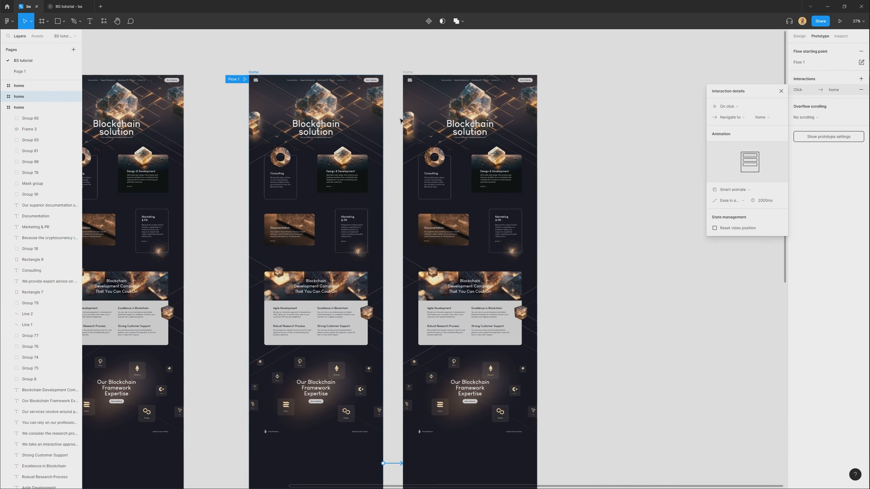
{"action": "scroll", "coordinate": [358, 68], "scroll_direction": "up", "scroll_amount": 3}
{"action": "key", "text": "Escape"}
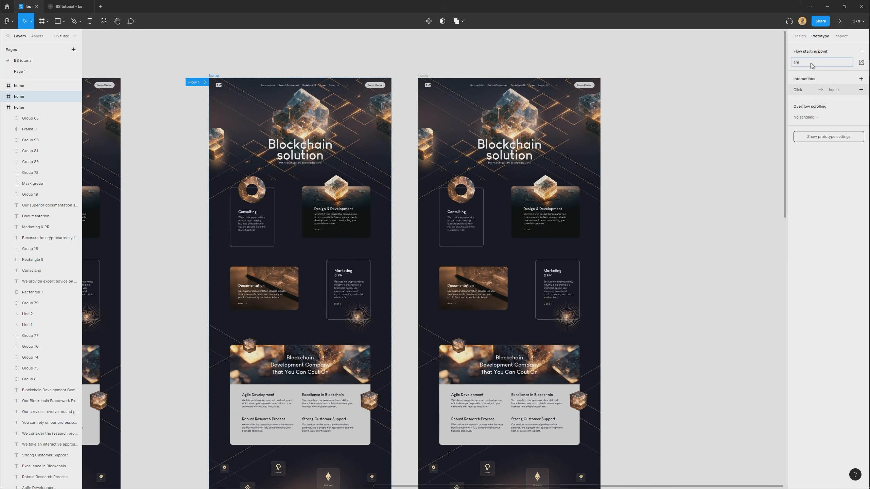
Name the first home copy's flow animation and check its interaction's Smart animate, Ease in and out and duration settings.
{"action": "left_click", "coordinate": [355, 39]}
{"action": "left_click", "coordinate": [214, 75]}
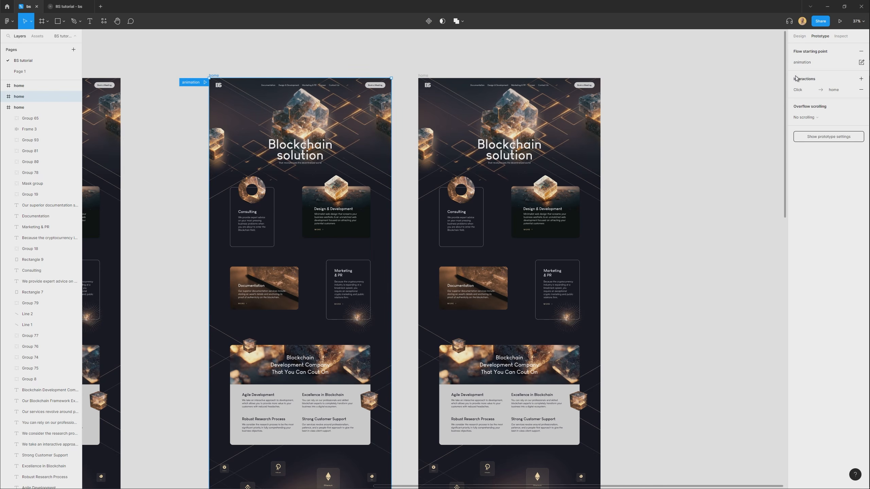
{"action": "left_click", "coordinate": [803, 90]}
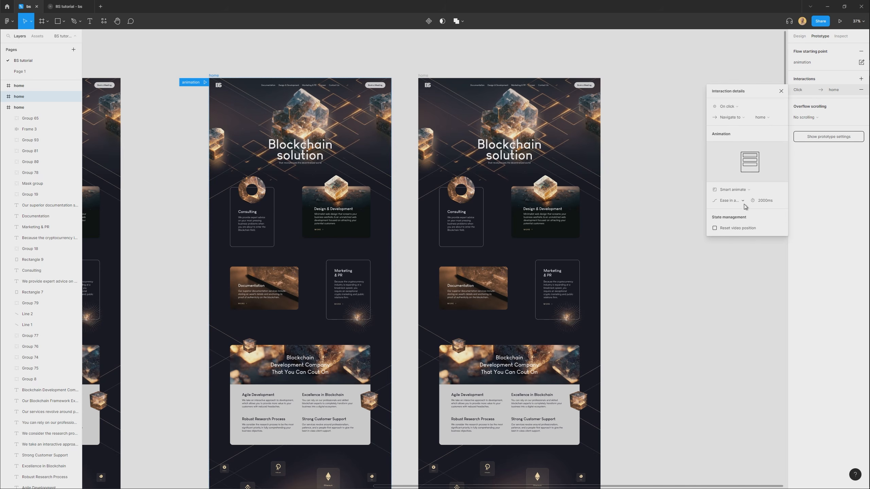
{"action": "left_click", "coordinate": [743, 192]}
{"action": "left_click", "coordinate": [742, 192]}
{"action": "left_click", "coordinate": [740, 201]}
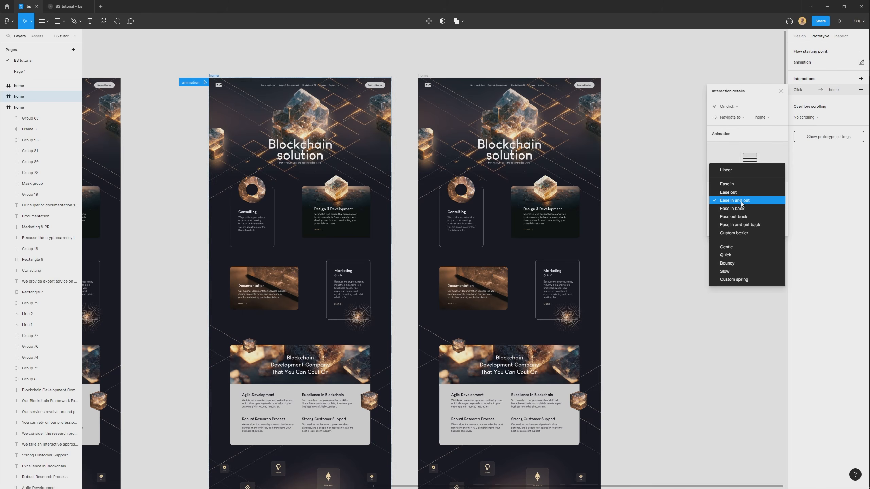
{"action": "left_click", "coordinate": [737, 201]}
{"action": "left_click", "coordinate": [775, 203]}
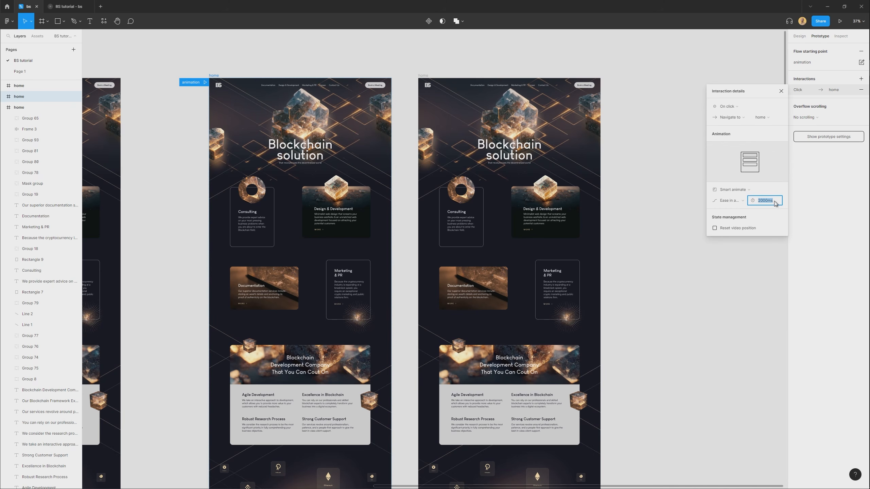
{"action": "left_click", "coordinate": [666, 285]}
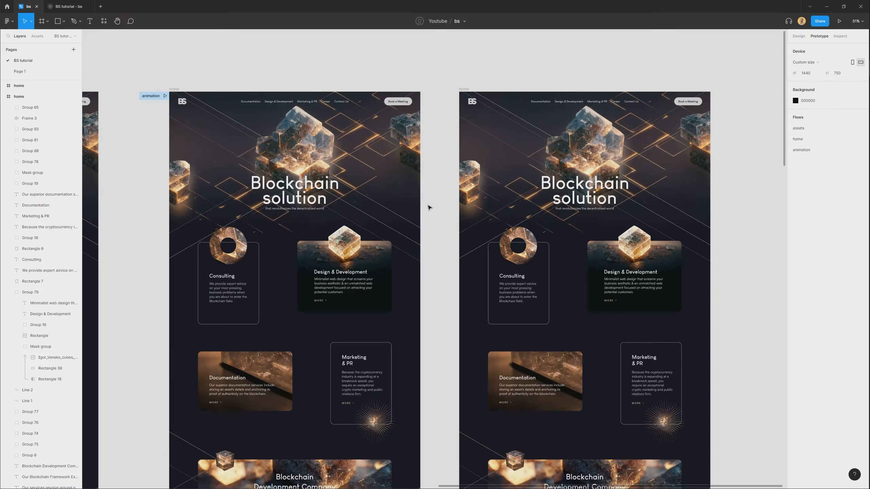
Shorten both home copies together to a height of 3981 so they end just below the footer.
{"action": "scroll", "coordinate": [428, 205], "scroll_direction": "down", "scroll_amount": 4}
{"action": "scroll", "coordinate": [429, 207], "scroll_direction": "down", "scroll_amount": 5}
{"action": "left_click_drag", "start_coordinate": [503, 485], "coordinate": [354, 118]}
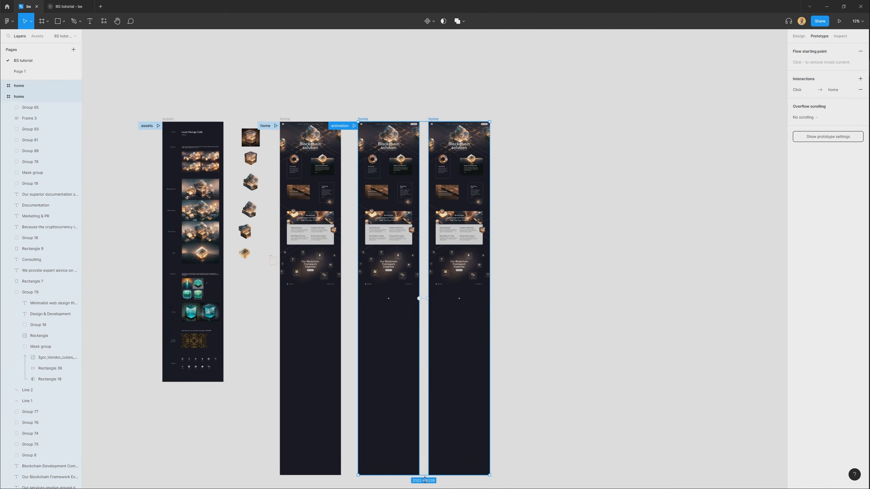
{"action": "left_click_drag", "start_coordinate": [425, 397], "coordinate": [425, 290]}
{"action": "scroll", "coordinate": [455, 194], "scroll_direction": "up", "scroll_amount": 8}
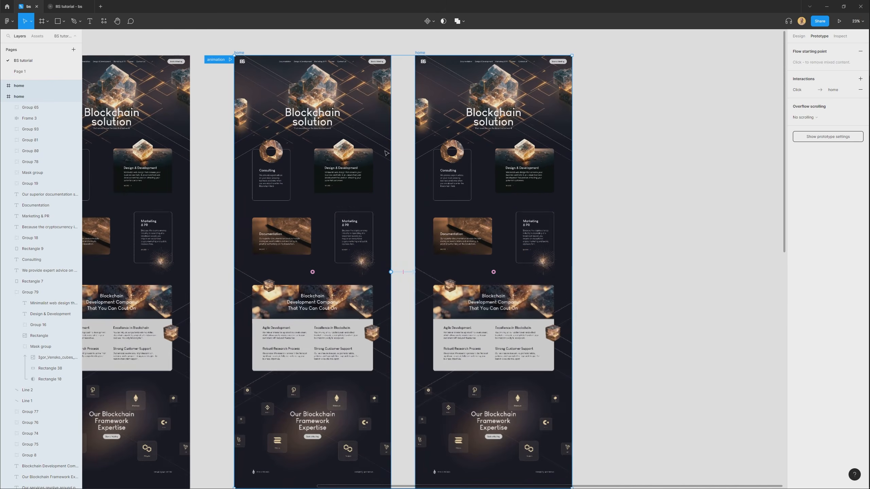
{"action": "scroll", "coordinate": [447, 145], "scroll_direction": "up", "scroll_amount": 4}
{"action": "key", "text": "Escape"}
{"action": "scroll", "coordinate": [447, 145], "scroll_direction": "down", "scroll_amount": 6}
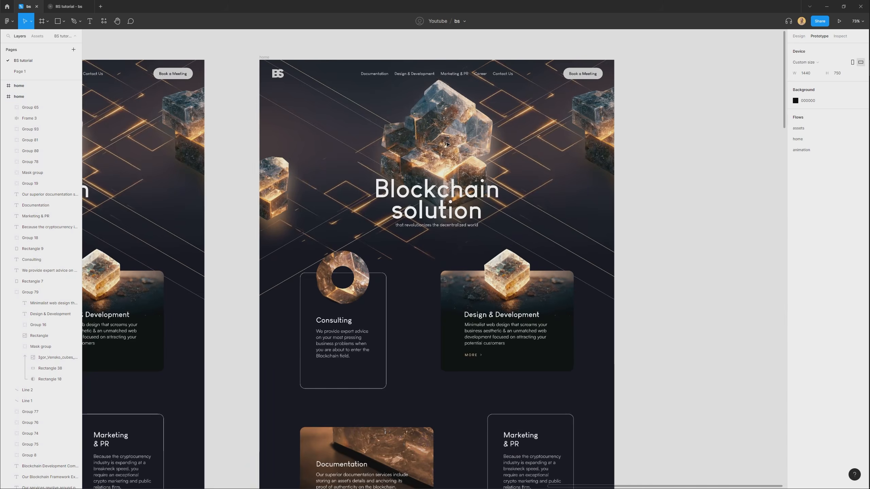
{"action": "left_click_drag", "start_coordinate": [375, 412], "coordinate": [495, 121]}
{"action": "scroll", "coordinate": [435, 136], "scroll_direction": "up", "scroll_amount": 3}
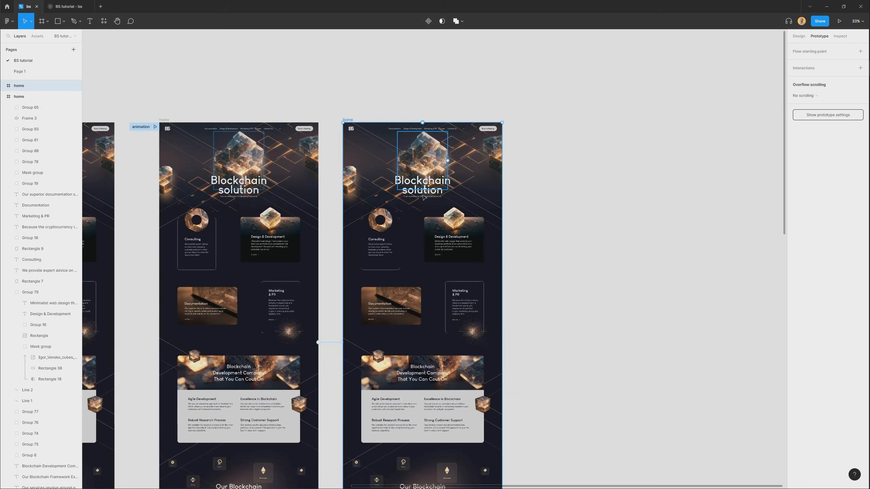
{"action": "left_click_drag", "start_coordinate": [433, 412], "coordinate": [445, 361]}
{"action": "key", "text": "ctrl+z"}
Select all unlocked content of the second home copy and move it up until the Consulting and Design & Development cards reach the frame's top.
{"action": "scroll", "coordinate": [417, 448], "scroll_direction": "down", "scroll_amount": 5}
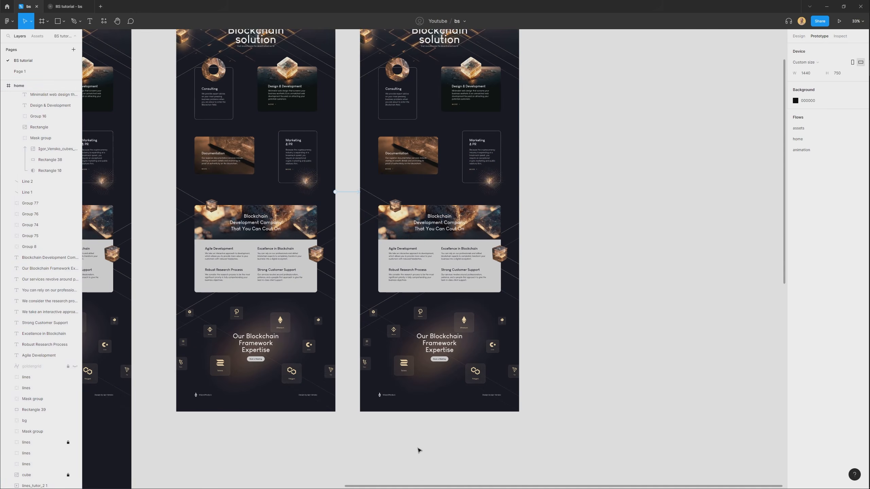
{"action": "scroll", "coordinate": [389, 429], "scroll_direction": "down", "scroll_amount": 2}
{"action": "left_click_drag", "start_coordinate": [375, 425], "coordinate": [492, 94]}
{"action": "left_click_drag", "start_coordinate": [437, 322], "coordinate": [439, 263]}
{"action": "scroll", "coordinate": [313, 125], "scroll_direction": "up", "scroll_amount": 4}
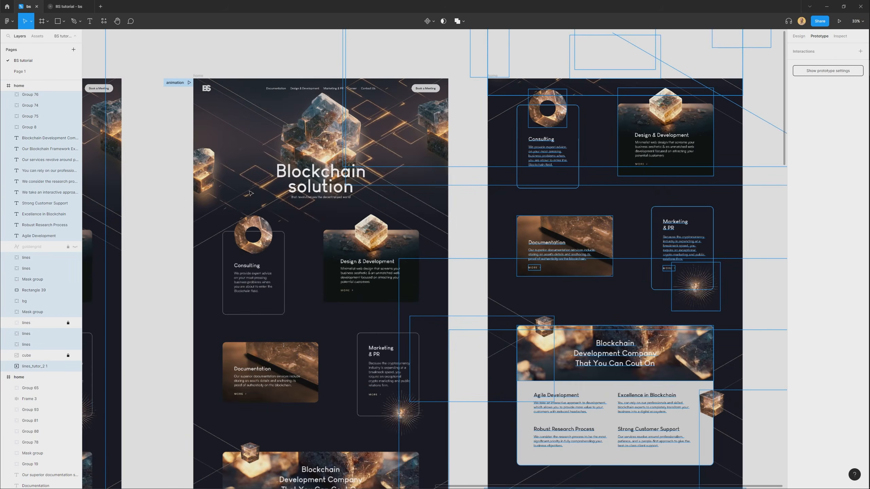
Lower the Consulting heading, paragraph and ring image within their outlined card in the first home copy.
{"action": "left_click", "coordinate": [169, 247]}
{"action": "scroll", "coordinate": [257, 263], "scroll_direction": "up", "scroll_amount": 5}
{"action": "left_click", "coordinate": [259, 282]}
{"action": "left_click", "coordinate": [259, 262], "text": "shift"}
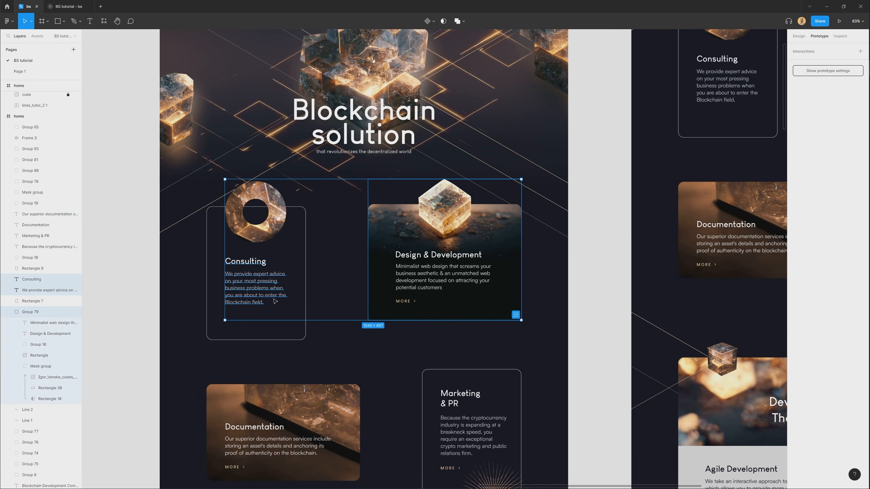
{"action": "left_click", "coordinate": [275, 302]}
{"action": "left_click", "coordinate": [245, 261], "text": "shift"}
{"action": "left_click_drag", "start_coordinate": [278, 294], "coordinate": [282, 348]}
{"action": "left_click_drag", "start_coordinate": [275, 204], "coordinate": [275, 259]}
{"action": "left_click_drag", "start_coordinate": [275, 308], "coordinate": [210, 276]}
Lower the Design & Development heading, description and MORE link in the first home copy past the card's lower edge.
{"action": "left_click", "coordinate": [347, 337]}
{"action": "double_click", "coordinate": [402, 303]}
{"action": "left_click", "coordinate": [414, 280], "text": "shift"}
{"action": "left_click", "coordinate": [425, 255], "text": "shift"}
{"action": "left_click_drag", "start_coordinate": [415, 281], "coordinate": [415, 336]}
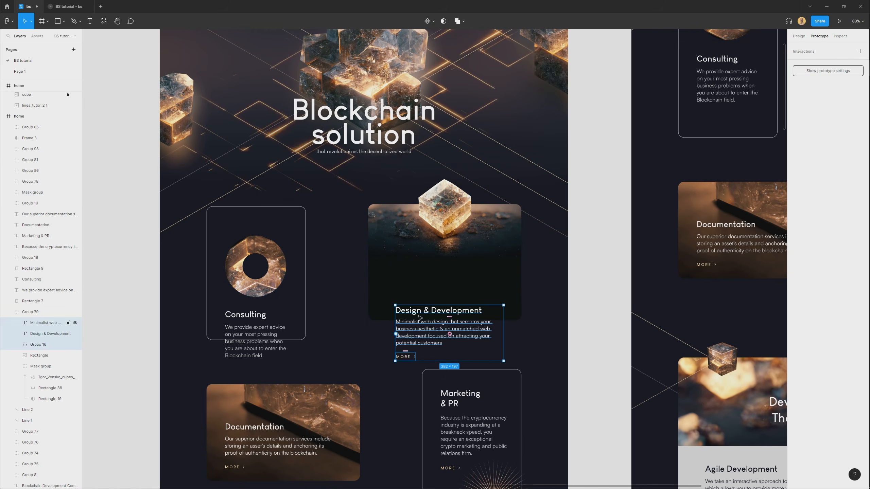
Lower the cube and the background image inside the first home copy's Design & Development card.
{"action": "left_click", "coordinate": [450, 228]}
{"action": "left_click", "coordinate": [484, 236], "text": "shift"}
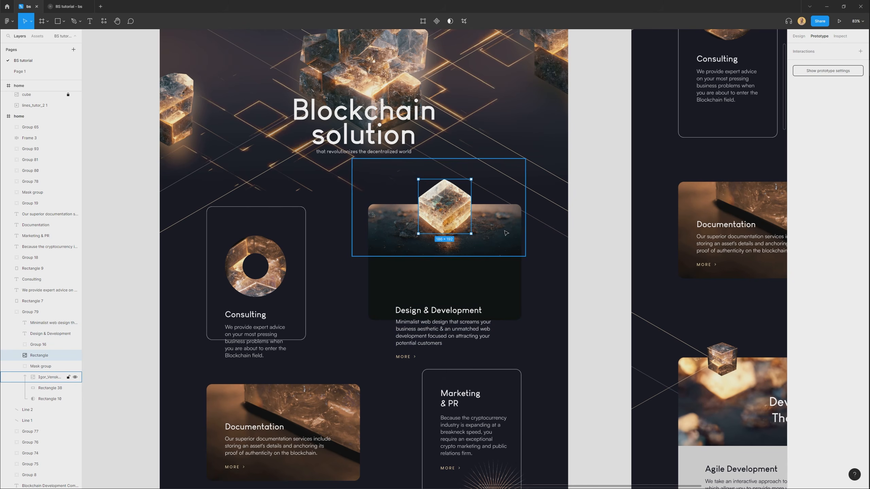
{"action": "left_click_drag", "start_coordinate": [503, 218], "coordinate": [506, 300]}
{"action": "left_click_drag", "start_coordinate": [506, 265], "coordinate": [502, 263]}
Move the whole Design & Development group down in the first home copy so it overlaps the Marketing & PR card.
{"action": "left_click", "coordinate": [315, 281]}
{"action": "left_click_drag", "start_coordinate": [188, 350], "coordinate": [286, 270]}
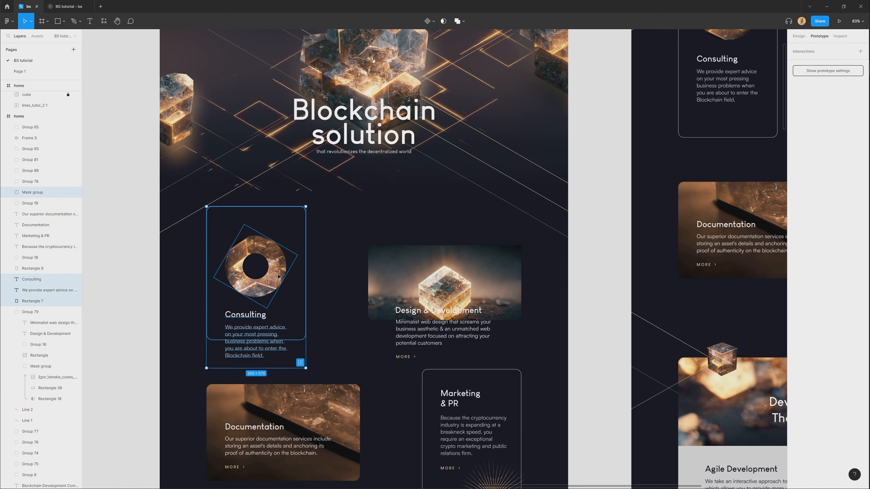
{"action": "left_click", "coordinate": [352, 350]}
{"action": "left_click", "coordinate": [431, 305]}
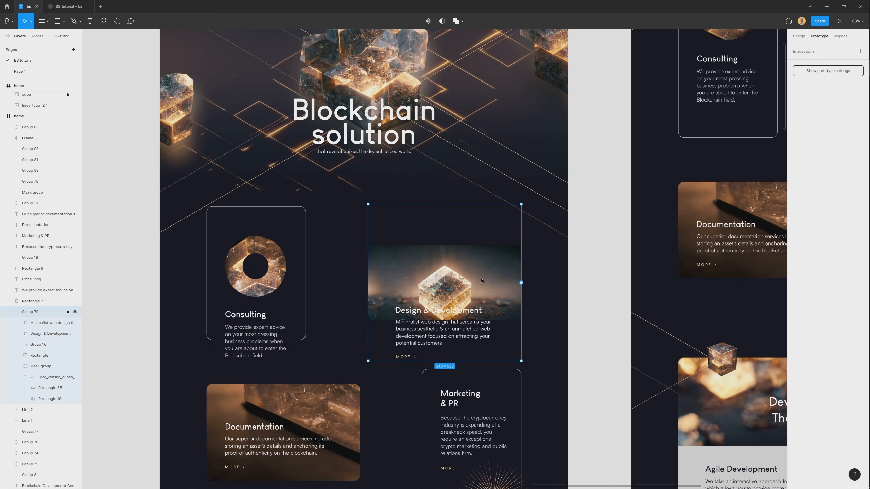
{"action": "left_click_drag", "start_coordinate": [483, 264], "coordinate": [483, 310]}
{"action": "scroll", "coordinate": [429, 301], "scroll_direction": "up", "scroll_amount": 3}
{"action": "scroll", "coordinate": [458, 225], "scroll_direction": "down", "scroll_amount": 3}
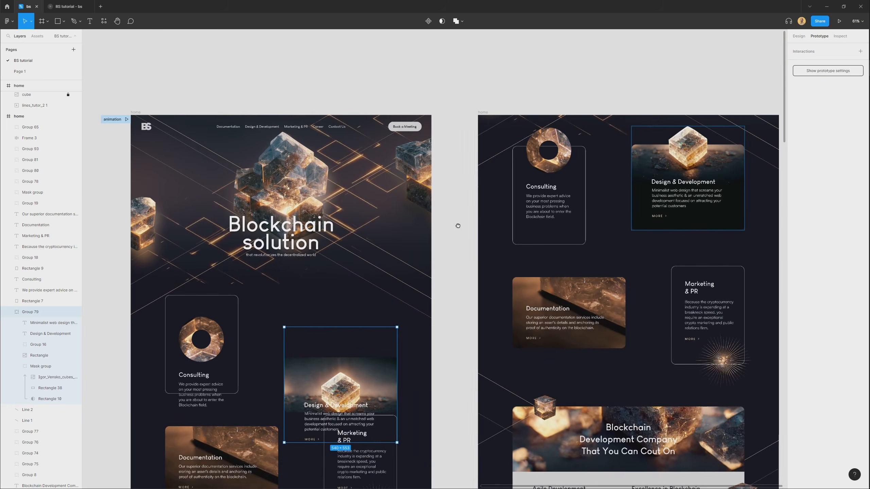
Turn off Clip content for the second home copy to expose the hero elements above the frame.
{"action": "left_click", "coordinate": [483, 112]}
{"action": "left_click_drag", "start_coordinate": [461, 93], "coordinate": [336, 109]}
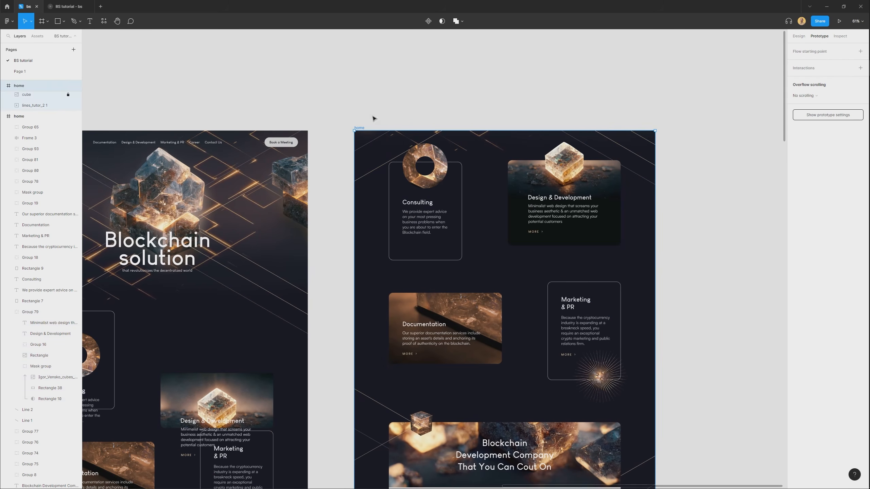
{"action": "left_click", "coordinate": [799, 36]}
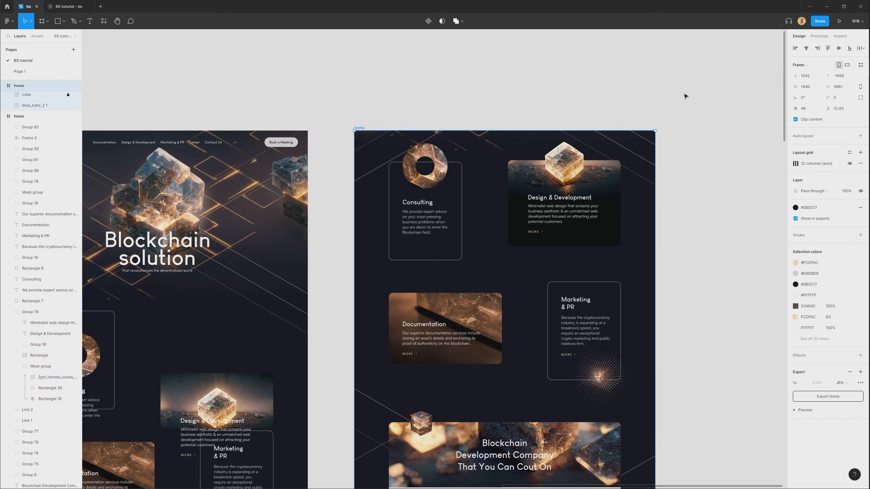
{"action": "left_click", "coordinate": [796, 120]}
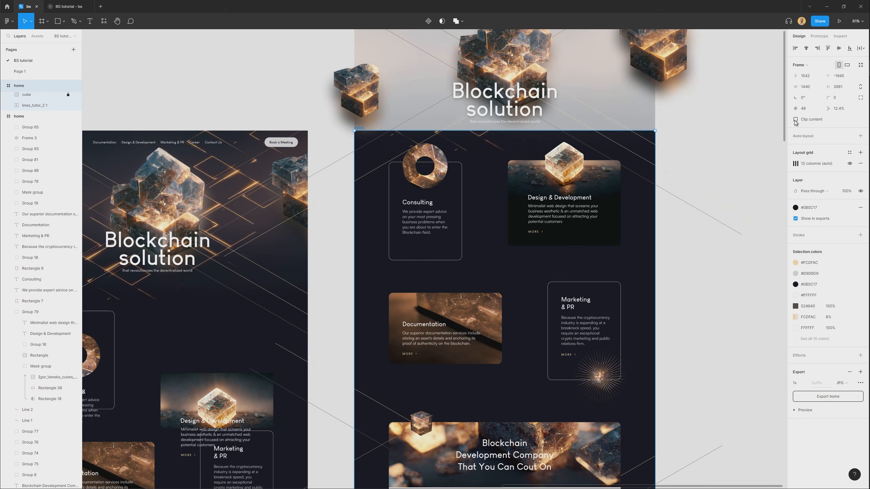
{"action": "left_click", "coordinate": [796, 120]}
{"action": "left_click", "coordinate": [796, 120]}
{"action": "left_click_drag", "start_coordinate": [571, 124], "coordinate": [514, 256]}
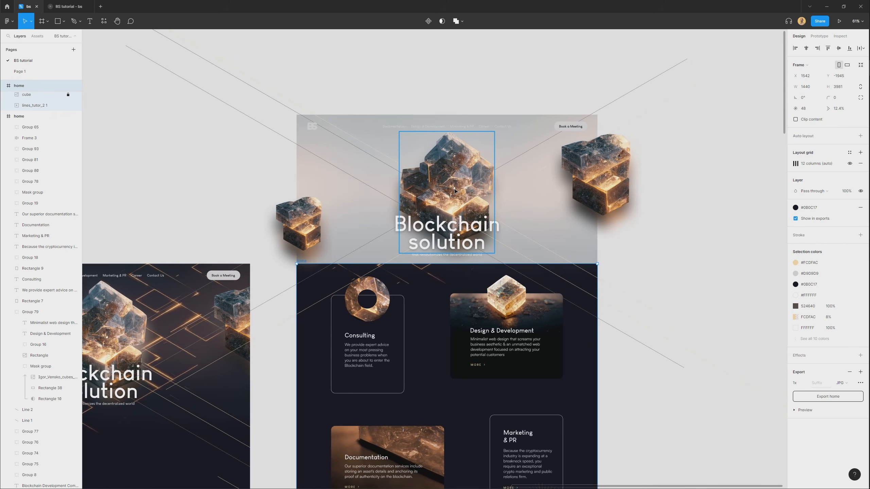
Raise the hero's right cube group and central cube cluster above the second home copy.
{"action": "left_click", "coordinate": [317, 233]}
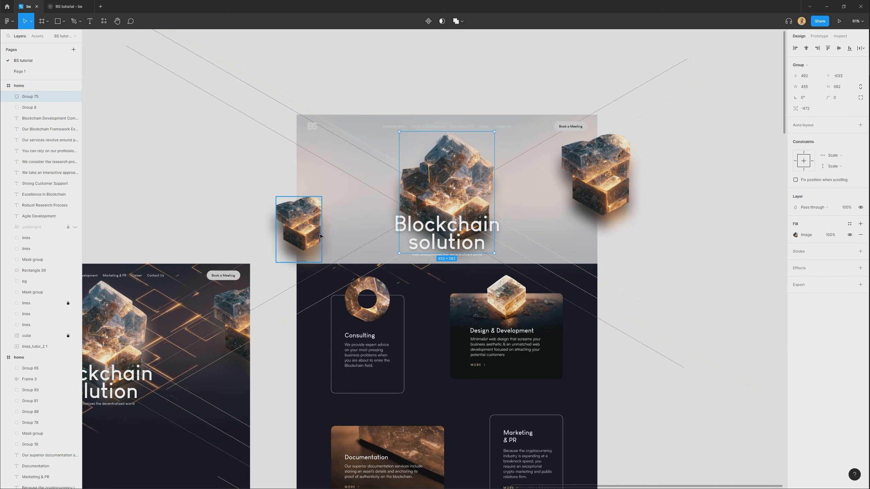
{"action": "left_click", "coordinate": [592, 171]}
{"action": "left_click_drag", "start_coordinate": [591, 184], "coordinate": [592, 153]}
{"action": "left_click", "coordinate": [460, 185]}
{"action": "left_click_drag", "start_coordinate": [459, 185], "coordinate": [455, 156]}
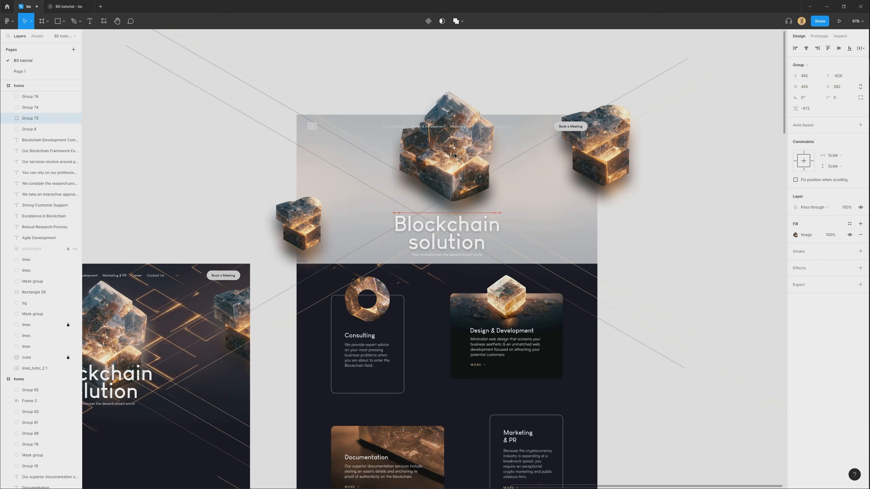
Raise the Blockchain solution title, the left cube group and the diagonal line near the Design & Development card in the second home copy.
{"action": "left_click", "coordinate": [463, 240]}
{"action": "left_click_drag", "start_coordinate": [463, 240], "coordinate": [462, 231]}
{"action": "left_click", "coordinate": [307, 226]}
{"action": "left_click_drag", "start_coordinate": [307, 226], "coordinate": [307, 218]}
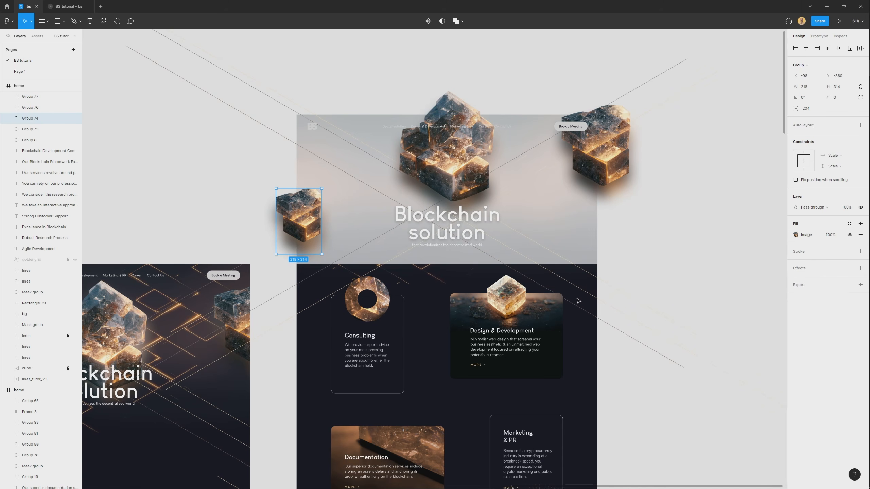
{"action": "left_click_drag", "start_coordinate": [585, 313], "coordinate": [589, 282]}
{"action": "left_click", "coordinate": [616, 347]}
Turn Clip content back on for the second home copy and compare it with the first copy.
{"action": "left_click_drag", "start_coordinate": [419, 279], "coordinate": [453, 254]}
{"action": "scroll", "coordinate": [323, 239], "scroll_direction": "down", "scroll_amount": 6}
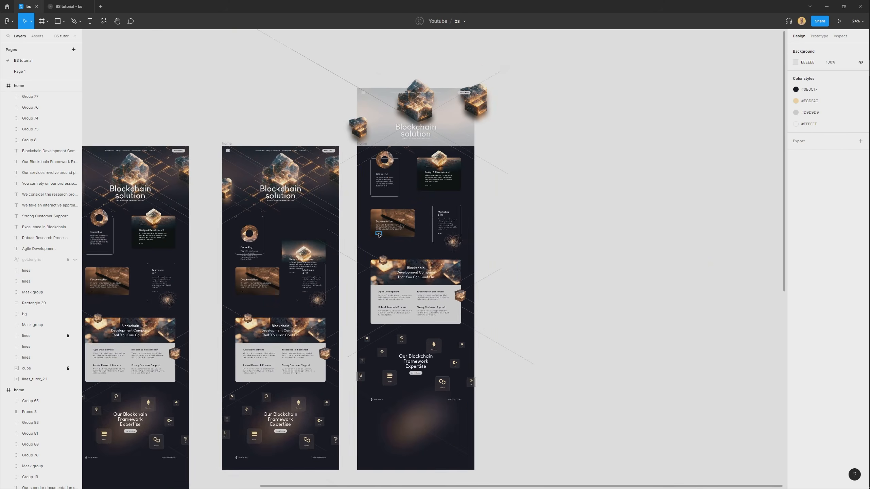
{"action": "left_click_drag", "start_coordinate": [488, 430], "coordinate": [353, 83]}
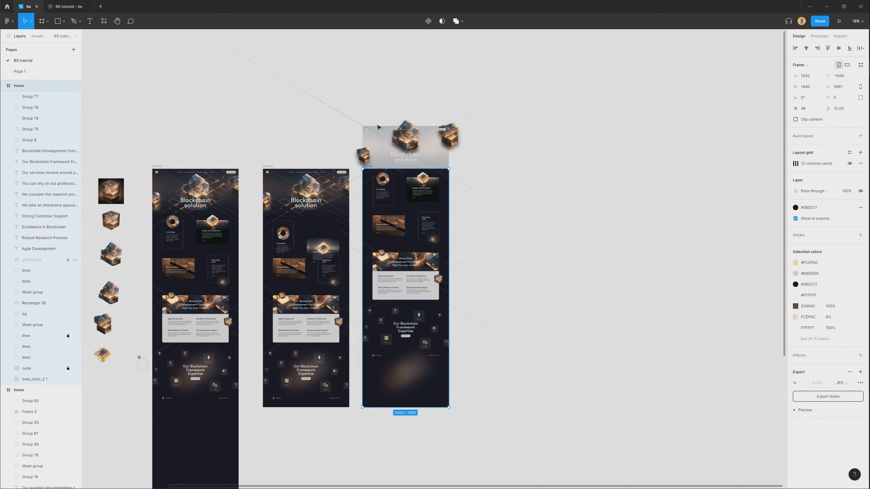
{"action": "left_click", "coordinate": [796, 120]}
{"action": "left_click_drag", "start_coordinate": [451, 232], "coordinate": [520, 230]}
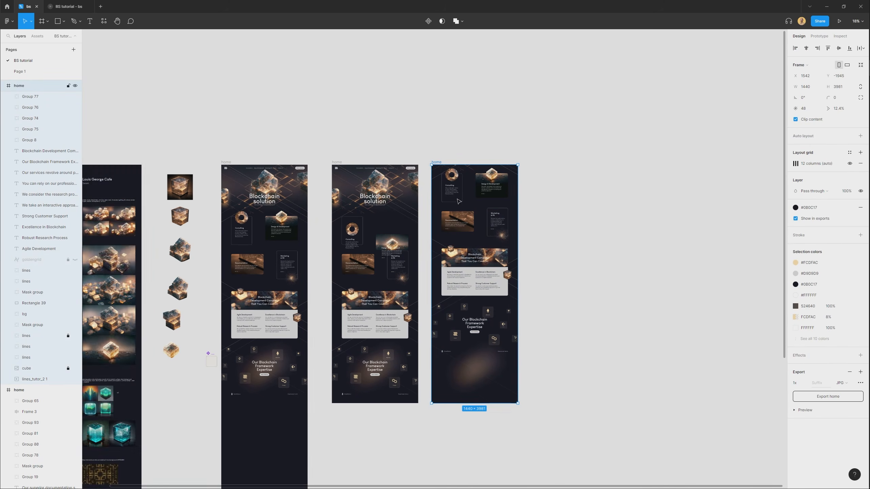
{"action": "scroll", "coordinate": [460, 191], "scroll_direction": "up", "scroll_amount": 2}
{"action": "left_click", "coordinate": [487, 105]}
{"action": "scroll", "coordinate": [453, 150], "scroll_direction": "up", "scroll_amount": 2}
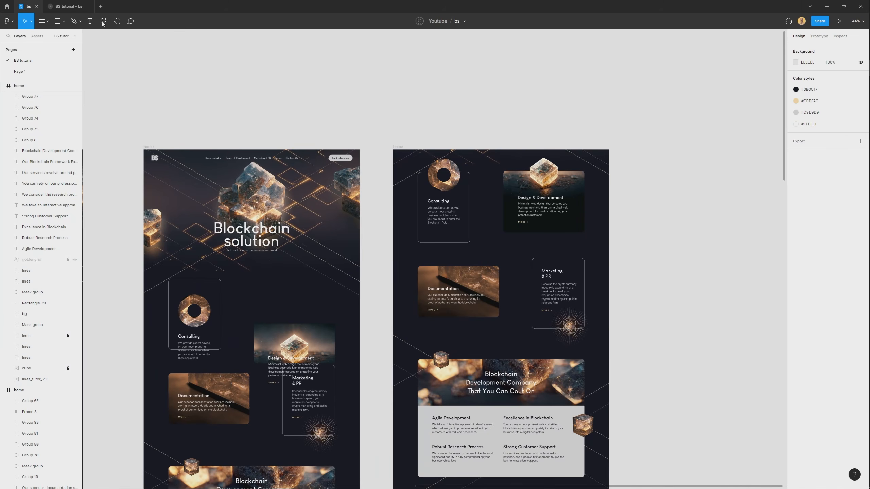
Switch to the BS tutorial prototype and replay the animation flow, checking the hero section and the service cards below.
{"action": "left_click", "coordinate": [67, 6]}
{"action": "left_click", "coordinate": [55, 74]}
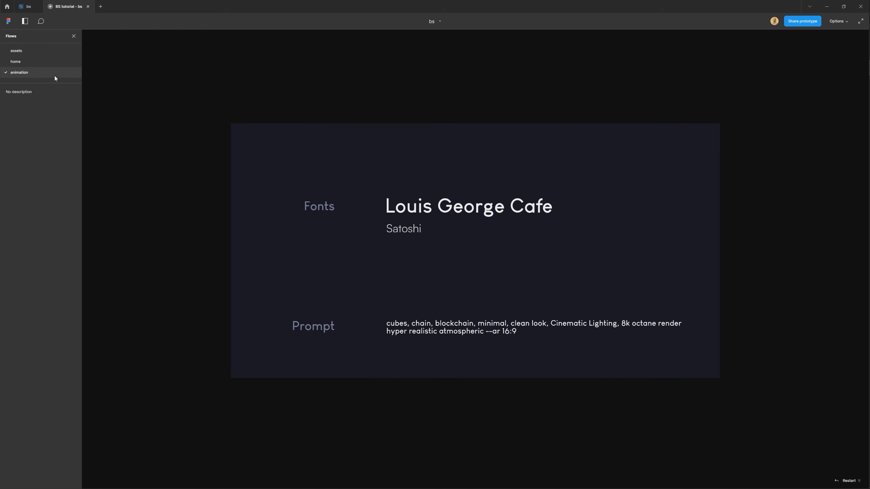
{"action": "left_click", "coordinate": [23, 61]}
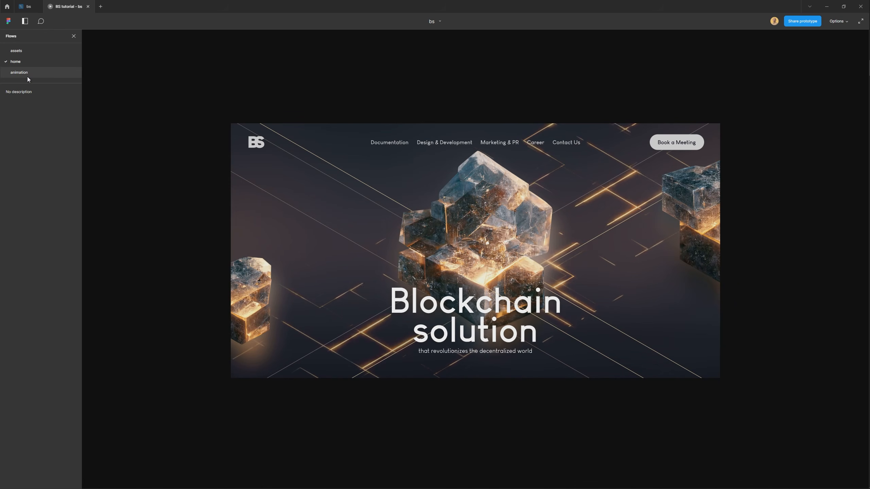
{"action": "left_click", "coordinate": [24, 76]}
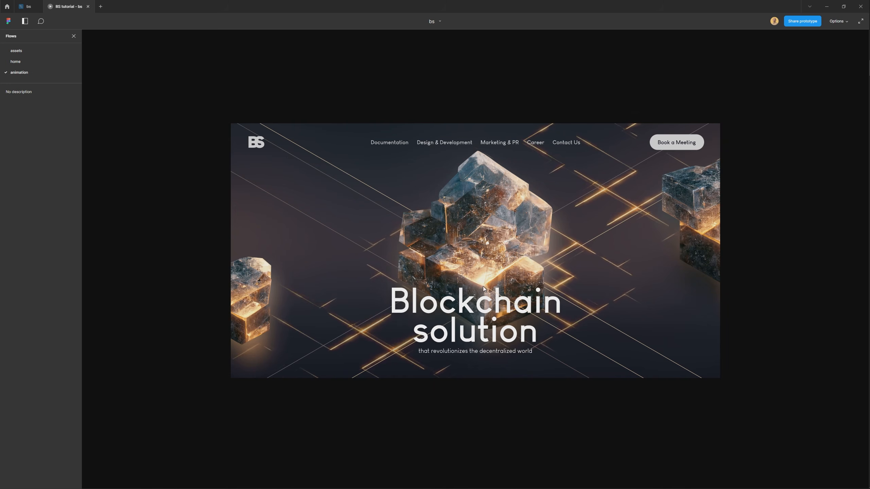
{"action": "scroll", "coordinate": [648, 302], "scroll_direction": "down", "scroll_amount": 6}
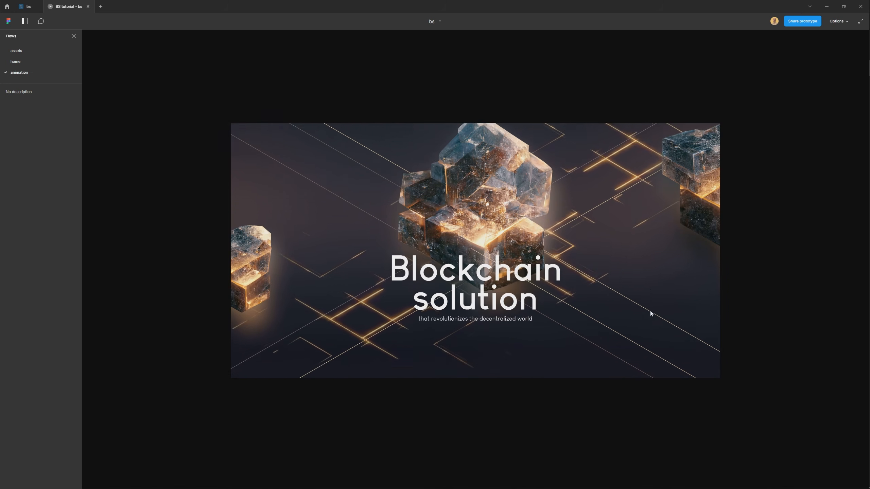
{"action": "scroll", "coordinate": [651, 314], "scroll_direction": "down", "scroll_amount": 2}
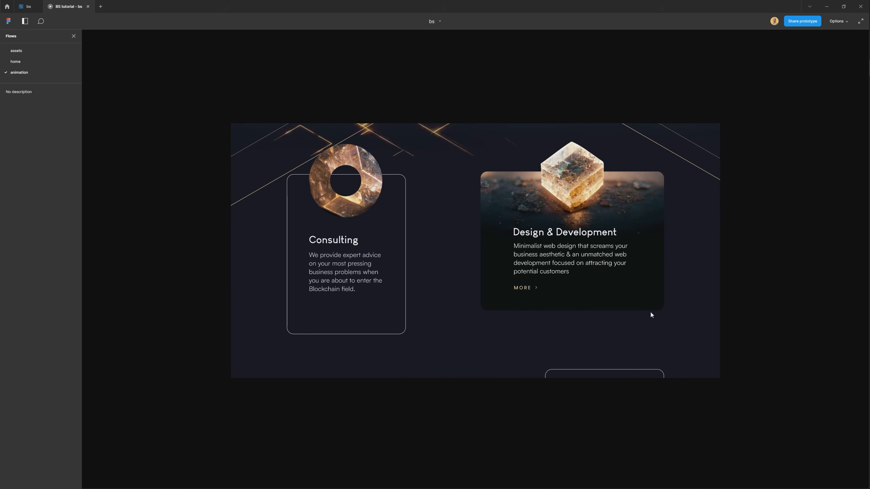
{"action": "left_click", "coordinate": [19, 72]}
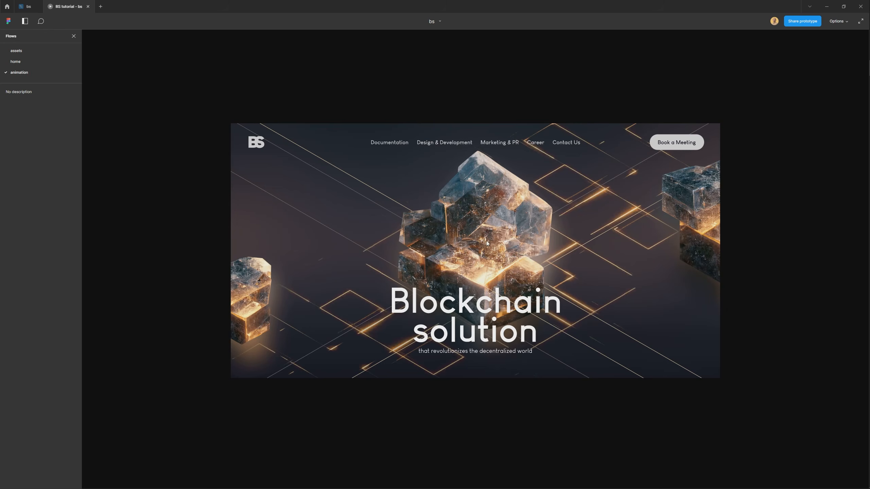
{"action": "scroll", "coordinate": [612, 305], "scroll_direction": "down", "scroll_amount": 2}
{"action": "scroll", "coordinate": [633, 302], "scroll_direction": "down", "scroll_amount": 5}
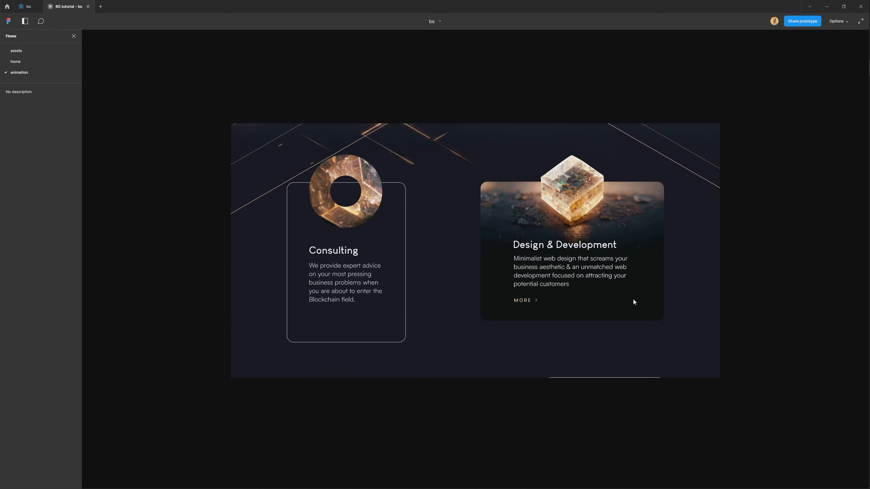
Return to the design file and duplicate the second home copy, placing the new frame beside it on the outer side of the row.
{"action": "left_click", "coordinate": [24, 19]}
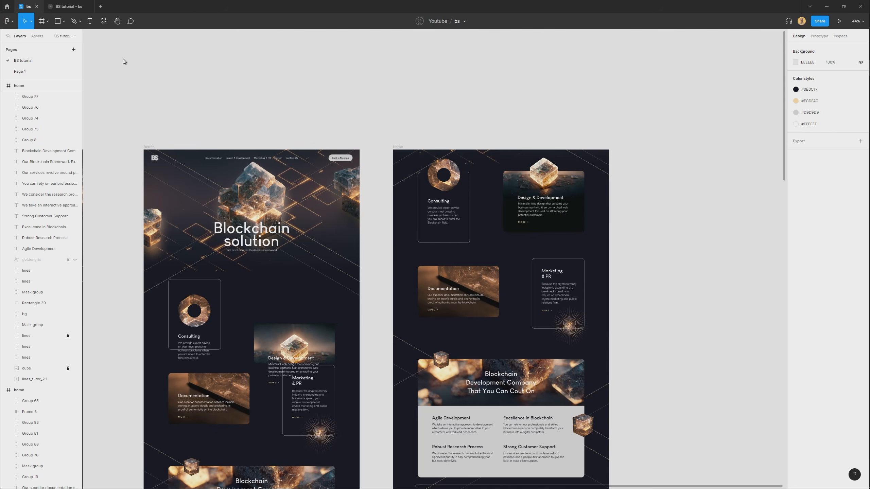
{"action": "left_click_drag", "start_coordinate": [653, 269], "coordinate": [575, 203]}
{"action": "scroll", "coordinate": [434, 93], "scroll_direction": "up", "scroll_amount": 3}
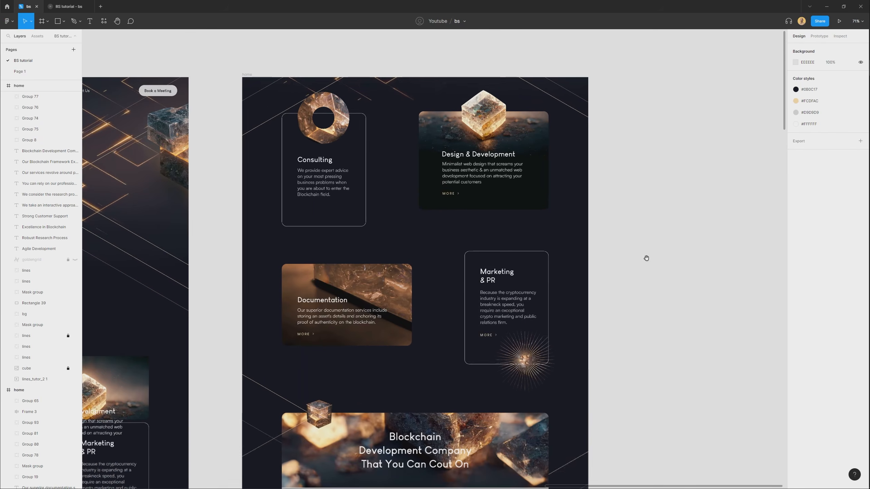
{"action": "left_click_drag", "start_coordinate": [642, 251], "coordinate": [645, 236]}
{"action": "scroll", "coordinate": [384, 85], "scroll_direction": "down", "scroll_amount": 4}
{"action": "left_click", "coordinate": [304, 78]}
{"action": "left_click_drag", "start_coordinate": [304, 78], "coordinate": [454, 95]}
{"action": "scroll", "coordinate": [544, 79], "scroll_direction": "down", "scroll_amount": 3}
Link the second home copy to its new duplicate with an On click Smart animate interaction and set the easing to Slow.
{"action": "left_click", "coordinate": [298, 90]}
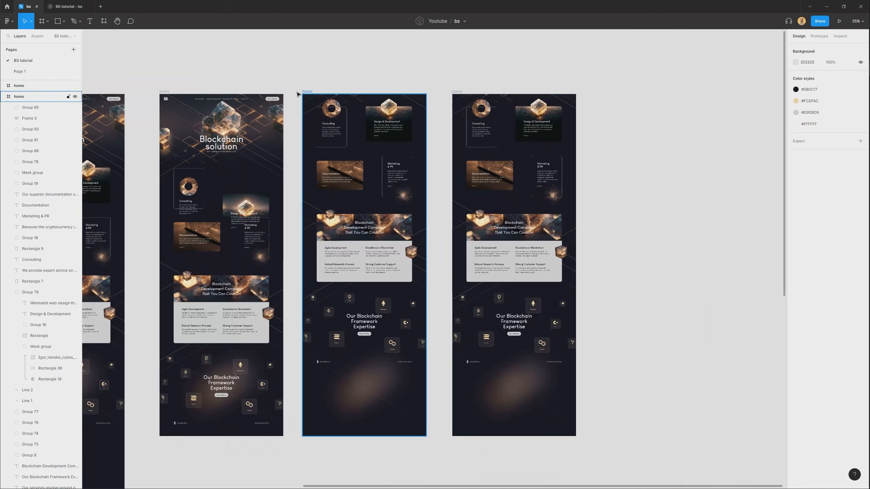
{"action": "left_click", "coordinate": [308, 92]}
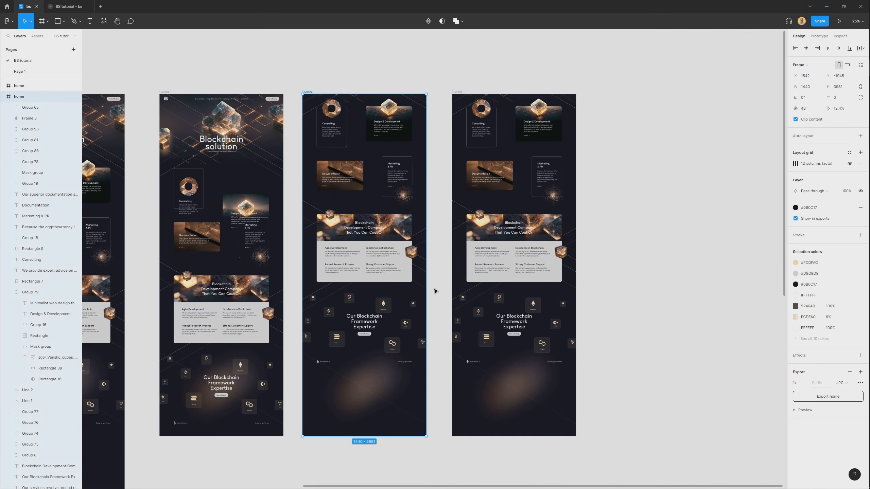
{"action": "key", "text": "shift+e"}
{"action": "left_click_drag", "start_coordinate": [430, 266], "coordinate": [477, 265]}
{"action": "scroll", "coordinate": [447, 99], "scroll_direction": "up", "scroll_amount": 3}
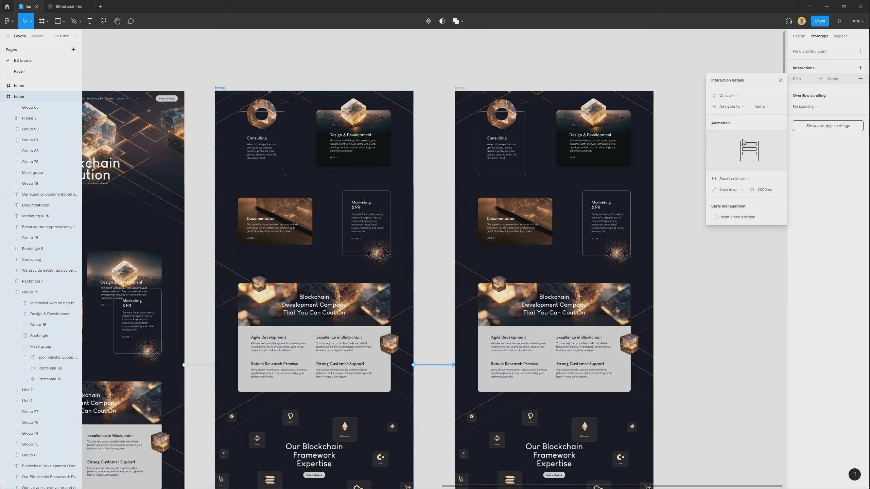
{"action": "left_click", "coordinate": [737, 192]}
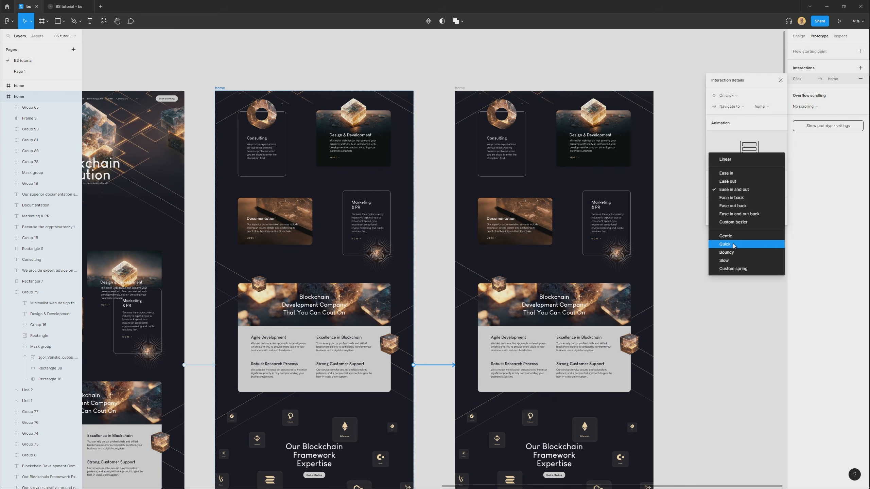
{"action": "left_click", "coordinate": [734, 261]}
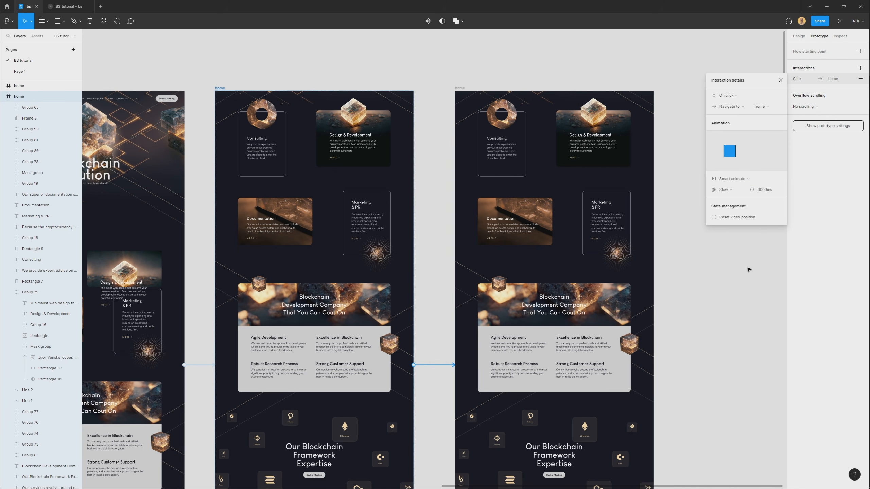
Move the newest home copy's contents up so the Documentation and Marketing & PR cards sit near the frame's upper edge.
{"action": "left_click", "coordinate": [709, 307]}
{"action": "left_click_drag", "start_coordinate": [562, 236], "coordinate": [526, 225]}
{"action": "scroll", "coordinate": [525, 222], "scroll_direction": "down", "scroll_amount": 3}
{"action": "left_click_drag", "start_coordinate": [481, 428], "coordinate": [550, 74]}
{"action": "scroll", "coordinate": [452, 82], "scroll_direction": "up", "scroll_amount": 3}
{"action": "left_click_drag", "start_coordinate": [539, 343], "coordinate": [493, 376]}
{"action": "left_click_drag", "start_coordinate": [474, 433], "coordinate": [480, 292]}
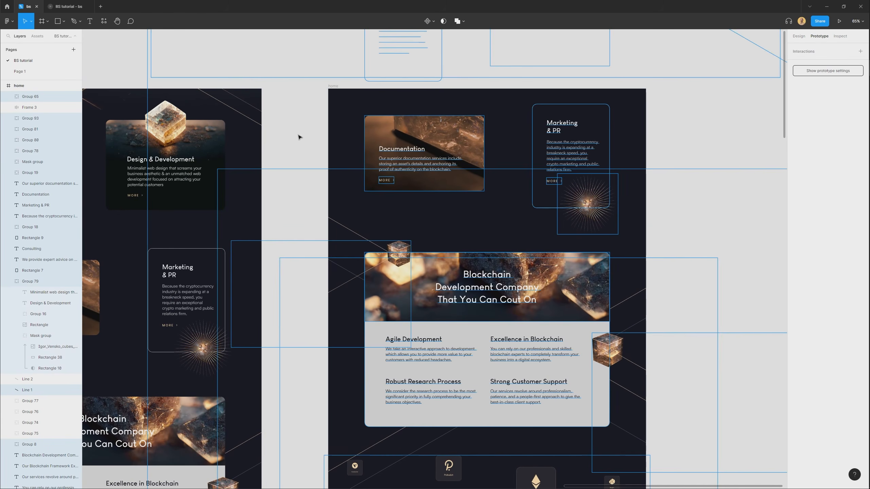
{"action": "left_click", "coordinate": [287, 126]}
Enlarge the Documentation card's masked image in the second home copy to 2214 × 2214 and reposition it inside its mask.
{"action": "left_click_drag", "start_coordinate": [266, 180], "coordinate": [503, 141]}
{"action": "scroll", "coordinate": [307, 190], "scroll_direction": "up", "scroll_amount": 1}
{"action": "left_click_drag", "start_coordinate": [307, 190], "coordinate": [391, 164]}
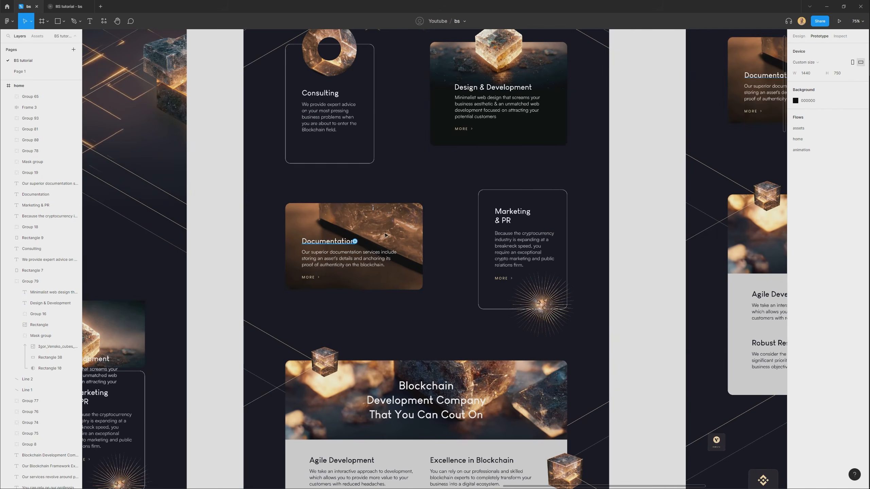
{"action": "scroll", "coordinate": [358, 245], "scroll_direction": "up", "scroll_amount": 3}
{"action": "left_click", "coordinate": [391, 232]}
{"action": "double_click", "coordinate": [392, 232]}
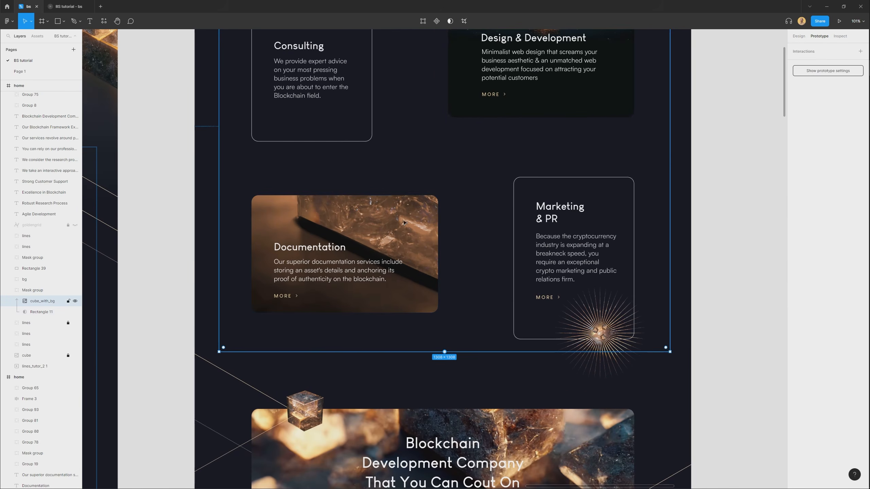
{"action": "scroll", "coordinate": [402, 220], "scroll_direction": "down", "scroll_amount": 3}
{"action": "left_click", "coordinate": [799, 36]}
{"action": "scroll", "coordinate": [413, 193], "scroll_direction": "down", "scroll_amount": 1}
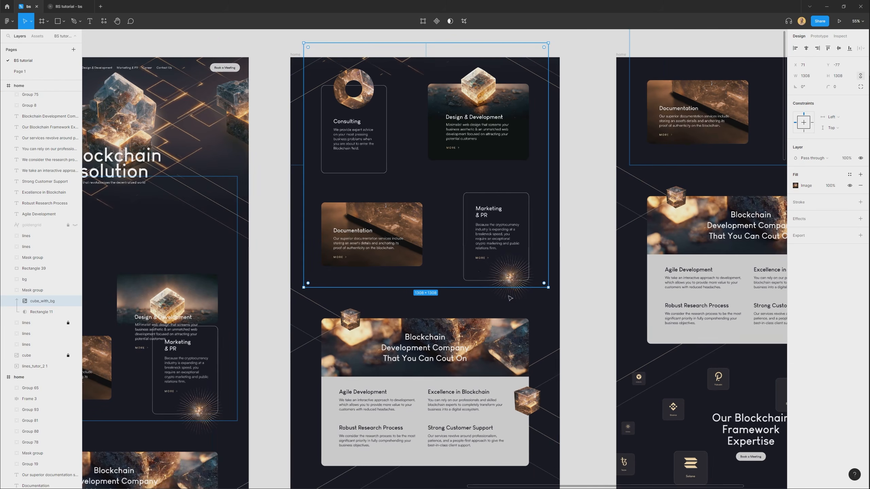
{"action": "left_click_drag", "start_coordinate": [548, 288], "coordinate": [633, 342]}
{"action": "scroll", "coordinate": [452, 236], "scroll_direction": "up", "scroll_amount": 2}
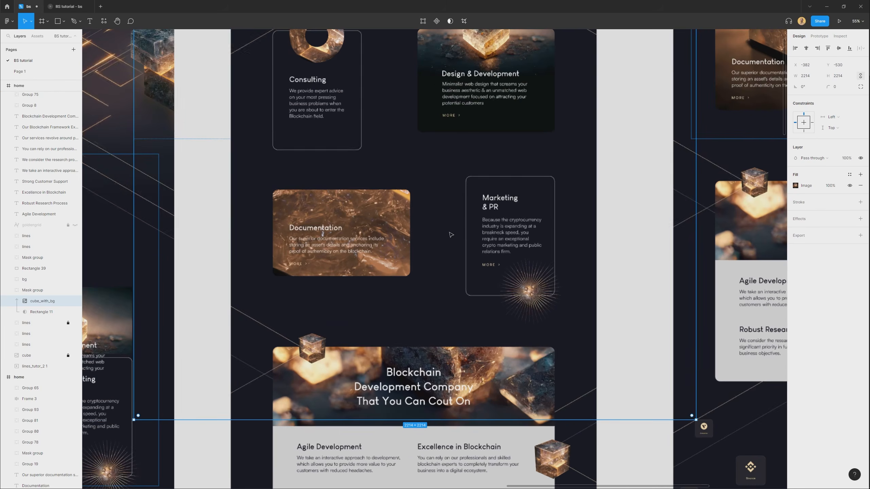
{"action": "left_click_drag", "start_coordinate": [390, 212], "coordinate": [384, 220]}
Shift the Documentation card's title, paragraph and MORE link down so the link sits just below the image.
{"action": "left_click", "coordinate": [307, 247]}
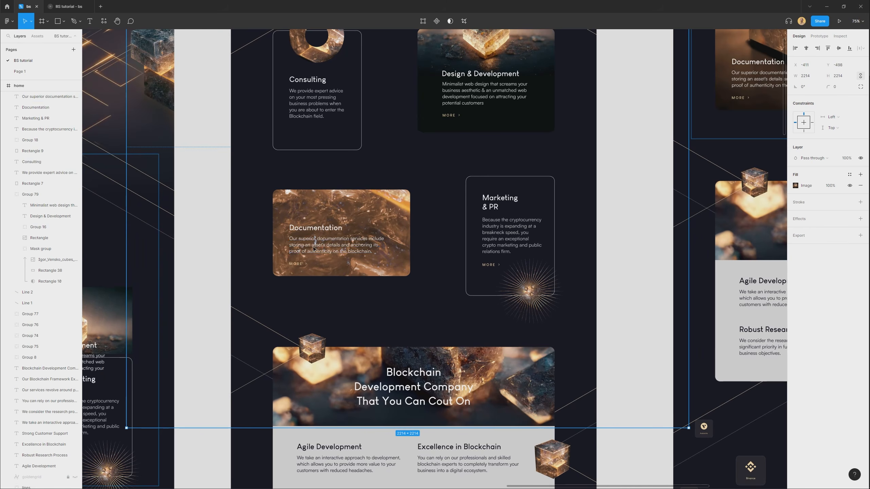
{"action": "left_click", "coordinate": [298, 264], "text": "shift"}
{"action": "left_click_drag", "start_coordinate": [301, 231], "coordinate": [301, 247]}
{"action": "left_click_drag", "start_coordinate": [624, 270], "coordinate": [536, 259]}
{"action": "left_click", "coordinate": [575, 260]}
Delete the three small cubes from the starburst group on the second home copy's Marketing & PR card.
{"action": "scroll", "coordinate": [462, 242], "scroll_direction": "up", "scroll_amount": 5}
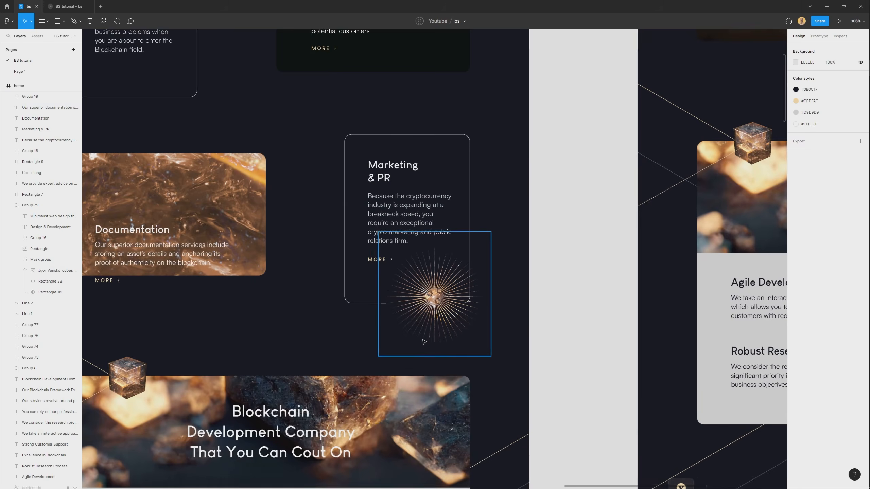
{"action": "left_click", "coordinate": [444, 286]}
{"action": "scroll", "coordinate": [441, 292], "scroll_direction": "up", "scroll_amount": 3}
{"action": "scroll", "coordinate": [441, 298], "scroll_direction": "up", "scroll_amount": 2}
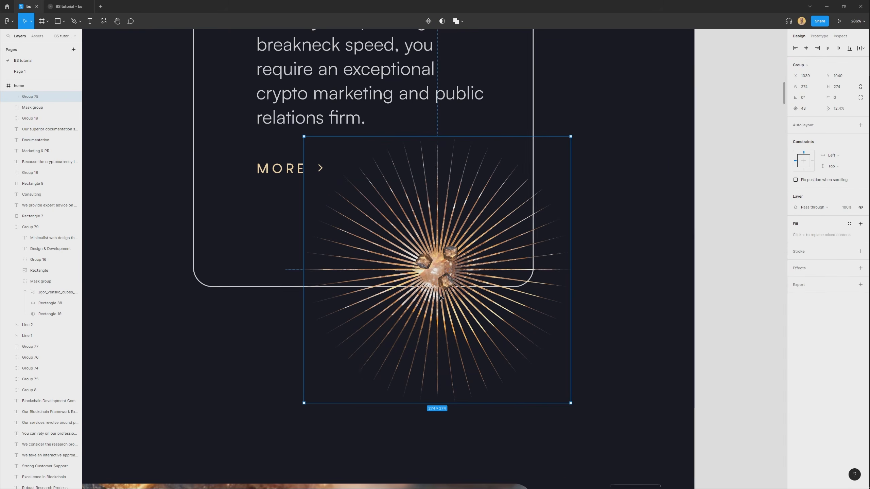
{"action": "double_click", "coordinate": [451, 286]}
{"action": "double_click", "coordinate": [450, 284]}
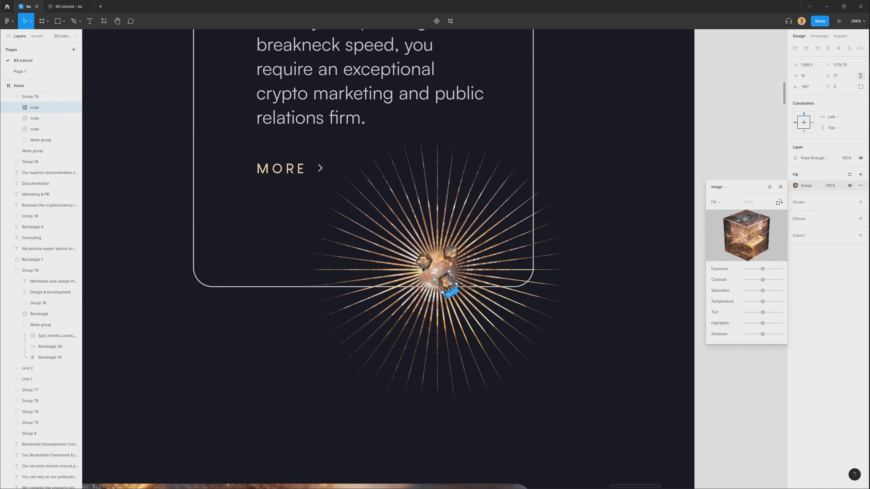
{"action": "left_click", "coordinate": [16, 127], "text": "shift"}
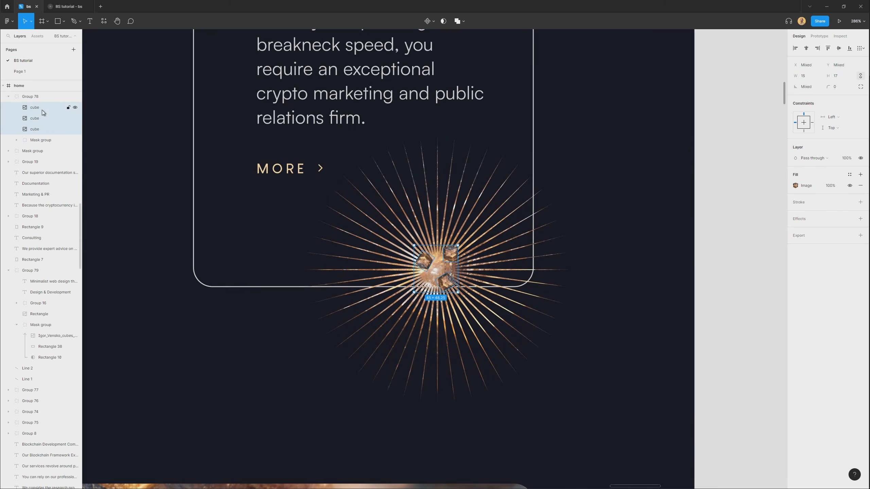
{"action": "key", "text": "Delete"}
{"action": "scroll", "coordinate": [512, 218], "scroll_direction": "down", "scroll_amount": 6}
{"action": "scroll", "coordinate": [524, 167], "scroll_direction": "up", "scroll_amount": 10}
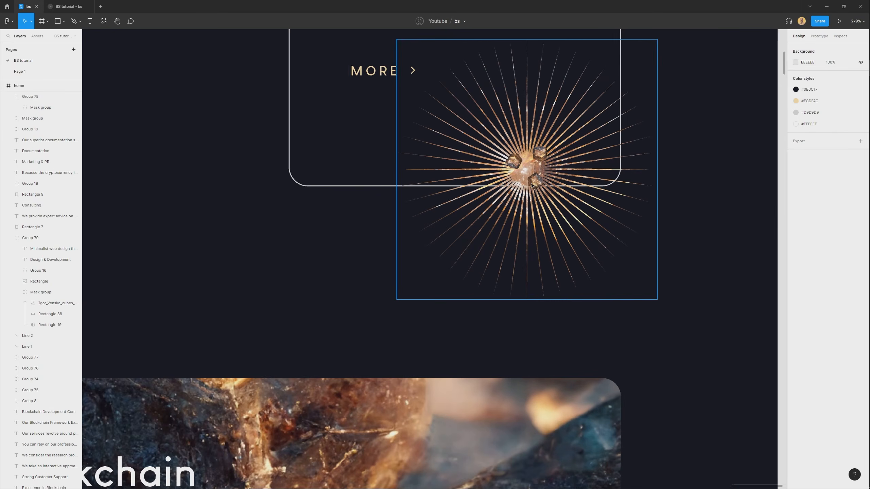
{"action": "key", "text": "ctrl+z"}
{"action": "left_click", "coordinate": [542, 153], "text": "shift"}
{"action": "key", "text": "Delete"}
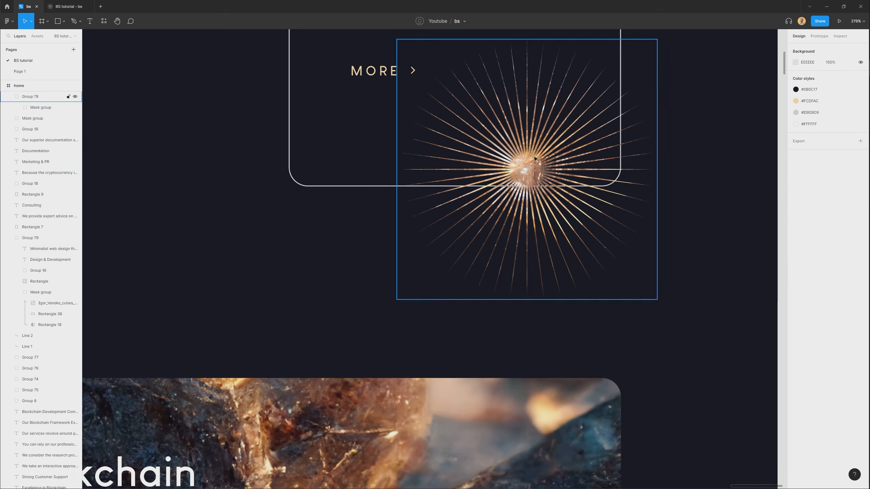
{"action": "scroll", "coordinate": [536, 158], "scroll_direction": "down", "scroll_amount": 10}
{"action": "scroll", "coordinate": [526, 309], "scroll_direction": "up", "scroll_amount": 4}
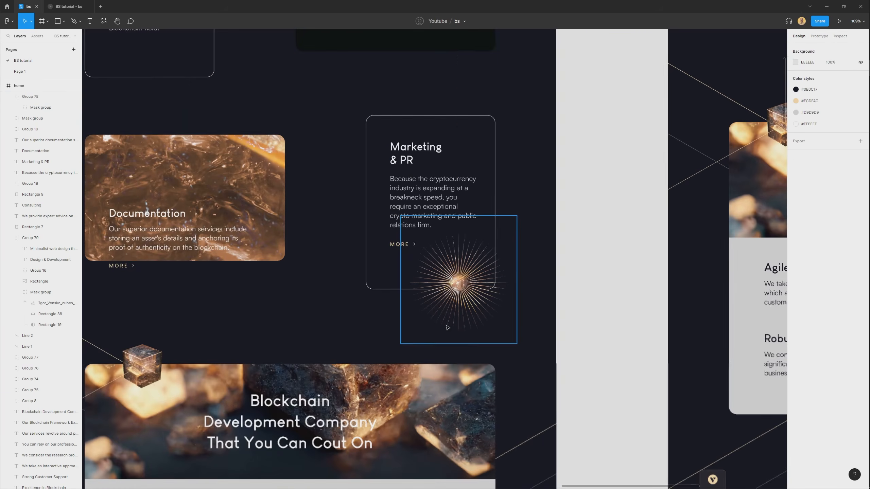
Shrink the starburst group to 150 × 150 and rotate it to -135° at the Marketing & PR card's lower corner.
{"action": "left_click", "coordinate": [445, 325]}
{"action": "scroll", "coordinate": [421, 274], "scroll_direction": "up", "scroll_amount": 6}
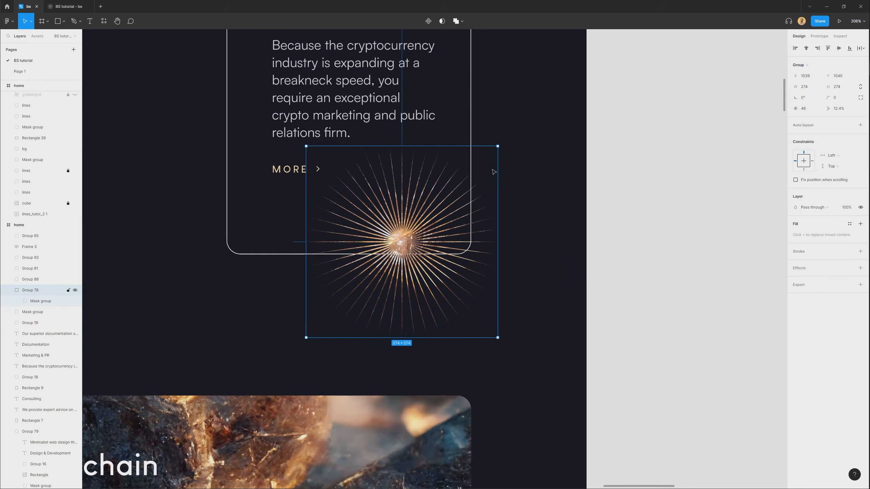
{"action": "left_click_drag", "start_coordinate": [498, 144], "coordinate": [455, 191]}
{"action": "scroll", "coordinate": [440, 230], "scroll_direction": "down", "scroll_amount": 1}
{"action": "left_click_drag", "start_coordinate": [414, 214], "coordinate": [424, 253]}
{"action": "left_click_drag", "start_coordinate": [468, 203], "coordinate": [425, 287]}
{"action": "scroll", "coordinate": [425, 287], "scroll_direction": "down", "scroll_amount": 5}
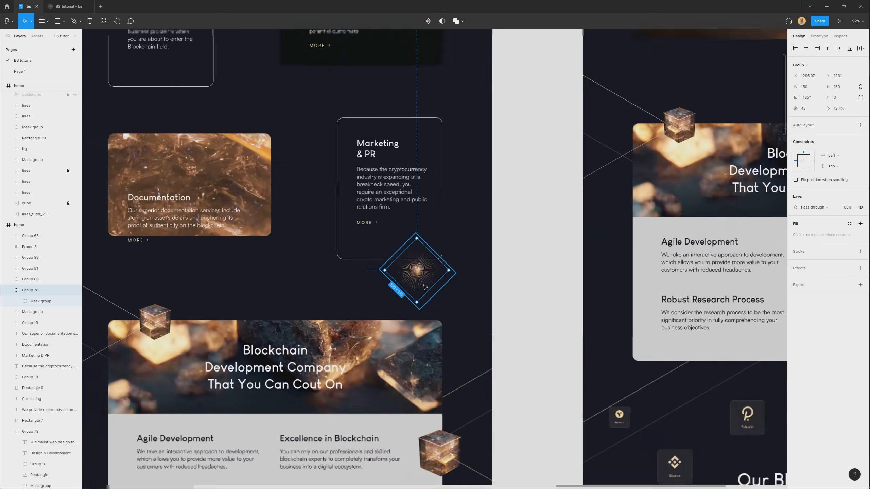
{"action": "scroll", "coordinate": [425, 287], "scroll_direction": "down", "scroll_amount": 2}
Move the Marketing & PR title, paragraph and MORE link lower, and shift the card's outline down behind them.
{"action": "left_click", "coordinate": [387, 244]}
{"action": "left_click", "coordinate": [387, 229], "text": "shift"}
{"action": "left_click", "coordinate": [387, 201], "text": "shift"}
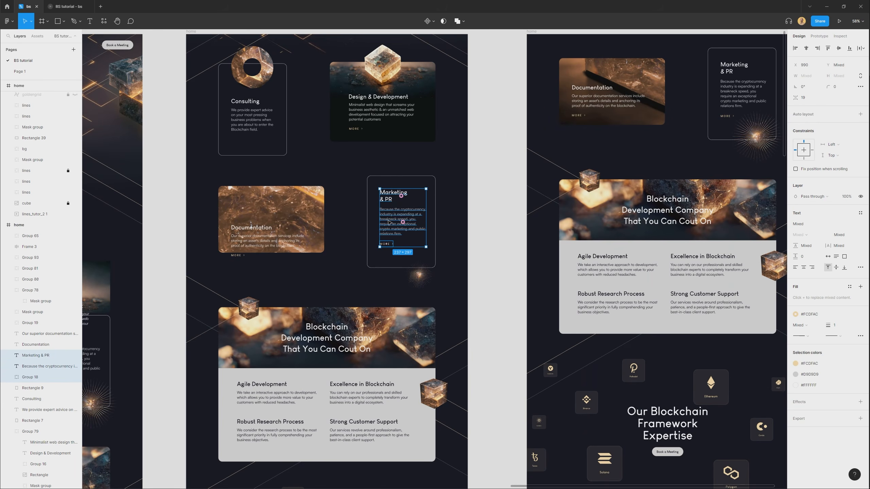
{"action": "scroll", "coordinate": [365, 165], "scroll_direction": "up", "scroll_amount": 2}
{"action": "left_click_drag", "start_coordinate": [420, 161], "coordinate": [412, 181]}
{"action": "scroll", "coordinate": [412, 181], "scroll_direction": "down", "scroll_amount": 2}
{"action": "left_click_drag", "start_coordinate": [456, 153], "coordinate": [418, 226]}
{"action": "left_click", "coordinate": [472, 216]}
Add a flow starting point named 2 to the second home copy.
{"action": "scroll", "coordinate": [435, 206], "scroll_direction": "down", "scroll_amount": 1}
{"action": "left_click", "coordinate": [172, 98]}
{"action": "scroll", "coordinate": [252, 96], "scroll_direction": "down", "scroll_amount": 1}
{"action": "left_click_drag", "start_coordinate": [328, 202], "coordinate": [346, 140]}
{"action": "scroll", "coordinate": [380, 154], "scroll_direction": "down", "scroll_amount": 3}
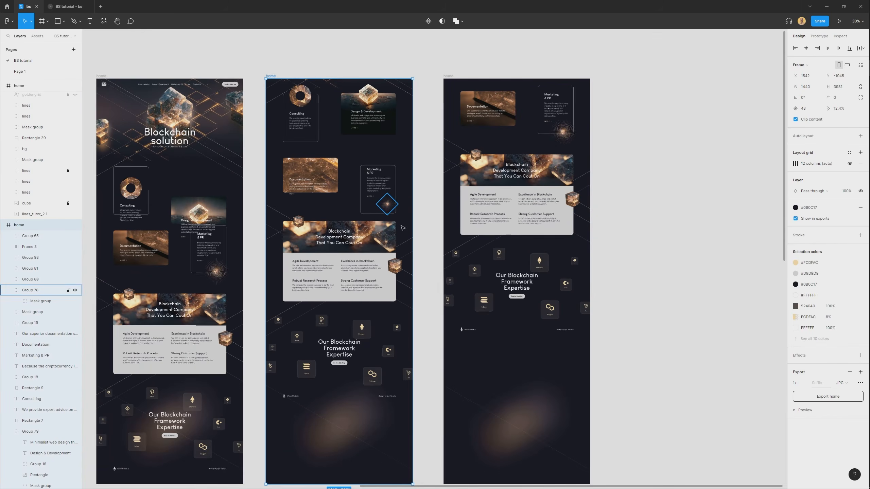
{"action": "left_click", "coordinate": [820, 36]}
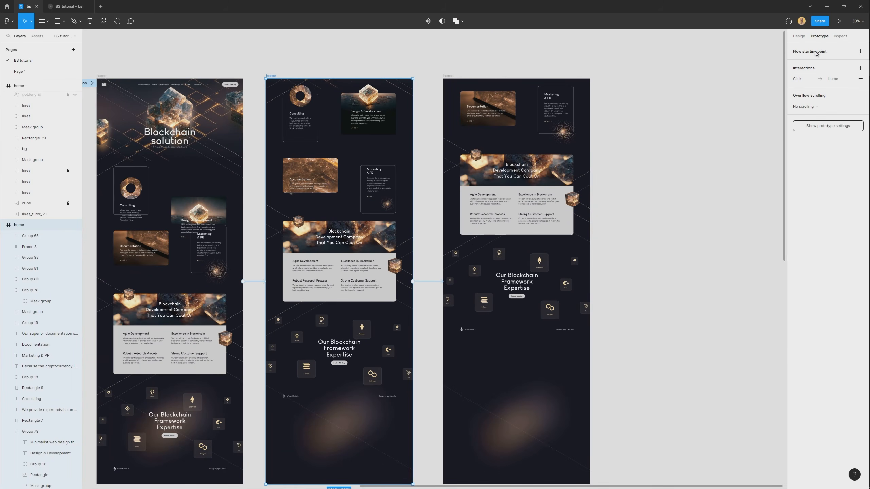
{"action": "left_click", "coordinate": [815, 52]}
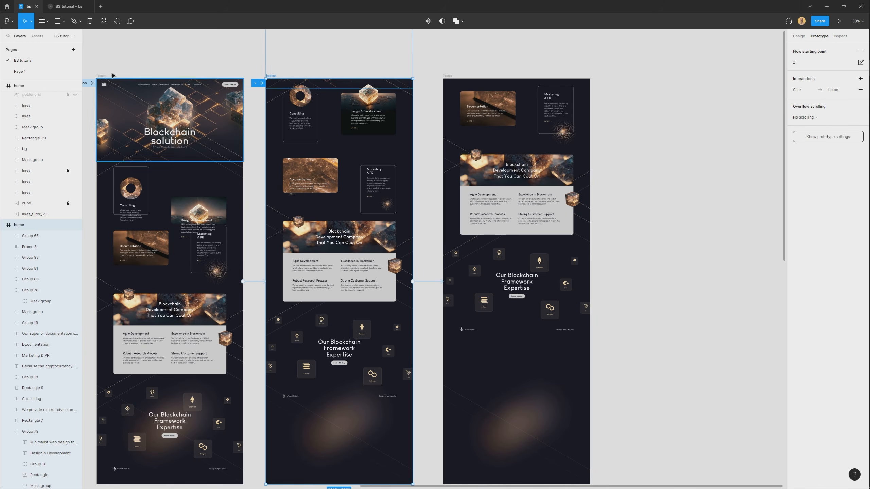
Switch to the BS tutorial prototype and replay flow 2, checking the transition to the Documentation and Marketing & PR cards.
{"action": "left_click", "coordinate": [68, 6]}
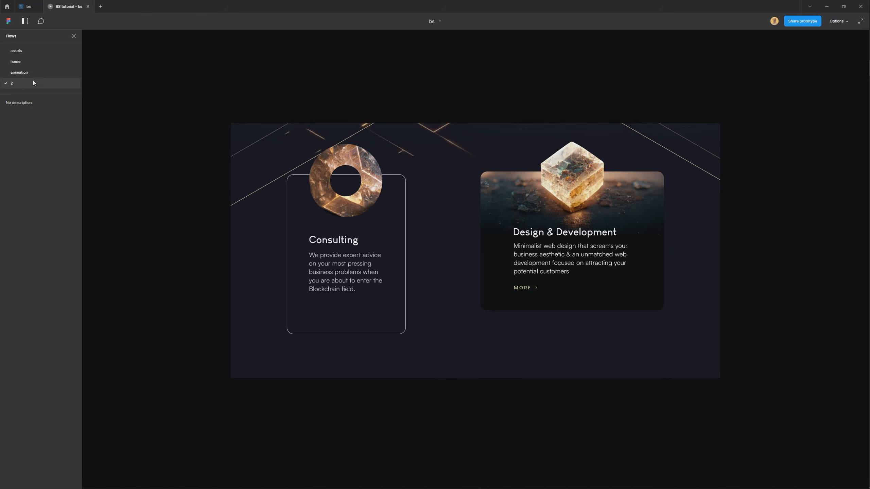
{"action": "left_click", "coordinate": [35, 73]}
{"action": "left_click", "coordinate": [27, 84]}
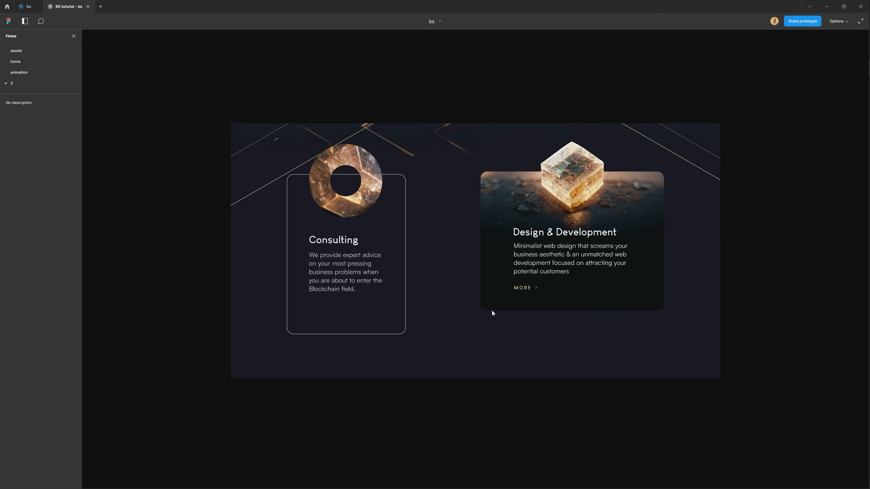
{"action": "scroll", "coordinate": [491, 310], "scroll_direction": "down", "scroll_amount": 5}
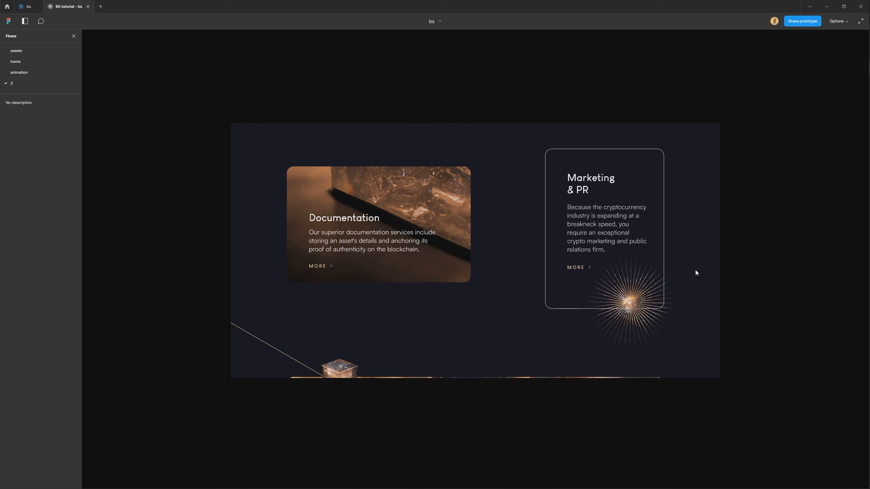
{"action": "left_click", "coordinate": [28, 72]}
{"action": "left_click", "coordinate": [30, 85]}
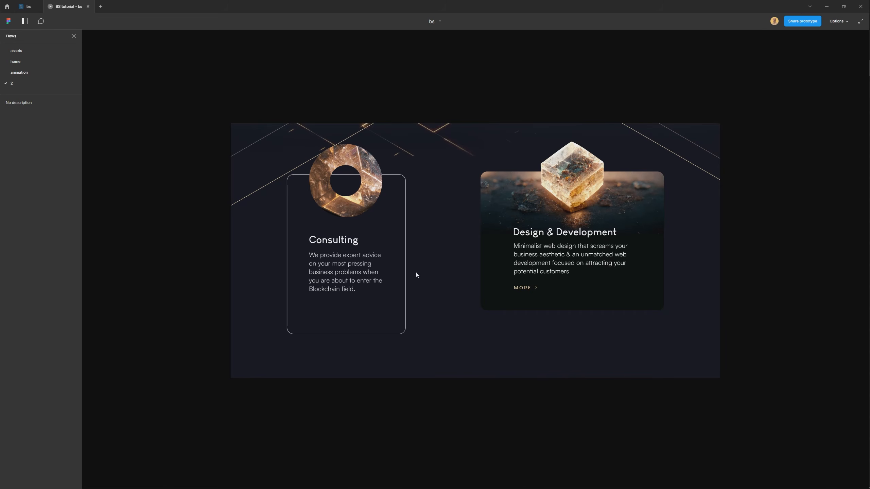
{"action": "scroll", "coordinate": [620, 327], "scroll_direction": "down", "scroll_amount": 5}
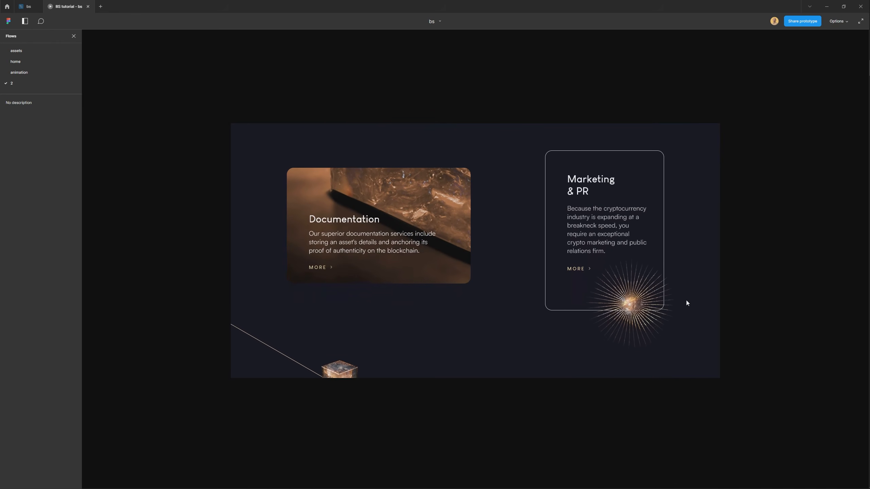
{"action": "scroll", "coordinate": [621, 125], "scroll_direction": "up", "scroll_amount": 6}
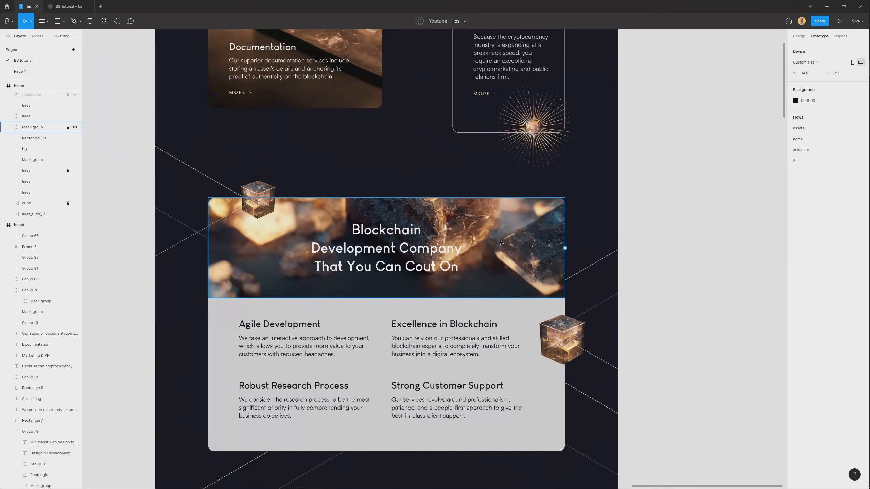
{"action": "scroll", "coordinate": [501, 243], "scroll_direction": "down", "scroll_amount": 5}
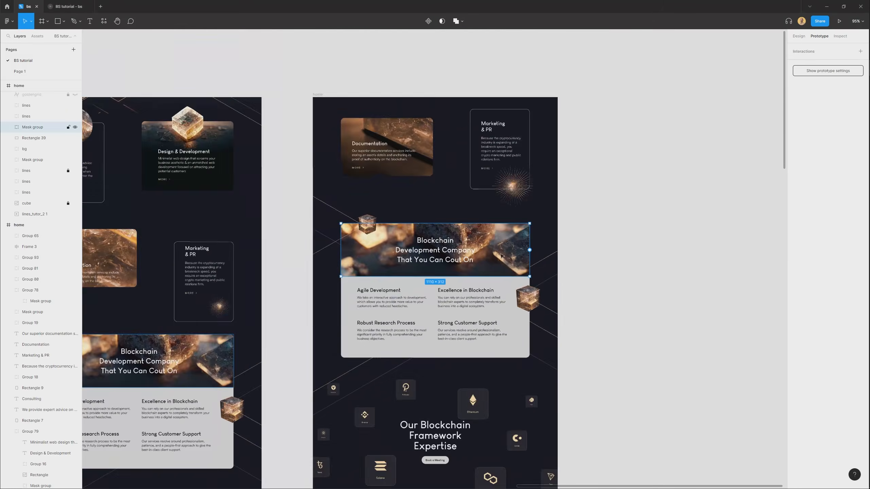
In the design file, place the Blockchain Development Company banner image on empty canvas, make it a component and add a second variant.
{"action": "scroll", "coordinate": [414, 406], "scroll_direction": "up", "scroll_amount": 4}
{"action": "left_click_drag", "start_coordinate": [414, 406], "coordinate": [487, 228]}
{"action": "scroll", "coordinate": [435, 205], "scroll_direction": "up", "scroll_amount": 3}
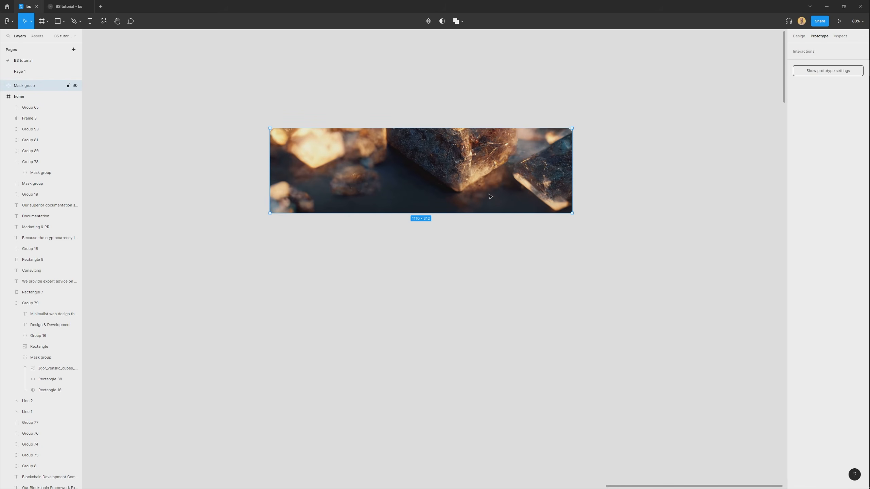
{"action": "key", "text": "ctrl+alt+k"}
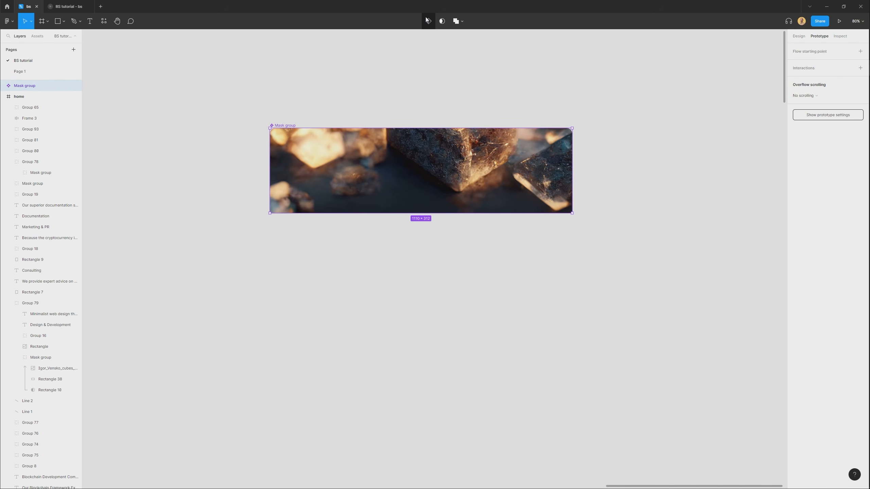
{"action": "left_click", "coordinate": [427, 20]}
Link the banner's Default variant to Variant2 with a While hovering Smart animate interaction, easing Ease in and out, 900 ms.
{"action": "left_click", "coordinate": [497, 169]}
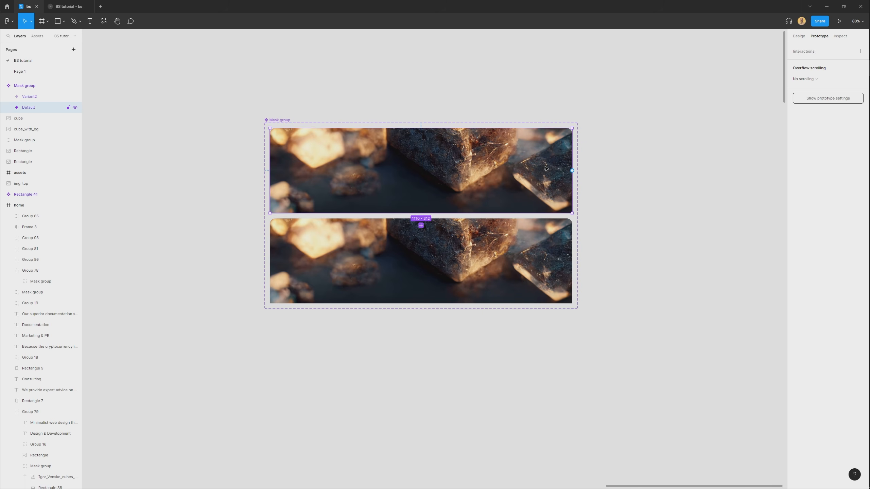
{"action": "left_click_drag", "start_coordinate": [573, 171], "coordinate": [517, 267]}
{"action": "scroll", "coordinate": [518, 267], "scroll_direction": "up", "scroll_amount": 3}
{"action": "scroll", "coordinate": [649, 116], "scroll_direction": "down", "scroll_amount": 2}
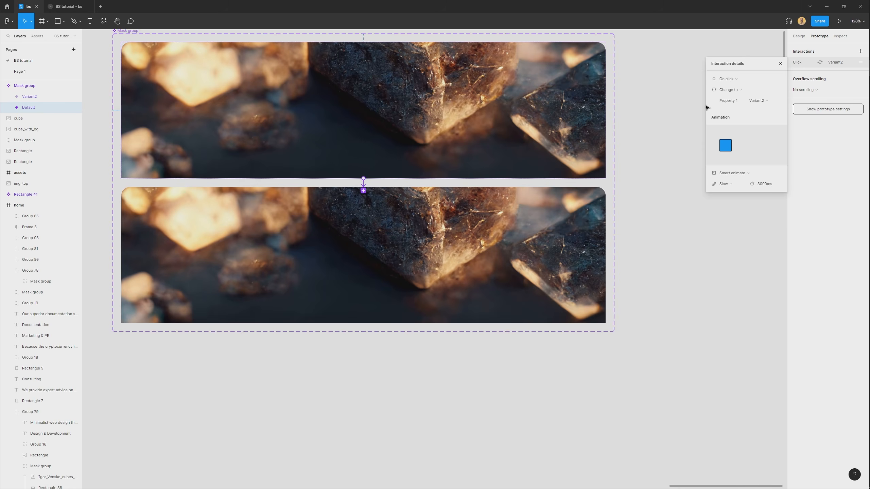
{"action": "left_click", "coordinate": [742, 79]}
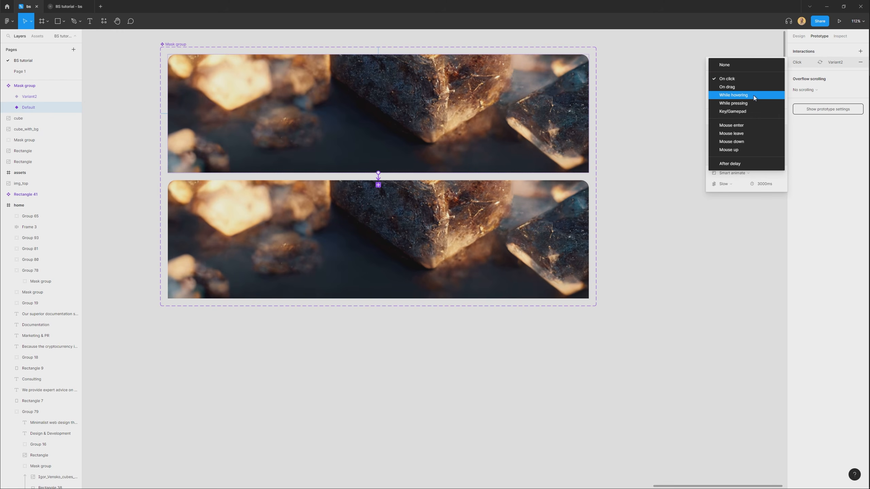
{"action": "left_click", "coordinate": [749, 96]}
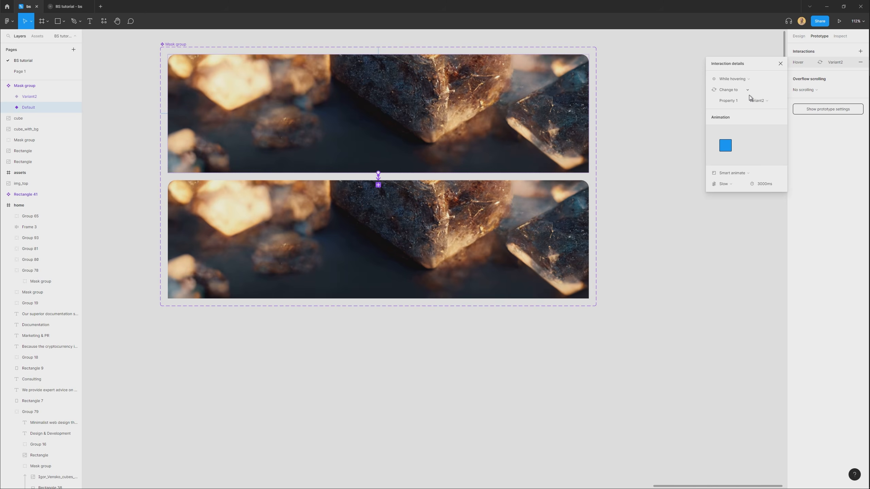
{"action": "left_click", "coordinate": [740, 185]}
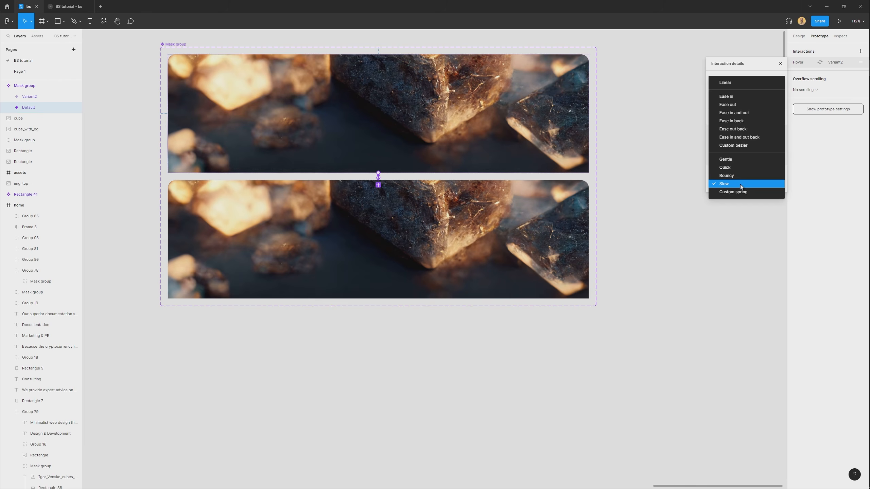
{"action": "left_click", "coordinate": [738, 113]}
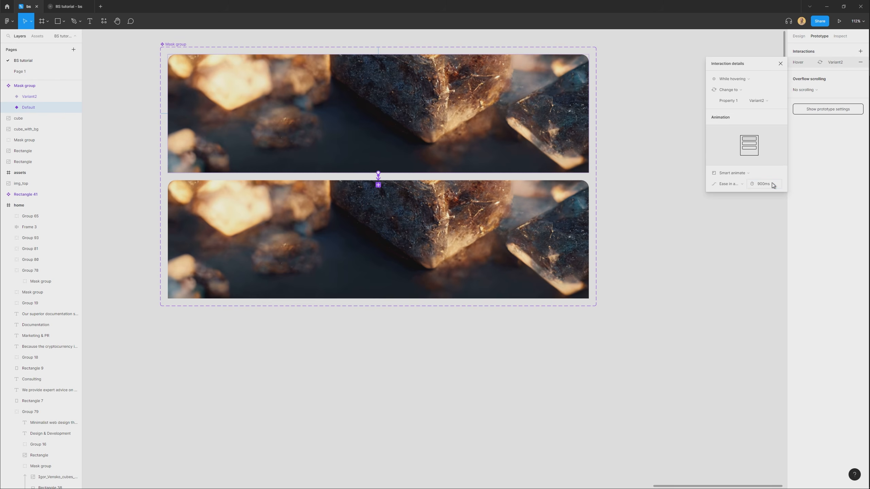
Link Variant2 back to Default with an After delay interaction of 1 ms using Smart animate.
{"action": "left_click", "coordinate": [516, 230]}
{"action": "left_click_drag", "start_coordinate": [589, 240], "coordinate": [503, 151]}
{"action": "scroll", "coordinate": [381, 189], "scroll_direction": "up", "scroll_amount": 3}
{"action": "scroll", "coordinate": [354, 170], "scroll_direction": "up", "scroll_amount": 2}
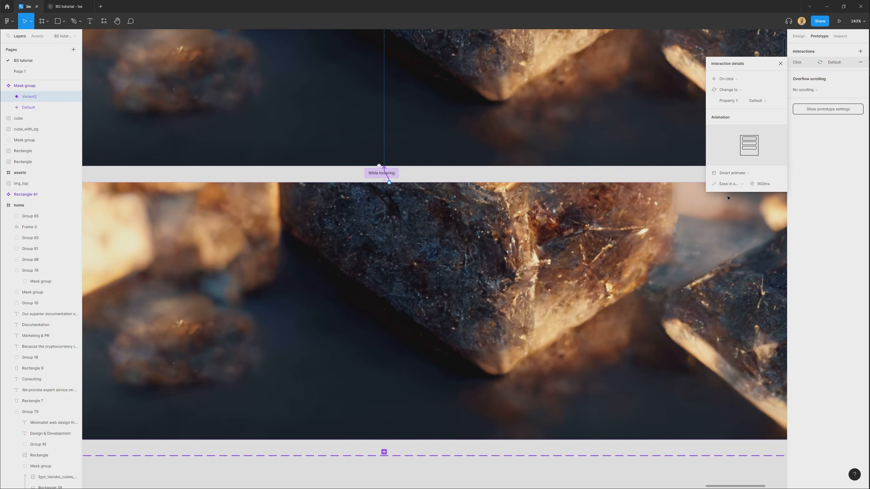
{"action": "left_click", "coordinate": [740, 79]}
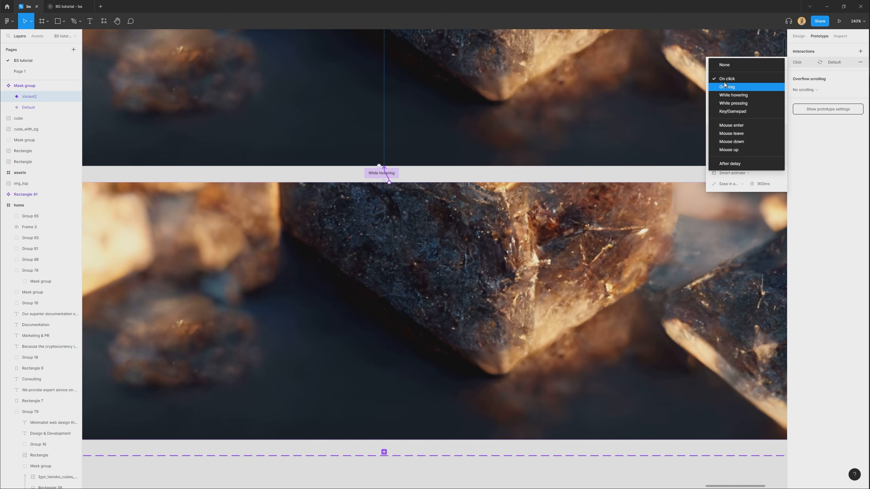
{"action": "left_click", "coordinate": [741, 164]}
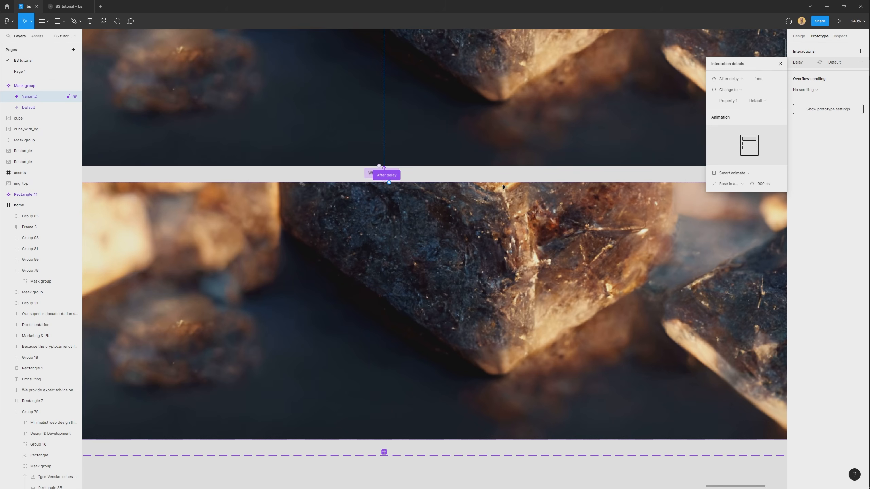
In Variant2 of the banner component, enlarge the masked crystal image and shift it within its mask.
{"action": "scroll", "coordinate": [476, 187], "scroll_direction": "down", "scroll_amount": 8}
{"action": "left_click", "coordinate": [565, 357]}
{"action": "scroll", "coordinate": [489, 137], "scroll_direction": "up", "scroll_amount": 3}
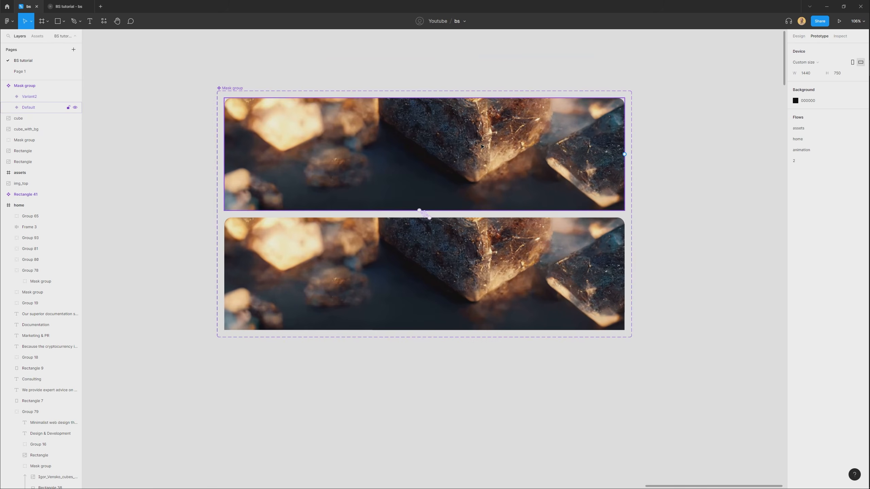
{"action": "left_click", "coordinate": [483, 144]}
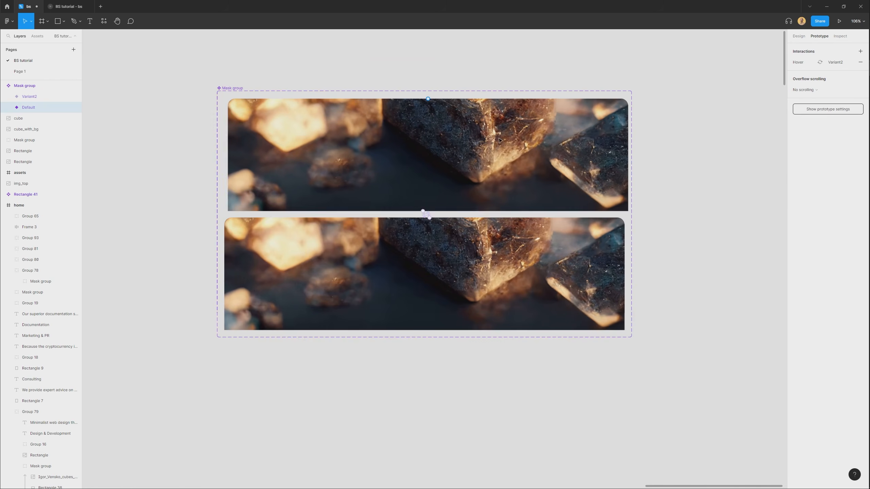
{"action": "key", "text": "Escape"}
{"action": "left_click", "coordinate": [483, 266]}
{"action": "left_click", "coordinate": [799, 36]}
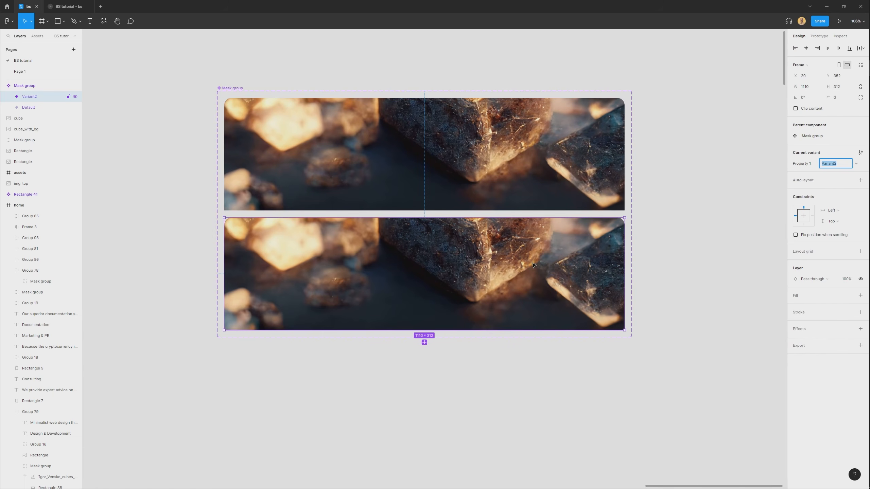
{"action": "double_click", "coordinate": [464, 280]}
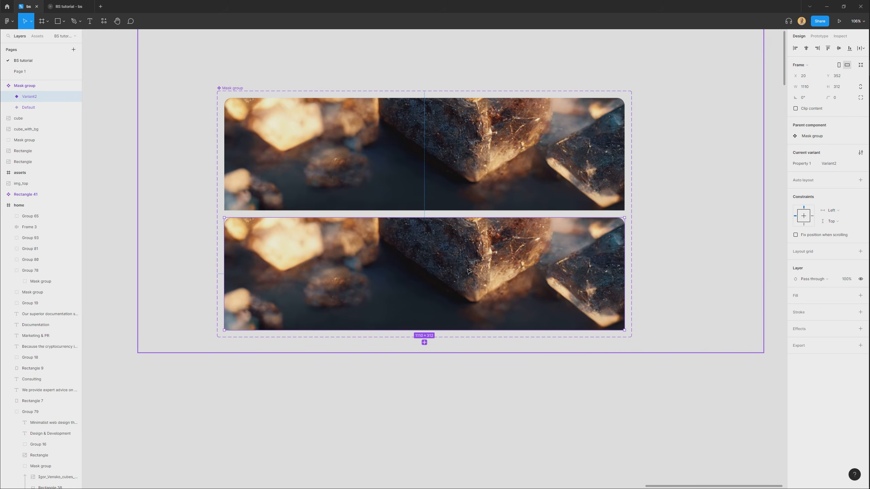
{"action": "scroll", "coordinate": [469, 271], "scroll_direction": "down", "scroll_amount": 3}
{"action": "scroll", "coordinate": [476, 240], "scroll_direction": "down", "scroll_amount": 2}
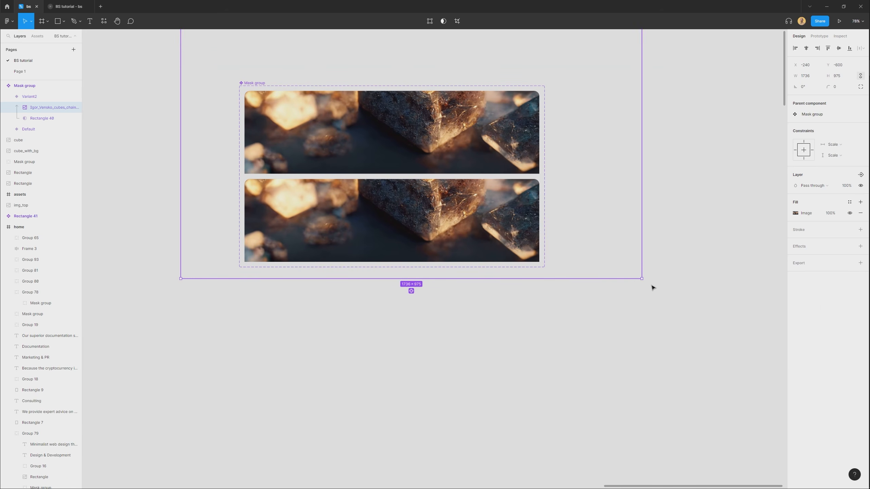
{"action": "left_click_drag", "start_coordinate": [640, 278], "coordinate": [696, 318]}
{"action": "left_click_drag", "start_coordinate": [472, 229], "coordinate": [441, 216]}
Duplicate the last home frame onto the empty canvas beside the banner component.
{"action": "scroll", "coordinate": [444, 245], "scroll_direction": "down", "scroll_amount": 3}
{"action": "left_click", "coordinate": [447, 311]}
{"action": "scroll", "coordinate": [451, 247], "scroll_direction": "down", "scroll_amount": 5}
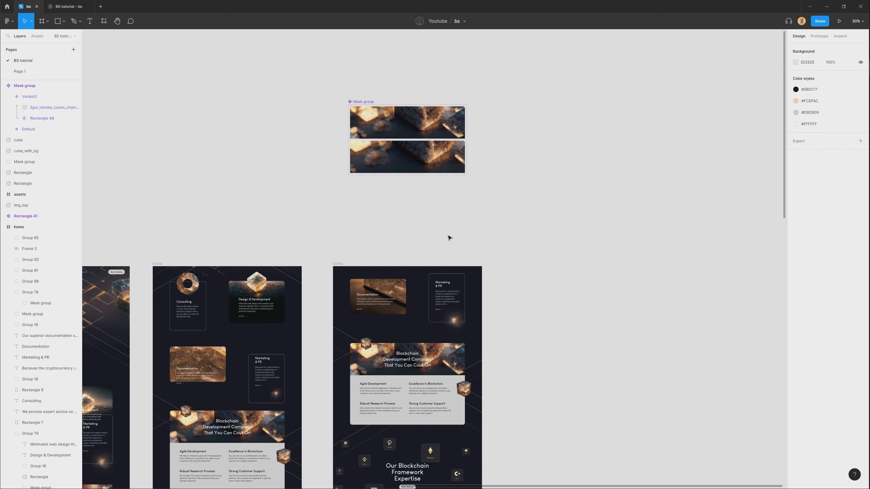
{"action": "scroll", "coordinate": [449, 237], "scroll_direction": "up", "scroll_amount": 3}
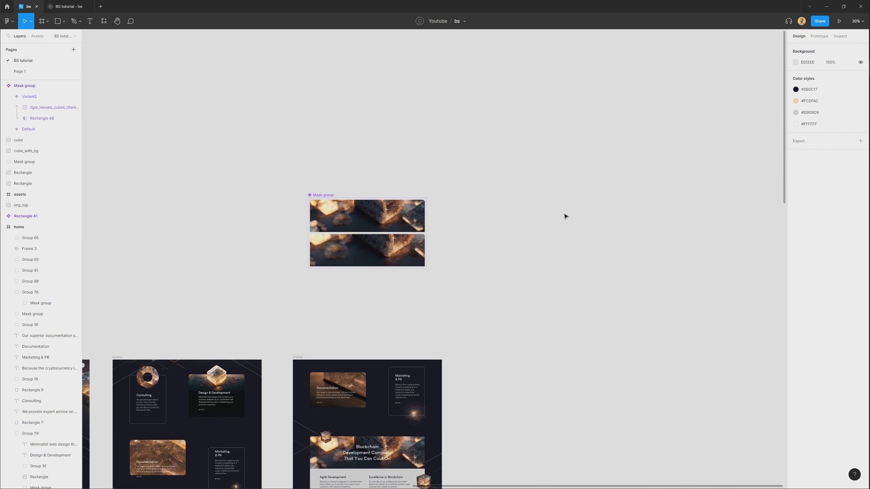
{"action": "scroll", "coordinate": [419, 269], "scroll_direction": "down", "scroll_amount": 3}
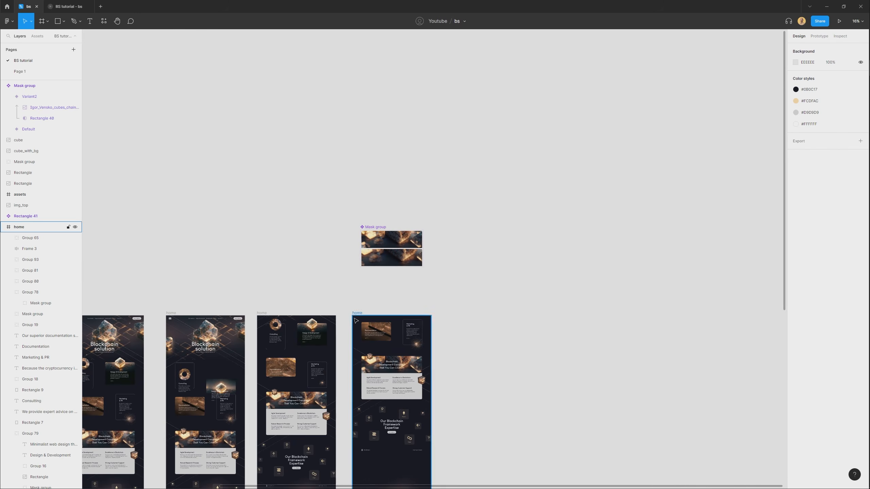
{"action": "left_click_drag", "start_coordinate": [357, 313], "coordinate": [478, 208], "text": "alt"}
{"action": "scroll", "coordinate": [490, 273], "scroll_direction": "up", "scroll_amount": 1}
{"action": "left_click", "coordinate": [584, 420]}
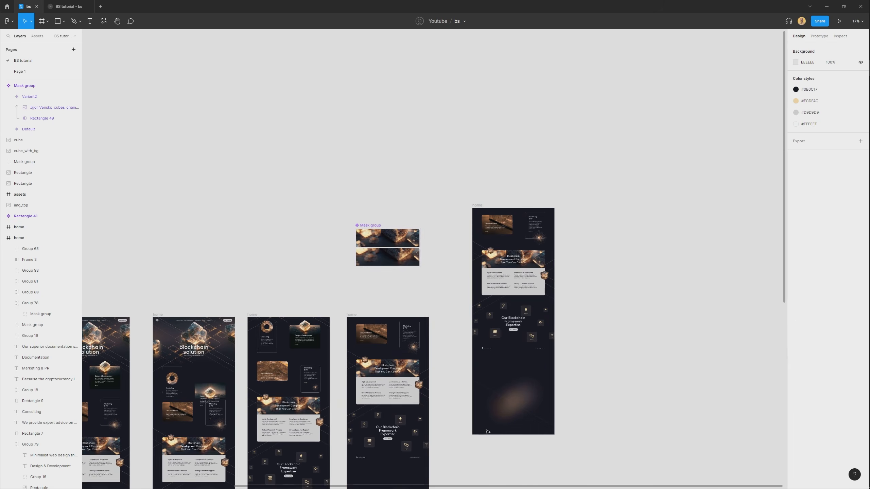
Clear the visible content of the duplicated home frame, including its locked lines and cube layers.
{"action": "left_click_drag", "start_coordinate": [540, 245], "coordinate": [562, 201]}
{"action": "key", "text": "Delete"}
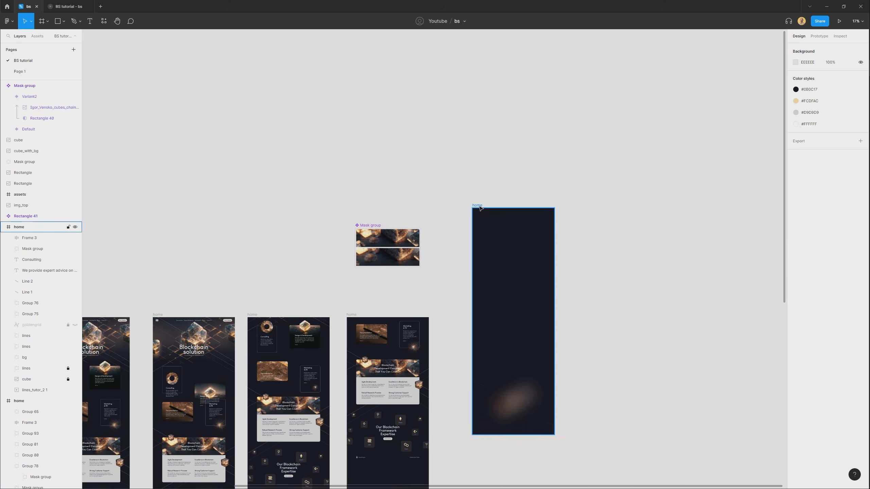
{"action": "left_click", "coordinate": [478, 205]}
{"action": "left_click", "coordinate": [526, 408]}
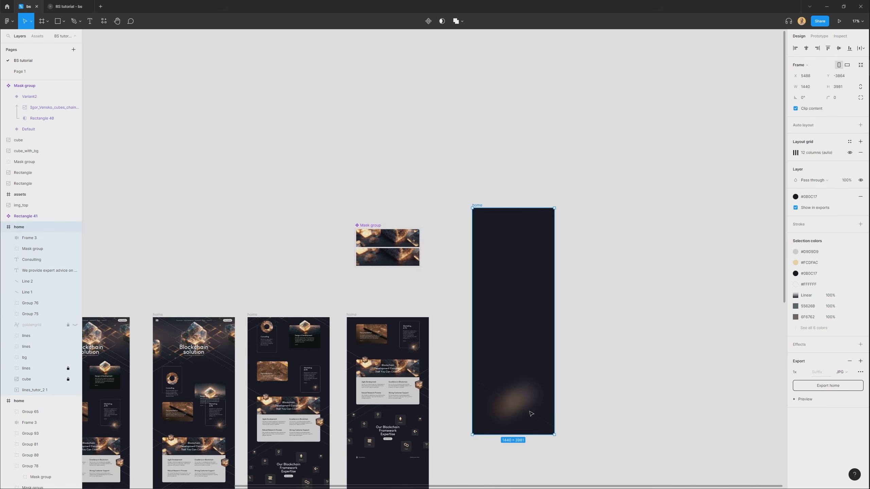
{"action": "left_click", "coordinate": [37, 371]}
{"action": "left_click", "coordinate": [40, 381], "text": "shift"}
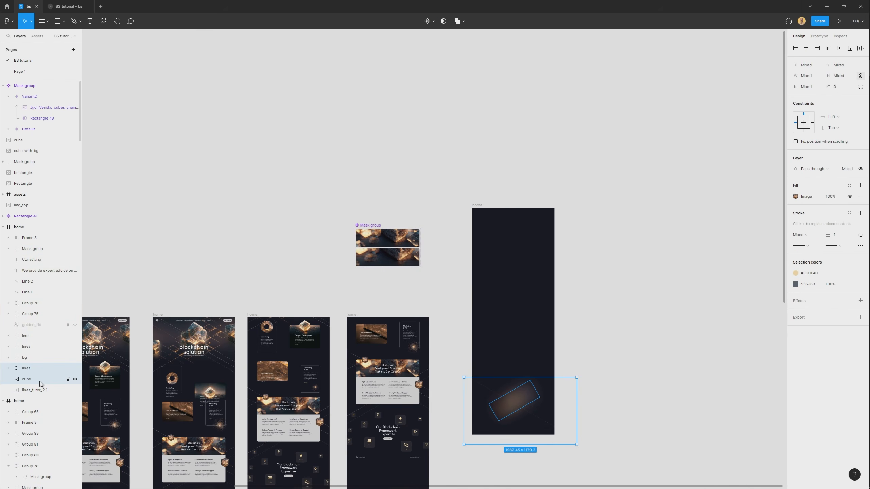
{"action": "key", "text": "Delete"}
Shrink the emptied home frame to 1440 × 726 and position it above the banner component.
{"action": "left_click", "coordinate": [478, 205]}
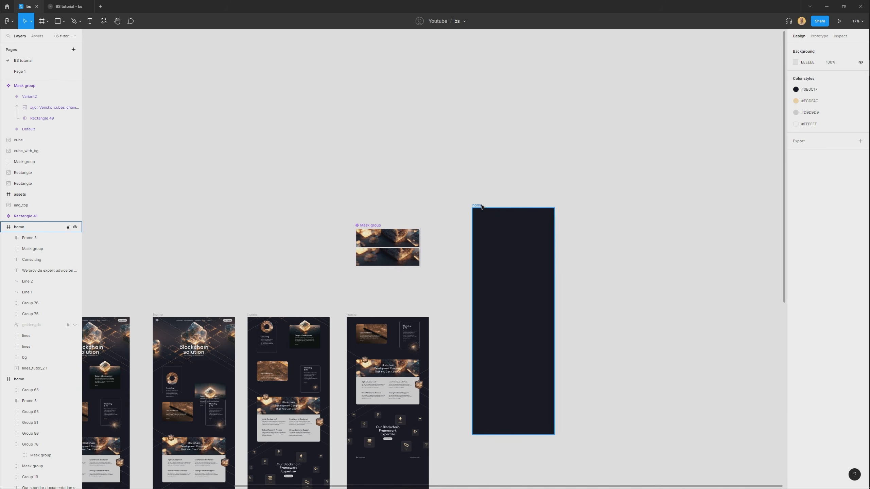
{"action": "left_click_drag", "start_coordinate": [513, 435], "coordinate": [511, 249]}
{"action": "scroll", "coordinate": [402, 208], "scroll_direction": "up", "scroll_amount": 2}
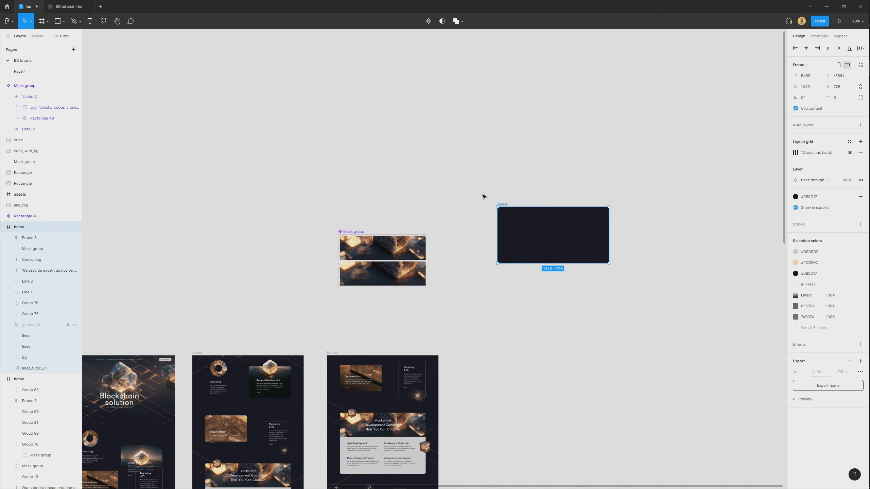
{"action": "left_click_drag", "start_coordinate": [504, 206], "coordinate": [334, 157]}
{"action": "scroll", "coordinate": [334, 157], "scroll_direction": "up", "scroll_amount": 4}
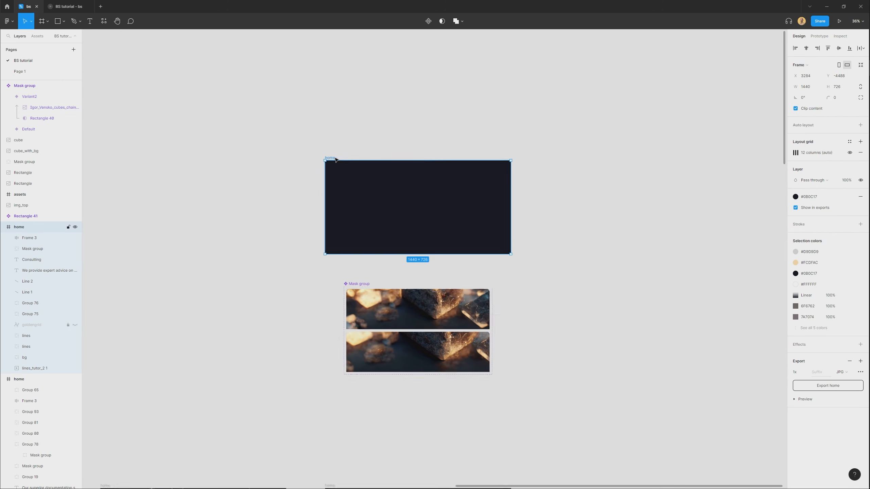
{"action": "scroll", "coordinate": [672, 121], "scroll_direction": "right", "scroll_amount": 3}
Add a flow starting point named test to the emptied home frame.
{"action": "left_click", "coordinate": [817, 35]}
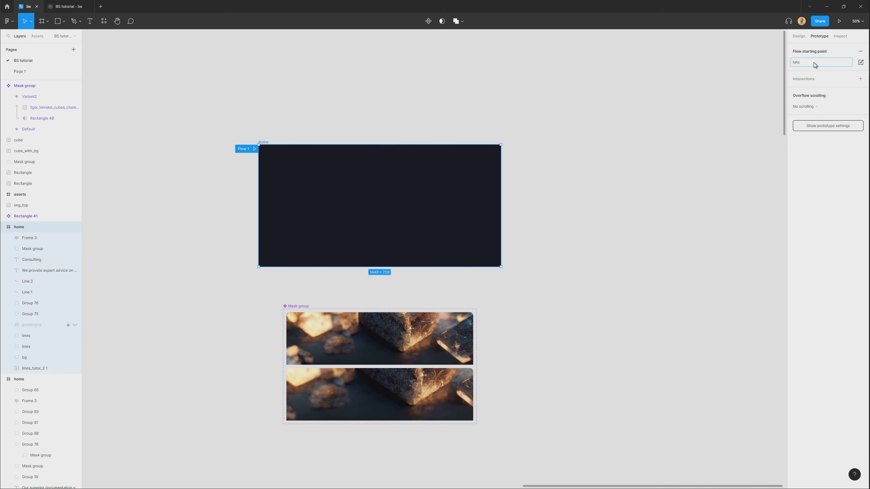
{"action": "left_click", "coordinate": [814, 63]}
{"action": "type", "text": "test"}
{"action": "key", "text": "Return"}
Place an instance of the banner's Default variant in the middle of the test frame.
{"action": "left_click", "coordinate": [620, 365]}
{"action": "left_click_drag", "start_coordinate": [353, 333], "coordinate": [353, 195]}
{"action": "scroll", "coordinate": [342, 236], "scroll_direction": "up", "scroll_amount": 2}
{"action": "left_click_drag", "start_coordinate": [465, 181], "coordinate": [464, 190]}
Play the test flow in the BS tutorial prototype to check the banner's hover animation, and return to the design file.
{"action": "left_click", "coordinate": [69, 7]}
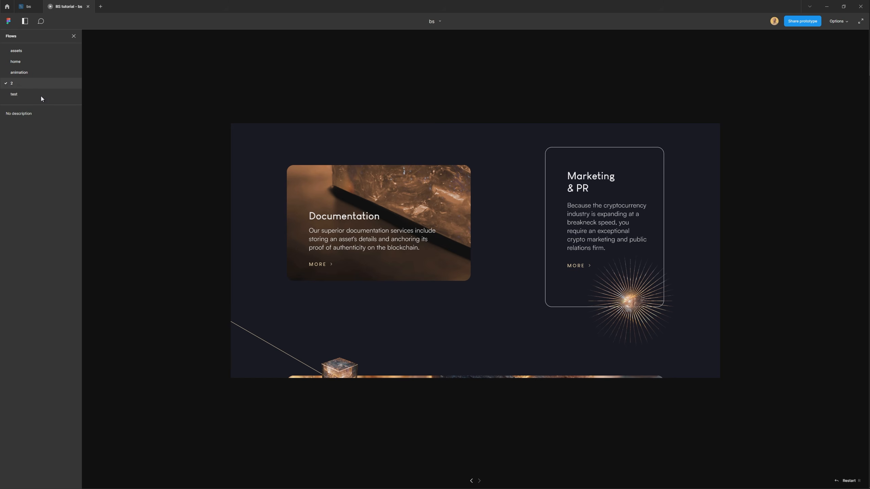
{"action": "left_click", "coordinate": [20, 94]}
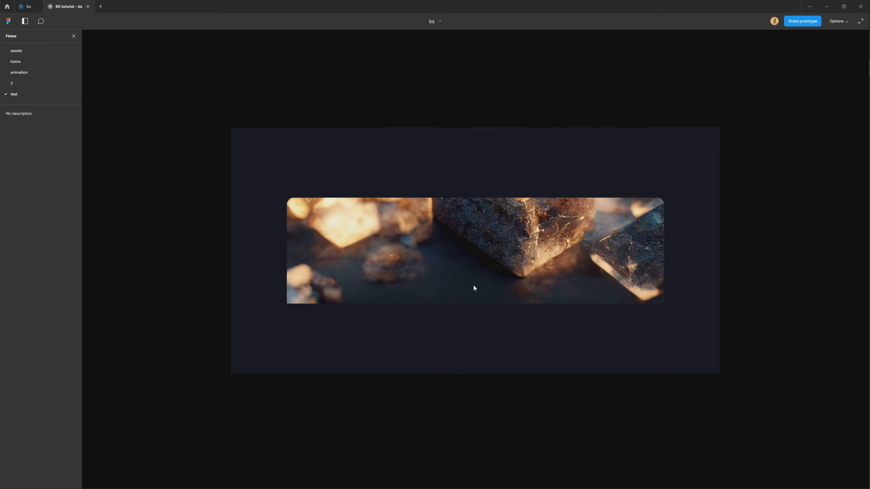
{"action": "left_click", "coordinate": [24, 7]}
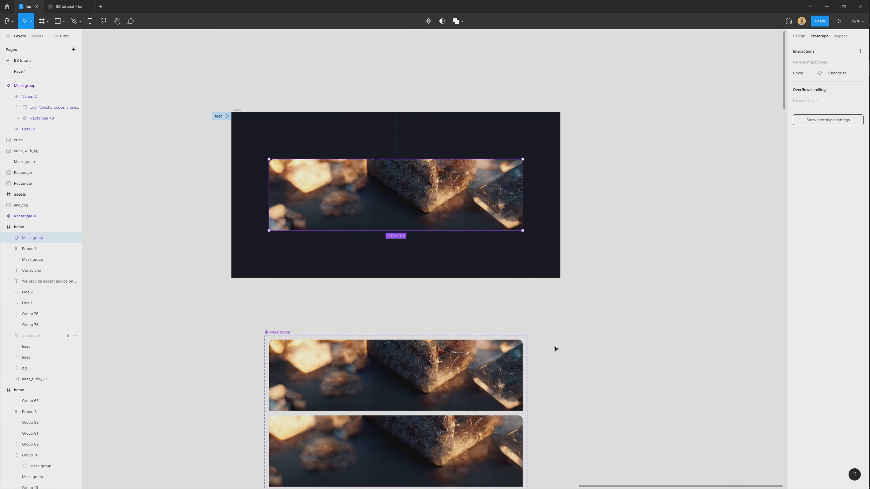
Change the trigger of the Default variant's interaction to Mouse enter.
{"action": "scroll", "coordinate": [373, 236], "scroll_direction": "down", "scroll_amount": 5}
{"action": "left_click", "coordinate": [373, 235]}
{"action": "scroll", "coordinate": [373, 235], "scroll_direction": "up", "scroll_amount": 2}
{"action": "scroll", "coordinate": [421, 303], "scroll_direction": "up", "scroll_amount": 3}
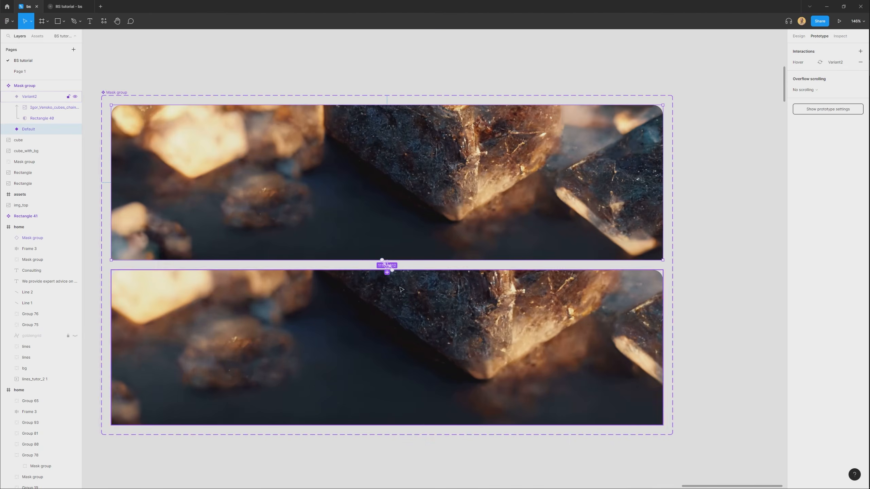
{"action": "scroll", "coordinate": [387, 266], "scroll_direction": "up", "scroll_amount": 3}
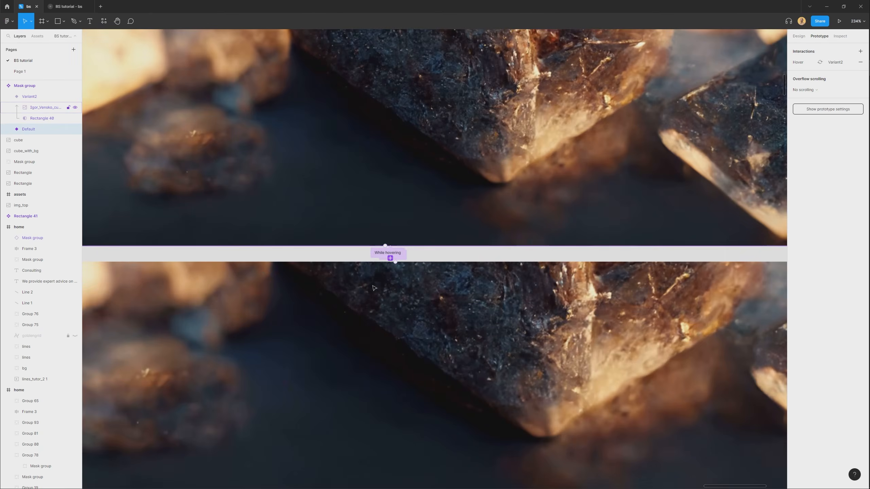
{"action": "left_click", "coordinate": [375, 254]}
{"action": "left_click", "coordinate": [754, 81]}
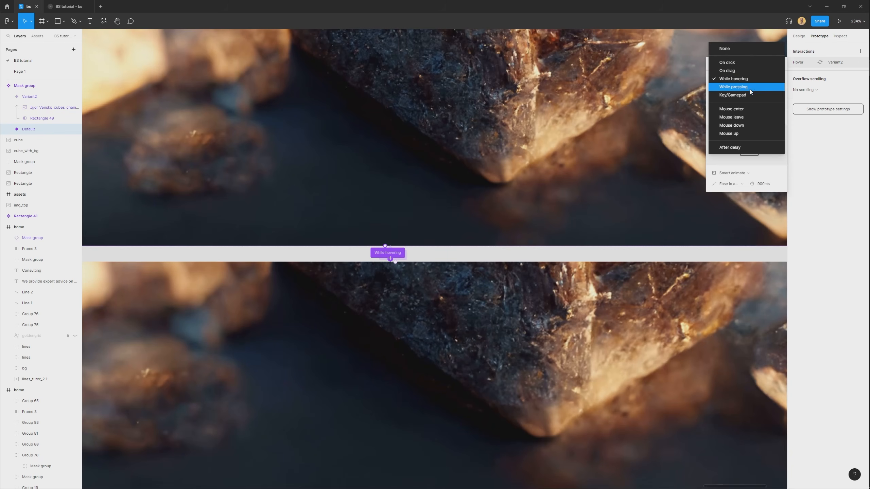
{"action": "left_click", "coordinate": [739, 109]}
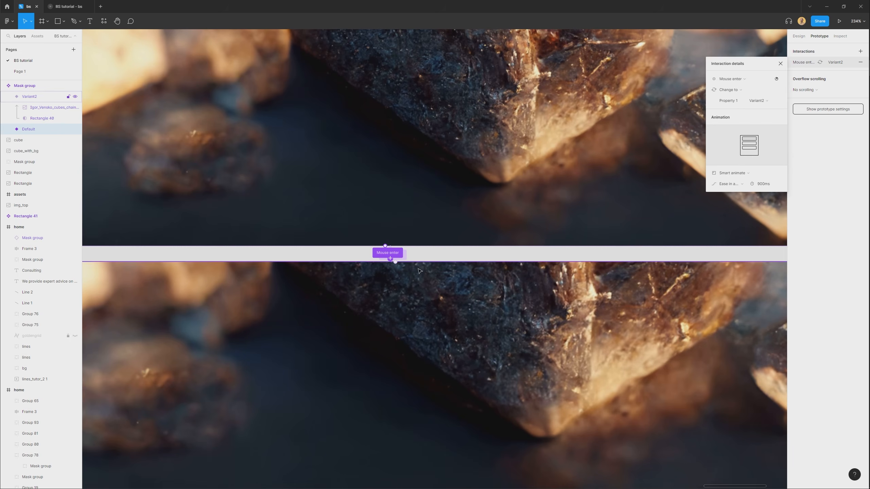
Change the trigger of Variant2's interaction back to Default to Mouse leave.
{"action": "left_click", "coordinate": [393, 254]}
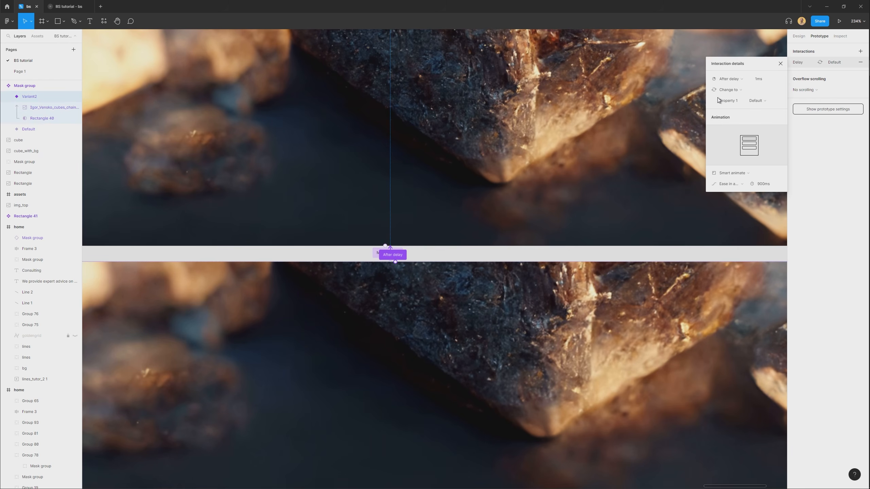
{"action": "left_click", "coordinate": [744, 81]}
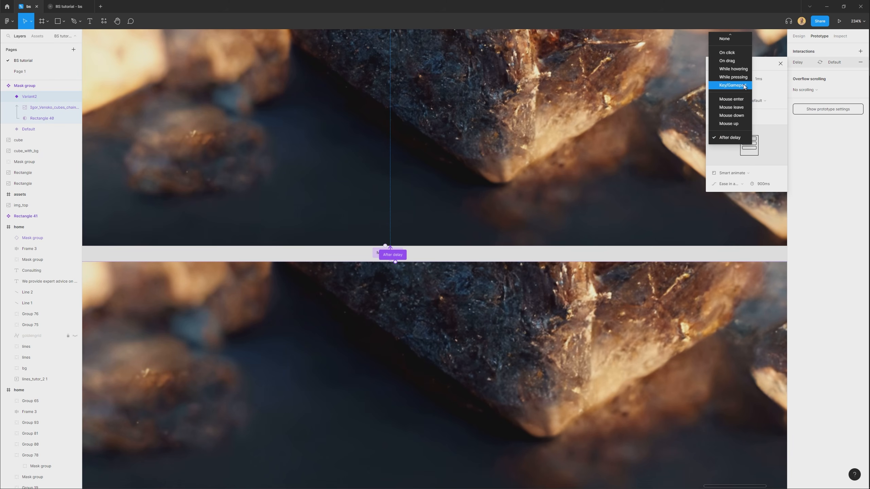
{"action": "left_click", "coordinate": [737, 110]}
{"action": "left_click", "coordinate": [458, 256]}
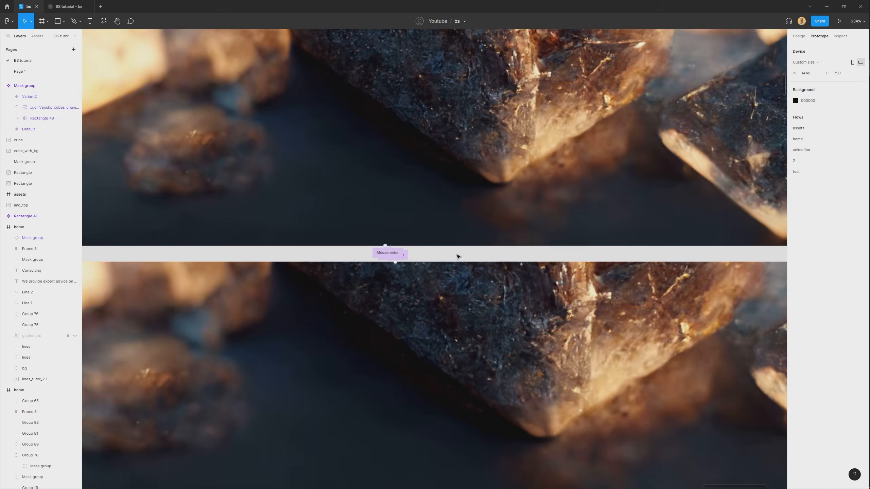
Replay the test flow in the BS tutorial prototype to check the Mouse enter and Mouse leave animation, and return to the design file.
{"action": "scroll", "coordinate": [458, 257], "scroll_direction": "down", "scroll_amount": 5}
{"action": "left_click", "coordinate": [67, 7]}
{"action": "left_click", "coordinate": [18, 85]}
{"action": "left_click", "coordinate": [19, 94]}
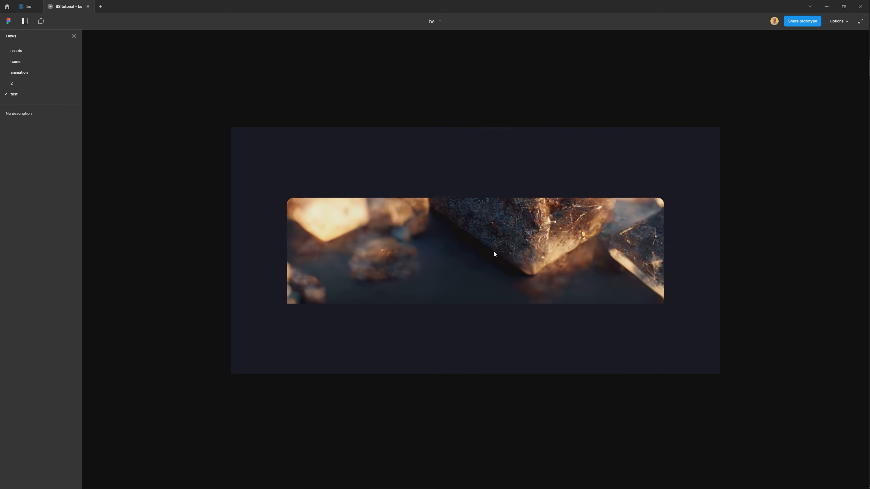
{"action": "left_click", "coordinate": [27, 7]}
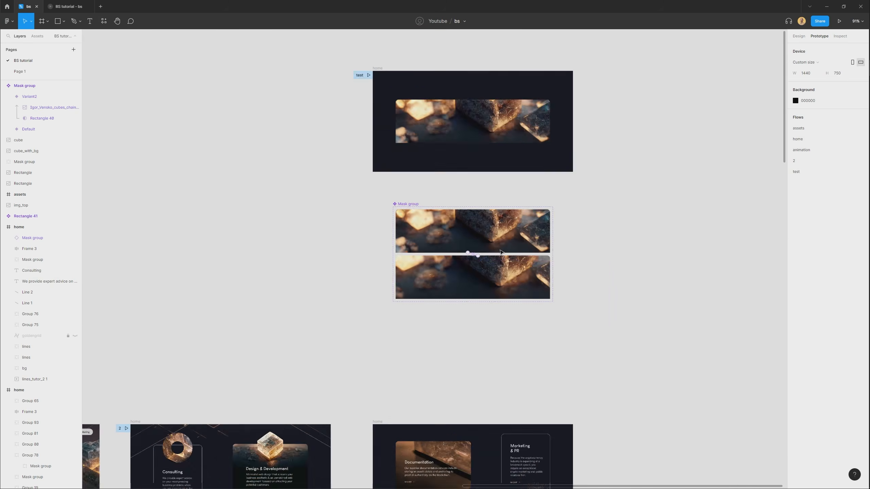
Copy the banner instance from the test frame and paste it into the last home frame with the Documentation and Marketing & PR cards.
{"action": "scroll", "coordinate": [536, 334], "scroll_direction": "down", "scroll_amount": 6}
{"action": "scroll", "coordinate": [452, 271], "scroll_direction": "up", "scroll_amount": 2}
{"action": "left_click", "coordinate": [449, 99]}
{"action": "left_click_drag", "start_coordinate": [439, 115], "coordinate": [439, 365]}
{"action": "scroll", "coordinate": [423, 399], "scroll_direction": "up", "scroll_amount": 4}
{"action": "key", "text": "Delete"}
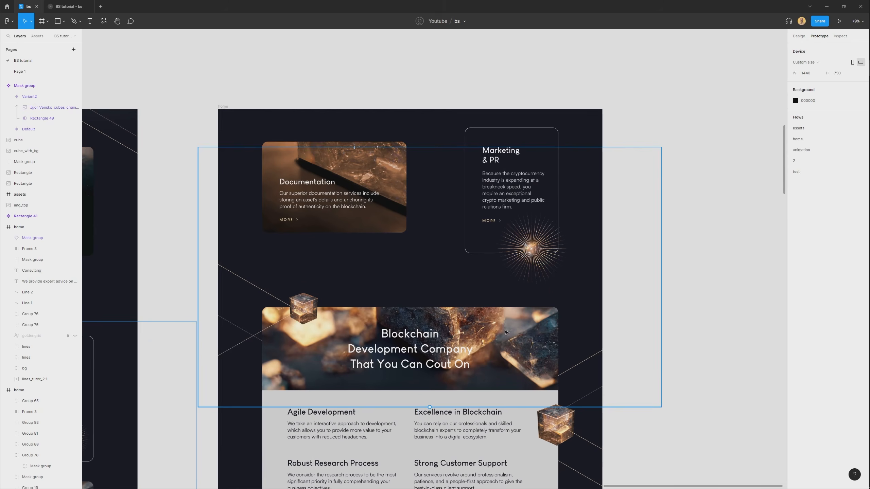
{"action": "left_click", "coordinate": [469, 340], "text": "ctrl"}
{"action": "left_click_drag", "start_coordinate": [469, 340], "coordinate": [486, 275]}
{"action": "left_click", "coordinate": [8, 280]}
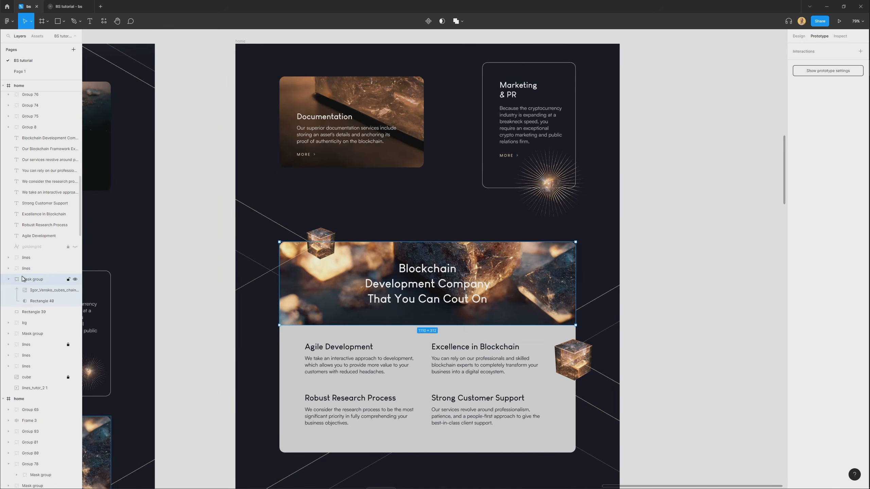
{"action": "left_click", "coordinate": [338, 347]}
{"action": "key", "text": "ctrl+v"}
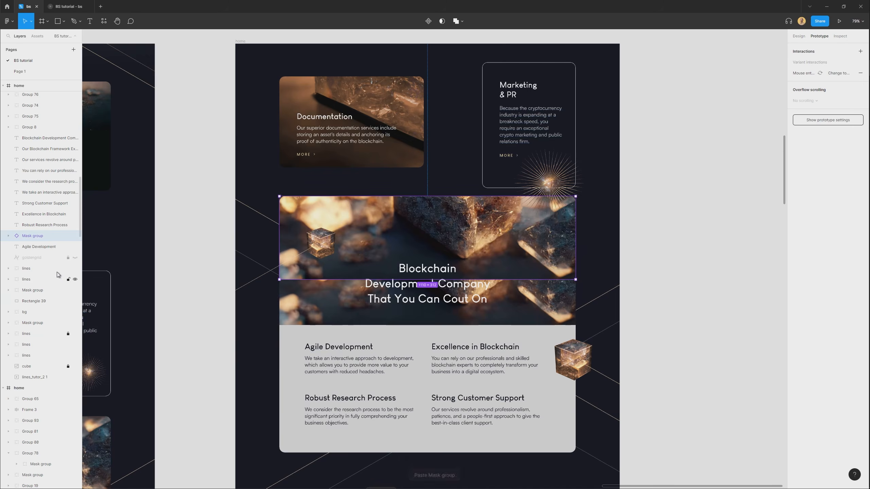
Align the pasted instance over the original banner image, send it behind the heading and cube, and delete the original Mask group.
{"action": "scroll", "coordinate": [417, 281], "scroll_direction": "up", "scroll_amount": 3}
{"action": "left_click_drag", "start_coordinate": [537, 206], "coordinate": [536, 274]}
{"action": "key", "text": "ctrl+["}
{"action": "key", "text": "ctrl+["}
{"action": "left_click_drag", "start_coordinate": [286, 274], "coordinate": [265, 295]}
{"action": "left_click", "coordinate": [229, 349]}
{"action": "key", "text": "Delete"}
Duplicate the updated last home frame to its right.
{"action": "scroll", "coordinate": [264, 280], "scroll_direction": "down", "scroll_amount": 5}
{"action": "left_click", "coordinate": [418, 320]}
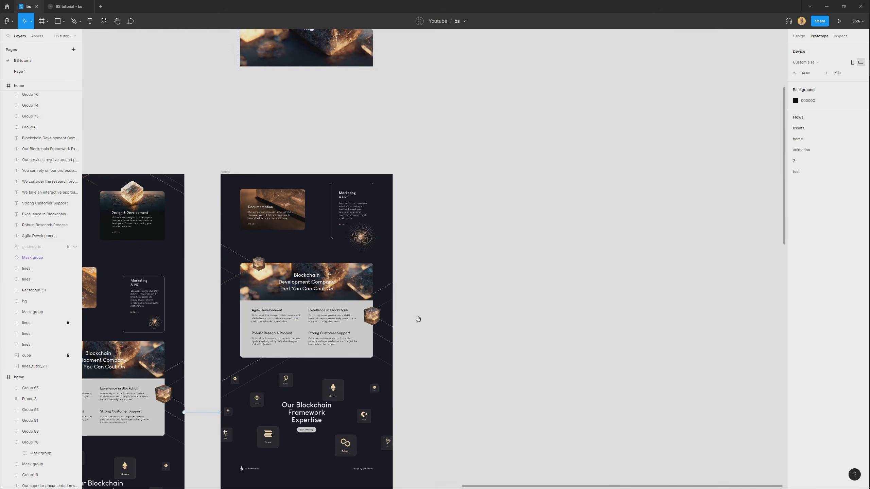
{"action": "left_click_drag", "start_coordinate": [419, 319], "coordinate": [498, 282]}
{"action": "scroll", "coordinate": [411, 114], "scroll_direction": "up", "scroll_amount": 1}
{"action": "left_click_drag", "start_coordinate": [302, 135], "coordinate": [515, 137]}
{"action": "left_click", "coordinate": [403, 119]}
Link the home frame with the Documentation and Marketing & PR cards to its duplicate with a click interaction.
{"action": "scroll", "coordinate": [402, 116], "scroll_direction": "down", "scroll_amount": 2}
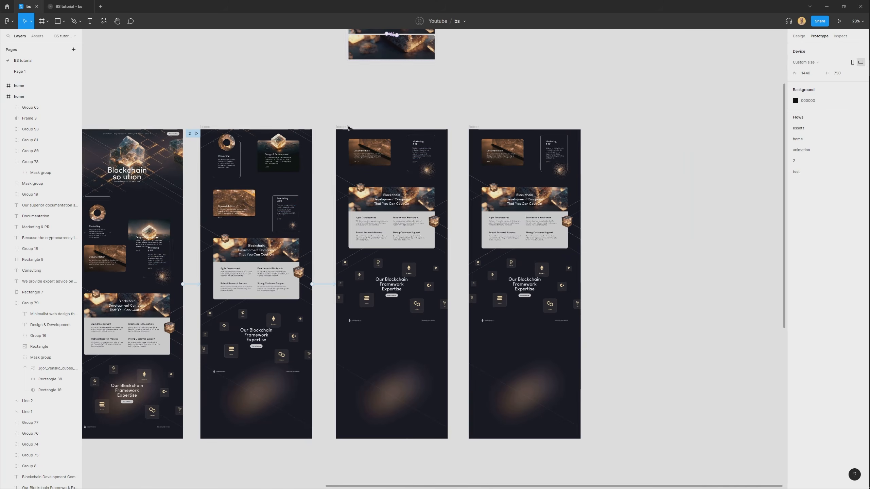
{"action": "left_click", "coordinate": [346, 127]}
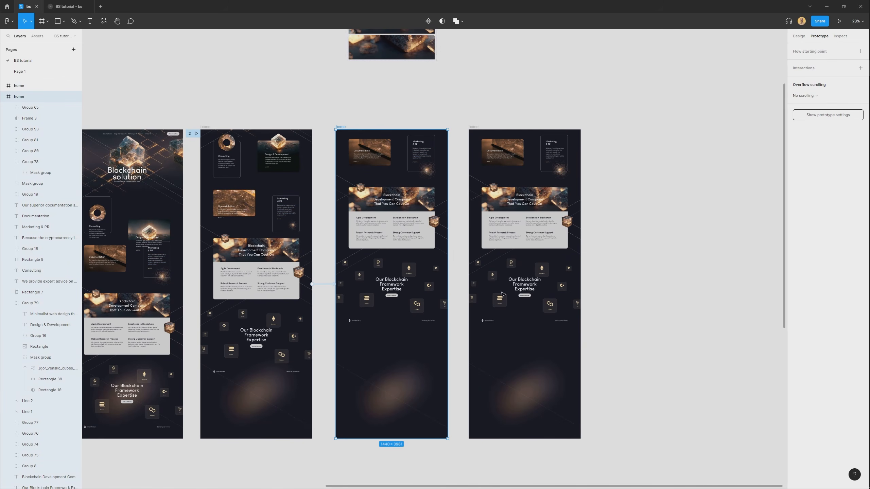
{"action": "left_click_drag", "start_coordinate": [447, 286], "coordinate": [528, 281]}
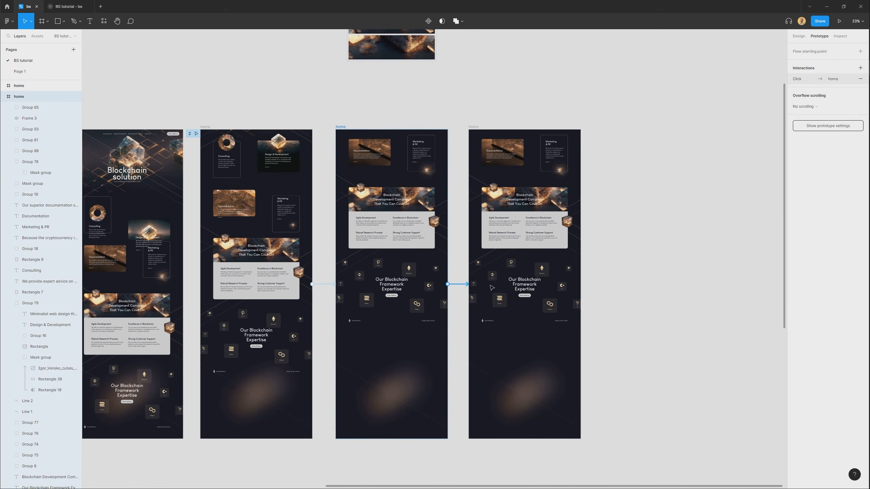
Move all contents of the duplicated home frame up so the Blockchain Development Company banner sits near the frame's upper edge.
{"action": "scroll", "coordinate": [455, 171], "scroll_direction": "up", "scroll_amount": 3}
{"action": "scroll", "coordinate": [458, 163], "scroll_direction": "up", "scroll_amount": 1}
{"action": "left_click", "coordinate": [458, 164]}
{"action": "scroll", "coordinate": [367, 202], "scroll_direction": "down", "scroll_amount": 3}
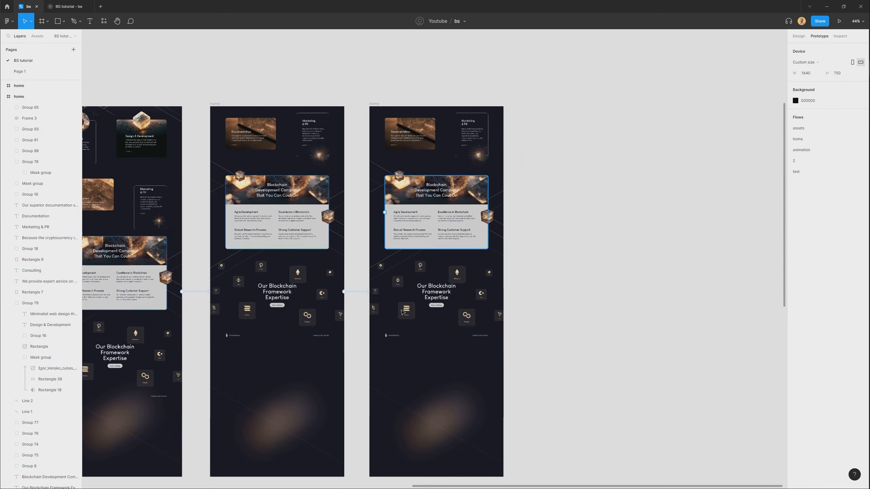
{"action": "left_click_drag", "start_coordinate": [372, 363], "coordinate": [505, 112]}
{"action": "scroll", "coordinate": [365, 159], "scroll_direction": "up", "scroll_amount": 3}
{"action": "left_click_drag", "start_coordinate": [464, 287], "coordinate": [474, 326]}
{"action": "left_click_drag", "start_coordinate": [480, 386], "coordinate": [490, 301]}
{"action": "left_click", "coordinate": [253, 89]}
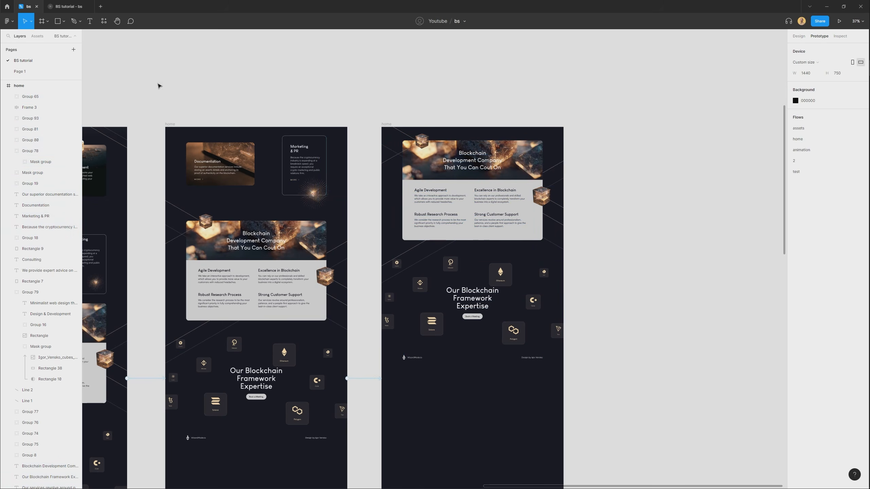
Play the animation flow in the BS tutorial prototype through to the banner section and return to the design file.
{"action": "left_click", "coordinate": [73, 7]}
{"action": "left_click", "coordinate": [21, 76]}
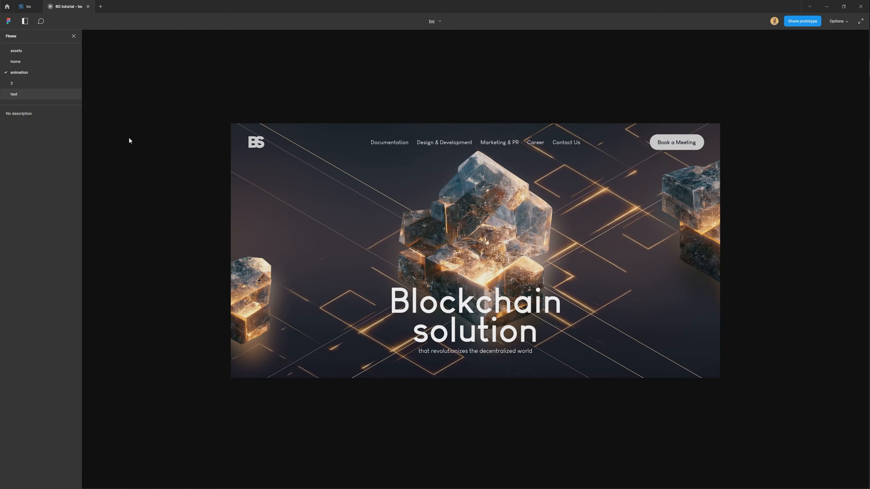
{"action": "scroll", "coordinate": [560, 311], "scroll_direction": "down", "scroll_amount": 5}
{"action": "scroll", "coordinate": [579, 308], "scroll_direction": "down", "scroll_amount": 4}
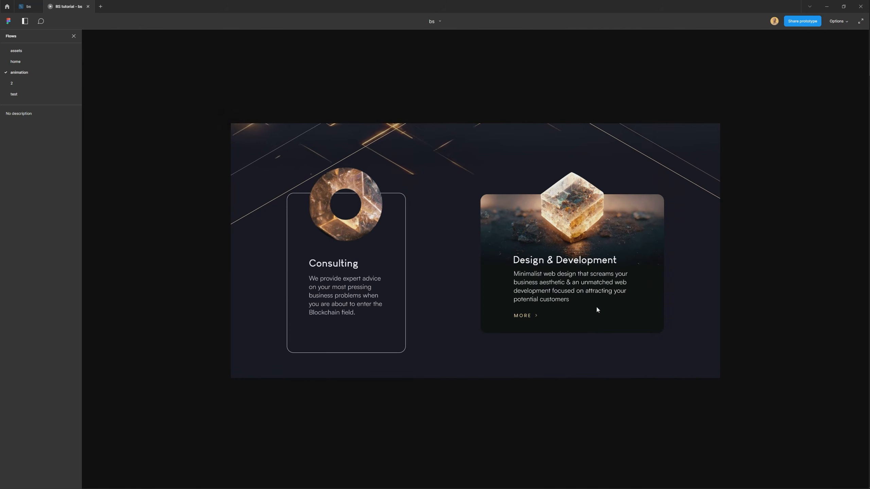
{"action": "scroll", "coordinate": [578, 338], "scroll_direction": "down", "scroll_amount": 1}
{"action": "scroll", "coordinate": [575, 353], "scroll_direction": "down", "scroll_amount": 5}
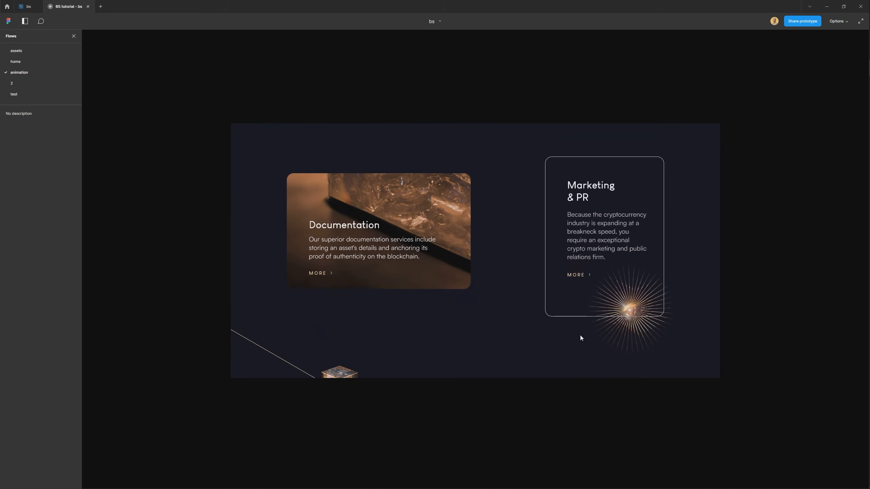
{"action": "scroll", "coordinate": [557, 348], "scroll_direction": "down", "scroll_amount": 5}
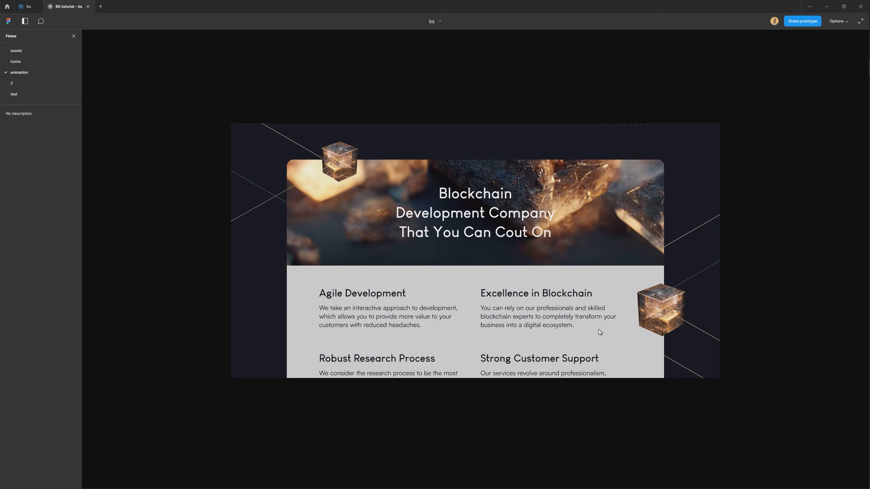
{"action": "left_click", "coordinate": [23, 8]}
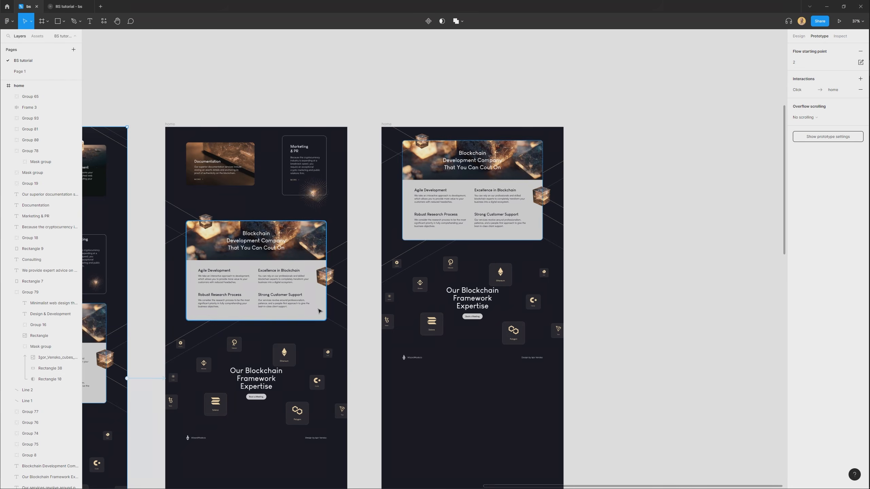
In the home frame with the Documentation and Marketing & PR cards, move the two banner cubes down and outward from the banner card.
{"action": "scroll", "coordinate": [163, 233], "scroll_direction": "up", "scroll_amount": 5}
{"action": "left_click_drag", "start_coordinate": [254, 223], "coordinate": [209, 291]}
{"action": "left_click_drag", "start_coordinate": [197, 301], "coordinate": [187, 327]}
{"action": "left_click_drag", "start_coordinate": [549, 340], "coordinate": [525, 306]}
{"action": "left_click", "coordinate": [485, 278]}
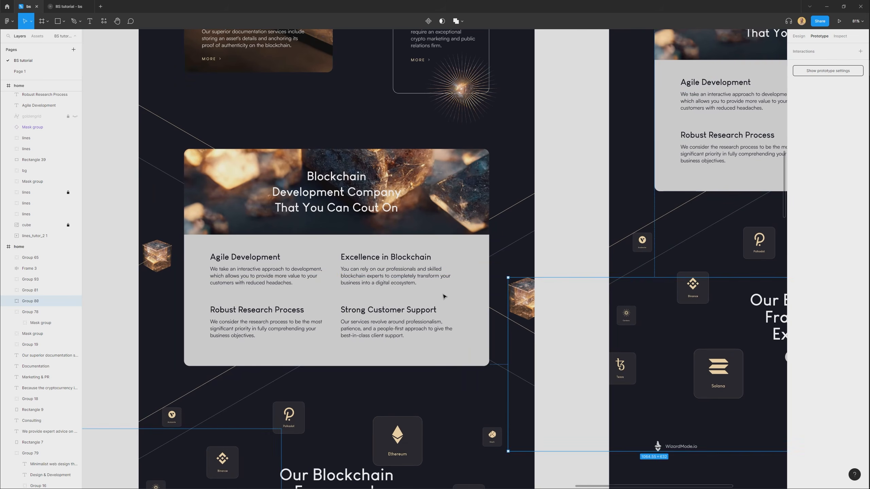
Shift the same frame's banner heading, banner image, grey card and feature texts down by different distances to stagger their entrance.
{"action": "left_click", "coordinate": [380, 269]}
{"action": "scroll", "coordinate": [370, 264], "scroll_direction": "up", "scroll_amount": 3}
{"action": "left_click", "coordinate": [360, 258]}
{"action": "left_click_drag", "start_coordinate": [359, 258], "coordinate": [359, 286]}
{"action": "left_click", "coordinate": [477, 220]}
{"action": "left_click_drag", "start_coordinate": [476, 218], "coordinate": [477, 246]}
{"action": "left_click", "coordinate": [474, 216]}
{"action": "left_click_drag", "start_coordinate": [484, 214], "coordinate": [483, 280]}
{"action": "left_click", "coordinate": [477, 247]}
{"action": "left_click_drag", "start_coordinate": [477, 248], "coordinate": [479, 261]}
{"action": "scroll", "coordinate": [313, 272], "scroll_direction": "down", "scroll_amount": 4}
{"action": "left_click_drag", "start_coordinate": [404, 180], "coordinate": [285, 264]}
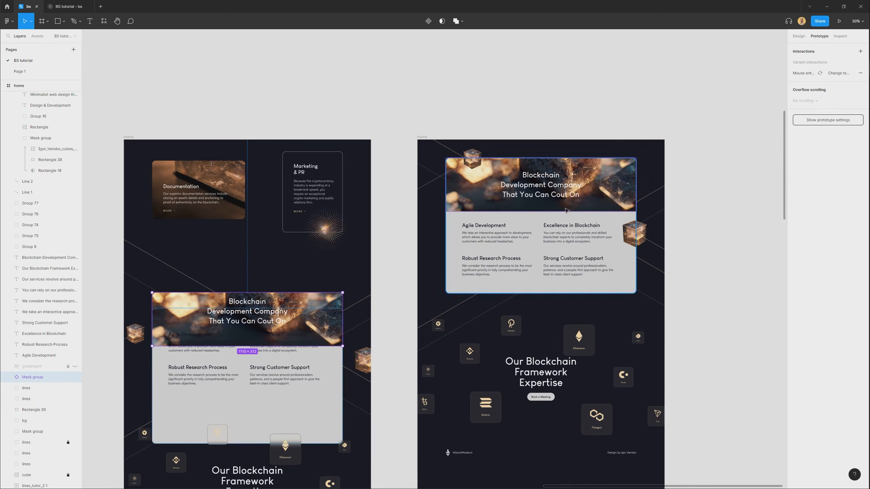
Turn off Clip content for the last home frame to expose the elements above it.
{"action": "left_click", "coordinate": [430, 137]}
{"action": "left_click", "coordinate": [798, 36]}
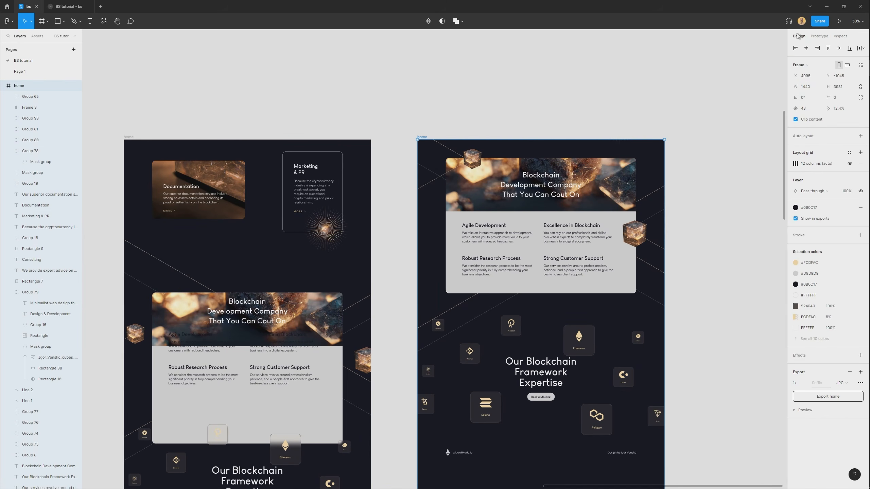
{"action": "left_click", "coordinate": [795, 119]}
{"action": "scroll", "coordinate": [411, 157], "scroll_direction": "up", "scroll_amount": 3}
{"action": "scroll", "coordinate": [411, 157], "scroll_direction": "right", "scroll_amount": 5}
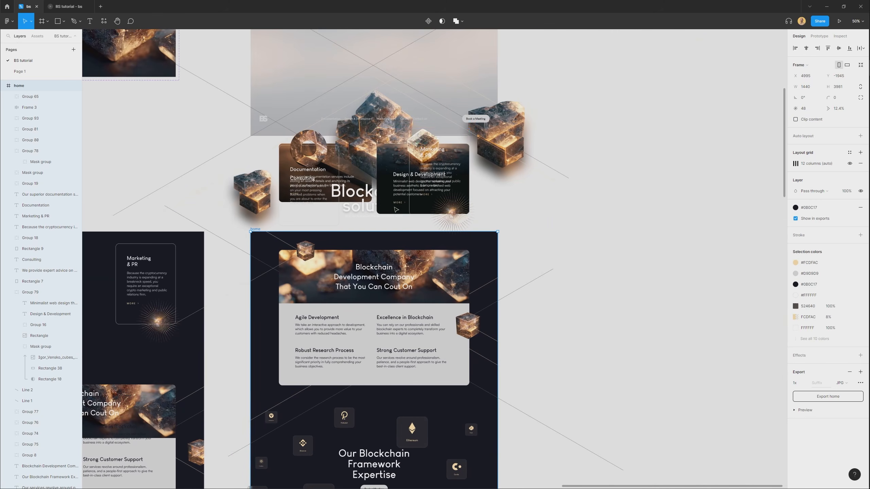
Move the Documentation image, the Design & Development card and the sunburst further up above the last home frame.
{"action": "left_click", "coordinate": [357, 202]}
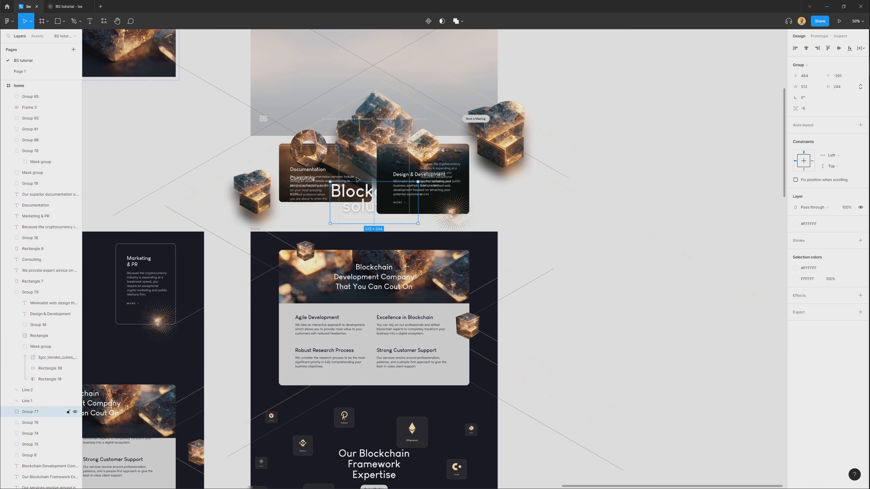
{"action": "left_click", "coordinate": [289, 192]}
{"action": "left_click_drag", "start_coordinate": [290, 193], "coordinate": [415, 163]}
{"action": "scroll", "coordinate": [580, 165], "scroll_direction": "up", "scroll_amount": 5, "text": "ctrl"}
{"action": "left_click_drag", "start_coordinate": [594, 238], "coordinate": [594, 199]}
{"action": "left_click_drag", "start_coordinate": [526, 227], "coordinate": [524, 190]}
{"action": "scroll", "coordinate": [524, 190], "scroll_direction": "down", "scroll_amount": 5, "text": "ctrl"}
{"action": "left_click_drag", "start_coordinate": [320, 200], "coordinate": [327, 175]}
{"action": "left_click", "coordinate": [408, 258]}
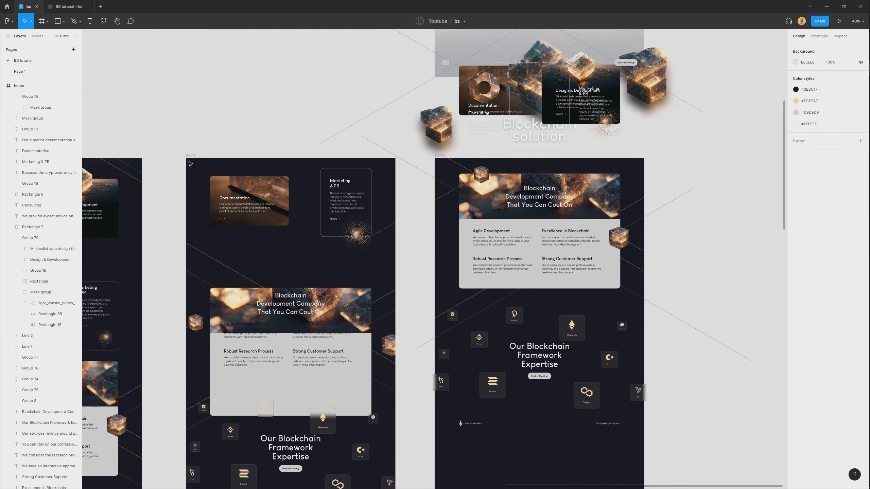
Set the Smart animate transition from the Documentation and Marketing & PR frame to the last home frame to Slow easing.
{"action": "left_click", "coordinate": [191, 156]}
{"action": "scroll", "coordinate": [426, 309], "scroll_direction": "down", "scroll_amount": 2}
{"action": "left_click_drag", "start_coordinate": [427, 309], "coordinate": [392, 242]}
{"action": "scroll", "coordinate": [388, 346], "scroll_direction": "down", "scroll_amount": 1}
{"action": "scroll", "coordinate": [390, 346], "scroll_direction": "down", "scroll_amount": 2, "text": "ctrl"}
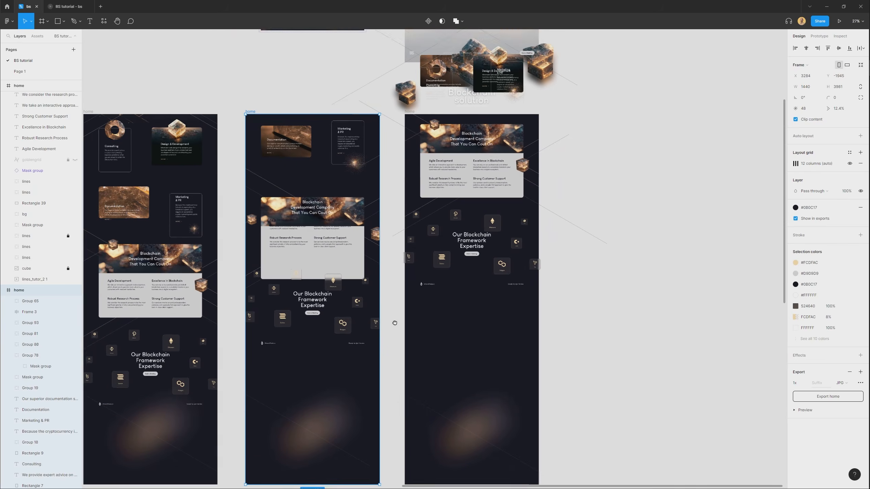
{"action": "left_click", "coordinate": [818, 38]}
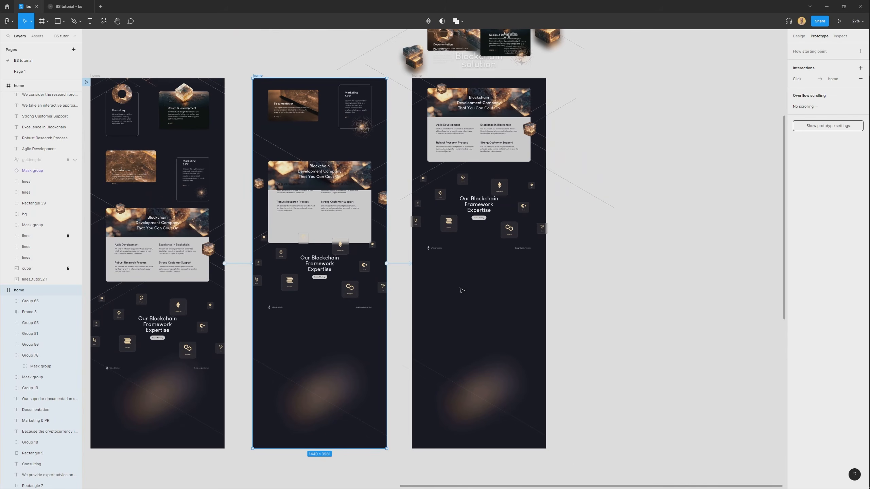
{"action": "left_click", "coordinate": [398, 263]}
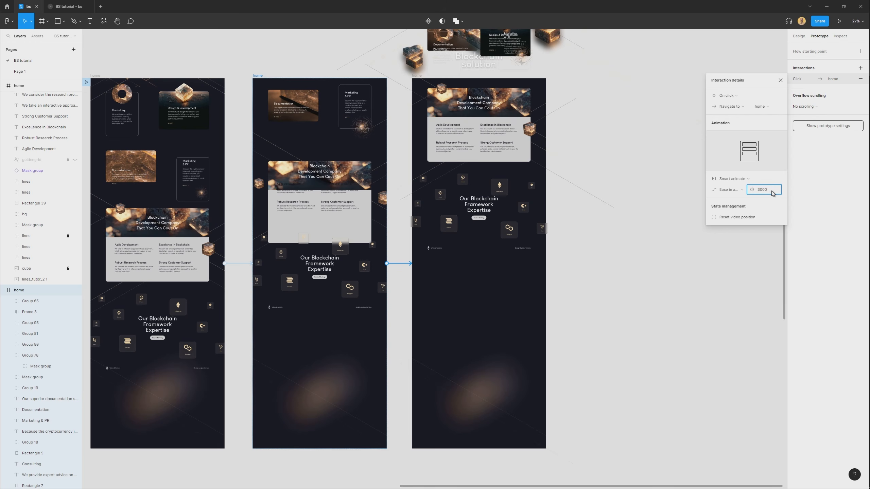
{"action": "left_click", "coordinate": [738, 194]}
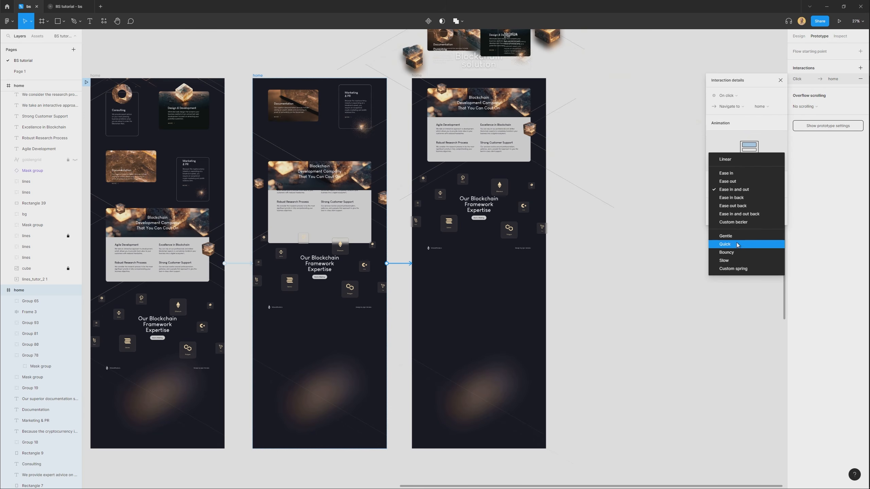
{"action": "left_click", "coordinate": [736, 260]}
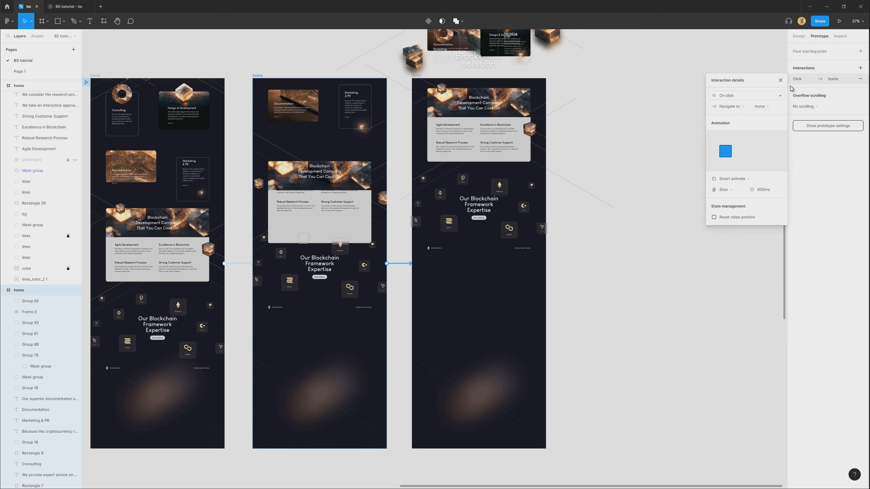
{"action": "left_click", "coordinate": [781, 80]}
{"action": "left_click", "coordinate": [684, 188]}
{"action": "left_click_drag", "start_coordinate": [684, 188], "coordinate": [705, 215]}
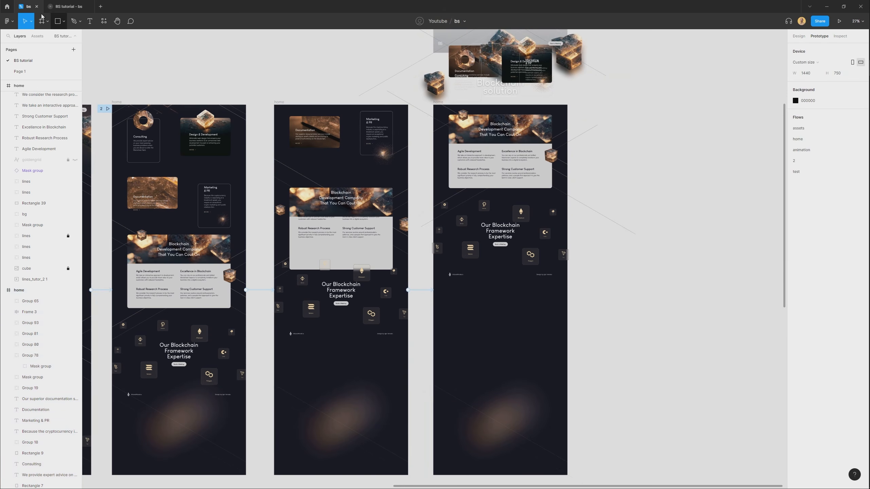
Preview the animation flow up to the staggered banner transition and return to the design file.
{"action": "left_click", "coordinate": [64, 7]}
{"action": "left_click", "coordinate": [27, 72]}
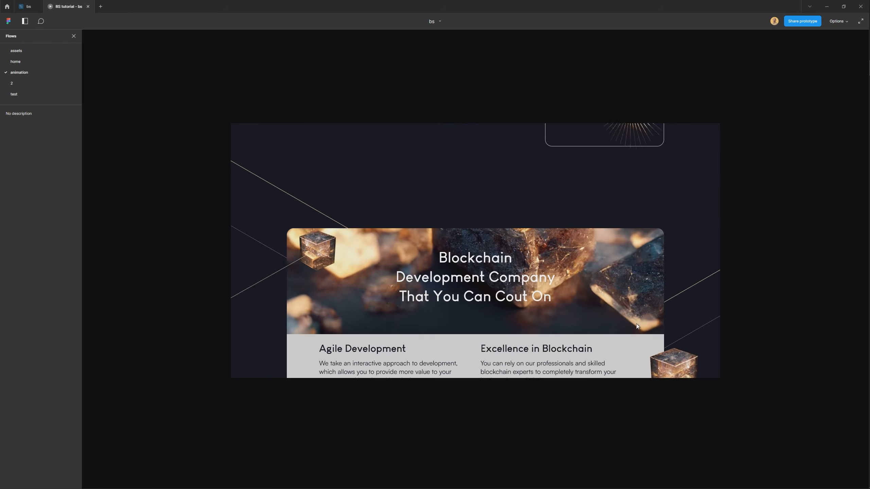
{"action": "left_click", "coordinate": [26, 7]}
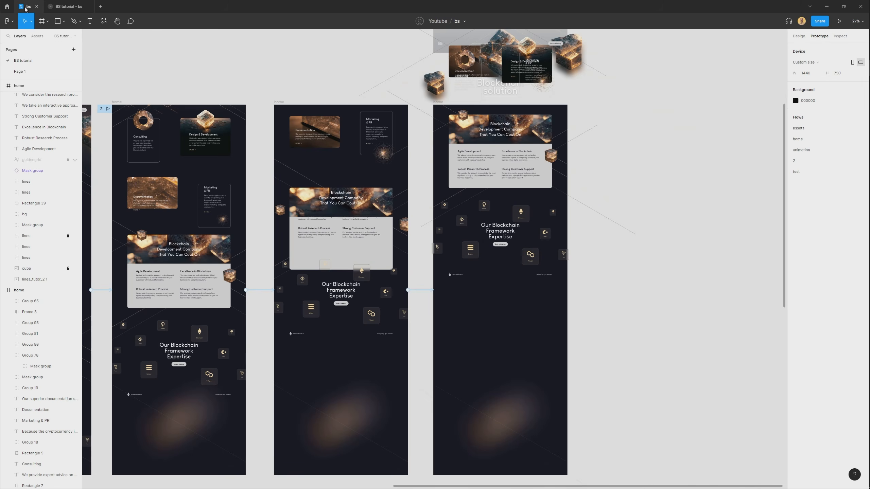
Set the duration of the Slow transition leading to the last home frame to 2000 ms.
{"action": "left_click", "coordinate": [278, 102]}
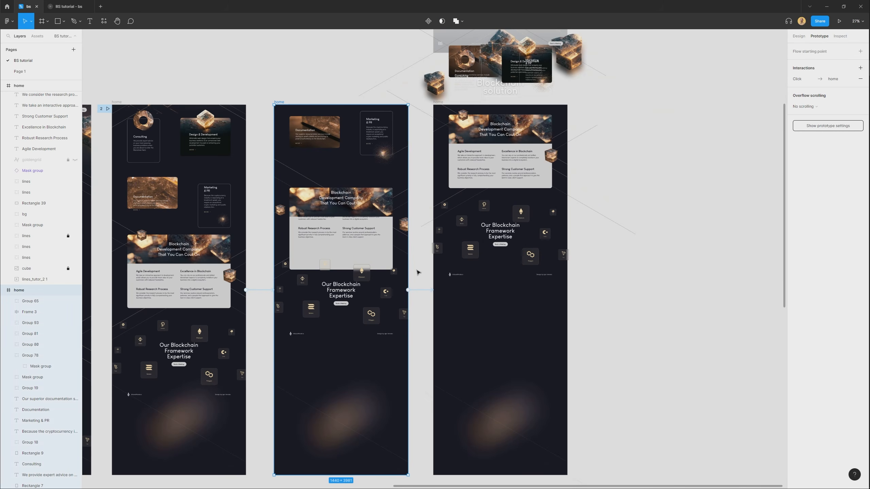
{"action": "left_click", "coordinate": [420, 291]}
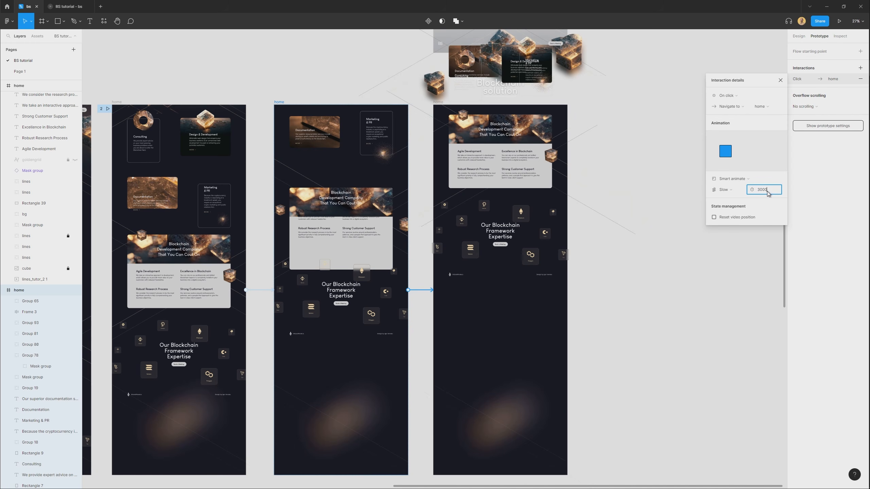
Play flow 2 in the prototype to check the slowed banner transition, and return to the design file.
{"action": "left_click", "coordinate": [69, 6]}
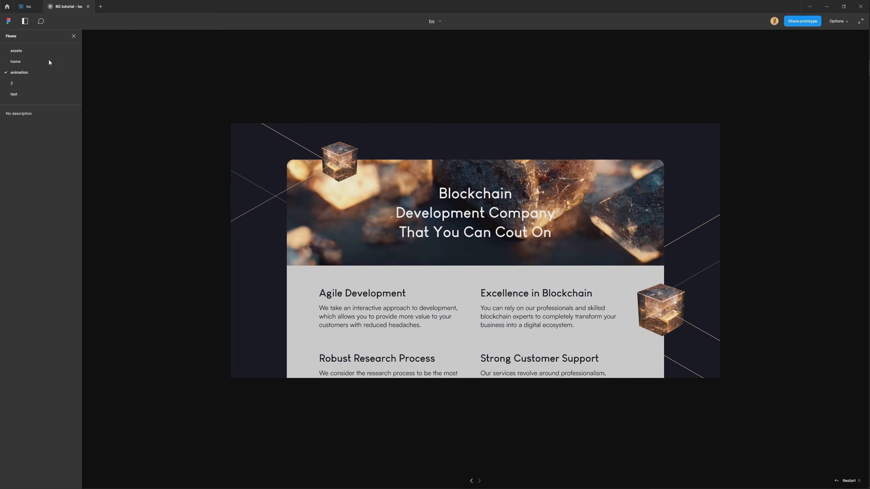
{"action": "left_click", "coordinate": [14, 83]}
{"action": "scroll", "coordinate": [571, 313], "scroll_direction": "down", "scroll_amount": 5}
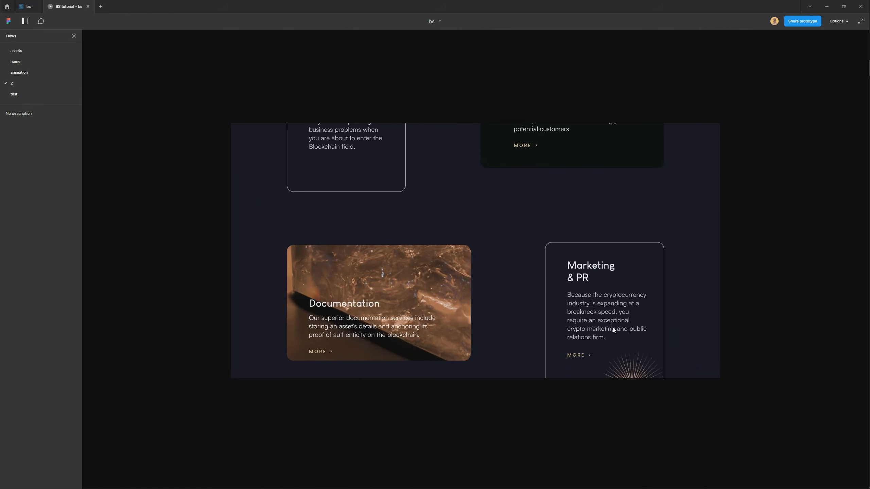
{"action": "scroll", "coordinate": [620, 309], "scroll_direction": "down", "scroll_amount": 2}
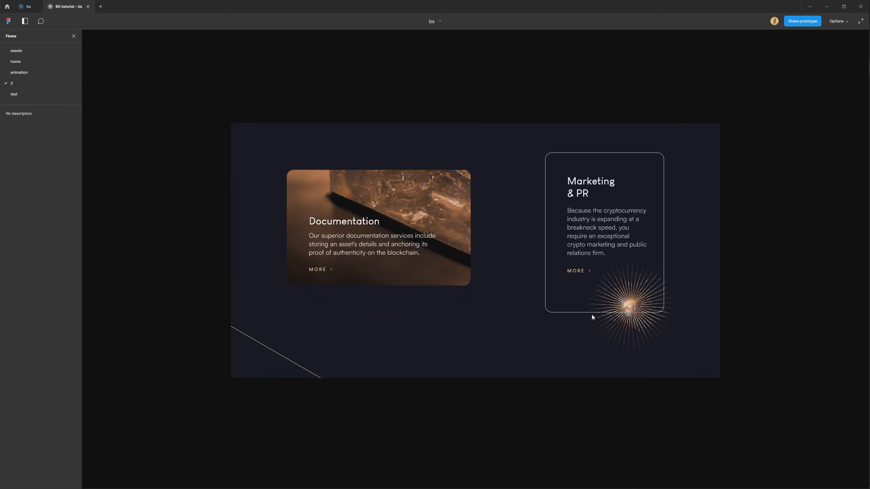
{"action": "scroll", "coordinate": [619, 325], "scroll_direction": "down", "scroll_amount": 6}
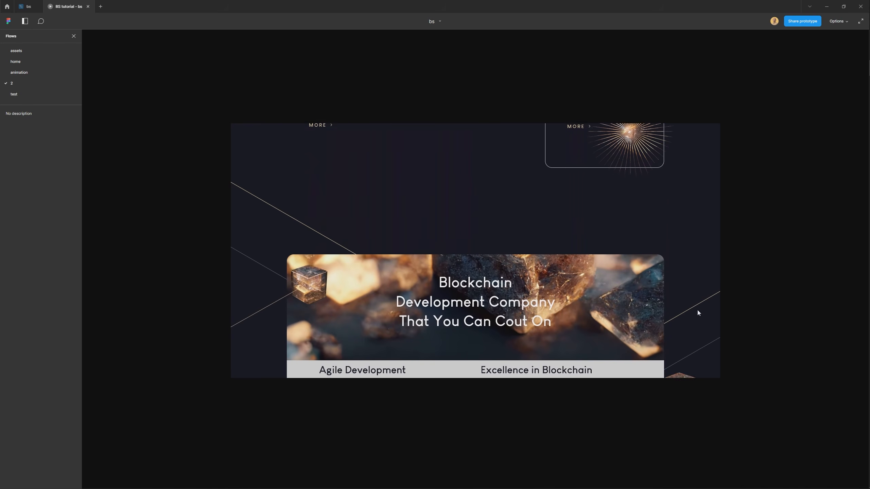
{"action": "scroll", "coordinate": [692, 197], "scroll_direction": "down", "scroll_amount": 2}
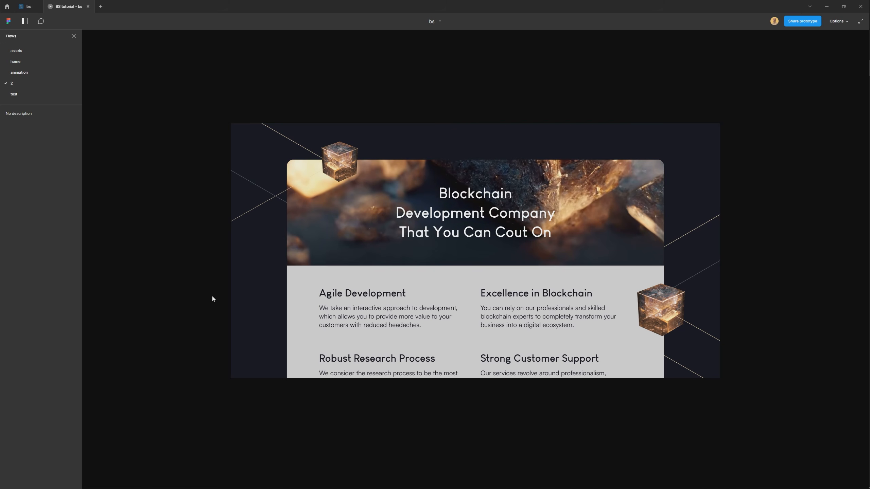
{"action": "left_click", "coordinate": [19, 3]}
Enable Clip content on the last home frame so nothing extends past its edges.
{"action": "left_click", "coordinate": [614, 193]}
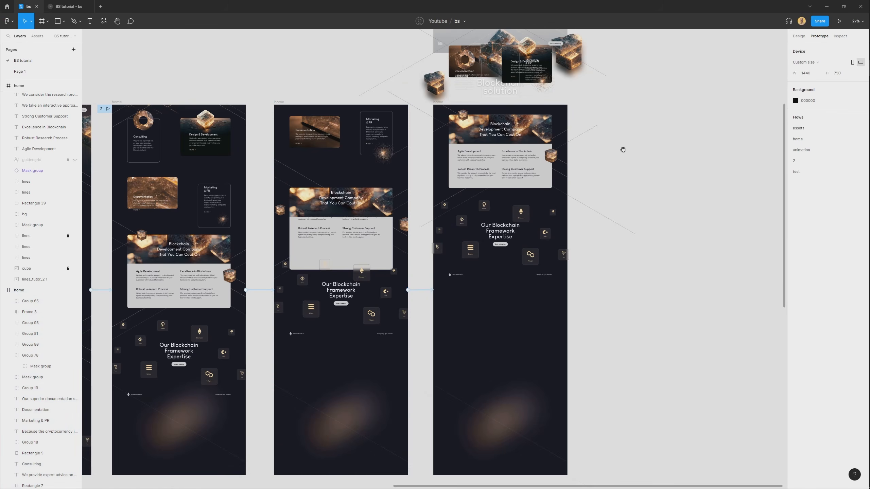
{"action": "left_click_drag", "start_coordinate": [624, 149], "coordinate": [431, 199]}
{"action": "scroll", "coordinate": [213, 205], "scroll_direction": "down", "scroll_amount": 5}
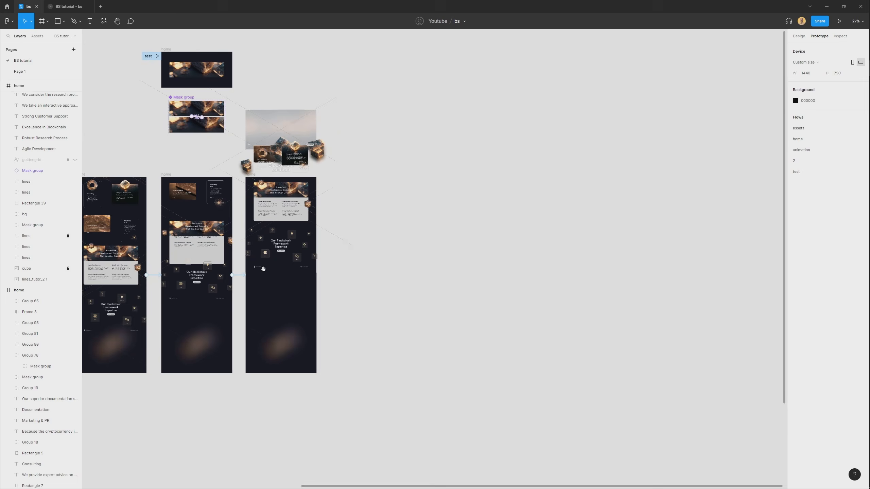
{"action": "scroll", "coordinate": [325, 274], "scroll_direction": "left", "scroll_amount": 3}
{"action": "left_click_drag", "start_coordinate": [429, 398], "coordinate": [313, 114]}
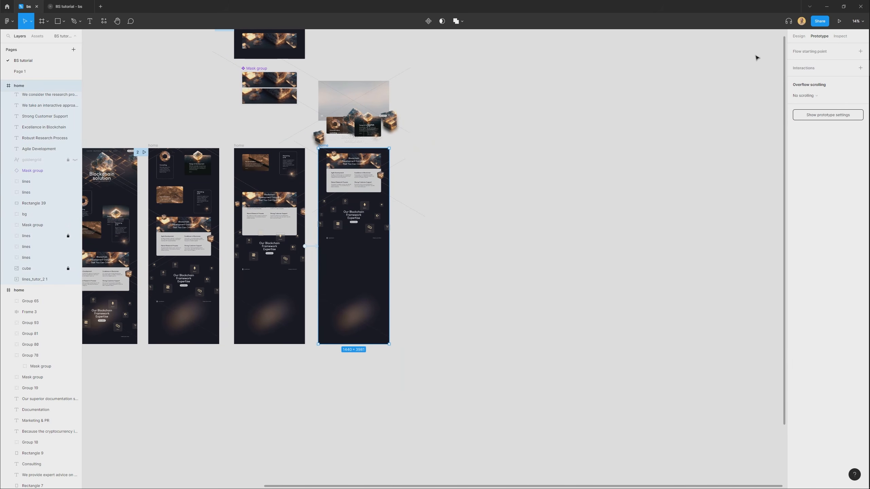
{"action": "left_click", "coordinate": [798, 36]}
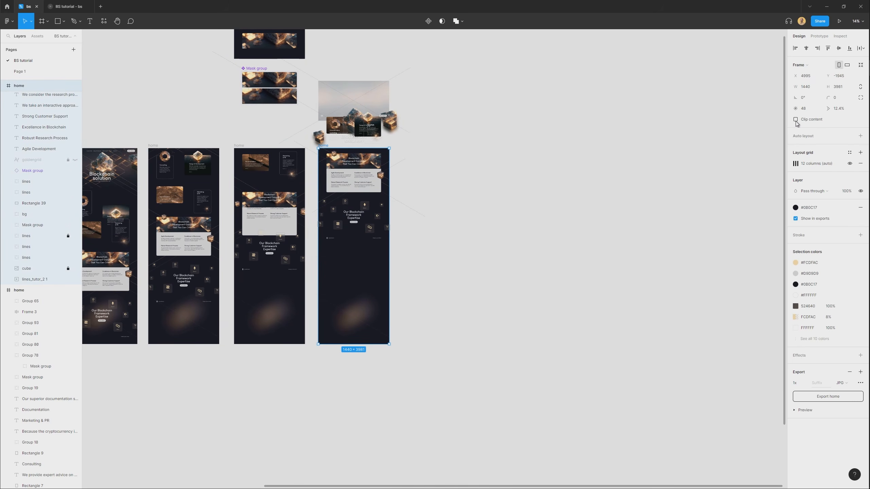
{"action": "left_click", "coordinate": [795, 120]}
{"action": "left_click", "coordinate": [482, 317]}
Place a copy of the blockchain icon tiles group from the Framework Expertise section on the canvas beneath the test home frame.
{"action": "scroll", "coordinate": [246, 168], "scroll_direction": "up", "scroll_amount": 5}
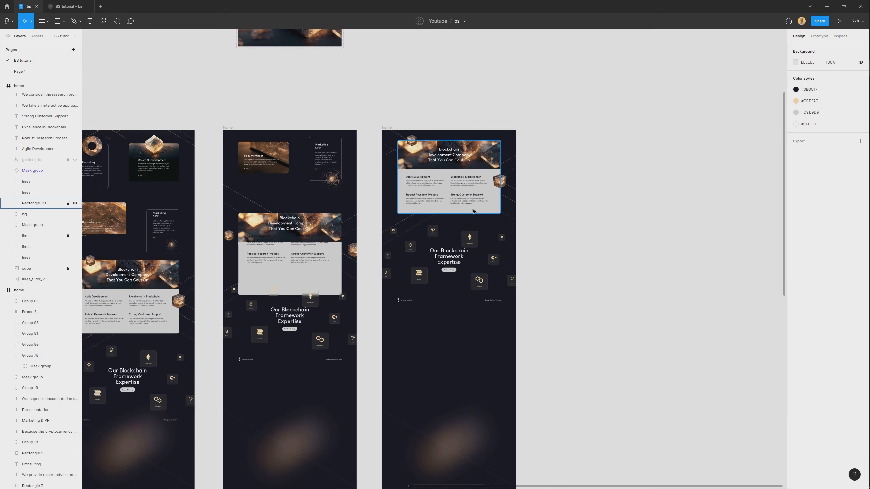
{"action": "scroll", "coordinate": [474, 212], "scroll_direction": "down", "scroll_amount": 2}
{"action": "scroll", "coordinate": [474, 212], "scroll_direction": "up", "scroll_amount": 3}
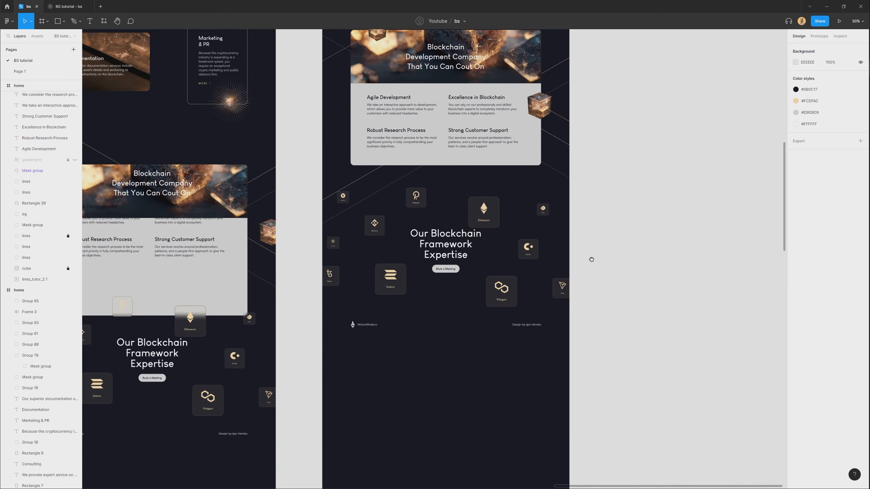
{"action": "scroll", "coordinate": [591, 260], "scroll_direction": "down", "scroll_amount": 1}
{"action": "scroll", "coordinate": [474, 249], "scroll_direction": "up", "scroll_amount": 2}
{"action": "scroll", "coordinate": [474, 249], "scroll_direction": "up", "scroll_amount": 1}
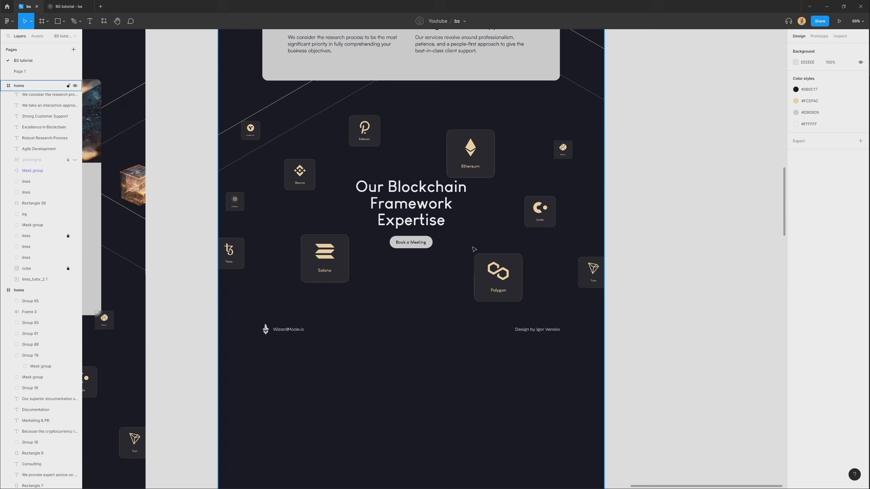
{"action": "scroll", "coordinate": [474, 249], "scroll_direction": "up", "scroll_amount": 1}
{"action": "left_click", "coordinate": [473, 248]}
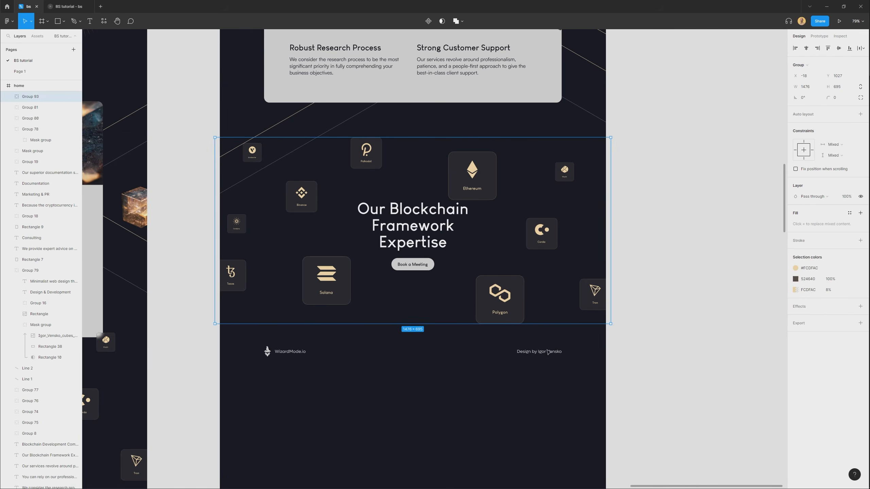
{"action": "left_click", "coordinate": [464, 410]}
{"action": "left_click_drag", "start_coordinate": [450, 339], "coordinate": [673, 120]}
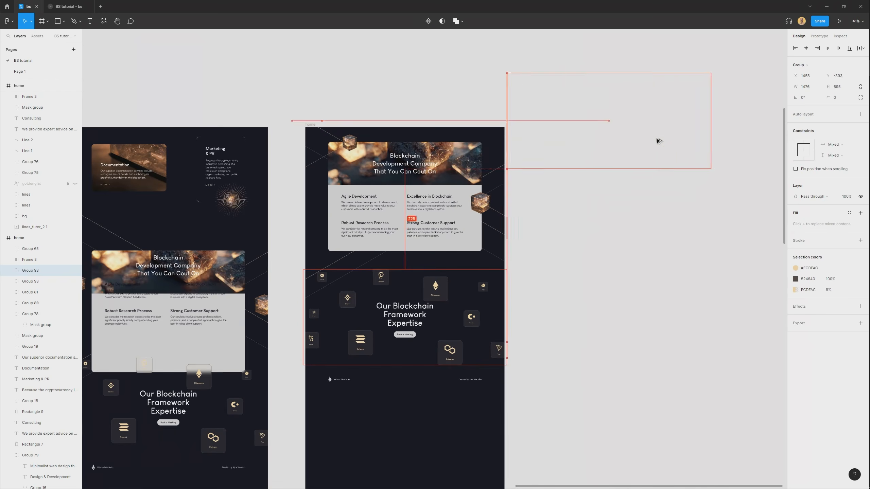
{"action": "left_click_drag", "start_coordinate": [674, 107], "coordinate": [464, 262]}
{"action": "scroll", "coordinate": [476, 281], "scroll_direction": "down", "scroll_amount": 2}
{"action": "scroll", "coordinate": [290, 147], "scroll_direction": "up", "scroll_amount": 2}
{"action": "left_click_drag", "start_coordinate": [104, 117], "coordinate": [379, 99]}
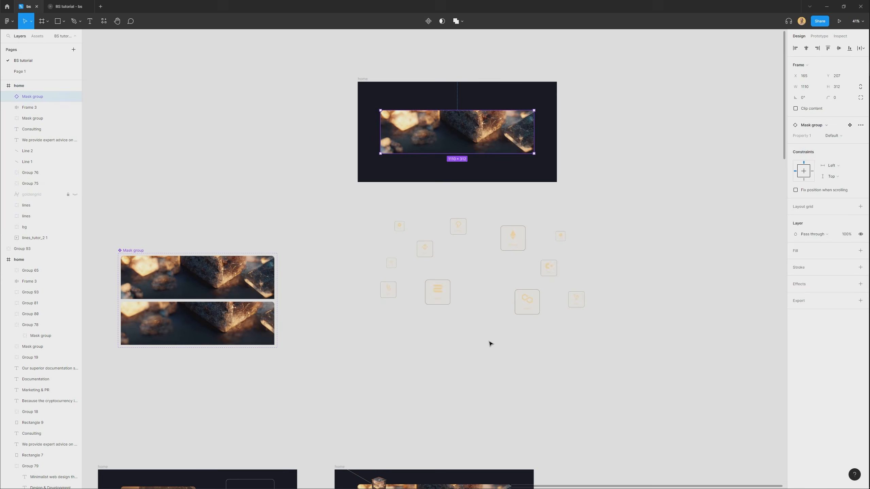
Replace the banner in the test home frame with the copied icon tiles group.
{"action": "key", "text": "Delete"}
{"action": "scroll", "coordinate": [588, 288], "scroll_direction": "up", "scroll_amount": 3}
{"action": "left_click_drag", "start_coordinate": [388, 295], "coordinate": [330, 141]}
{"action": "left_click_drag", "start_coordinate": [345, 104], "coordinate": [345, 178]}
{"action": "scroll", "coordinate": [344, 178], "scroll_direction": "up", "scroll_amount": 3}
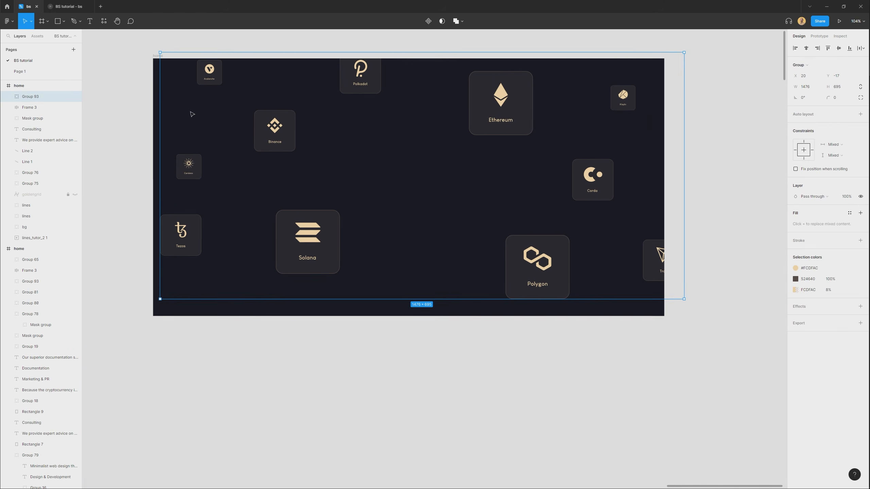
Make the test home frame taller and shift the icon tiles group down inside it.
{"action": "left_click", "coordinate": [127, 41]}
{"action": "left_click", "coordinate": [159, 56]}
{"action": "left_click_drag", "start_coordinate": [450, 321], "coordinate": [431, 401]}
{"action": "left_click", "coordinate": [717, 278]}
{"action": "left_click_drag", "start_coordinate": [533, 250], "coordinate": [518, 301]}
{"action": "left_click", "coordinate": [318, 236]}
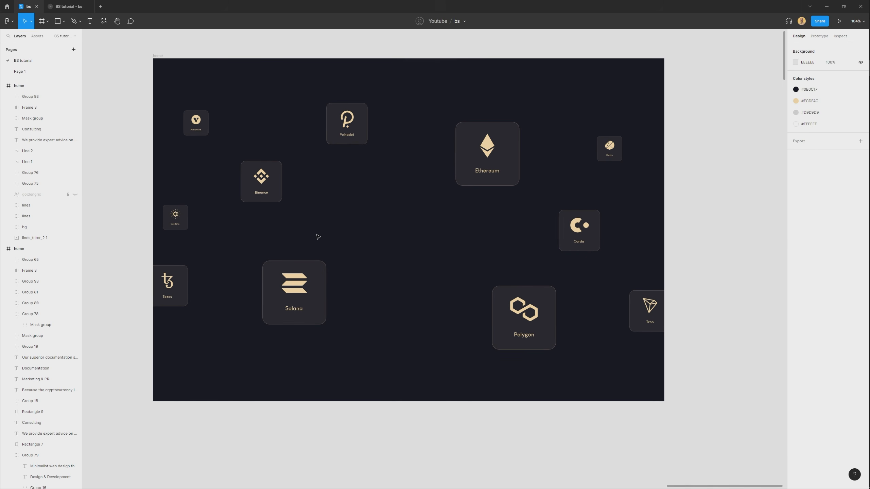
Spread out the Tezos, Binance, Ethereum, Solana and two small left-side tiles, keeping Tezos fully inside the frame.
{"action": "double_click", "coordinate": [174, 299]}
{"action": "left_click_drag", "start_coordinate": [174, 299], "coordinate": [198, 298]}
{"action": "left_click_drag", "start_coordinate": [174, 219], "coordinate": [198, 214]}
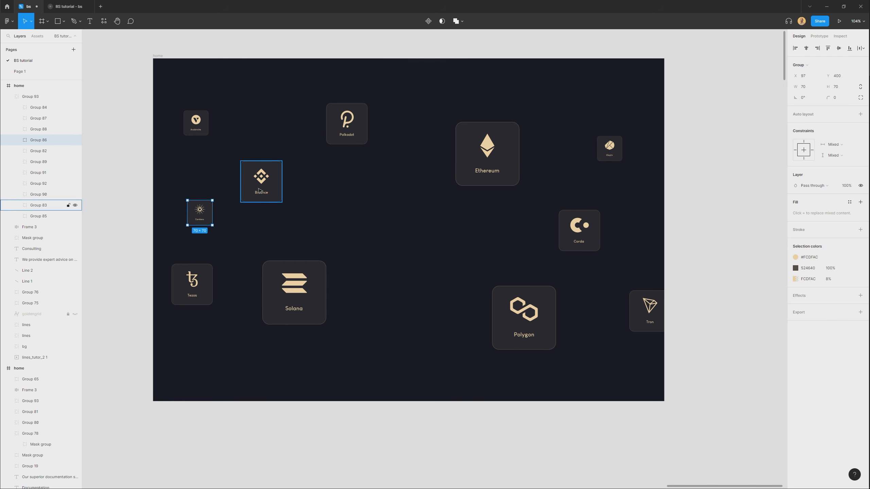
{"action": "left_click_drag", "start_coordinate": [261, 178], "coordinate": [257, 166]}
{"action": "left_click_drag", "start_coordinate": [201, 122], "coordinate": [201, 106]}
{"action": "left_click_drag", "start_coordinate": [486, 154], "coordinate": [481, 145]}
{"action": "left_click_drag", "start_coordinate": [306, 291], "coordinate": [316, 289]}
Group the Solana, Polygon and Ethereum tiles and name the group large.
{"action": "left_click", "coordinate": [509, 332], "text": "shift"}
{"action": "left_click", "coordinate": [481, 171], "text": "shift"}
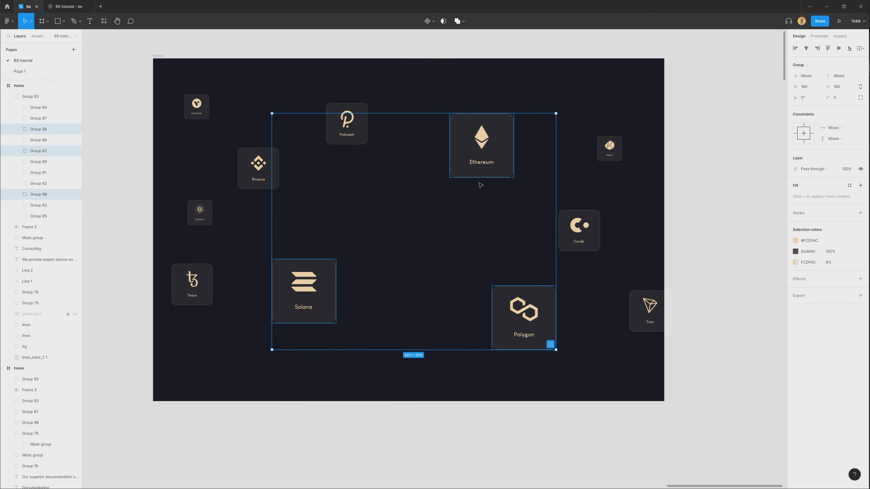
{"action": "key", "text": "ctrl+g"}
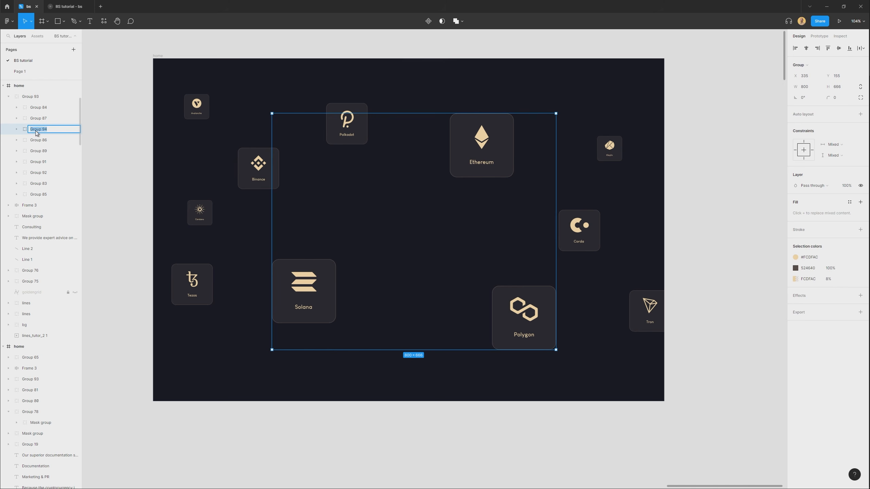
Group the five medium-sized tiles, from Tezos, Binance and Polkadot to Tron, and name the group middle.
{"action": "left_click", "coordinate": [208, 303]}
{"action": "left_click", "coordinate": [259, 169], "text": "shift"}
{"action": "left_click", "coordinate": [347, 125], "text": "shift"}
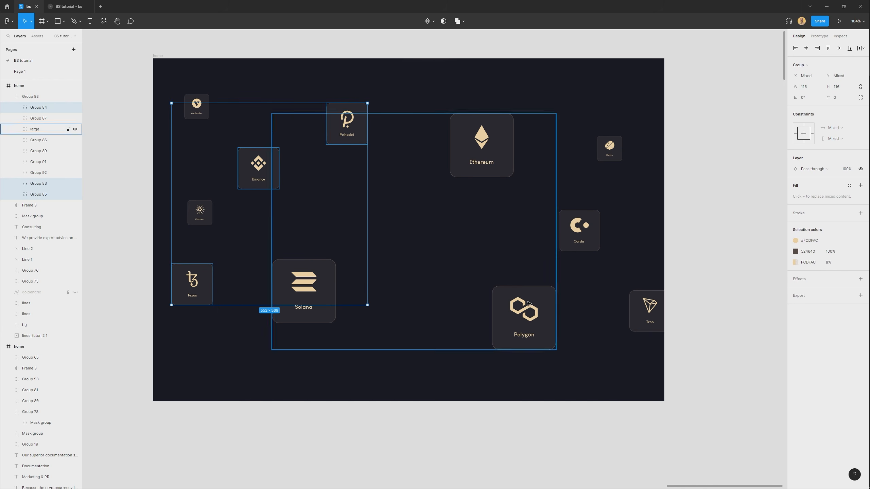
{"action": "left_click", "coordinate": [587, 238]}
{"action": "left_click", "coordinate": [339, 119], "text": "shift"}
{"action": "left_click", "coordinate": [272, 165], "text": "shift"}
{"action": "left_click", "coordinate": [198, 288], "text": "shift"}
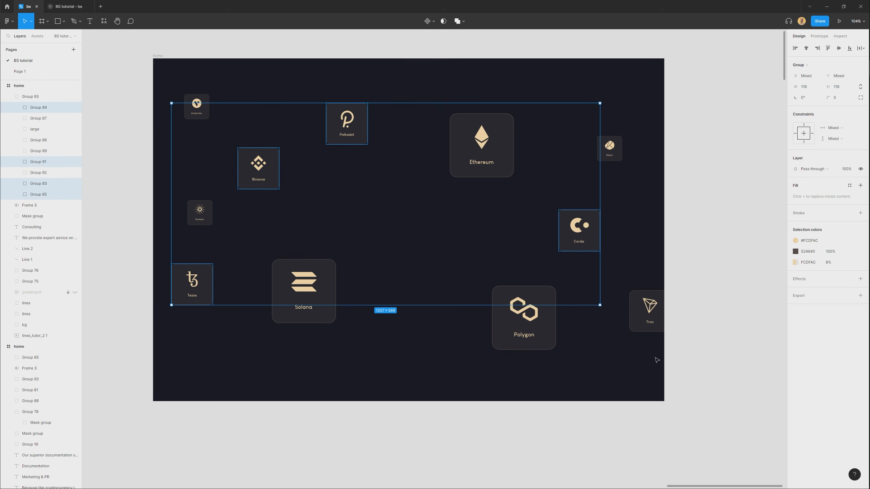
{"action": "left_click", "coordinate": [650, 323], "text": "shift"}
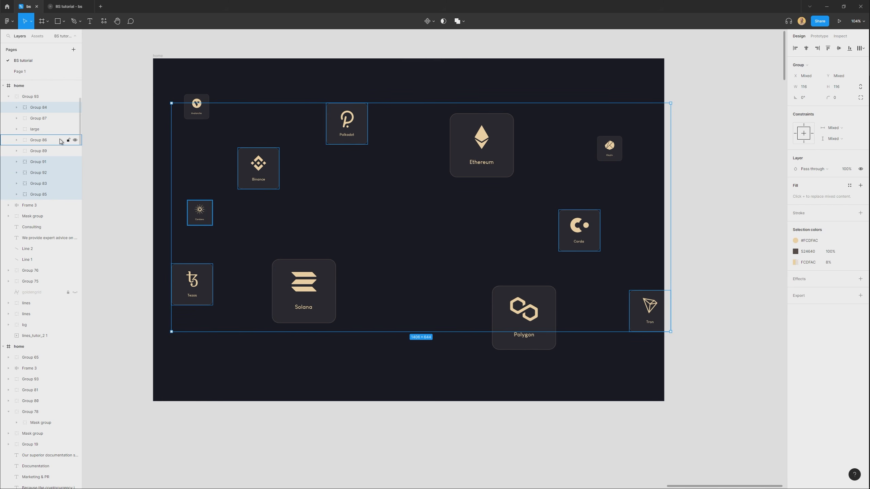
{"action": "key", "text": "ctrl+g"}
{"action": "type", "text": "ml"}
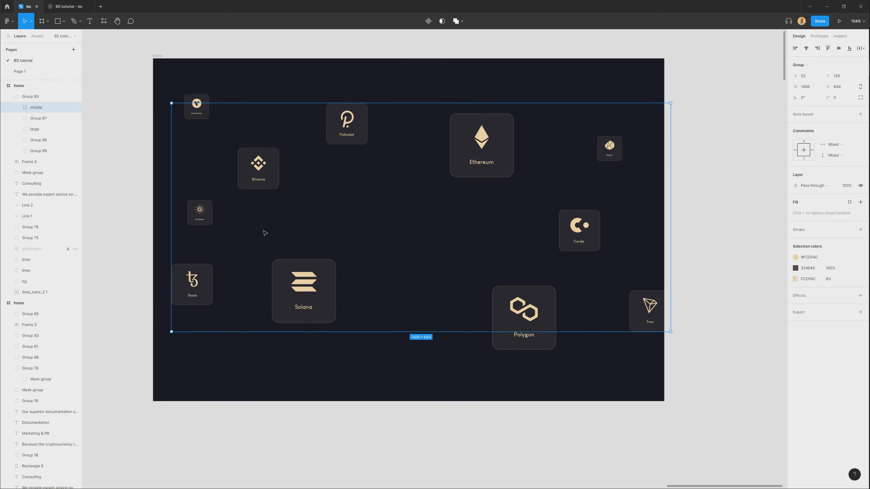
Group the three smallest icon tiles and name the group small.
{"action": "left_click", "coordinate": [202, 216]}
{"action": "left_click", "coordinate": [207, 112], "text": "shift"}
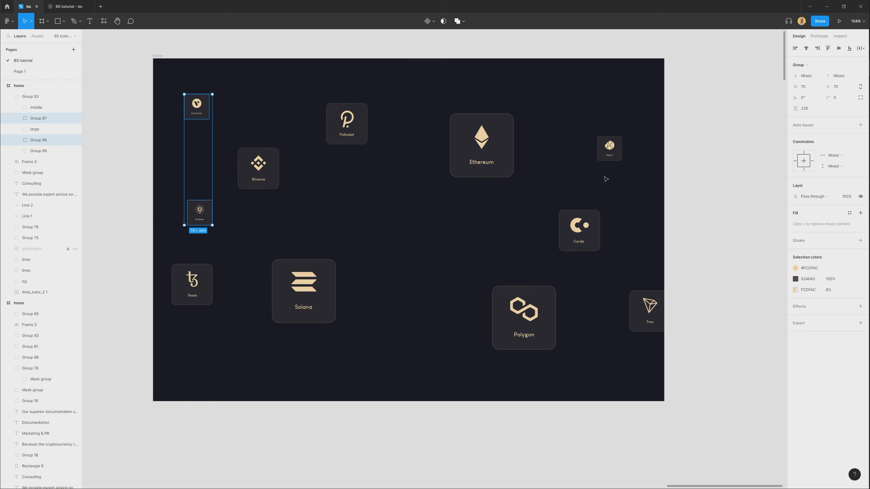
{"action": "left_click", "coordinate": [606, 159], "text": "shift"}
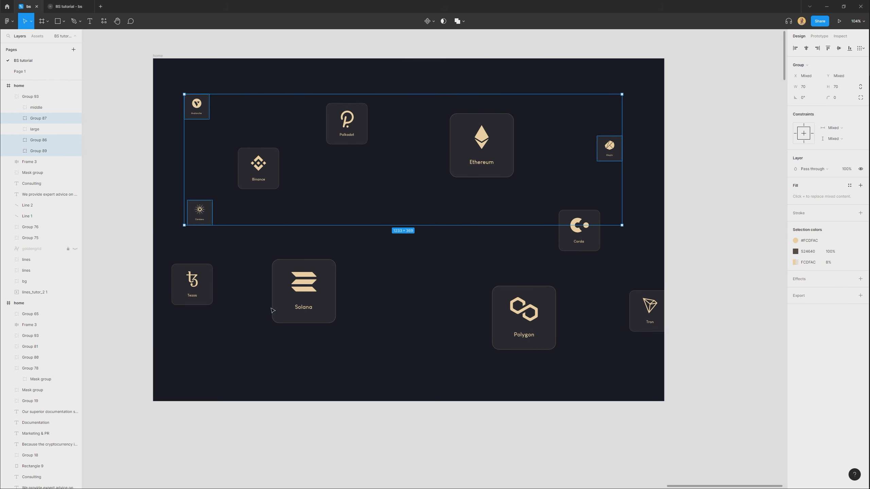
{"action": "key", "text": "ctrl+g"}
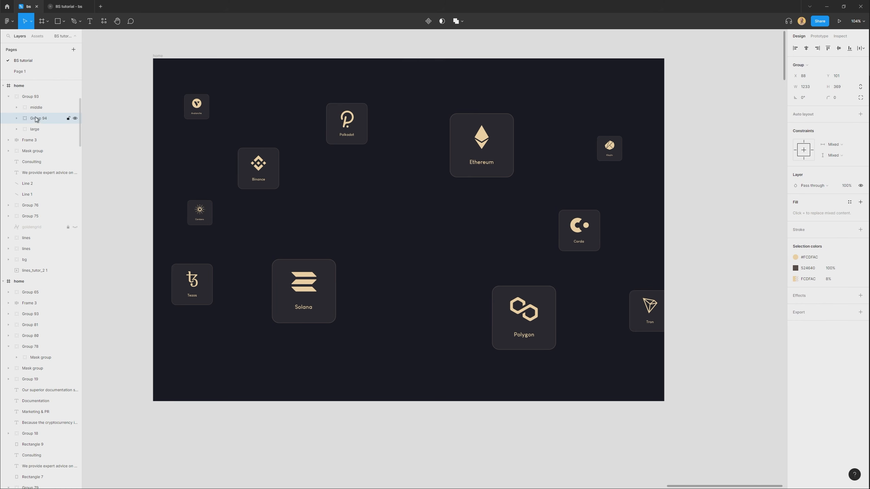
{"action": "type", "text": "small"}
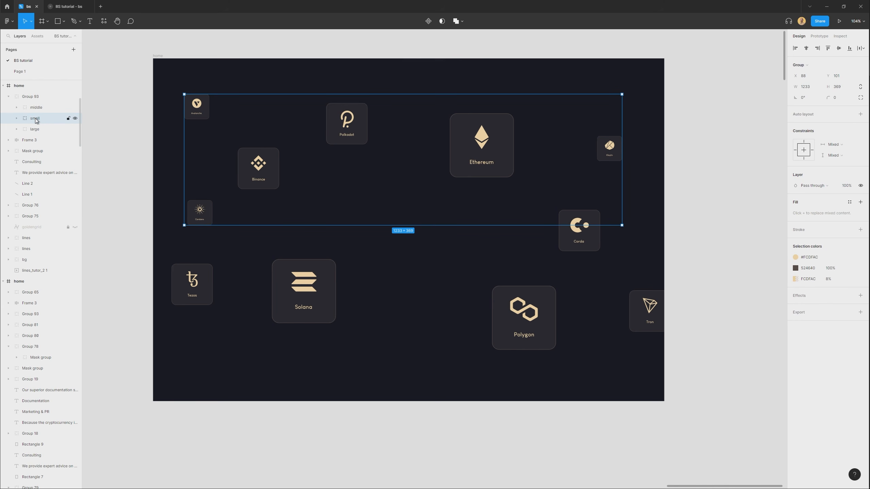
Reorder the tile groups so large is in front, followed by middle and small.
{"action": "left_click", "coordinate": [42, 129]}
{"action": "key", "text": "ctrl+]"}
{"action": "key", "text": "ctrl+]"}
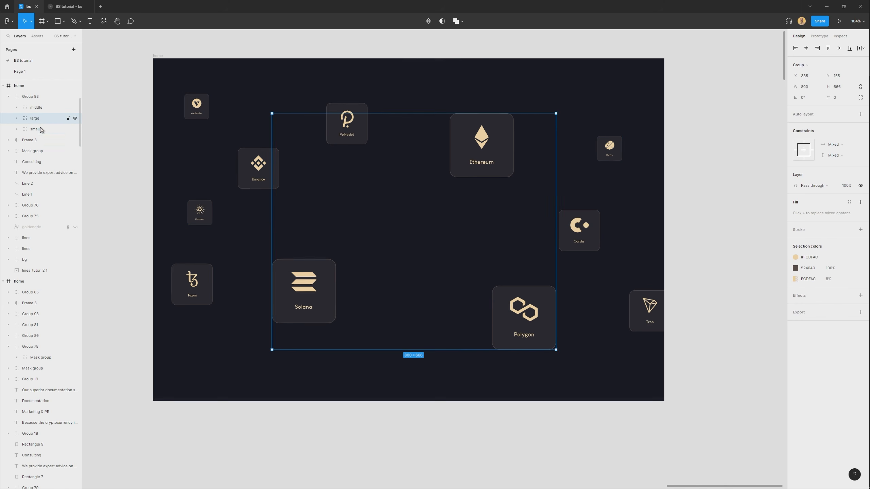
{"action": "left_click", "coordinate": [37, 129]}
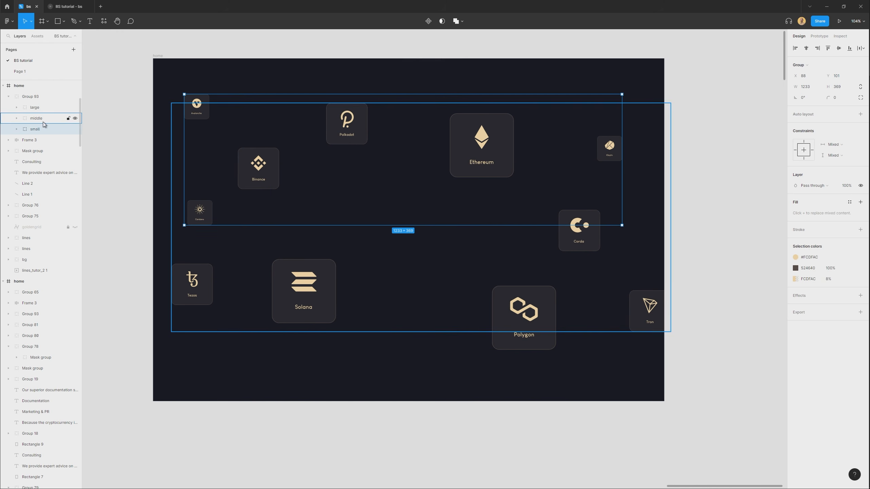
{"action": "left_click", "coordinate": [397, 300]}
Move the whole icon tiles group out of the test frame onto the empty canvas to its right.
{"action": "scroll", "coordinate": [396, 301], "scroll_direction": "down", "scroll_amount": 3}
{"action": "scroll", "coordinate": [359, 239], "scroll_direction": "right", "scroll_amount": 2}
{"action": "left_click", "coordinate": [373, 210]}
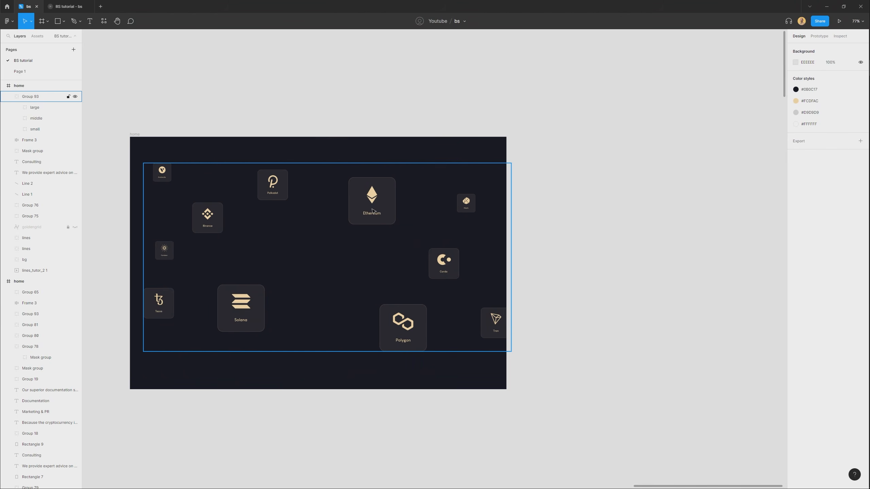
{"action": "left_click_drag", "start_coordinate": [367, 206], "coordinate": [749, 207]}
{"action": "scroll", "coordinate": [557, 153], "scroll_direction": "right", "scroll_amount": 5}
{"action": "scroll", "coordinate": [558, 153], "scroll_direction": "down", "scroll_amount": 1}
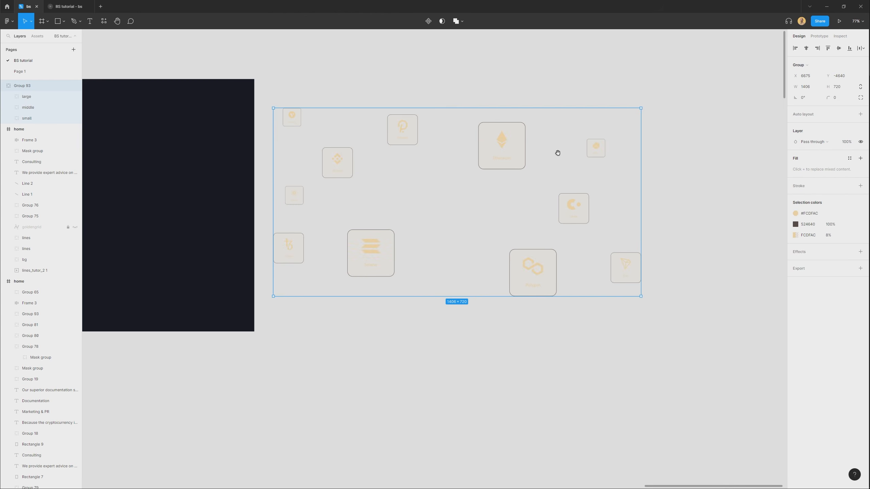
{"action": "left_click_drag", "start_coordinate": [526, 147], "coordinate": [594, 138]}
{"action": "left_click_drag", "start_coordinate": [594, 138], "coordinate": [386, 160]}
{"action": "left_click_drag", "start_coordinate": [364, 176], "coordinate": [431, 170]}
Turn the icon tiles group into a component and add a second variant.
{"action": "key", "text": "ctrl+alt+k"}
{"action": "left_click", "coordinate": [429, 21]}
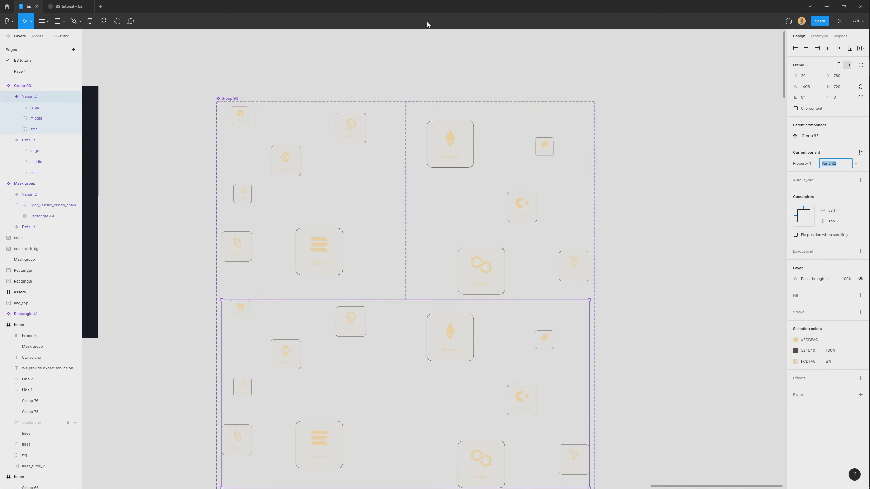
{"action": "scroll", "coordinate": [397, 134], "scroll_direction": "down", "scroll_amount": 1}
Connect the Default variant of the icon tiles component to Variant2, triggered after a delay of 1 ms.
{"action": "left_click", "coordinate": [627, 217]}
{"action": "left_click", "coordinate": [499, 216]}
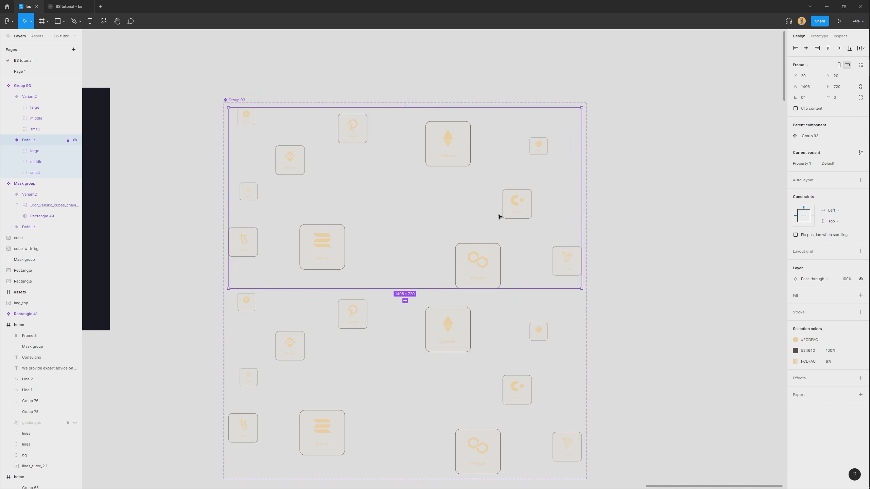
{"action": "left_click", "coordinate": [816, 36]}
{"action": "left_click_drag", "start_coordinate": [581, 199], "coordinate": [507, 391]}
{"action": "scroll", "coordinate": [407, 424], "scroll_direction": "up", "scroll_amount": 3}
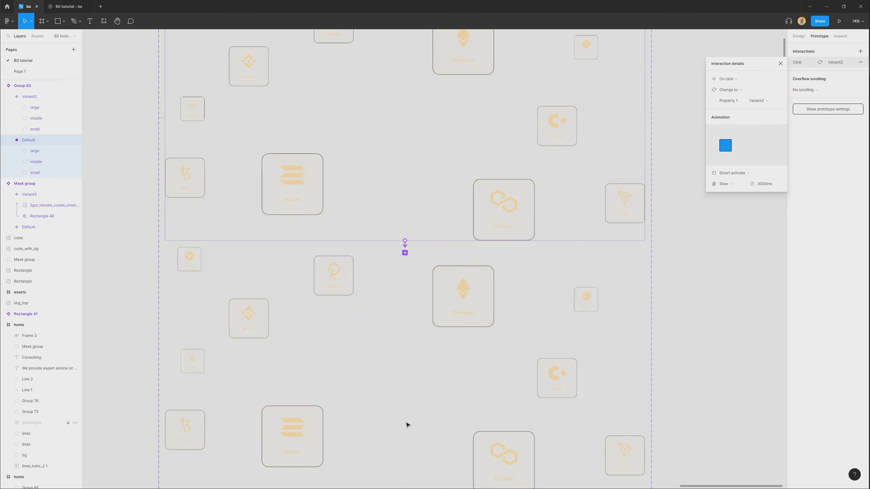
{"action": "scroll", "coordinate": [503, 205], "scroll_direction": "down", "scroll_amount": 2}
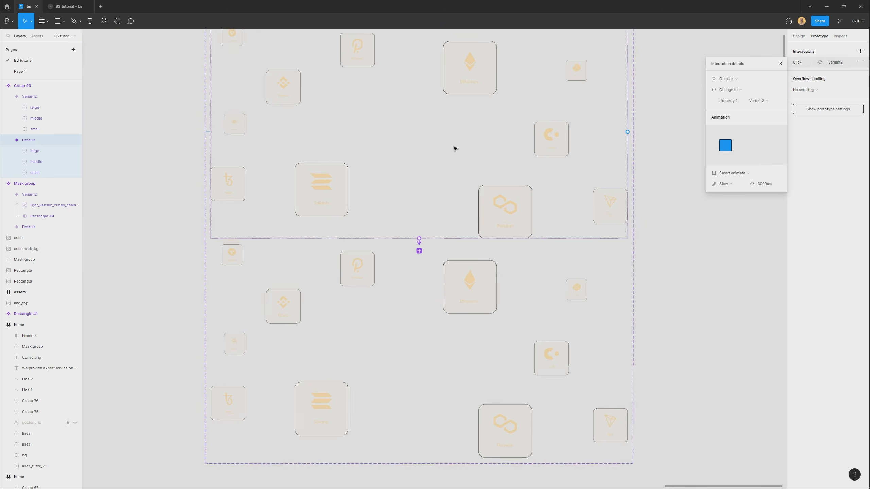
{"action": "left_click", "coordinate": [731, 79]}
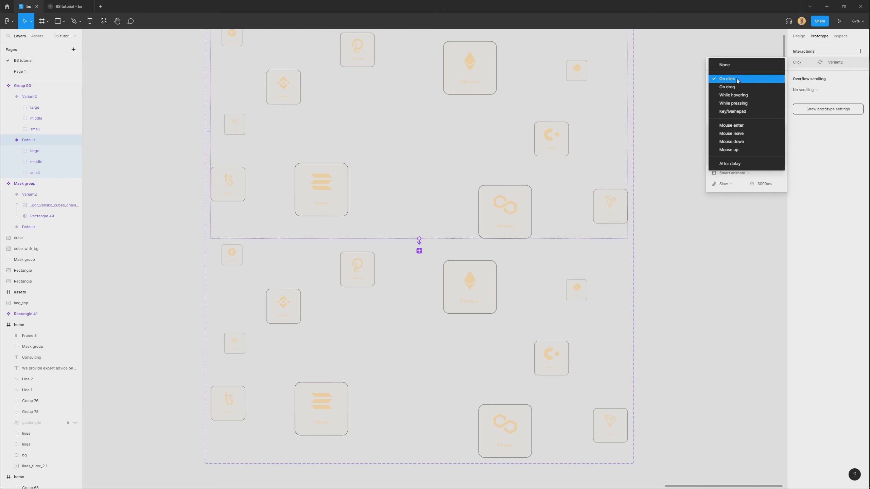
{"action": "left_click", "coordinate": [728, 164]}
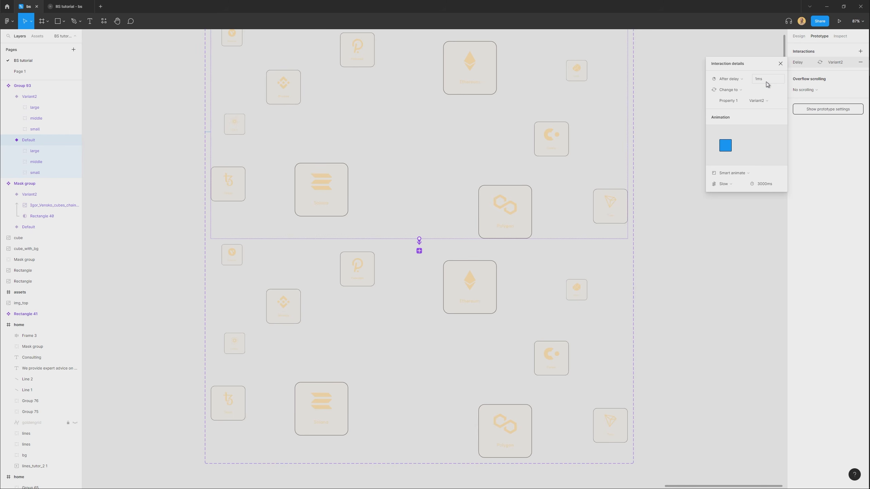
Set the Smart animate transition to Variant2 to Ease in and out with a 600 ms duration.
{"action": "left_click", "coordinate": [736, 174]}
{"action": "left_click", "coordinate": [736, 174]}
{"action": "left_click", "coordinate": [736, 185]}
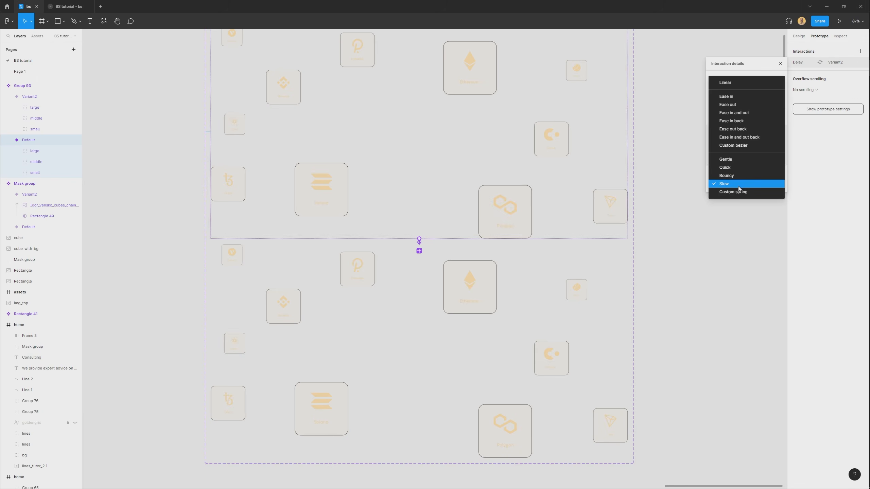
{"action": "left_click", "coordinate": [737, 114]}
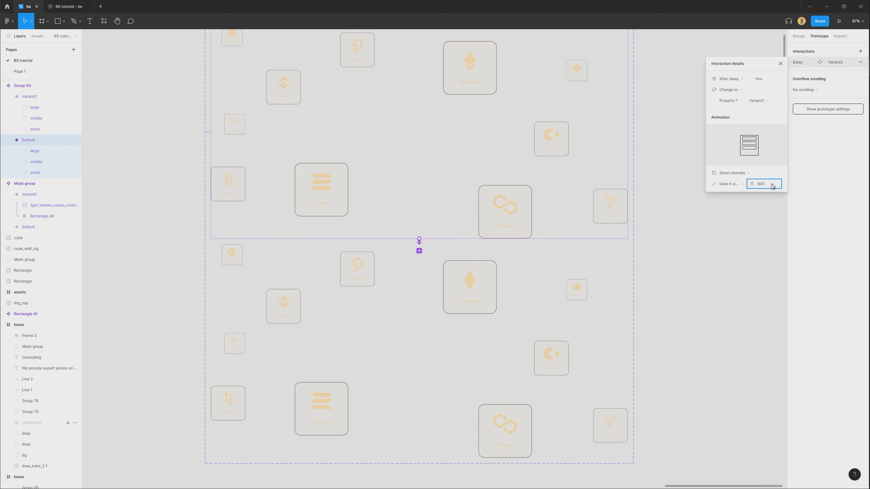
{"action": "left_click", "coordinate": [705, 344]}
In Variant2 of the icon tiles component, shift the large tiles group slightly up and to the right.
{"action": "left_click", "coordinate": [480, 311]}
{"action": "scroll", "coordinate": [478, 307], "scroll_direction": "up", "scroll_amount": 1}
{"action": "scroll", "coordinate": [478, 306], "scroll_direction": "down", "scroll_amount": 1}
{"action": "left_click_drag", "start_coordinate": [414, 173], "coordinate": [397, 202]}
{"action": "left_click_drag", "start_coordinate": [454, 375], "coordinate": [474, 272]}
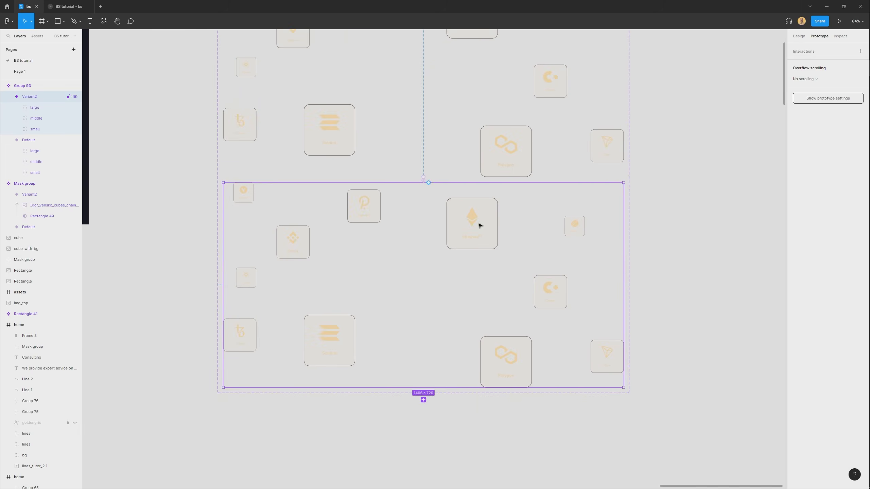
{"action": "left_click", "coordinate": [464, 267]}
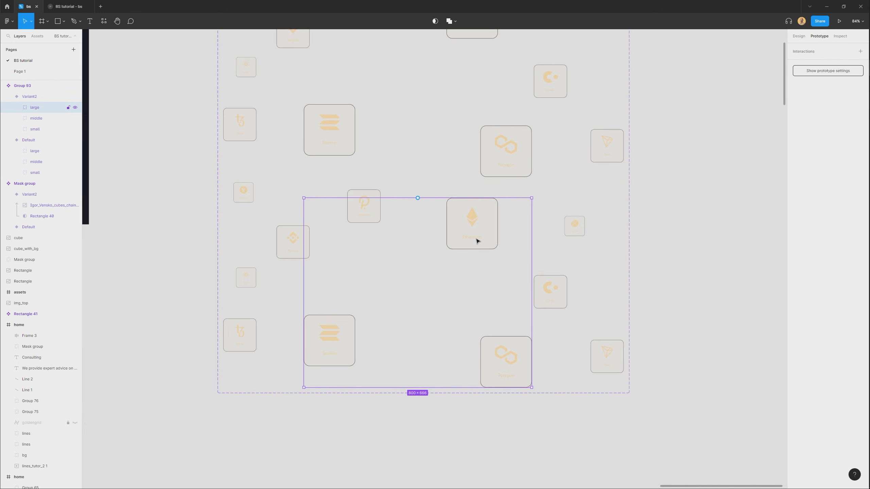
{"action": "key", "text": "shift+0"}
{"action": "left_click_drag", "start_coordinate": [485, 214], "coordinate": [492, 207]}
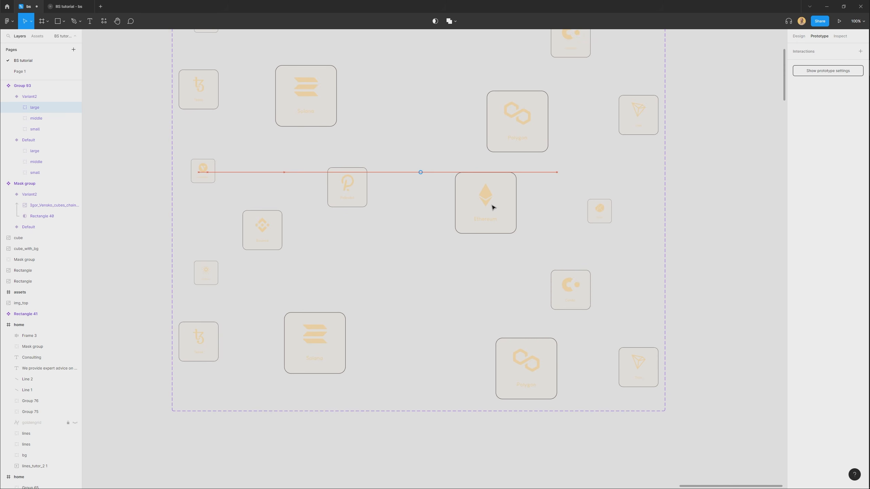
In Variant2, shift the middle tiles group up and right, and the small tiles group farther in the same direction.
{"action": "left_click", "coordinate": [258, 229]}
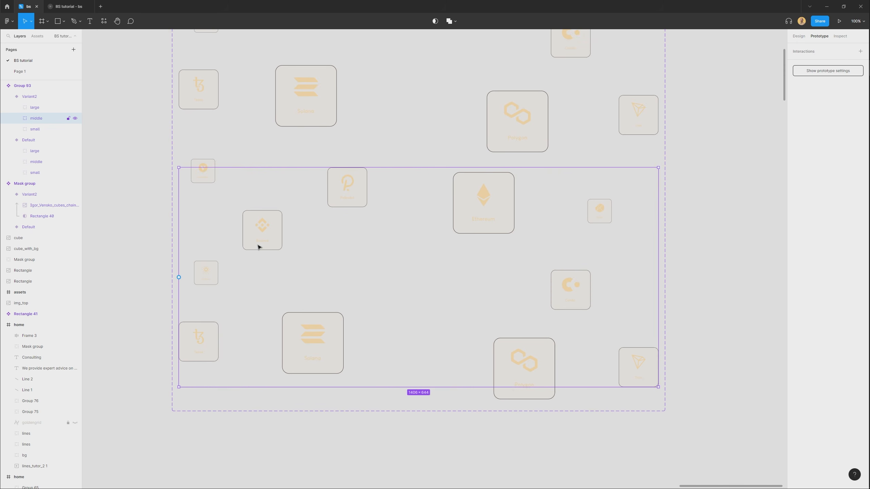
{"action": "left_click_drag", "start_coordinate": [260, 244], "coordinate": [273, 236]}
{"action": "left_click", "coordinate": [203, 274]}
{"action": "left_click_drag", "start_coordinate": [204, 278], "coordinate": [229, 268]}
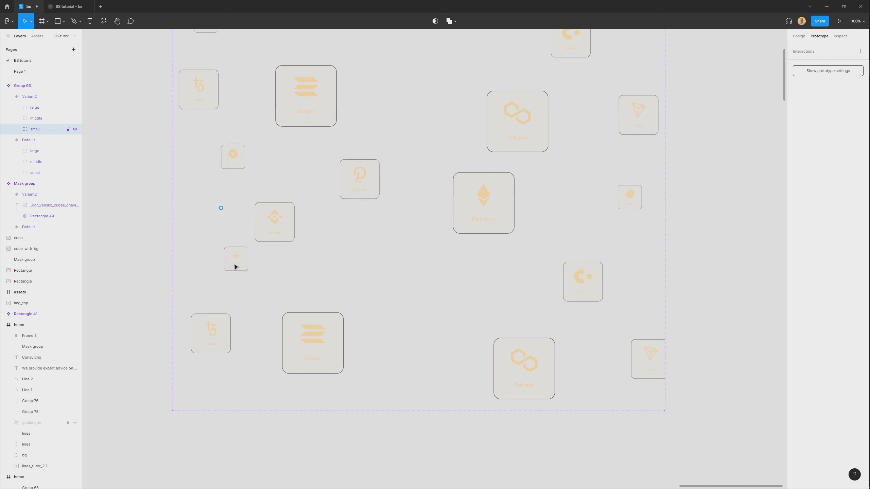
Connect Variant2 of the icon tiles component back to Default, triggered after a delay of 1 ms.
{"action": "left_click", "coordinate": [125, 256]}
{"action": "scroll", "coordinate": [124, 257], "scroll_direction": "down", "scroll_amount": 2}
{"action": "left_click_drag", "start_coordinate": [124, 256], "coordinate": [322, 288]}
{"action": "scroll", "coordinate": [309, 294], "scroll_direction": "down", "scroll_amount": 3}
{"action": "scroll", "coordinate": [514, 308], "scroll_direction": "up", "scroll_amount": 3}
{"action": "double_click", "coordinate": [515, 308]}
{"action": "left_click_drag", "start_coordinate": [623, 280], "coordinate": [582, 365]}
{"action": "scroll", "coordinate": [535, 284], "scroll_direction": "up", "scroll_amount": 1}
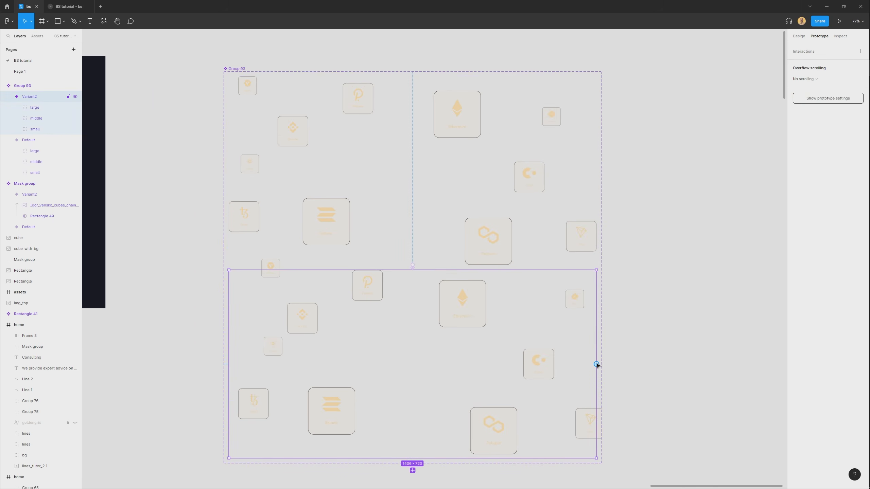
{"action": "left_click_drag", "start_coordinate": [639, 163], "coordinate": [515, 190]}
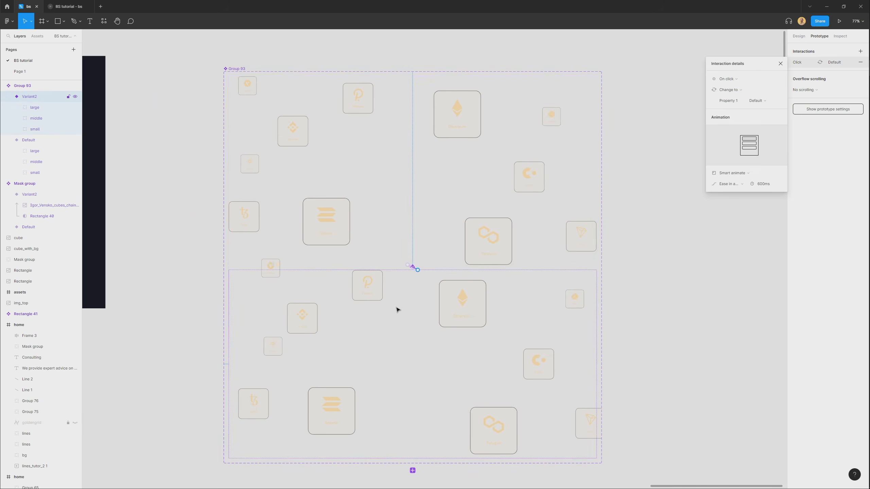
{"action": "scroll", "coordinate": [420, 275], "scroll_direction": "up", "scroll_amount": 5}
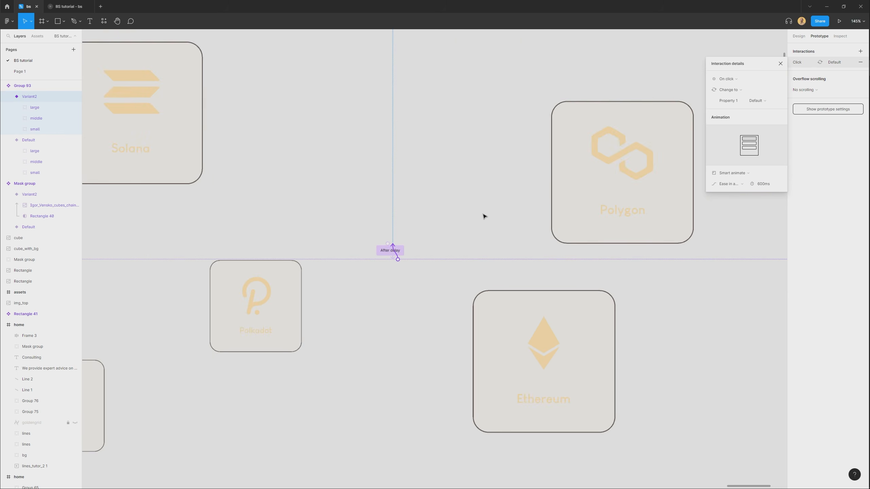
{"action": "left_click", "coordinate": [744, 78]}
{"action": "left_click", "coordinate": [732, 163]}
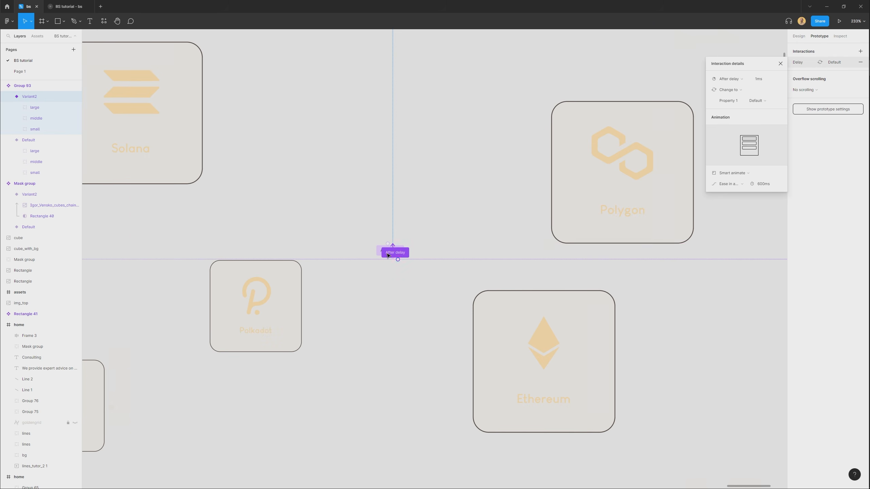
Place a copy of the icon tiles component's Default variant in the test frame and play the test flow.
{"action": "scroll", "coordinate": [388, 255], "scroll_direction": "down", "scroll_amount": 9}
{"action": "left_click", "coordinate": [216, 327]}
{"action": "left_click_drag", "start_coordinate": [215, 326], "coordinate": [357, 336]}
{"action": "scroll", "coordinate": [369, 234], "scroll_direction": "up", "scroll_amount": 2}
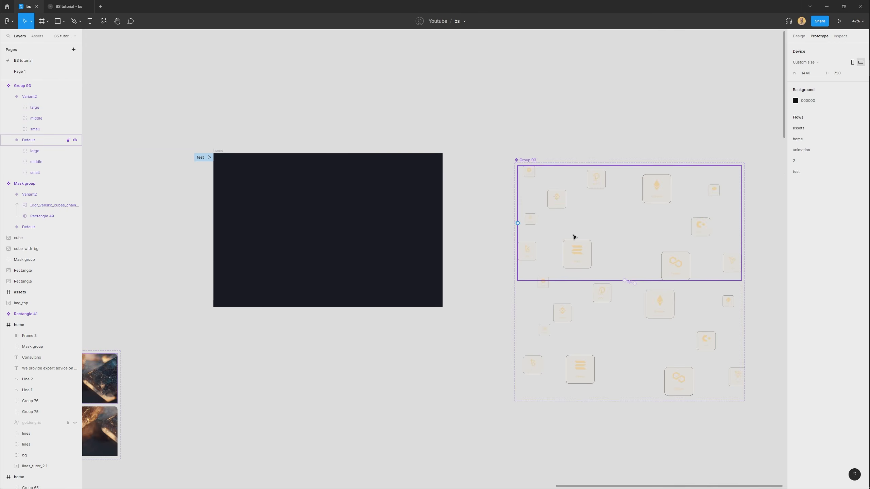
{"action": "left_click_drag", "start_coordinate": [645, 228], "coordinate": [396, 247]}
{"action": "scroll", "coordinate": [306, 240], "scroll_direction": "up", "scroll_amount": 3}
{"action": "left_click", "coordinate": [75, 5]}
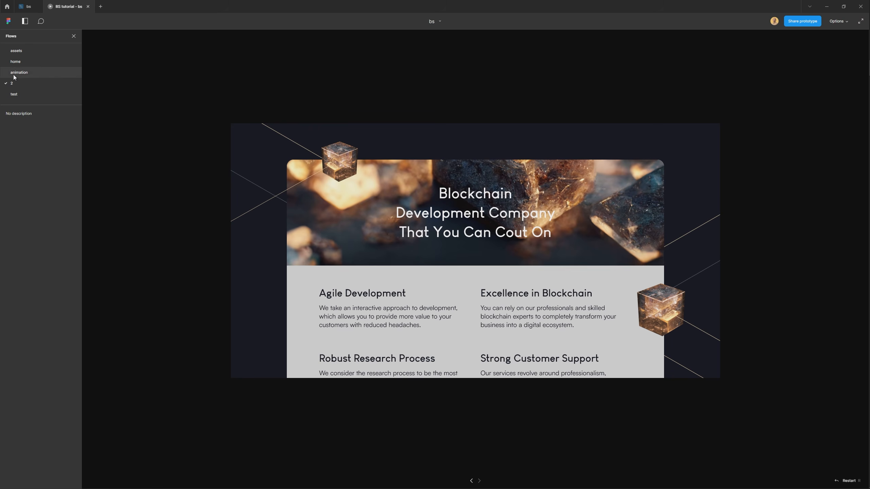
{"action": "left_click", "coordinate": [21, 96]}
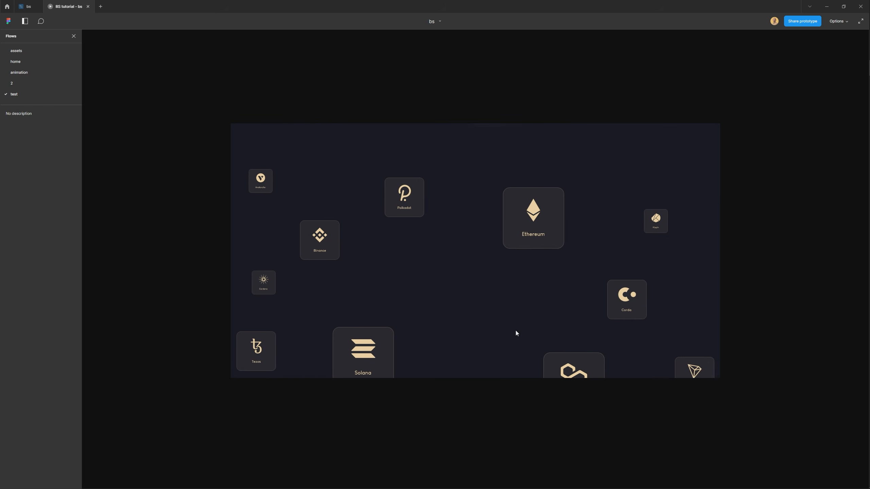
Move the icon tiles instance slightly up within the test frame and check it in the prototype preview.
{"action": "left_click", "coordinate": [26, 5]}
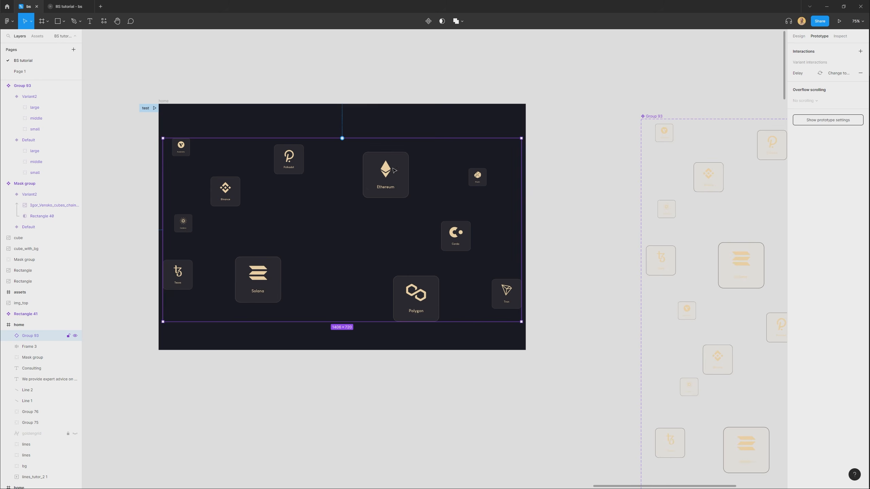
{"action": "left_click_drag", "start_coordinate": [394, 170], "coordinate": [395, 152]}
{"action": "left_click", "coordinate": [78, 10]}
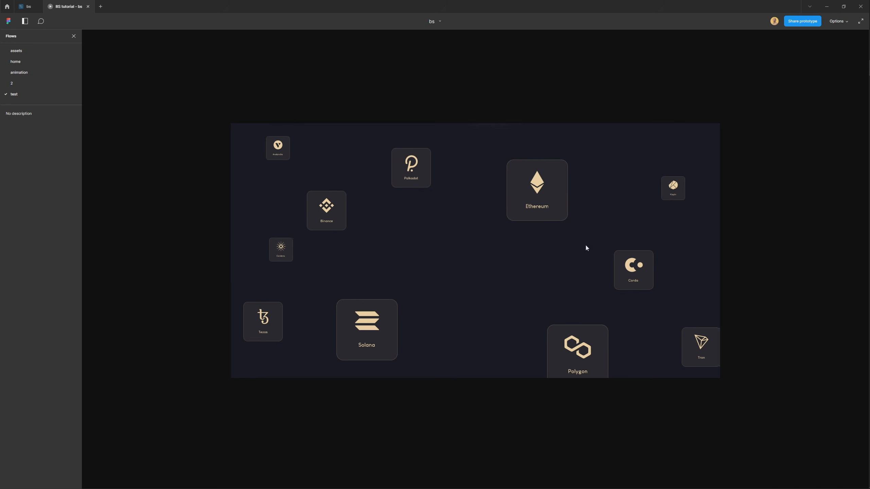
Set the Smart animate duration of both icon tiles transitions to 2000 ms and replay the test flow.
{"action": "left_click", "coordinate": [29, 6]}
{"action": "scroll", "coordinate": [480, 243], "scroll_direction": "down", "scroll_amount": 3}
{"action": "left_click_drag", "start_coordinate": [572, 312], "coordinate": [439, 310]}
{"action": "left_click", "coordinate": [548, 317]}
{"action": "scroll", "coordinate": [476, 302], "scroll_direction": "up", "scroll_amount": 3}
{"action": "left_click", "coordinate": [567, 255]}
{"action": "double_click", "coordinate": [485, 282]}
{"action": "scroll", "coordinate": [486, 281], "scroll_direction": "up", "scroll_amount": 3}
{"action": "left_click_drag", "start_coordinate": [582, 252], "coordinate": [575, 260]}
{"action": "scroll", "coordinate": [574, 256], "scroll_direction": "down", "scroll_amount": 1}
{"action": "left_click", "coordinate": [422, 187]}
{"action": "left_click", "coordinate": [438, 237], "text": "shift"}
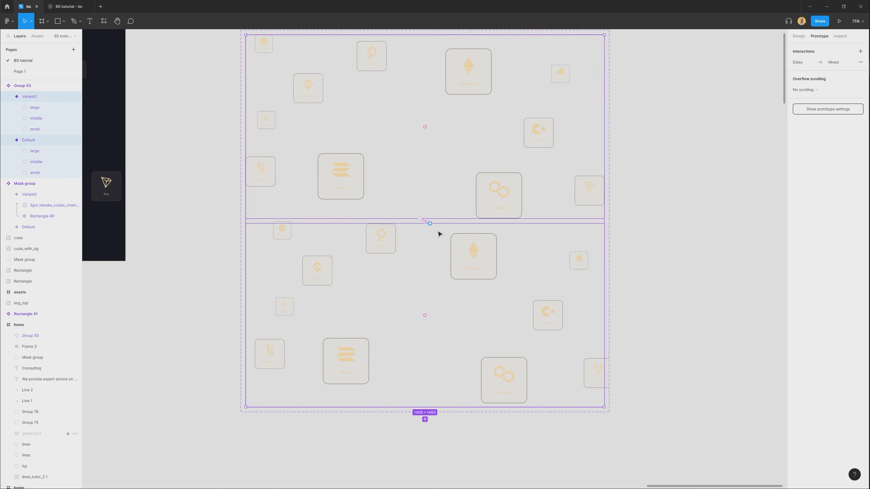
{"action": "scroll", "coordinate": [426, 225], "scroll_direction": "up", "scroll_amount": 5}
{"action": "left_click", "coordinate": [409, 227]}
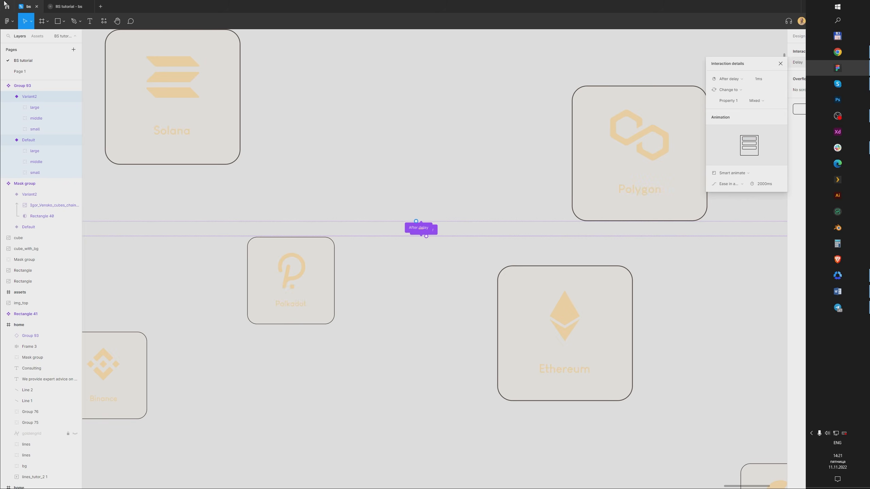
{"action": "left_click", "coordinate": [68, 5]}
{"action": "left_click", "coordinate": [25, 95]}
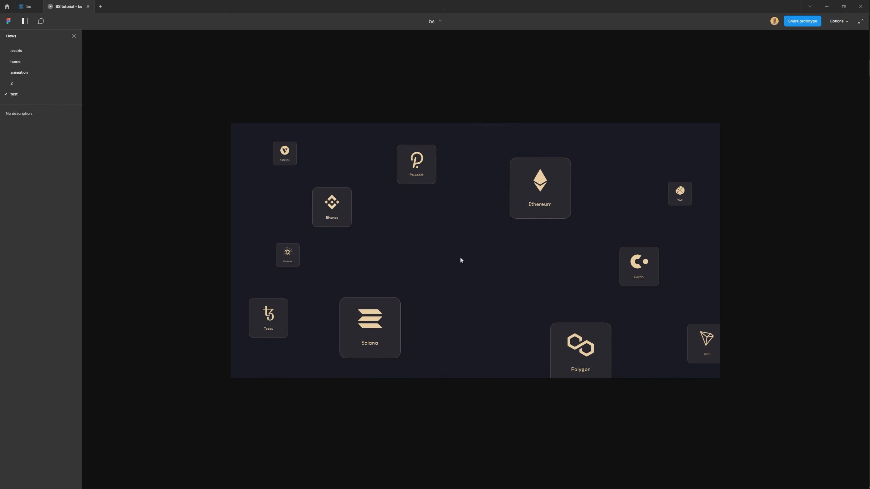
Move the small tiles group in Variant2 a little farther up and to the right.
{"action": "left_click", "coordinate": [29, 9]}
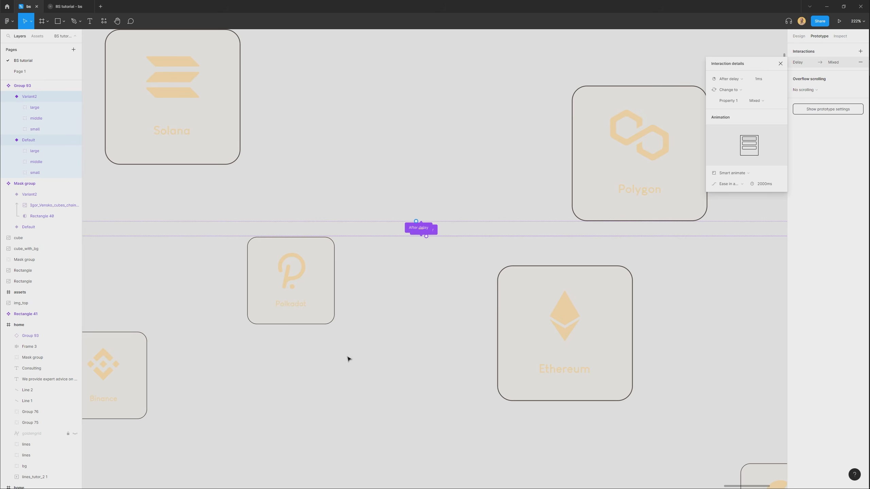
{"action": "scroll", "coordinate": [299, 200], "scroll_direction": "down", "scroll_amount": 5}
{"action": "left_click_drag", "start_coordinate": [237, 244], "coordinate": [239, 245]}
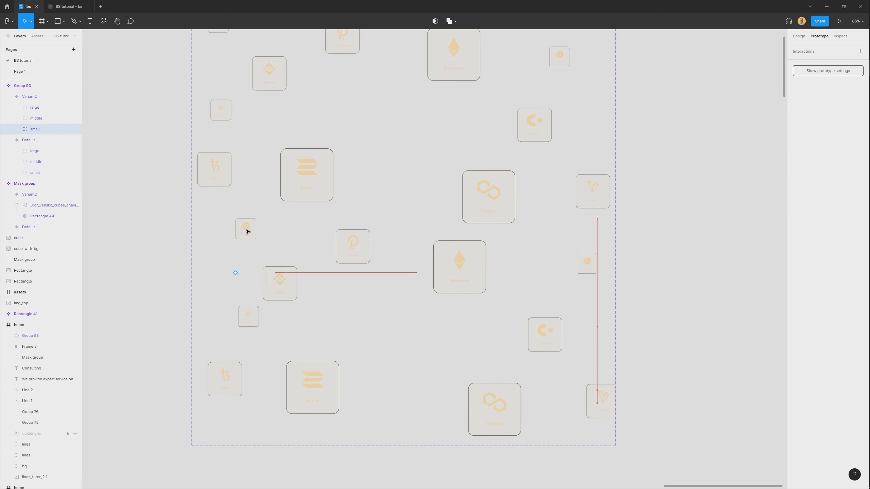
Set the Smart animate duration of both icon tiles transitions to 1000 ms and preview the test flow.
{"action": "left_click", "coordinate": [314, 185]}
{"action": "left_click", "coordinate": [426, 264], "text": "shift"}
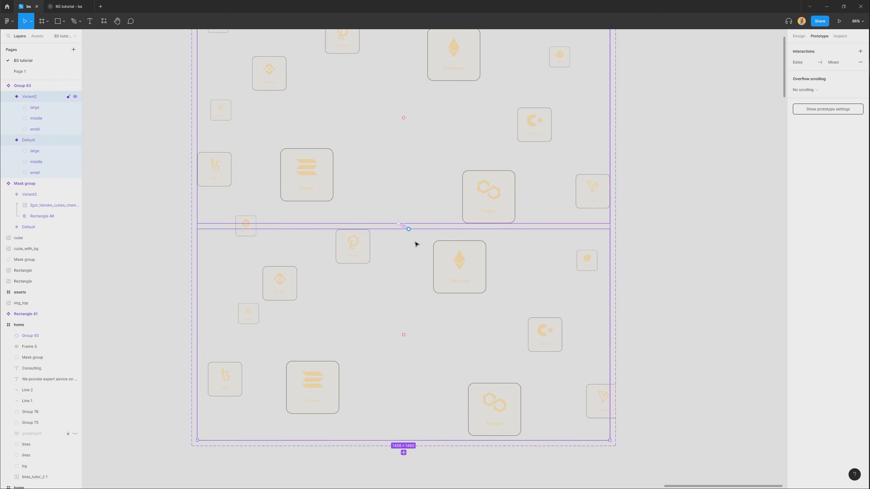
{"action": "left_click", "coordinate": [399, 226]}
{"action": "scroll", "coordinate": [402, 229], "scroll_direction": "up", "scroll_amount": 5}
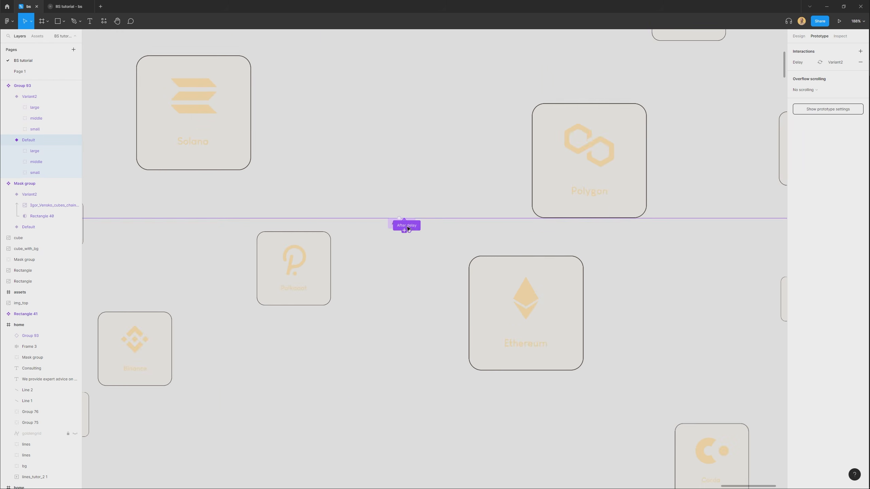
{"action": "left_click", "coordinate": [389, 223]}
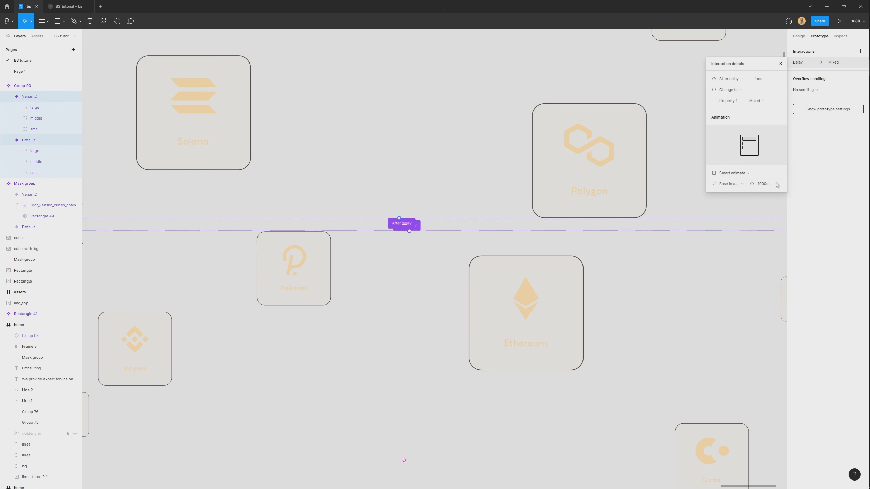
{"action": "left_click", "coordinate": [63, 6]}
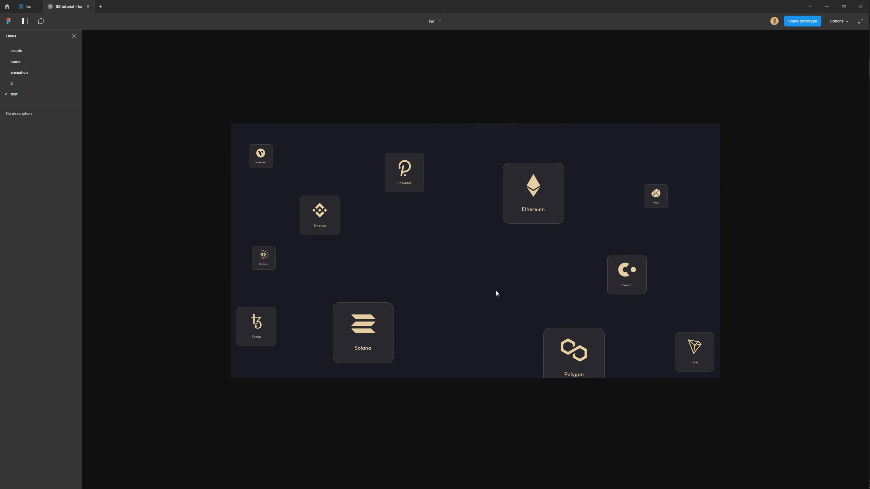
Set the delay of the transition from Variant2 back to Default to 800 ms and preview the test flow.
{"action": "left_click", "coordinate": [34, 8]}
{"action": "scroll", "coordinate": [492, 257], "scroll_direction": "down", "scroll_amount": 3}
{"action": "scroll", "coordinate": [493, 270], "scroll_direction": "down", "scroll_amount": 5}
{"action": "left_click", "coordinate": [728, 333]}
{"action": "left_click", "coordinate": [552, 323]}
{"action": "left_click_drag", "start_coordinate": [563, 313], "coordinate": [525, 311]}
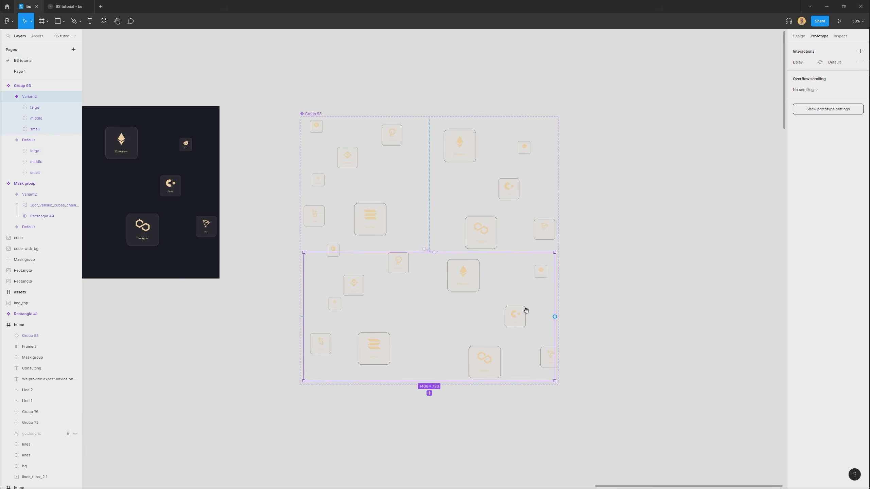
{"action": "scroll", "coordinate": [438, 272], "scroll_direction": "up", "scroll_amount": 5}
{"action": "scroll", "coordinate": [411, 218], "scroll_direction": "up", "scroll_amount": 6}
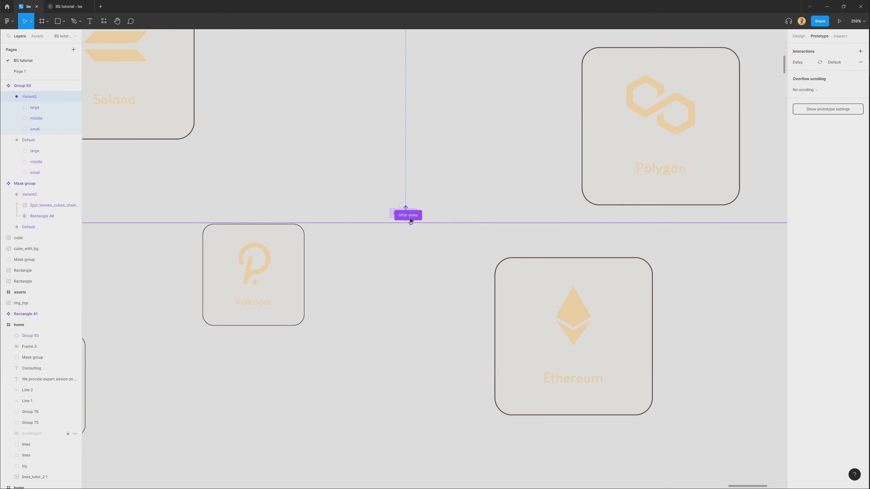
{"action": "left_click", "coordinate": [408, 215]}
{"action": "scroll", "coordinate": [443, 255], "scroll_direction": "down", "scroll_amount": 4}
{"action": "scroll", "coordinate": [530, 283], "scroll_direction": "down", "scroll_amount": 1}
{"action": "left_click_drag", "start_coordinate": [530, 285], "coordinate": [481, 281]}
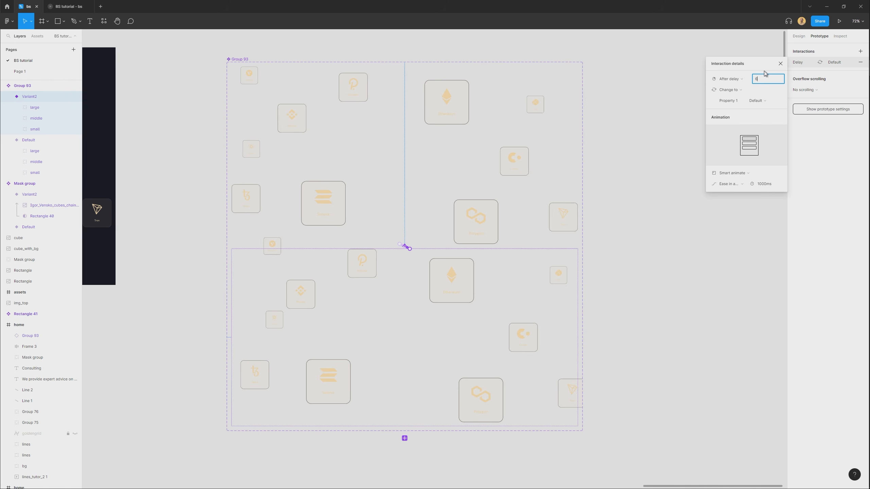
{"action": "left_click", "coordinate": [62, 12]}
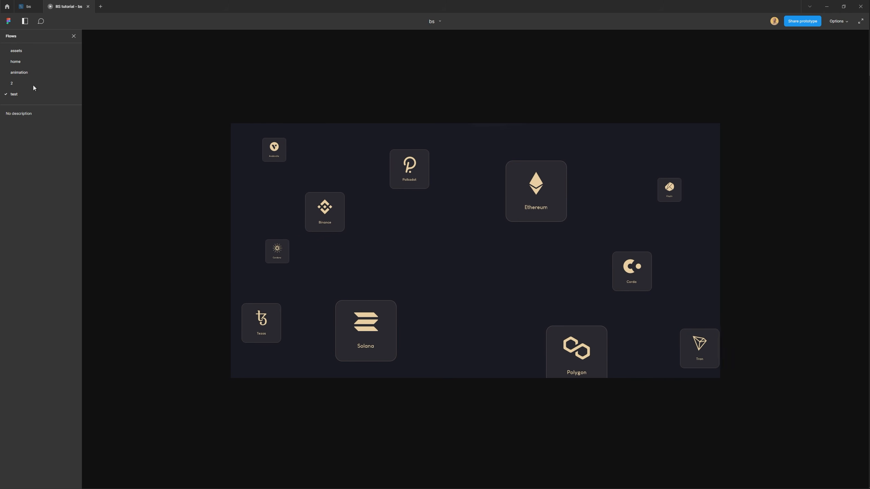
In Variant2, nudge the large tiles group and the middle tiles group slightly farther up and right.
{"action": "left_click", "coordinate": [26, 7]}
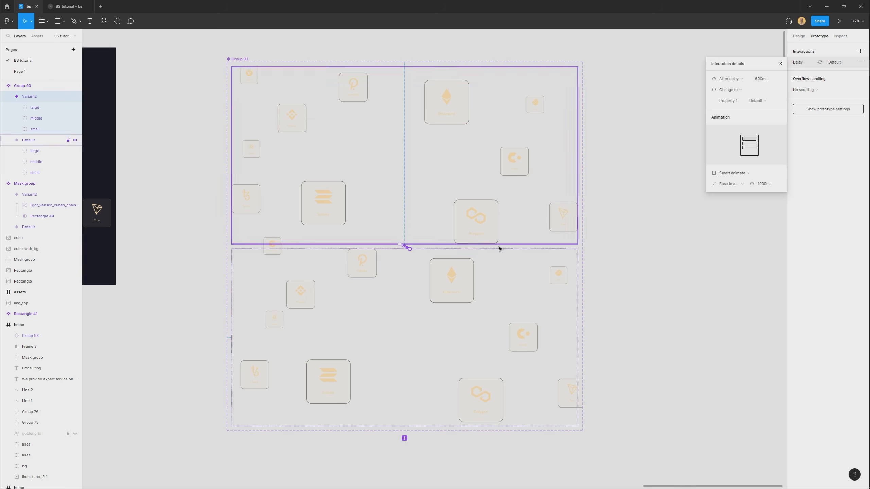
{"action": "left_click", "coordinate": [459, 290]}
{"action": "left_click_drag", "start_coordinate": [461, 288], "coordinate": [465, 284]}
{"action": "left_click", "coordinate": [524, 344]}
{"action": "left_click_drag", "start_coordinate": [526, 343], "coordinate": [529, 339]}
{"action": "scroll", "coordinate": [381, 325], "scroll_direction": "up", "scroll_amount": 3}
{"action": "left_click_drag", "start_coordinate": [382, 337], "coordinate": [397, 314]}
Replay the test flow to check how the large and middle tiles float.
{"action": "left_click", "coordinate": [64, 6]}
{"action": "left_click", "coordinate": [24, 87]}
{"action": "left_click", "coordinate": [24, 95]}
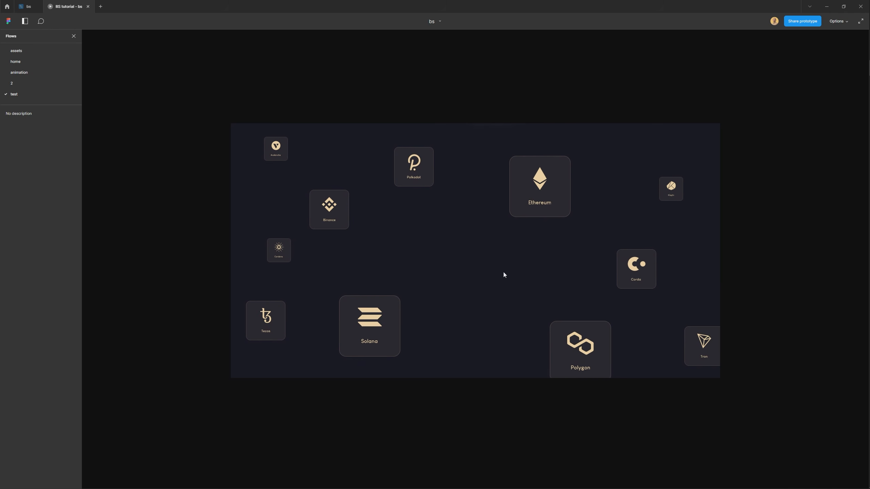
Nudge the small tiles group in Variant2 slightly down and left, and check the motion in the prototype preview.
{"action": "left_click", "coordinate": [27, 6]}
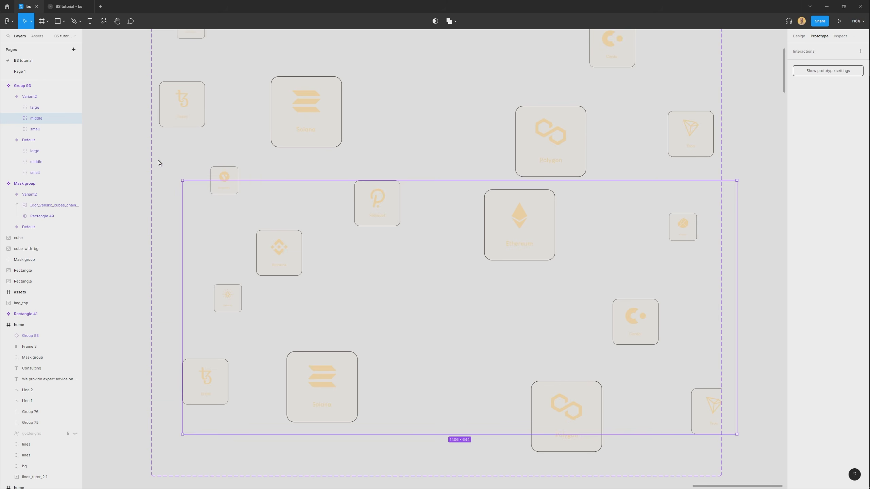
{"action": "left_click_drag", "start_coordinate": [229, 294], "coordinate": [229, 299]}
{"action": "key", "text": "ctrl+z"}
{"action": "left_click", "coordinate": [231, 294]}
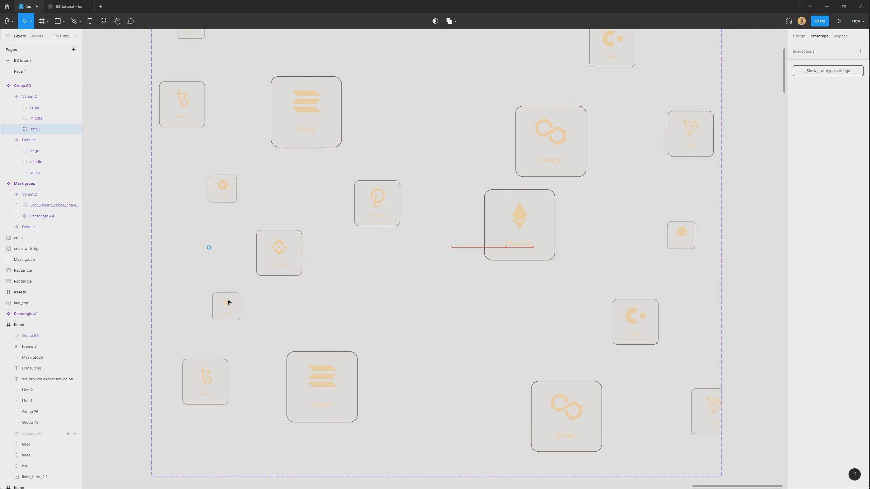
{"action": "left_click", "coordinate": [67, 5]}
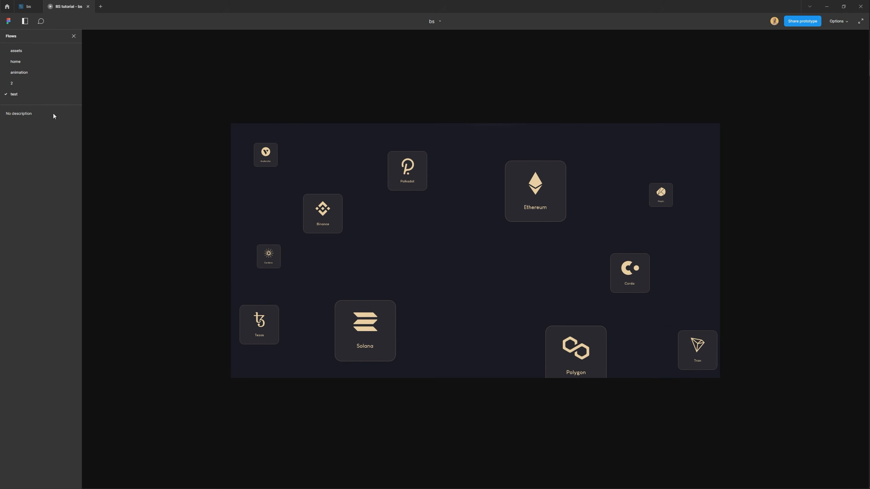
Move the small tiles group in Variant2 back up and to the right, and preview the test flow.
{"action": "left_click", "coordinate": [33, 8]}
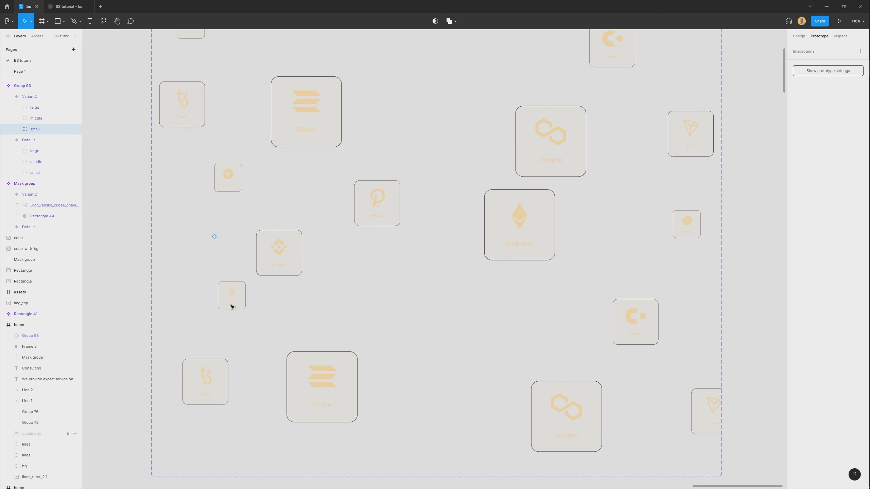
{"action": "left_click", "coordinate": [72, 4]}
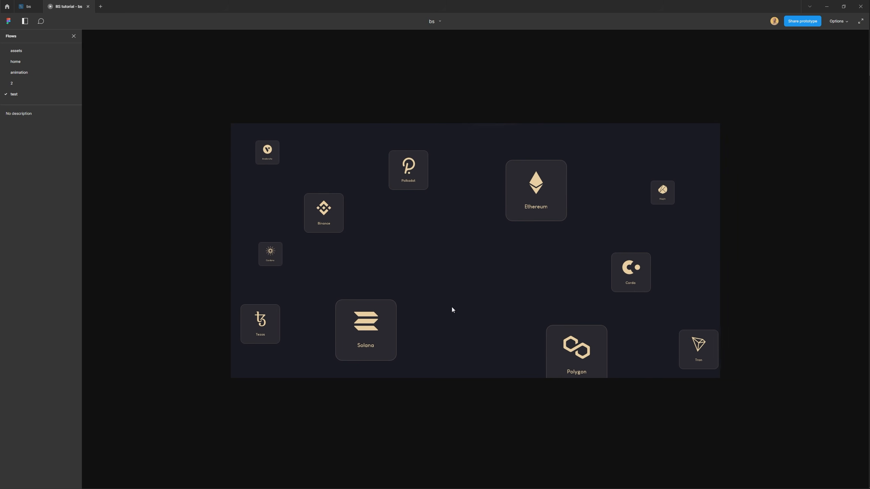
Check the Default variant's After delay interaction to Variant2, and replay the test flow.
{"action": "left_click", "coordinate": [26, 7]}
{"action": "left_click", "coordinate": [435, 163]}
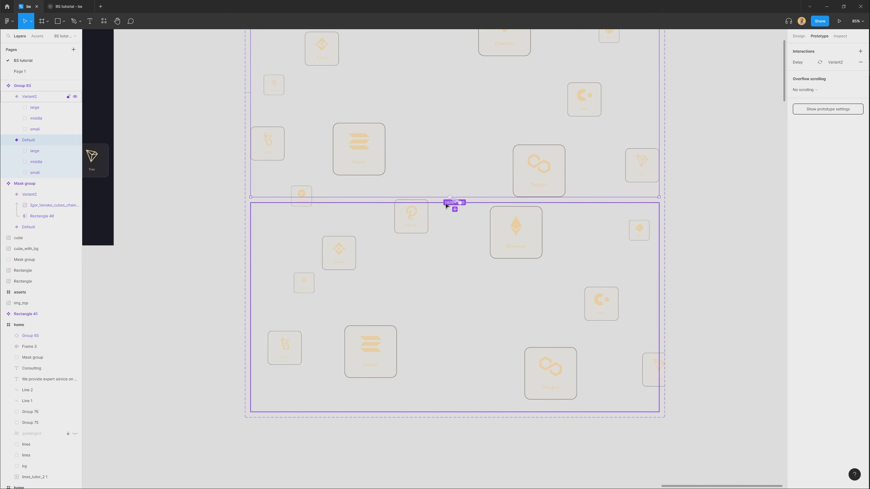
{"action": "scroll", "coordinate": [450, 199], "scroll_direction": "up", "scroll_amount": 5}
{"action": "left_click", "coordinate": [459, 198]}
{"action": "left_click", "coordinate": [462, 200]}
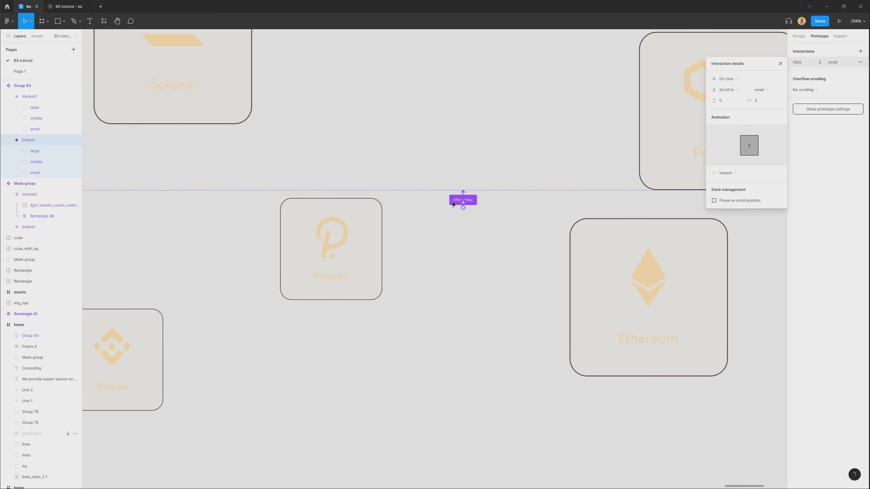
{"action": "left_click", "coordinate": [428, 205]}
{"action": "left_click", "coordinate": [451, 199]}
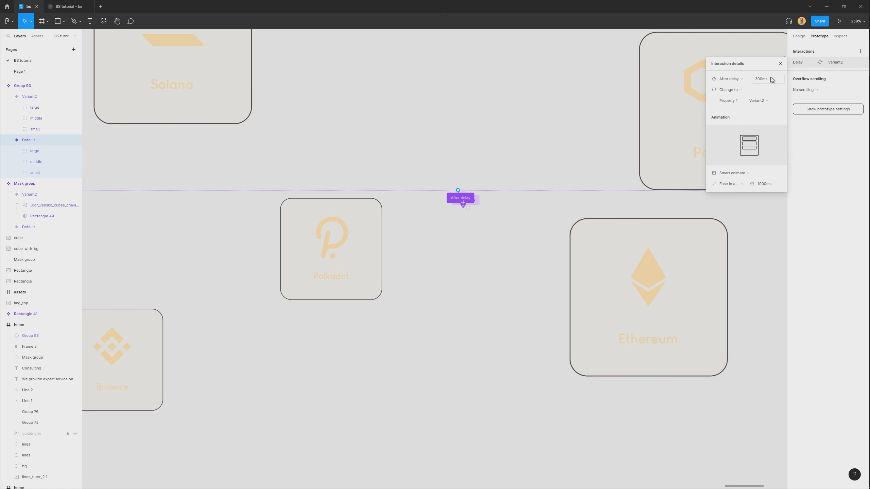
{"action": "left_click", "coordinate": [79, 6]}
{"action": "left_click", "coordinate": [38, 84]}
{"action": "left_click", "coordinate": [30, 93]}
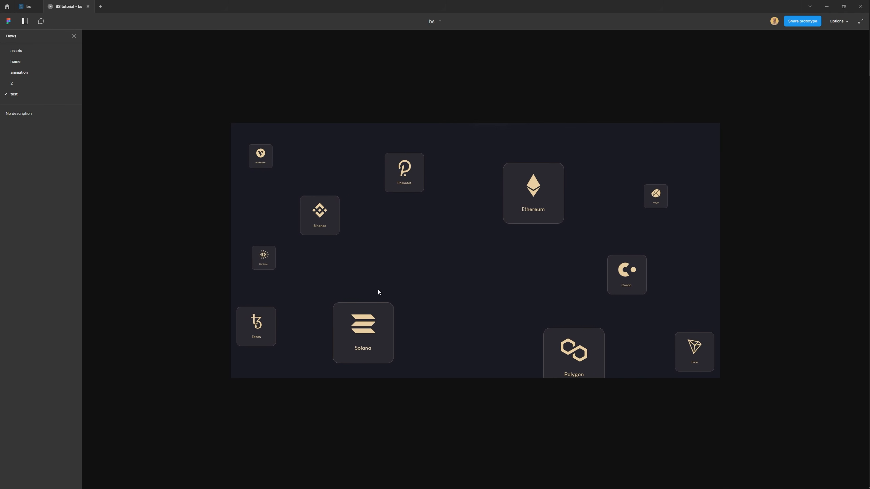
Place an instance of the floating tiles component in the last home frame, over the Our Blockchain Framework Expertise section.
{"action": "left_click", "coordinate": [28, 7]}
{"action": "scroll", "coordinate": [398, 255], "scroll_direction": "down", "scroll_amount": 8}
{"action": "left_click", "coordinate": [618, 349]}
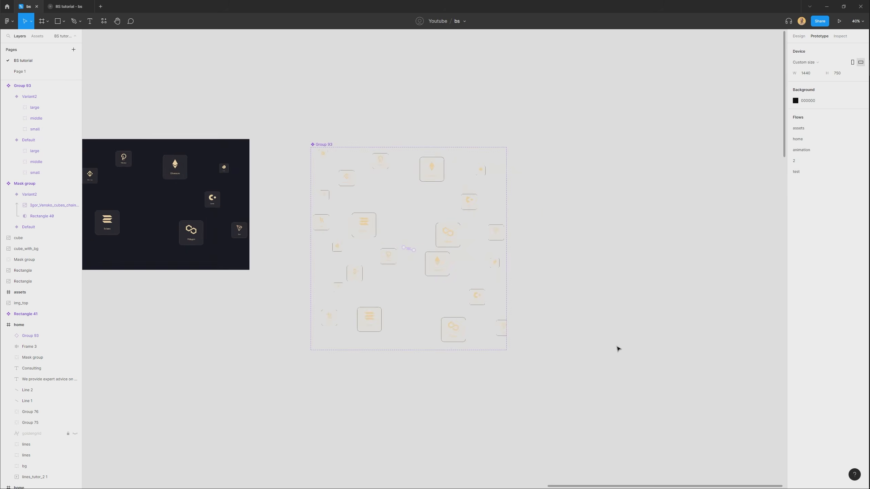
{"action": "left_click_drag", "start_coordinate": [241, 376], "coordinate": [409, 294]}
{"action": "scroll", "coordinate": [409, 294], "scroll_direction": "down", "scroll_amount": 5}
{"action": "left_click_drag", "start_coordinate": [430, 357], "coordinate": [478, 292]}
{"action": "left_click_drag", "start_coordinate": [551, 147], "coordinate": [402, 442]}
{"action": "scroll", "coordinate": [399, 444], "scroll_direction": "up", "scroll_amount": 9}
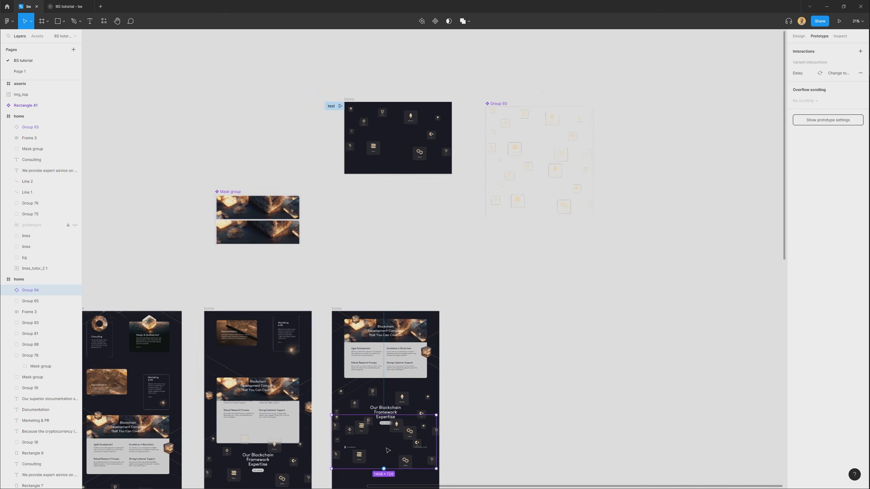
Delete the old static tiles group in the last home frame and position the animated instance around the Our Blockchain Framework Expertise heading.
{"action": "left_click_drag", "start_coordinate": [380, 405], "coordinate": [429, 259]}
{"action": "left_click_drag", "start_coordinate": [511, 254], "coordinate": [523, 281]}
{"action": "left_click", "coordinate": [532, 98]}
{"action": "key", "text": "Delete"}
{"action": "left_click_drag", "start_coordinate": [531, 374], "coordinate": [533, 242]}
{"action": "left_click_drag", "start_coordinate": [530, 208], "coordinate": [505, 269]}
{"action": "scroll", "coordinate": [505, 270], "scroll_direction": "down", "scroll_amount": 2}
{"action": "left_click_drag", "start_coordinate": [461, 389], "coordinate": [441, 244]}
{"action": "scroll", "coordinate": [443, 245], "scroll_direction": "down", "scroll_amount": 3}
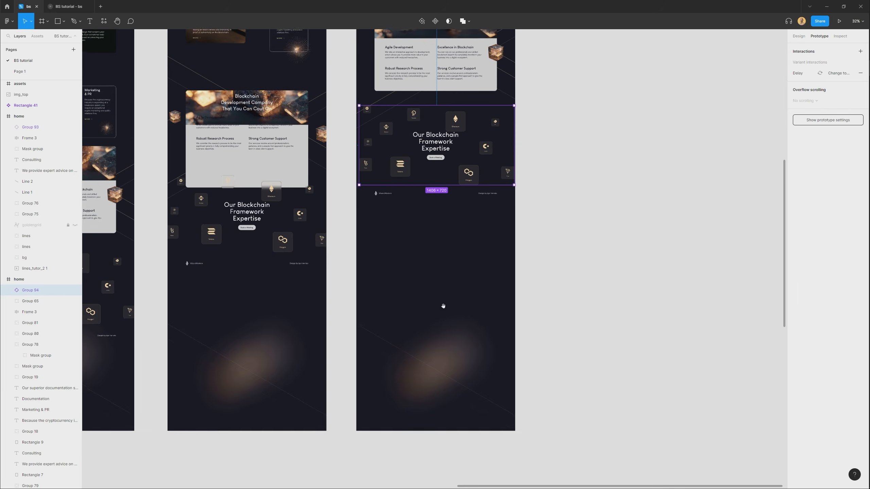
Unlock the lines over the bottom glow in the last home frame and group them with the glow as bg_logo.
{"action": "scroll", "coordinate": [443, 307], "scroll_direction": "up", "scroll_amount": 3}
{"action": "right_click", "coordinate": [453, 348]}
{"action": "left_click", "coordinate": [435, 365]}
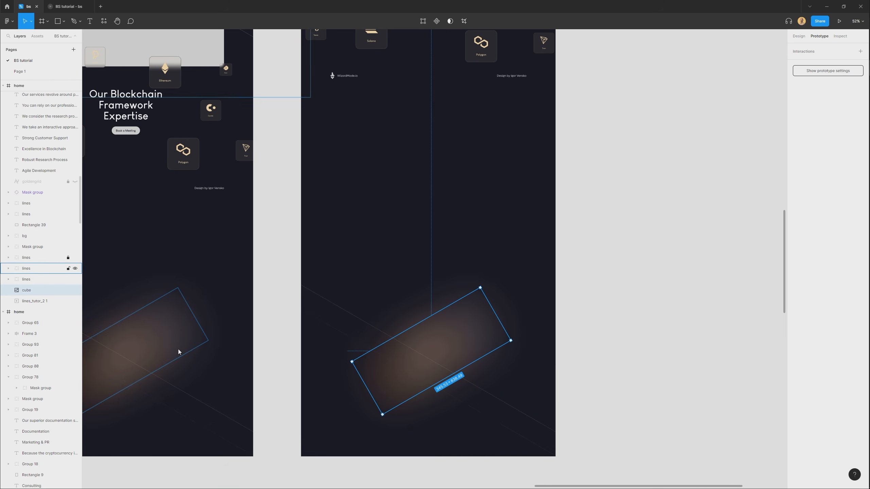
{"action": "left_click", "coordinate": [68, 260]}
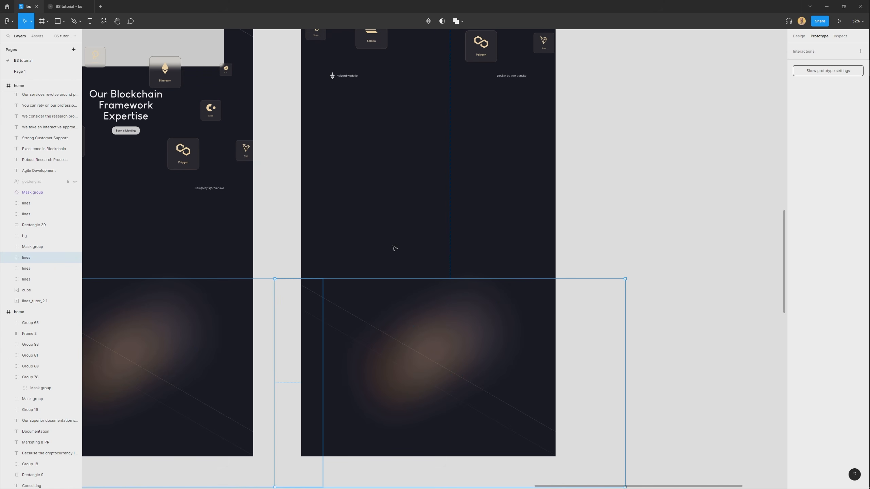
{"action": "key", "text": "ctrl+g"}
{"action": "type", "text": "bg_"}
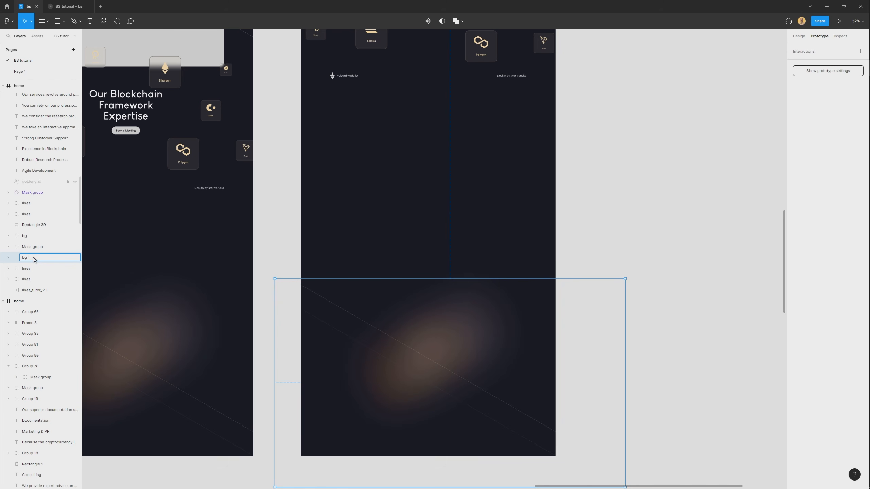
{"action": "type", "text": "logo"}
{"action": "key", "text": "Return"}
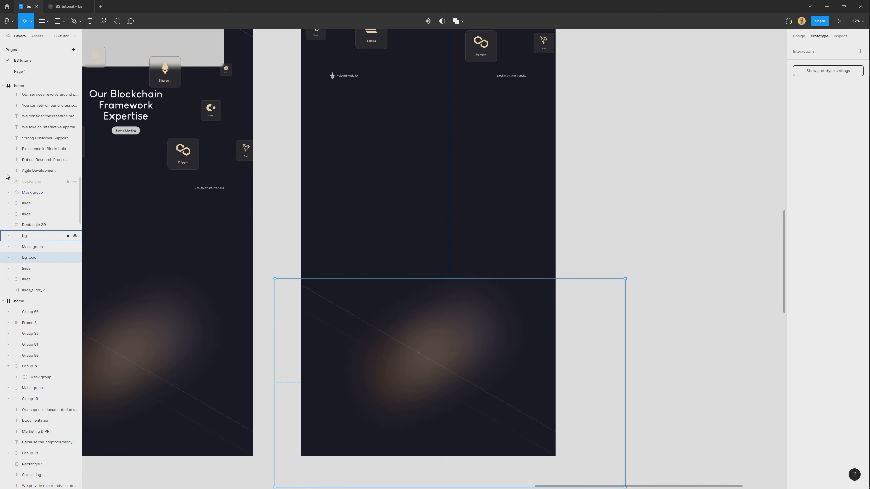
Move the bg_logo group up behind the Our Blockchain Framework Expertise section and send it to the back.
{"action": "left_click_drag", "start_coordinate": [373, 333], "coordinate": [364, 407]}
{"action": "left_click_drag", "start_coordinate": [417, 453], "coordinate": [367, 426]}
{"action": "key", "text": "["}
{"action": "scroll", "coordinate": [405, 326], "scroll_direction": "up", "scroll_amount": 3}
{"action": "scroll", "coordinate": [398, 286], "scroll_direction": "down", "scroll_amount": 3}
{"action": "left_click", "coordinate": [637, 172]}
{"action": "scroll", "coordinate": [626, 173], "scroll_direction": "down", "scroll_amount": 3}
Duplicate the last home frame to its right, leaving a gap of 207.
{"action": "left_click_drag", "start_coordinate": [576, 177], "coordinate": [393, 149]}
{"action": "left_click_drag", "start_coordinate": [166, 98], "coordinate": [389, 98]}
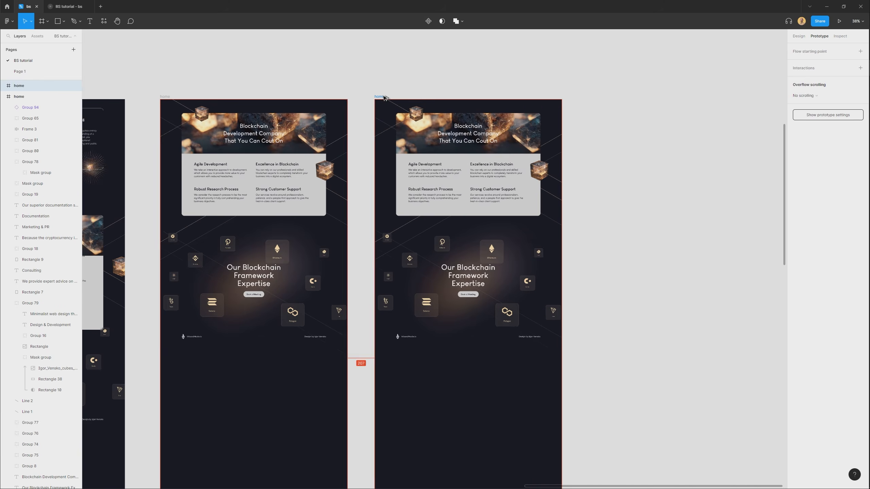
{"action": "left_click", "coordinate": [307, 73]}
Connect the original home frame to its new duplicate with a prototype interaction.
{"action": "left_click", "coordinate": [170, 98]}
{"action": "scroll", "coordinate": [299, 120], "scroll_direction": "down", "scroll_amount": 3}
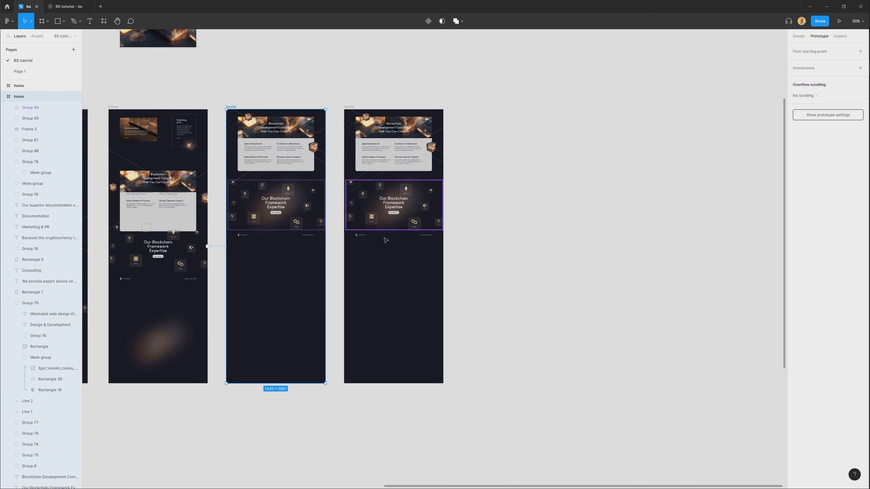
{"action": "key", "text": "shift+e"}
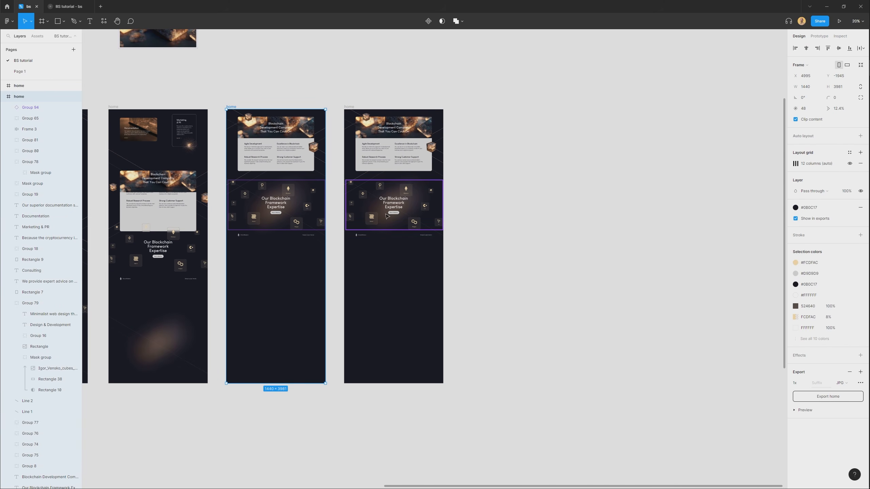
{"action": "key", "text": "shift+e"}
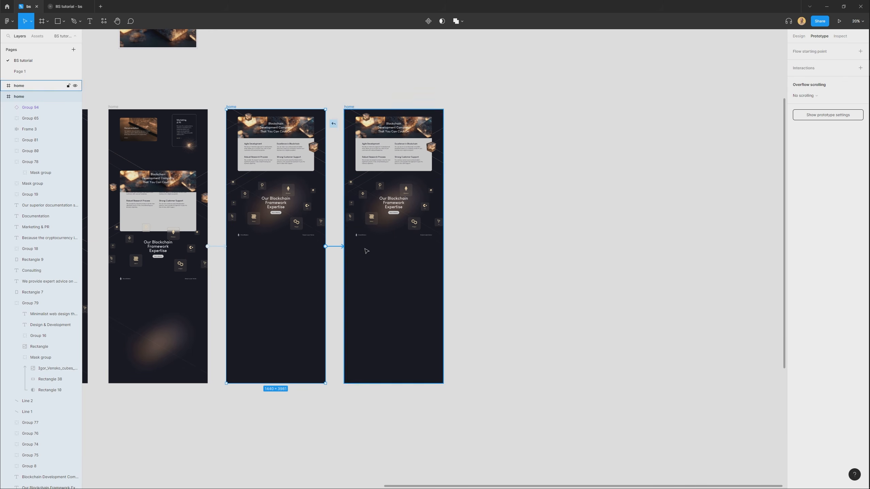
{"action": "left_click_drag", "start_coordinate": [366, 251], "coordinate": [366, 251]}
Move the content of the duplicated home frame up so the Our Blockchain Framework Expertise section sits at the frame's top.
{"action": "scroll", "coordinate": [395, 151], "scroll_direction": "up", "scroll_amount": 3}
{"action": "left_click", "coordinate": [419, 378]}
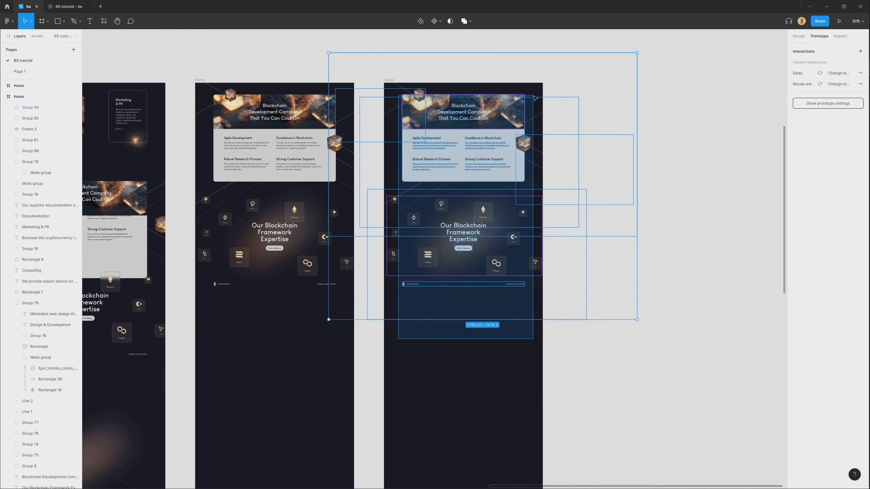
{"action": "scroll", "coordinate": [520, 244], "scroll_direction": "up", "scroll_amount": 3}
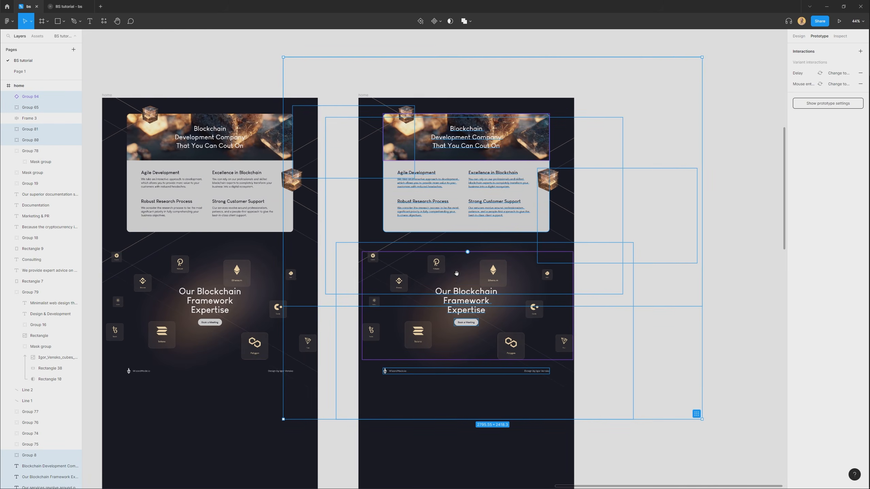
{"action": "left_click_drag", "start_coordinate": [520, 244], "coordinate": [523, 199]}
Set the On click Smart animate connection to the duplicated home frame to Slow easing with a 3000 ms duration.
{"action": "left_click", "coordinate": [102, 100]}
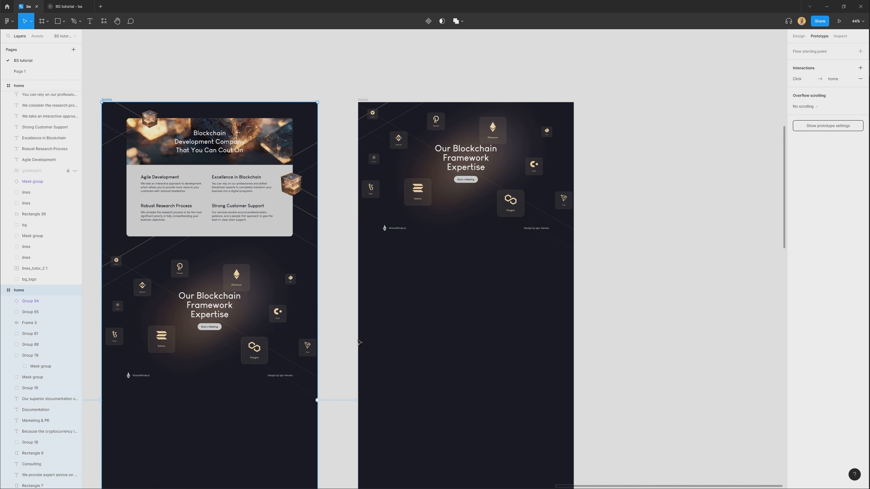
{"action": "left_click", "coordinate": [335, 400]}
{"action": "left_click", "coordinate": [736, 98]}
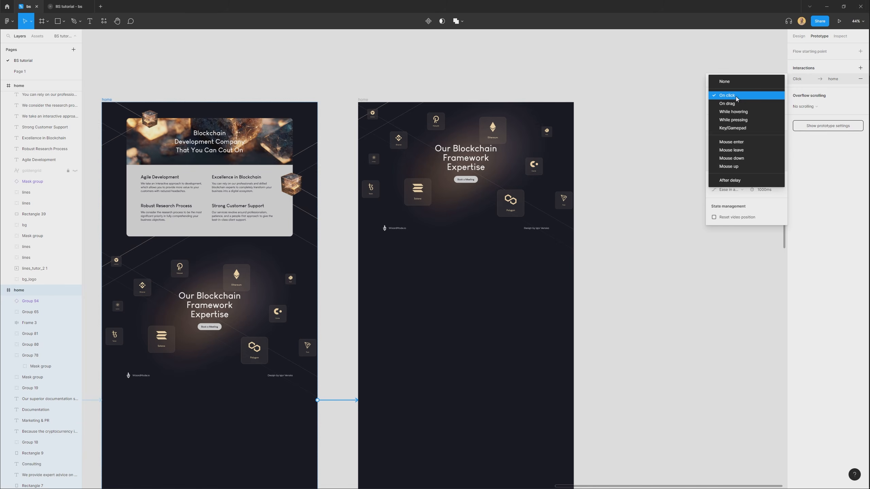
{"action": "left_click", "coordinate": [738, 99]}
{"action": "left_click", "coordinate": [741, 194]}
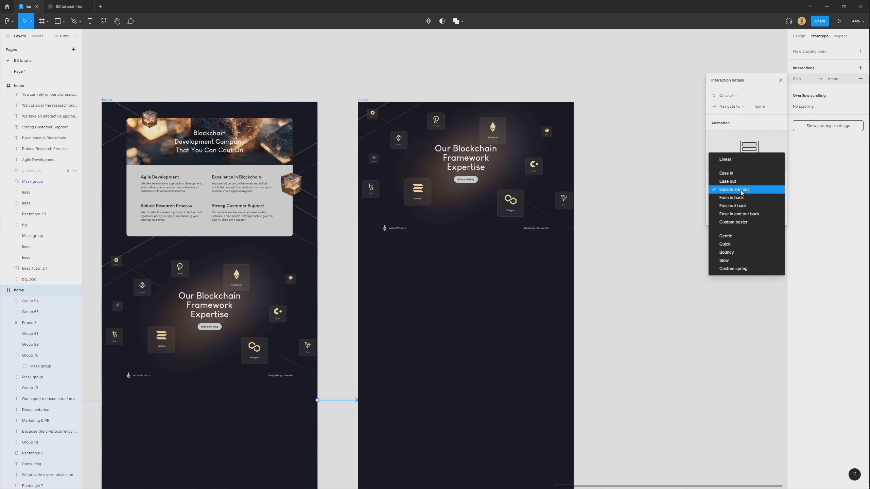
{"action": "left_click", "coordinate": [733, 261]}
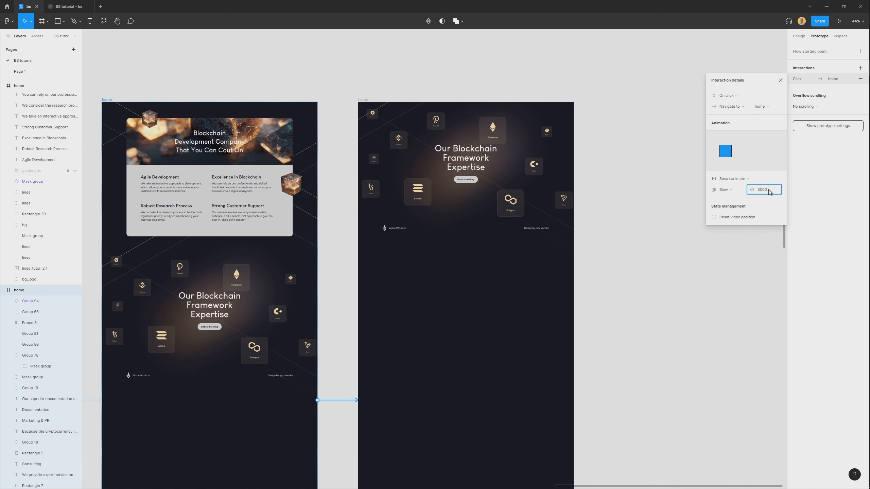
{"action": "left_click", "coordinate": [698, 353]}
{"action": "scroll", "coordinate": [620, 315], "scroll_direction": "down", "scroll_amount": 2}
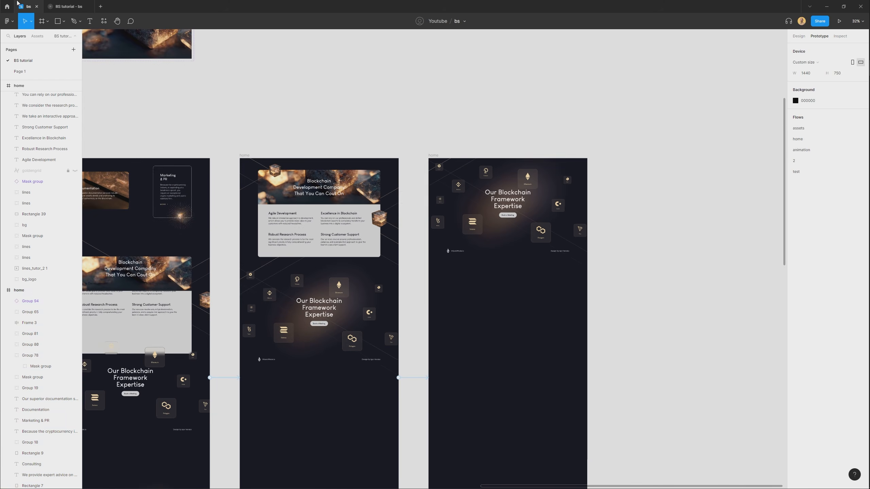
Preview flow 2, advancing through the service cards to the Blockchain Development Company section.
{"action": "left_click", "coordinate": [66, 8]}
{"action": "left_click", "coordinate": [21, 84]}
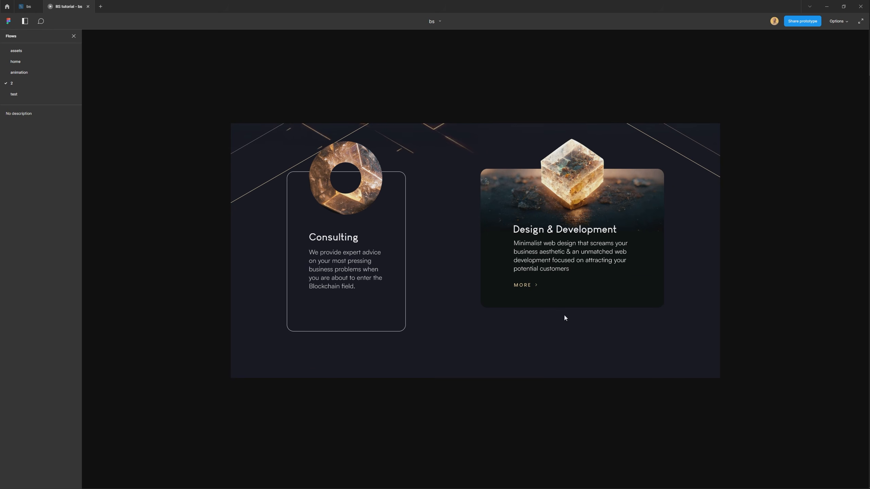
{"action": "scroll", "coordinate": [546, 345], "scroll_direction": "down", "scroll_amount": 5}
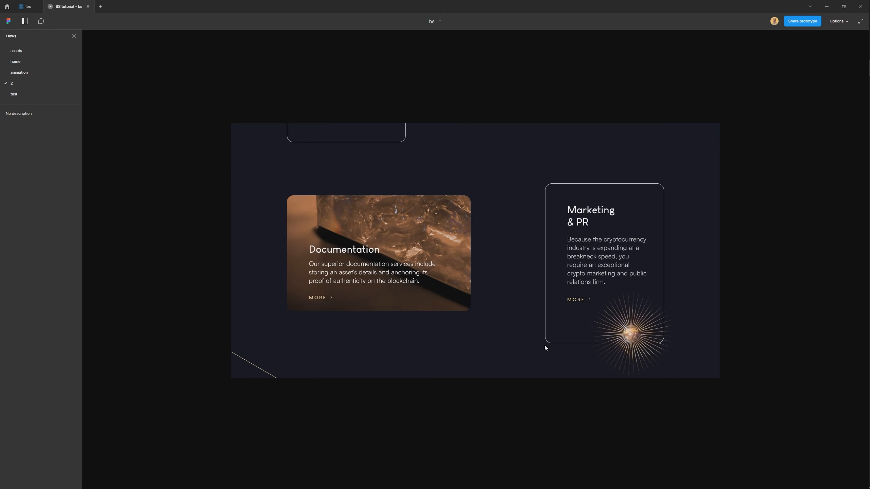
{"action": "scroll", "coordinate": [561, 323], "scroll_direction": "down", "scroll_amount": 5}
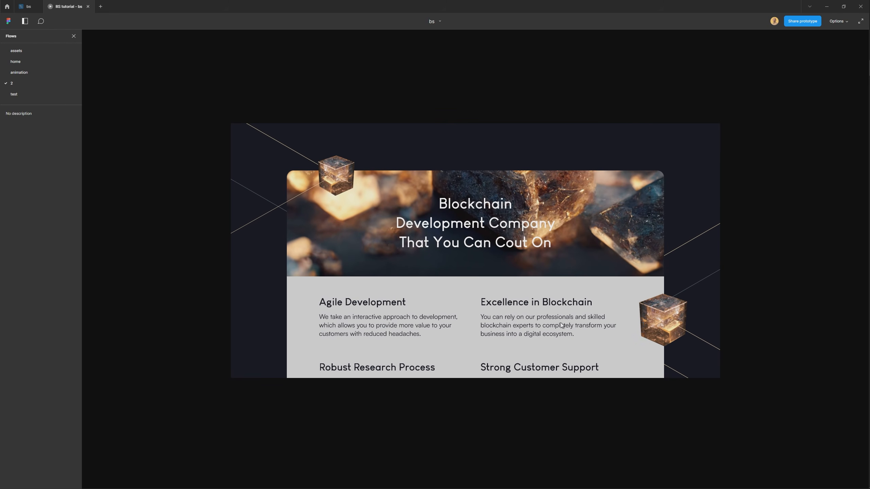
{"action": "scroll", "coordinate": [557, 300], "scroll_direction": "down", "scroll_amount": 8}
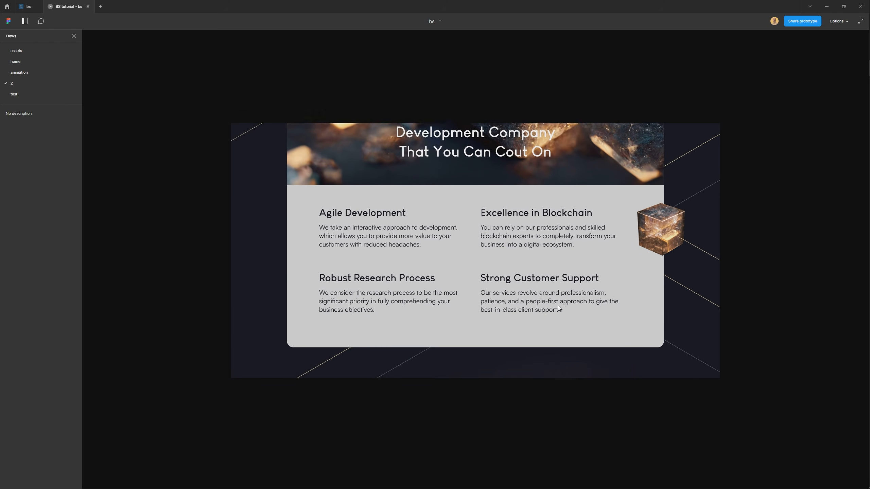
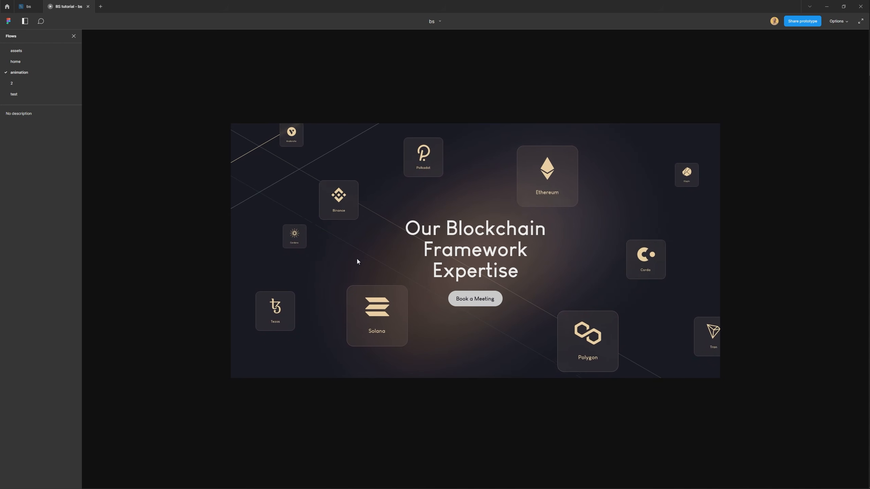
Set the connection between the last two home frames to Ease in and out easing at 2000 ms, and preview flow 2.
{"action": "left_click", "coordinate": [26, 6]}
{"action": "scroll", "coordinate": [499, 189], "scroll_direction": "down", "scroll_amount": 5}
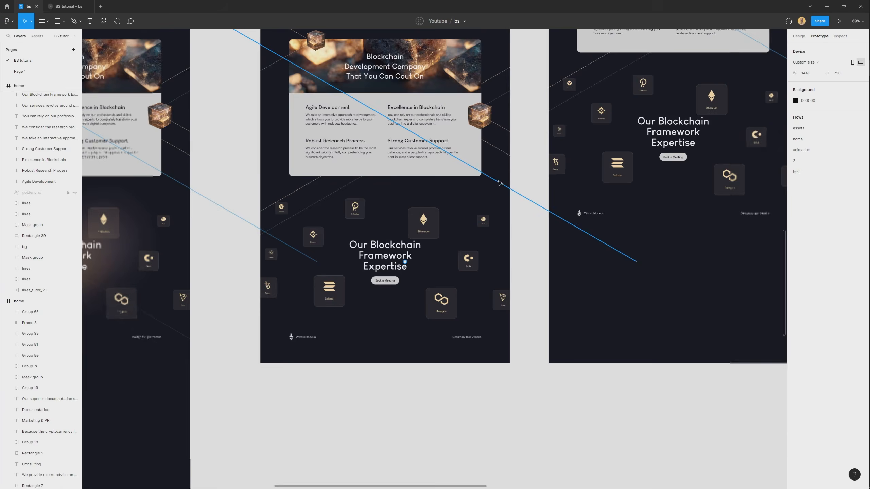
{"action": "left_click_drag", "start_coordinate": [561, 206], "coordinate": [266, 346]}
{"action": "left_click_drag", "start_coordinate": [763, 192], "coordinate": [265, 414]}
{"action": "left_click_drag", "start_coordinate": [473, 246], "coordinate": [619, 180]}
{"action": "left_click", "coordinate": [246, 122]}
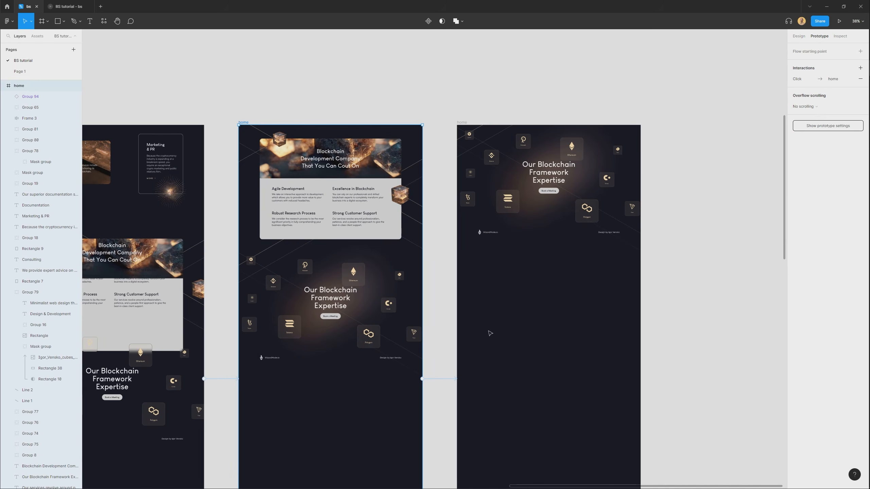
{"action": "left_click", "coordinate": [439, 379]}
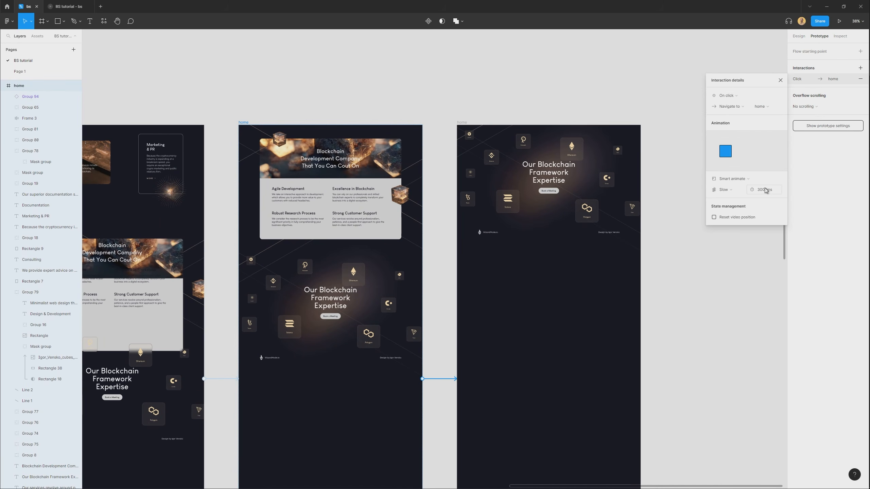
{"action": "left_click", "coordinate": [740, 195]}
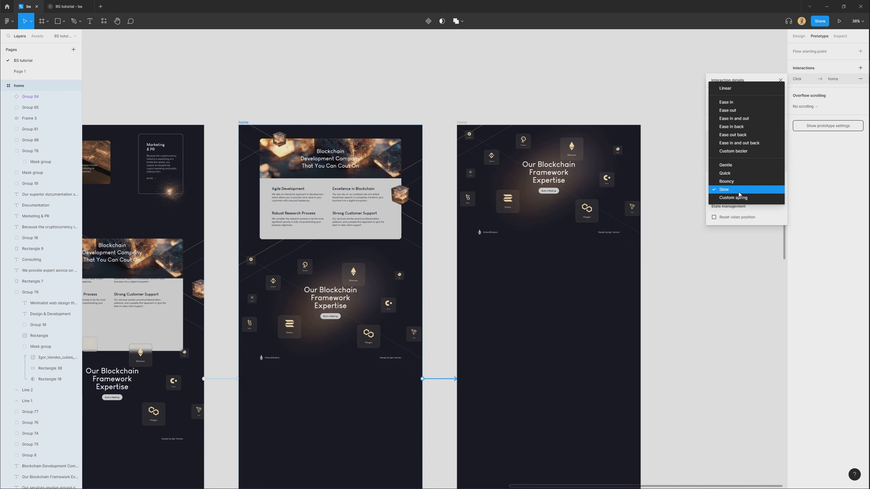
{"action": "left_click", "coordinate": [740, 127]}
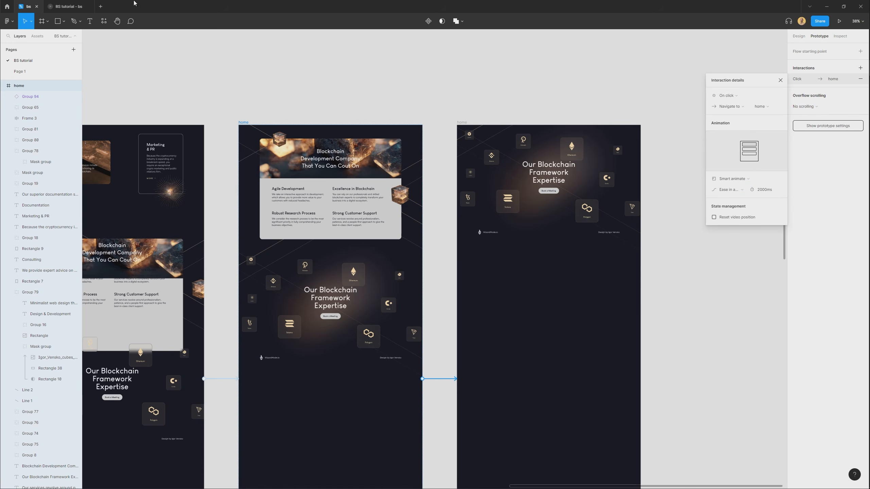
{"action": "left_click", "coordinate": [69, 6]}
{"action": "left_click", "coordinate": [34, 83]}
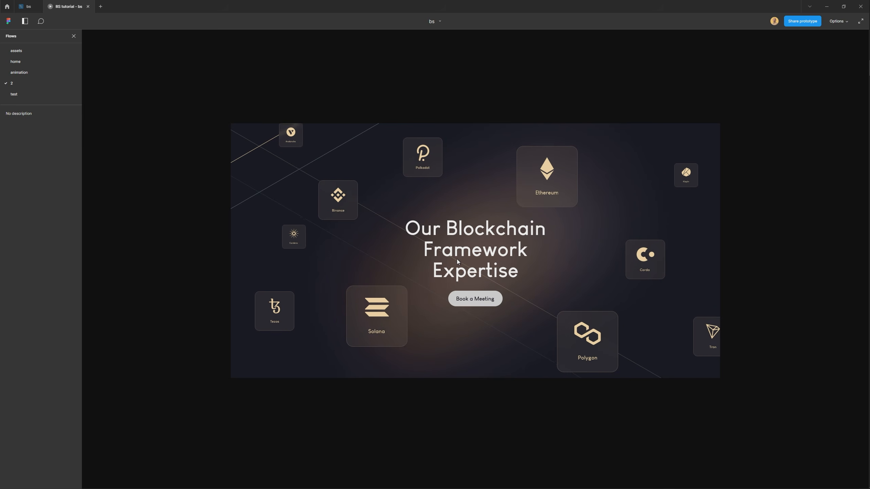
In the second-to-last home frame, move the floating tiles group up and offset the section heading and Book a Meeting button downward.
{"action": "left_click", "coordinate": [26, 6]}
{"action": "scroll", "coordinate": [381, 300], "scroll_direction": "up", "scroll_amount": 5}
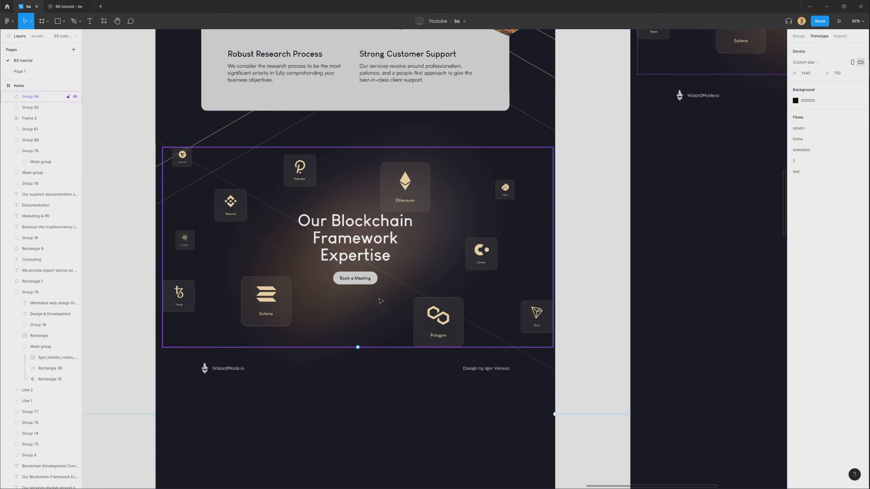
{"action": "left_click", "coordinate": [392, 286]}
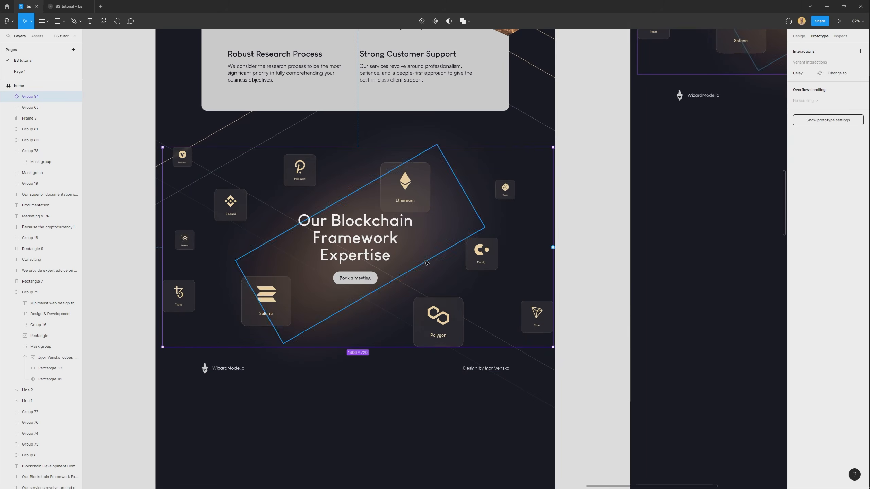
{"action": "left_click_drag", "start_coordinate": [418, 218], "coordinate": [431, 174]}
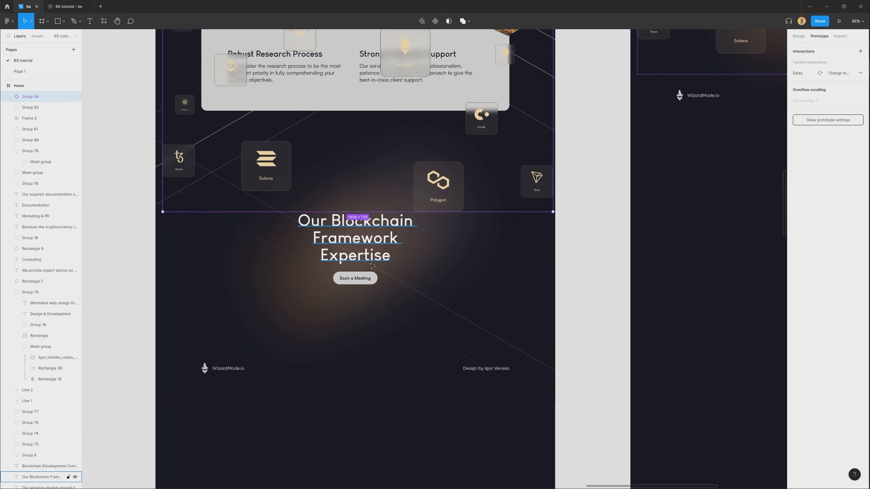
{"action": "left_click_drag", "start_coordinate": [359, 284], "coordinate": [370, 313]}
{"action": "left_click", "coordinate": [357, 240]}
{"action": "left_click_drag", "start_coordinate": [357, 239], "coordinate": [357, 272]}
{"action": "left_click", "coordinate": [376, 212]}
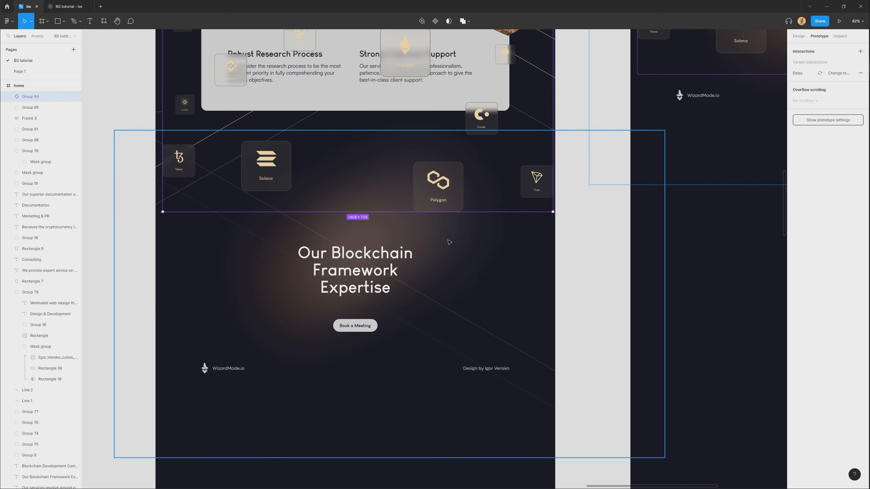
Move the glowing cube image and the lines inside the section's background group downward.
{"action": "left_click", "coordinate": [9, 290]}
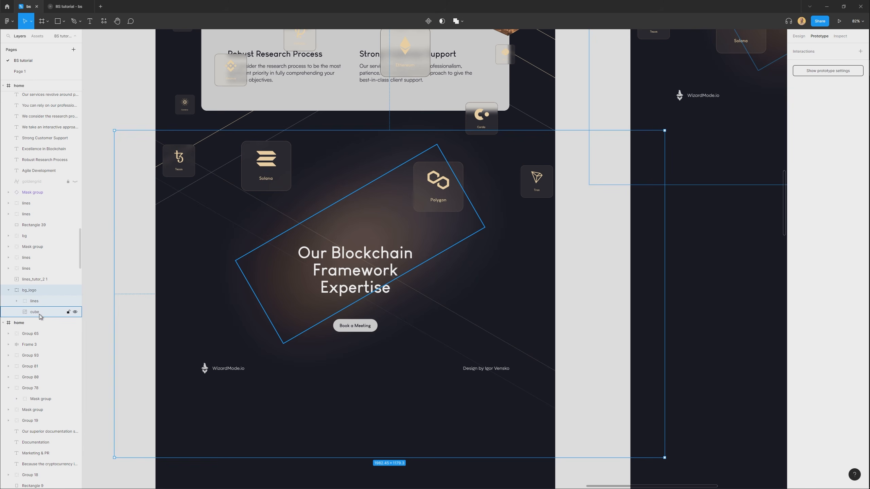
{"action": "left_click", "coordinate": [40, 313]}
{"action": "left_click_drag", "start_coordinate": [413, 234], "coordinate": [413, 266]}
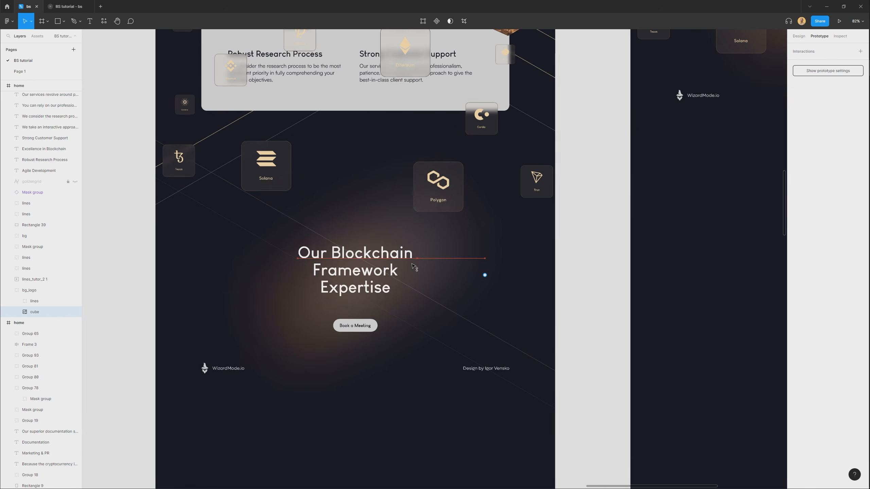
{"action": "left_click", "coordinate": [52, 301]}
{"action": "left_click_drag", "start_coordinate": [528, 295], "coordinate": [437, 369]}
Move the floating tiles group down so it overlaps the heading and footer, and preview the transition to the last section.
{"action": "scroll", "coordinate": [524, 320], "scroll_direction": "down", "scroll_amount": 4}
{"action": "left_click_drag", "start_coordinate": [391, 221], "coordinate": [392, 326]}
{"action": "left_click", "coordinate": [67, 7]}
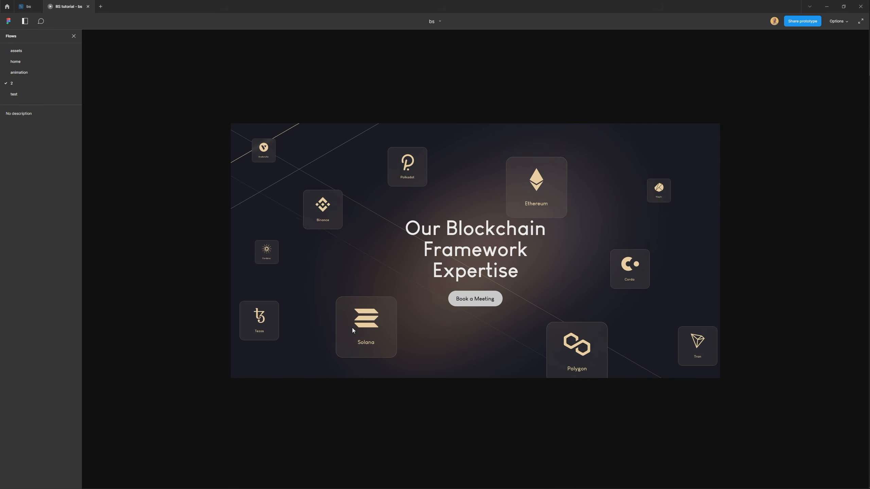
Set the easing of the connection between the last two home frames to Slow and preview the result.
{"action": "left_click", "coordinate": [22, 6]}
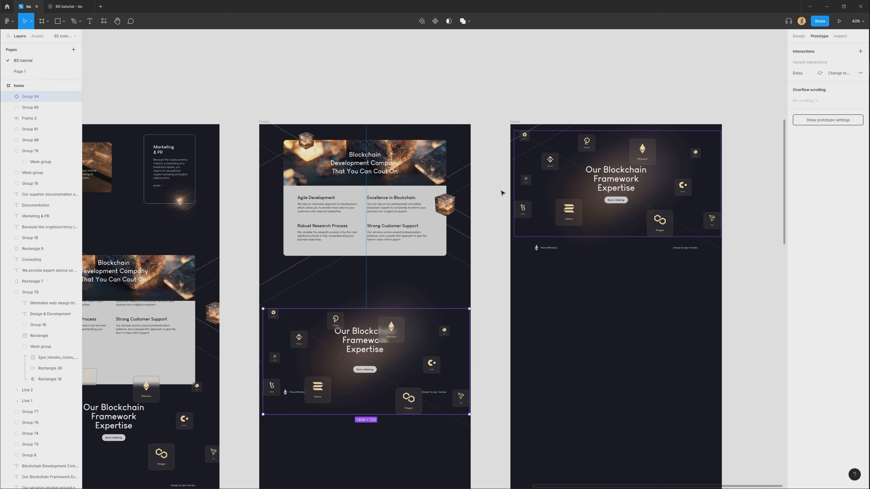
{"action": "left_click", "coordinate": [498, 295]}
{"action": "scroll", "coordinate": [443, 282], "scroll_direction": "down", "scroll_amount": 3}
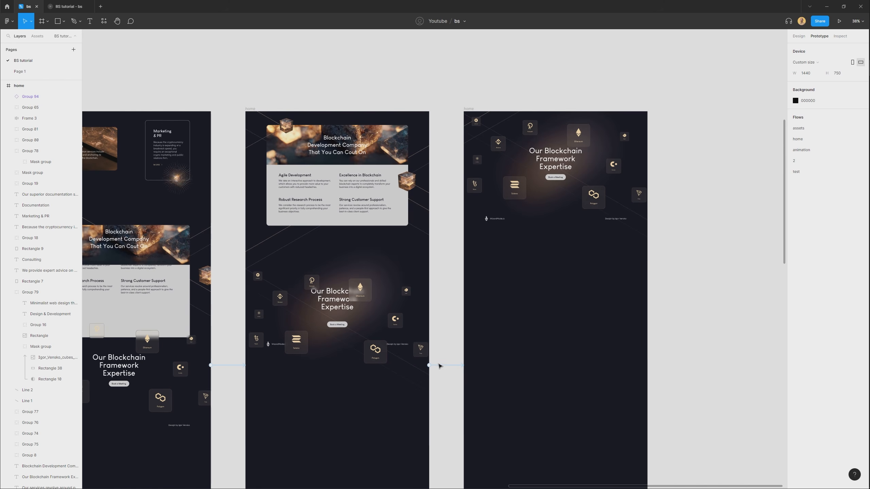
{"action": "left_click", "coordinate": [443, 366]}
{"action": "left_click", "coordinate": [742, 191]}
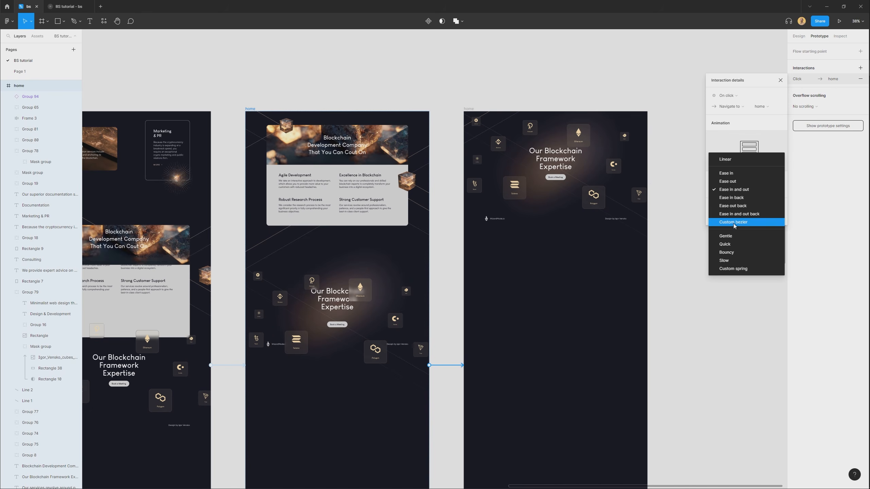
{"action": "left_click", "coordinate": [735, 263]}
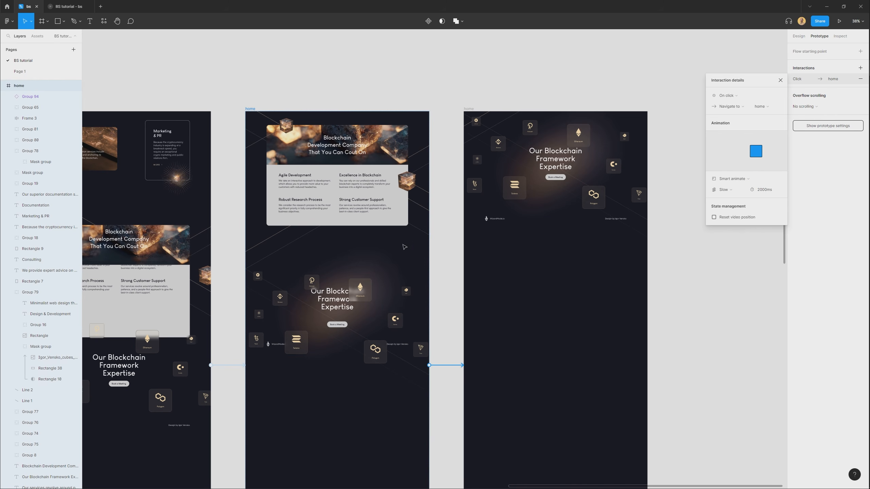
{"action": "left_click_drag", "start_coordinate": [488, 222], "coordinate": [492, 216]}
{"action": "left_click_drag", "start_coordinate": [589, 192], "coordinate": [588, 190]}
{"action": "left_click", "coordinate": [73, 3]}
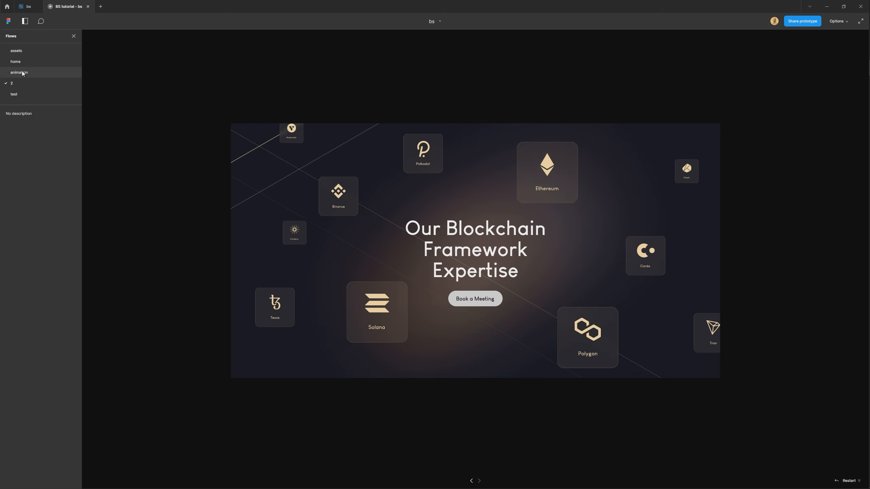
Add a flow starting point named logo animation to the second-to-last home frame and preview that flow.
{"action": "left_click", "coordinate": [28, 7]}
{"action": "left_click", "coordinate": [253, 109]}
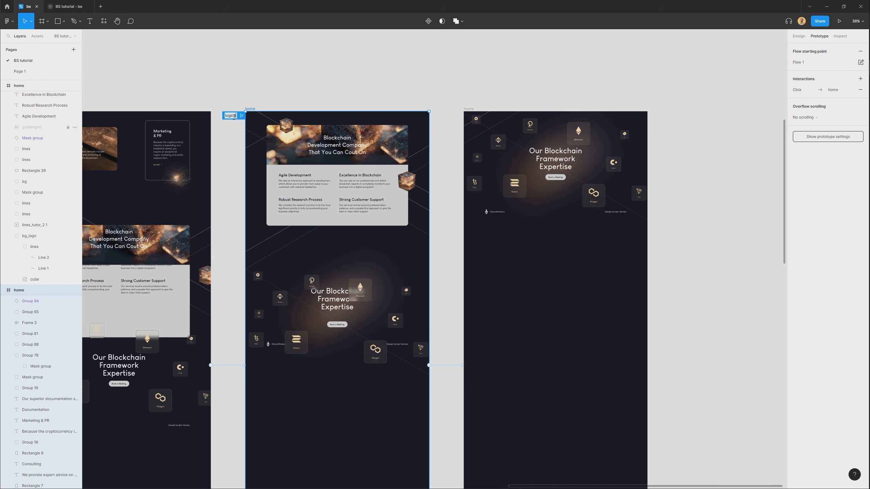
{"action": "left_click", "coordinate": [54, 12]}
{"action": "left_click", "coordinate": [28, 105]}
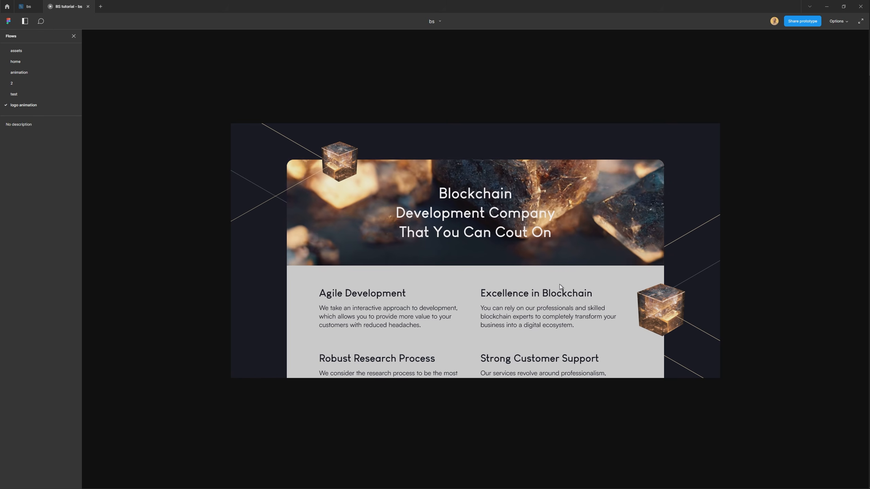
{"action": "scroll", "coordinate": [646, 291], "scroll_direction": "down", "scroll_amount": 3}
{"action": "scroll", "coordinate": [647, 292], "scroll_direction": "down", "scroll_amount": 5}
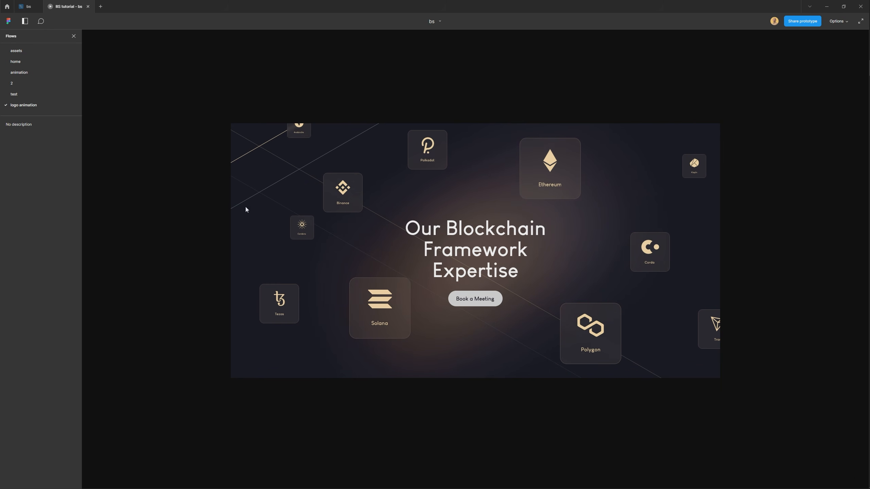
Nudge the footer group in the last home frame down 30 px and preview the logo animation flow.
{"action": "left_click", "coordinate": [31, 7]}
{"action": "scroll", "coordinate": [366, 370], "scroll_direction": "up", "scroll_amount": 3}
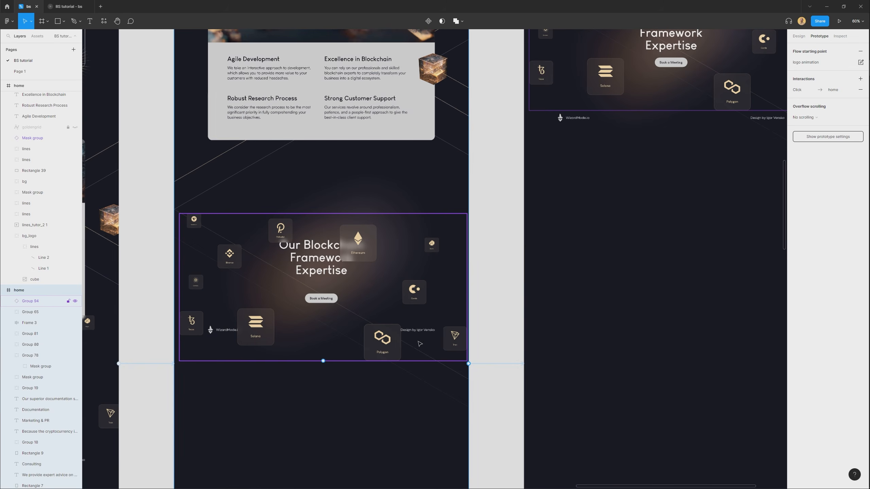
{"action": "left_click_drag", "start_coordinate": [549, 255], "coordinate": [423, 358]}
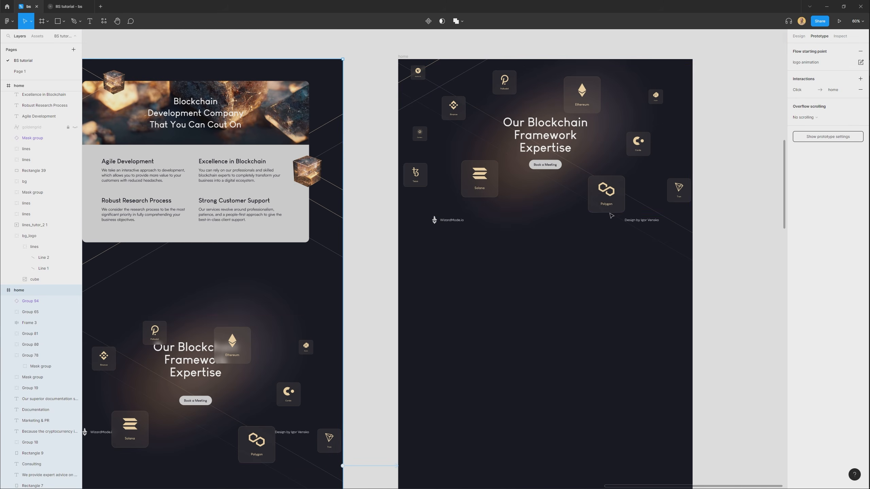
{"action": "left_click", "coordinate": [649, 223]}
{"action": "key", "text": "shift+Down"}
{"action": "key", "text": "shift+Down"}
{"action": "key", "text": "shift+Down"}
{"action": "left_click_drag", "start_coordinate": [342, 317], "coordinate": [396, 359]}
{"action": "left_click_drag", "start_coordinate": [433, 160], "coordinate": [364, 196]}
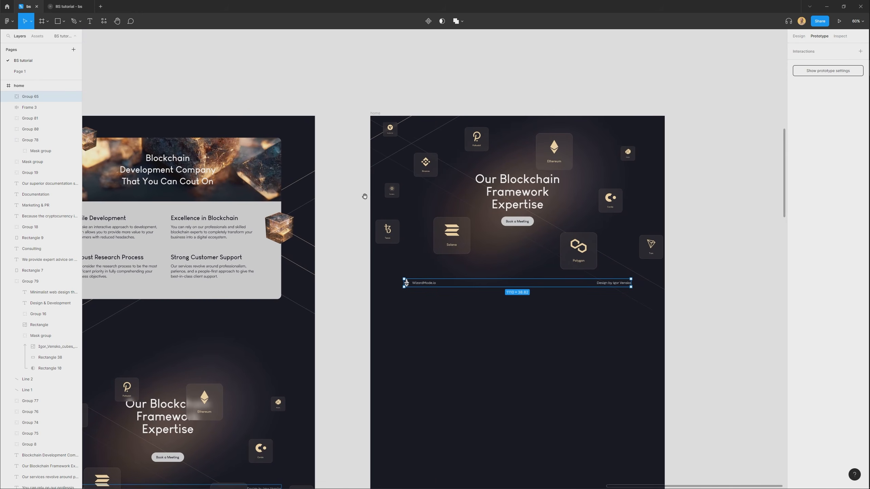
{"action": "left_click", "coordinate": [67, 8]}
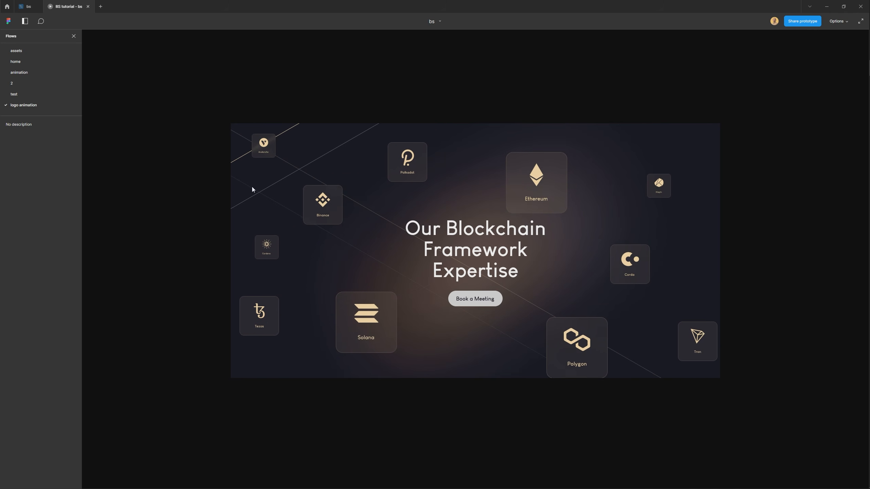
Find and copy the lines_tutor_2 1 video layer from the hero banner of the animation flow's home frame.
{"action": "left_click", "coordinate": [29, 6]}
{"action": "left_click", "coordinate": [338, 345]}
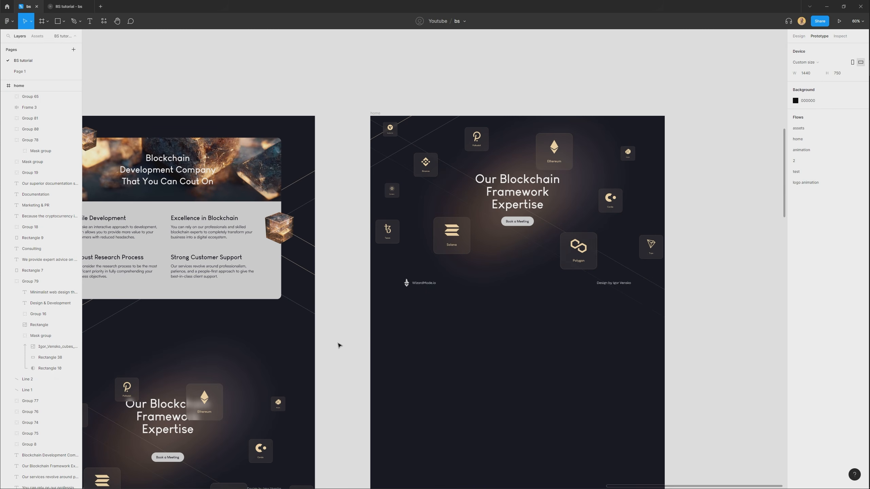
{"action": "scroll", "coordinate": [339, 345], "scroll_direction": "down", "scroll_amount": 5}
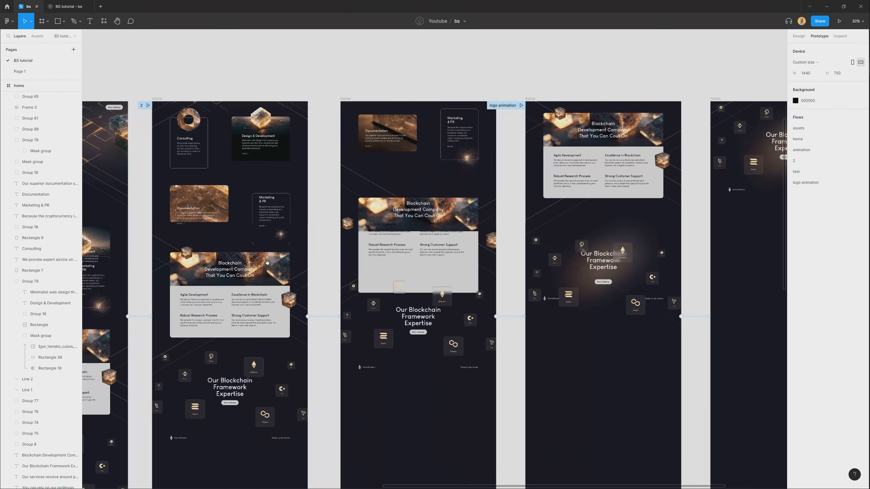
{"action": "left_click_drag", "start_coordinate": [267, 262], "coordinate": [570, 247]}
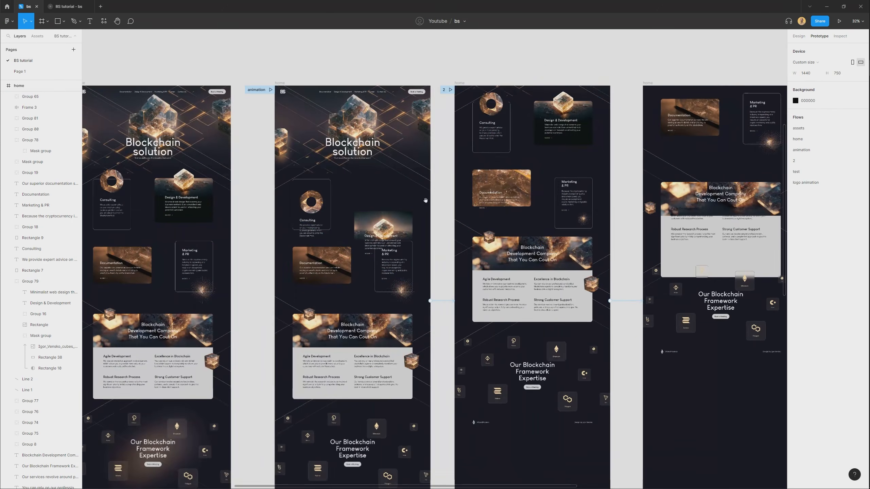
{"action": "scroll", "coordinate": [426, 200], "scroll_direction": "up", "scroll_amount": 3}
{"action": "left_click", "coordinate": [542, 136]}
{"action": "scroll", "coordinate": [542, 137], "scroll_direction": "up", "scroll_amount": 3}
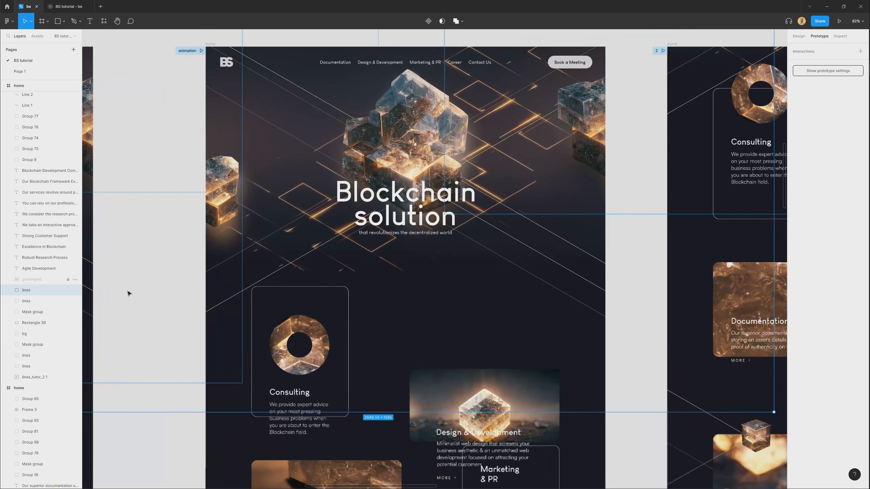
{"action": "double_click", "coordinate": [498, 166]}
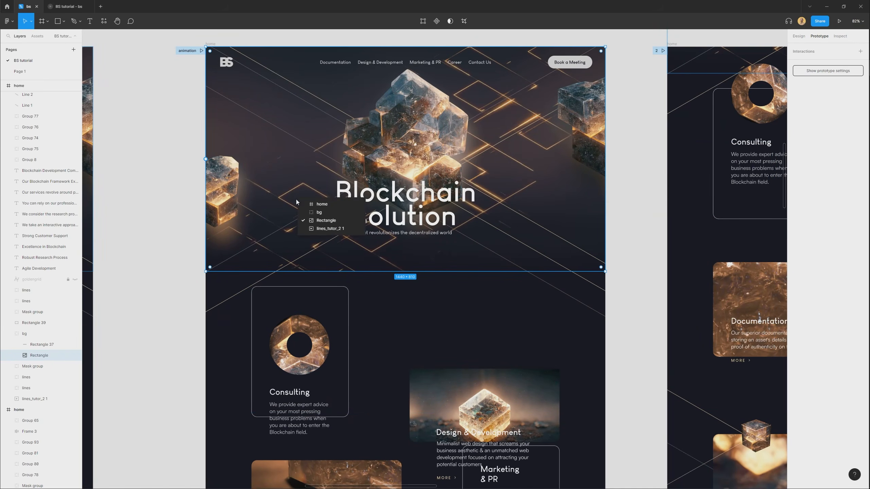
{"action": "left_click", "coordinate": [319, 212]}
{"action": "left_click", "coordinate": [635, 237]}
{"action": "double_click", "coordinate": [523, 186]}
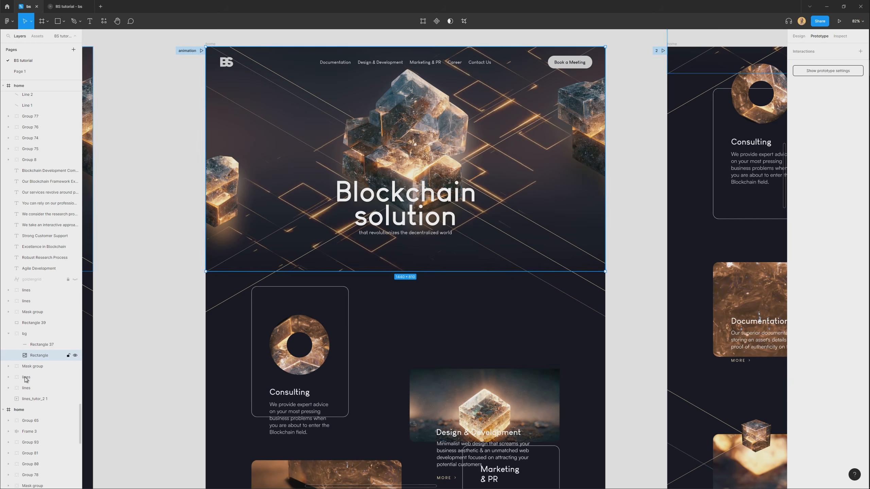
{"action": "left_click", "coordinate": [34, 399]}
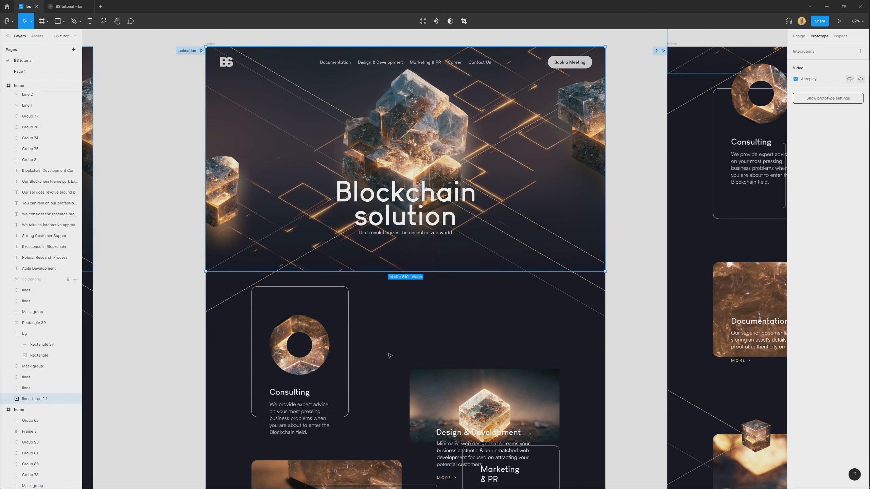
Paste the lines video into the logo animation home frame, move it down to the Our Blockchain Framework Expertise section and send it to the back.
{"action": "scroll", "coordinate": [388, 354], "scroll_direction": "down", "scroll_amount": 6}
{"action": "left_click_drag", "start_coordinate": [753, 395], "coordinate": [194, 250]}
{"action": "left_click_drag", "start_coordinate": [270, 100], "coordinate": [315, 99]}
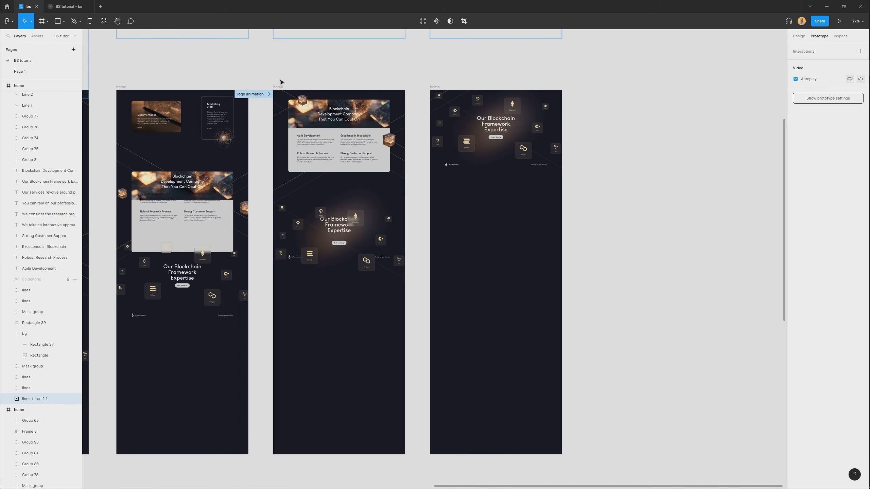
{"action": "left_click", "coordinate": [279, 87]}
{"action": "key", "text": "ctrl+v"}
{"action": "scroll", "coordinate": [318, 136], "scroll_direction": "up", "scroll_amount": 3}
{"action": "left_click_drag", "start_coordinate": [388, 117], "coordinate": [386, 352]}
{"action": "left_click_drag", "start_coordinate": [385, 352], "coordinate": [407, 251]}
{"action": "key", "text": "["}
Scale the pasted lines video down to 730 × 410 and place it behind the Tezos and Solana tiles, overhanging the frame's left edge.
{"action": "scroll", "coordinate": [411, 249], "scroll_direction": "up", "scroll_amount": 3}
{"action": "left_click_drag", "start_coordinate": [556, 235], "coordinate": [407, 236]}
{"action": "left_click_drag", "start_coordinate": [436, 164], "coordinate": [314, 225]}
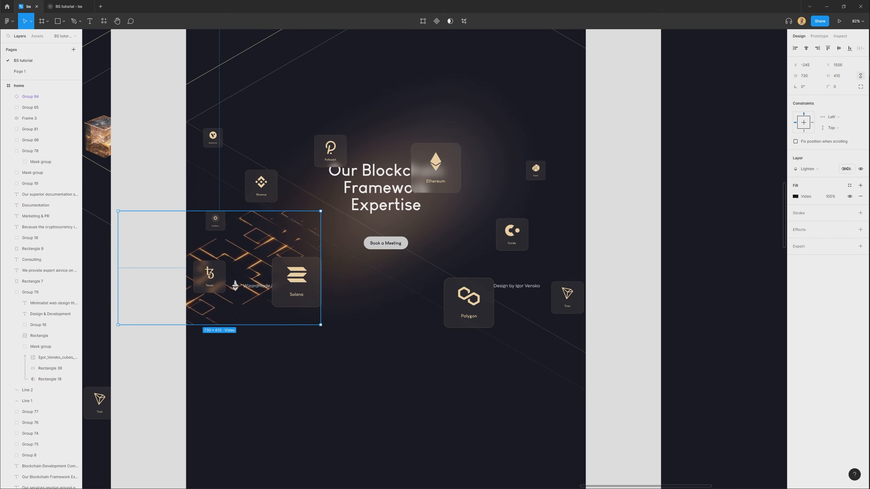
Set the lines video's opacity to 40% and place a duplicate behind the Ethereum tile at the section's upper right.
{"action": "left_click_drag", "start_coordinate": [845, 169], "coordinate": [790, 175]}
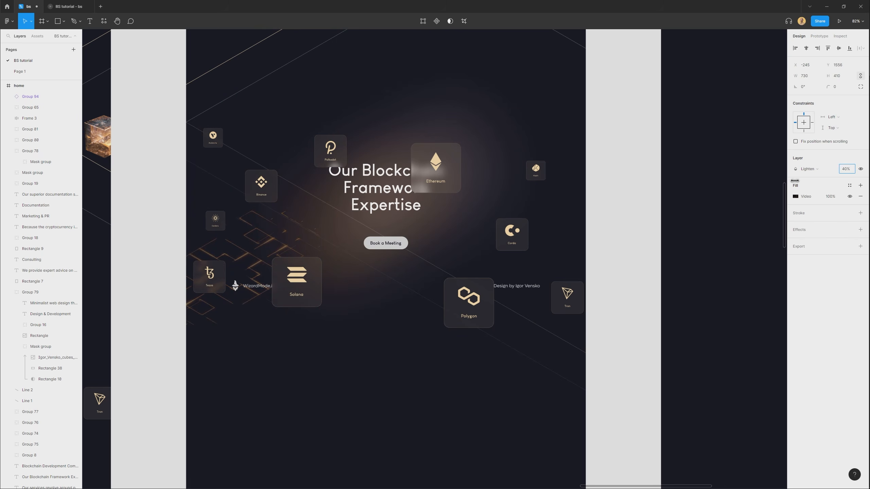
{"action": "left_click_drag", "start_coordinate": [288, 231], "coordinate": [540, 129]}
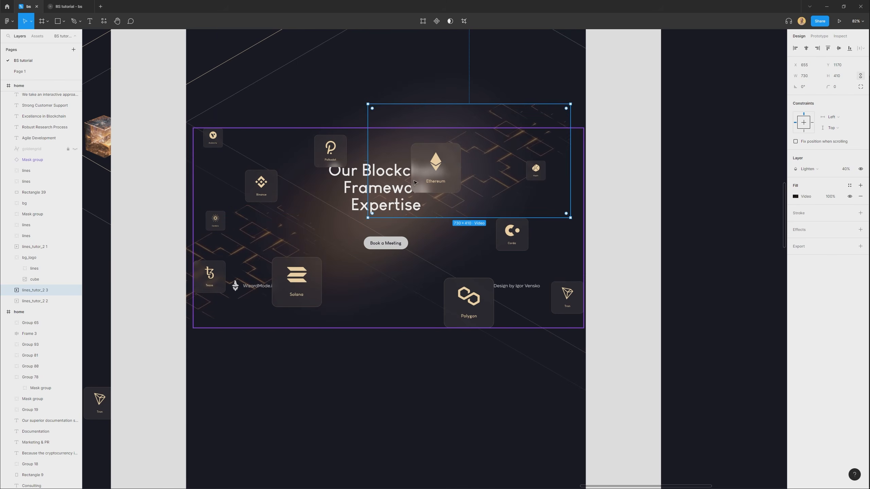
Move the duplicate lines video so it overhangs the section's upper-right edge and enlarge it to 776 × 436.
{"action": "left_click_drag", "start_coordinate": [447, 209], "coordinate": [528, 215]}
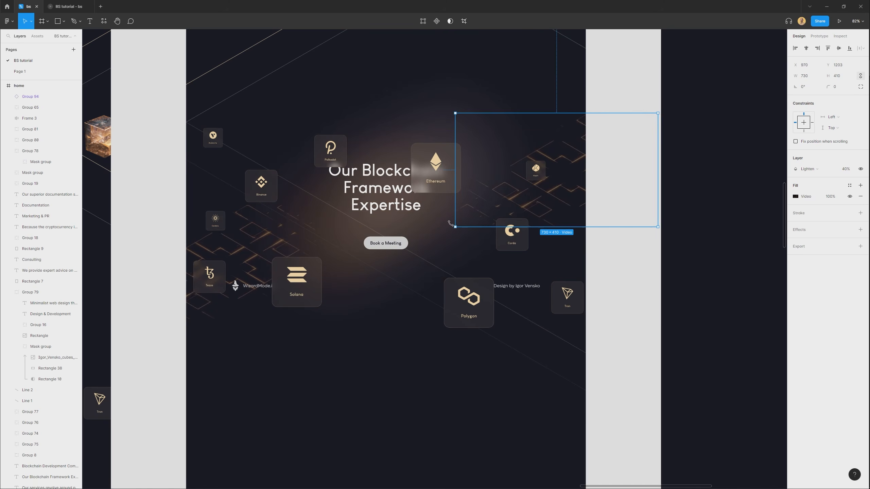
{"action": "left_click_drag", "start_coordinate": [454, 227], "coordinate": [497, 210]}
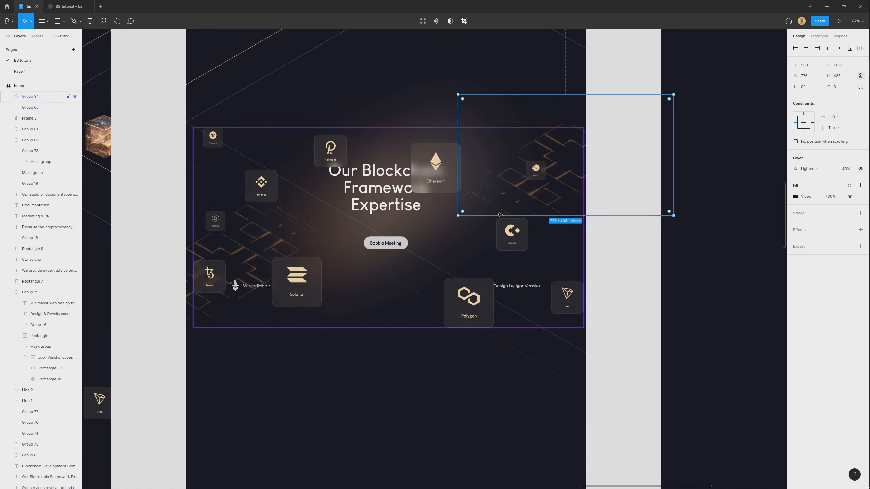
Copy both lines videos into the last home frame and position them behind its Our Blockchain Framework Expertise tiles.
{"action": "left_click", "coordinate": [189, 309], "text": "shift"}
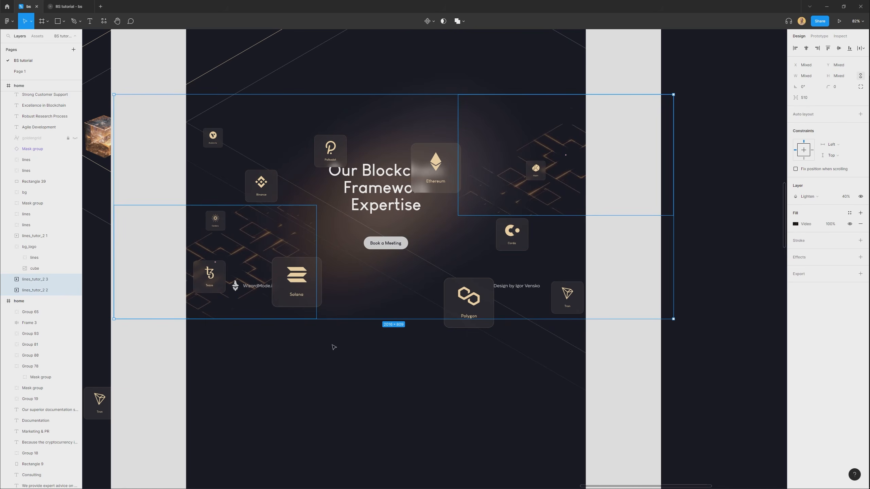
{"action": "scroll", "coordinate": [340, 379], "scroll_direction": "down", "scroll_amount": 5}
{"action": "scroll", "coordinate": [424, 81], "scroll_direction": "right", "scroll_amount": 3}
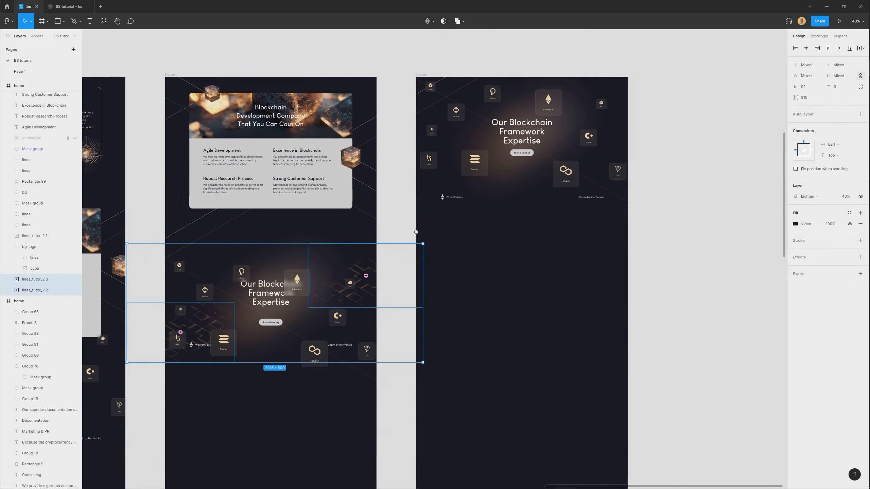
{"action": "left_click", "coordinate": [420, 75]}
{"action": "key", "text": "ctrl+v"}
{"action": "left_click_drag", "start_coordinate": [602, 310], "coordinate": [540, 381]}
{"action": "left_click_drag", "start_coordinate": [540, 351], "coordinate": [586, 188]}
{"action": "scroll", "coordinate": [514, 196], "scroll_direction": "up", "scroll_amount": 3}
{"action": "scroll", "coordinate": [498, 203], "scroll_direction": "up", "scroll_amount": 3}
{"action": "key", "text": "Escape"}
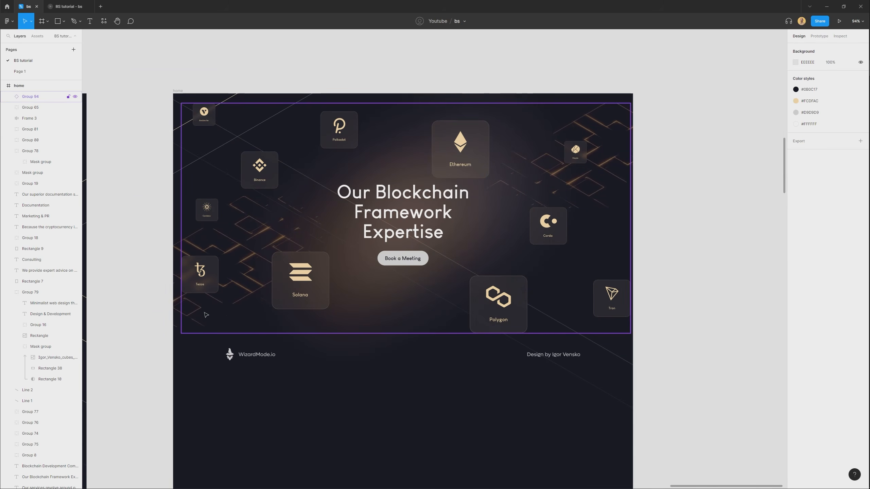
Set the opacity of the last home frame's lower-left lines video to 54% and its upper-right lines video to 60%.
{"action": "left_click", "coordinate": [182, 322]}
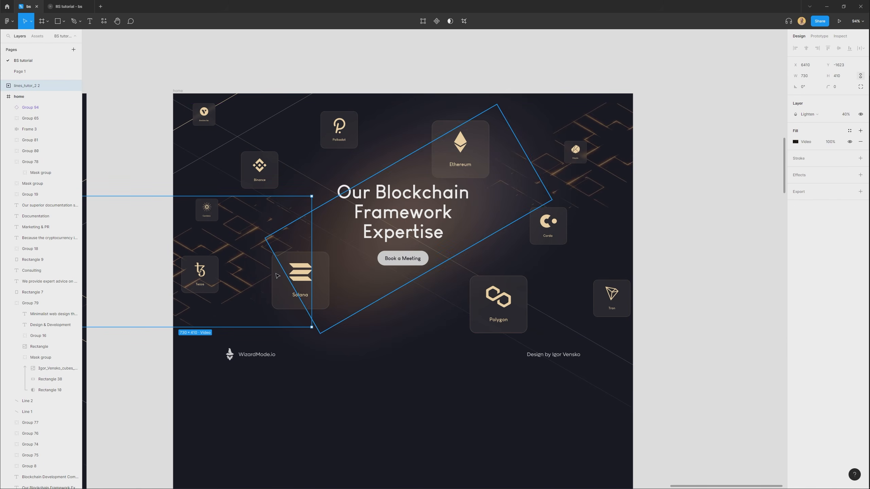
{"action": "left_click_drag", "start_coordinate": [258, 288], "coordinate": [269, 288]}
{"action": "left_click", "coordinate": [258, 238]}
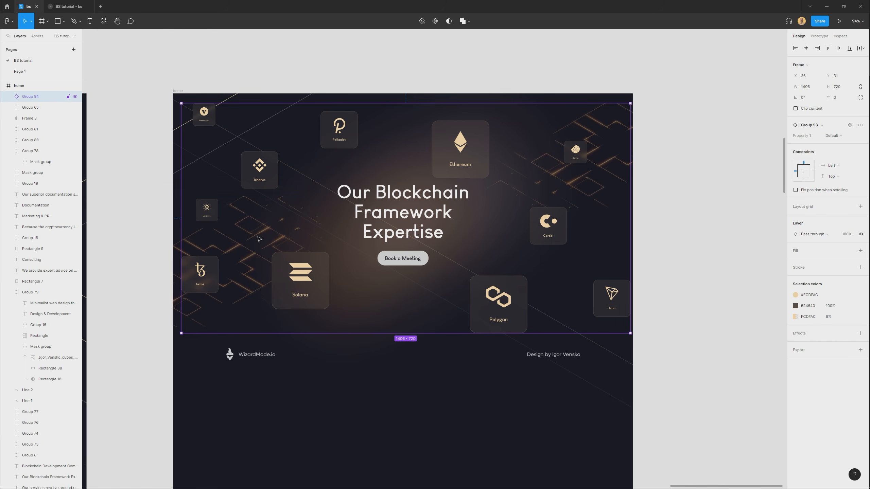
{"action": "left_click", "coordinate": [178, 312]}
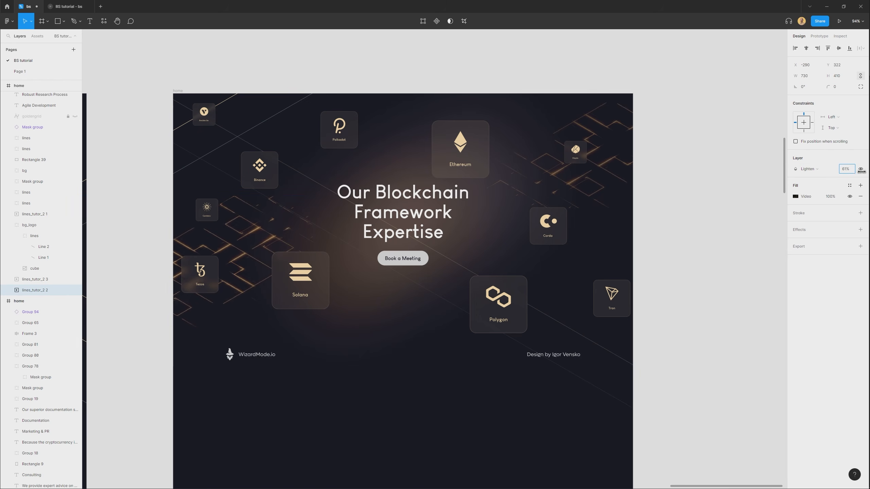
{"action": "left_click", "coordinate": [671, 162]}
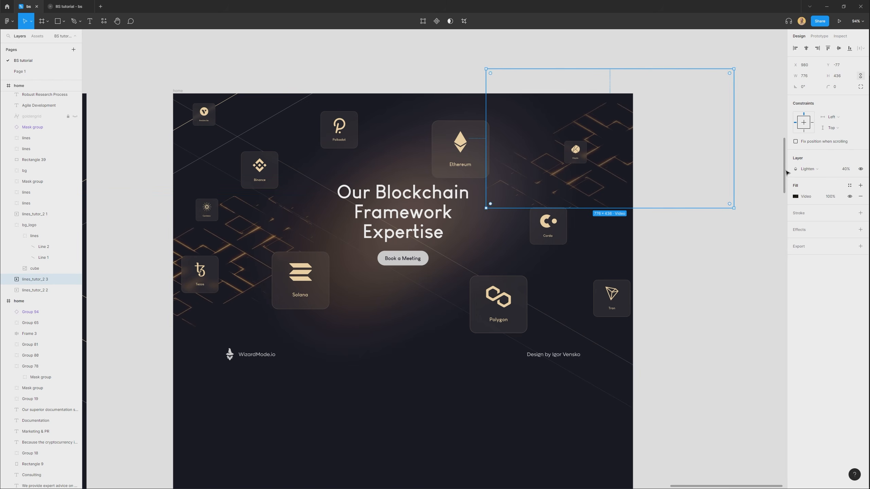
{"action": "left_click_drag", "start_coordinate": [845, 169], "coordinate": [864, 169]}
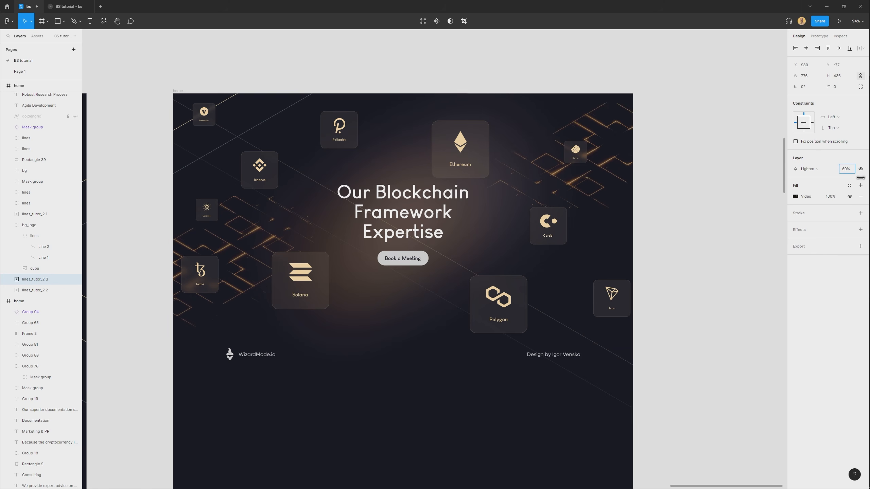
Enlarge the upper-right lines video to 922 × 518 and shift it to X 925, Y -146.
{"action": "left_click_drag", "start_coordinate": [486, 208], "coordinate": [470, 221]}
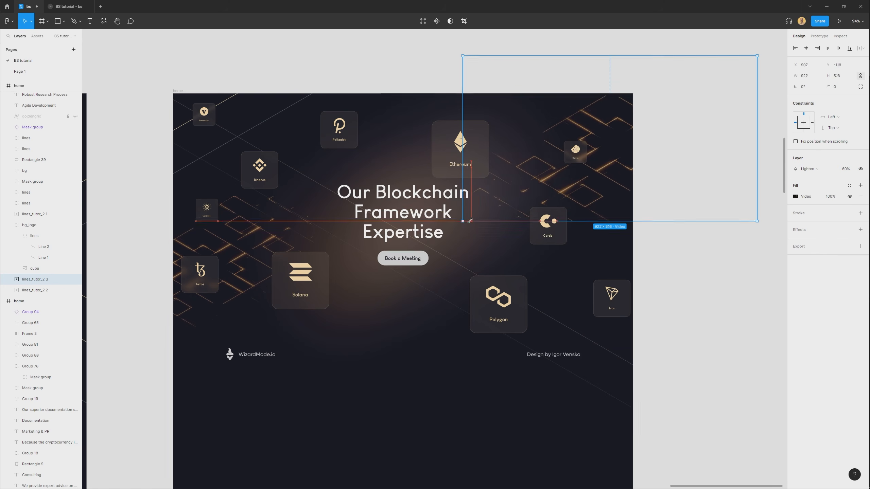
{"action": "left_click_drag", "start_coordinate": [611, 177], "coordinate": [621, 152]}
{"action": "left_click", "coordinate": [404, 418]}
Preview the animation flow in the prototype, scrolling from the hero banner down to the Our Blockchain Framework Expertise section.
{"action": "scroll", "coordinate": [404, 418], "scroll_direction": "down", "scroll_amount": 3}
{"action": "left_click_drag", "start_coordinate": [253, 398], "coordinate": [492, 267]}
{"action": "left_click", "coordinate": [63, 9]}
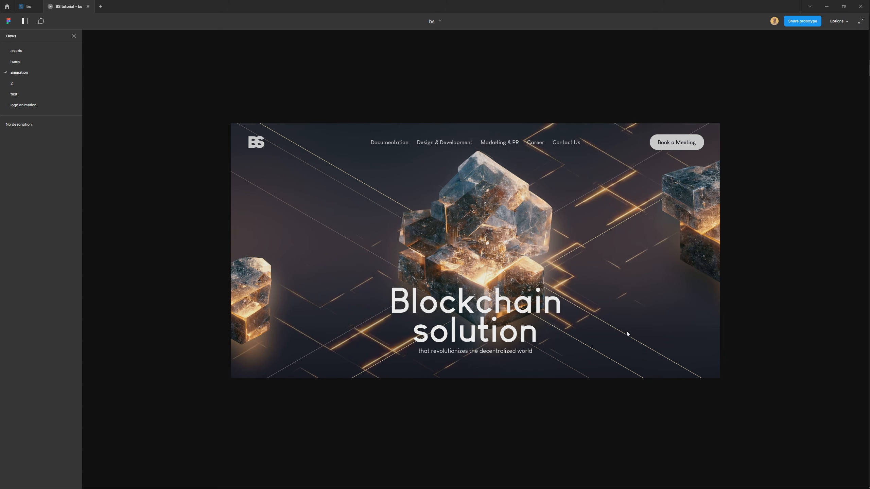
{"action": "scroll", "coordinate": [627, 330], "scroll_direction": "down", "scroll_amount": 5}
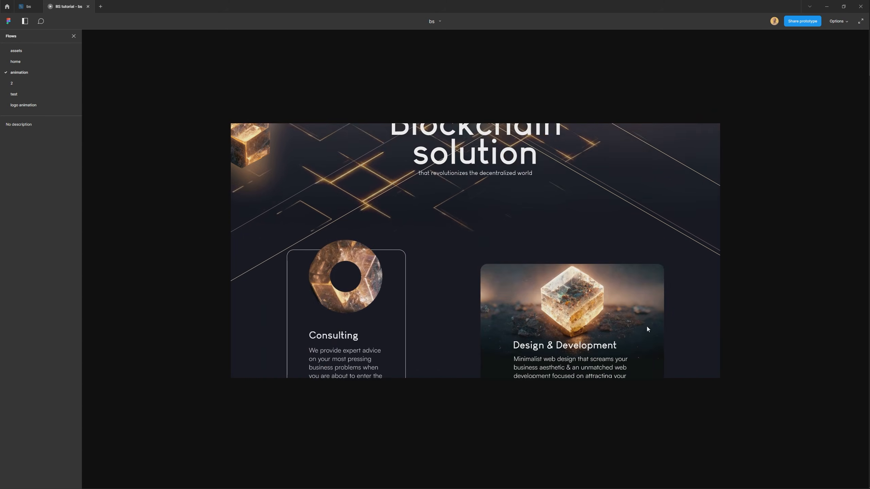
{"action": "scroll", "coordinate": [647, 329], "scroll_direction": "down", "scroll_amount": 5}
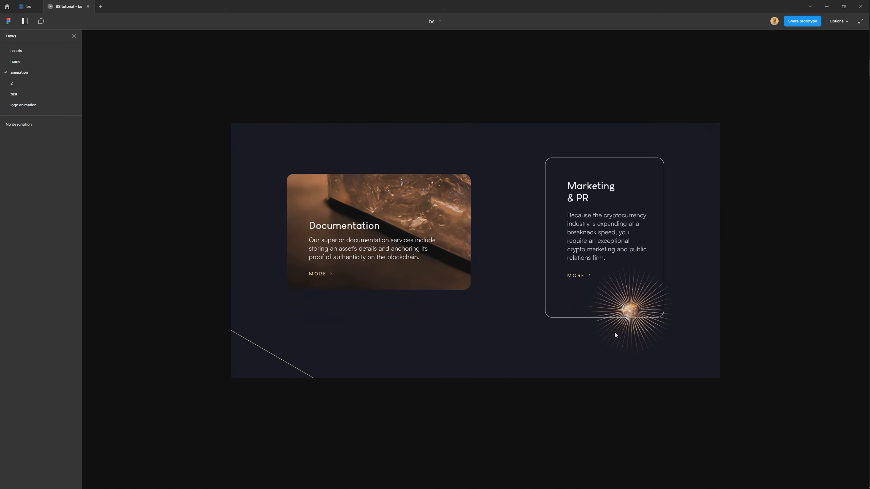
{"action": "scroll", "coordinate": [683, 366], "scroll_direction": "down", "scroll_amount": 5}
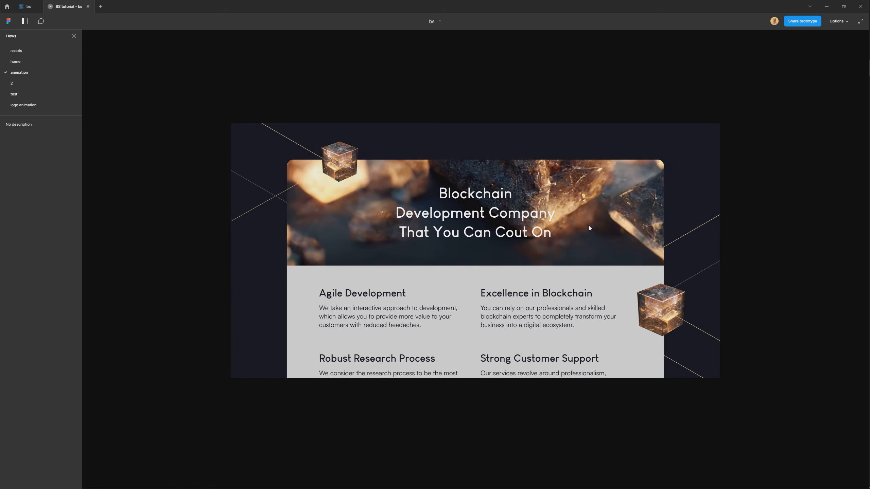
{"action": "scroll", "coordinate": [701, 344], "scroll_direction": "down", "scroll_amount": 8}
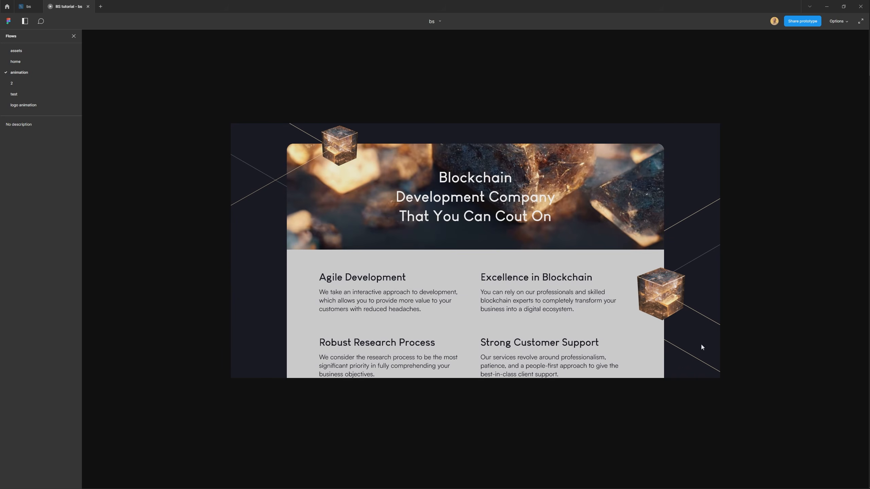
{"action": "scroll", "coordinate": [681, 292], "scroll_direction": "down", "scroll_amount": 3}
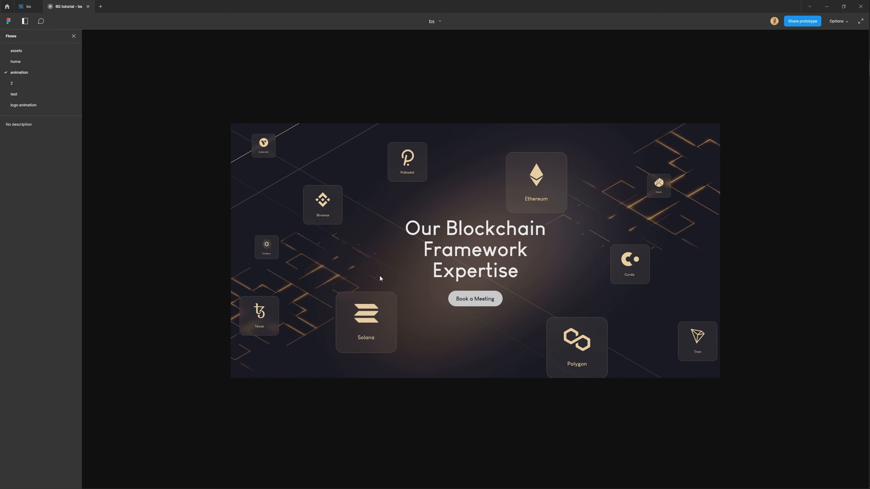
Enlarge the lower-left lines video in the last home frame to 1140 × 640 and shift it further out and down.
{"action": "left_click", "coordinate": [30, 7]}
{"action": "scroll", "coordinate": [378, 255], "scroll_direction": "right", "scroll_amount": 3}
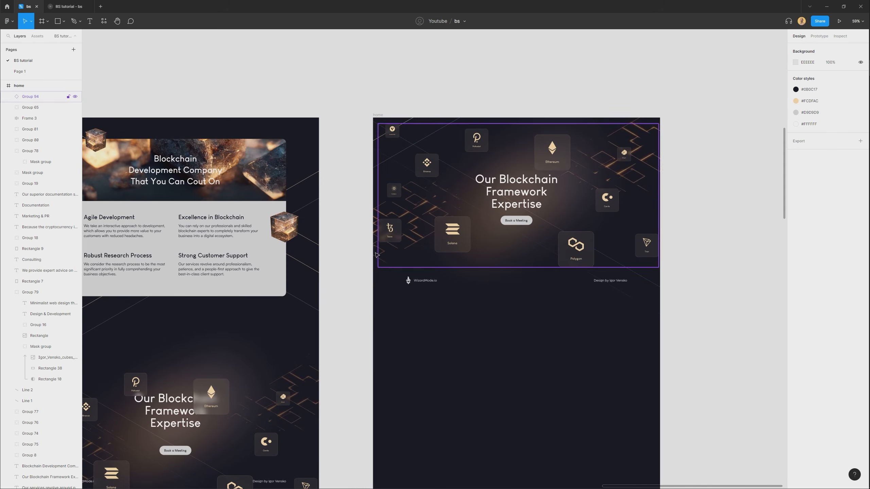
{"action": "left_click", "coordinate": [375, 255]}
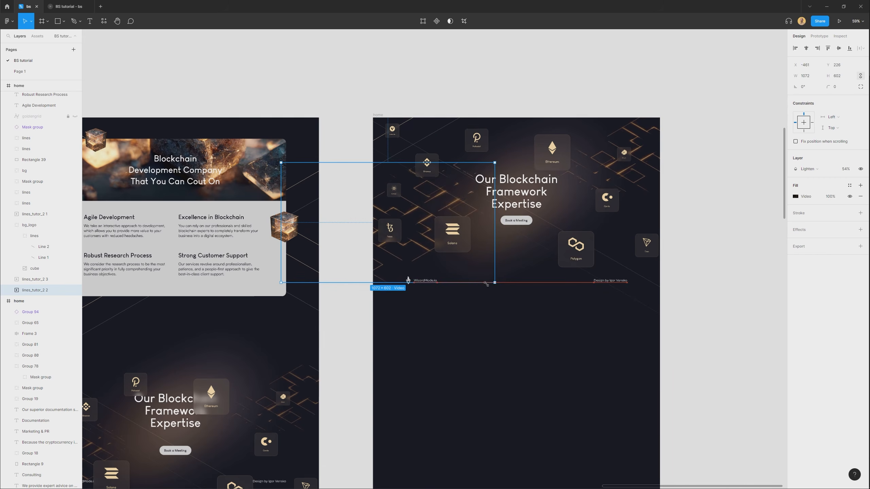
{"action": "left_click_drag", "start_coordinate": [486, 286], "coordinate": [494, 291]}
{"action": "left_click_drag", "start_coordinate": [472, 257], "coordinate": [450, 264]}
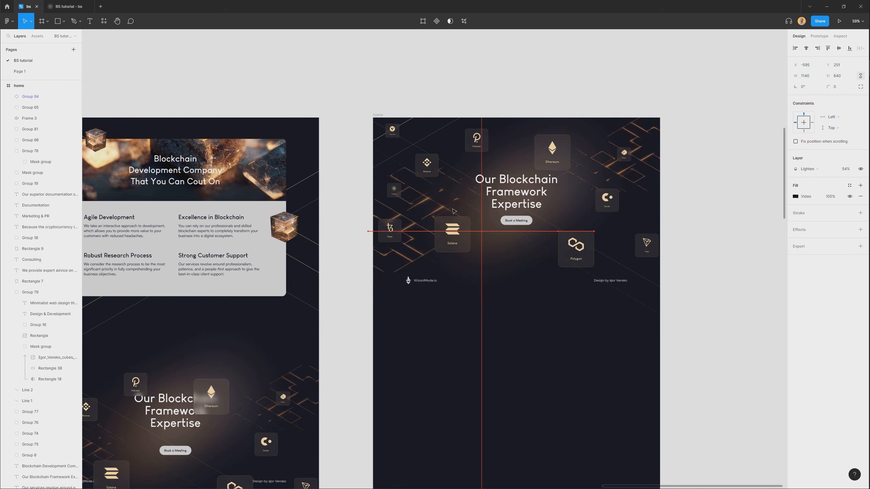
Enlarge the upper-right lines video in the last home frame to 1130 × 634 and move it up past the frame's corner.
{"action": "left_click_drag", "start_coordinate": [731, 155], "coordinate": [542, 210]}
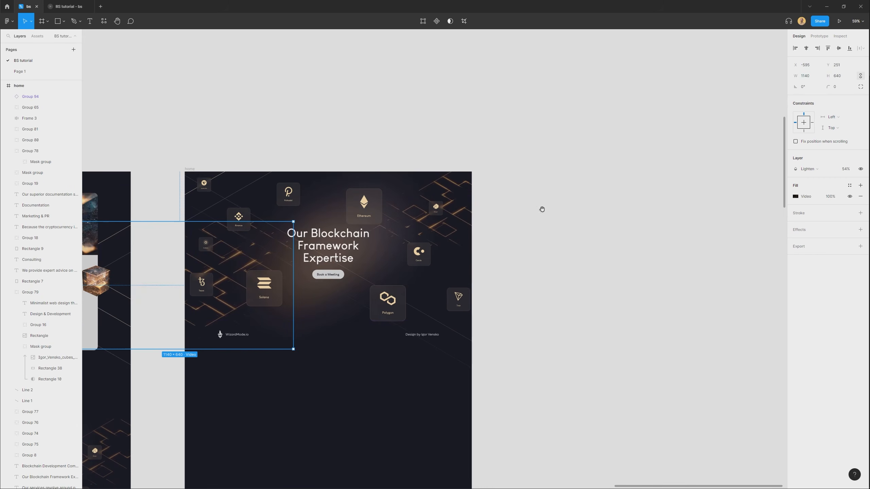
{"action": "left_click", "coordinate": [474, 202]}
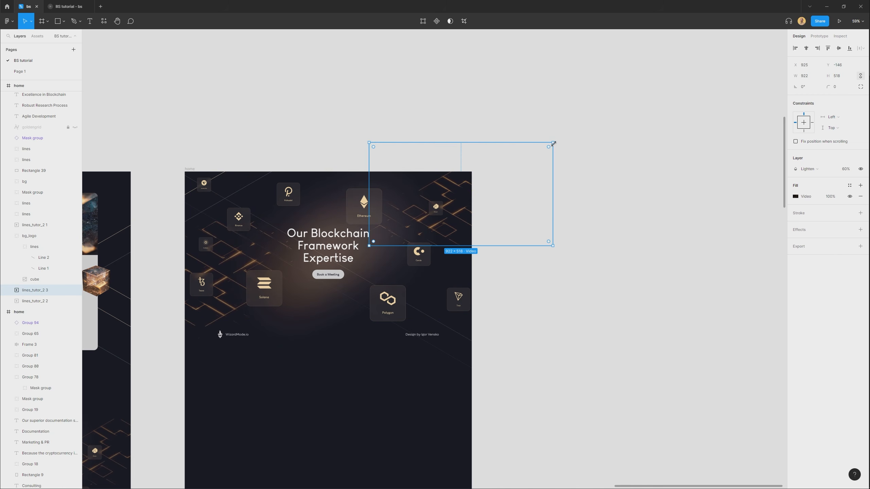
{"action": "left_click_drag", "start_coordinate": [481, 245], "coordinate": [468, 223]}
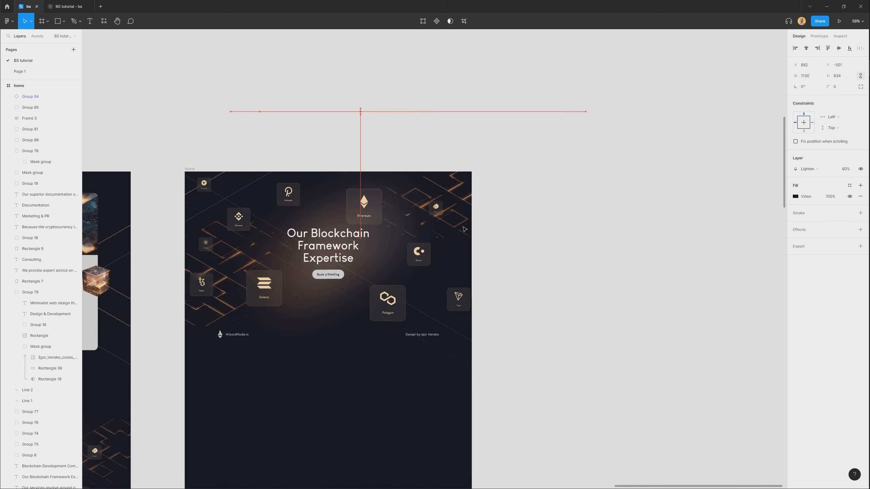
Preview the prototype full screen, scrolling from the hero banner through the service cards to Documentation and Marketing & PR.
{"action": "left_click", "coordinate": [67, 4]}
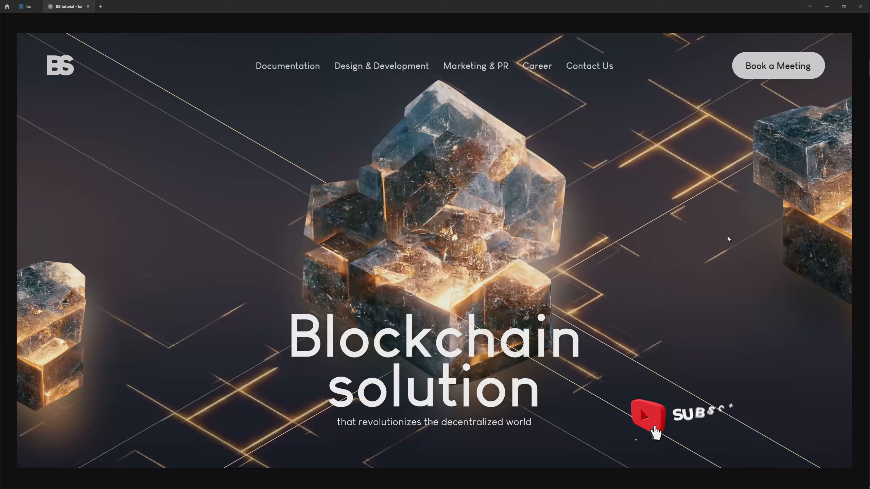
{"action": "scroll", "coordinate": [726, 237], "scroll_direction": "down", "scroll_amount": 10}
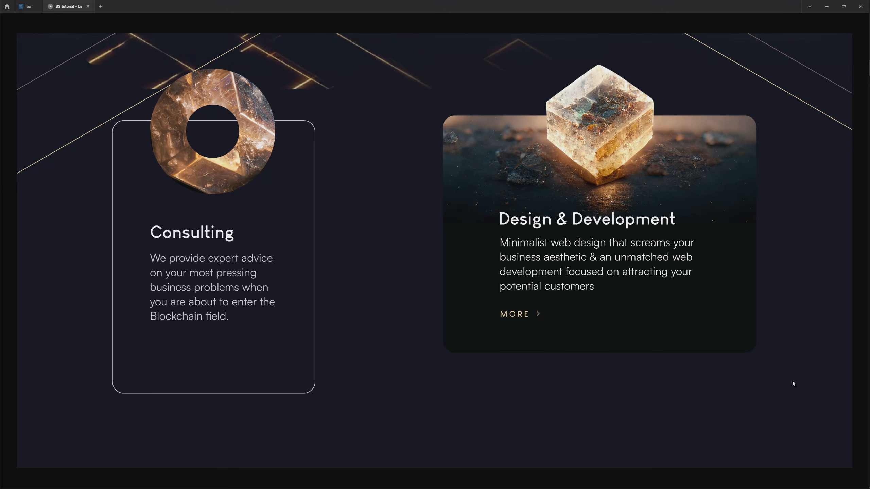
{"action": "scroll", "coordinate": [795, 382], "scroll_direction": "down", "scroll_amount": 3}
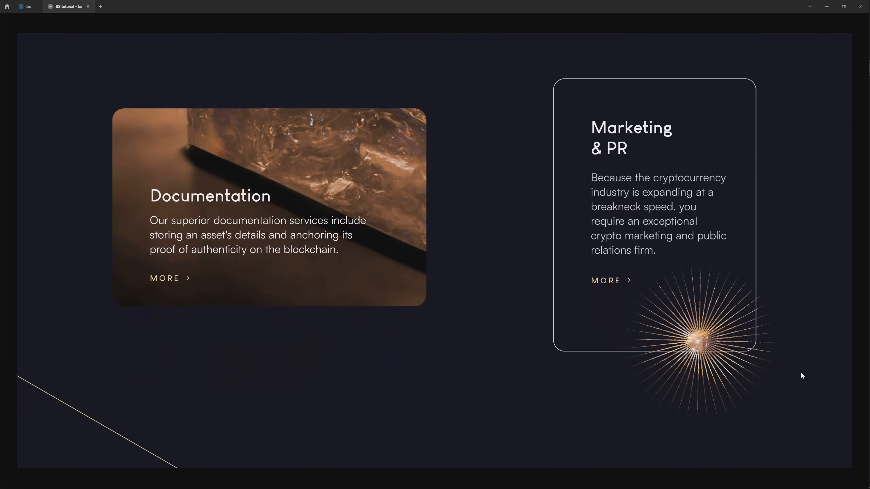
{"action": "scroll", "coordinate": [801, 369], "scroll_direction": "down", "scroll_amount": 5}
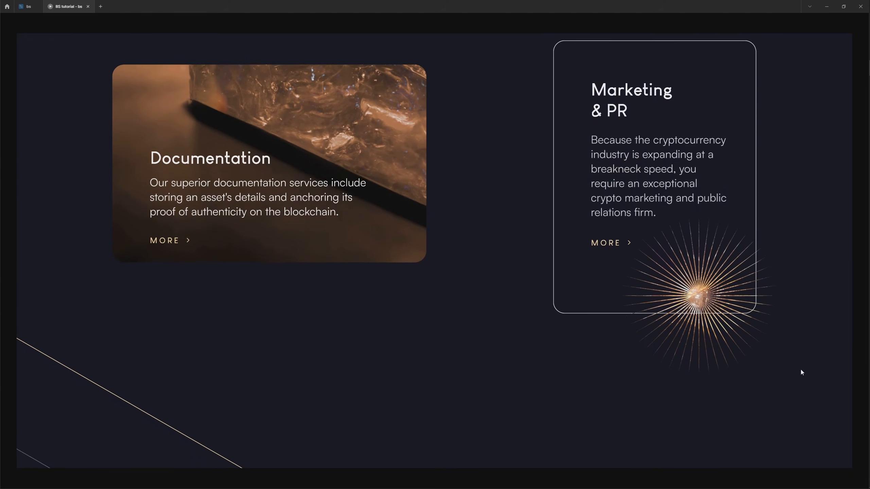